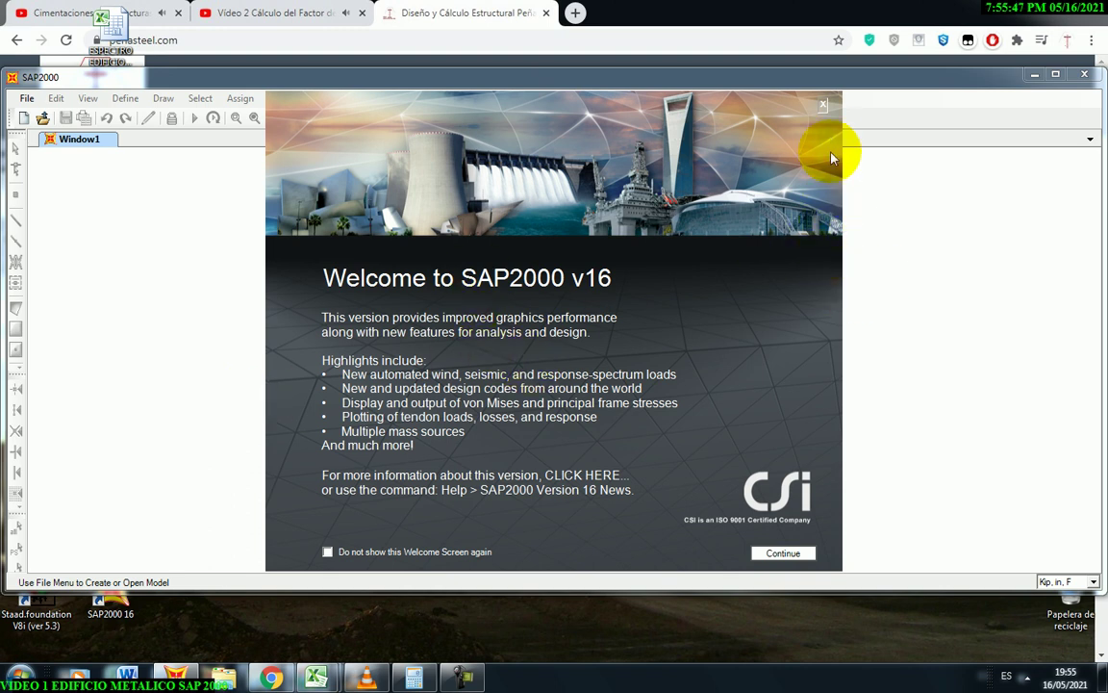
Dismiss the welcome screen, maximize the window and start a new model with default units of Tonf, m, C.
left_click(822, 111)
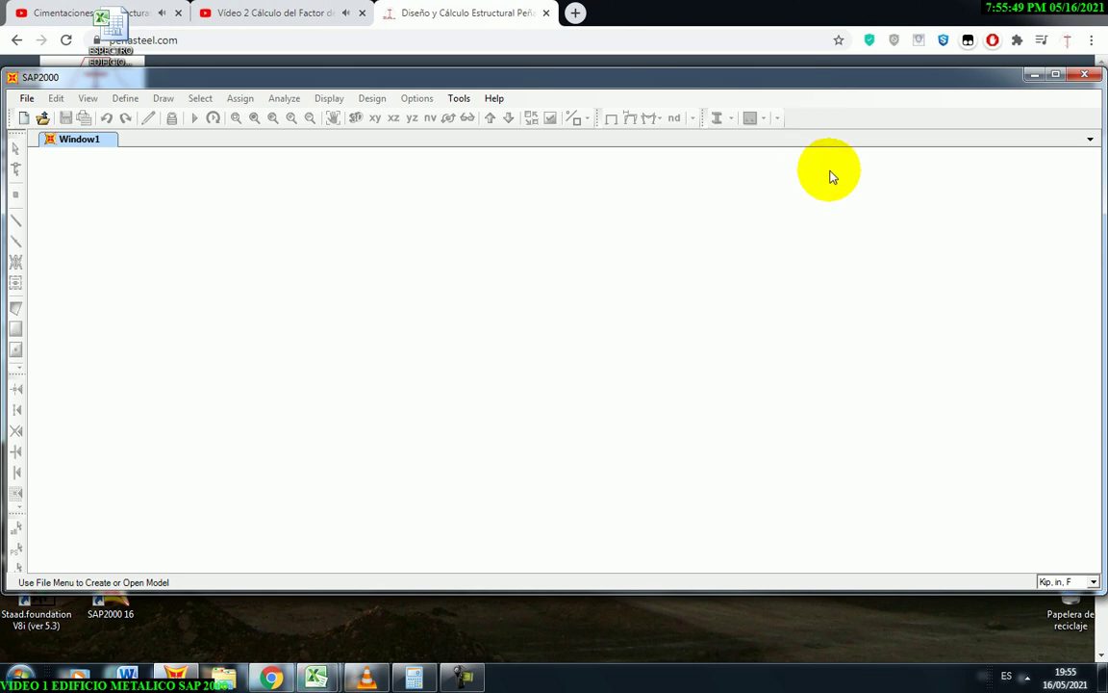
left_click(1055, 76)
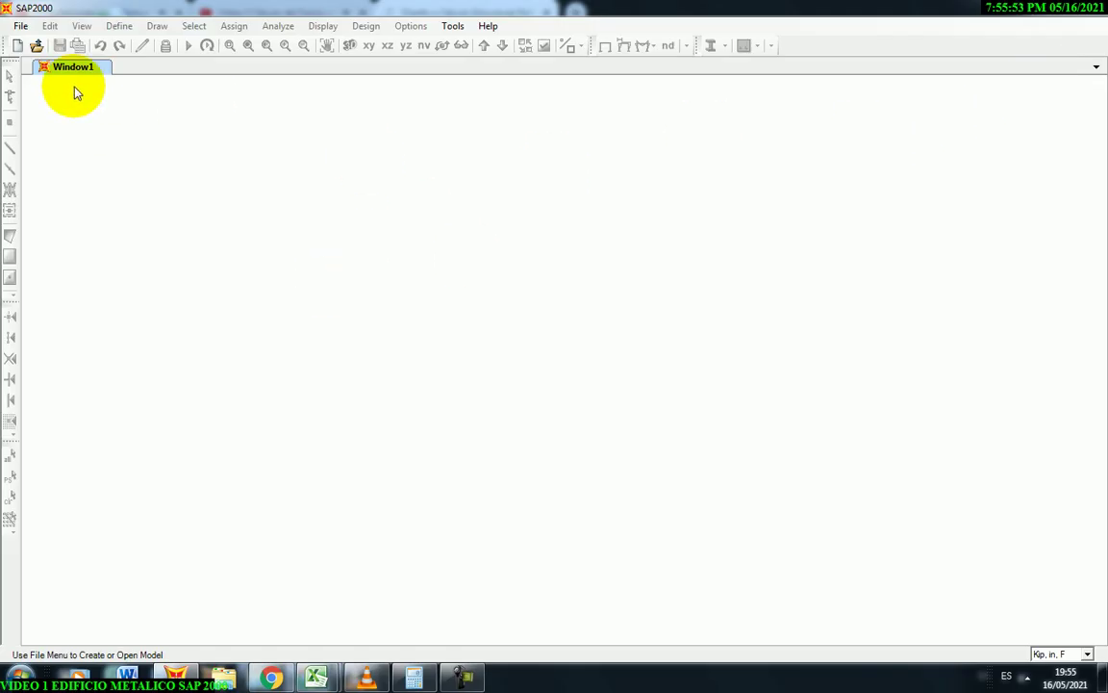
left_click(23, 29)
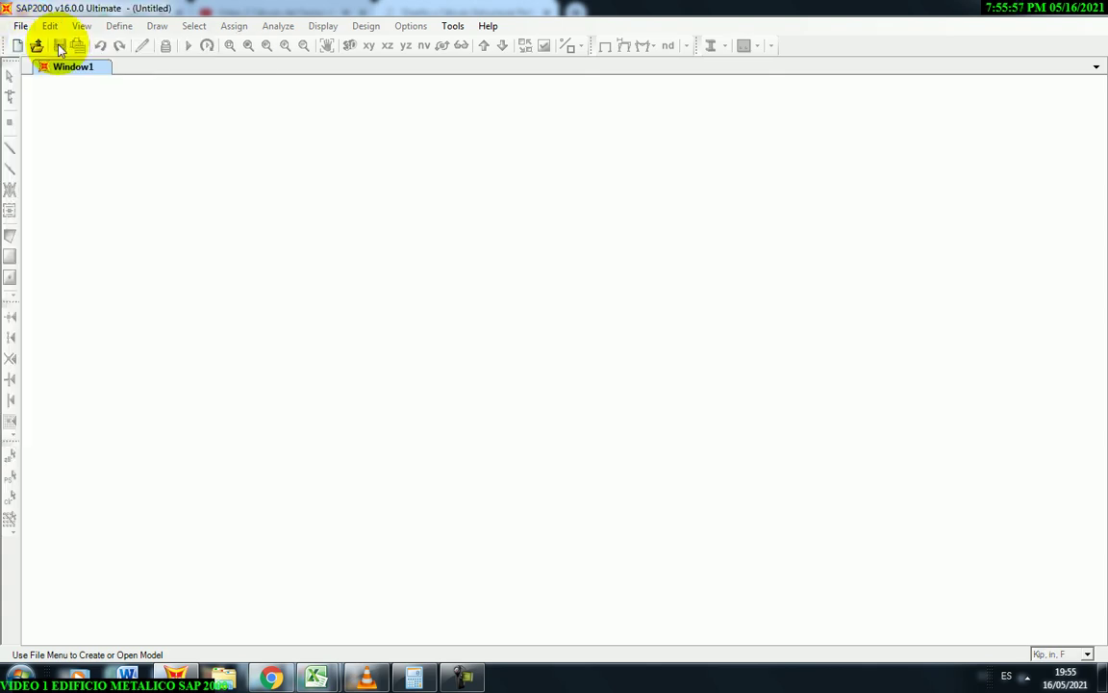
left_click(62, 45)
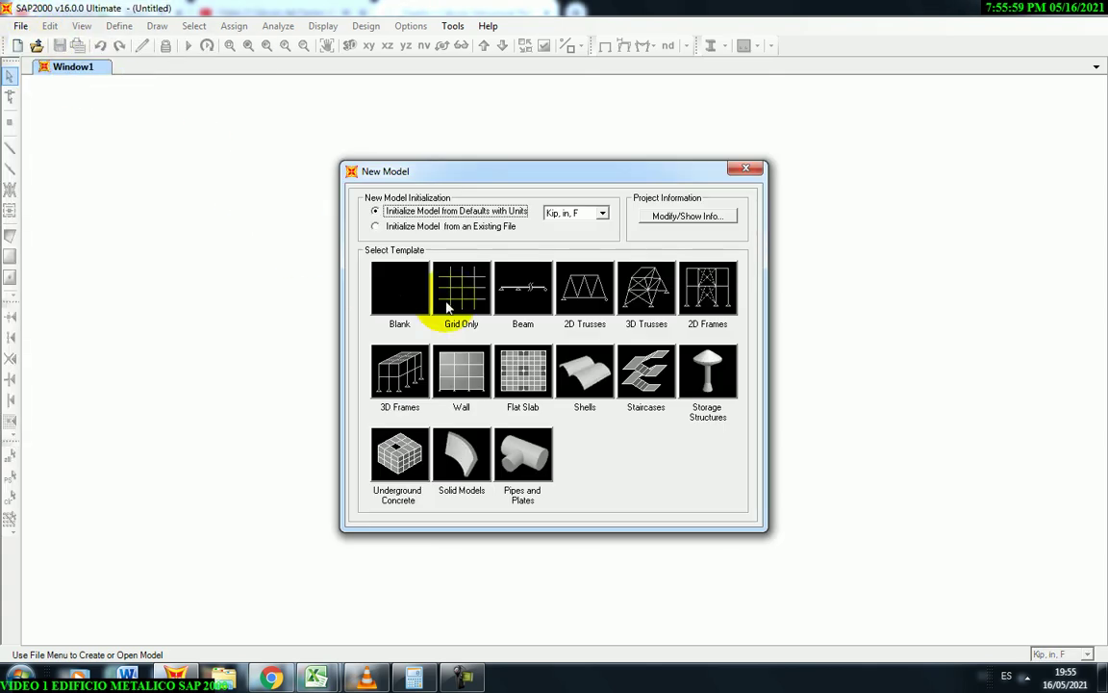
left_click(603, 213)
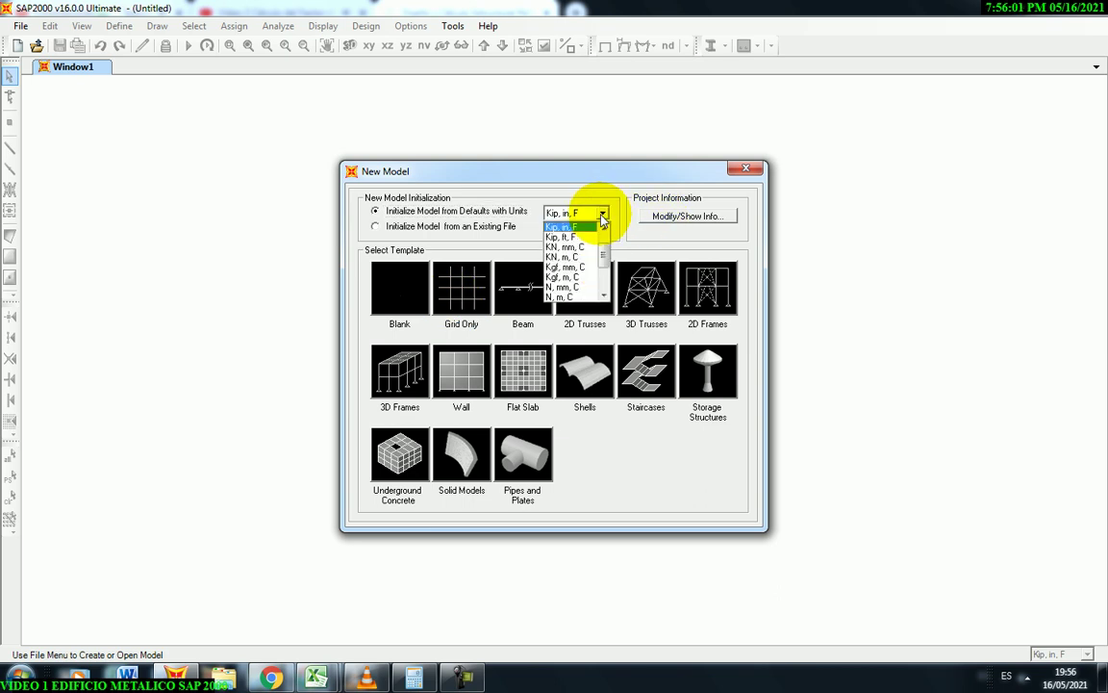
left_click_drag(604, 255, 607, 276)
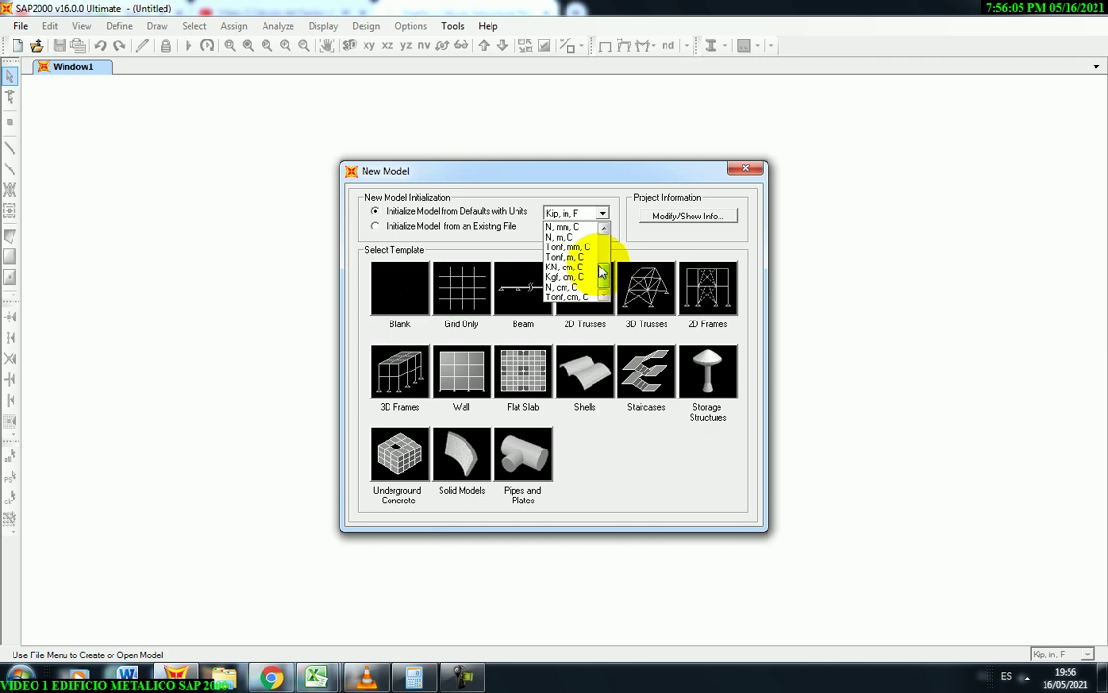
left_click(580, 259)
left_click_drag(532, 173, 523, 172)
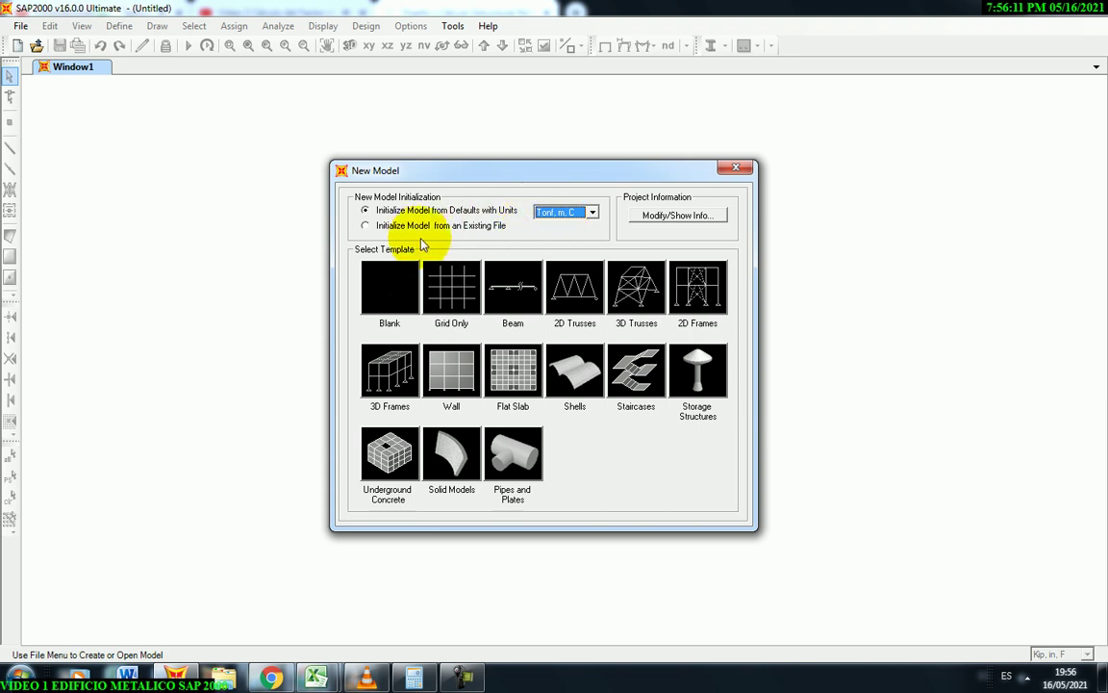
Choose the Grid Only template with 3 grid lines in X, 4 in Y and 7 in Z.
left_click(460, 304)
left_click_drag(524, 171, 426, 123)
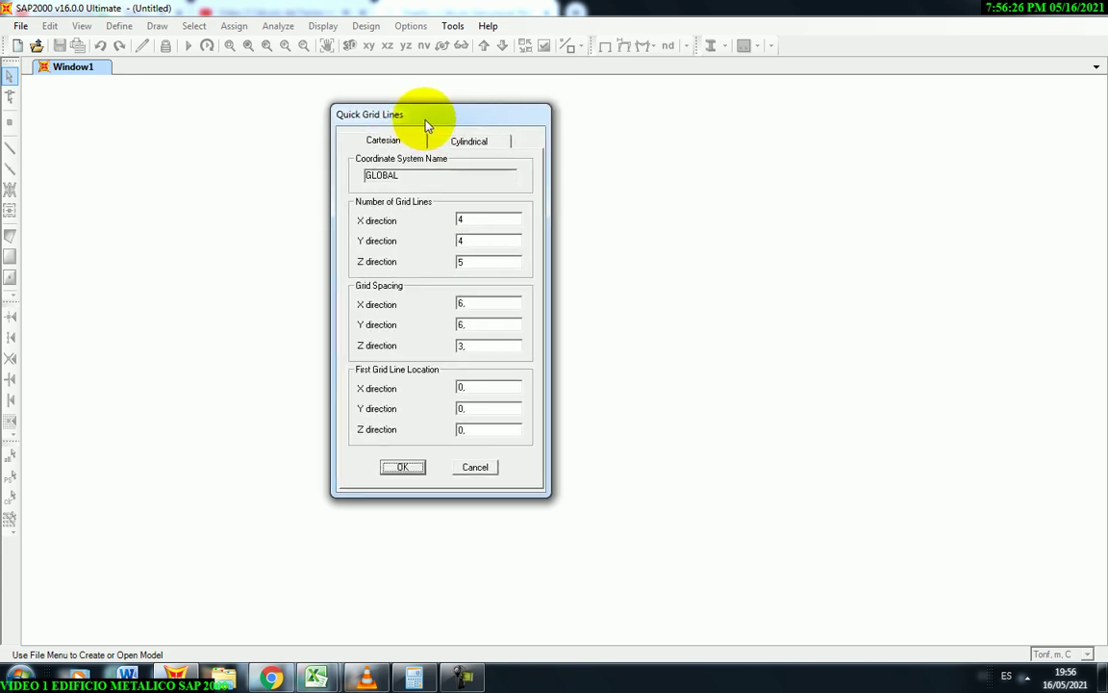
double_click(468, 220)
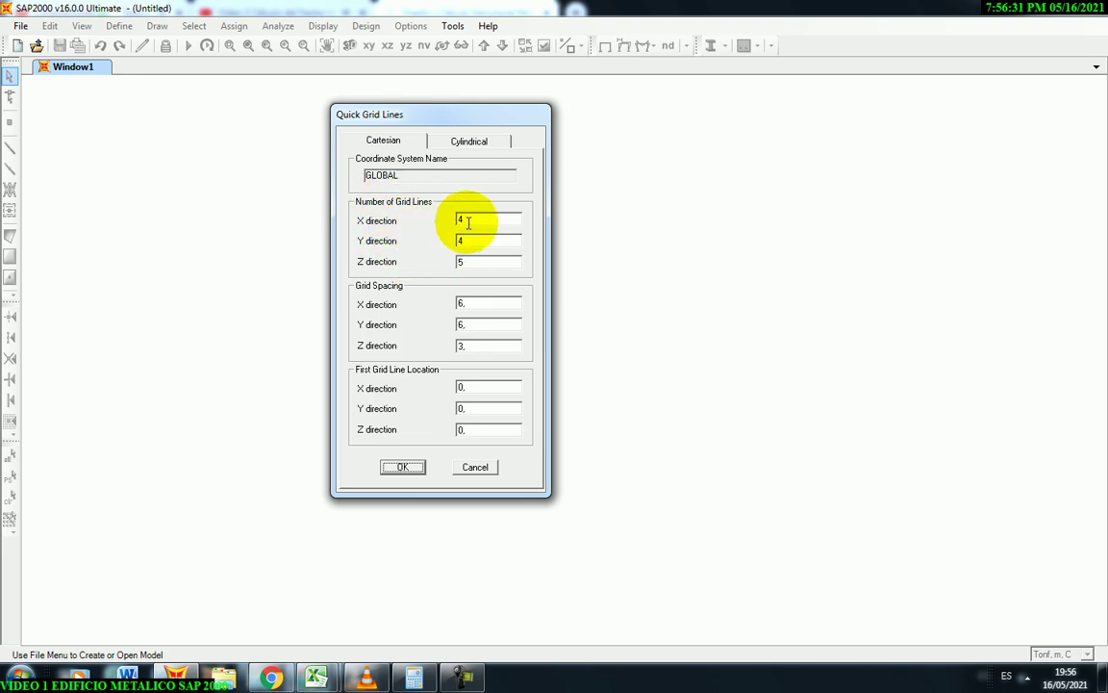
type("3")
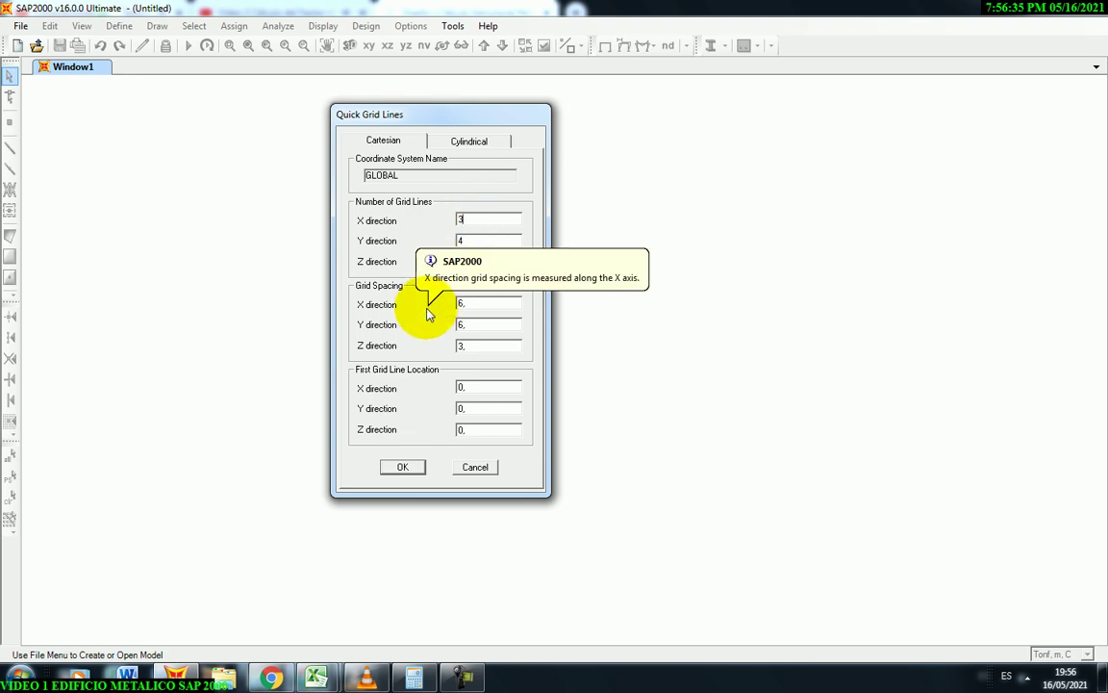
double_click(469, 240)
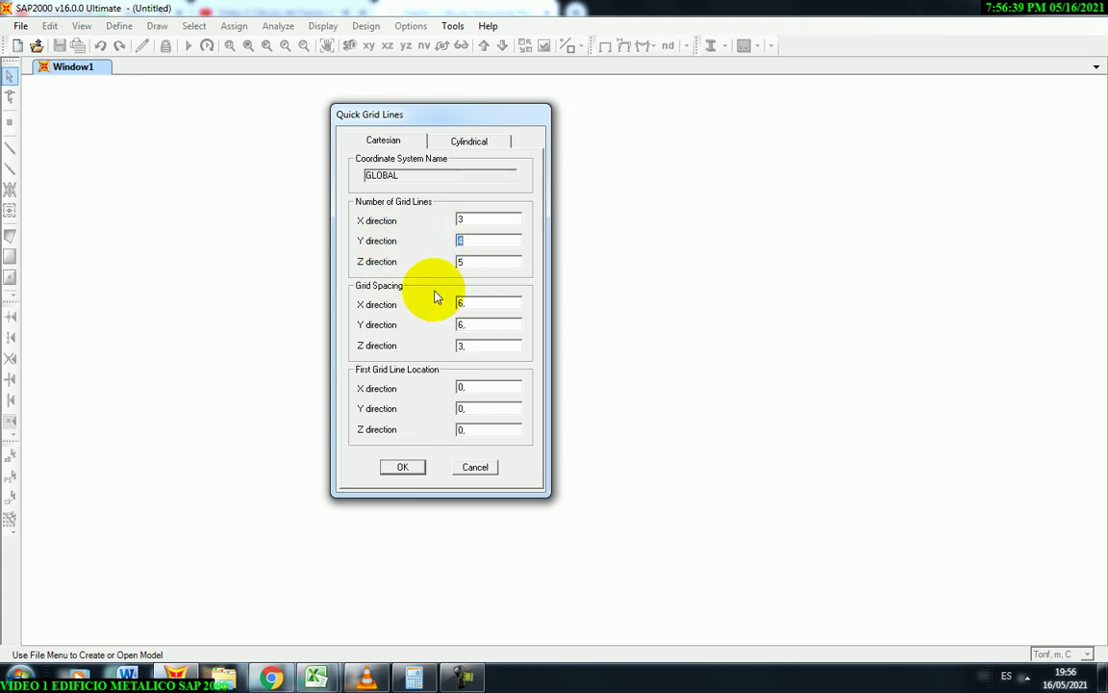
double_click(474, 261)
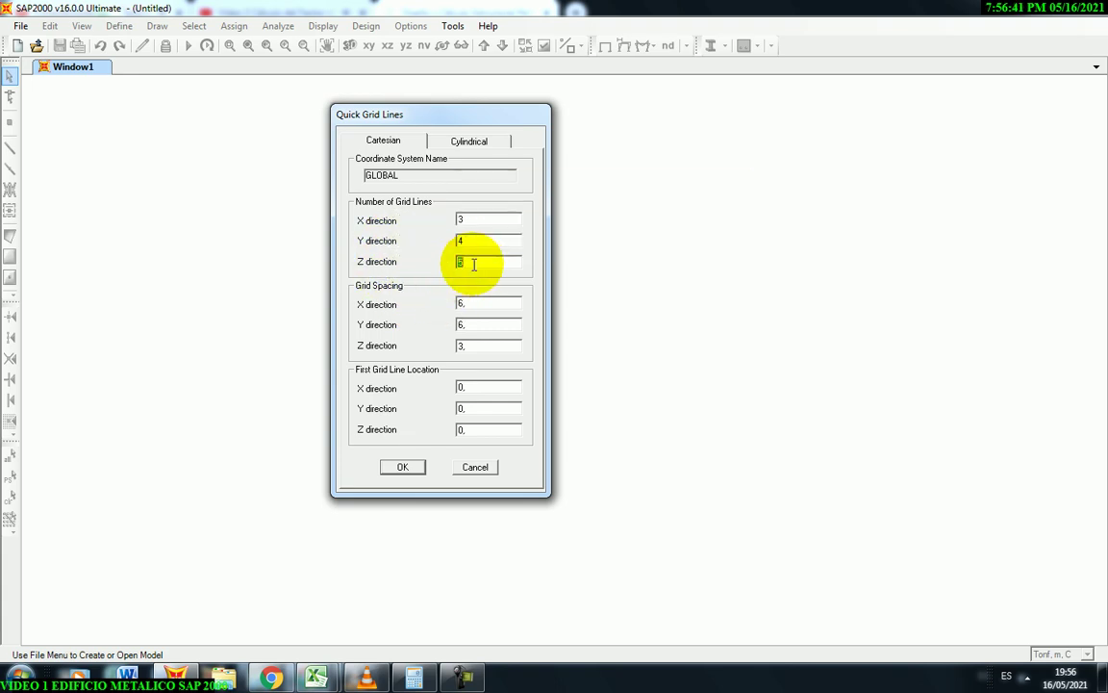
type("7")
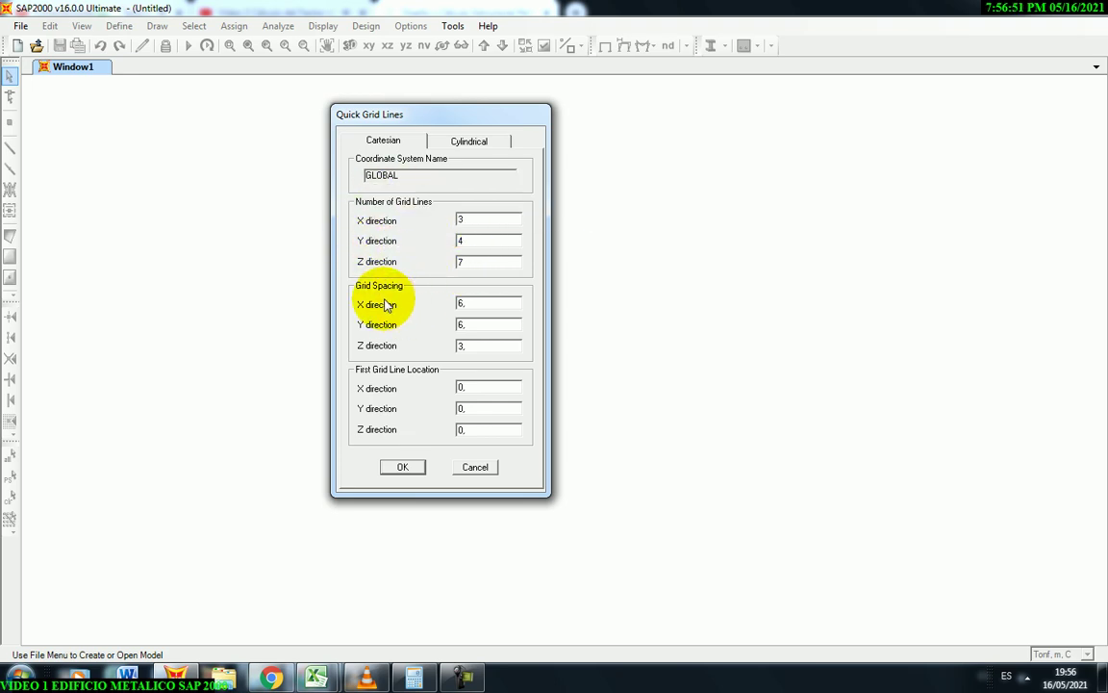
Create the grid with spacings of 4 m in X, 6 m in Y and 3 m in Z.
mouse_move(400, 311)
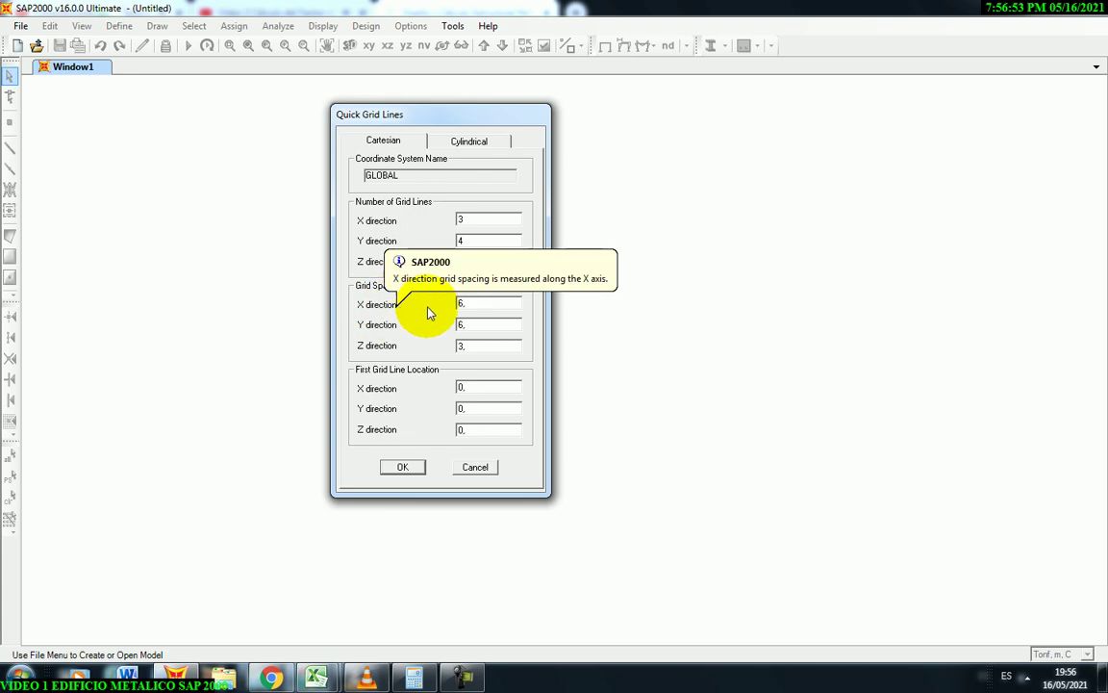
double_click(473, 305)
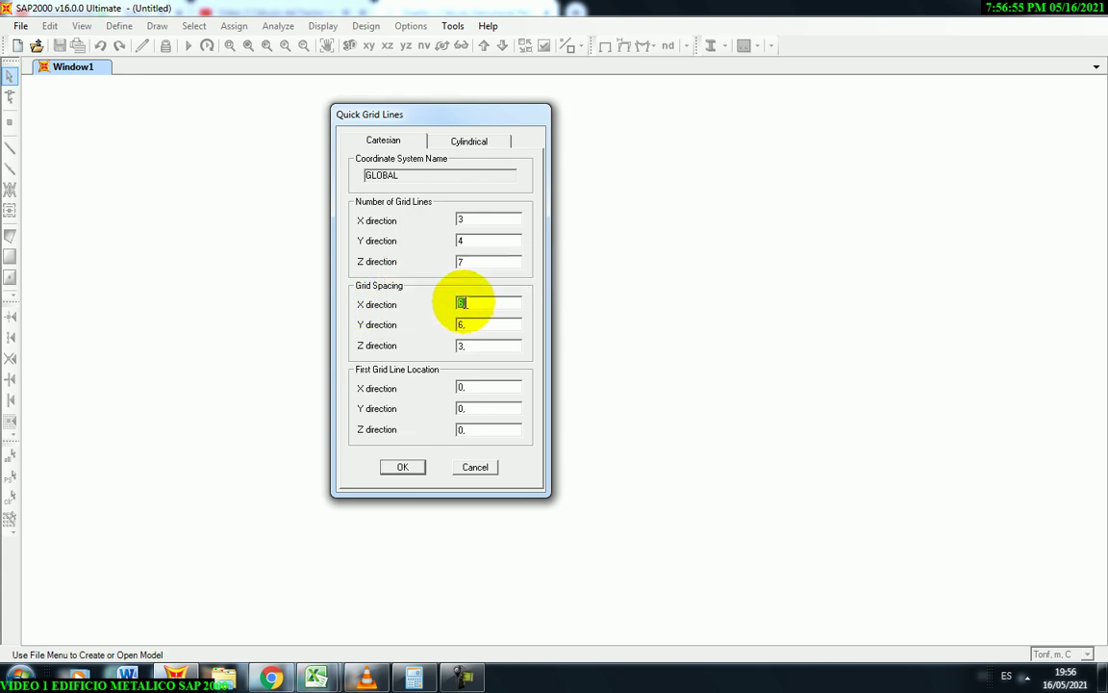
type("4")
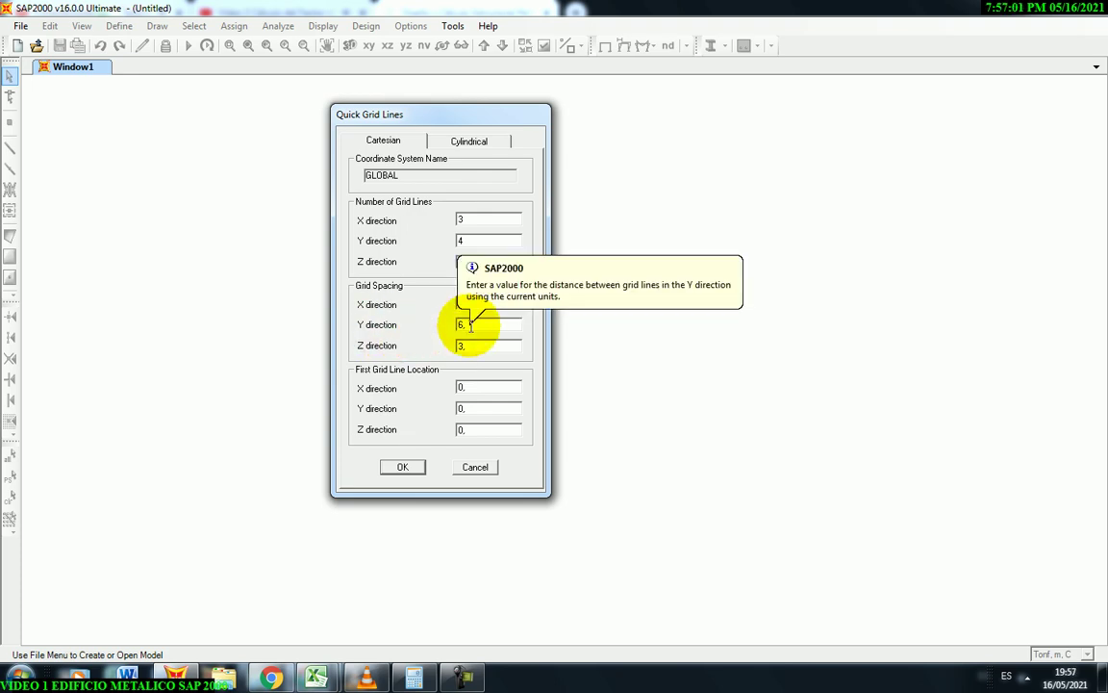
key("Tab")
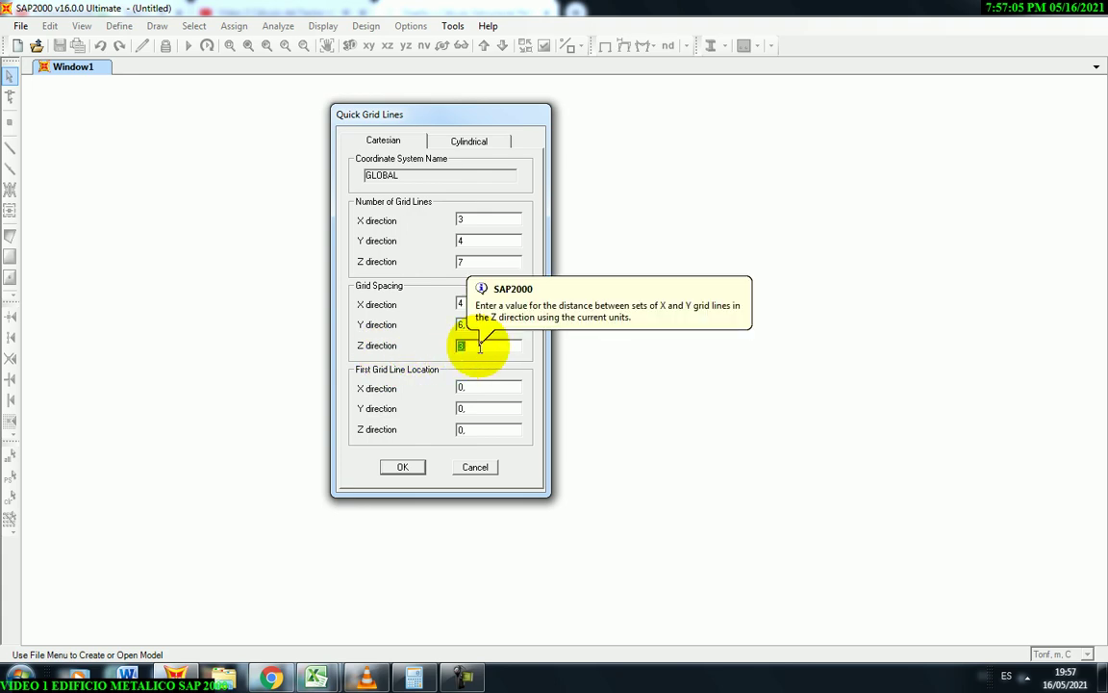
left_click(460, 345)
left_click_drag(420, 116, 433, 118)
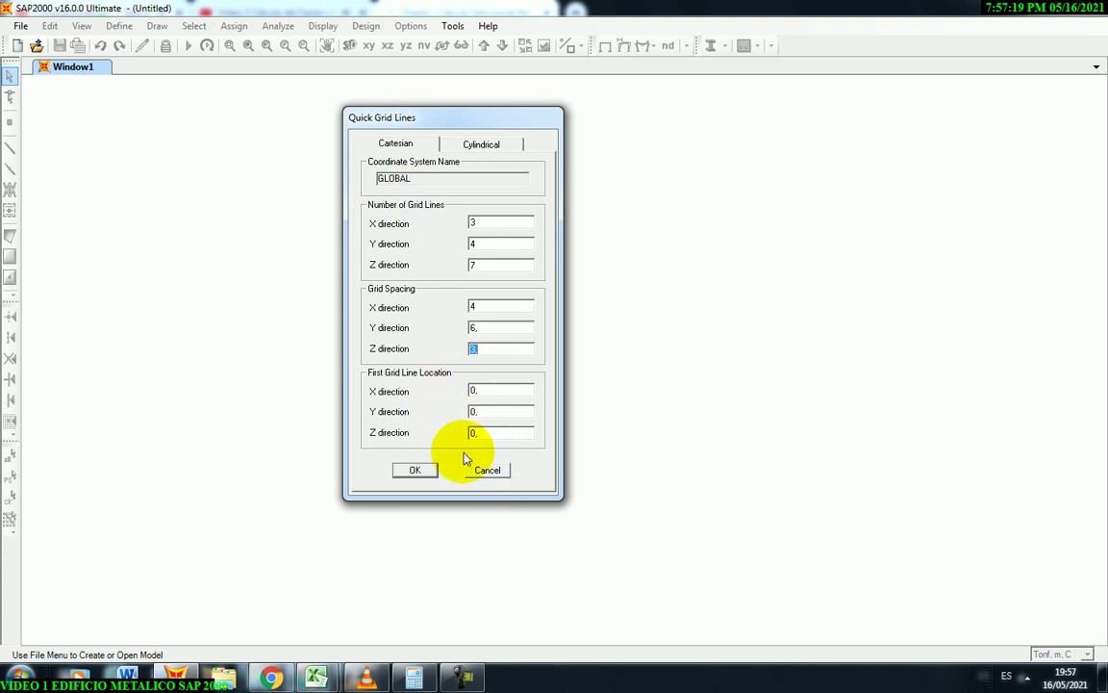
left_click(430, 478)
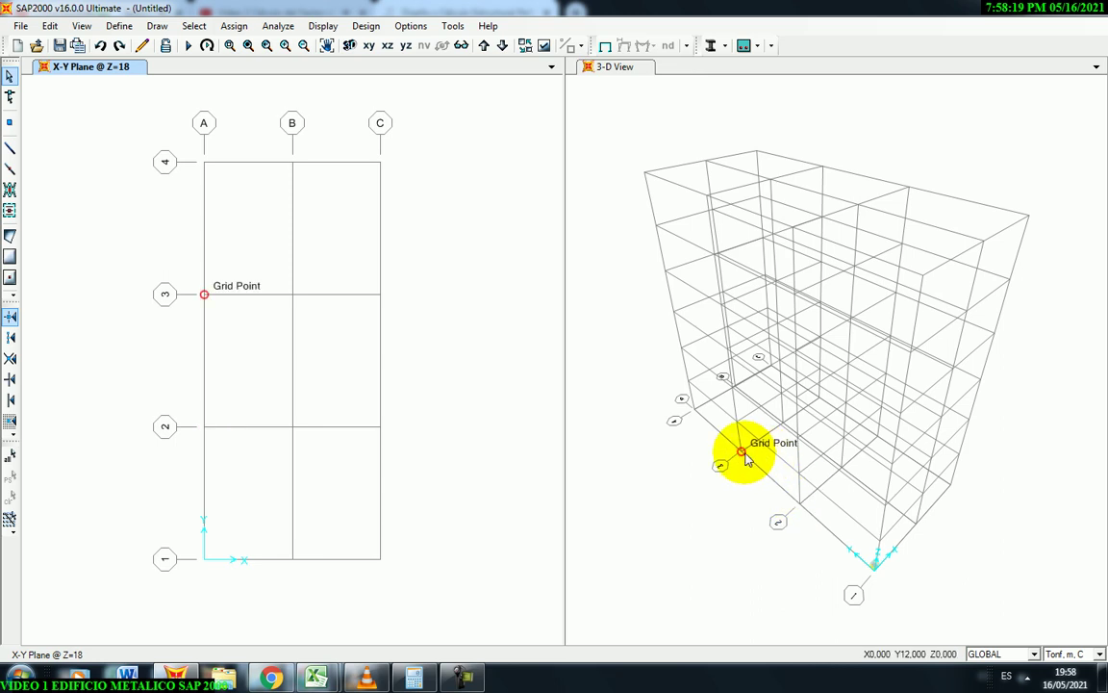
Examine the 3D grid and step the X-Y plan view through the storey elevations, ending at Z=3.
left_click(688, 381)
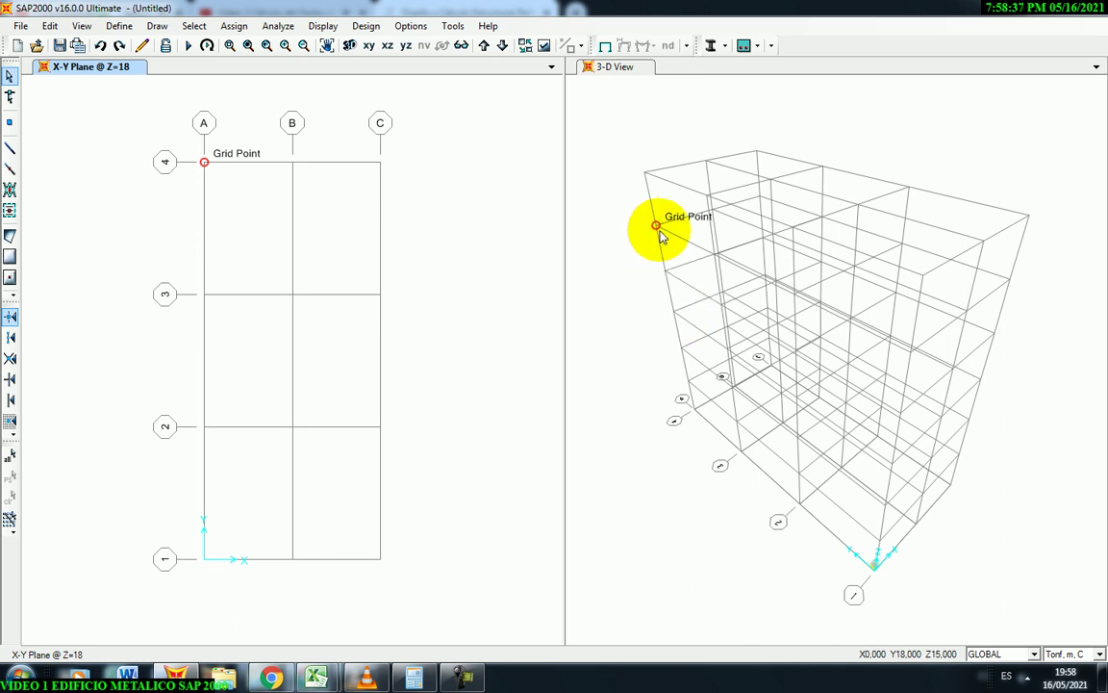
left_click(625, 361)
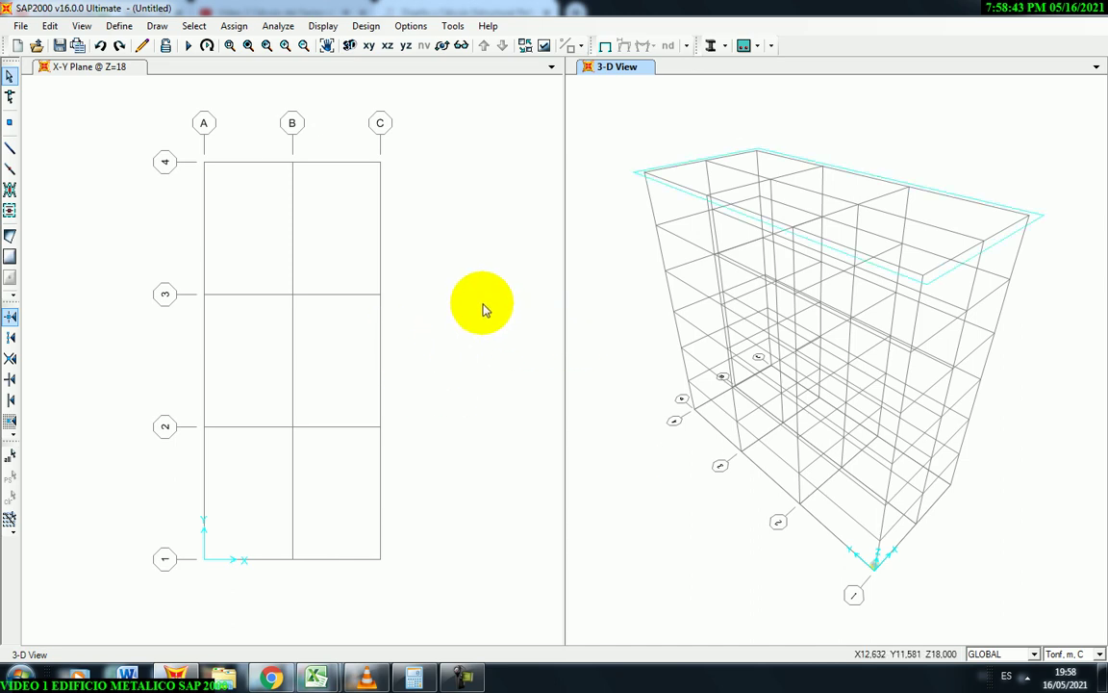
left_click(452, 288)
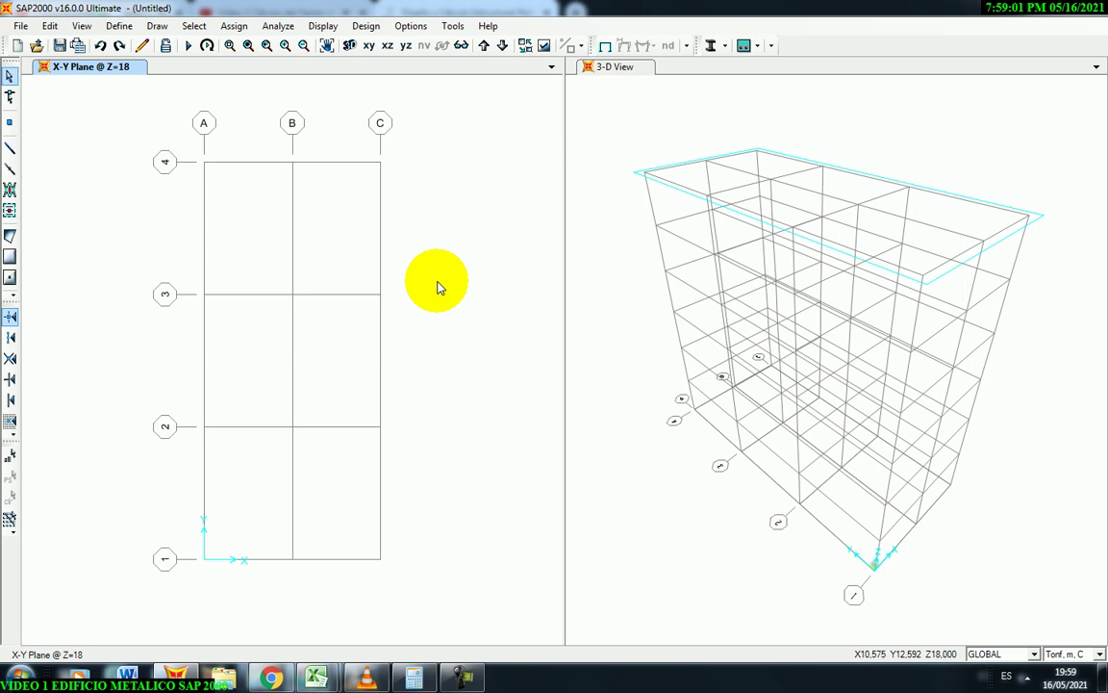
left_click(485, 49)
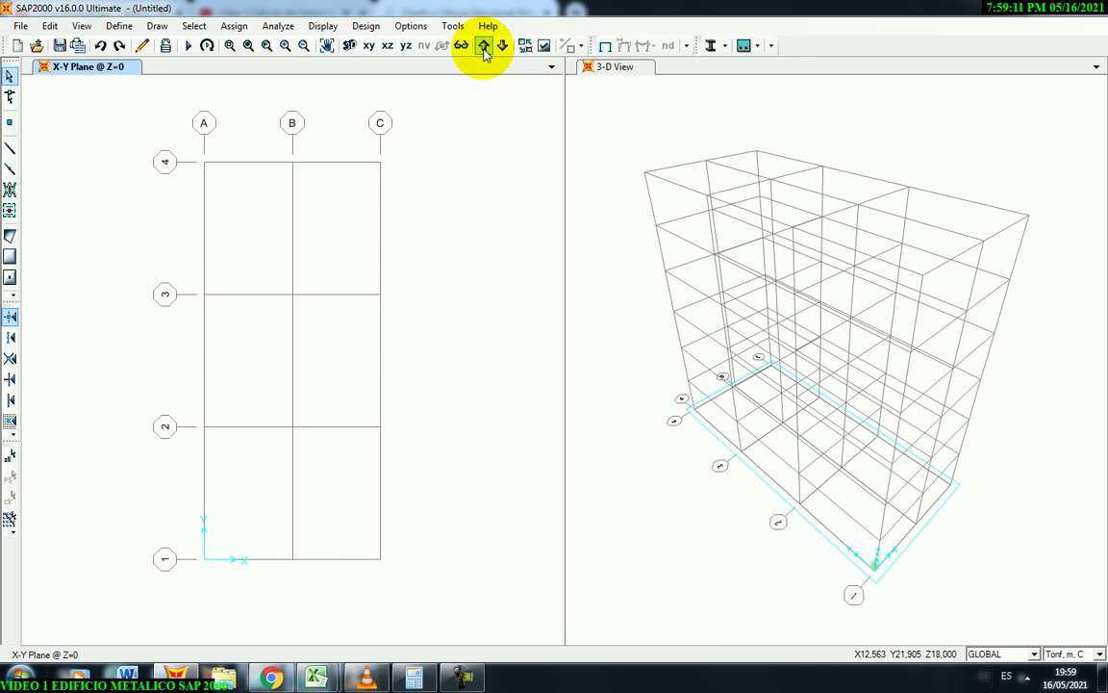
left_click(485, 47)
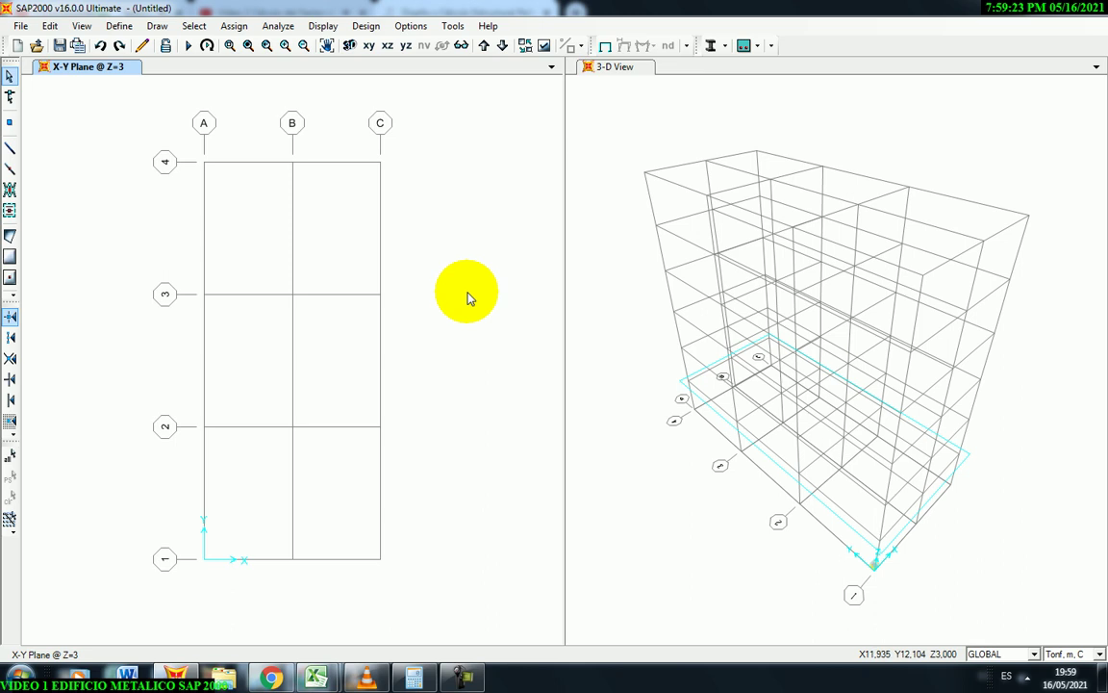
left_click(485, 48)
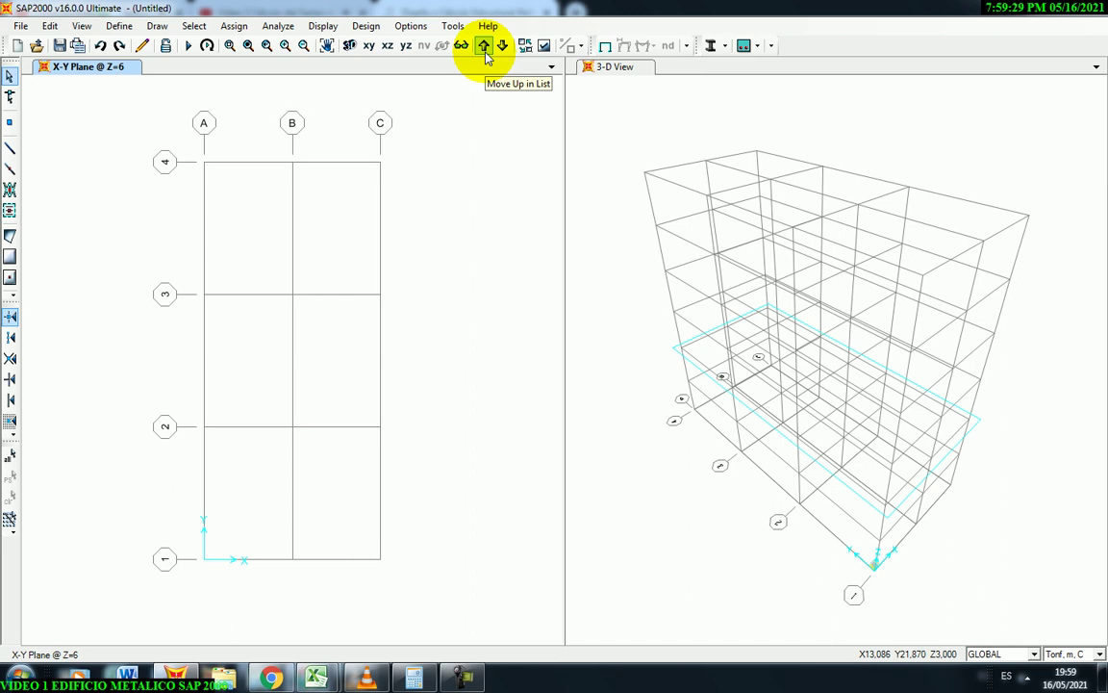
left_click(485, 48)
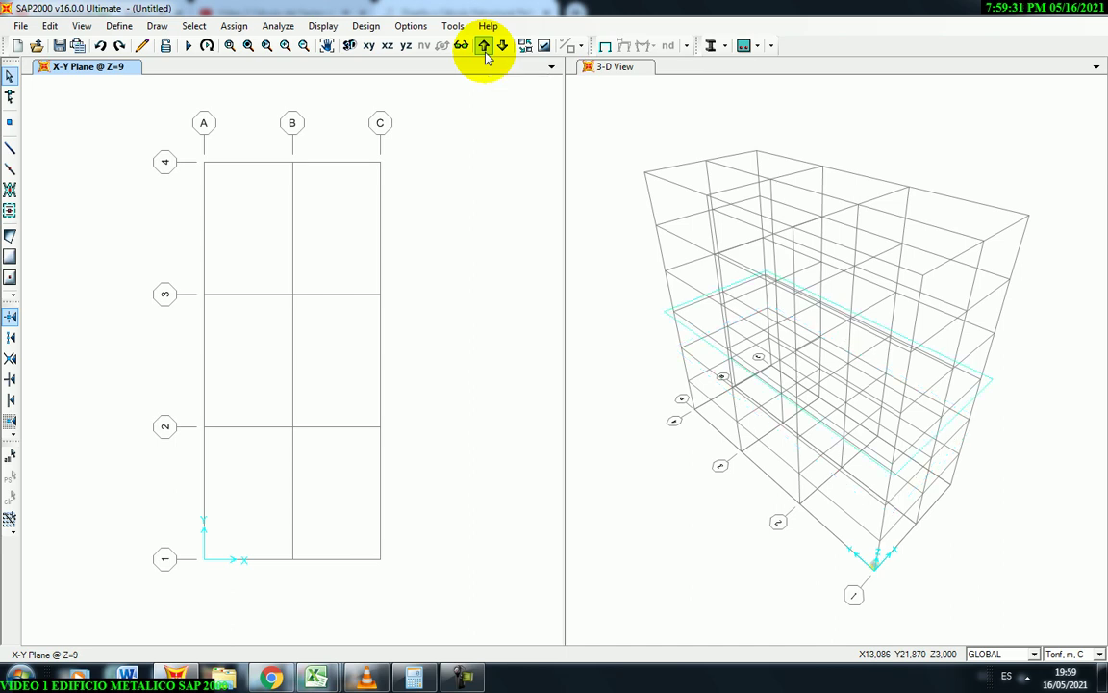
left_click(485, 48)
left_click(485, 48)
left_click(485, 50)
left_click(484, 48)
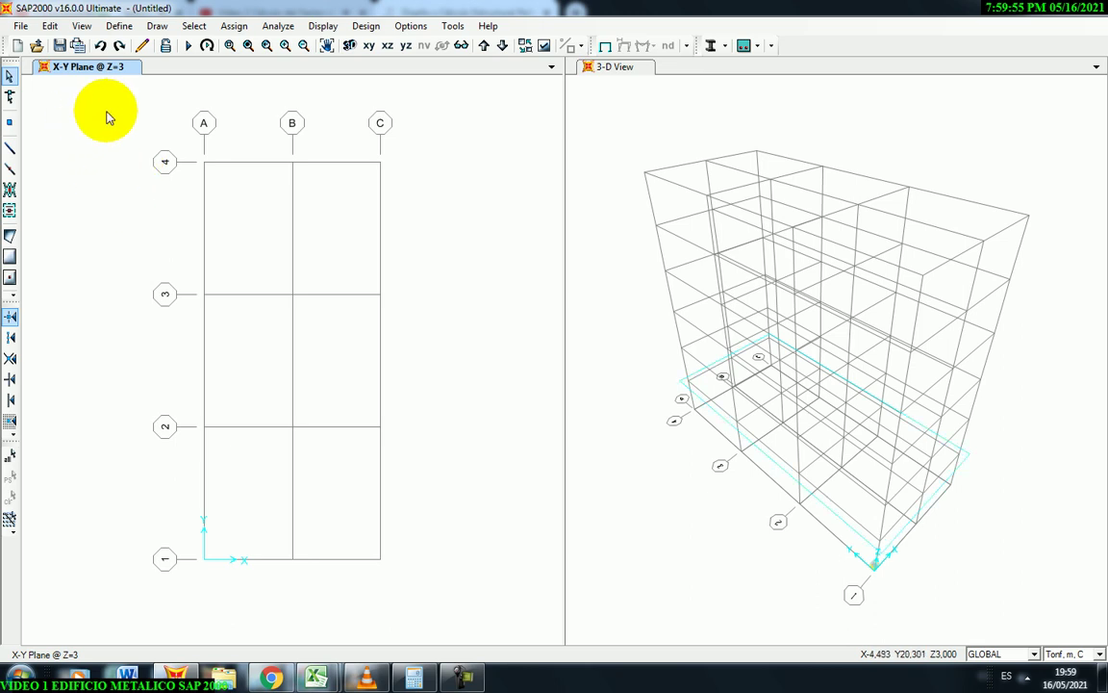
Open the property data of the predefined steel material A992Fy50 for modification.
left_click(119, 26)
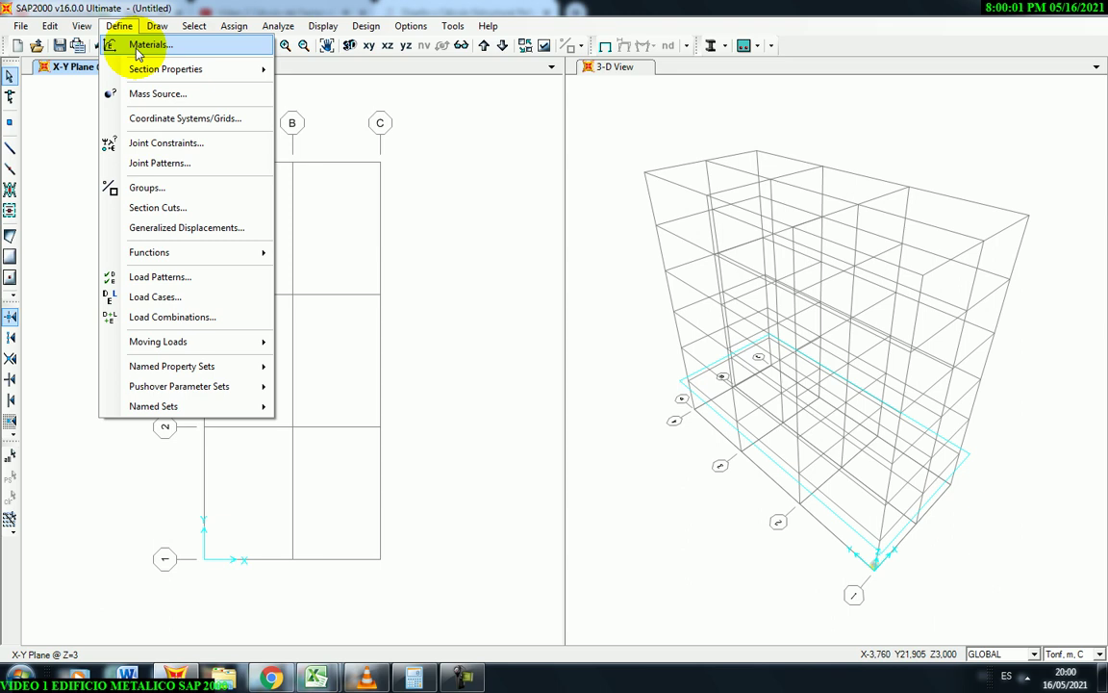
left_click(138, 48)
left_click_drag(507, 249, 302, 198)
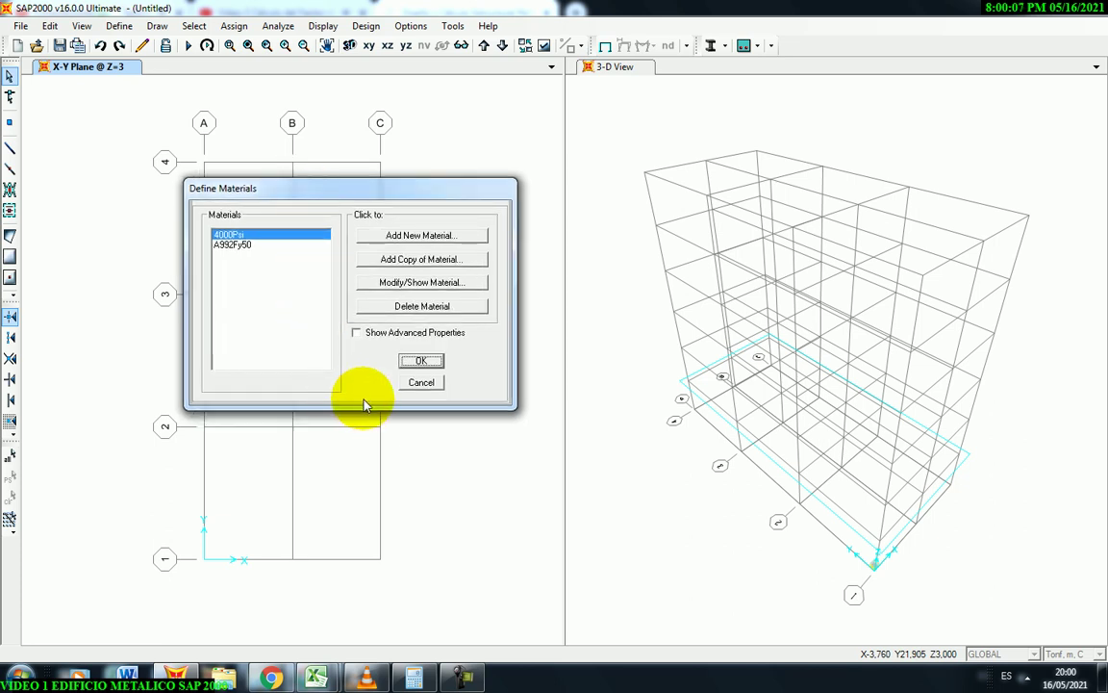
left_click_drag(345, 200, 320, 198)
left_click(219, 244)
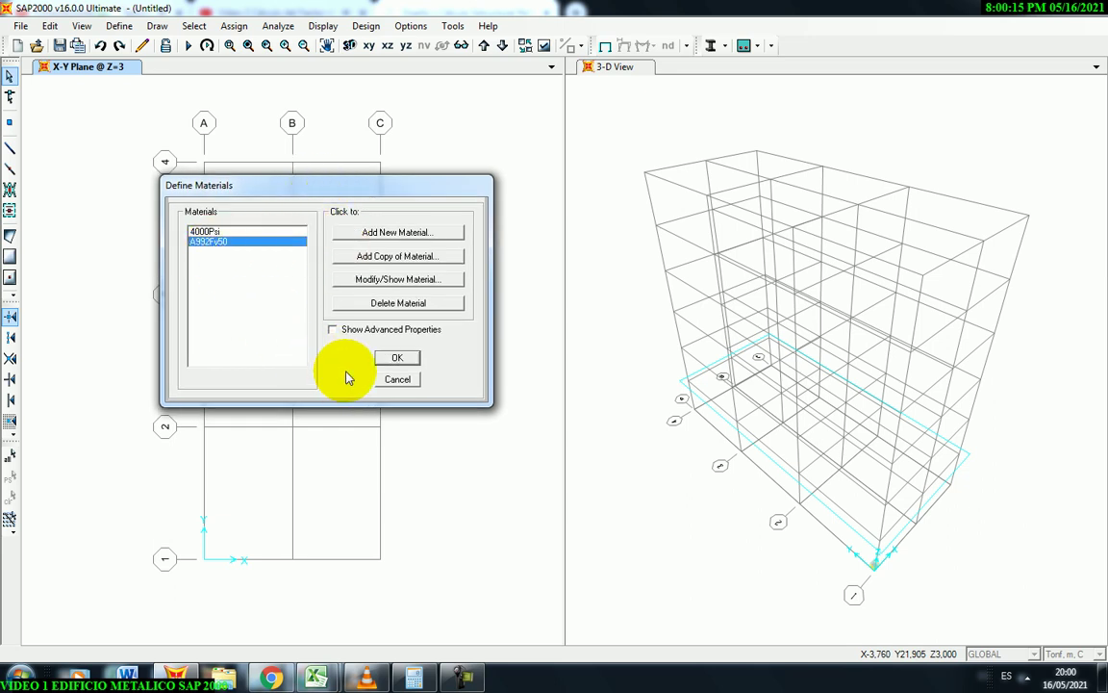
left_click_drag(404, 189, 408, 190)
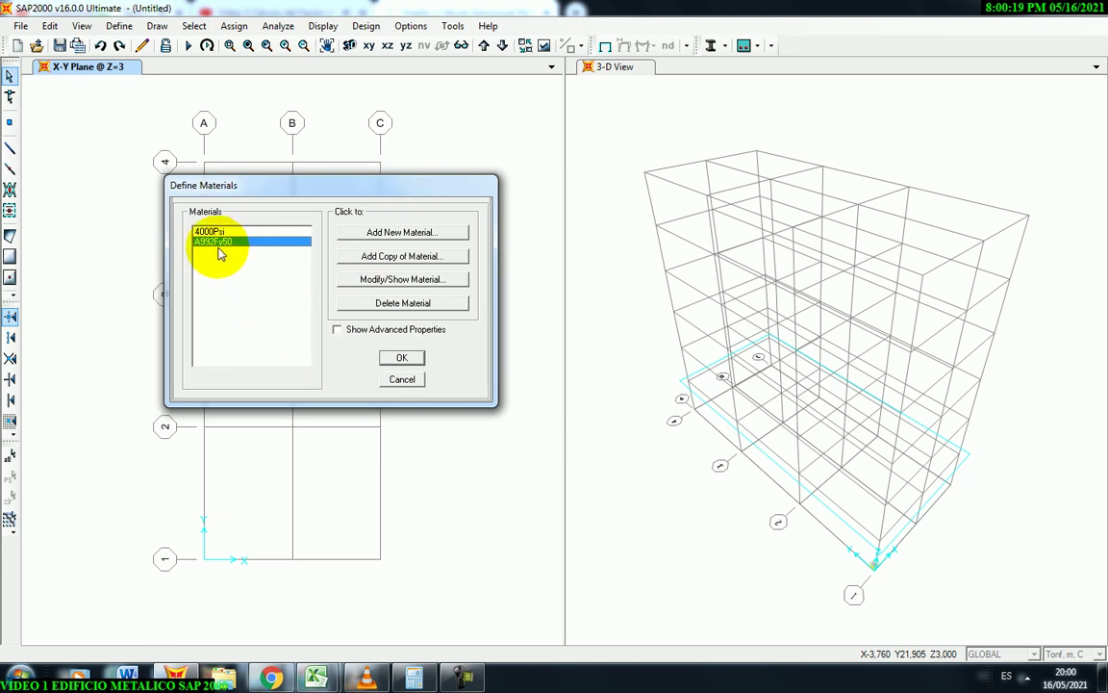
left_click(403, 285)
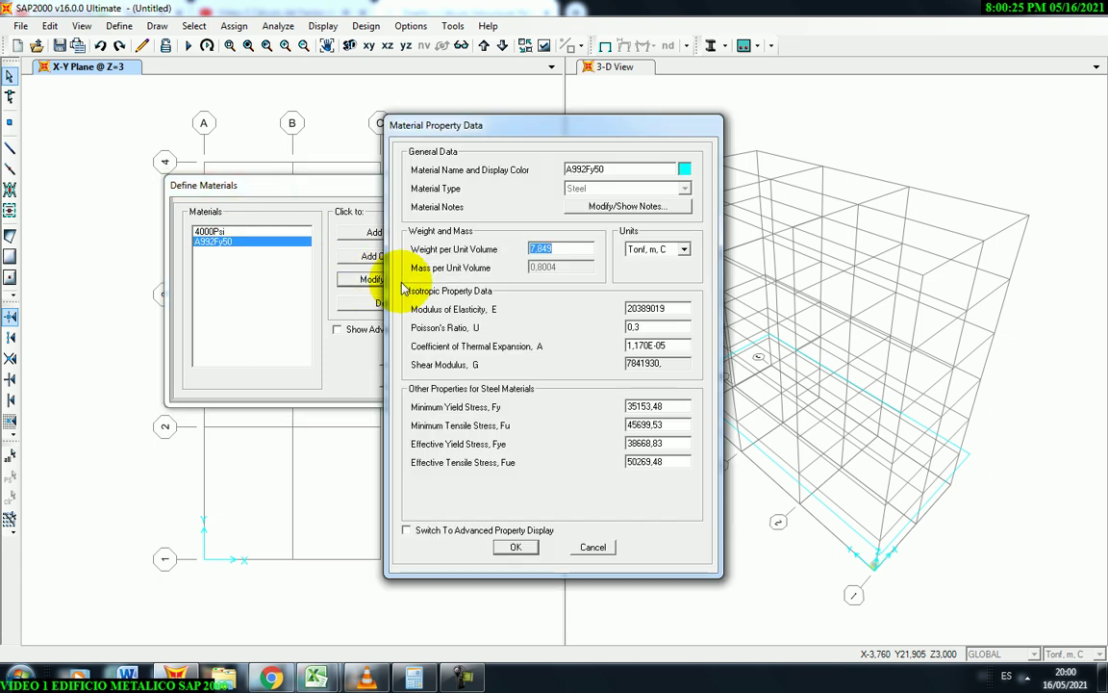
Rename the steel material as A992 in its property data.
left_click_drag(528, 139, 457, 98)
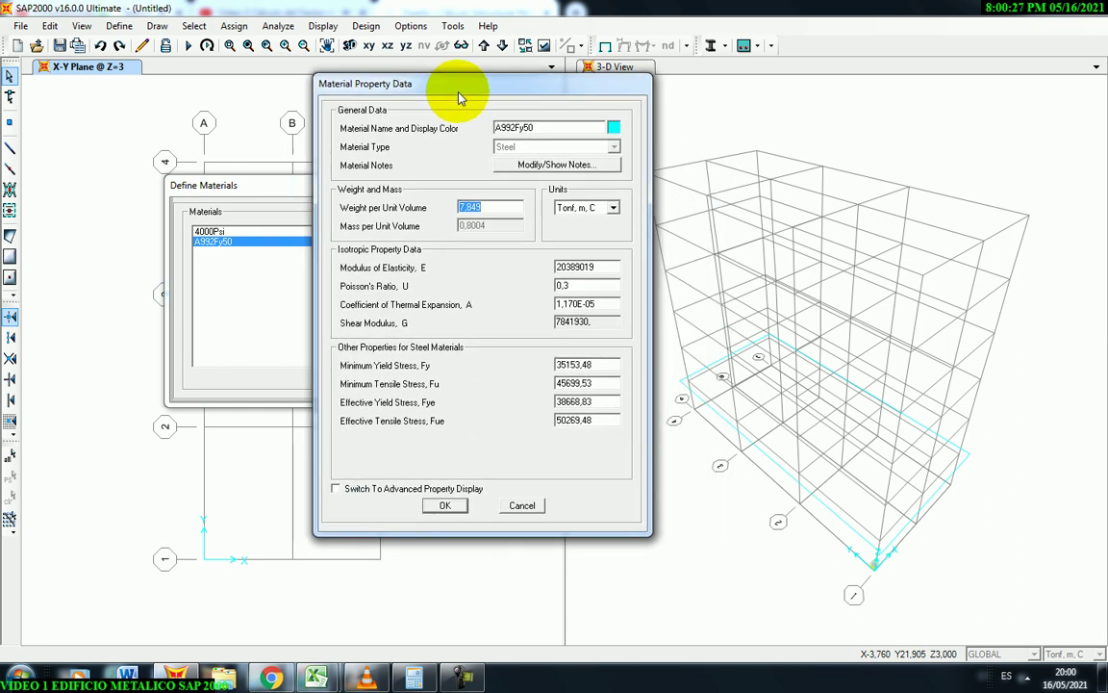
left_click(537, 128)
key("BackSpace")
key("BackSpace")
key("BackSpace")
key("BackSpace")
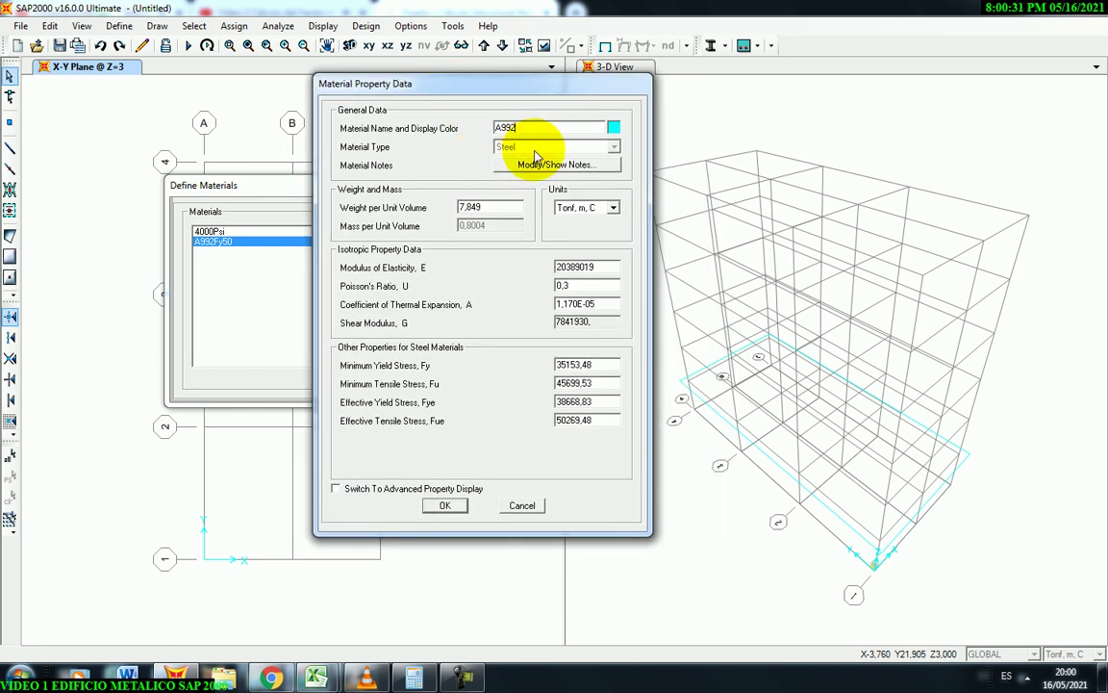
left_click_drag(463, 92, 457, 93)
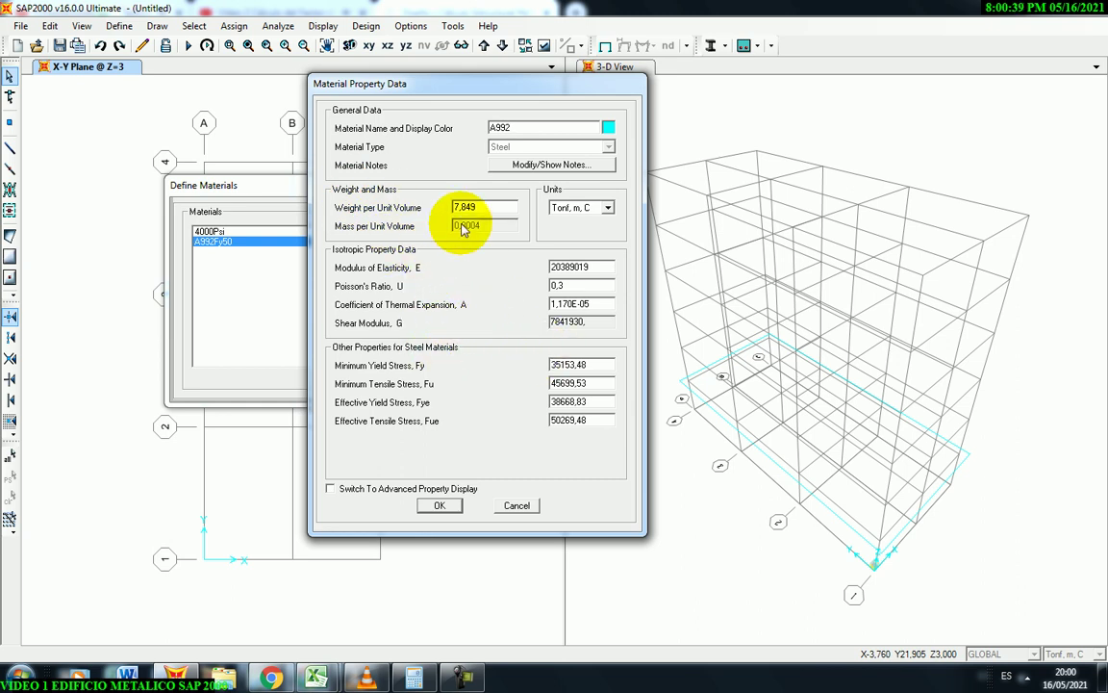
Set the weight per unit volume of the A992 steel to 7,833 in Tonf, m, C units.
double_click(486, 209)
left_click(487, 210)
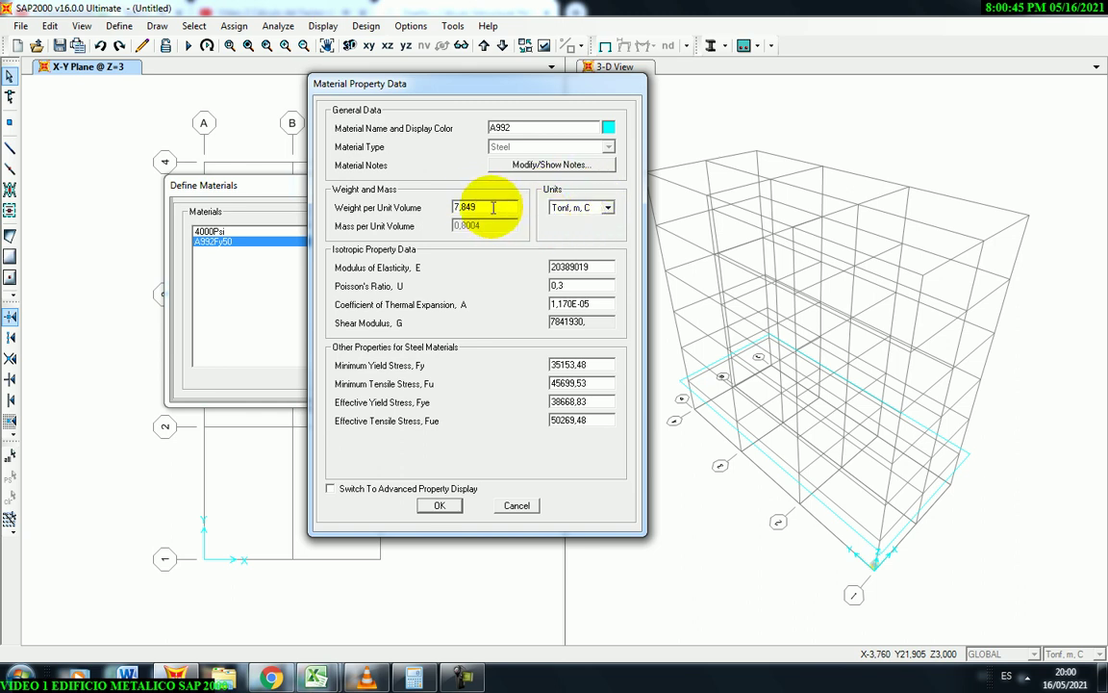
key("BackSpace")
key("BackSpace")
type("33")
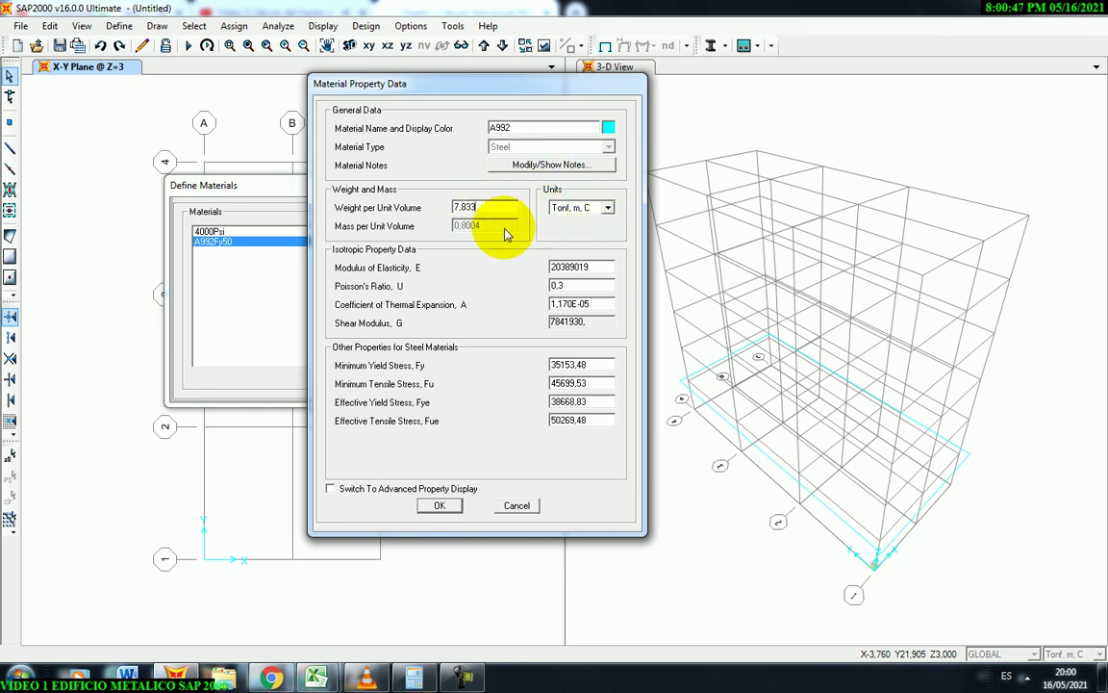
Switch the material data units to Kgf, cm, C and set the modulus of elasticity E to 2039000.
left_click_drag(457, 87, 445, 91)
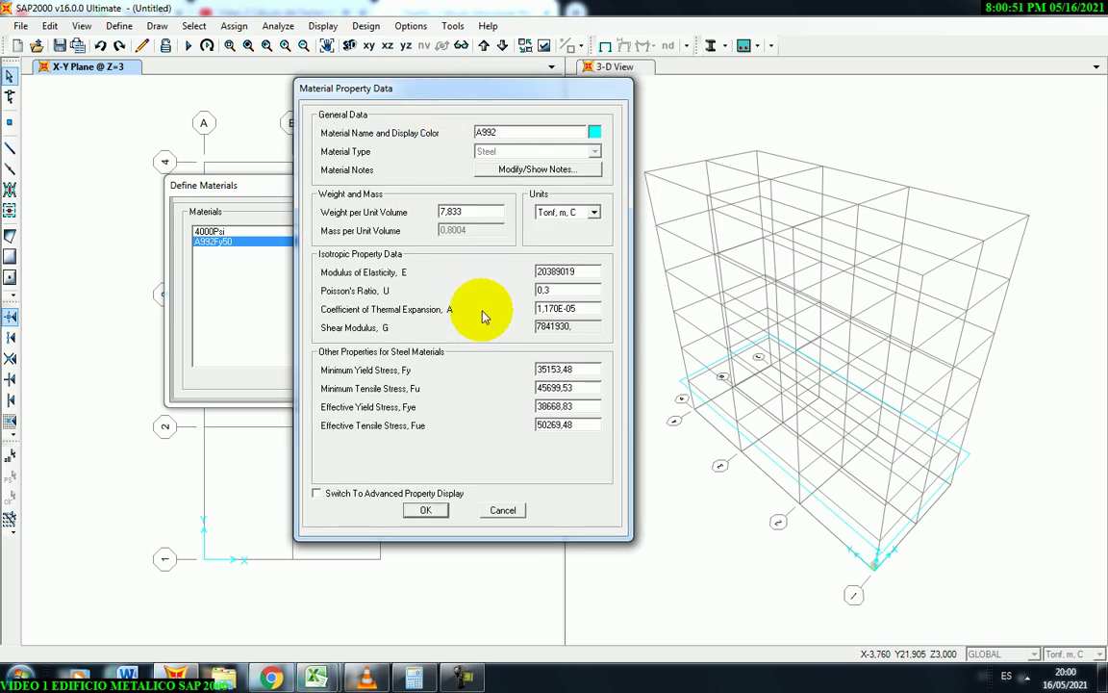
left_click(594, 213)
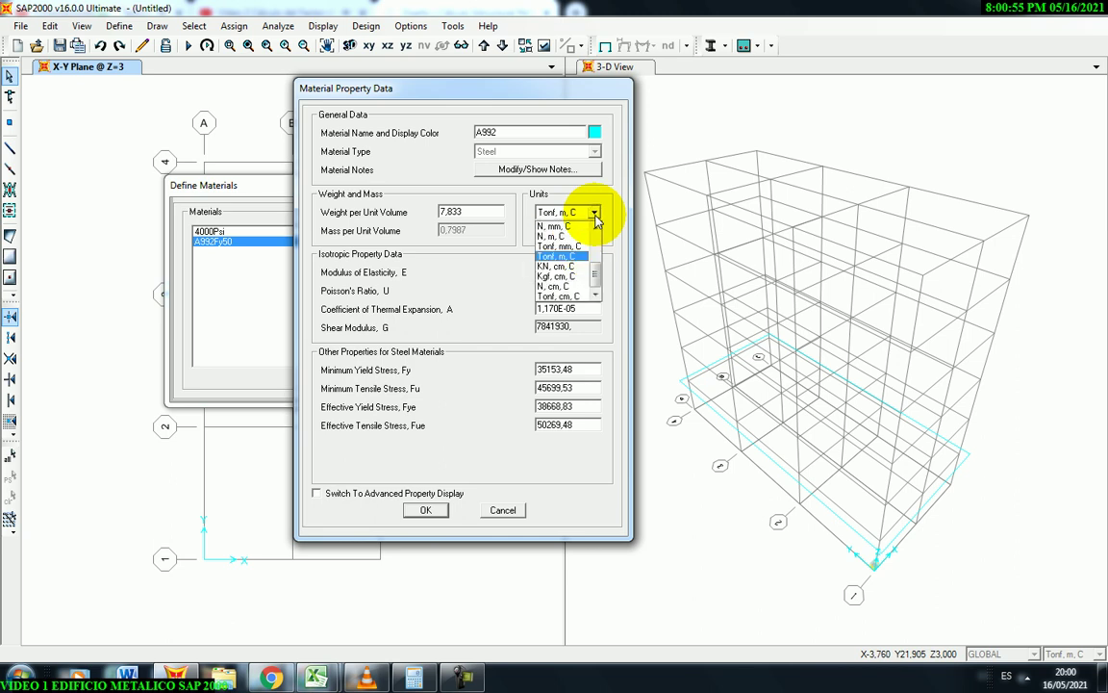
left_click(568, 276)
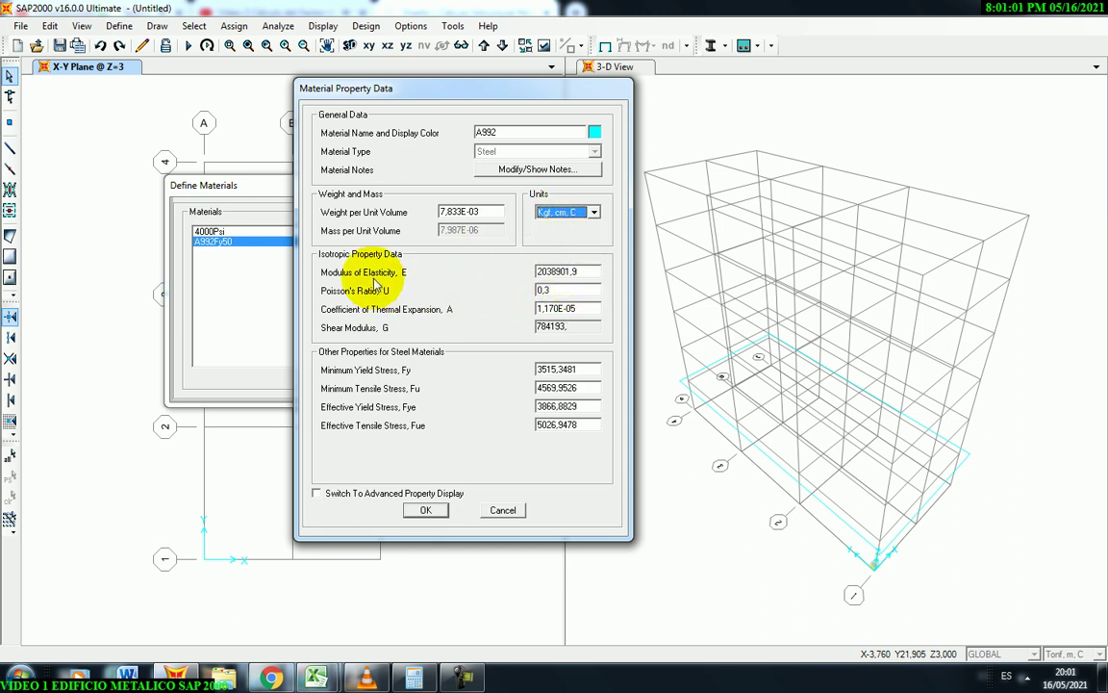
double_click(566, 273)
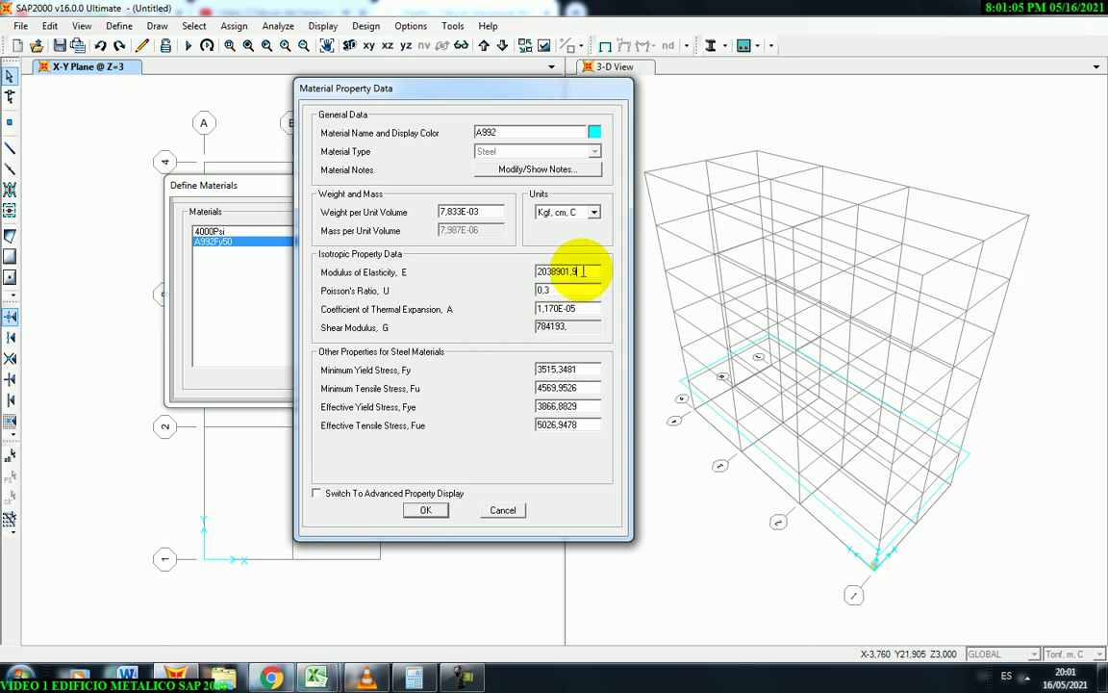
left_click_drag(481, 97, 476, 96)
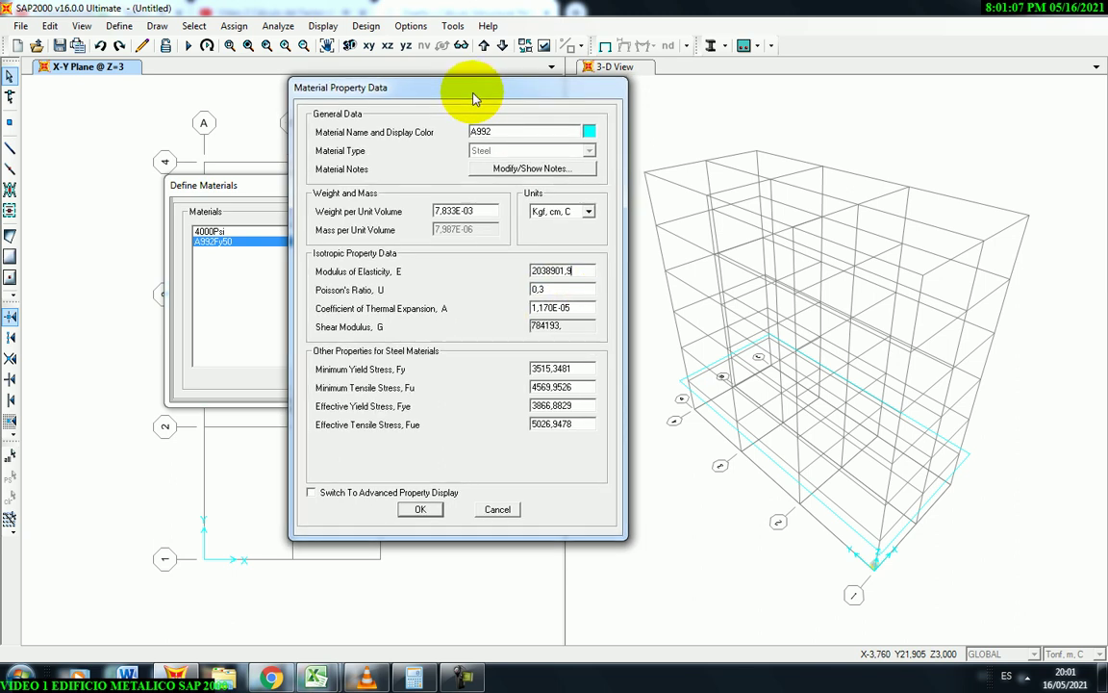
left_click(576, 272)
key("BackSpace")
key("BackSpace")
key("BackSpace")
key("BackSpace")
key("BackSpace")
key("BackSpace")
type("9")
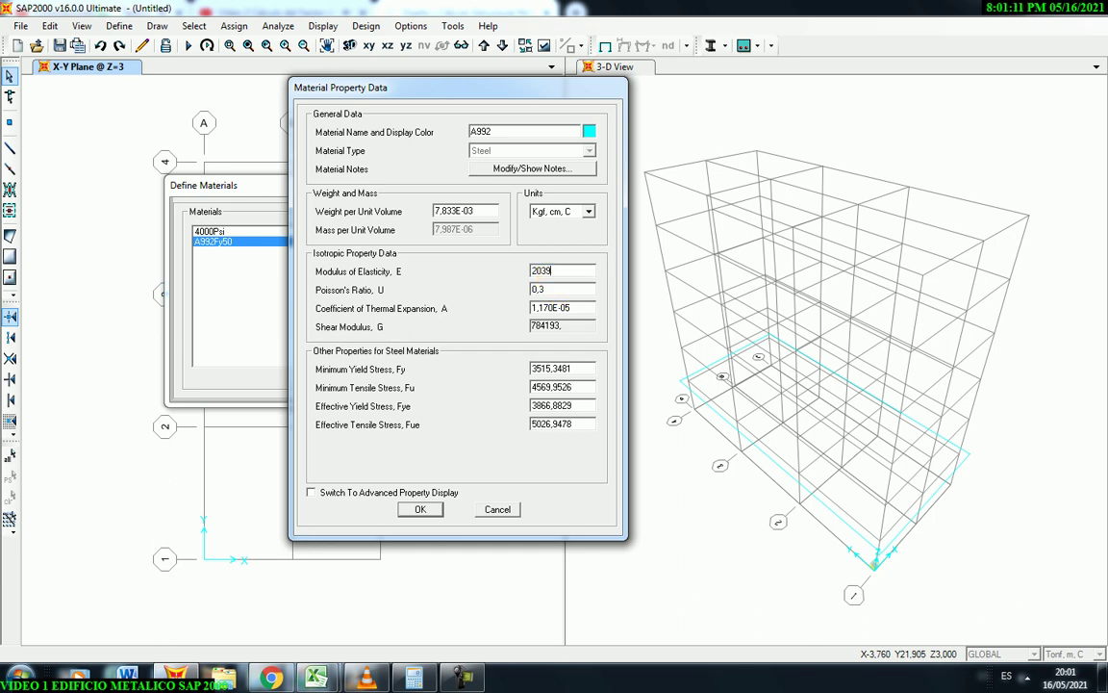
type("000")
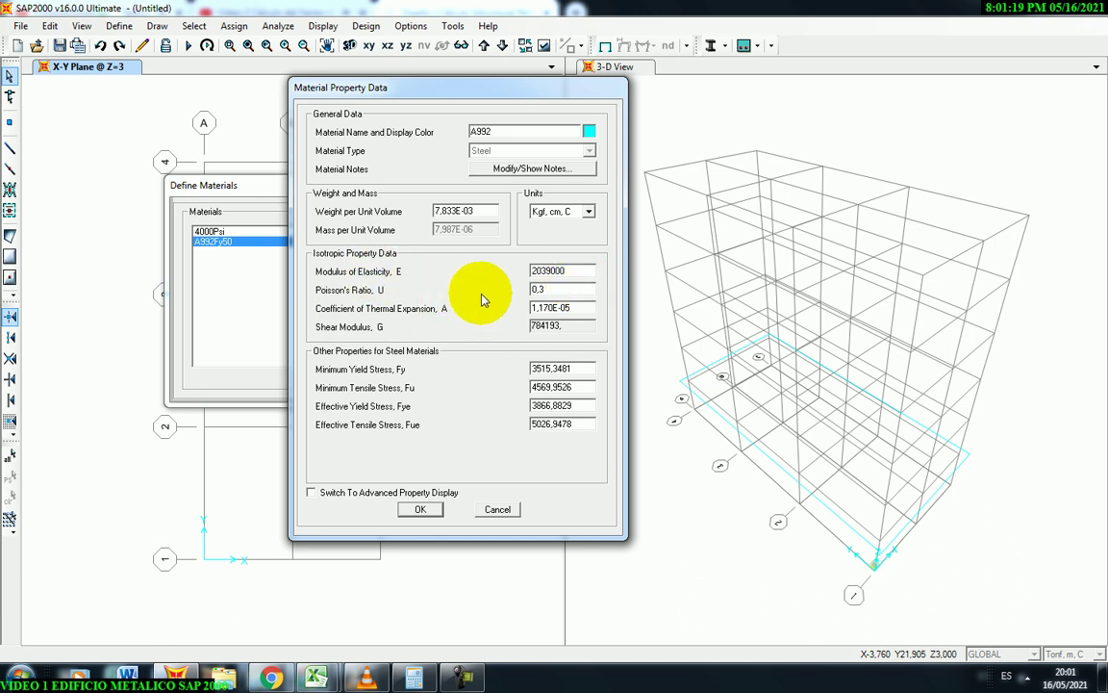
left_click(550, 288)
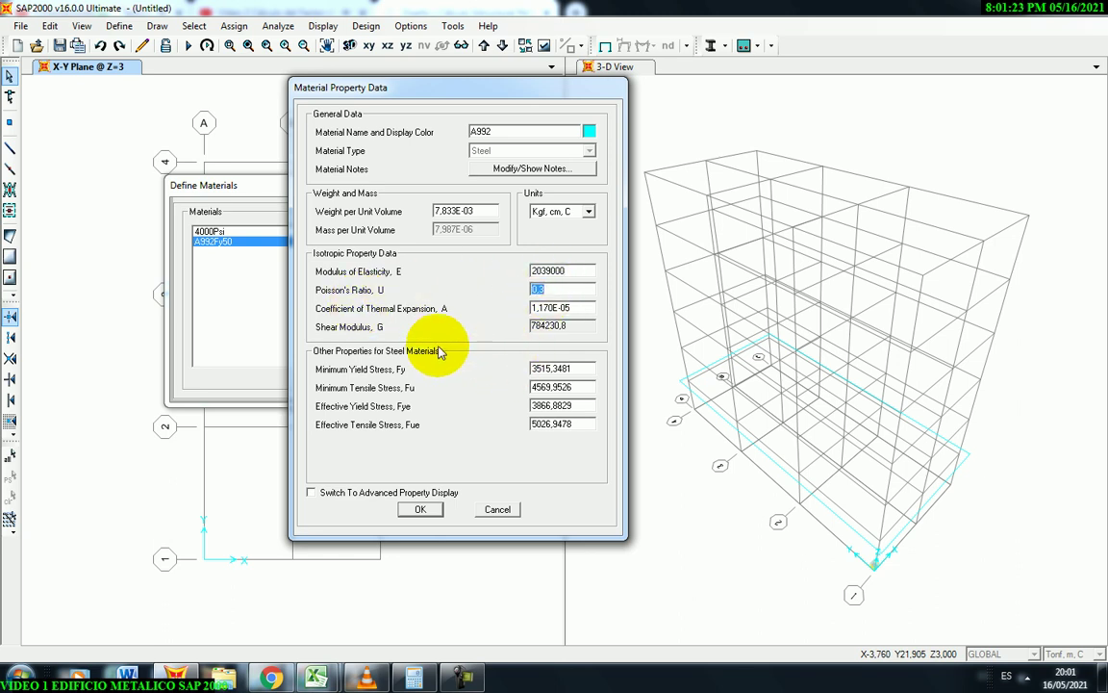
left_click(582, 308)
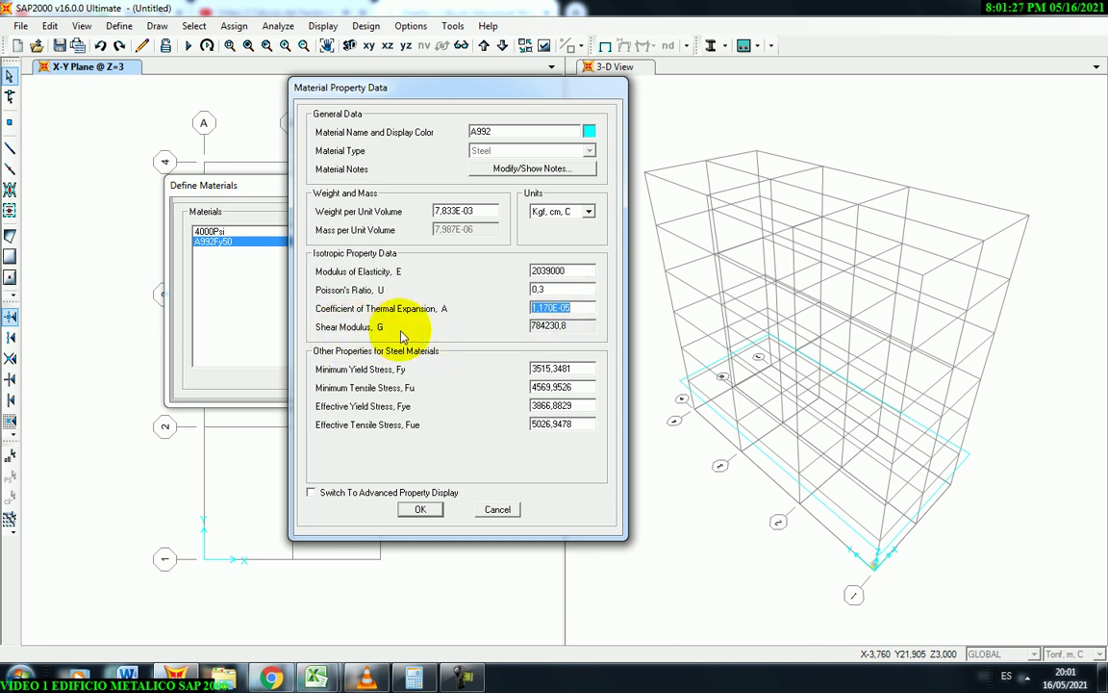
left_click(582, 271)
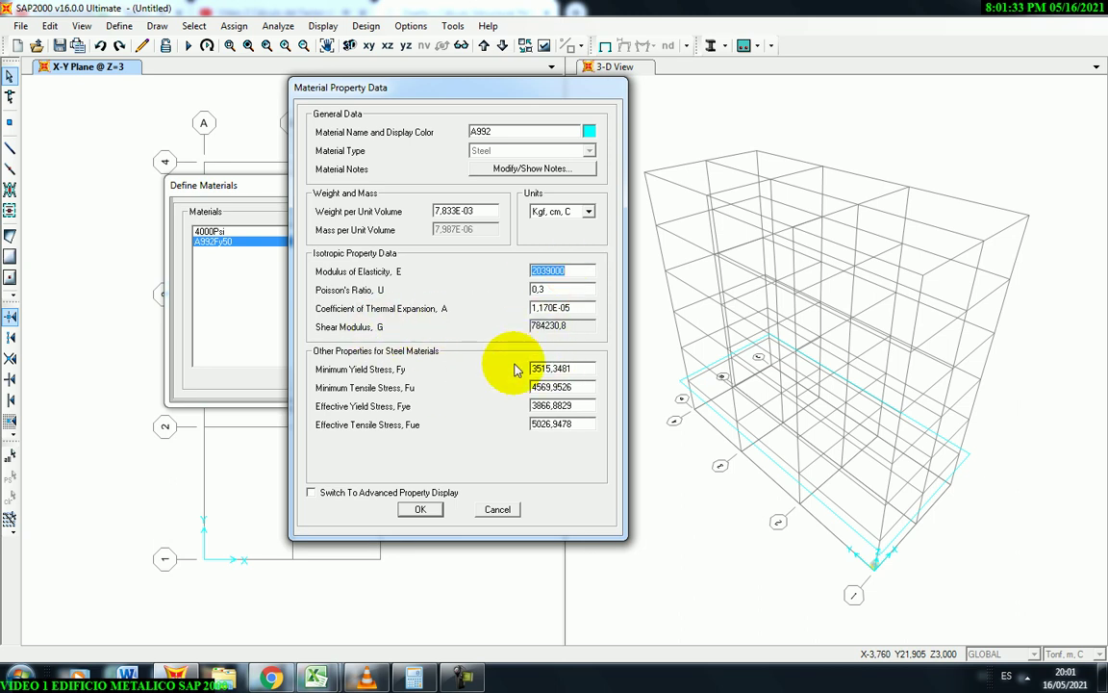
Set the minimum yield stress Fy of the A992 steel to 3515 Kgf/cm².
left_click_drag(469, 97, 463, 96)
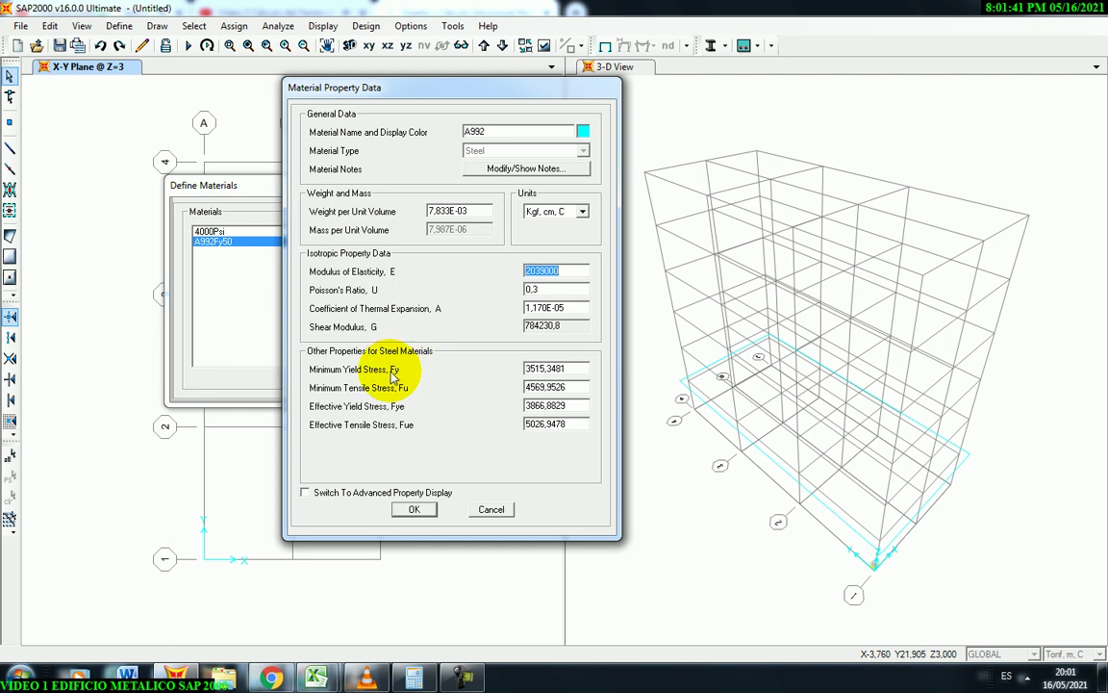
left_click(567, 369)
left_click(567, 370)
key("BackSpace")
key("BackSpace")
key("BackSpace")
key("BackSpace")
key("BackSpace")
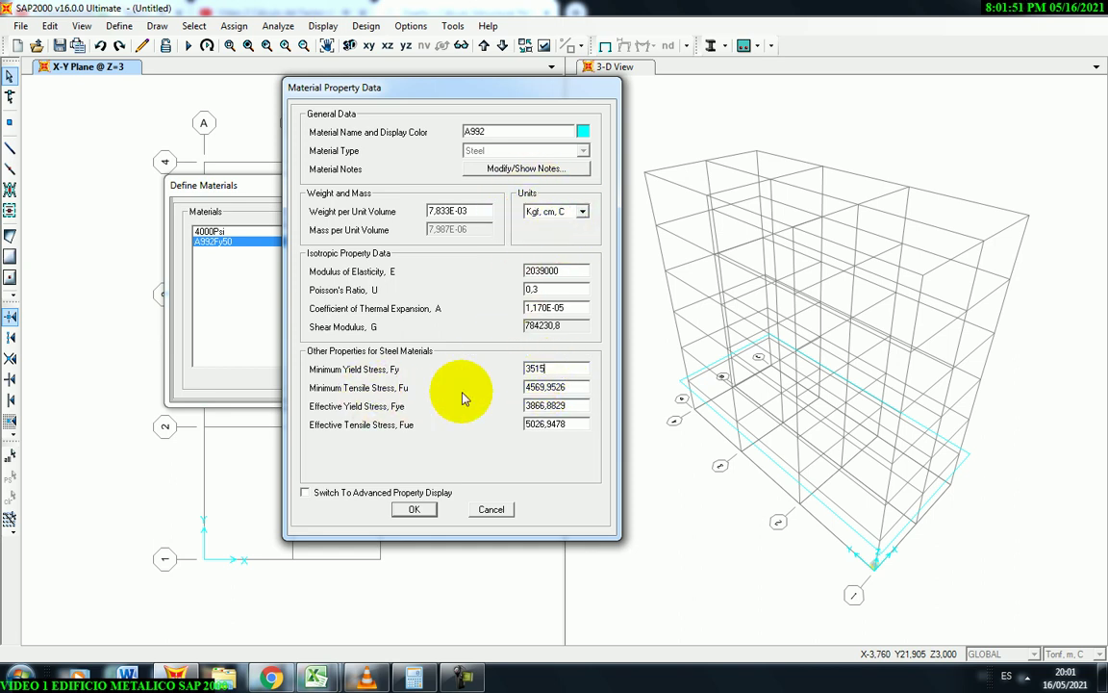
Set the minimum tensile stress Fu of the A992 steel to 4570 Kgf/cm².
double_click(577, 387)
left_click(570, 386)
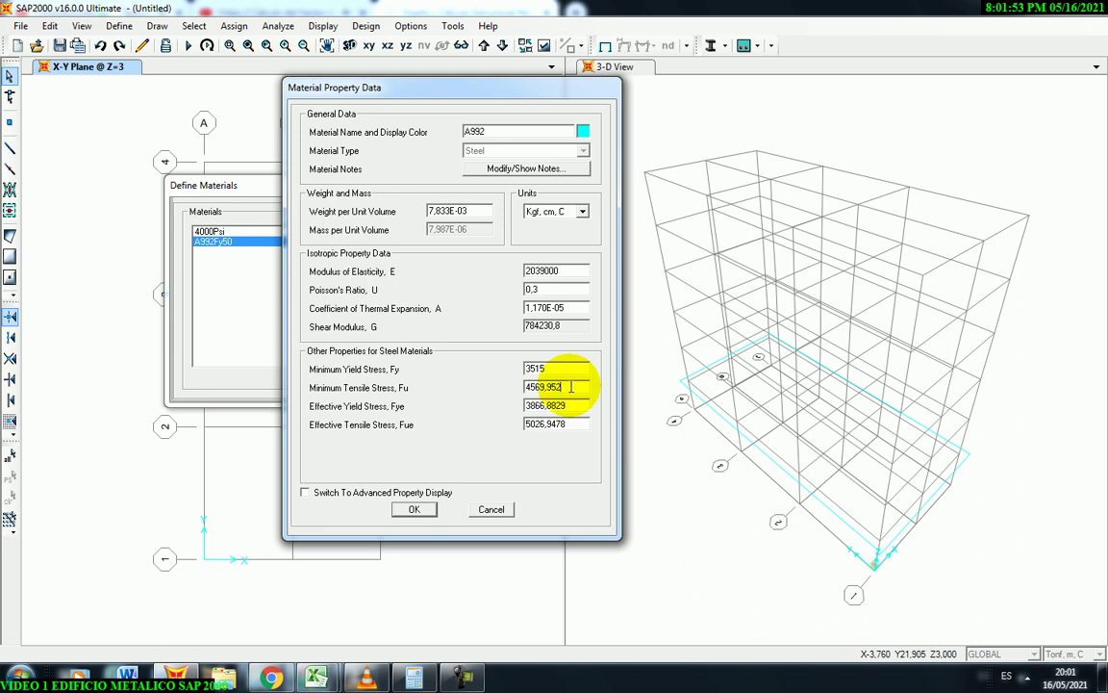
key("BackSpace")
key("BackSpace")
key("BackSpace")
type("70")
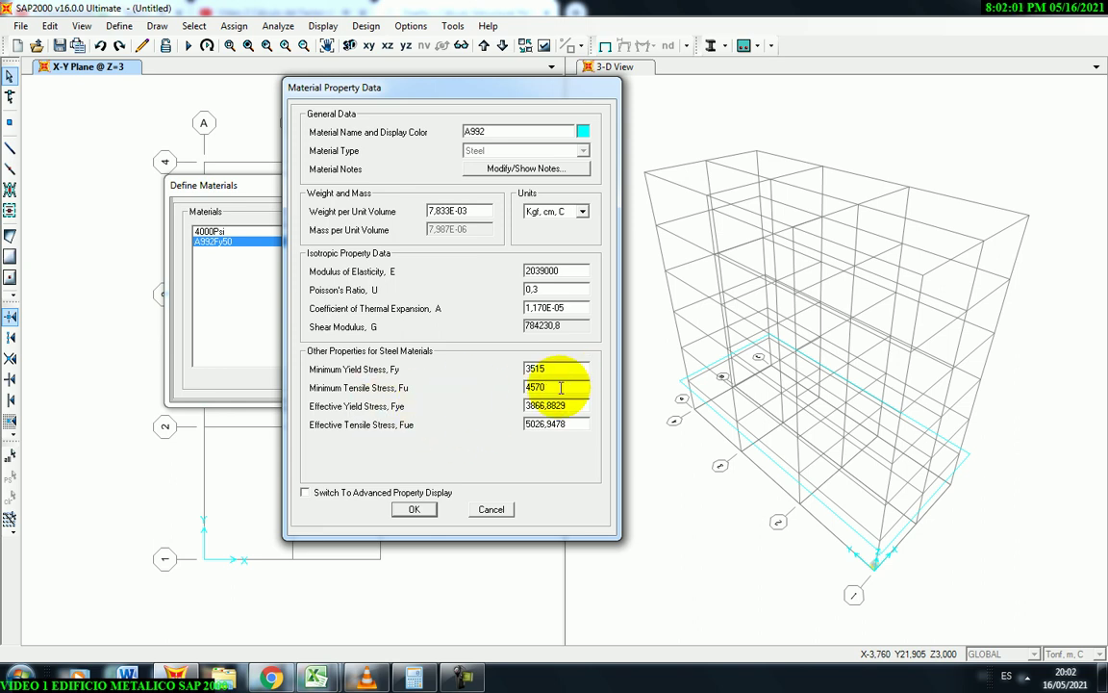
Switch to the Windows calculator and compute 3515 × 1,1 for the effective yield stress.
left_click_drag(390, 94, 564, 102)
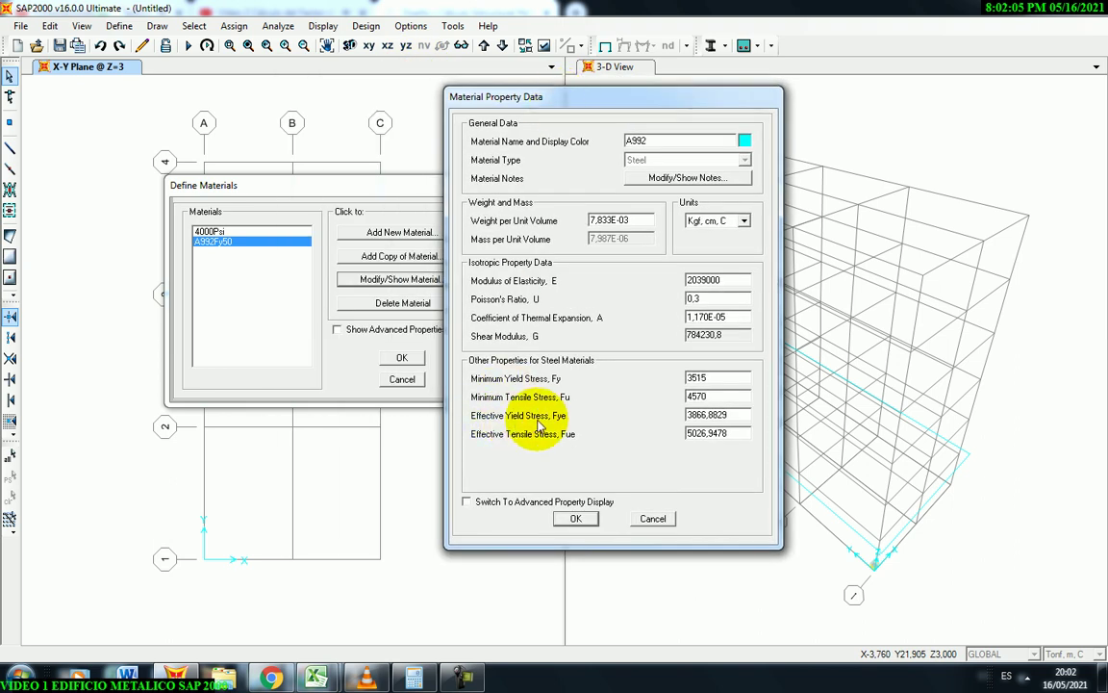
left_click(411, 677)
left_click_drag(510, 208, 180, 214)
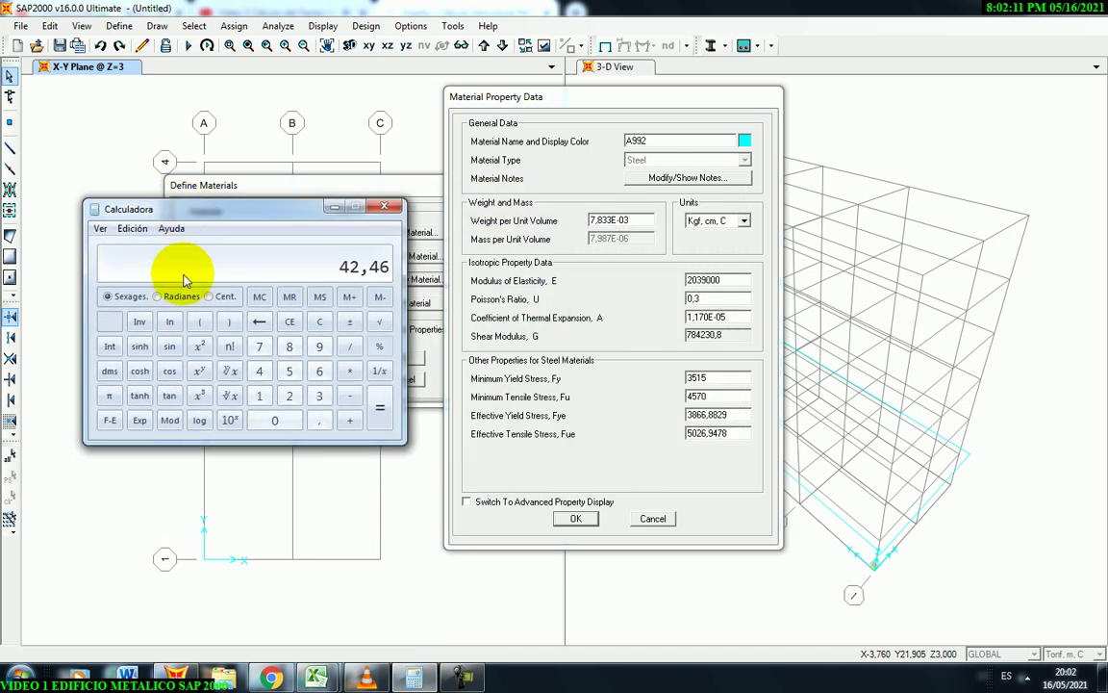
left_click(318, 323)
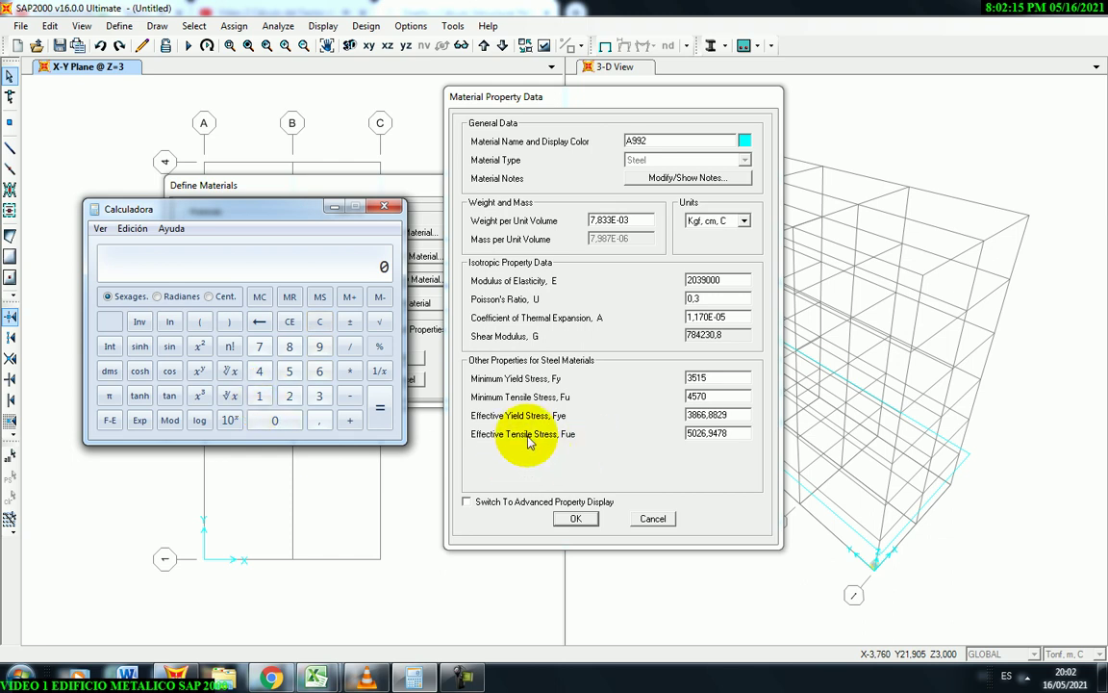
left_click(489, 421)
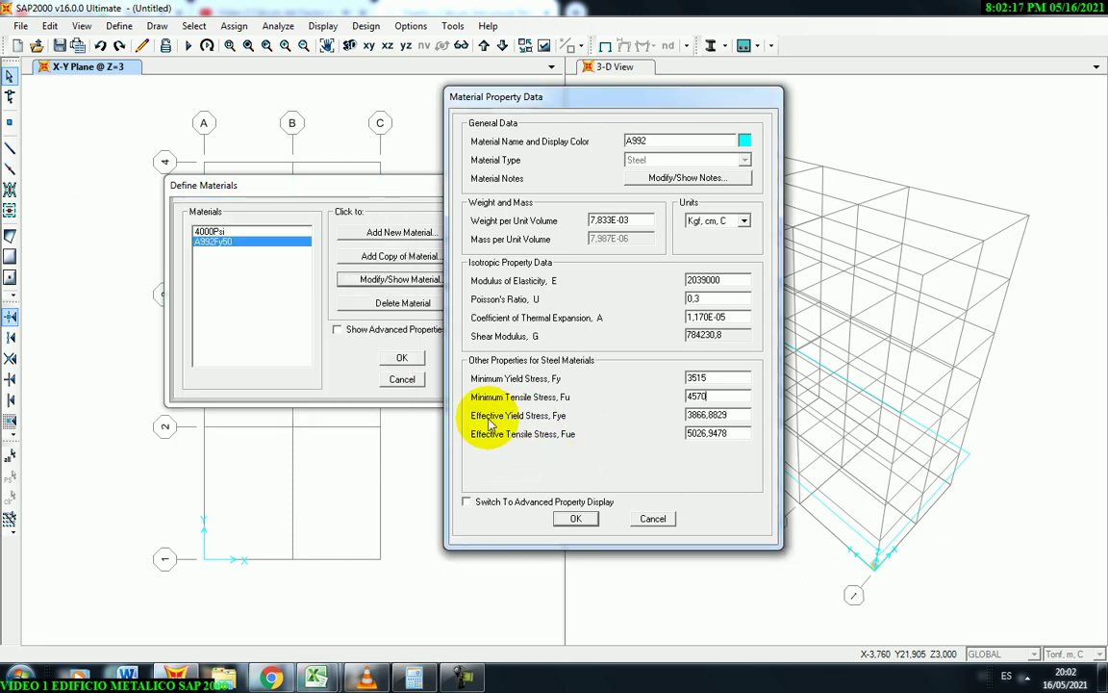
left_click(413, 677)
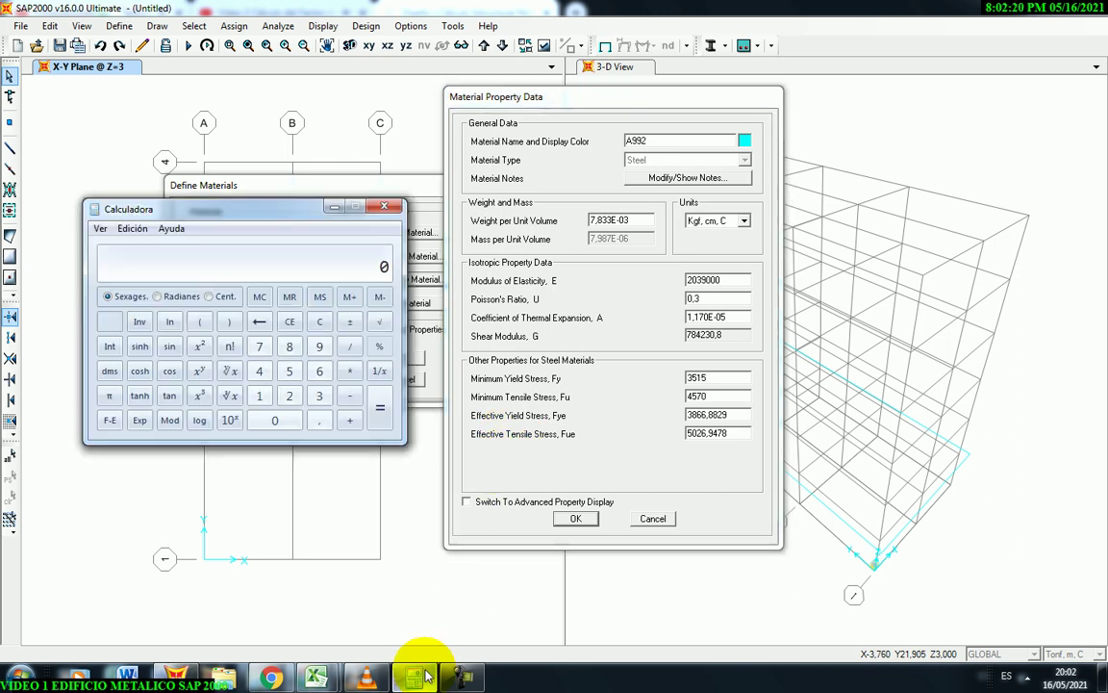
left_click(320, 398)
left_click(290, 373)
left_click(260, 395)
left_click(289, 373)
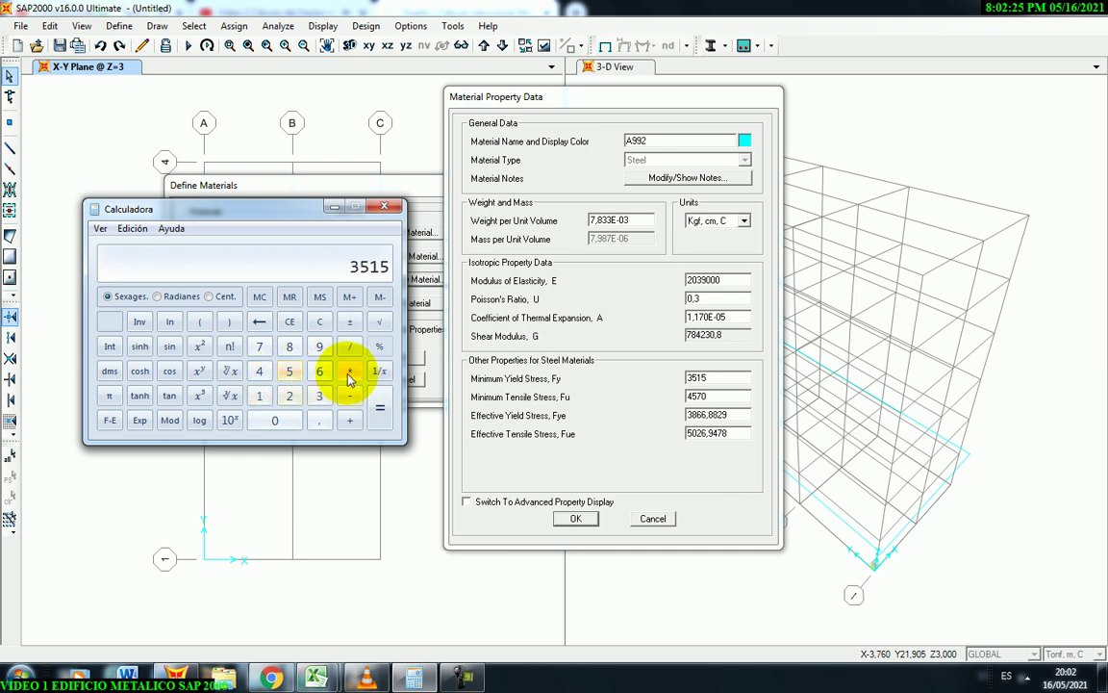
left_click(349, 371)
left_click(259, 395)
left_click(314, 419)
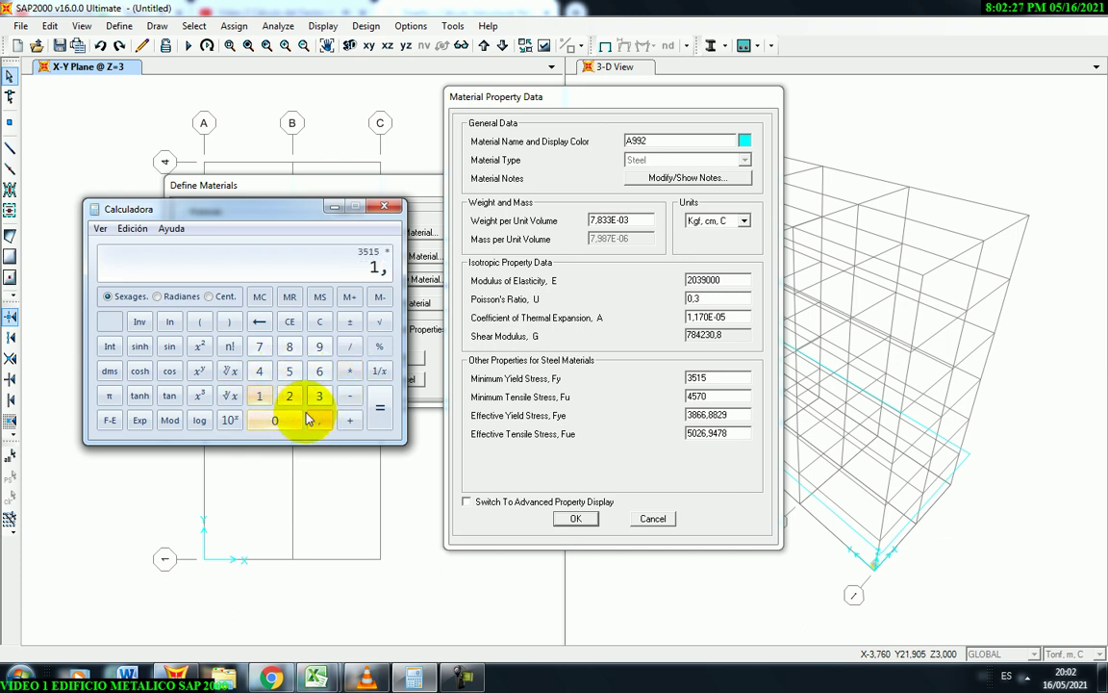
left_click(260, 396)
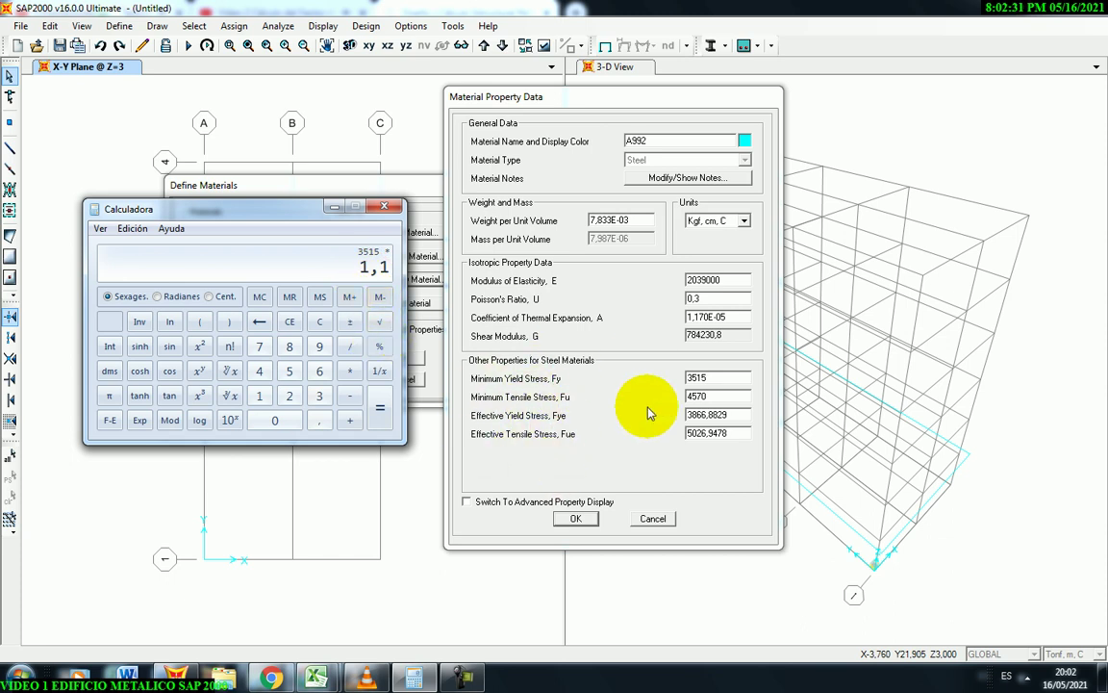
left_click(384, 424)
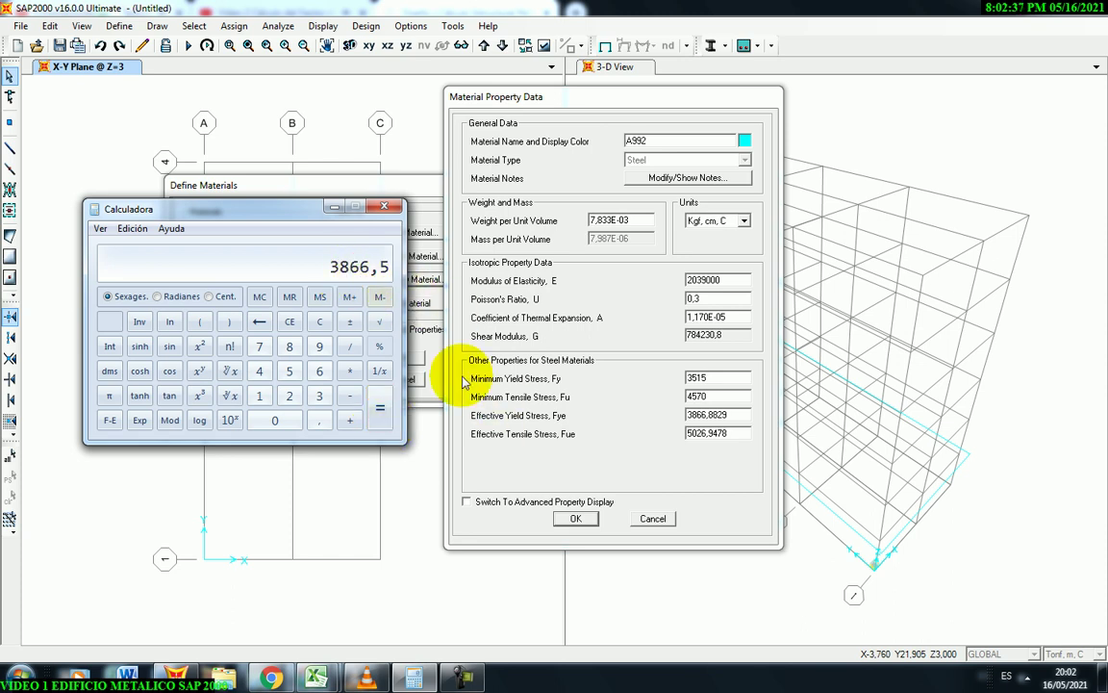
Return to the SAP2000 material data and set the effective yield stress Fye to 3866,5 Kgf/cm².
double_click(735, 414)
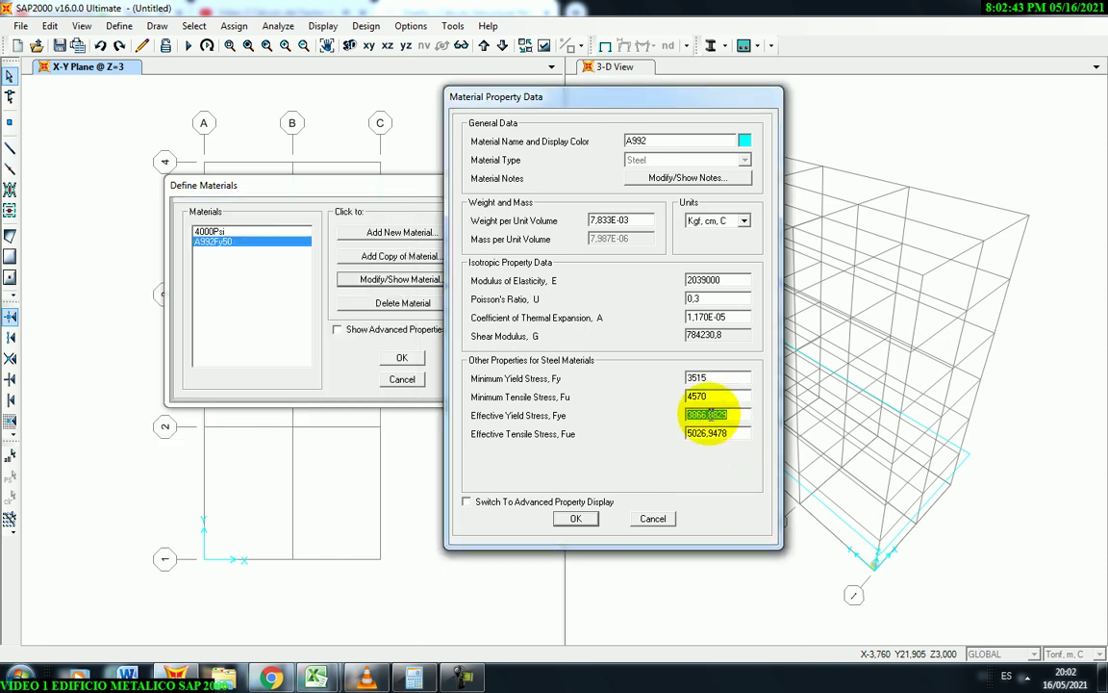
left_click_drag(709, 415, 737, 414)
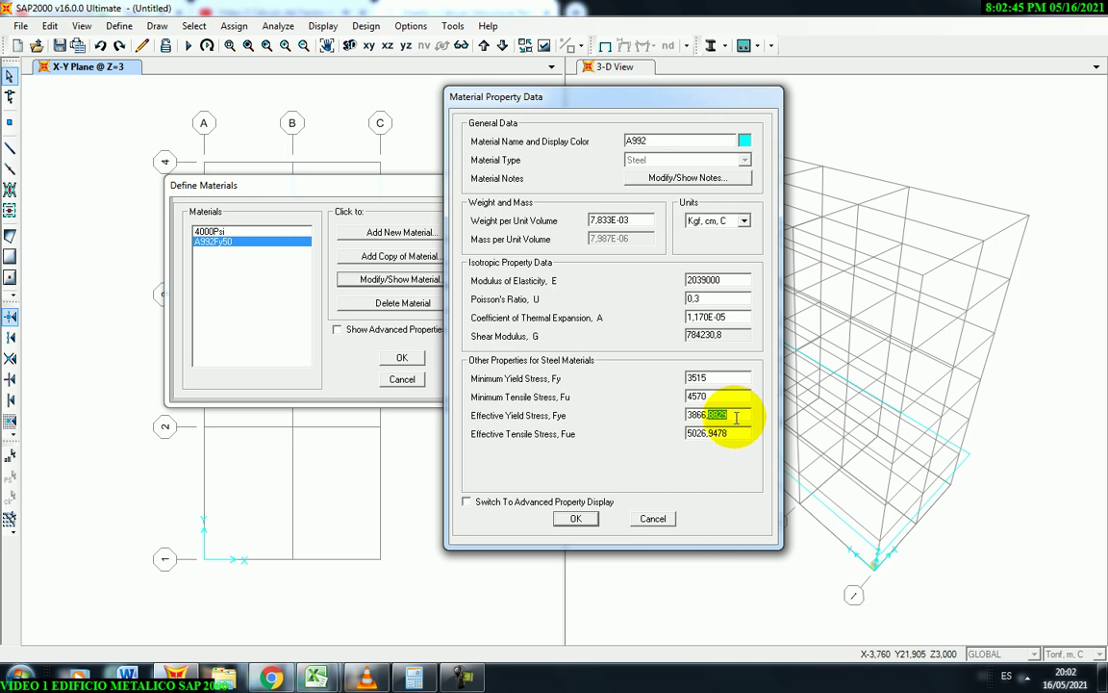
type("5")
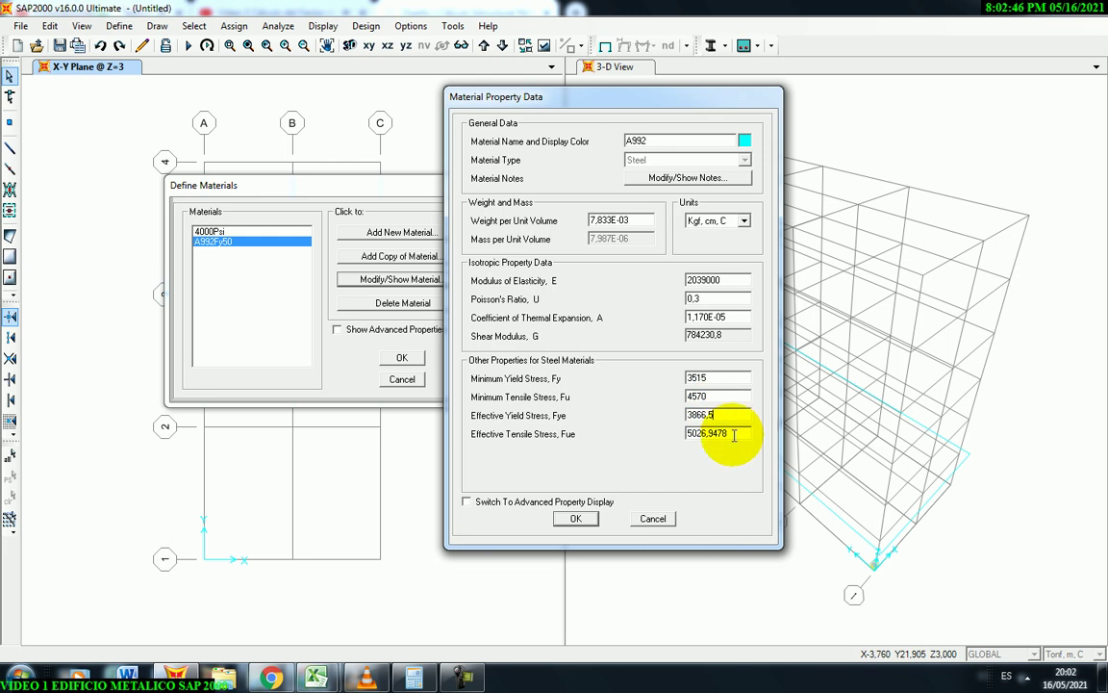
Switch to the Windows calculator again and compute 4570 × 1,1 for the effective tensile stress.
left_click(414, 677)
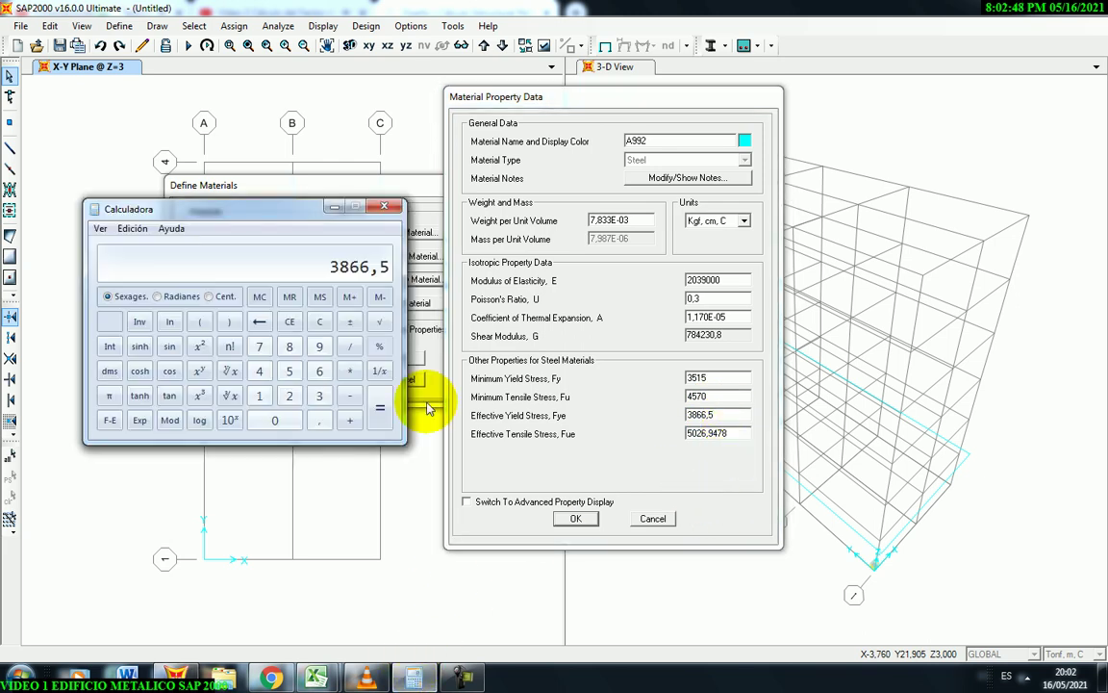
left_click(326, 327)
left_click_drag(298, 210, 296, 190)
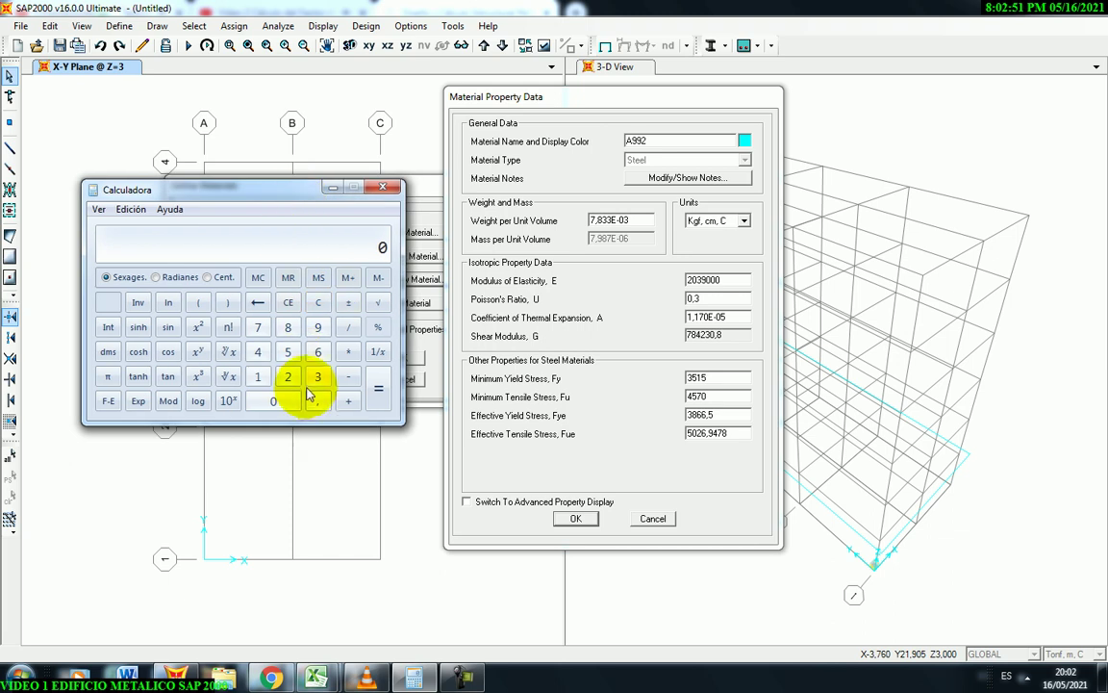
left_click(258, 351)
left_click(286, 352)
left_click(257, 327)
left_click(273, 401)
left_click(349, 351)
left_click(258, 376)
left_click(314, 402)
left_click(258, 376)
left_click(378, 386)
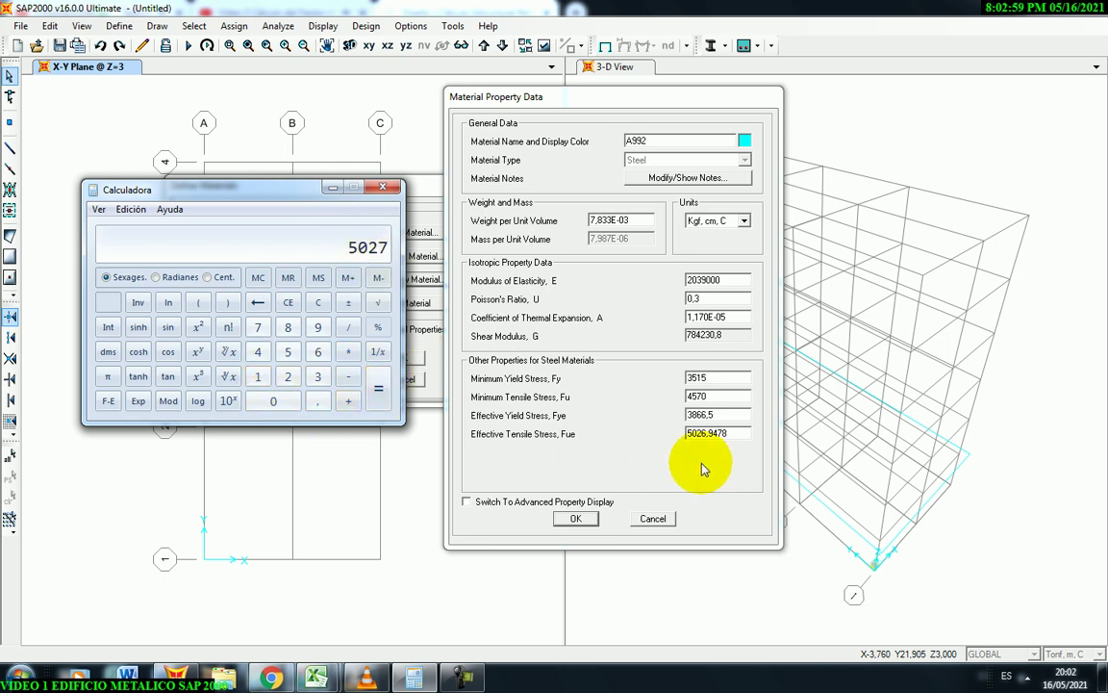
Return to the SAP2000 material data and set the effective tensile stress Fue to 5027 Kgf/cm².
double_click(730, 433)
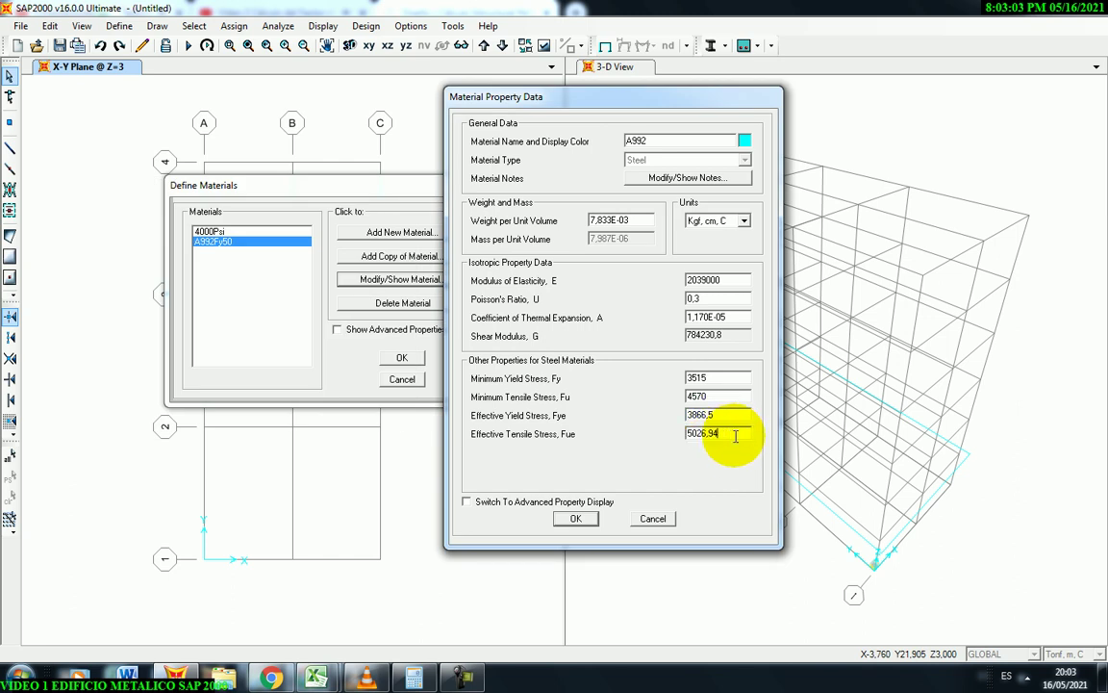
type("5027")
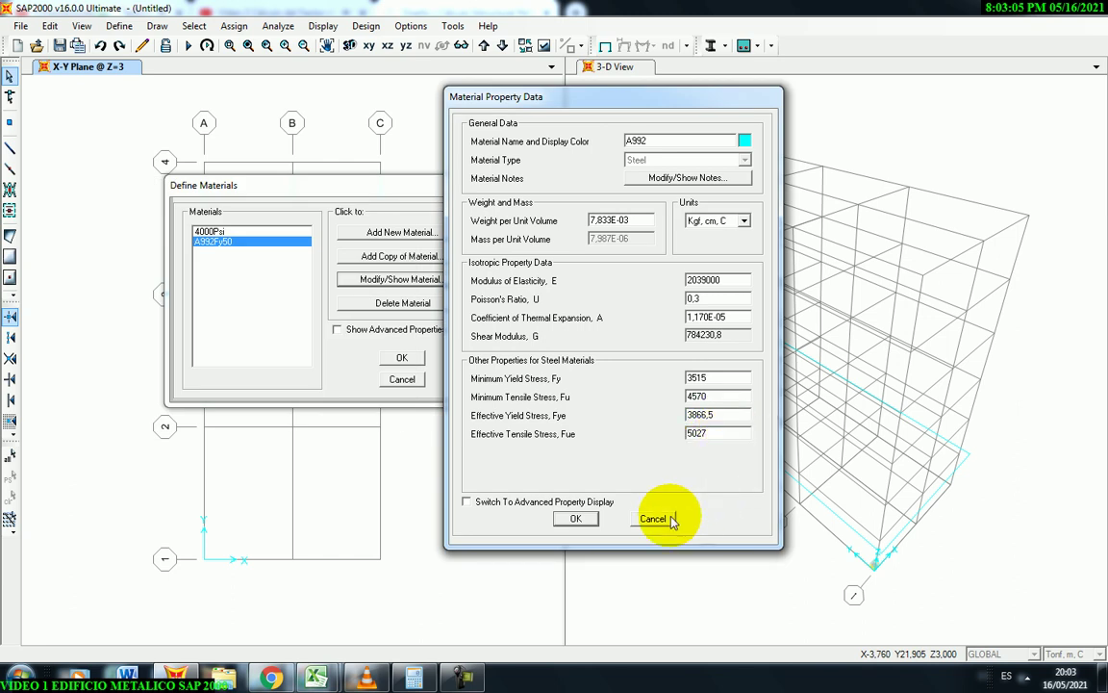
left_click_drag(633, 106, 624, 104)
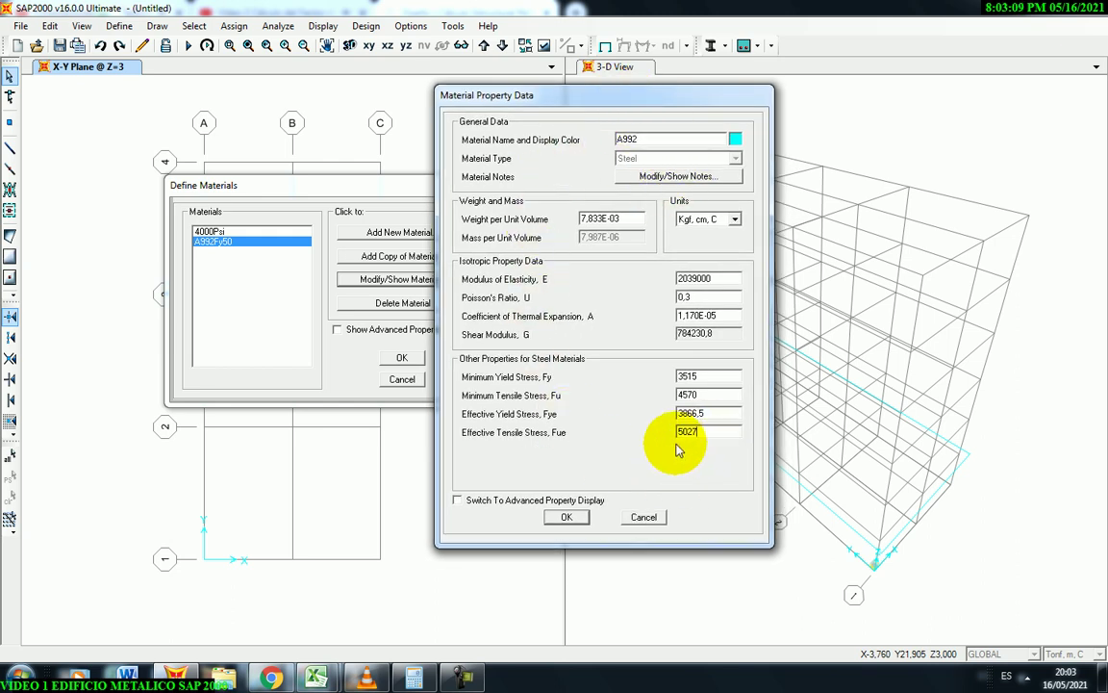
left_click_drag(588, 101, 581, 98)
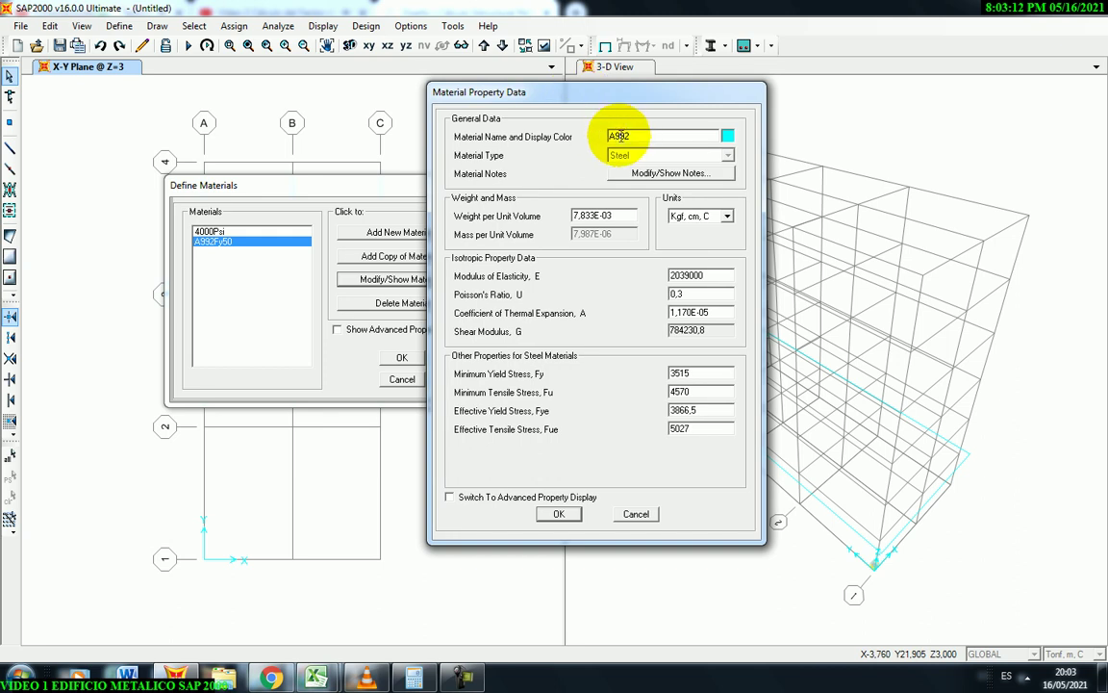
Accept the A992 material data and rename the 4000Psi concrete material as F'C200.
left_click(561, 514)
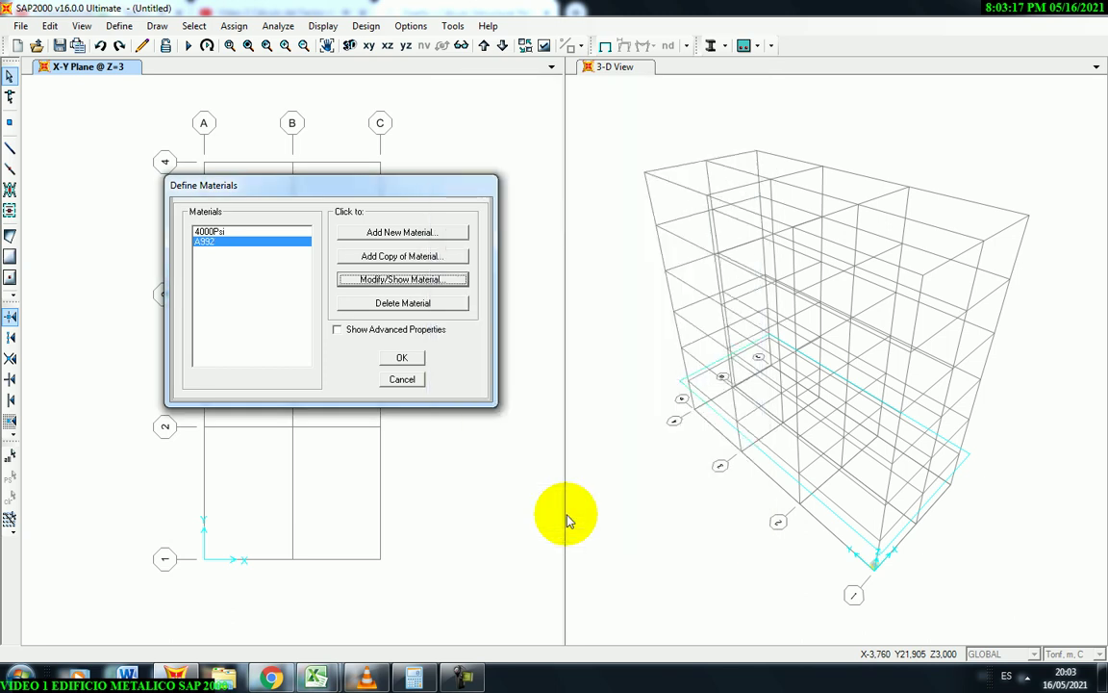
left_click(219, 242)
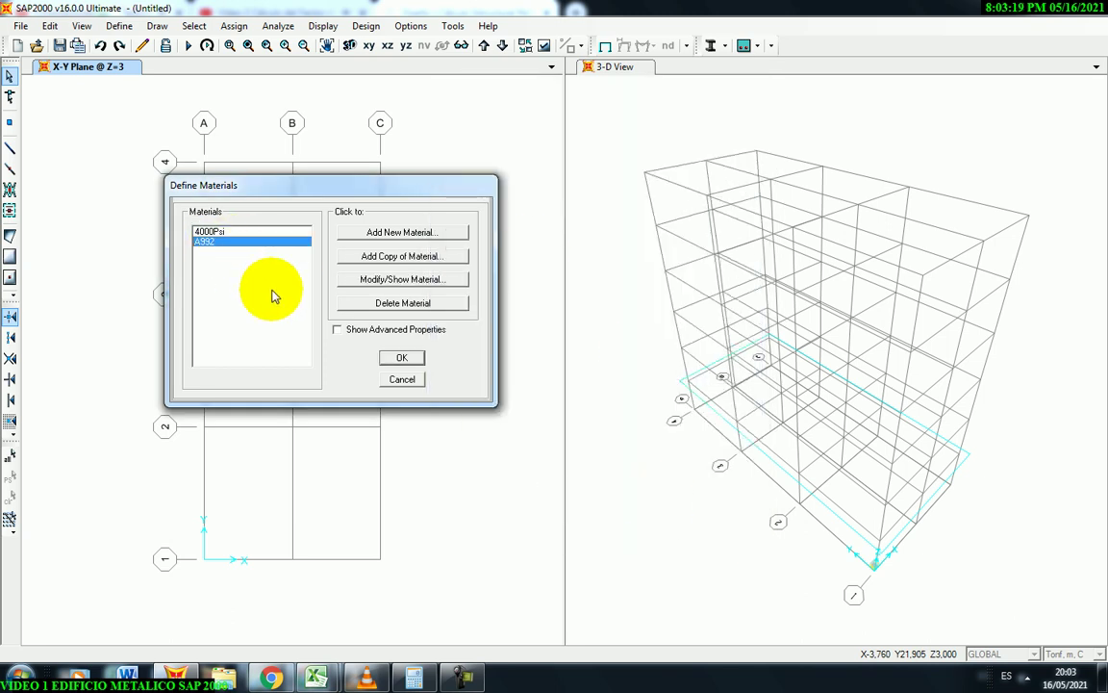
left_click(208, 231)
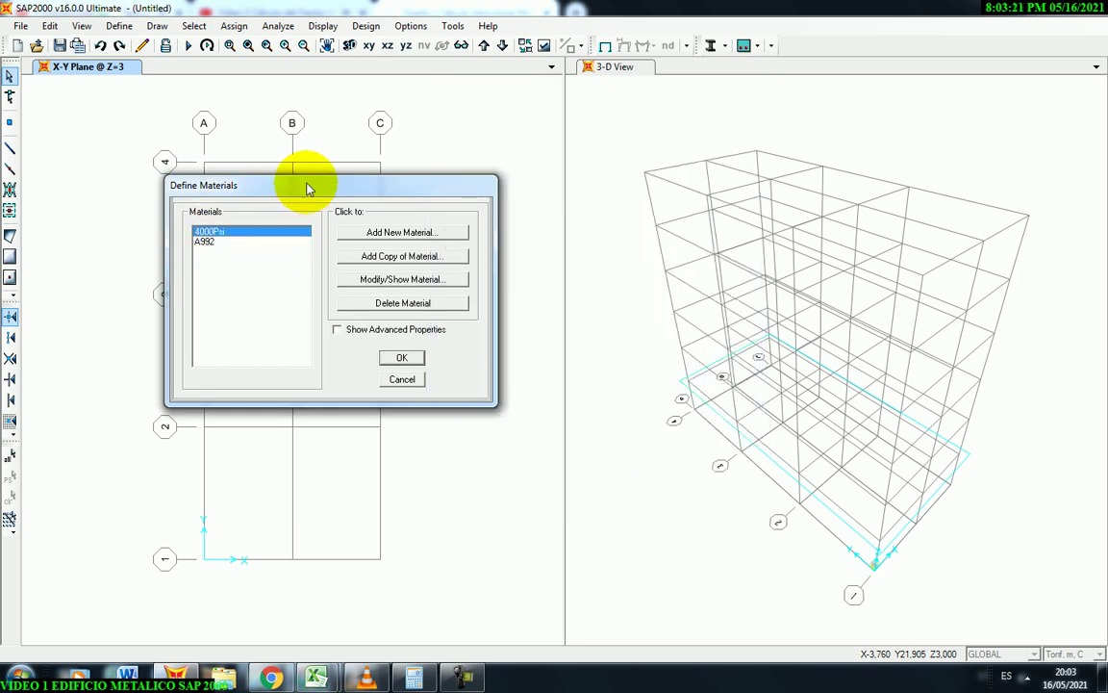
left_click_drag(309, 197, 312, 182)
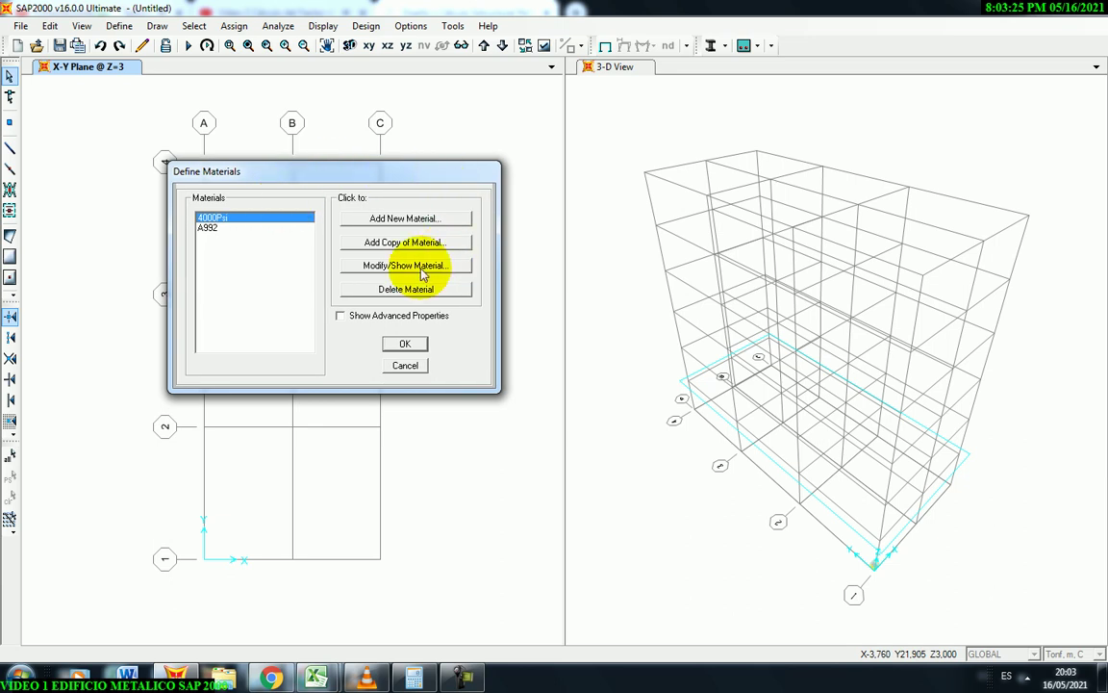
left_click_drag(409, 178, 414, 181)
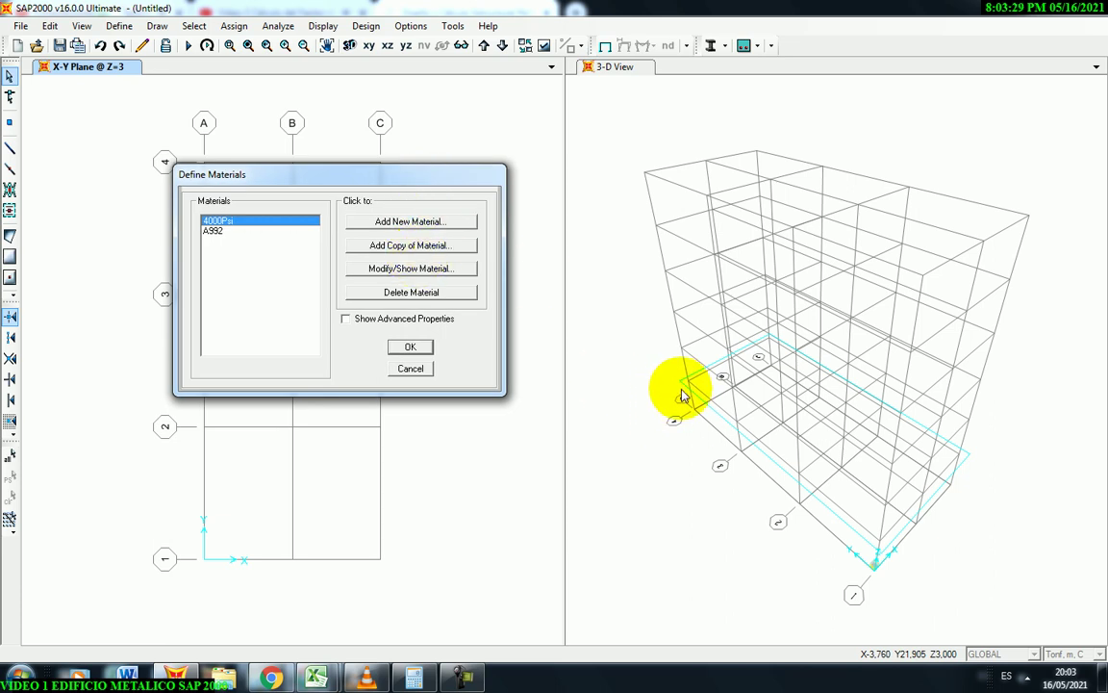
left_click_drag(353, 172, 364, 174)
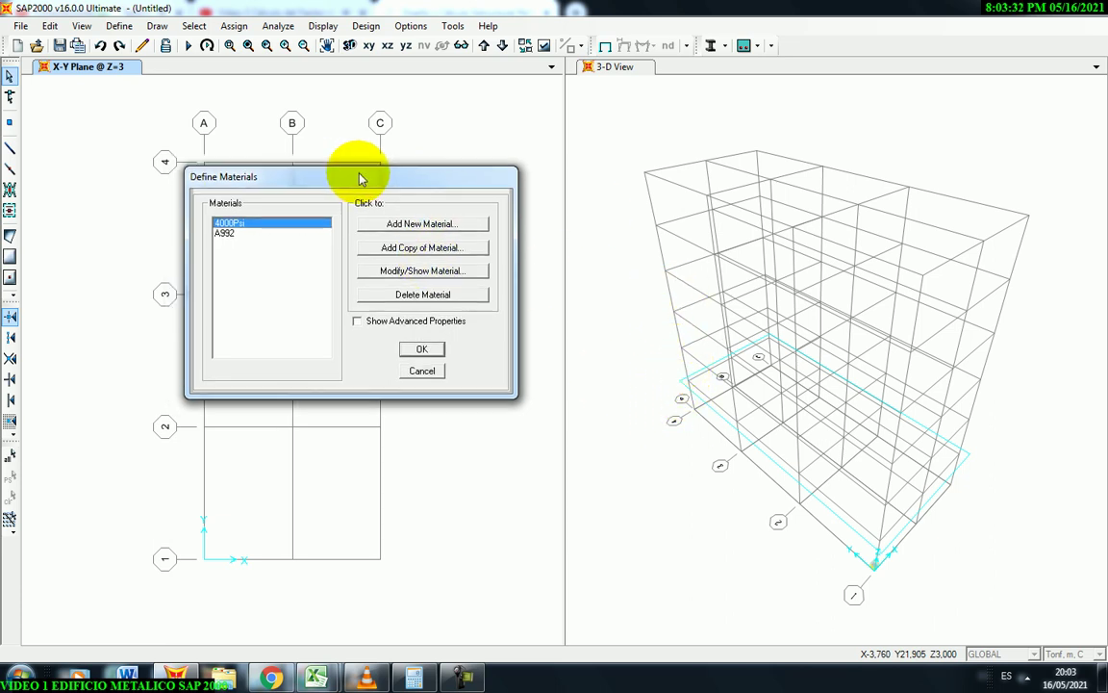
left_click(420, 271)
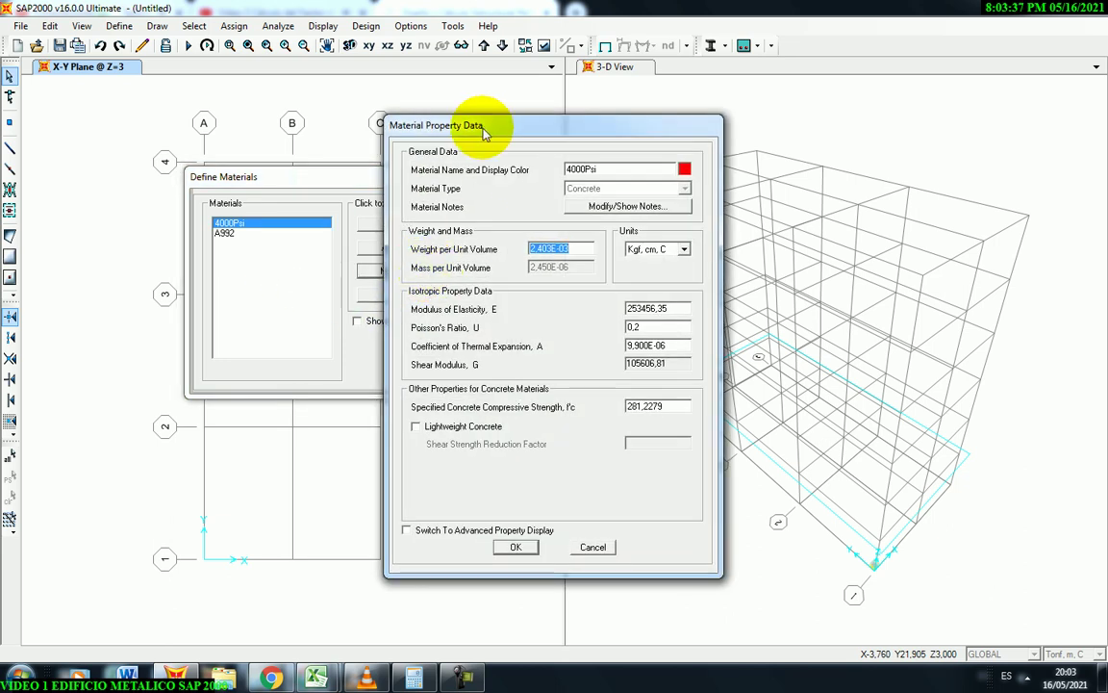
left_click_drag(487, 120, 380, 126)
double_click(496, 157)
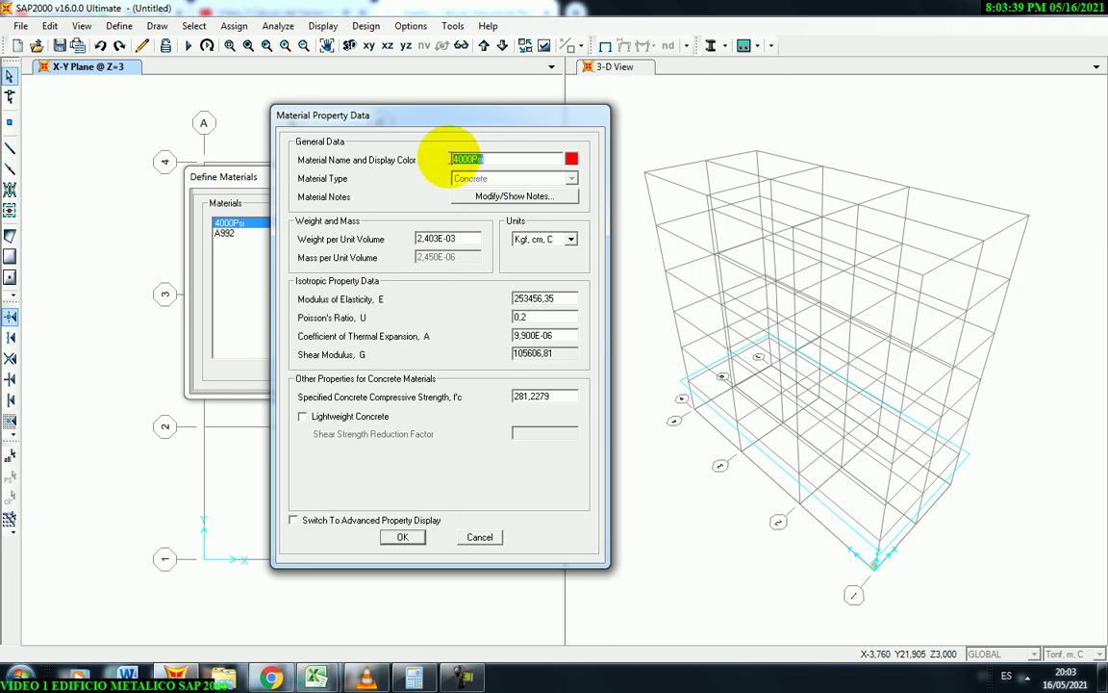
type("F'C200")
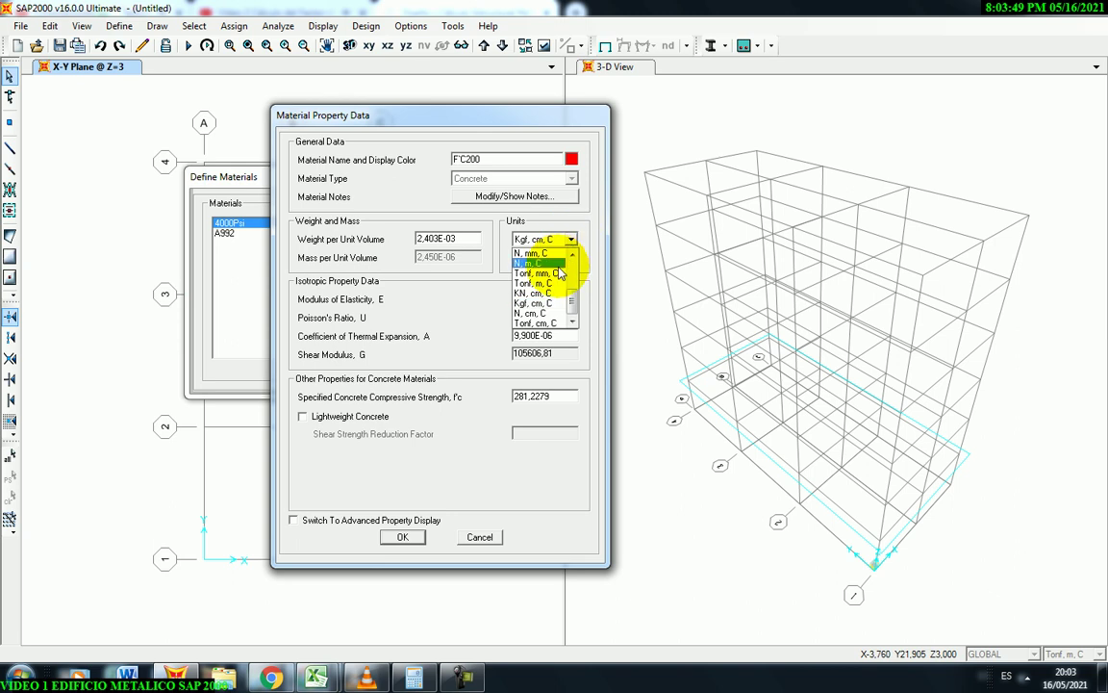
Set the concrete's weight per unit volume to 2,40 in Tonf, m, C units, and switch the material units back to Kgf, cm, C.
left_click(547, 284)
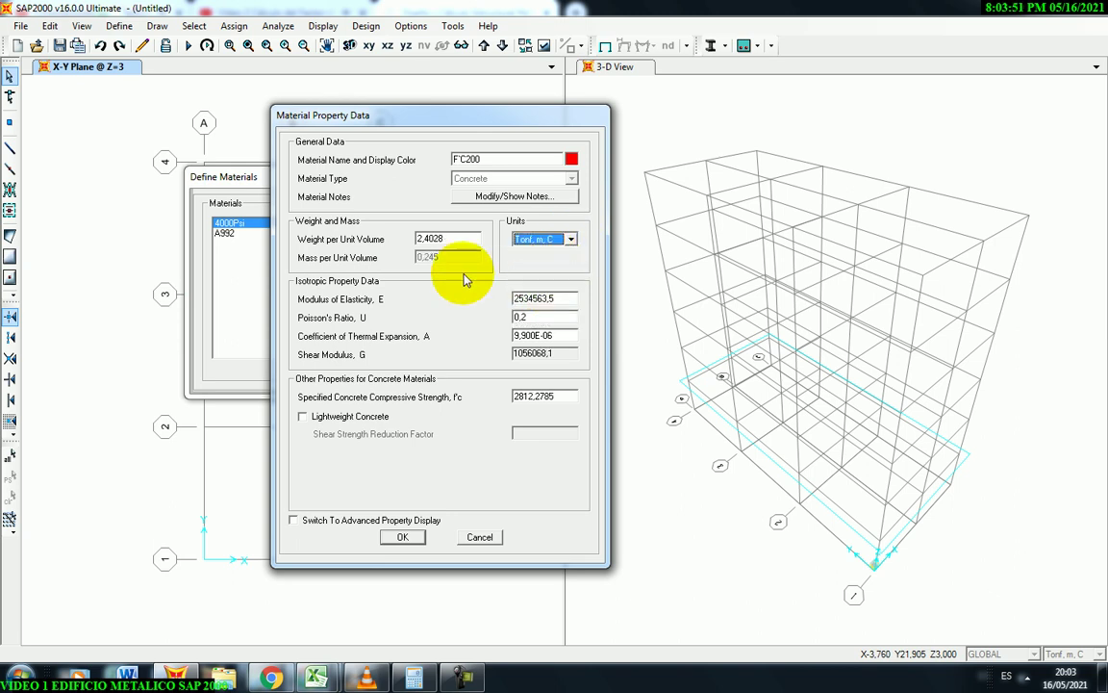
double_click(440, 239)
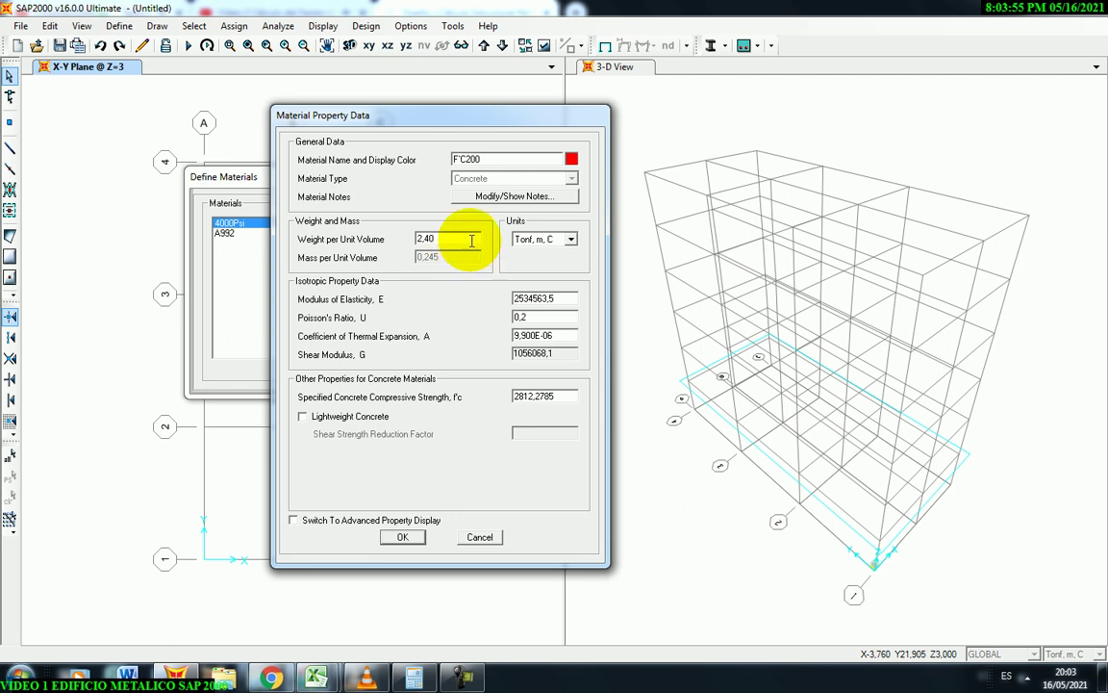
left_click(569, 240)
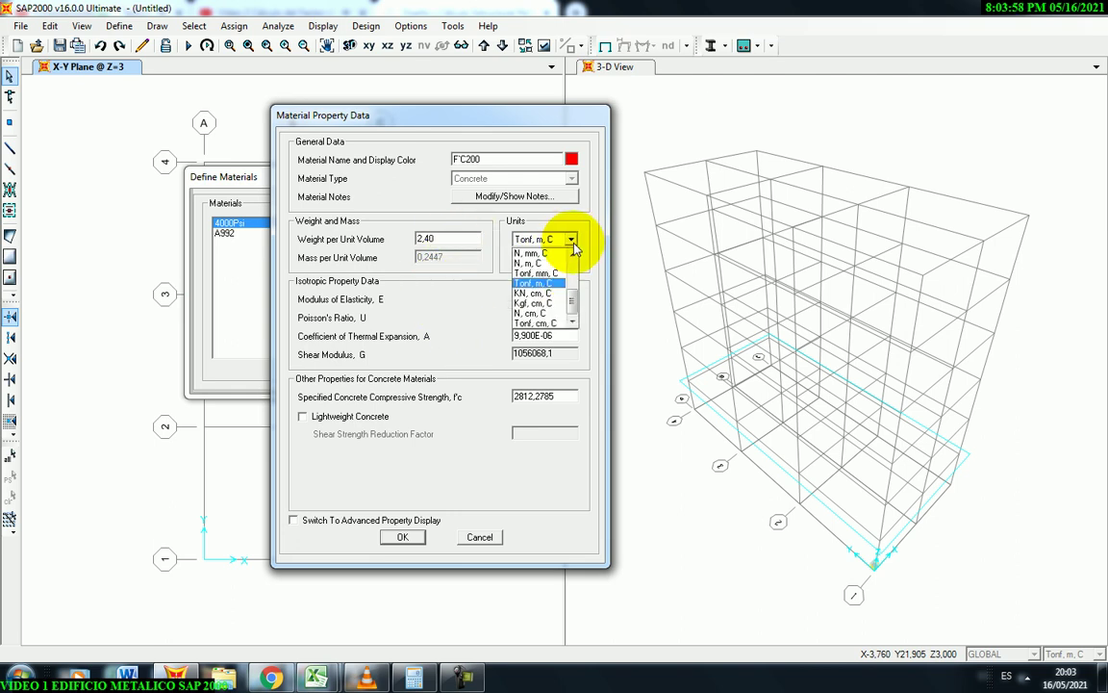
left_click(547, 304)
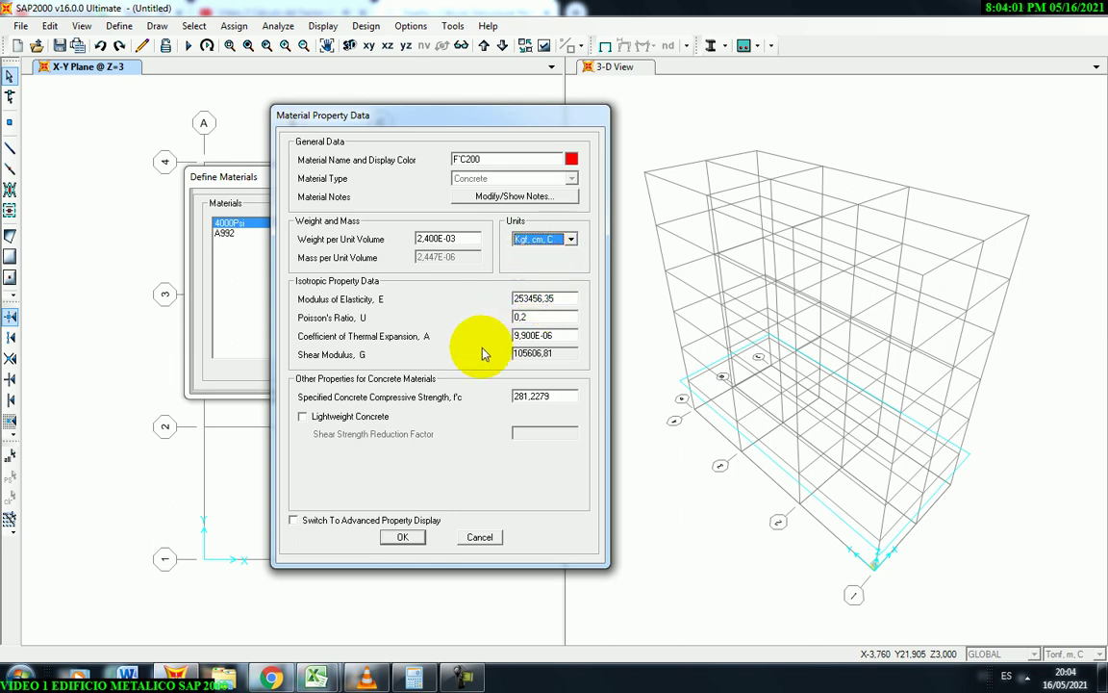
Switch to the Windows calculator and compute the square root of 200 as 200 to the power of 0,5.
left_click_drag(443, 121, 738, 100)
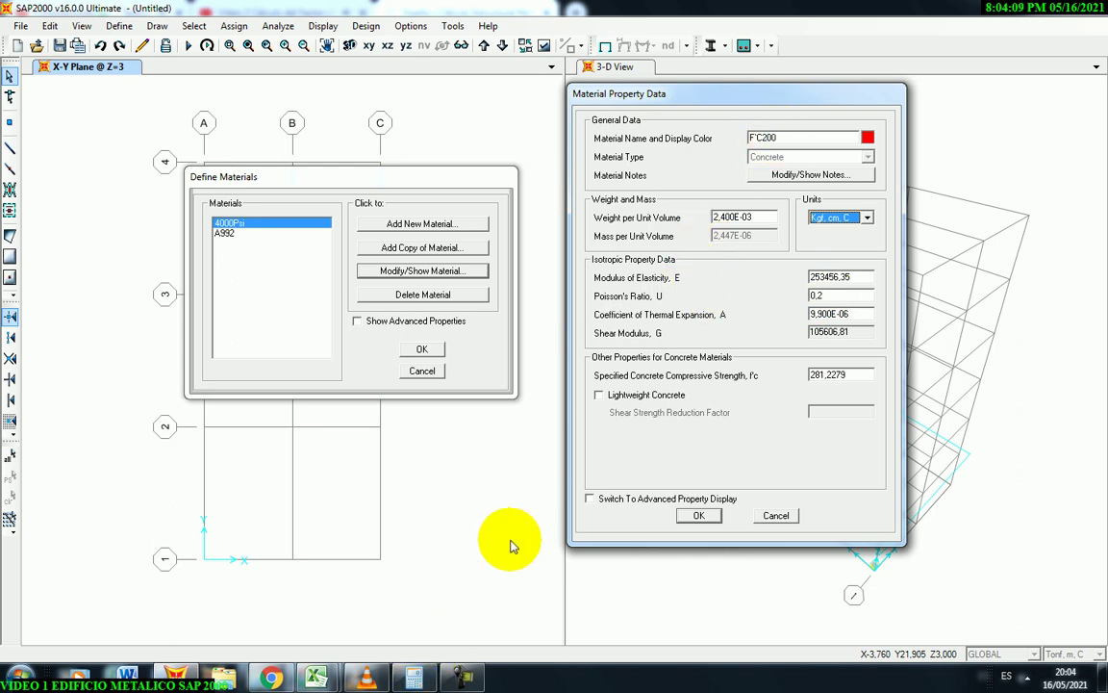
left_click(414, 679)
left_click_drag(289, 192, 311, 204)
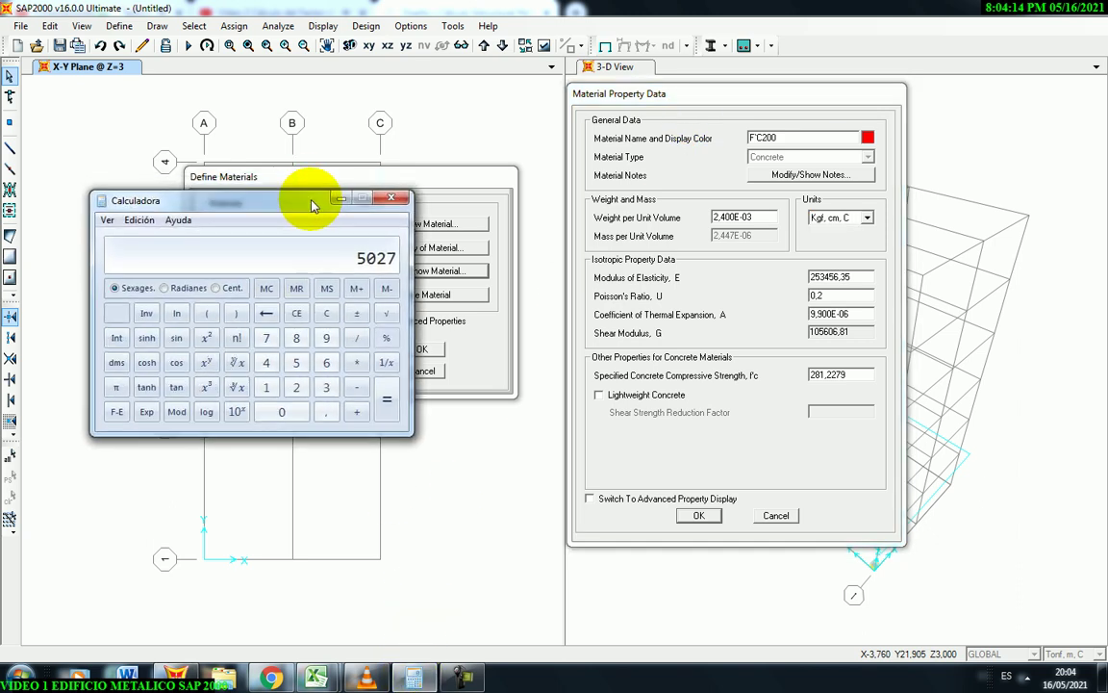
left_click(329, 315)
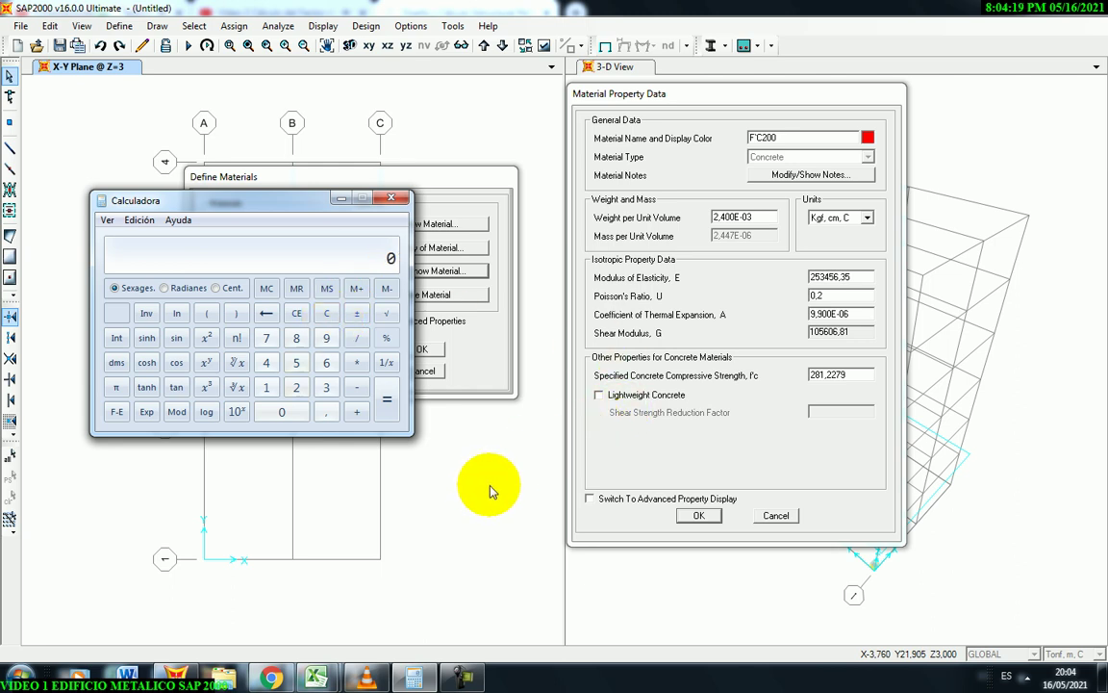
left_click(296, 390)
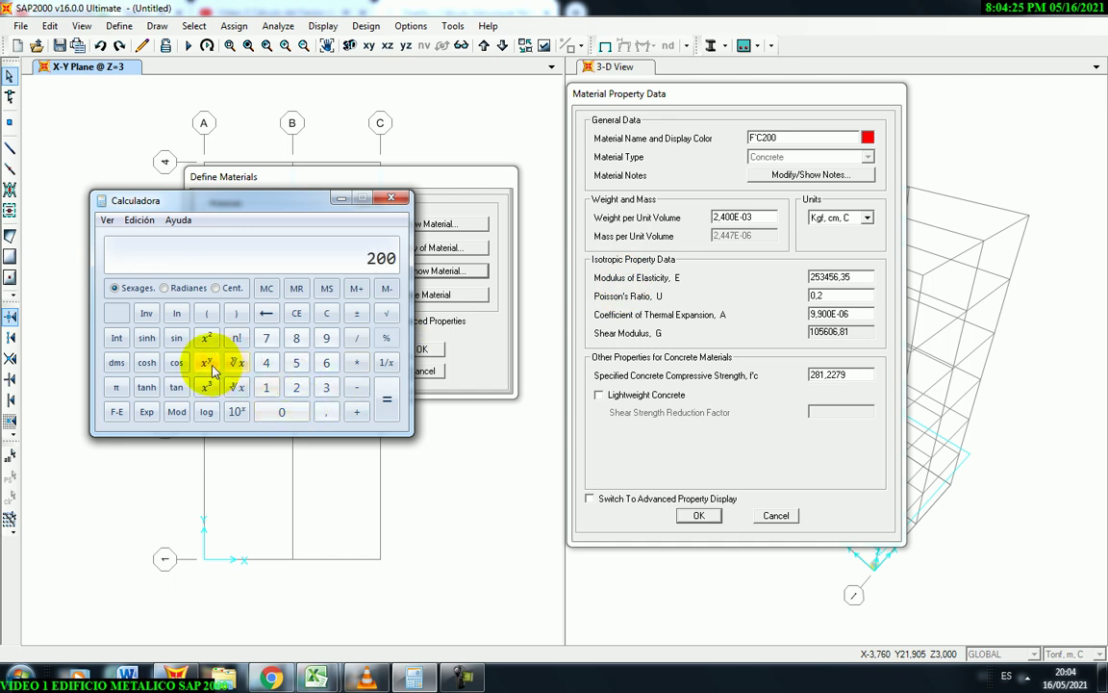
left_click(326, 411)
left_click(296, 363)
left_click(389, 414)
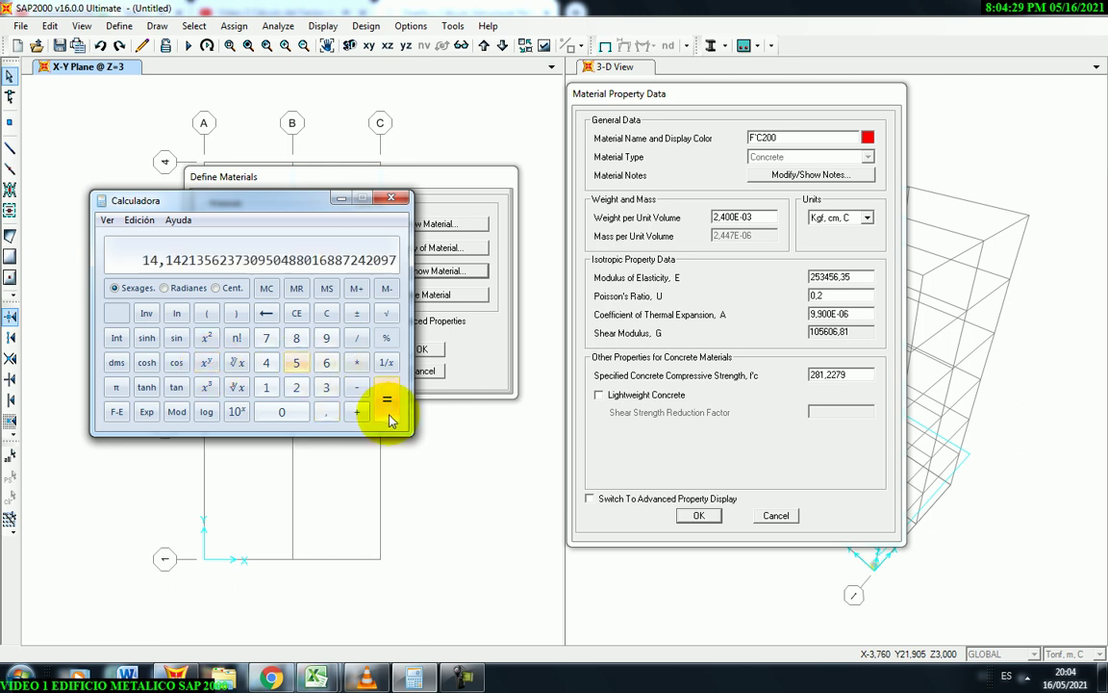
Multiply the calculated square root by 11000 for the concrete's modulus of elasticity.
left_click(356, 363)
left_click(270, 389)
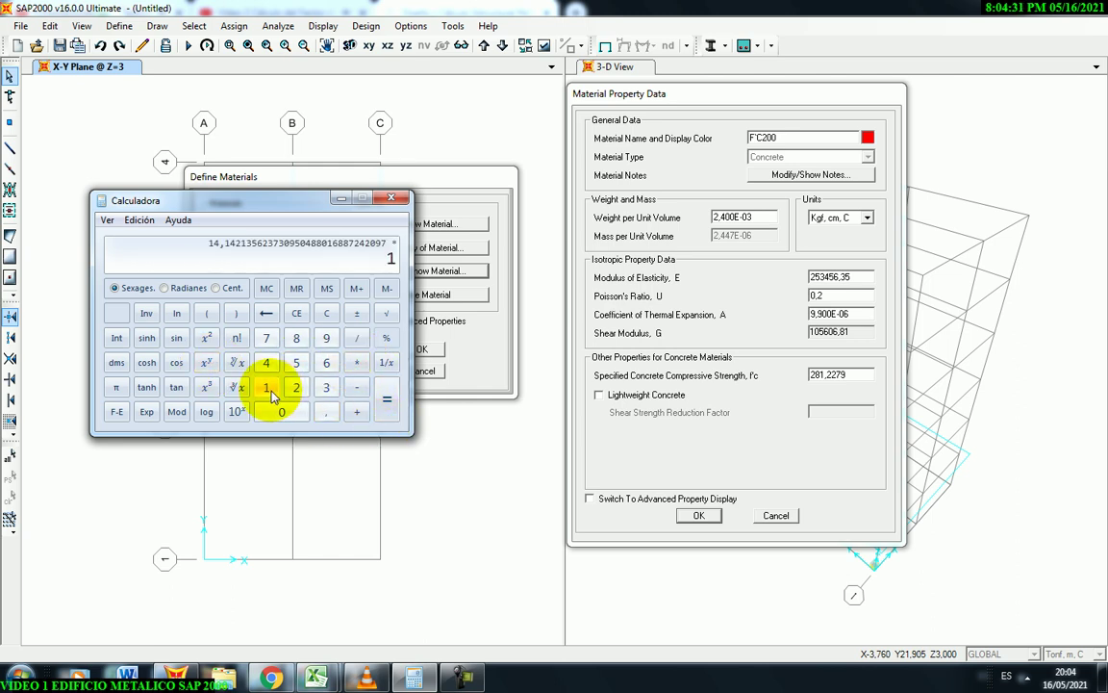
left_click(269, 390)
left_click(288, 414)
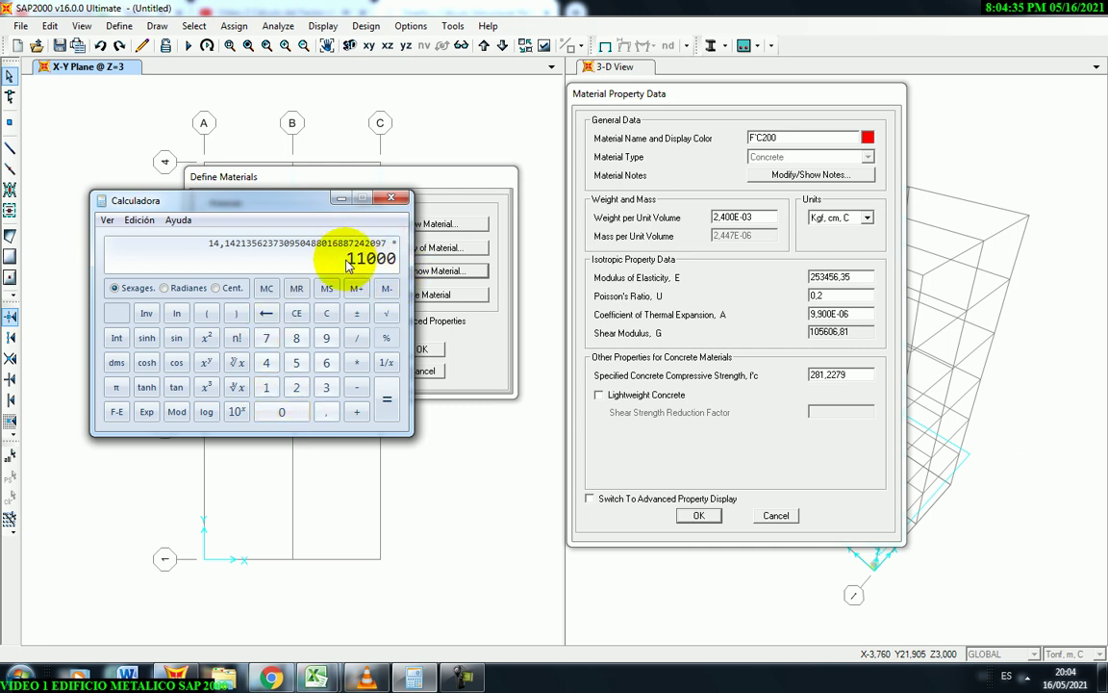
left_click_drag(306, 207, 324, 210)
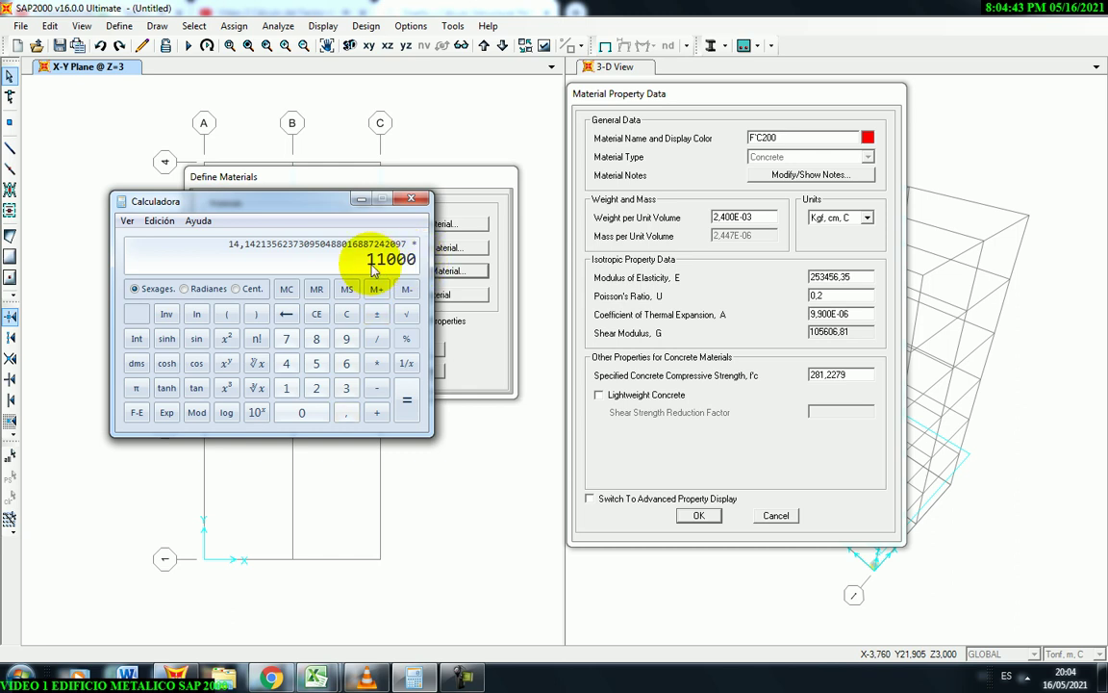
left_click_drag(318, 211, 325, 209)
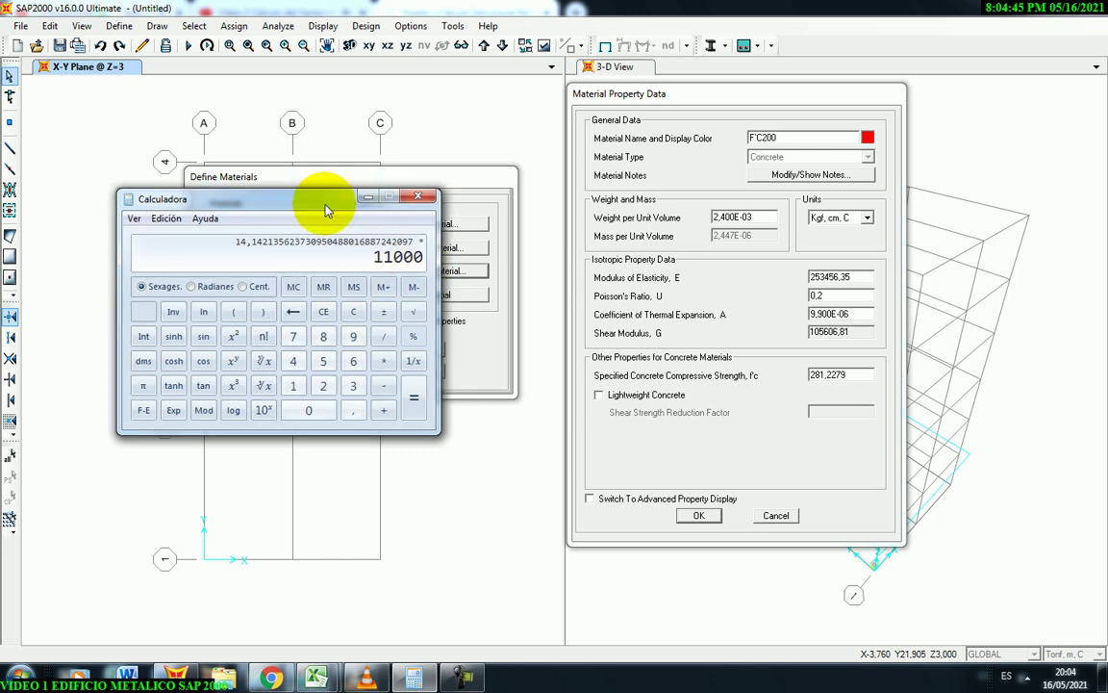
left_click(417, 413)
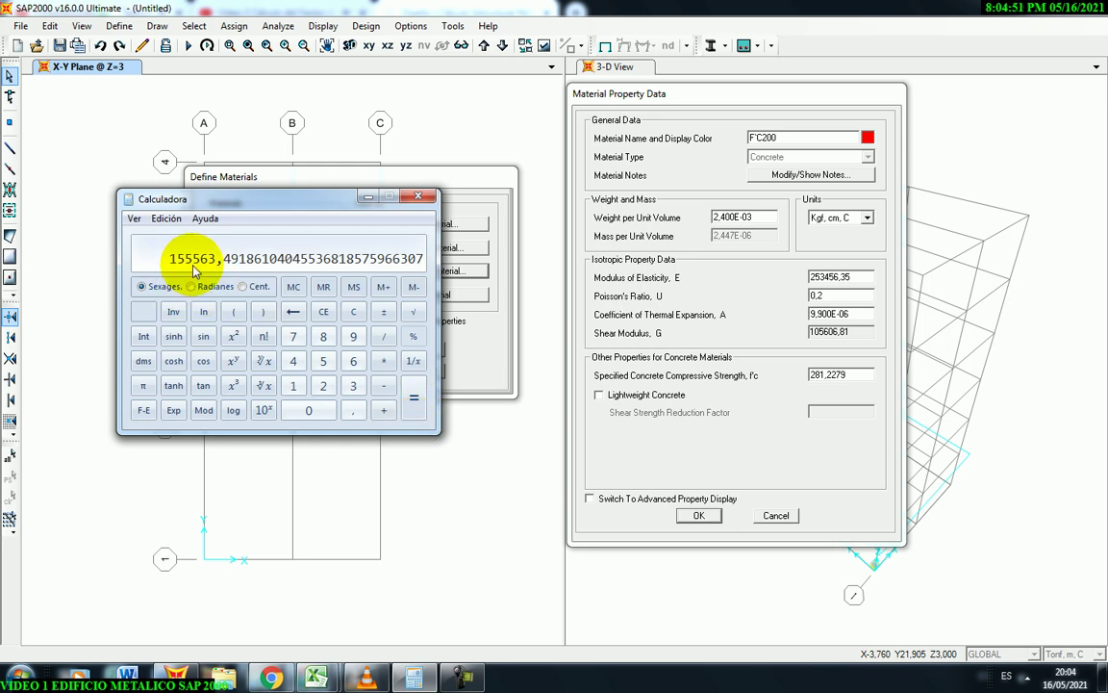
Return to the SAP2000 material data and set the F'C200 concrete's modulus of elasticity to 155563,5 Kgf/cm², checking the decimals against the calculator.
double_click(861, 278)
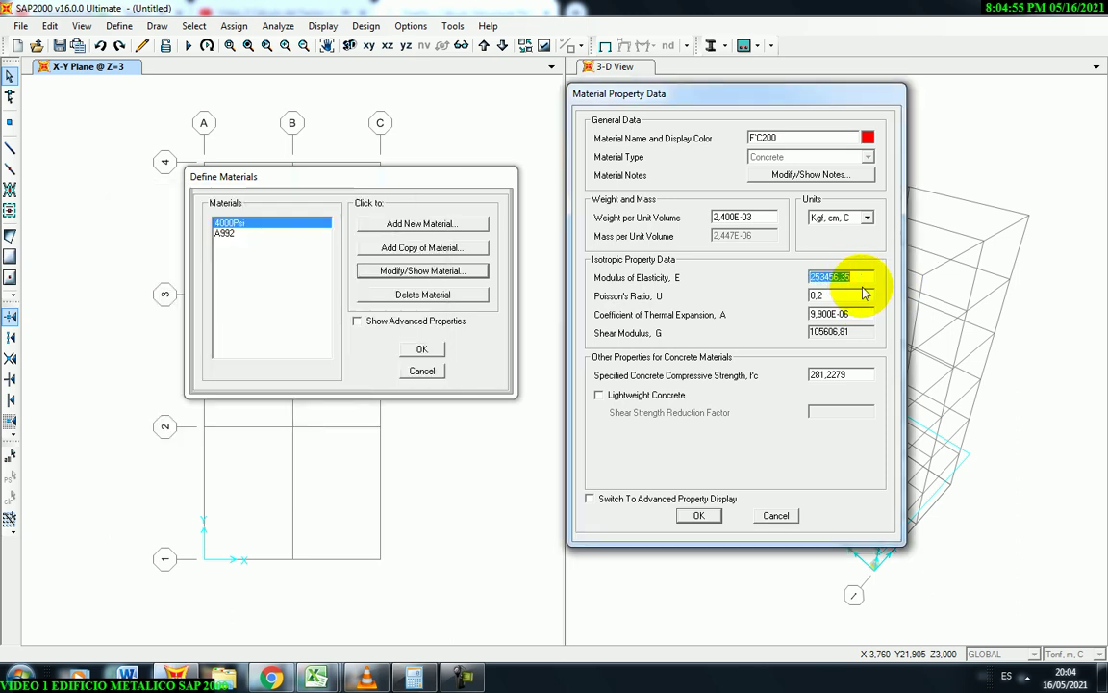
type("155563")
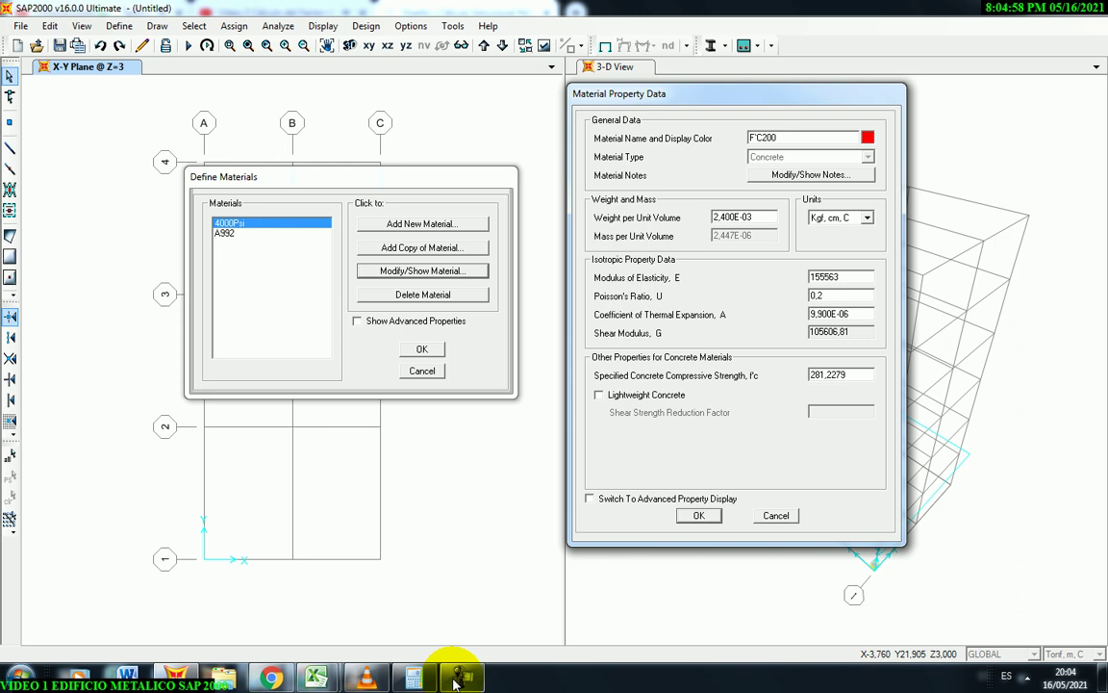
left_click(424, 673)
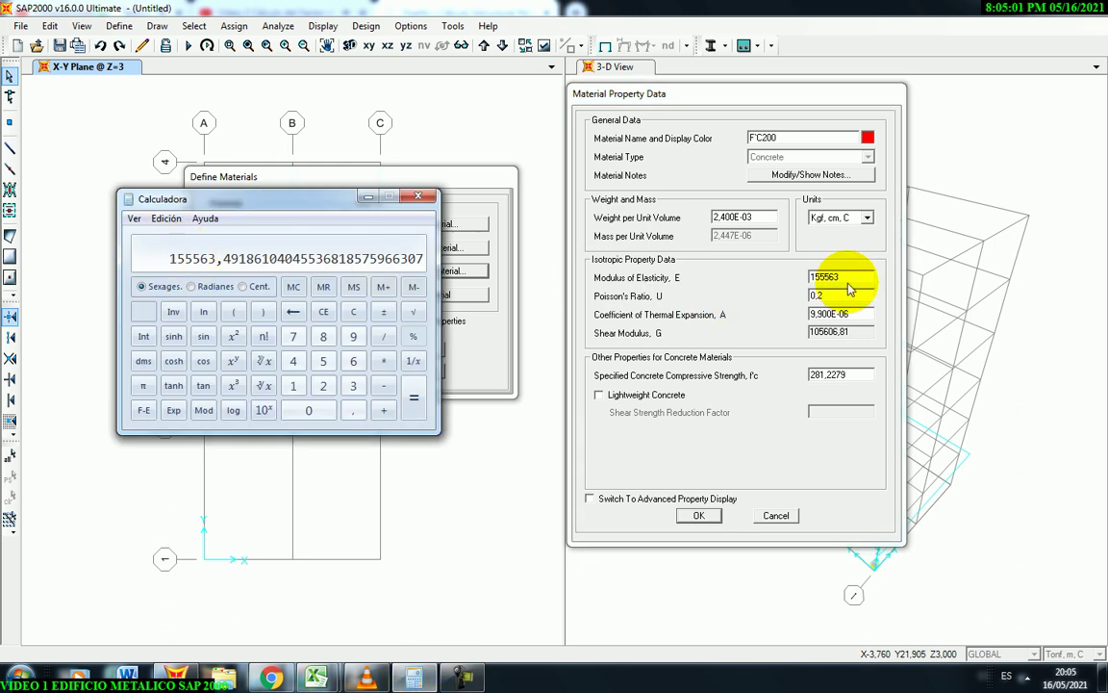
double_click(825, 277)
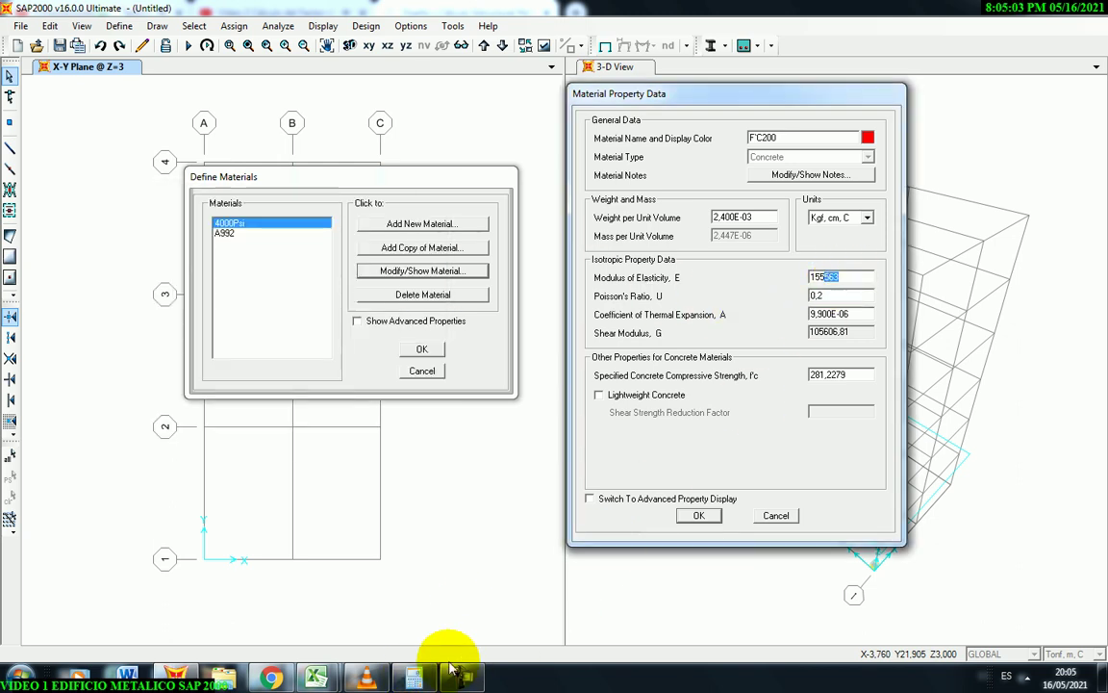
left_click(415, 678)
left_click(415, 679)
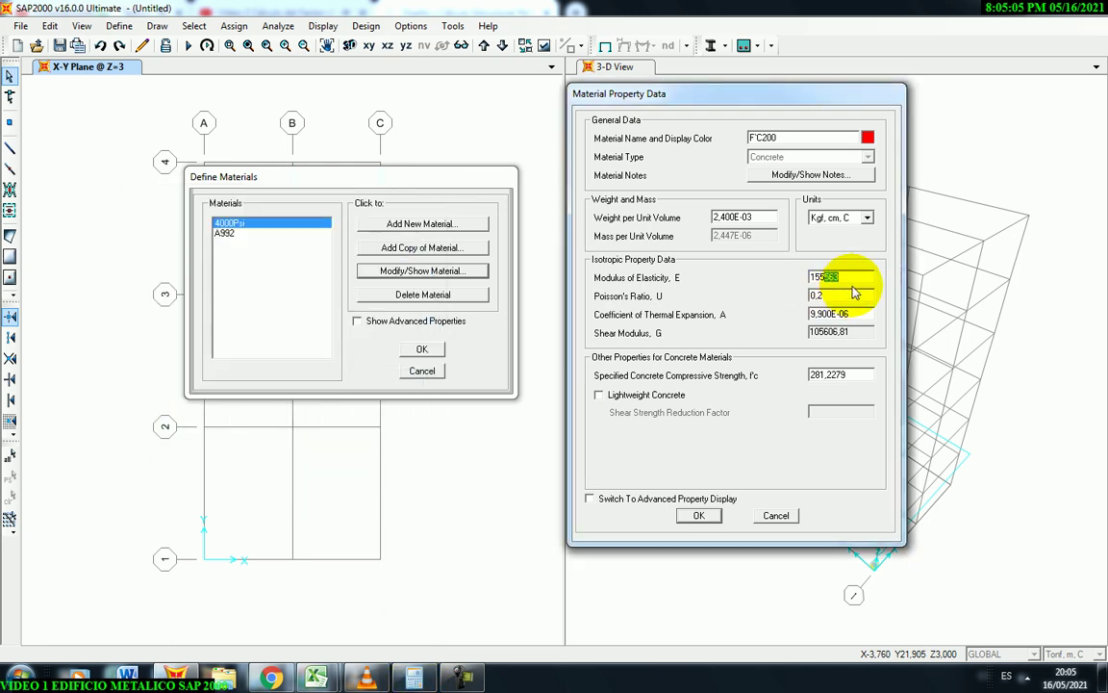
type(",5")
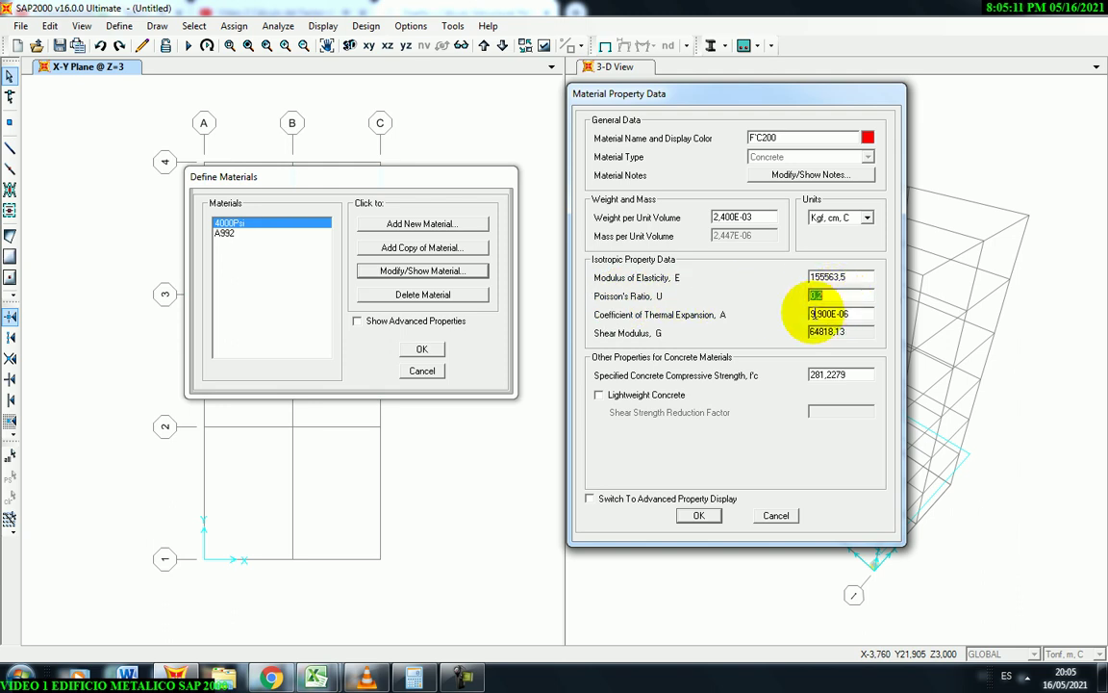
Set the specified concrete compressive strength f'c to 200 Kgf/cm² and accept the material definitions.
double_click(863, 314)
left_click_drag(656, 93, 623, 80)
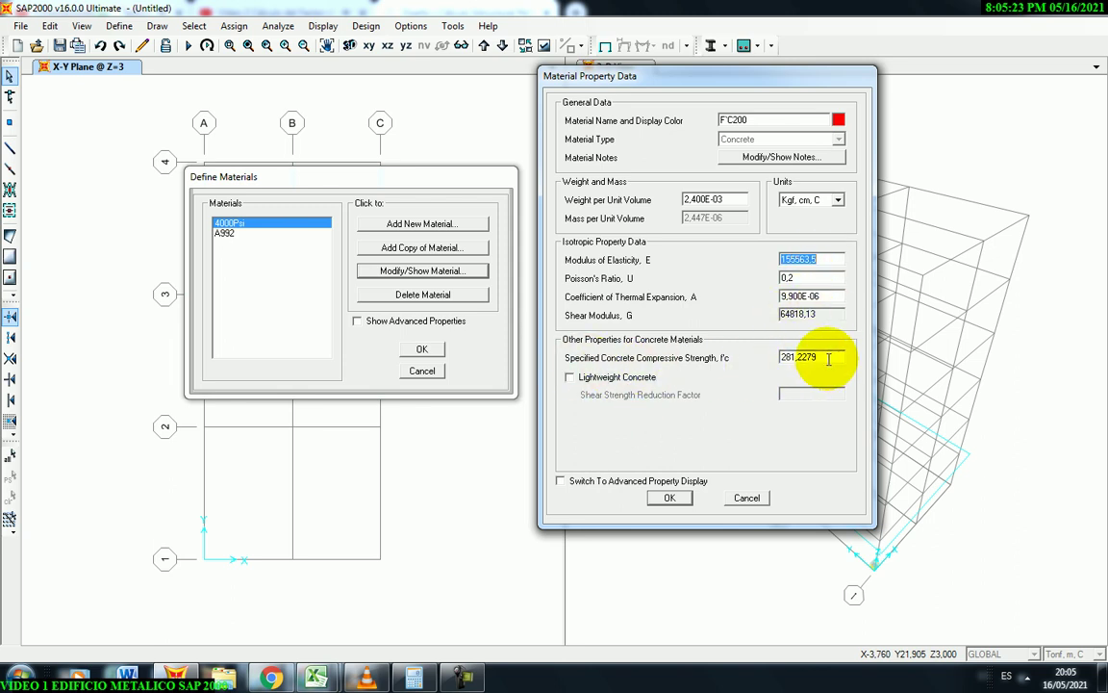
type("2")
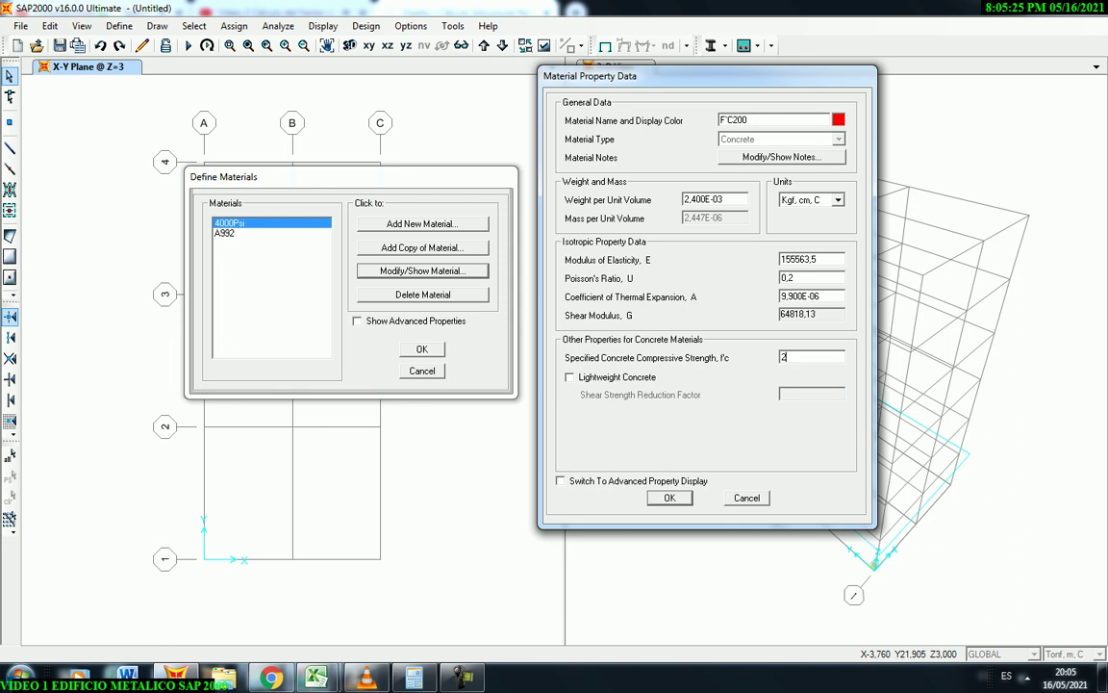
type("00")
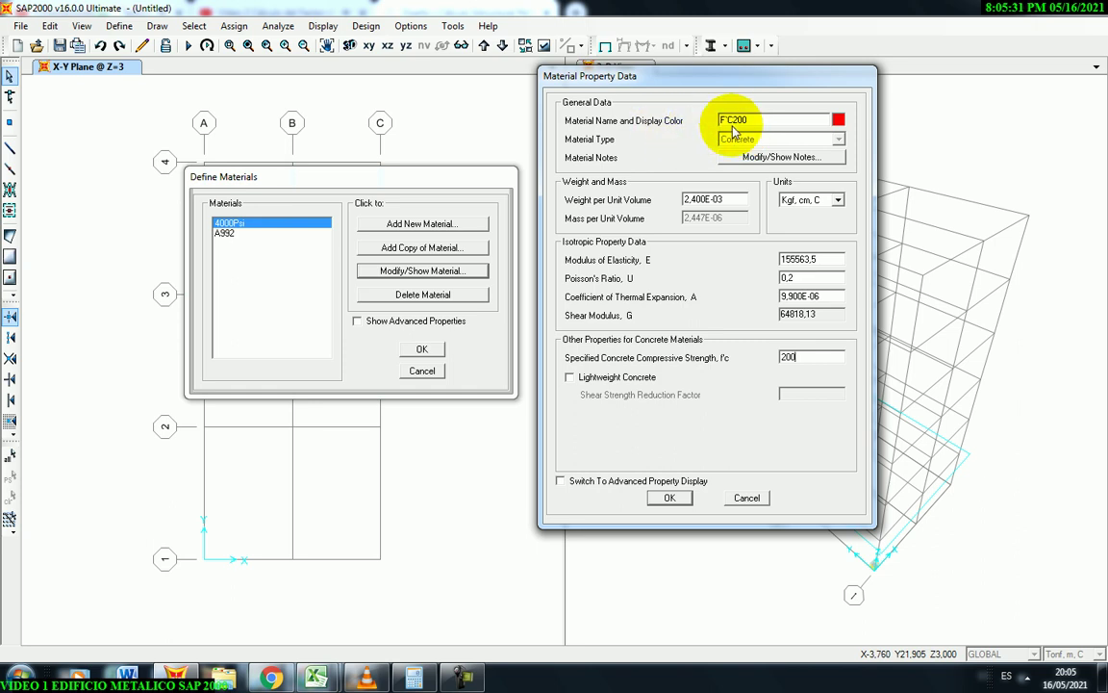
left_click(671, 498)
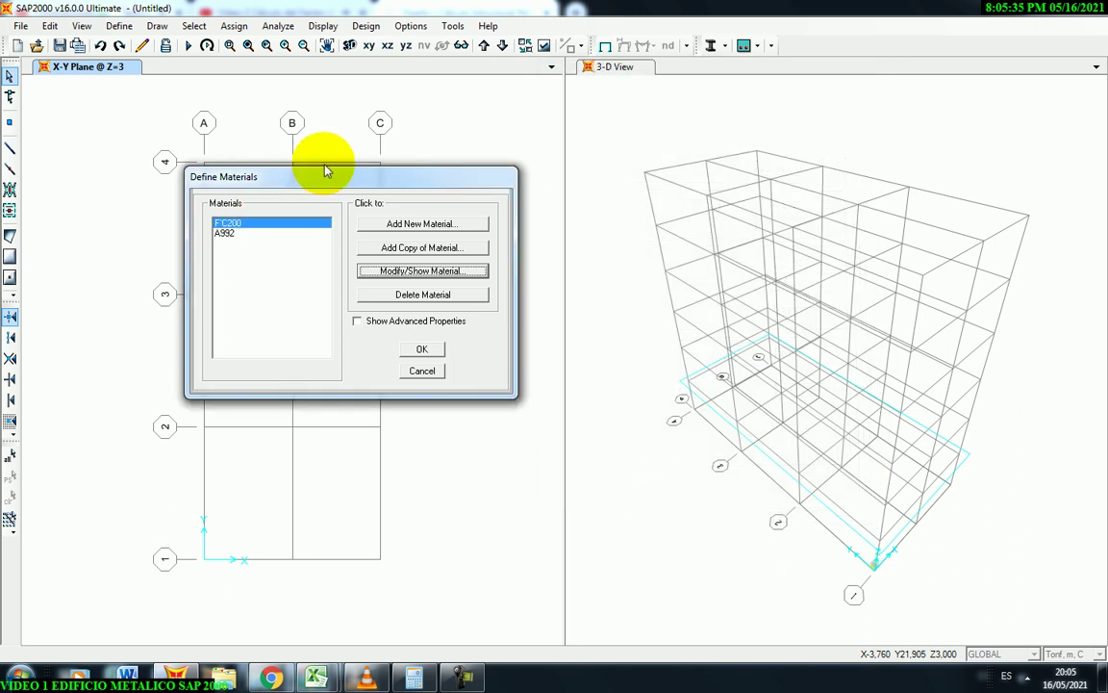
left_click_drag(322, 189, 361, 190)
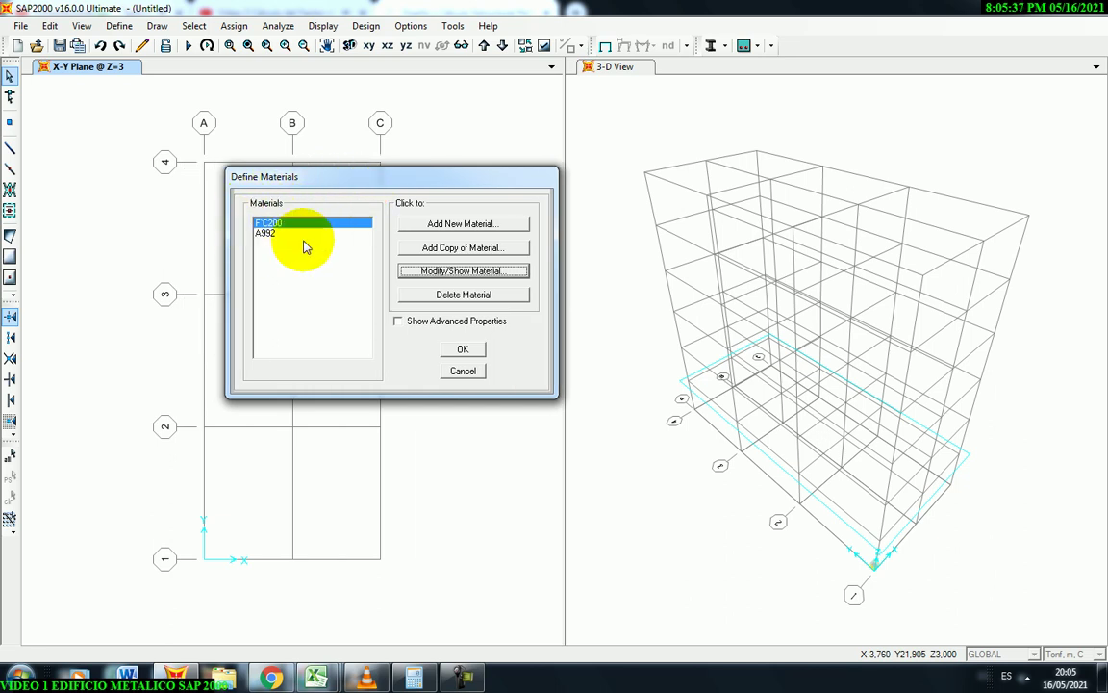
left_click(470, 356)
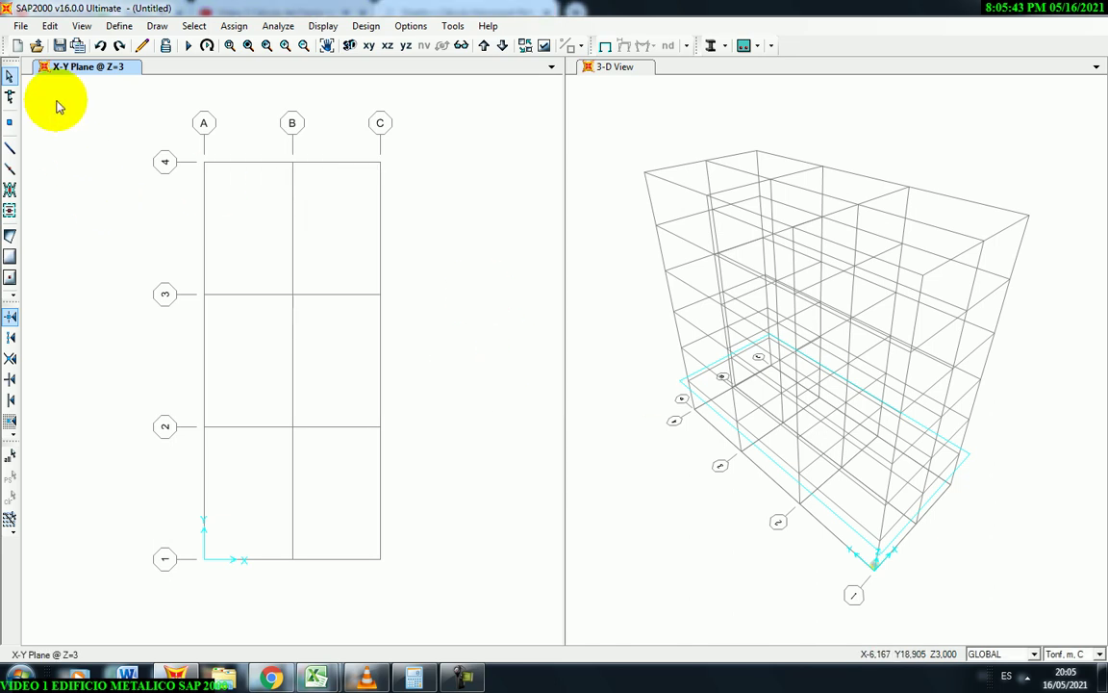
Start importing steel I/Wide Flange frame sections from the AISC14.pro section property file.
left_click(119, 26)
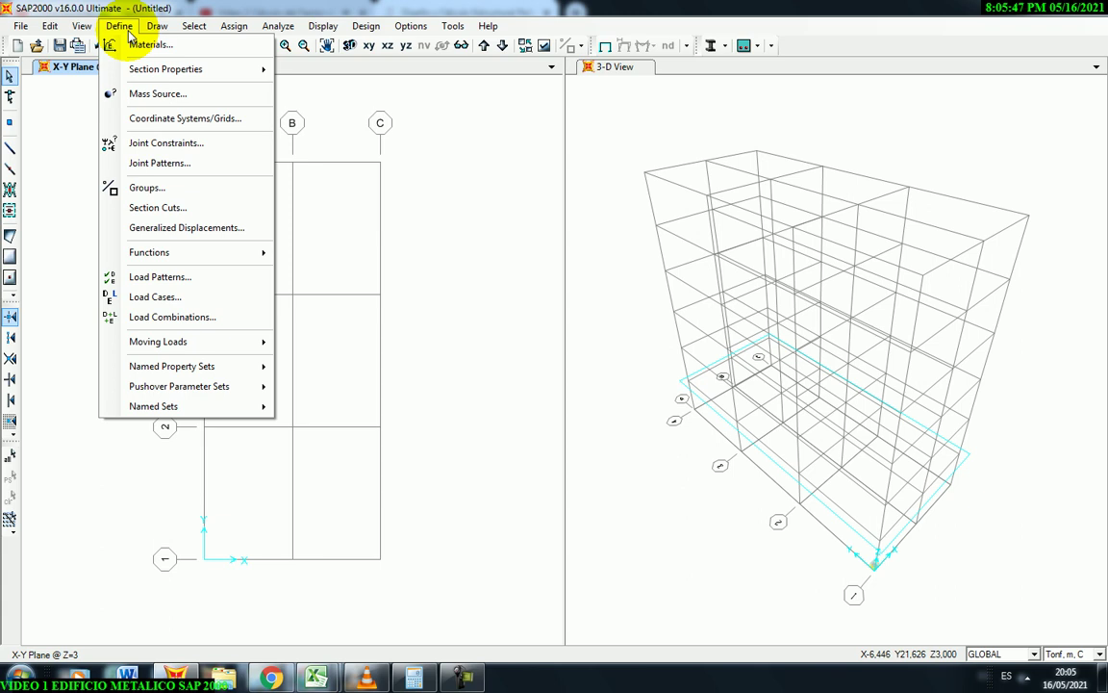
mouse_move(151, 74)
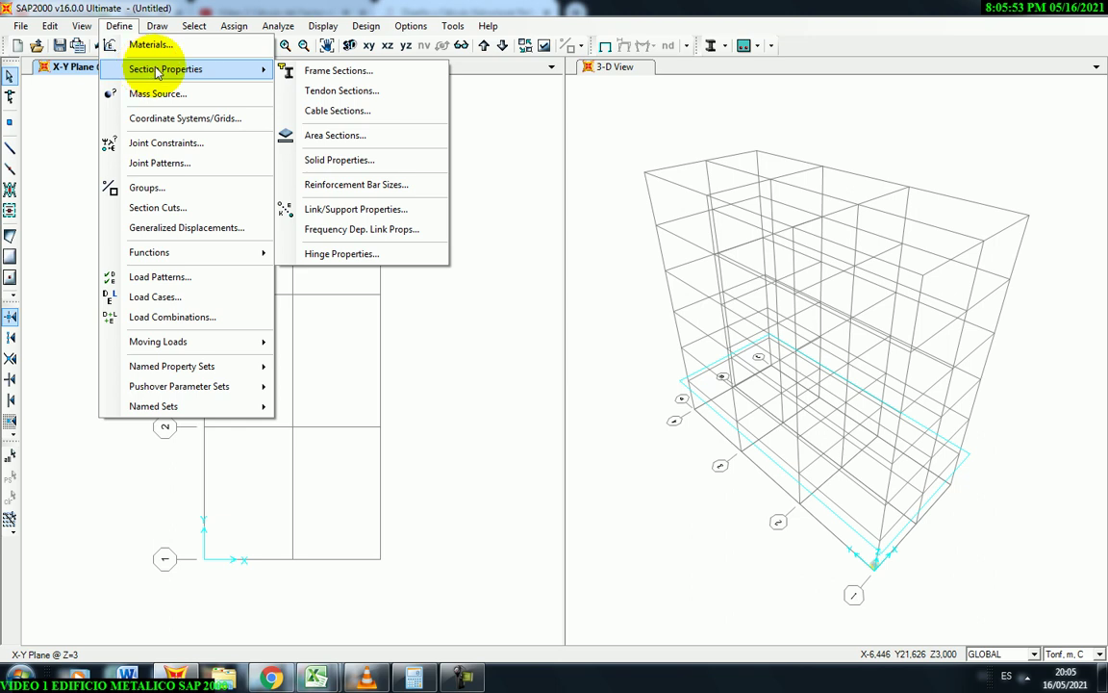
left_click(334, 72)
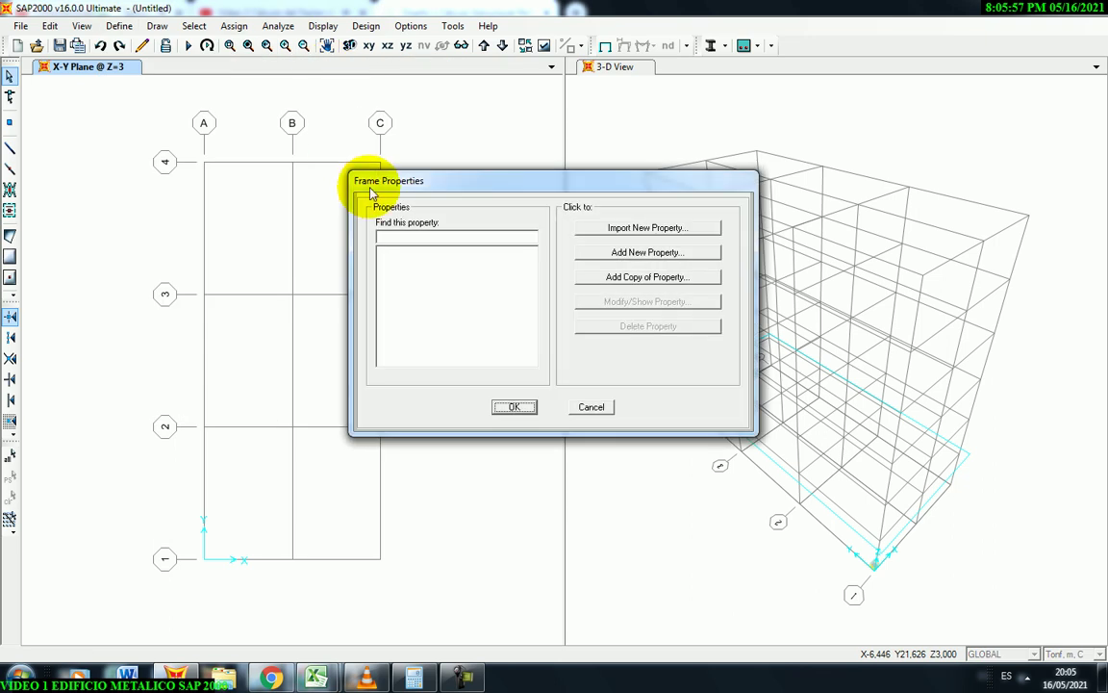
left_click(620, 231)
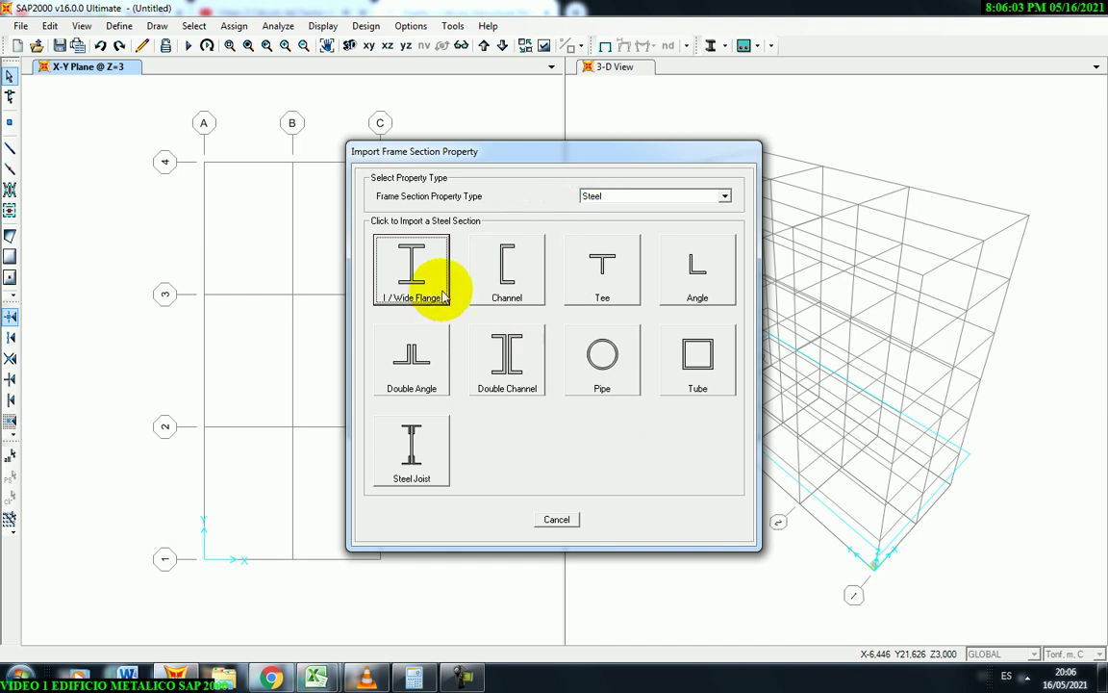
left_click_drag(440, 156, 330, 162)
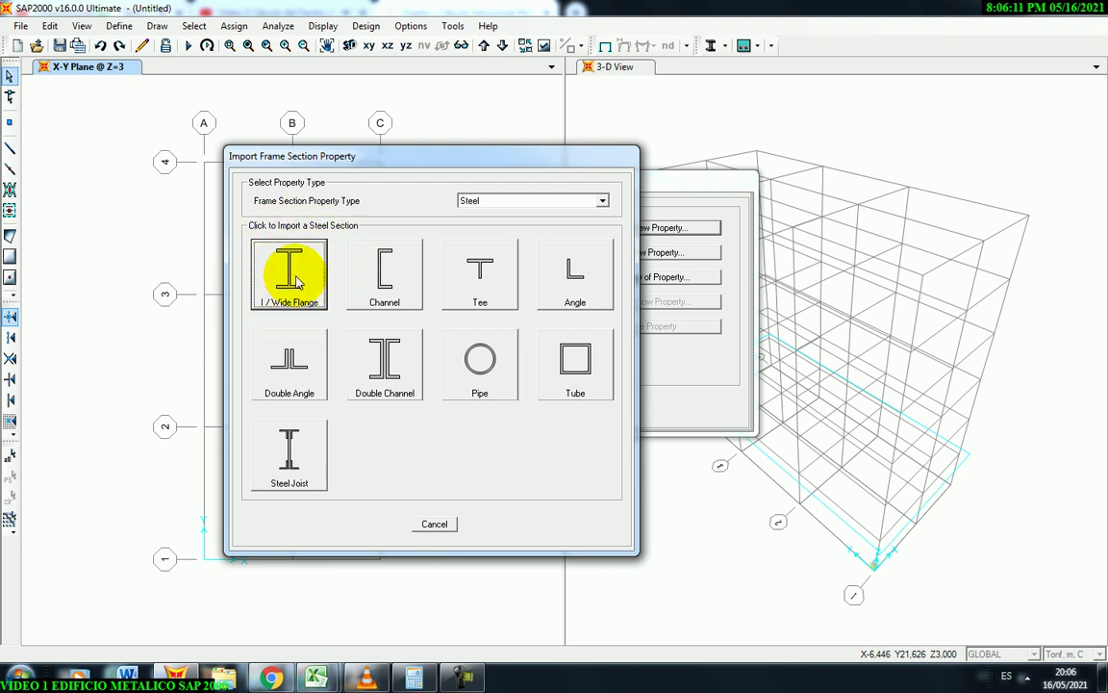
left_click(297, 279)
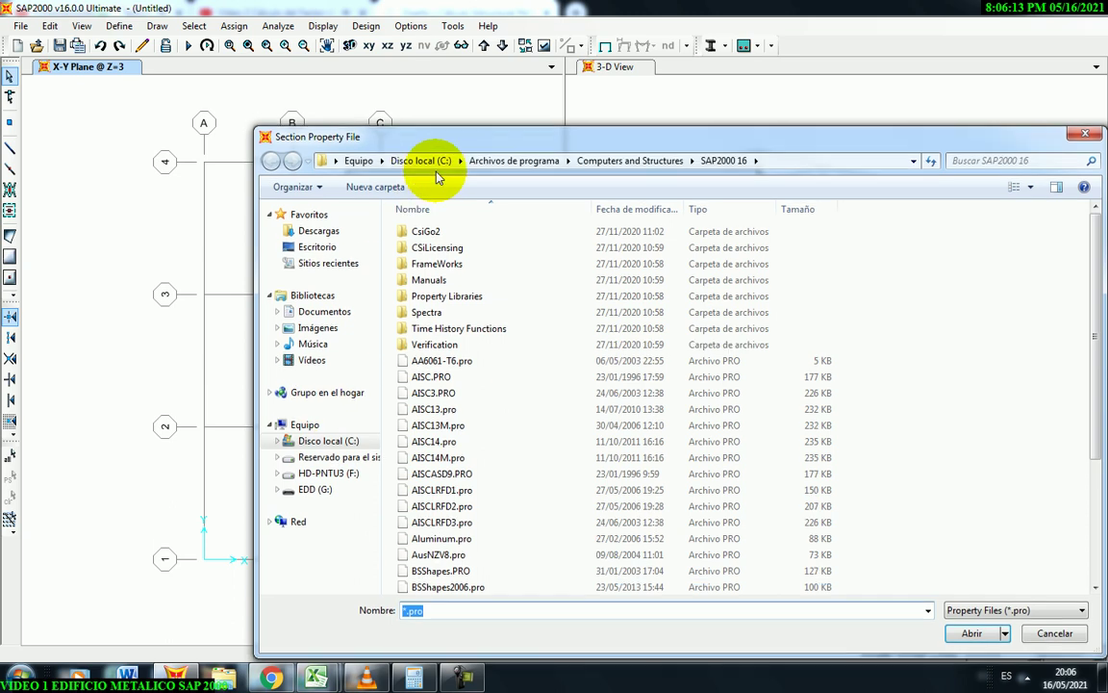
left_click_drag(371, 129, 295, 92)
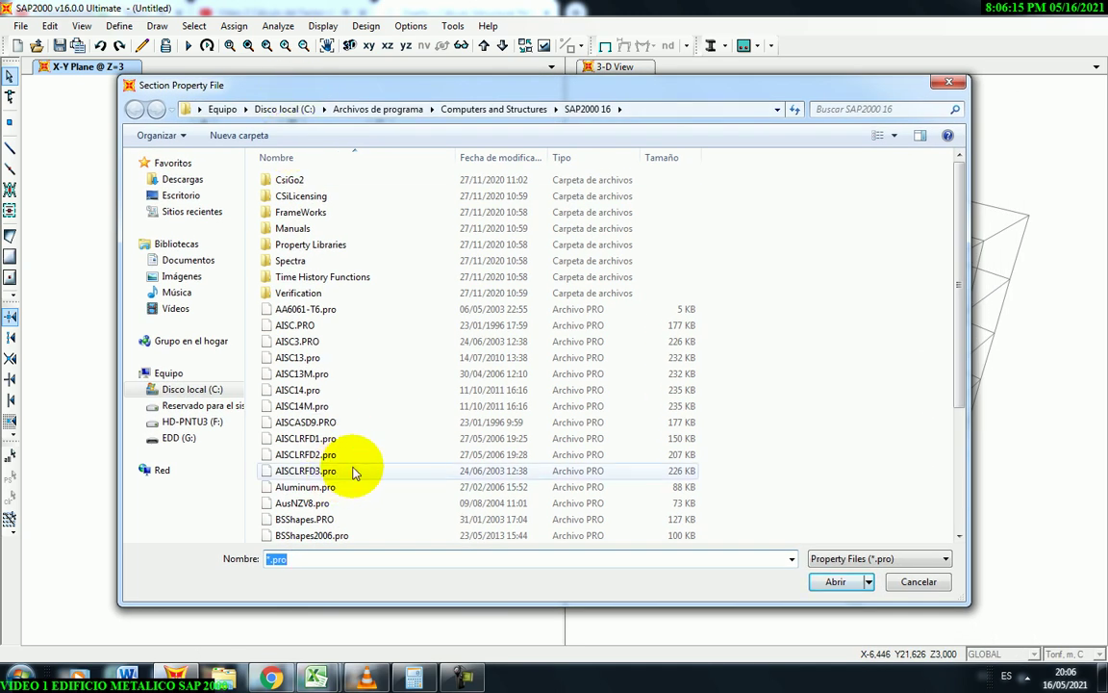
left_click(301, 394)
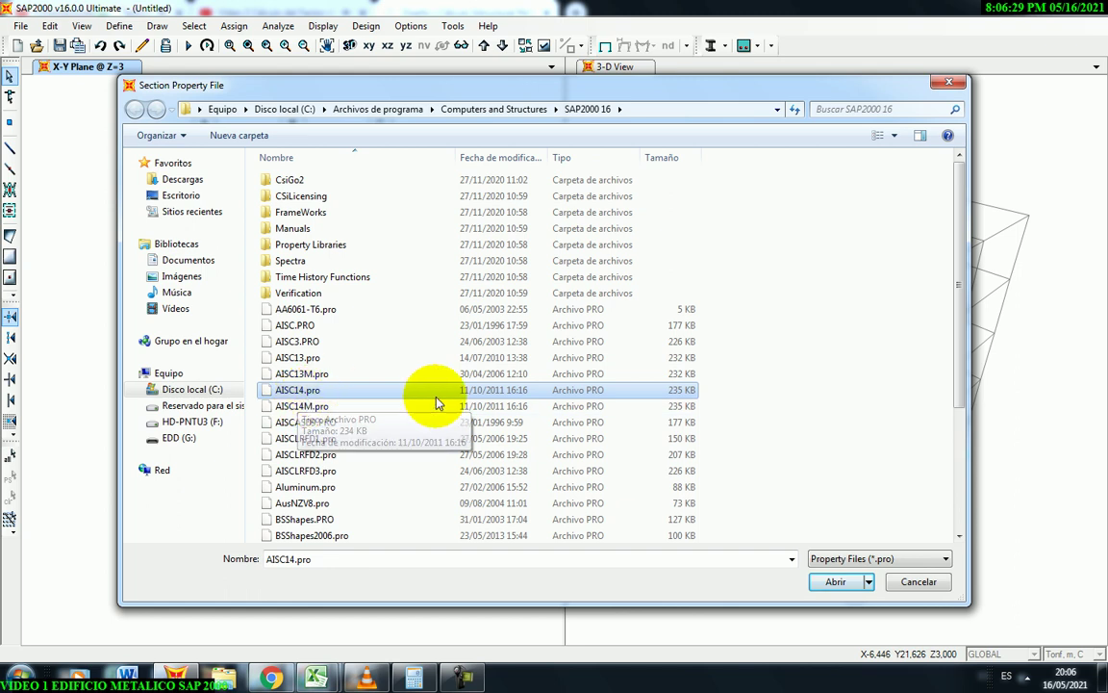
left_click(832, 587)
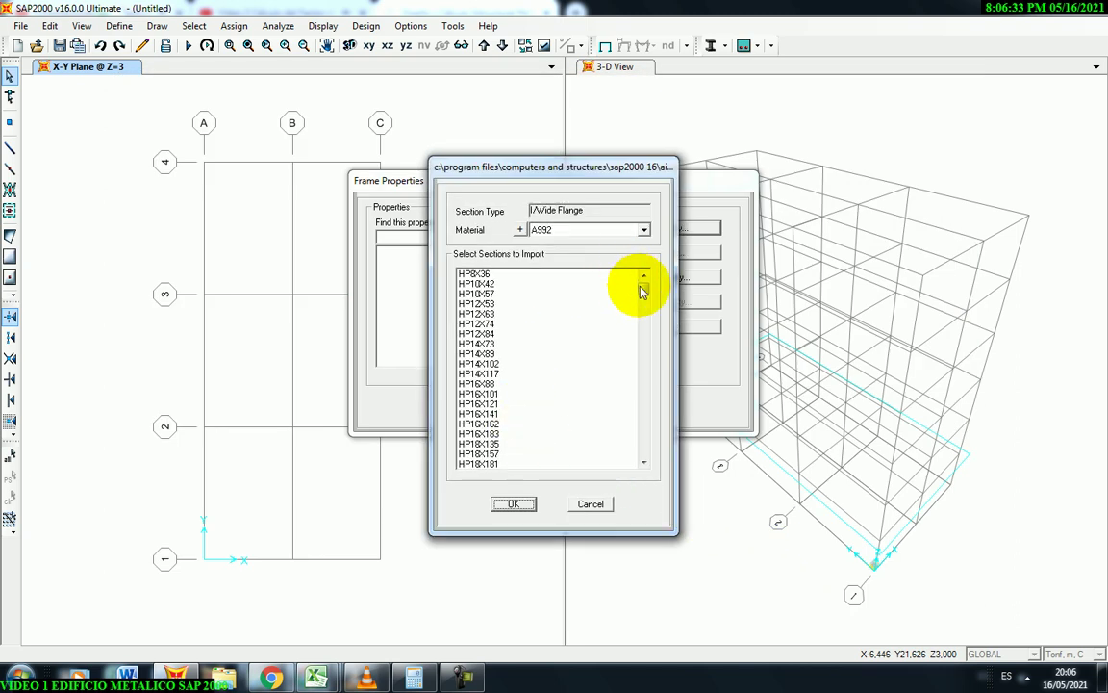
Select the W10X17, W10X19 and W10X22 sections for import with A992 material.
left_click_drag(579, 170, 521, 148)
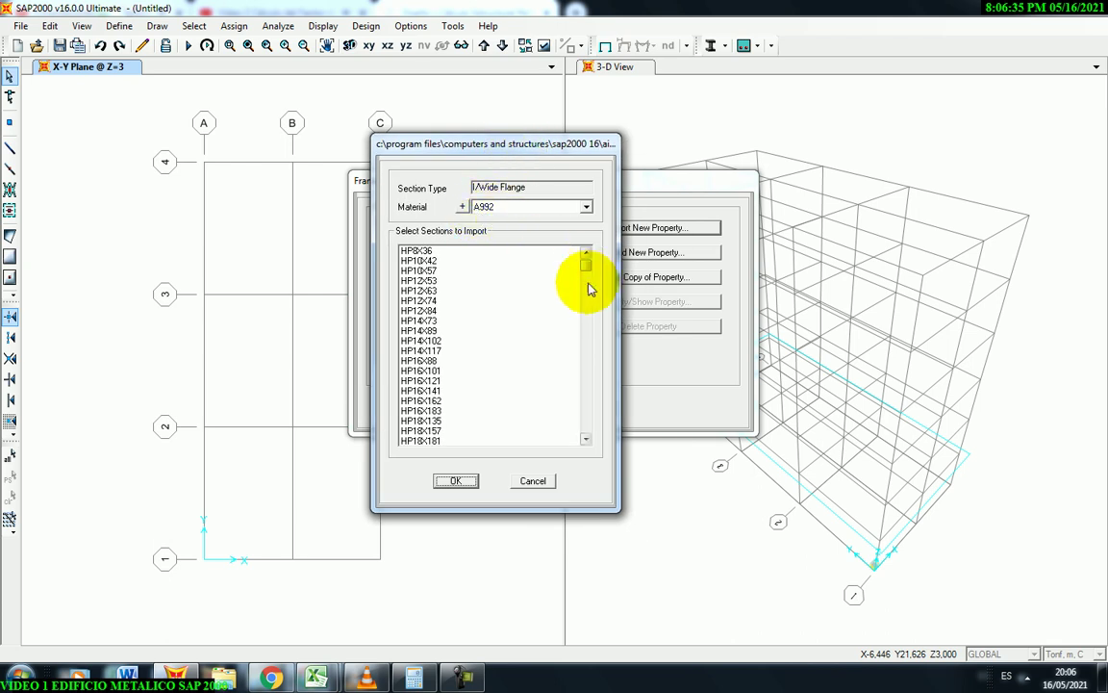
left_click_drag(587, 269, 587, 311)
scroll(585, 310, "down", 7)
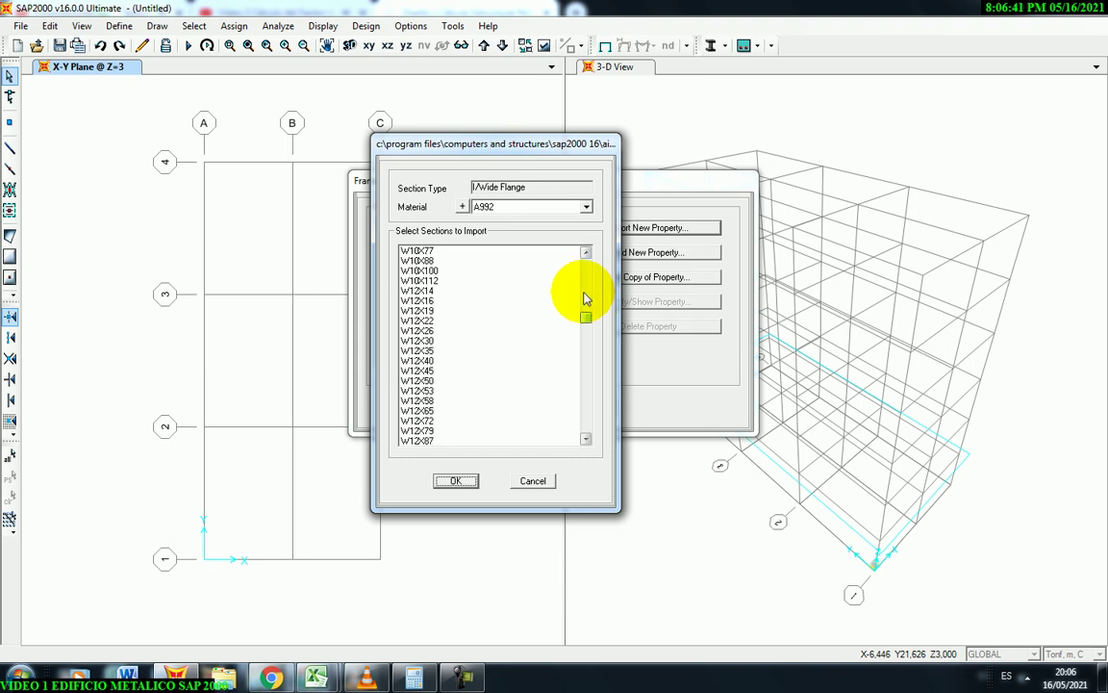
scroll(588, 315, "up", 4)
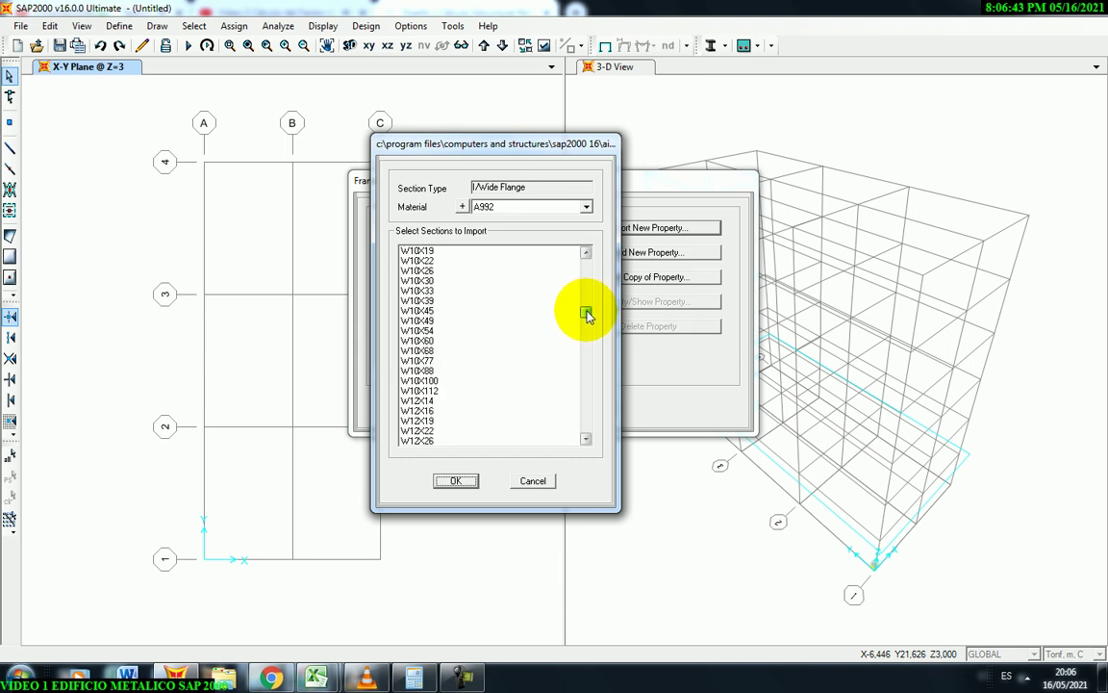
scroll(587, 314, "up", 1)
scroll(586, 310, "up", 1)
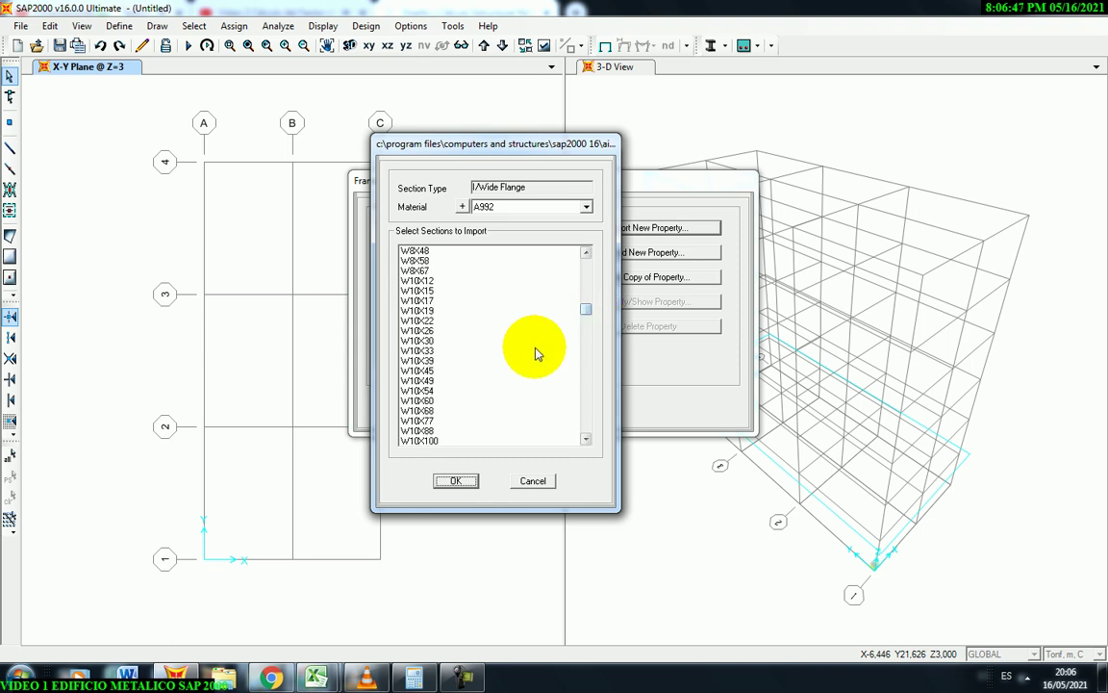
left_click(429, 311)
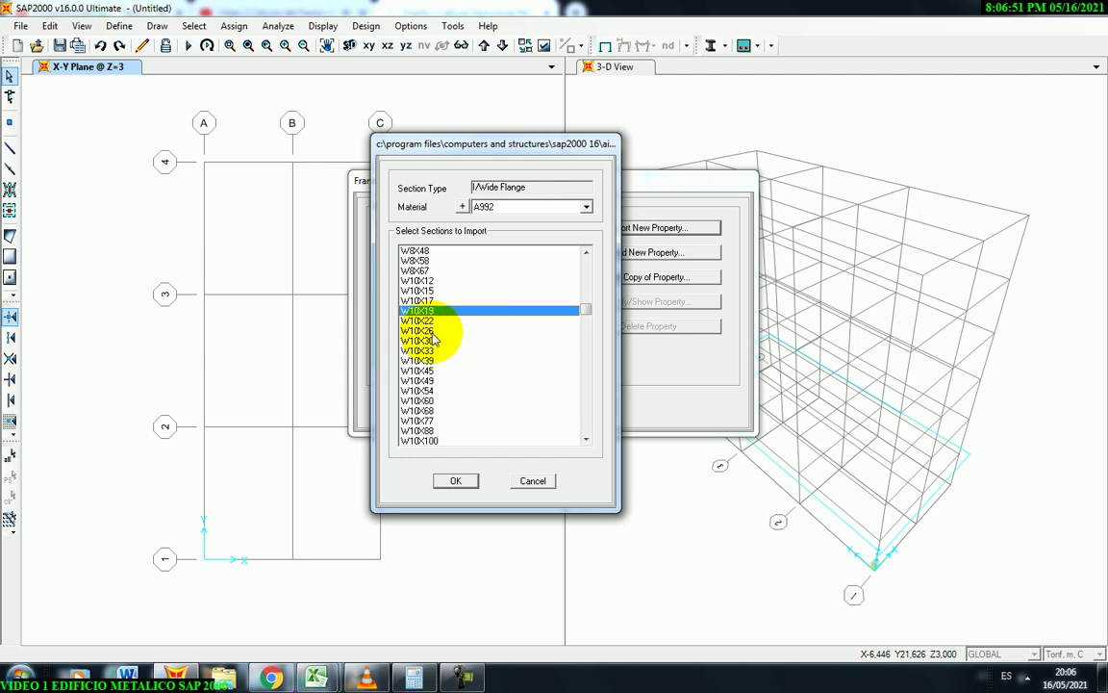
left_click(421, 320, "ctrl")
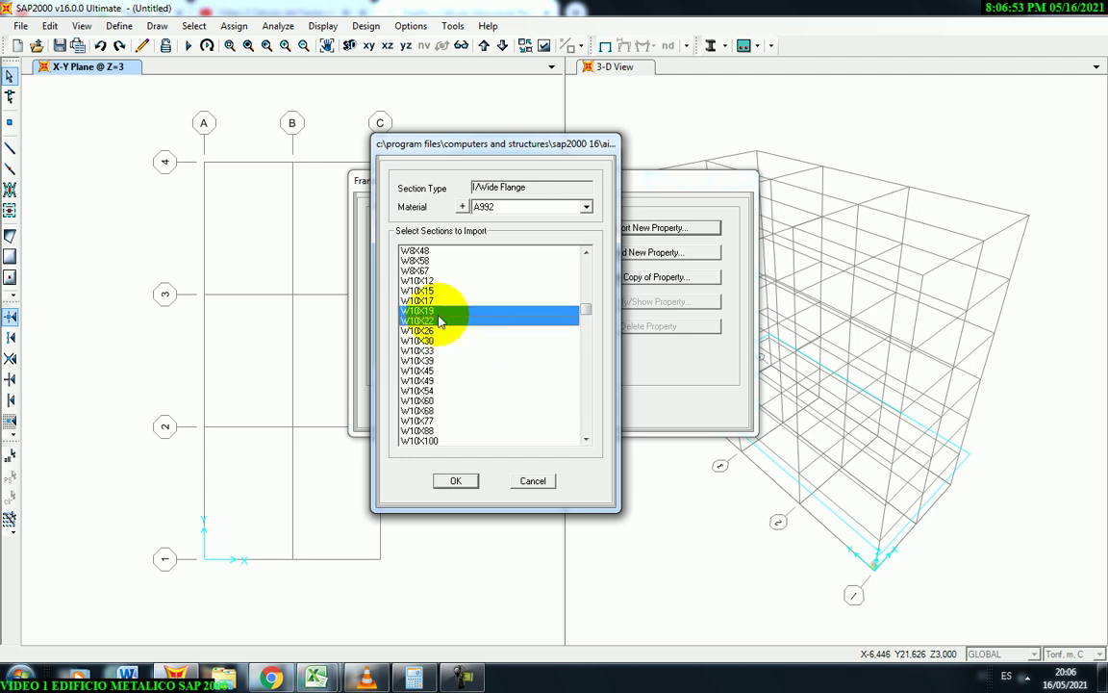
left_click(421, 301, "ctrl")
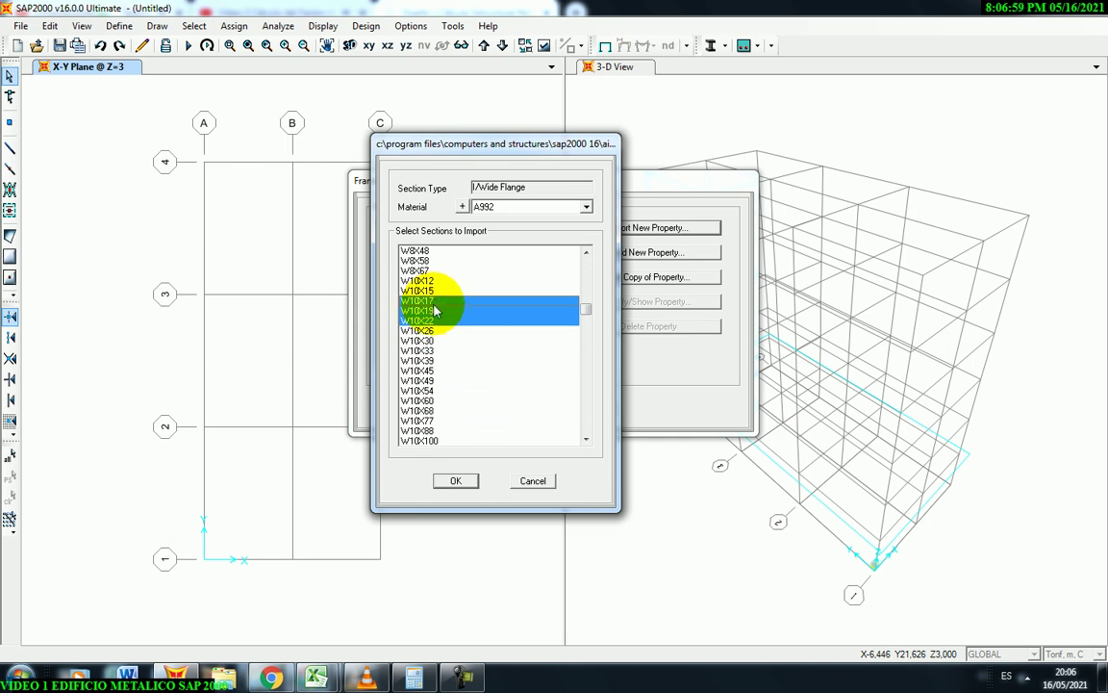
Add the W16X31, W16X36, W16X40 and W16X45 sections to the import selection.
left_click_drag(446, 153, 431, 150)
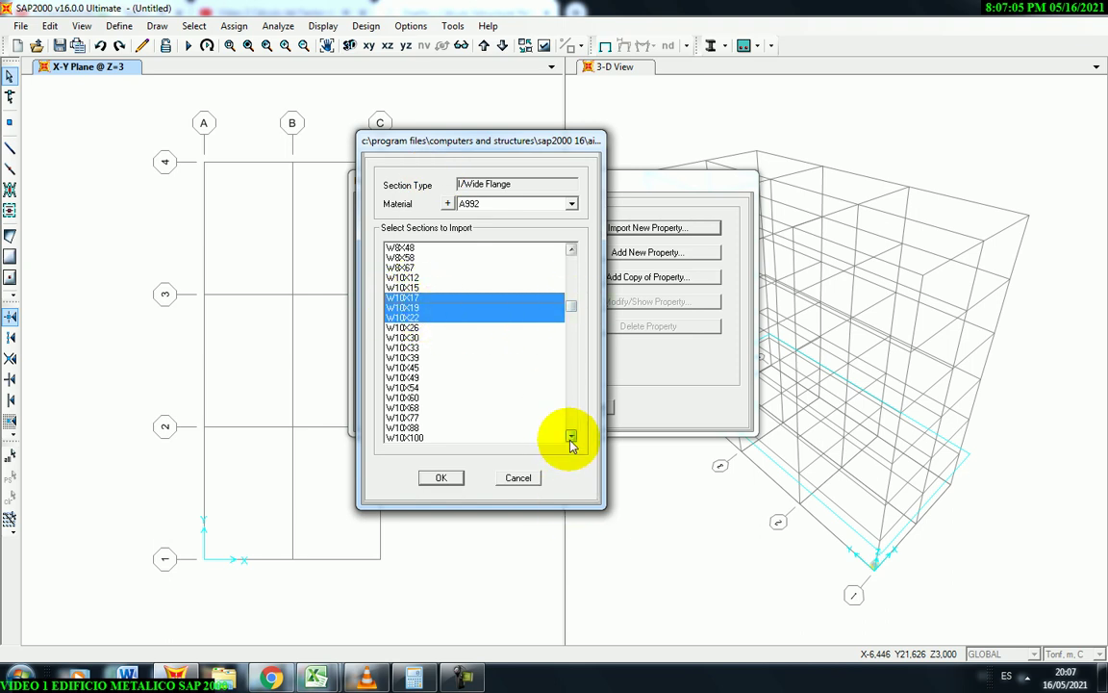
left_click_drag(572, 438, 571, 439)
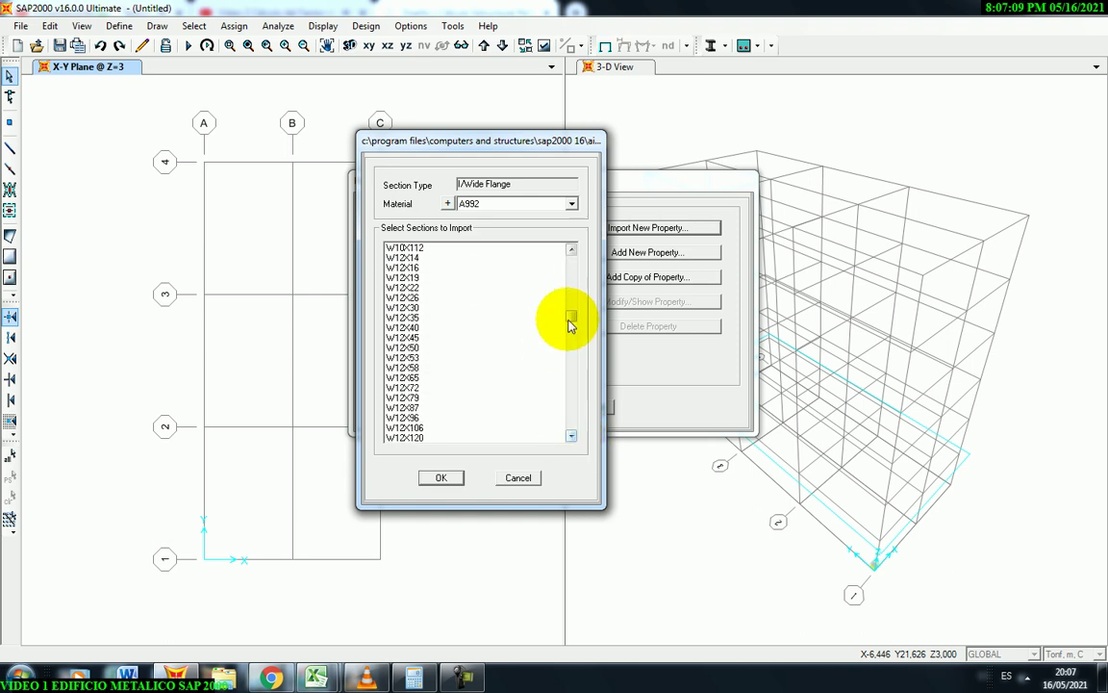
left_click_drag(572, 318, 570, 344)
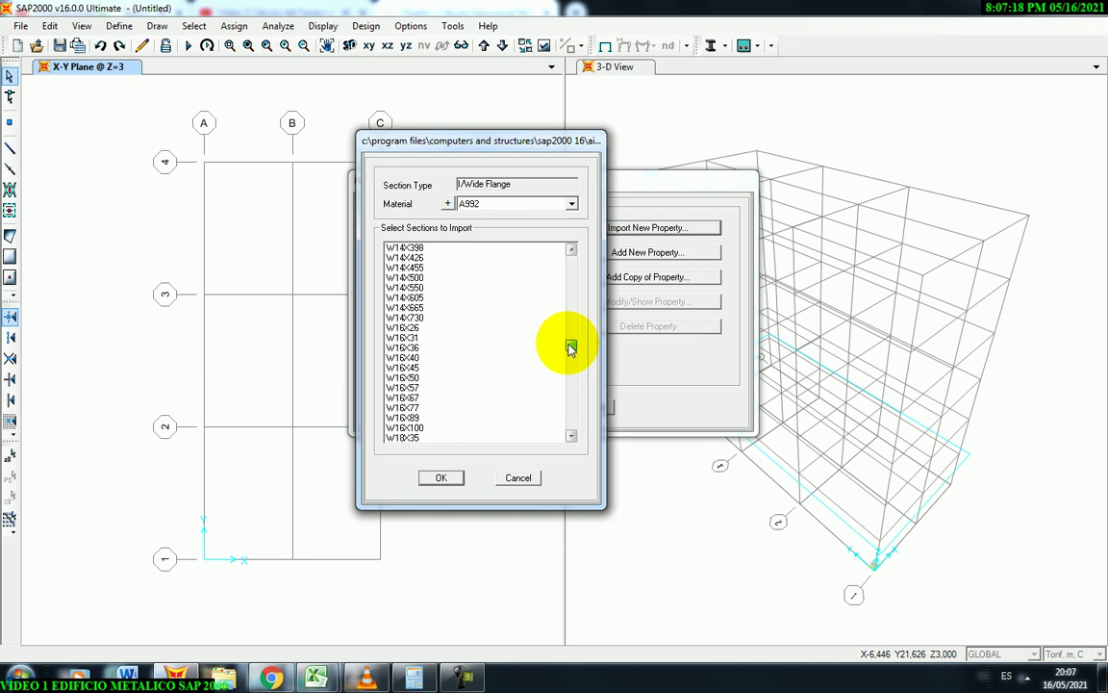
left_click(415, 338)
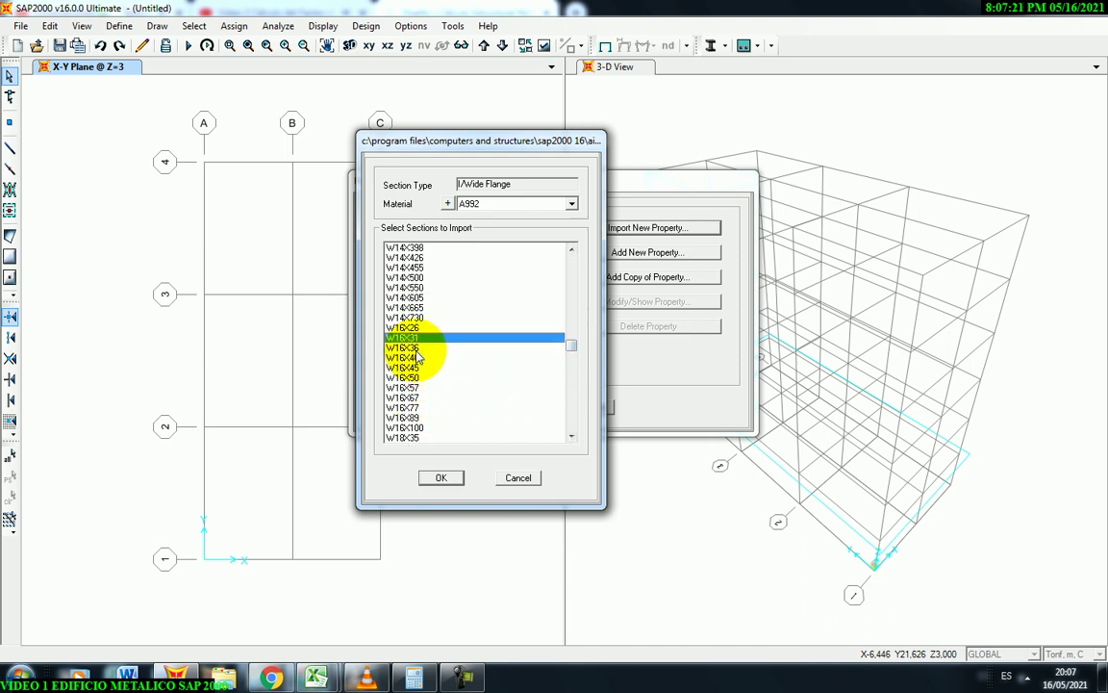
left_click(417, 357, "shift")
left_click(419, 368, "shift")
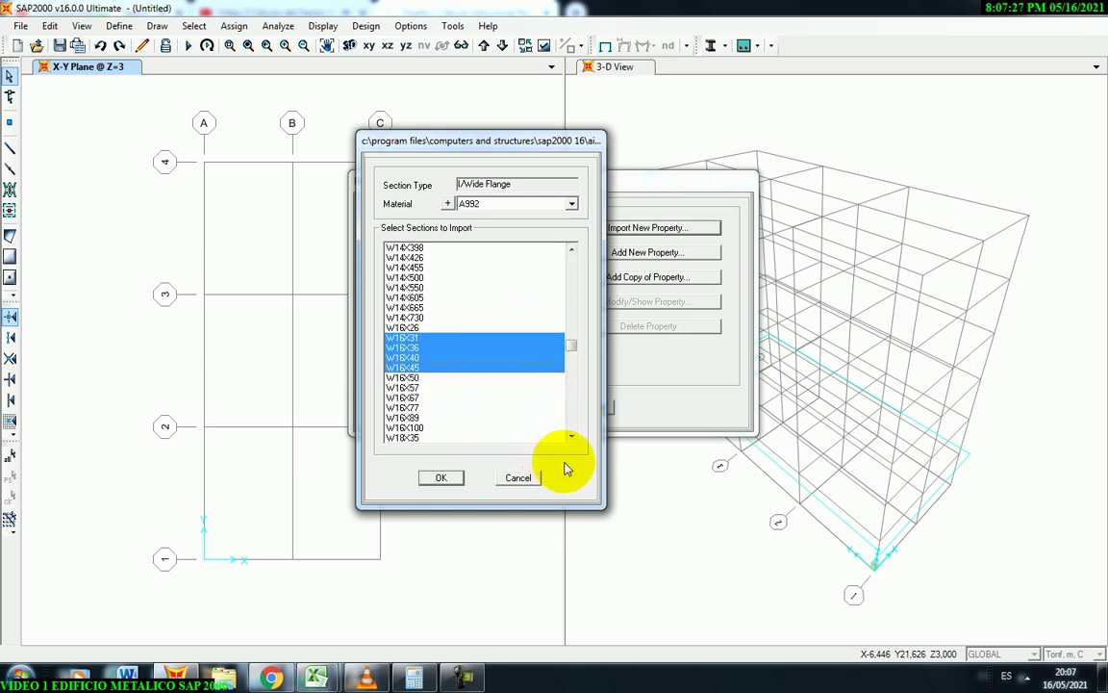
Add the W14X109, W14X120, W14X132 and W14X145 sections to the import selection.
mouse_move(572, 350)
left_mouse_down()
mouse_move(571, 304)
mouse_move(573, 346)
left_mouse_up()
scroll(445, 329, "down", 2)
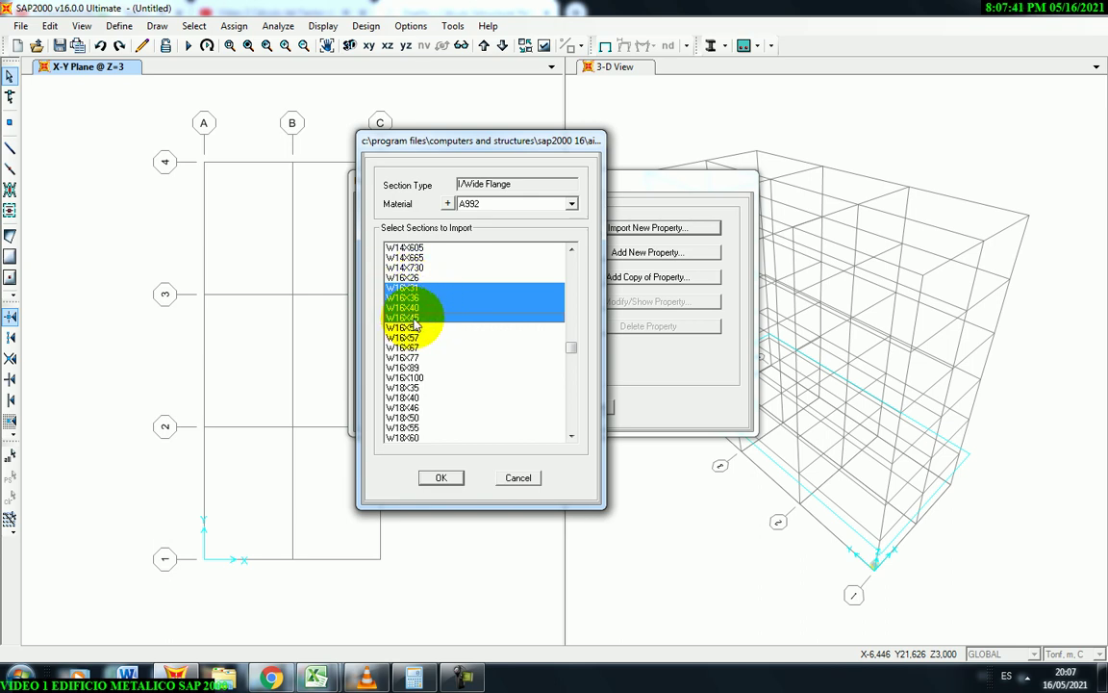
left_click(571, 437)
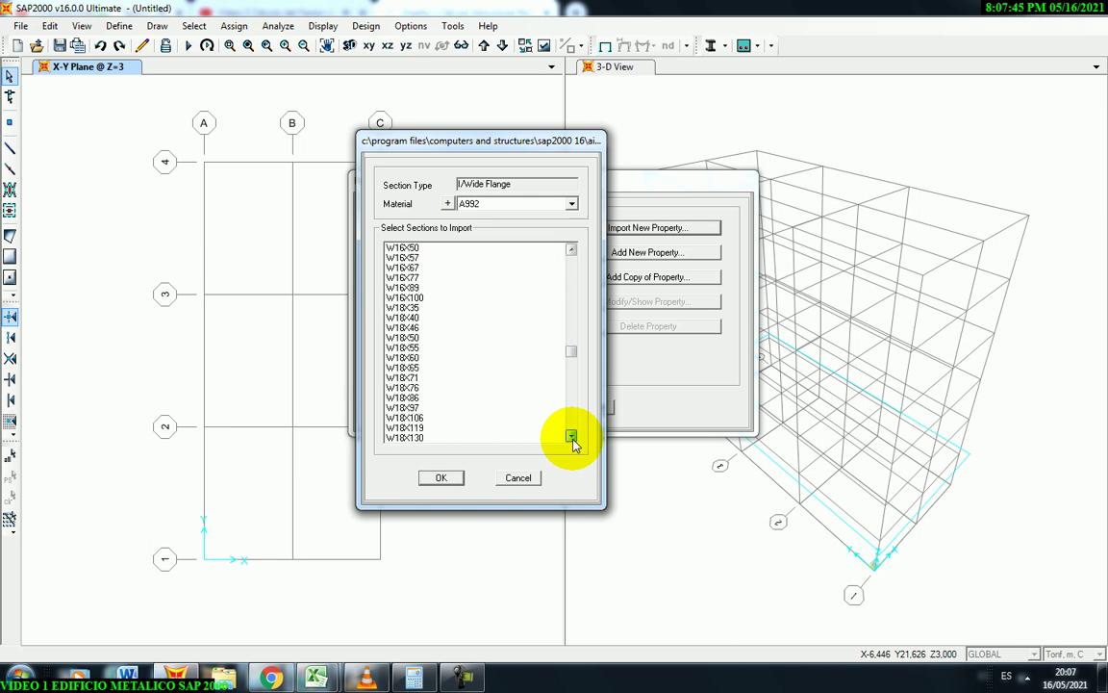
left_click(571, 252)
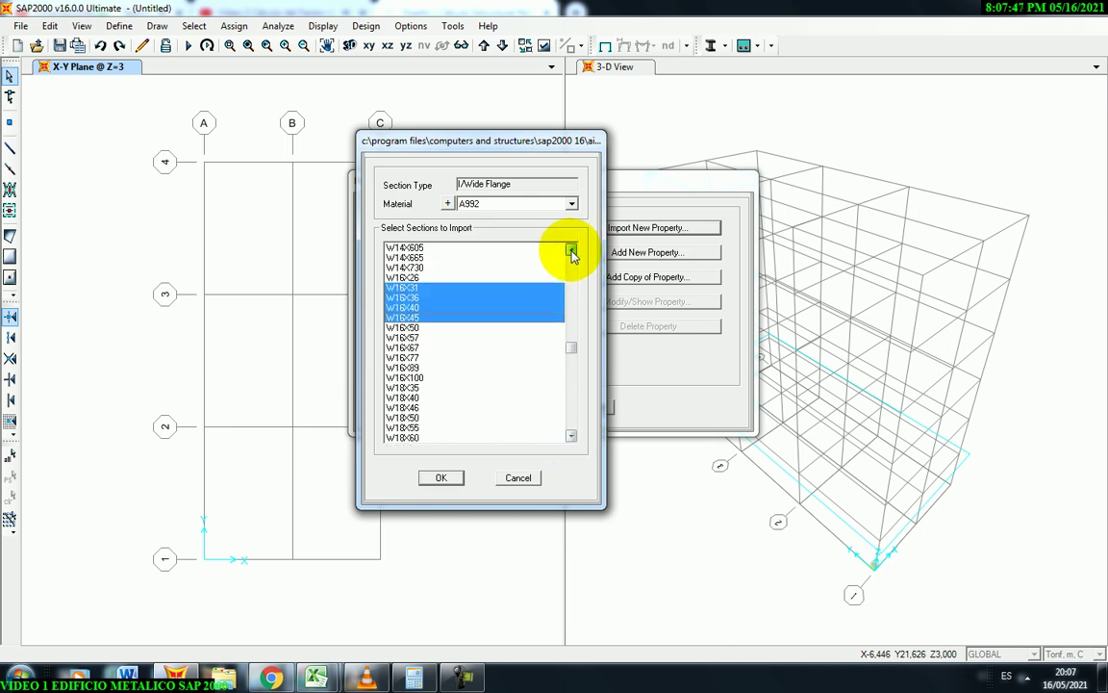
left_click(571, 252)
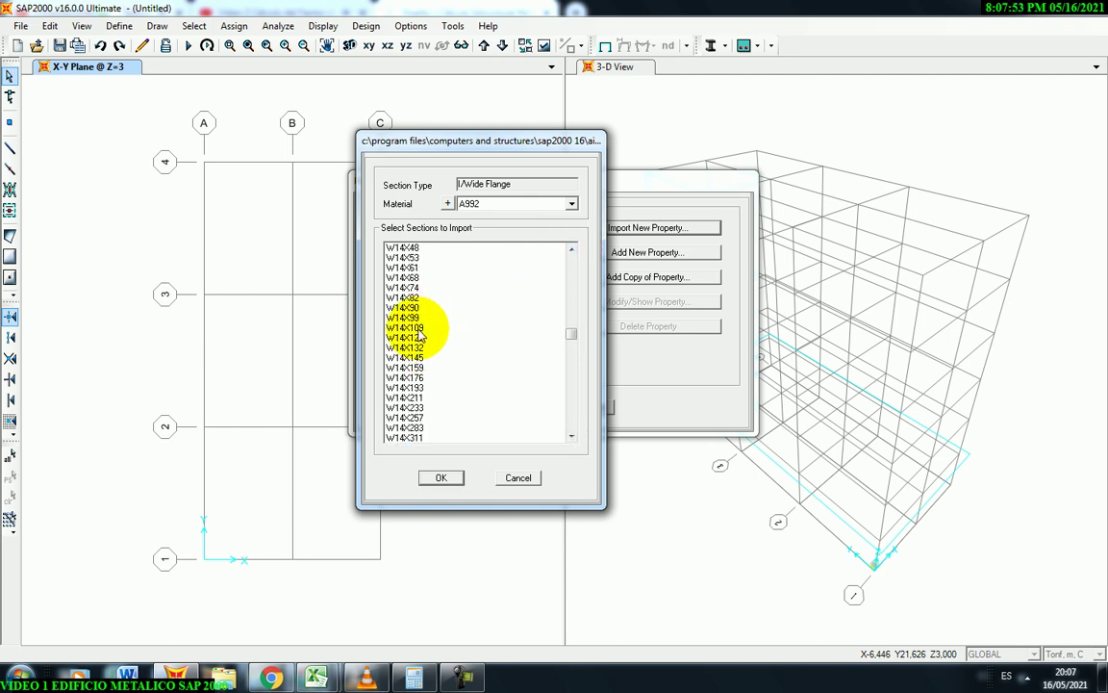
left_click(420, 328)
left_click(424, 338, "ctrl")
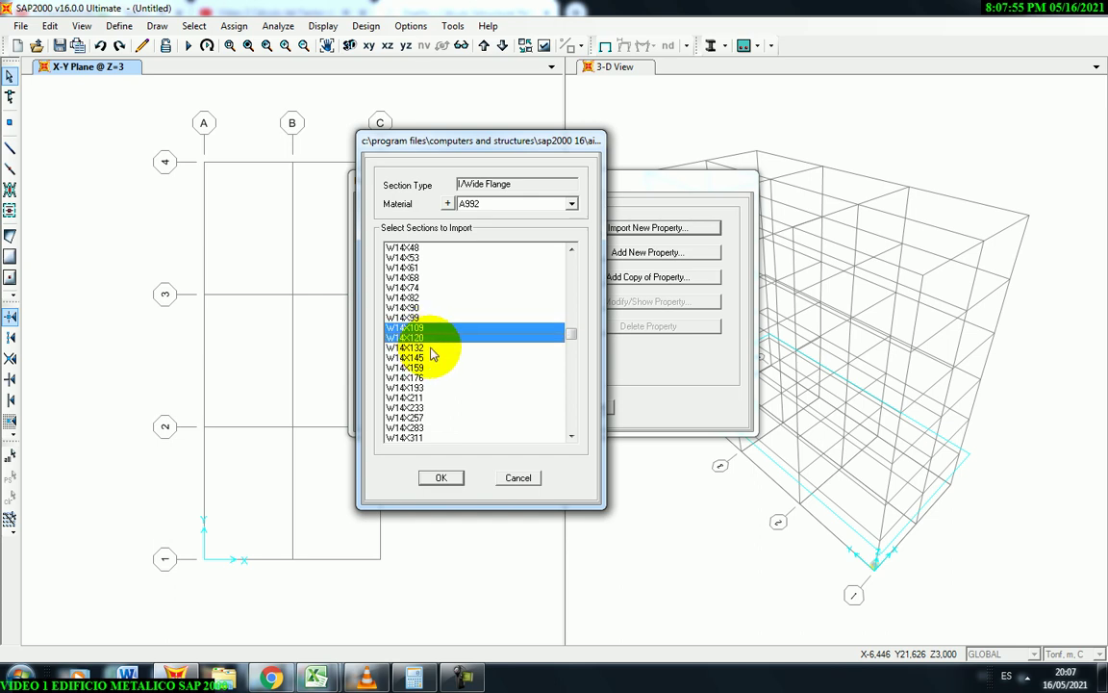
left_click(421, 348, "ctrl")
left_click(420, 358, "ctrl")
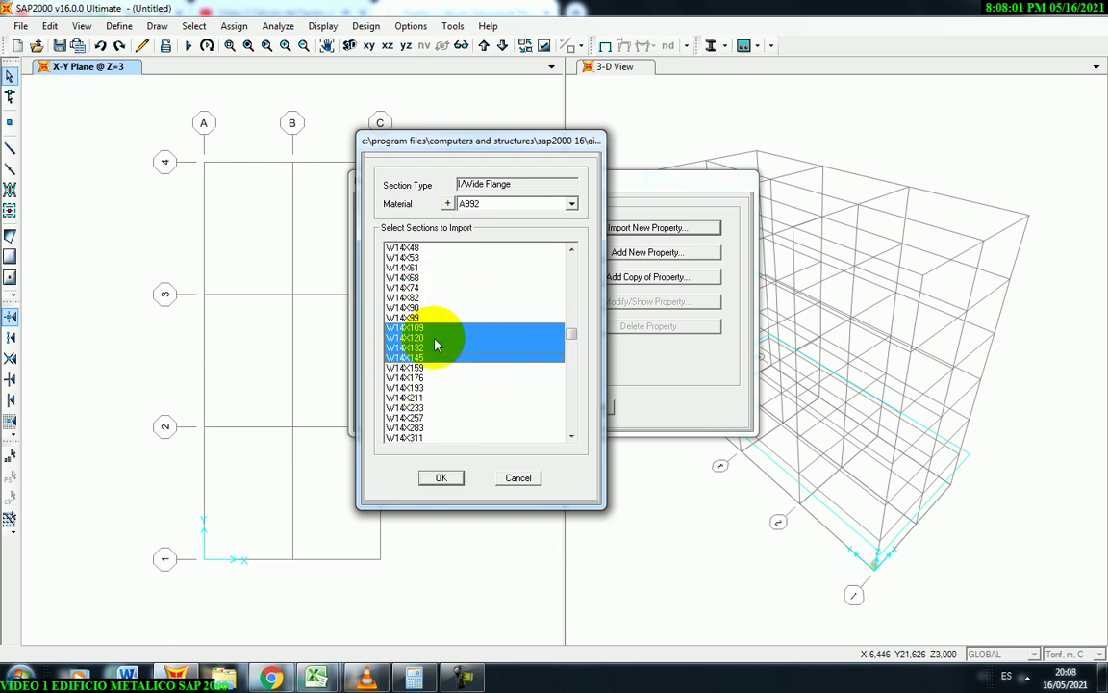
Check the W10, W14 and W16 selections, import them as A992 sections and accept the frame properties.
mouse_move(571, 337)
left_mouse_down()
mouse_move(571, 307)
mouse_move(572, 334)
left_mouse_up()
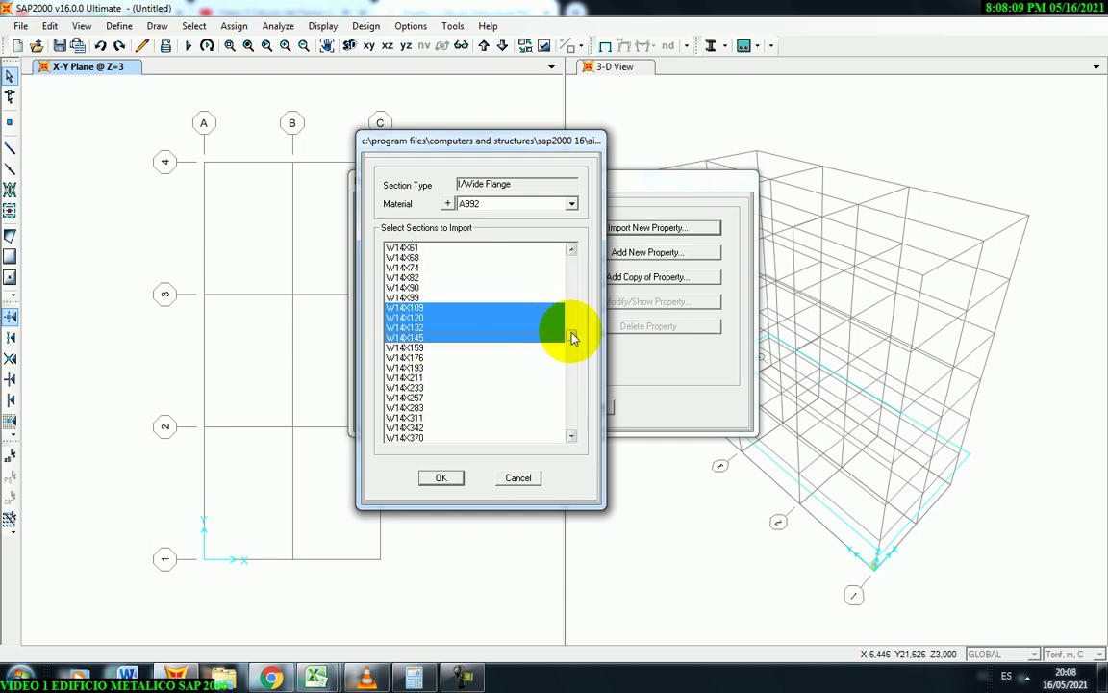
left_click_drag(572, 336, 571, 341)
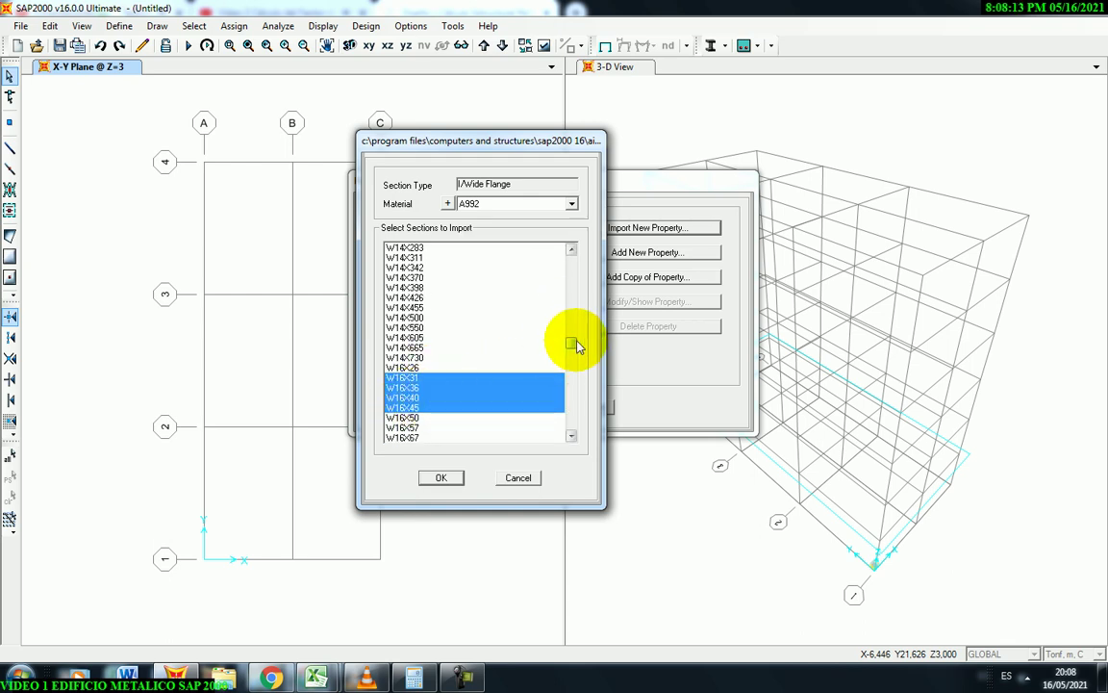
left_click_drag(571, 346, 571, 306)
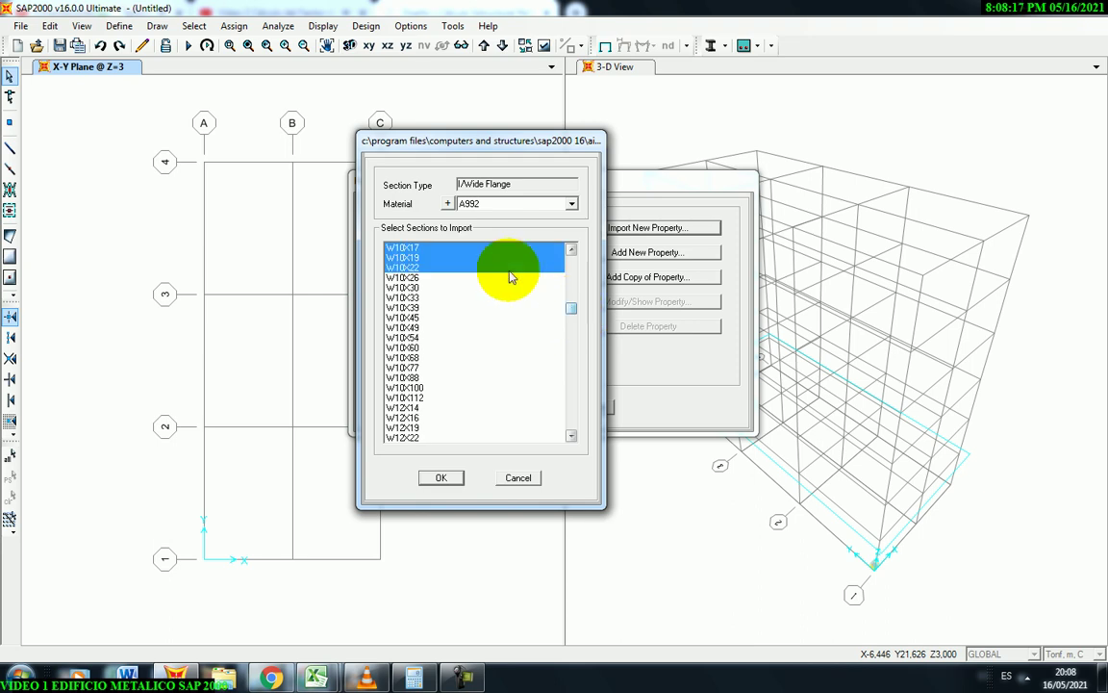
left_click(443, 478)
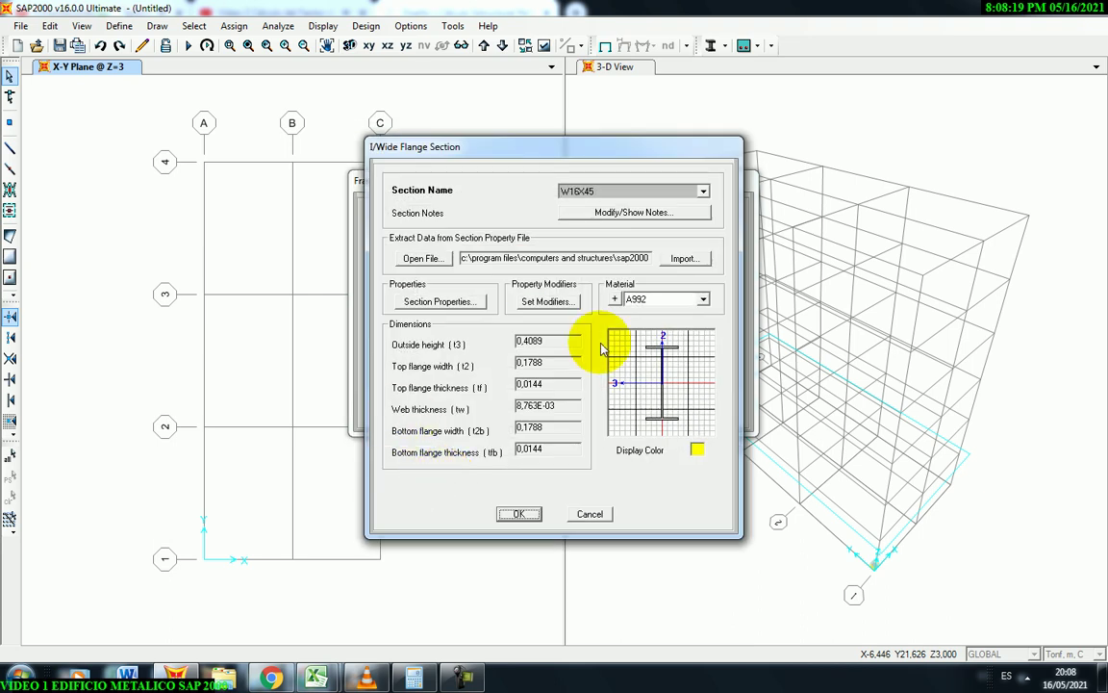
left_click(520, 516)
left_click_drag(461, 185, 435, 181)
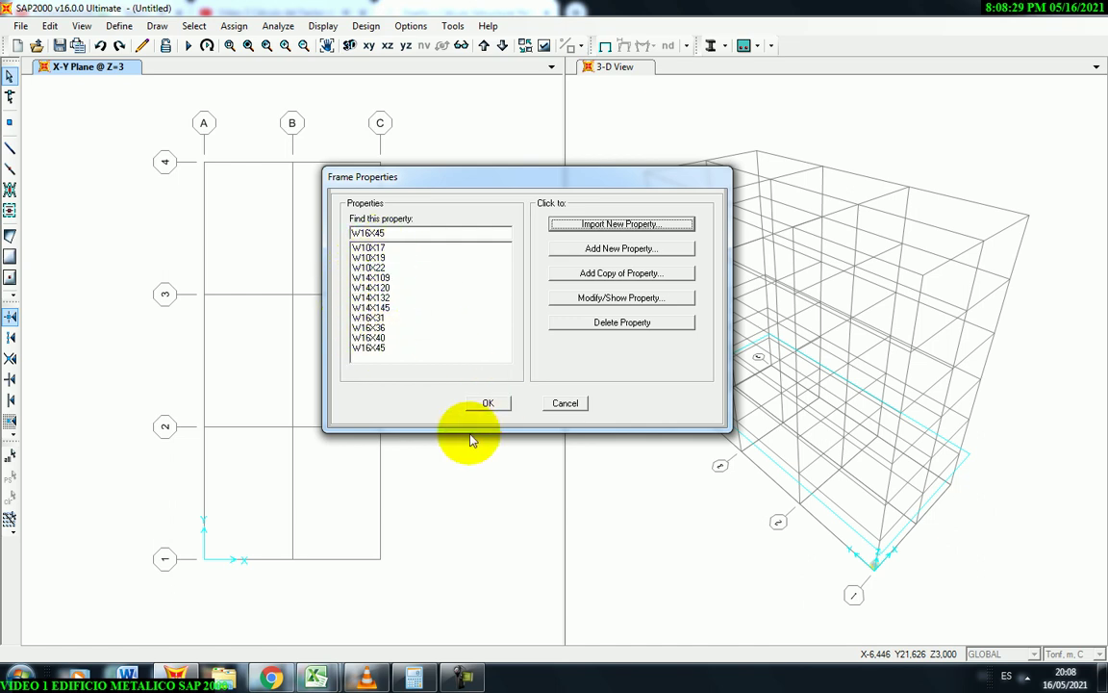
left_click(488, 403)
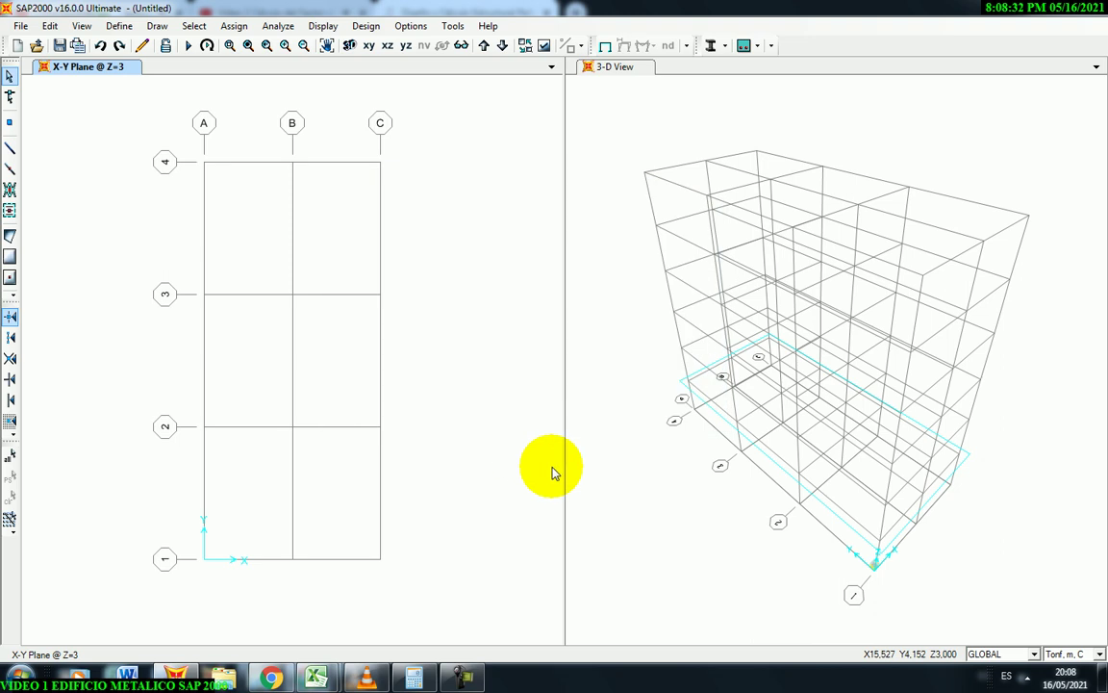
Add a new area section of type Shell and name it LOSA200.
left_click(116, 27)
mouse_move(146, 74)
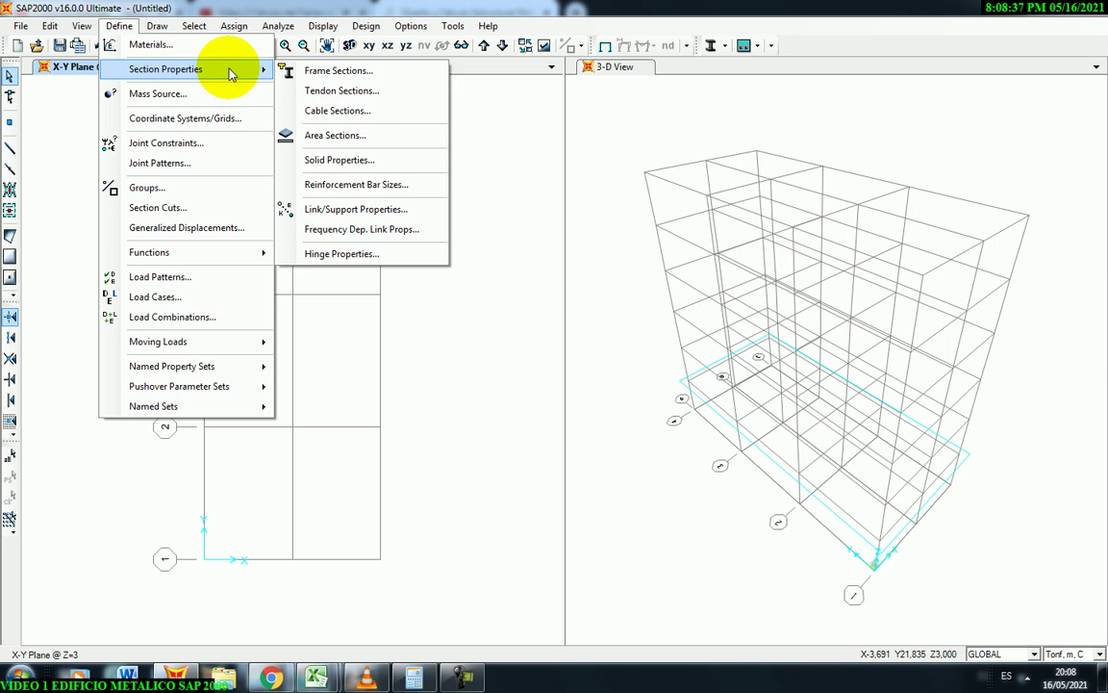
left_click(334, 136)
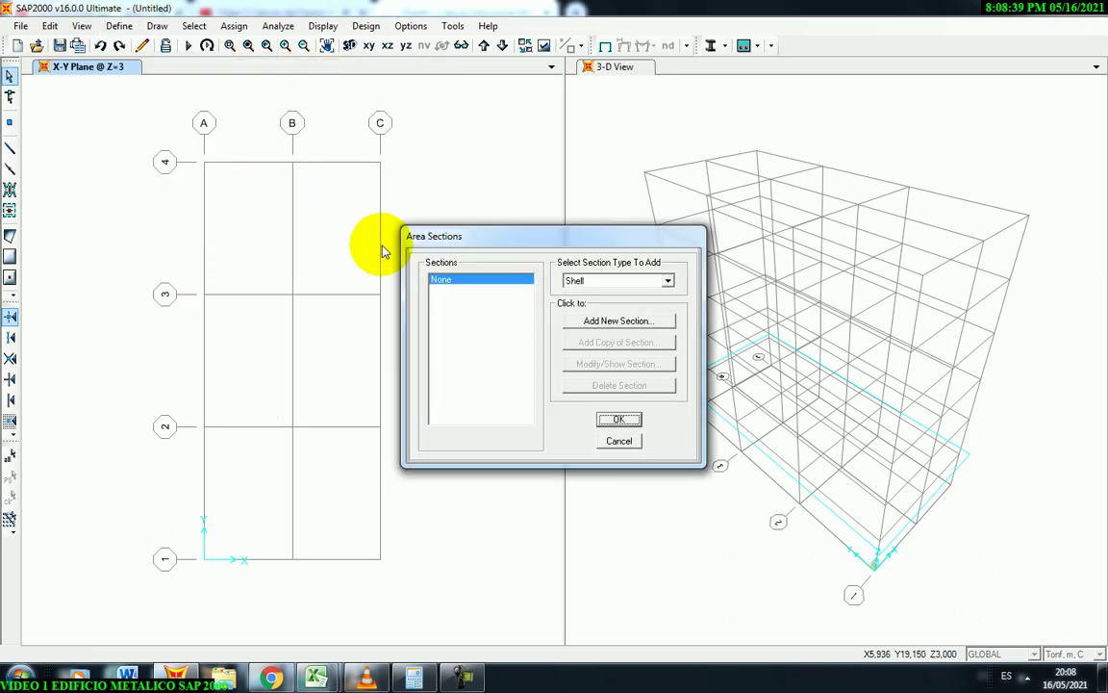
left_click_drag(507, 234, 366, 157)
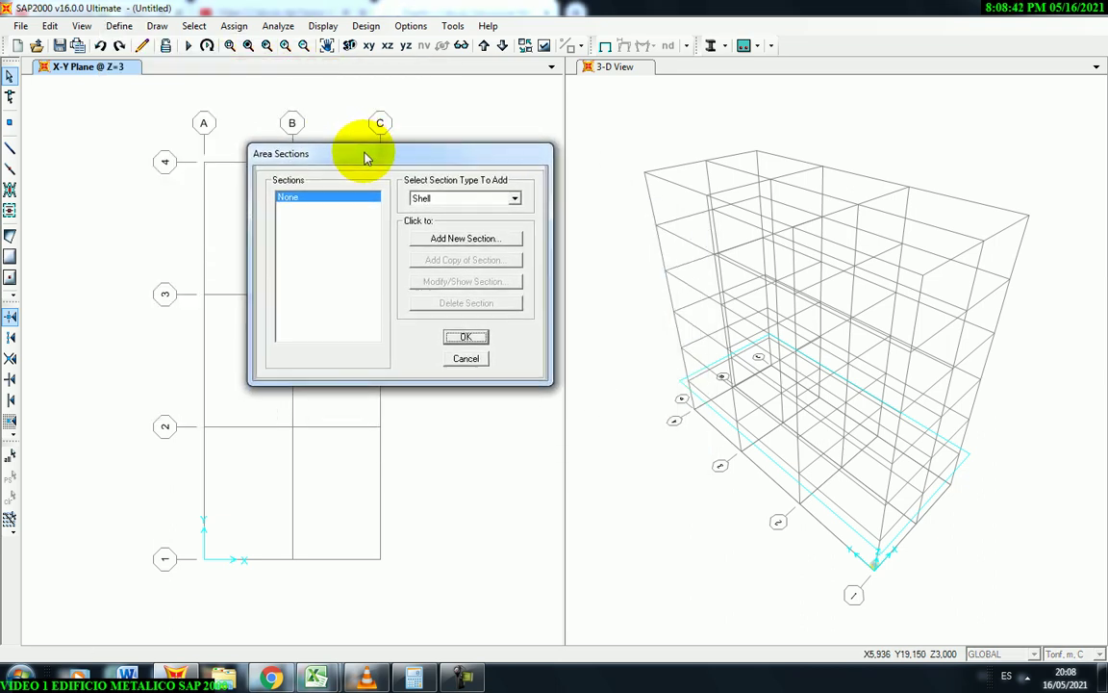
left_click(516, 200)
left_click(442, 215)
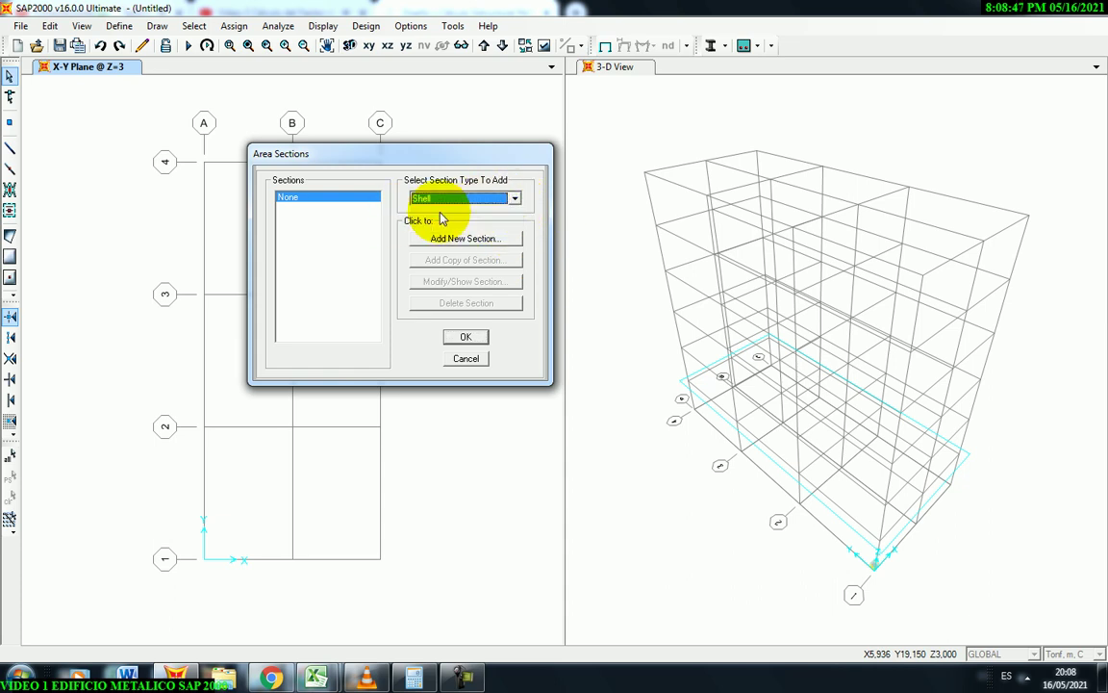
left_click_drag(414, 154, 393, 97)
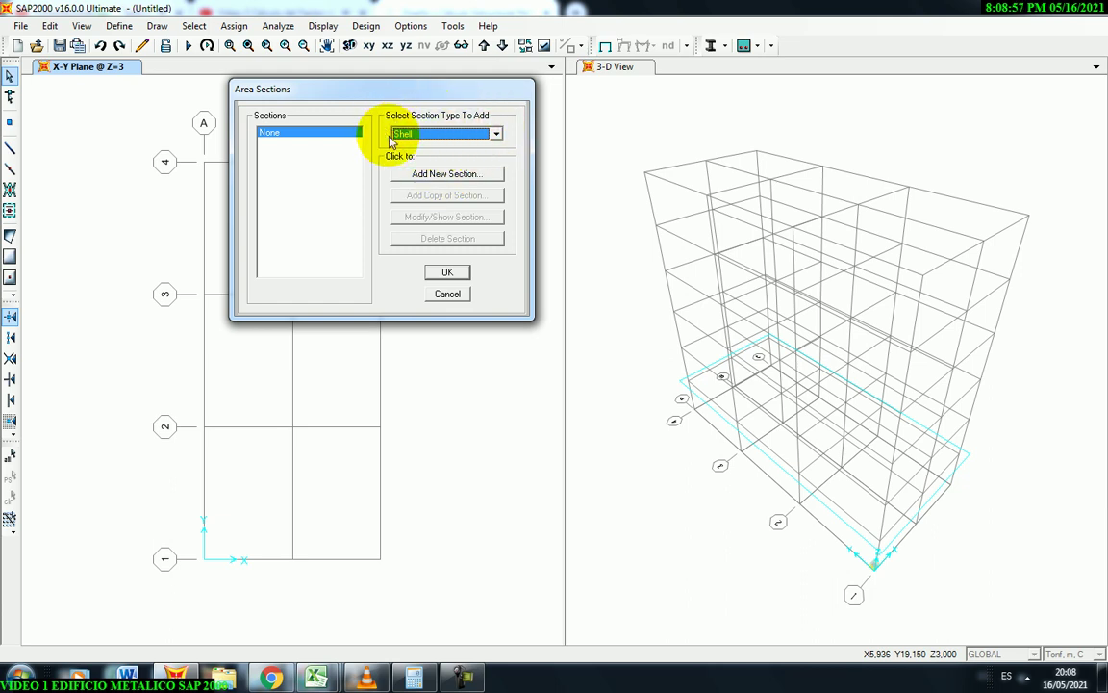
left_click(444, 174)
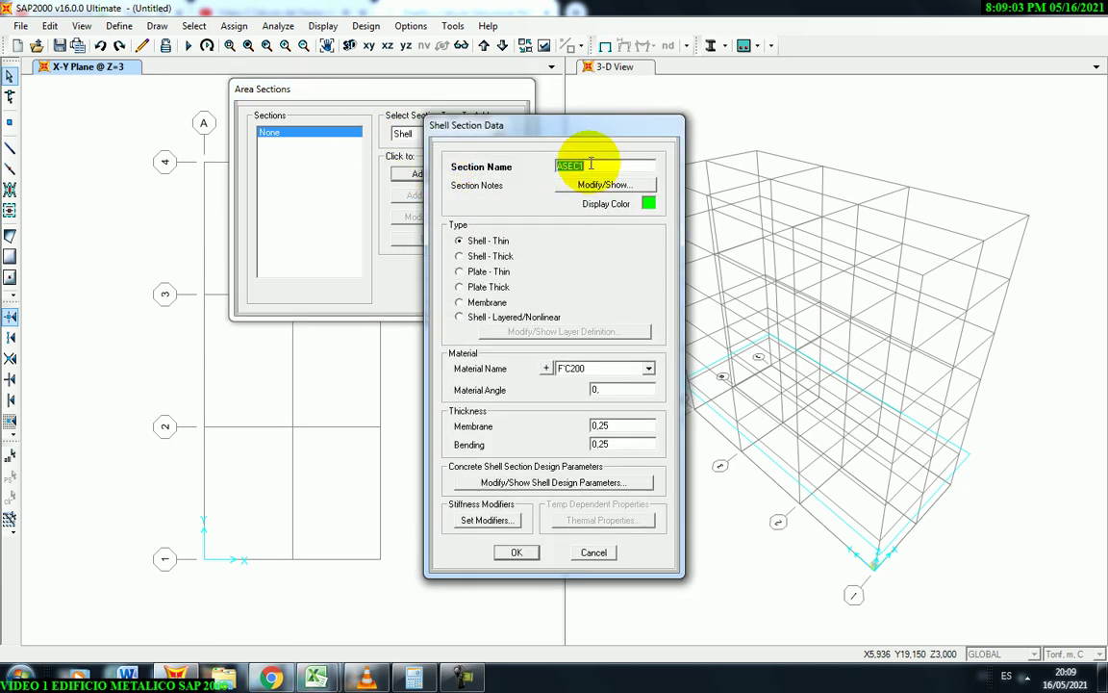
type("LOSA200")
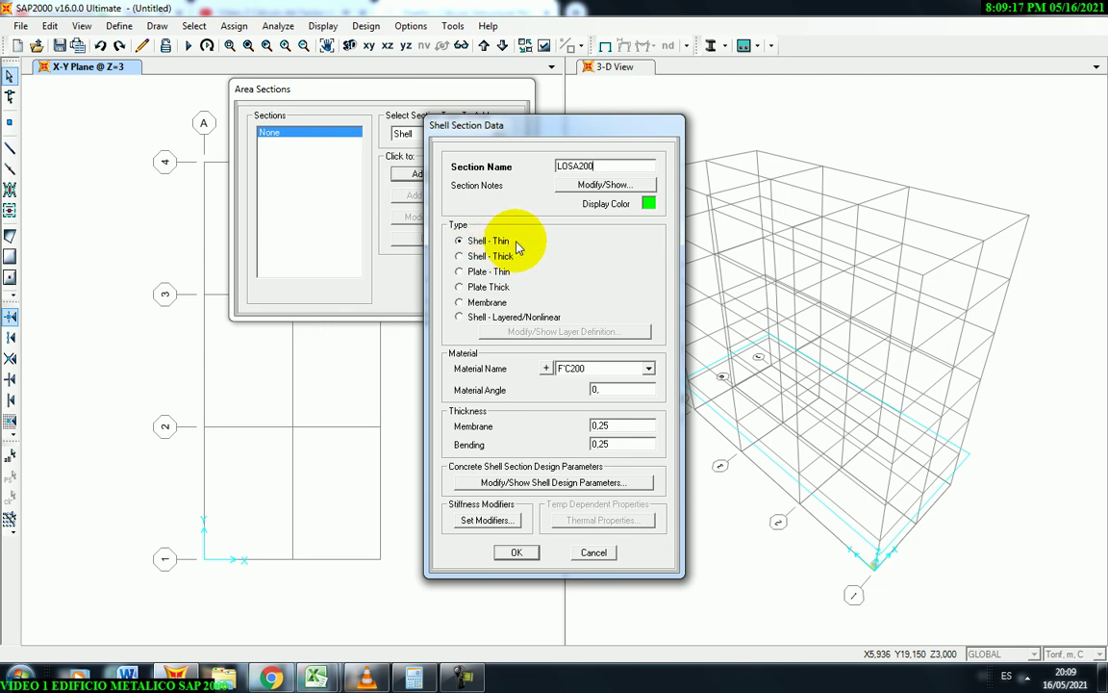
Set both the membrane and bending thickness of the LOSA200 shell section to 0,12 m.
left_click_drag(510, 130, 500, 132)
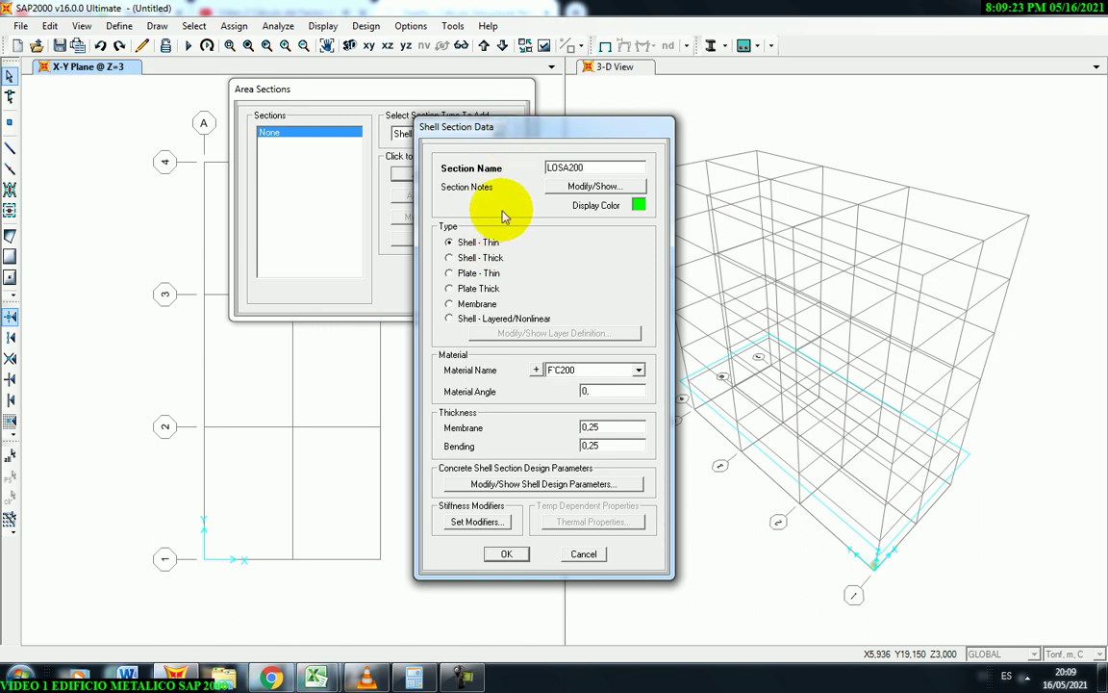
left_click_drag(504, 132, 473, 131)
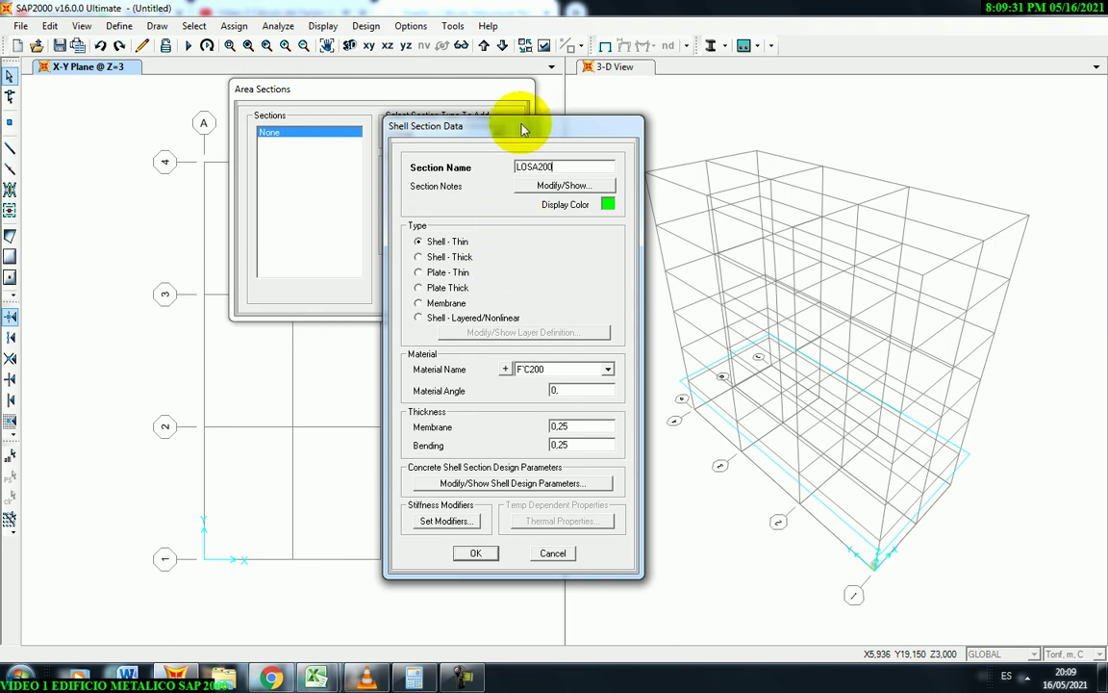
left_click_drag(511, 126, 506, 126)
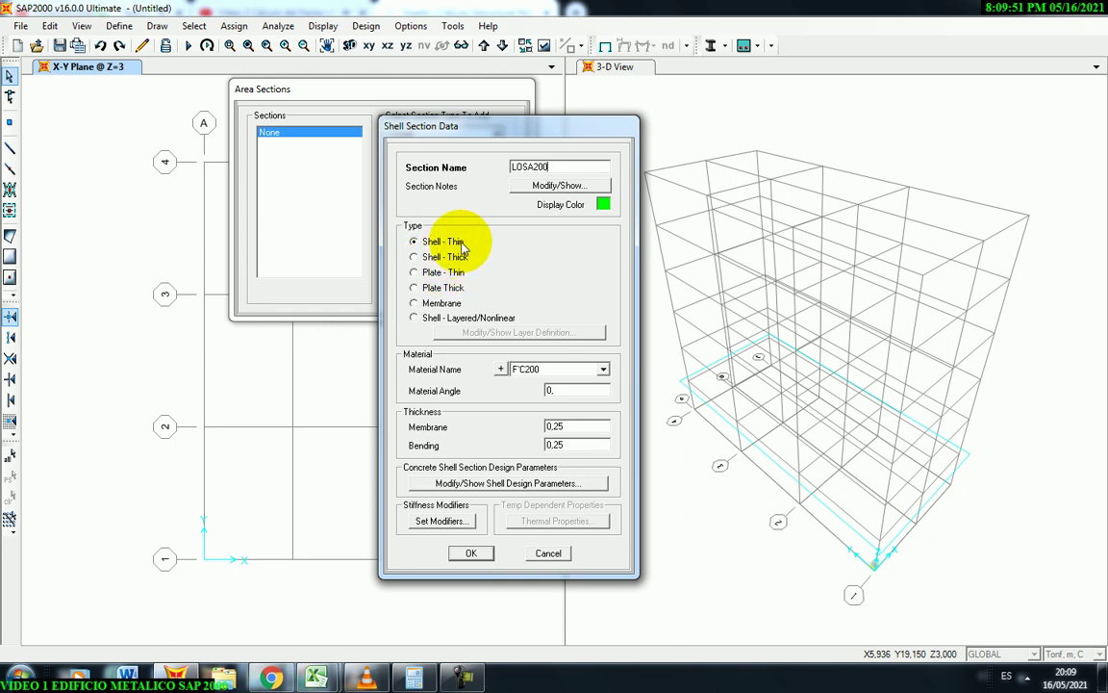
left_click_drag(423, 125, 426, 121)
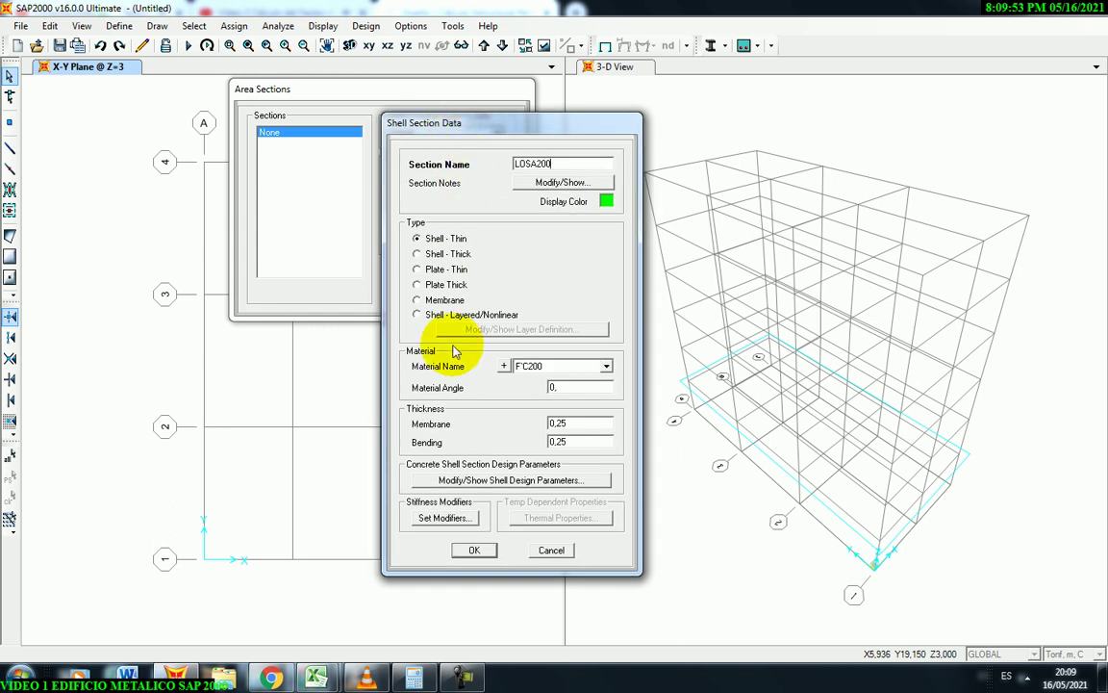
double_click(567, 424)
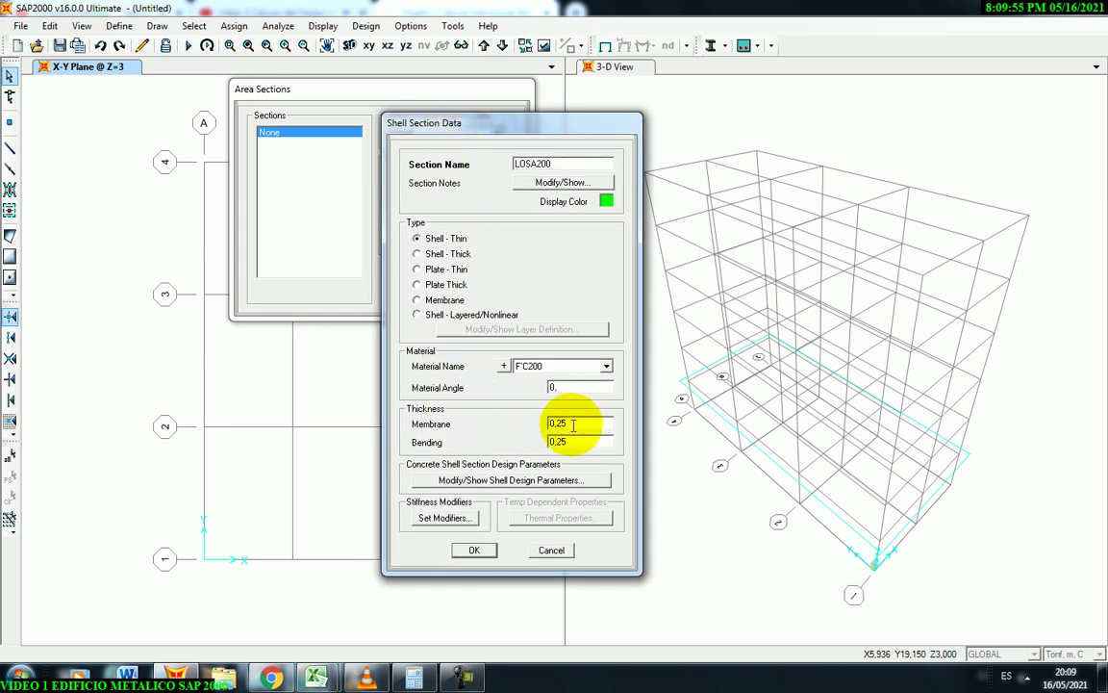
type("0,12")
double_click(573, 442)
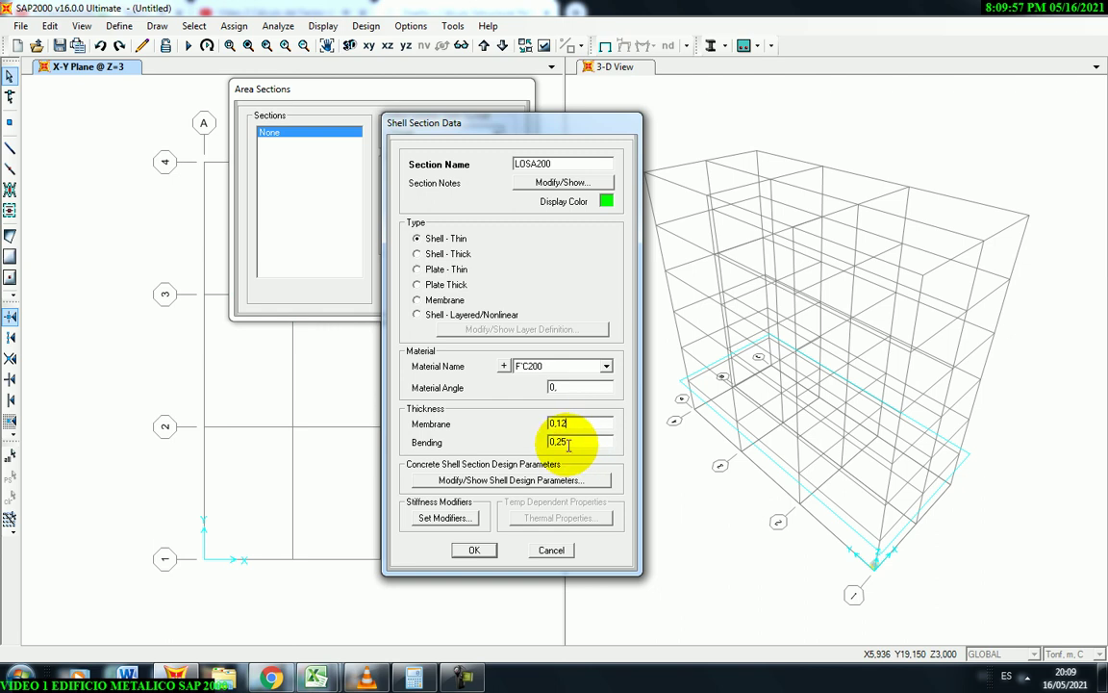
type("0,12")
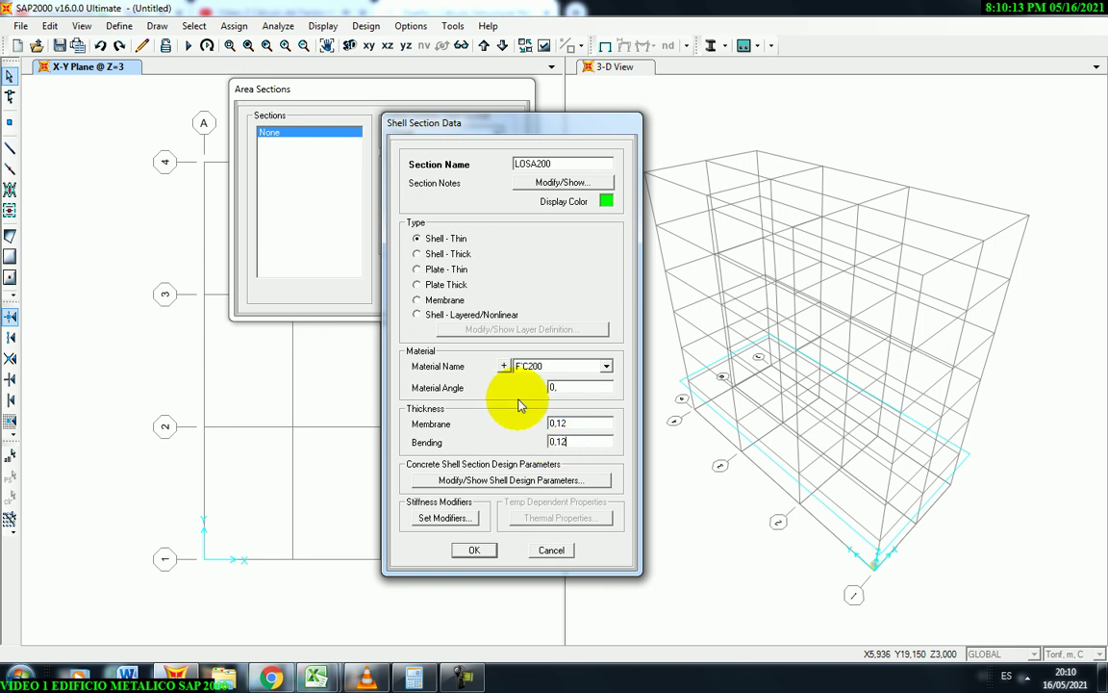
From the shell's concrete design parameters, add a United States rebar material with standard ASTM A615 and Grade 60.
left_click(493, 480)
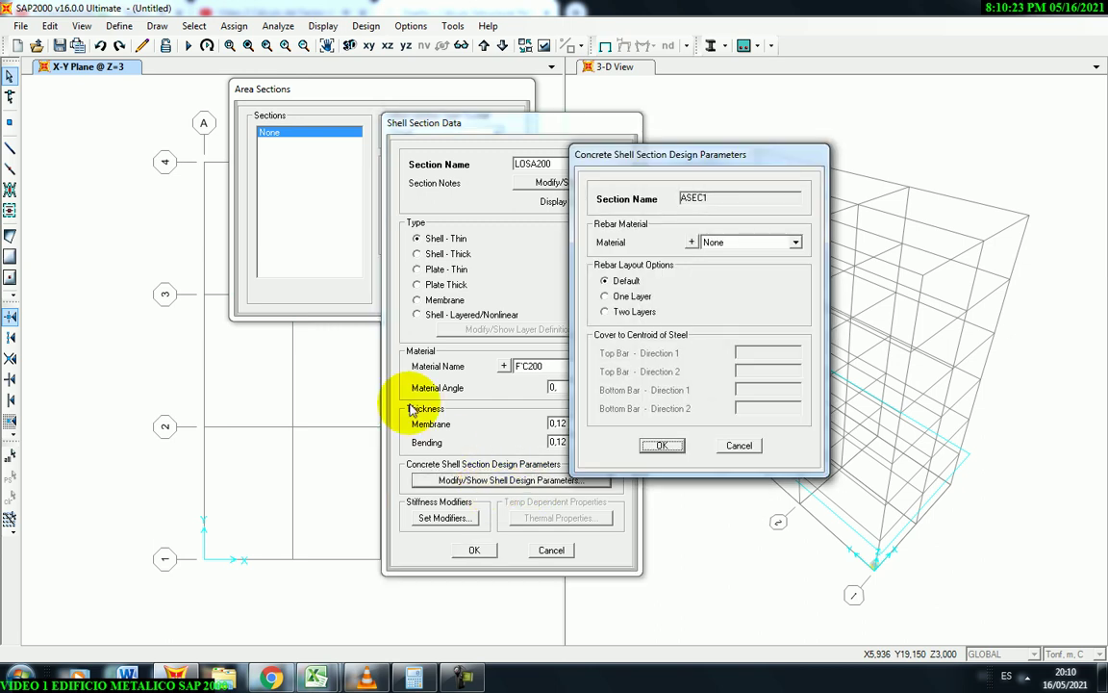
left_click(795, 243)
left_click(787, 243)
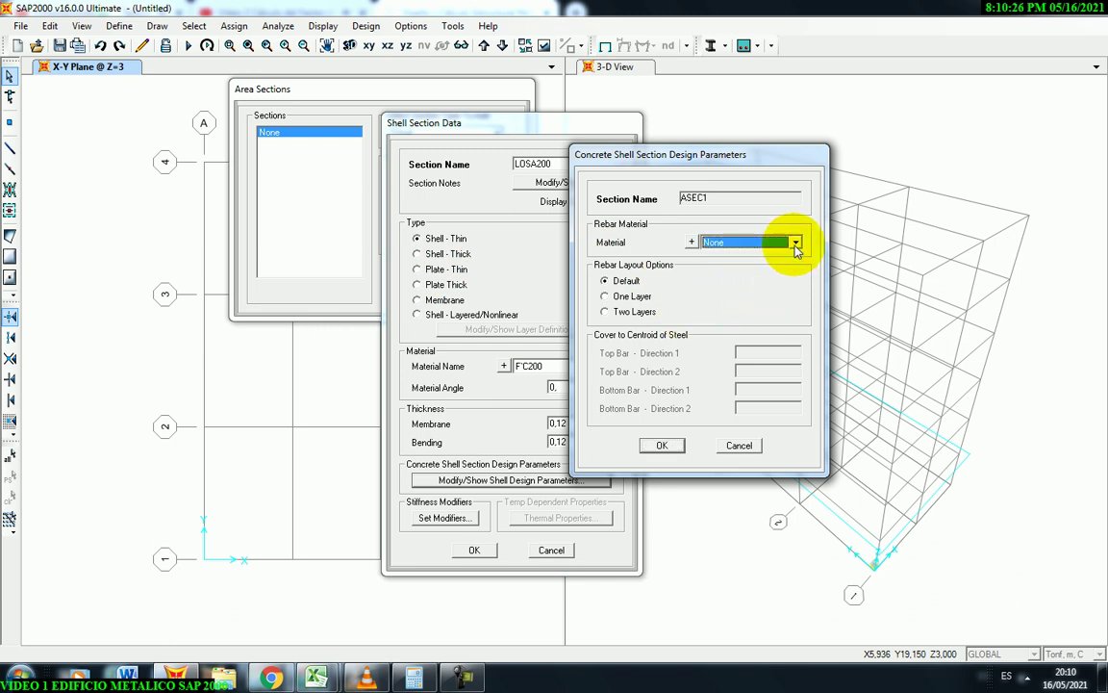
left_click(690, 243)
left_click_drag(648, 246, 554, 241)
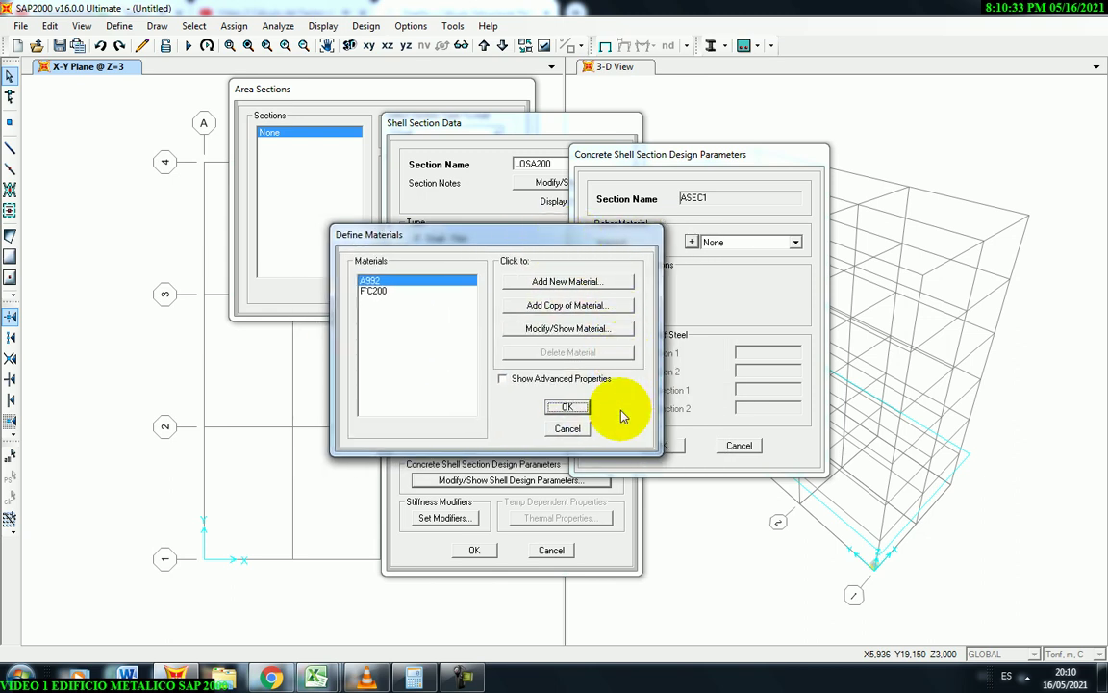
left_click(572, 284)
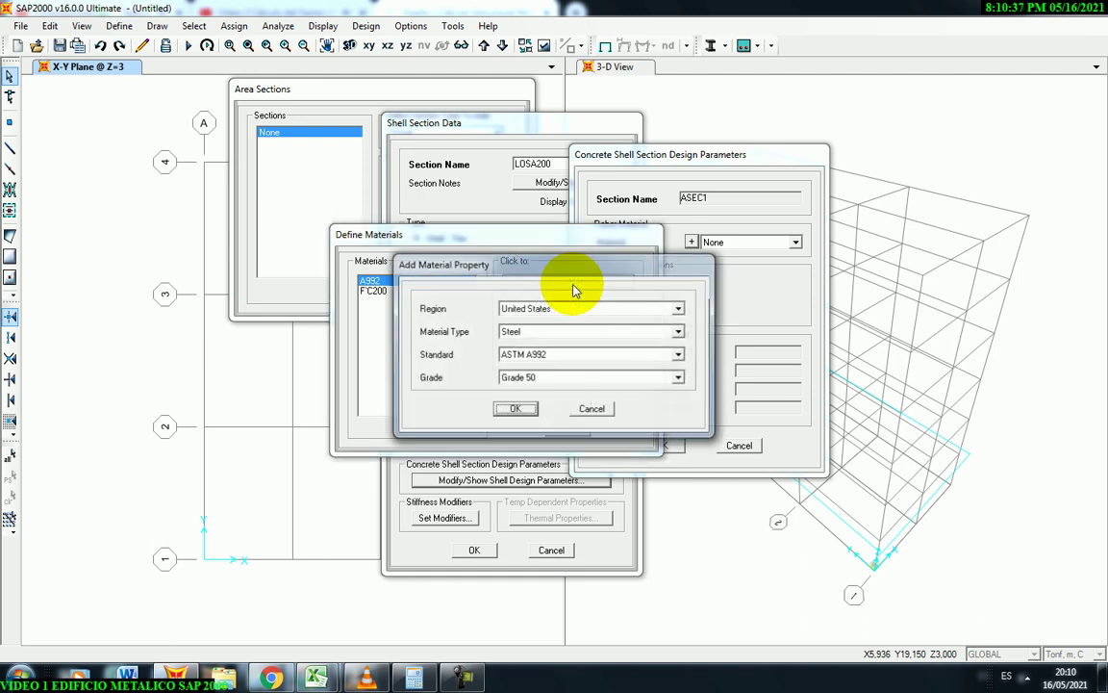
left_click(679, 333)
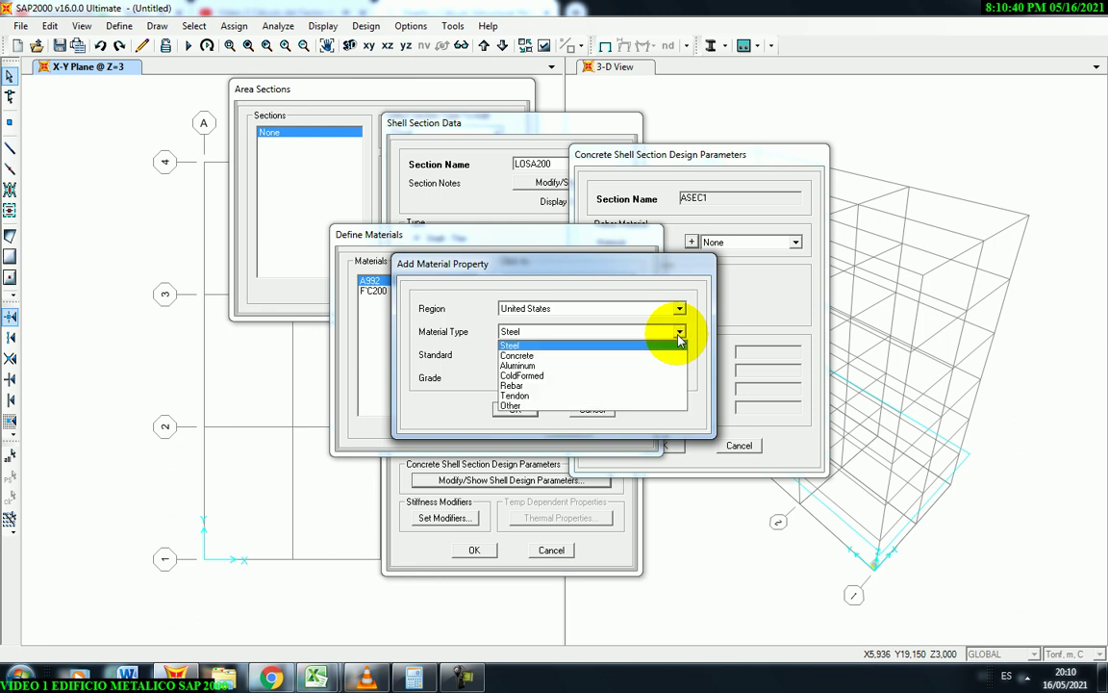
left_click(522, 387)
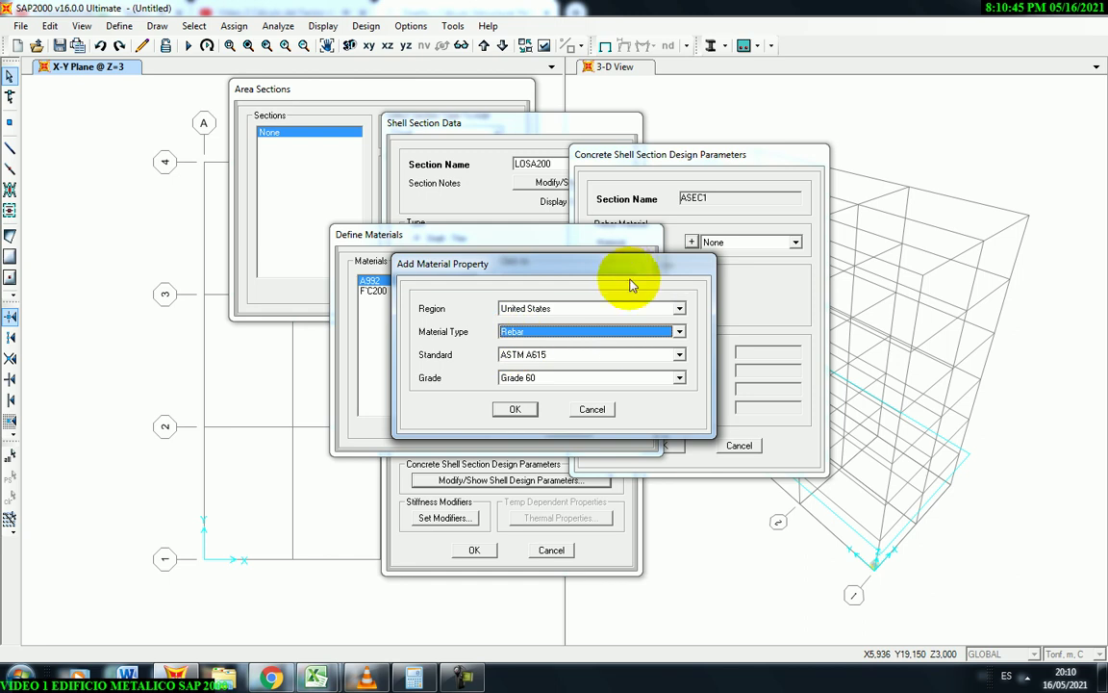
left_click_drag(630, 273, 623, 270)
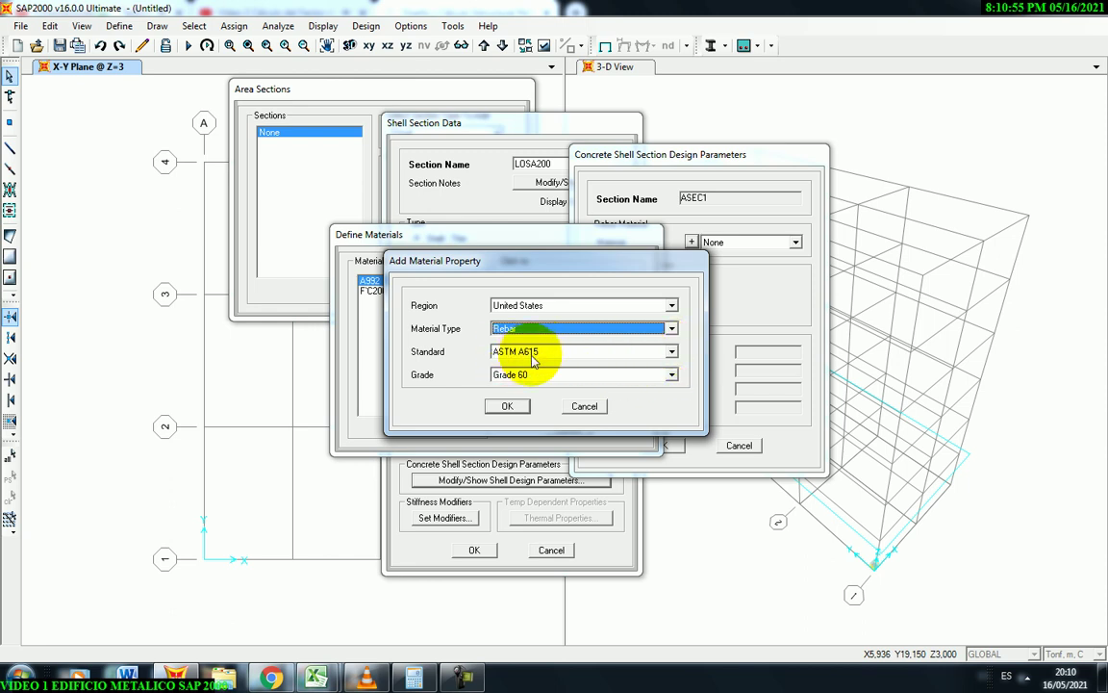
left_click(507, 408)
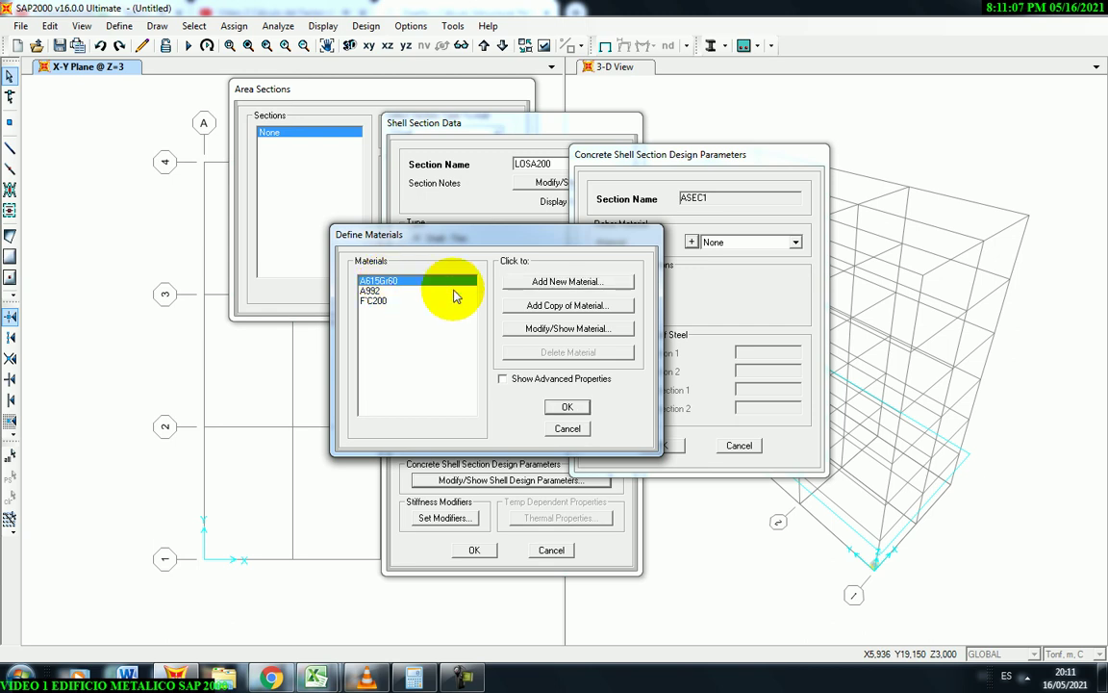
Edit the A615Gr60 rebar material and set its weight per unit volume to 7,833 Tonf/m³.
left_click(556, 331)
left_click_drag(551, 122, 438, 146)
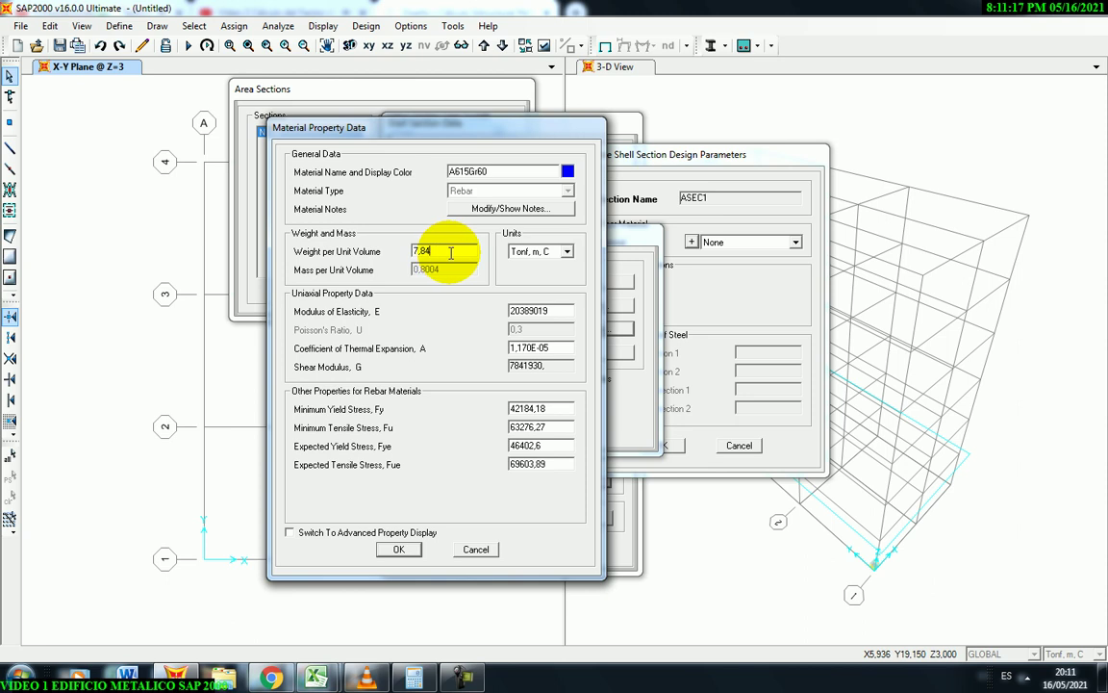
type("33")
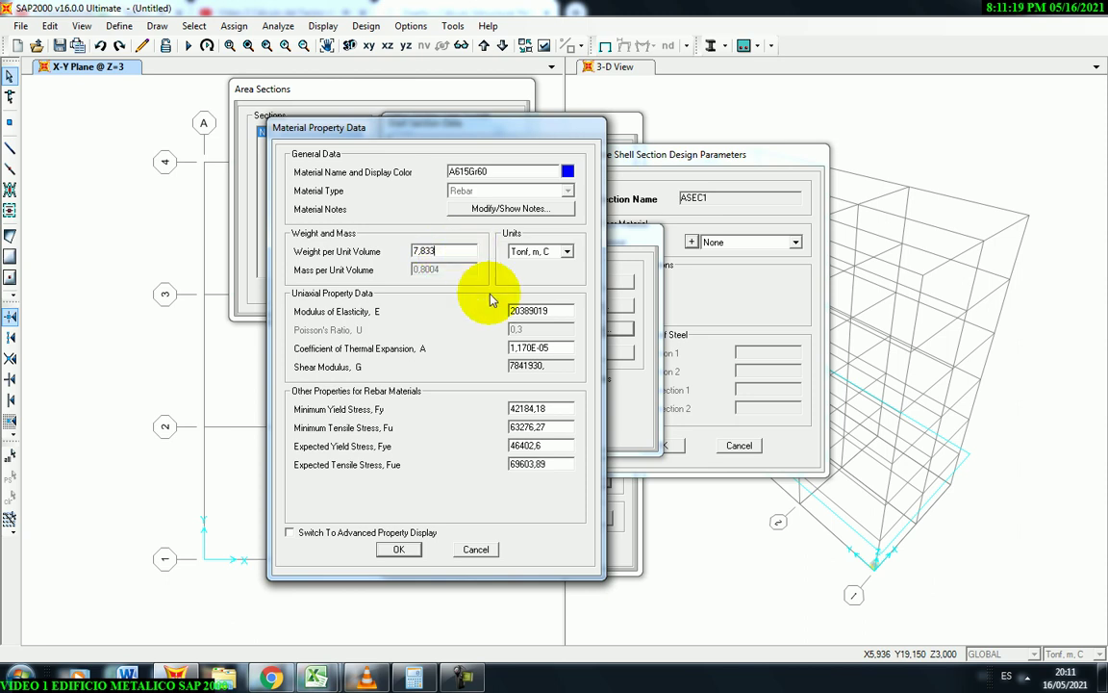
Change the material's units to Kgf, cm, C and set its modulus of elasticity to 2000000.
left_click(566, 251)
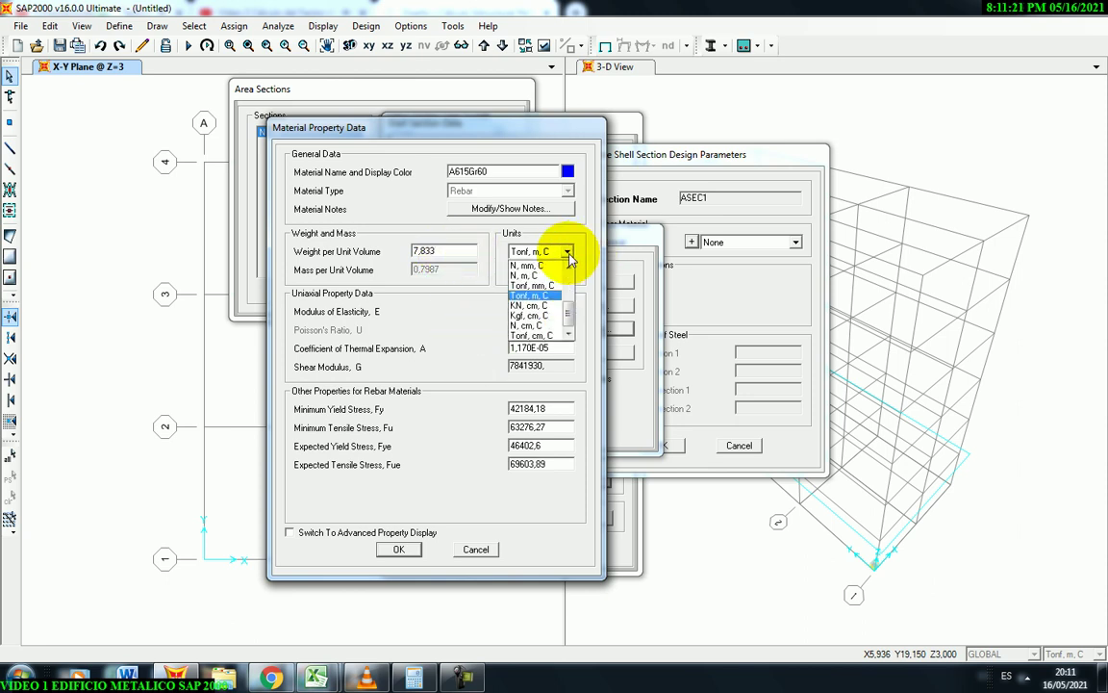
left_click(548, 318)
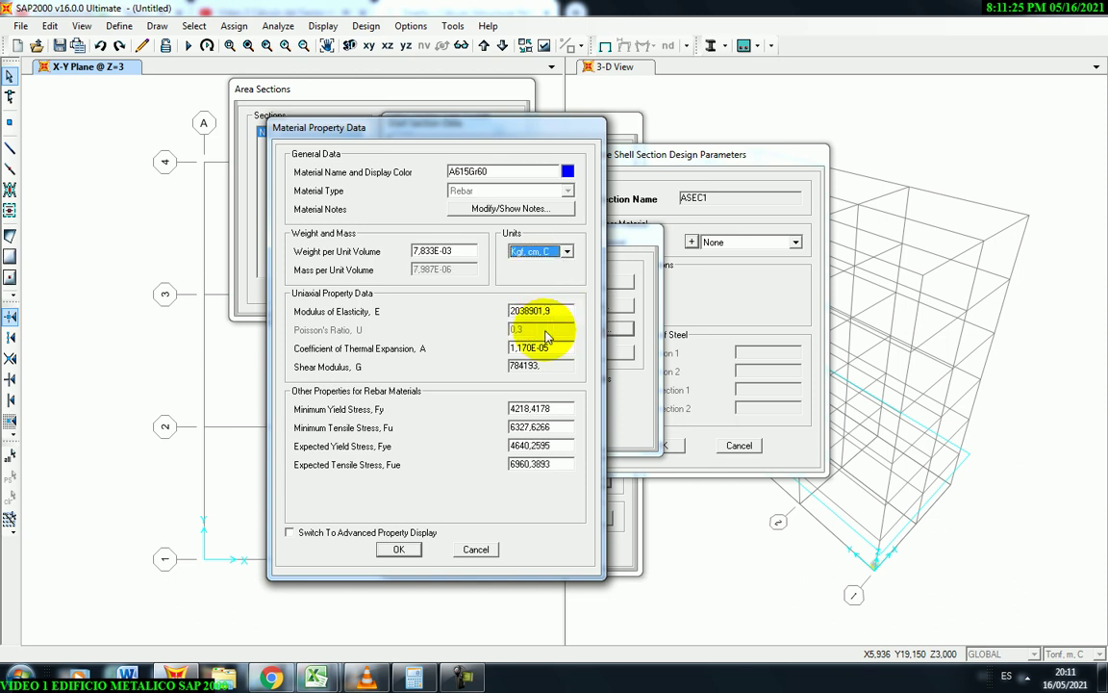
double_click(562, 310)
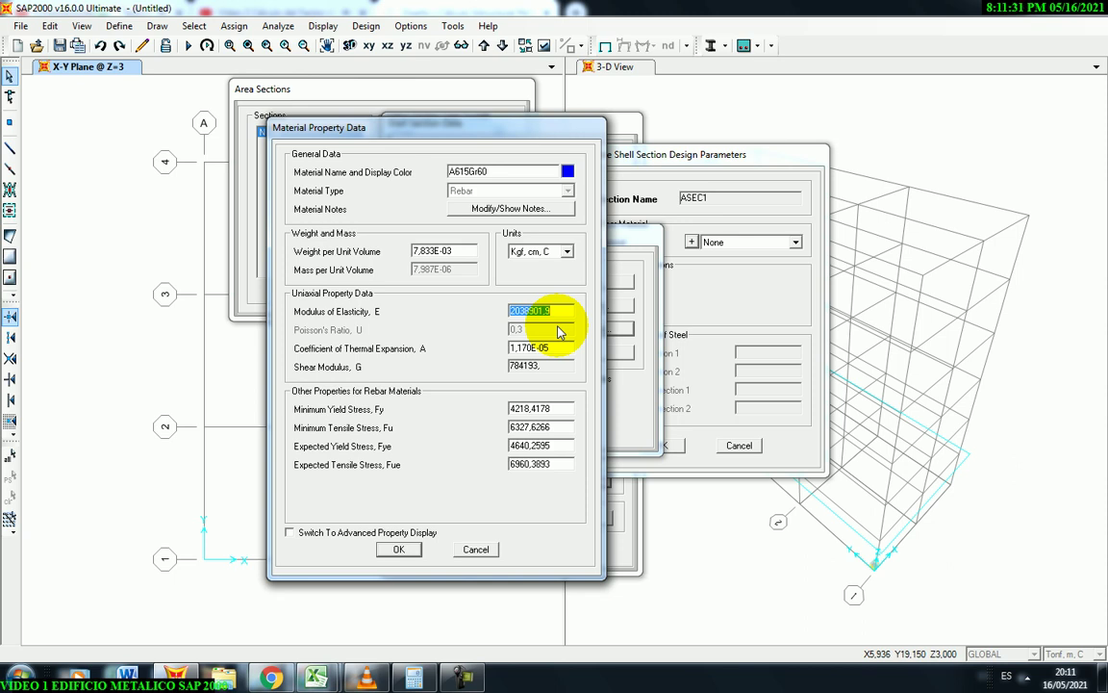
type("2000")
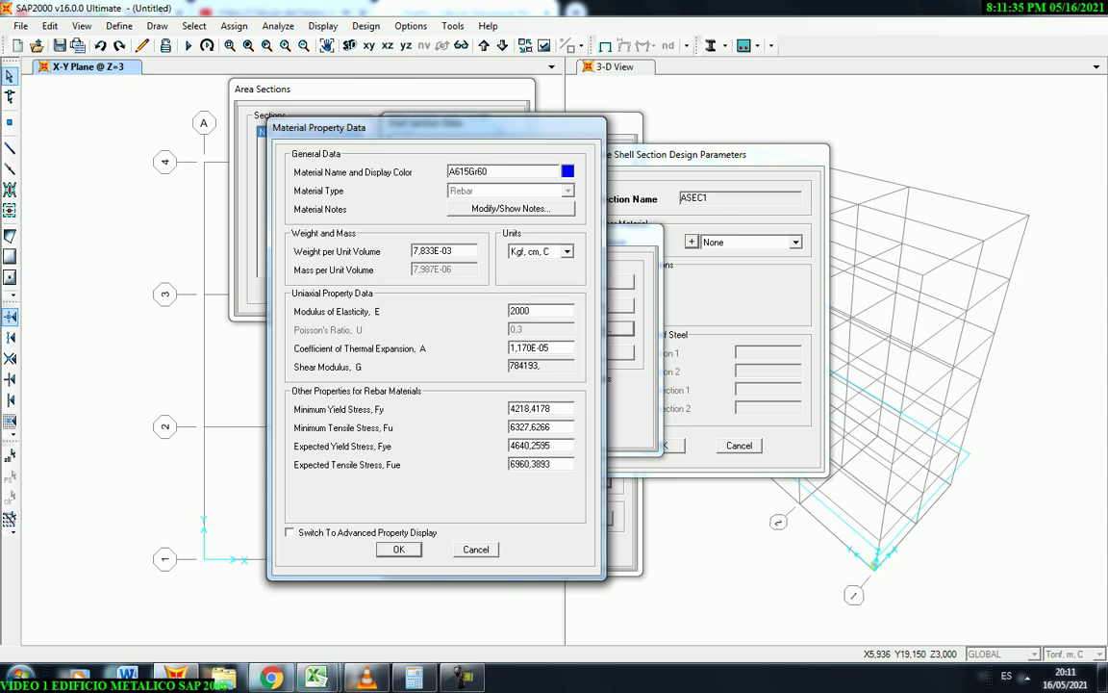
type("000")
left_click(516, 310)
left_click_drag(516, 310, 529, 311)
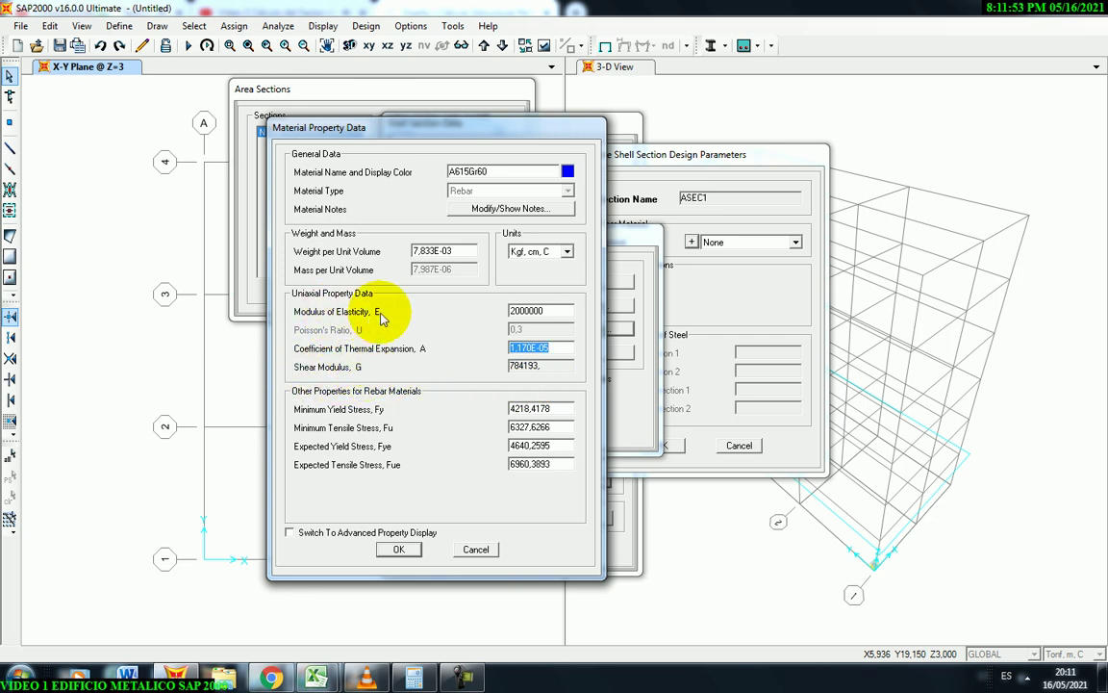
left_click_drag(512, 310, 528, 312)
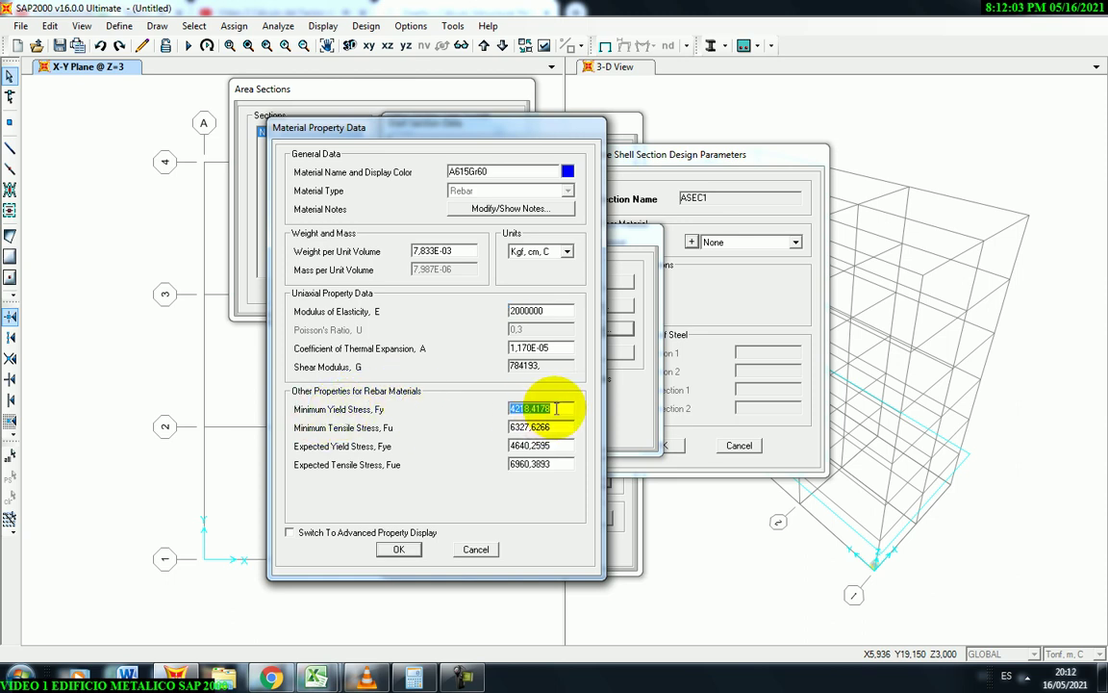
Set the rebar's minimum yield stress Fy to 4200 and minimum tensile stress Fu to 6000 kgf/cm².
type("4200")
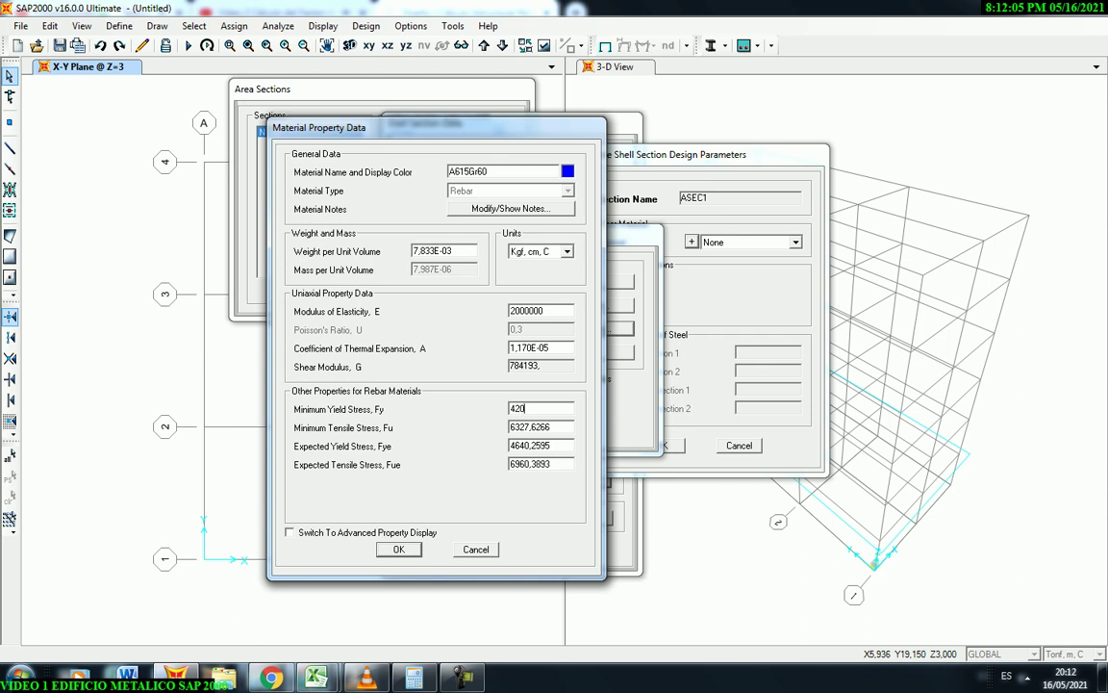
left_click(557, 427)
type("6000")
Switch to the Calculator, clear its display, and arrange it beside the A615Gr60 material data so both are readable.
left_click(415, 678)
left_click_drag(459, 135, 720, 146)
left_click(416, 677)
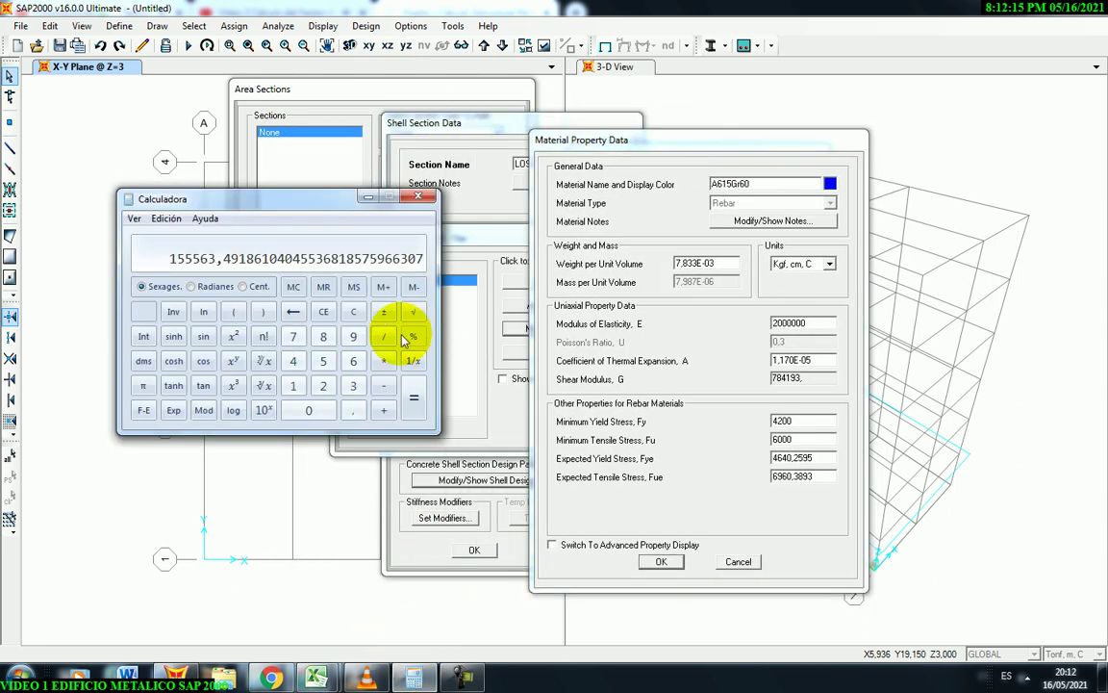
left_click(353, 311)
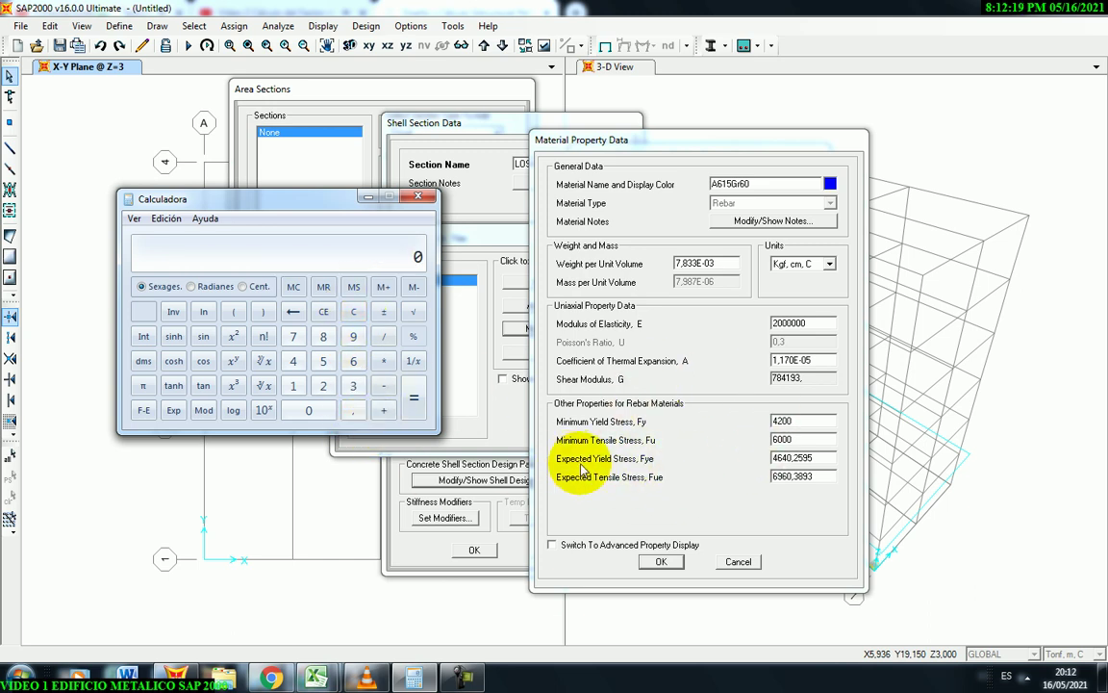
left_click_drag(359, 217, 344, 218)
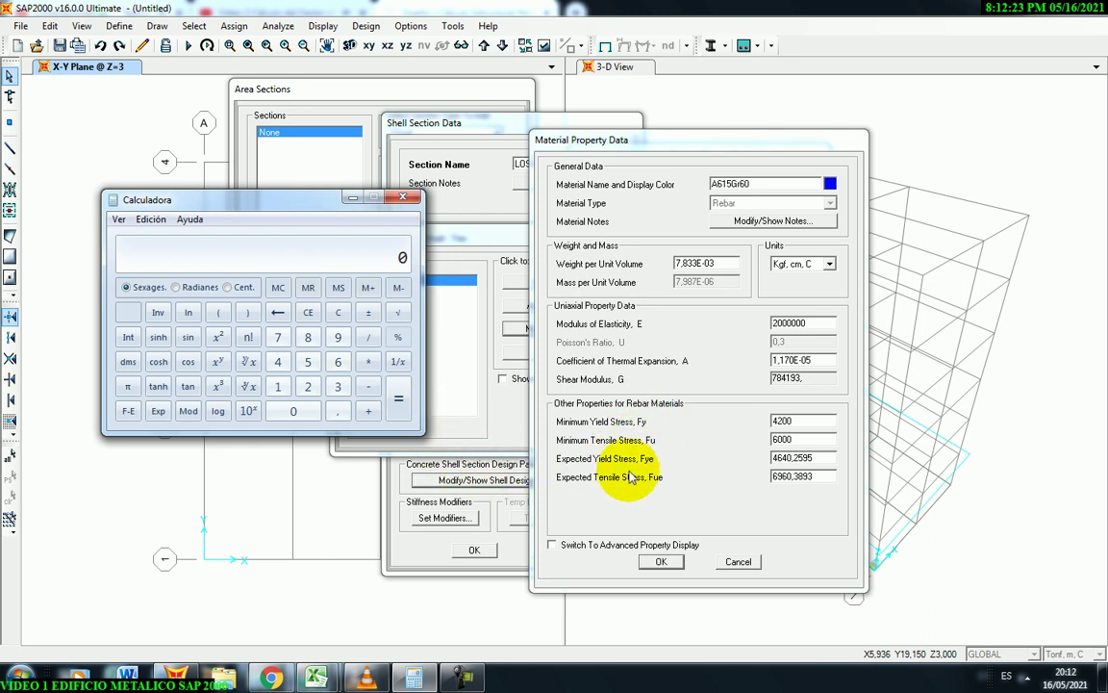
Multiply 4200 by 1,1 in the Calculator and set the rebar's expected yield stress Fye to 4620.
left_click(278, 363)
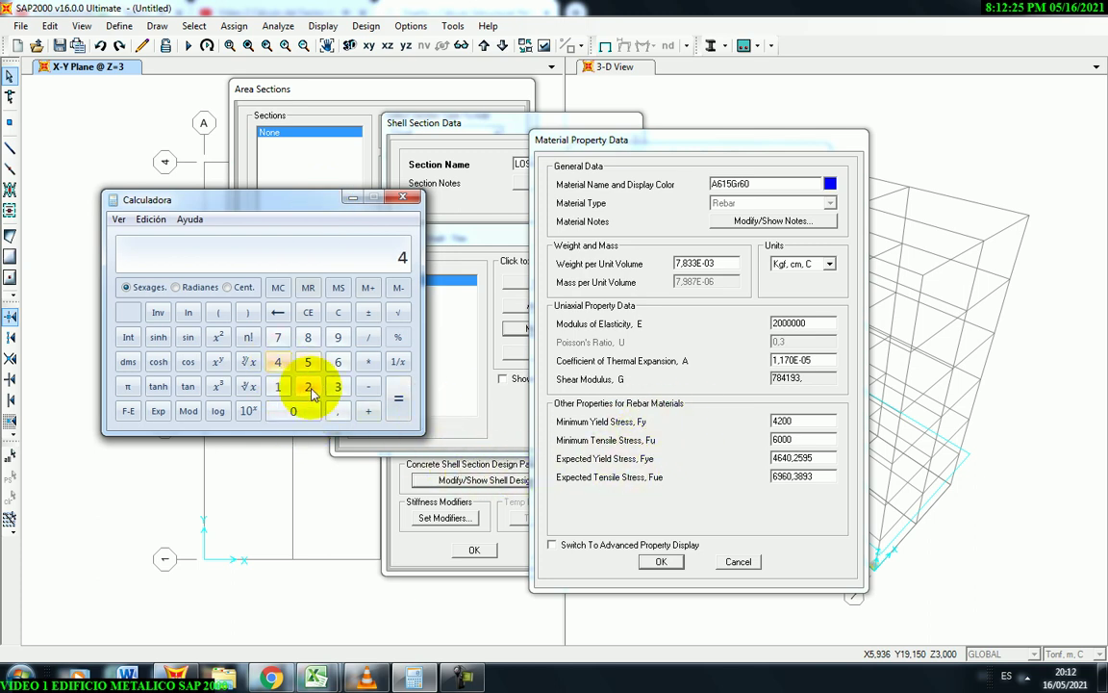
left_click(307, 386)
left_click(297, 412)
left_click(298, 412)
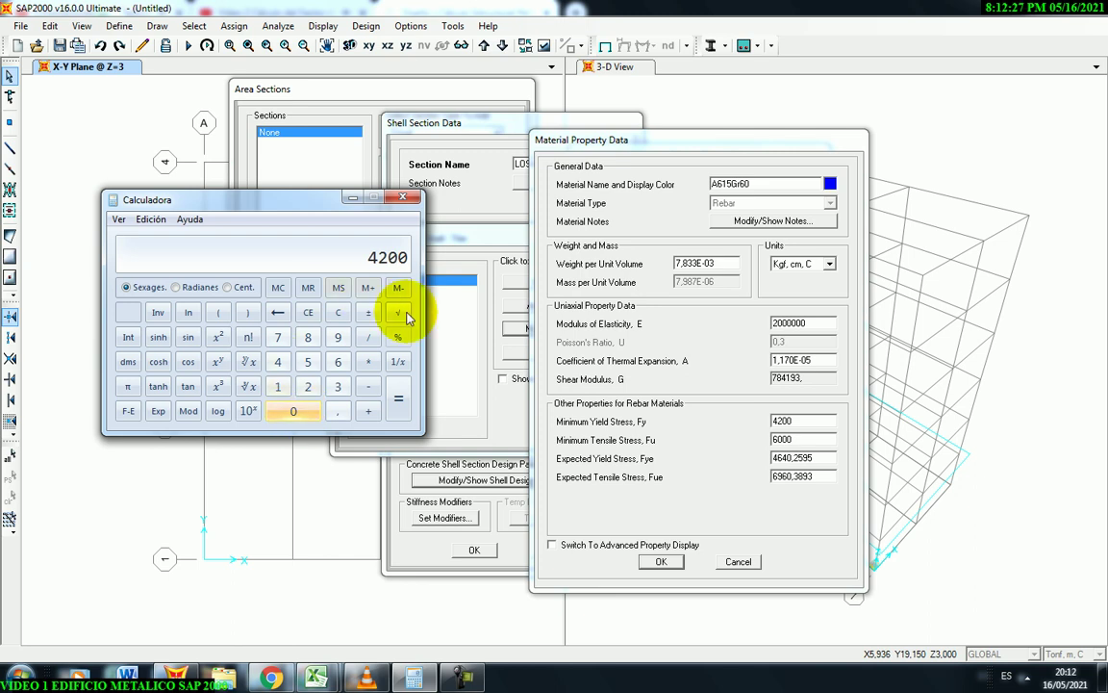
left_click(369, 362)
left_click(278, 385)
left_click(335, 411)
left_click(278, 386)
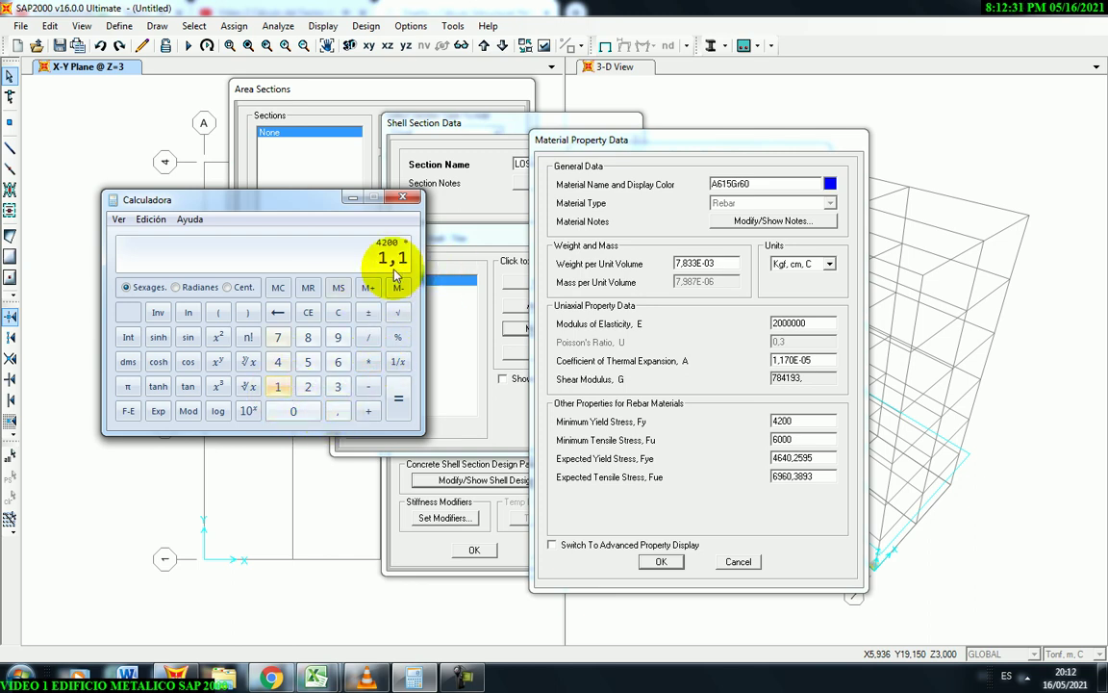
left_click(404, 415)
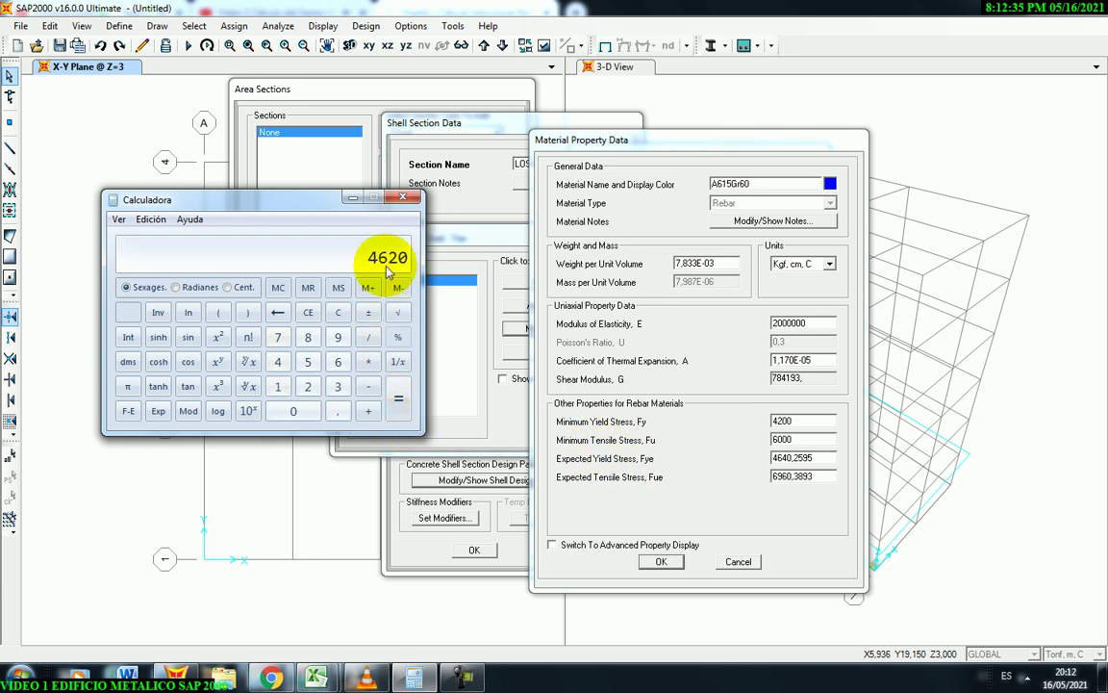
left_click(818, 458)
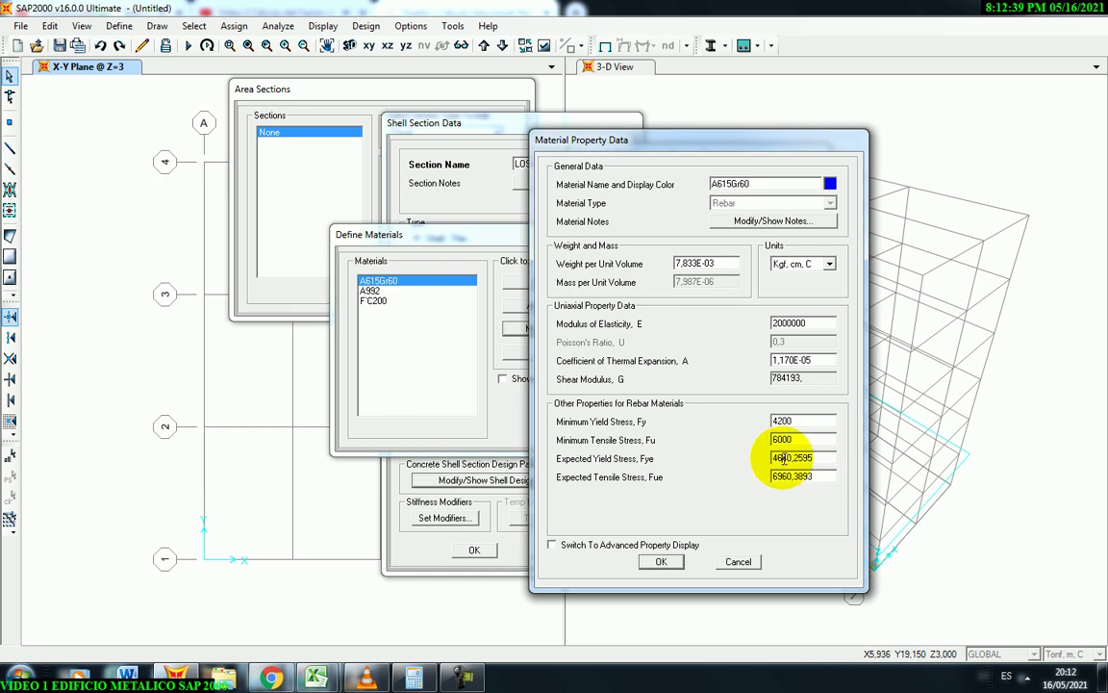
type("4620")
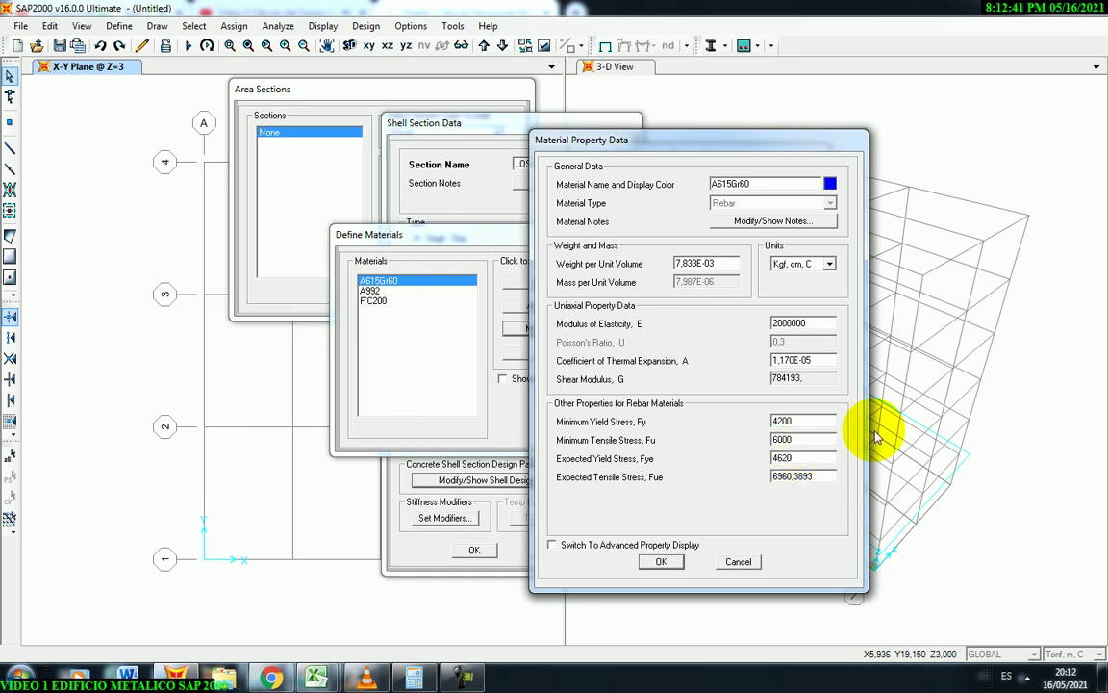
Multiply 6000 by 1,1 in the Calculator and set the rebar's expected tensile stress Fue to 6600.
left_click(415, 677)
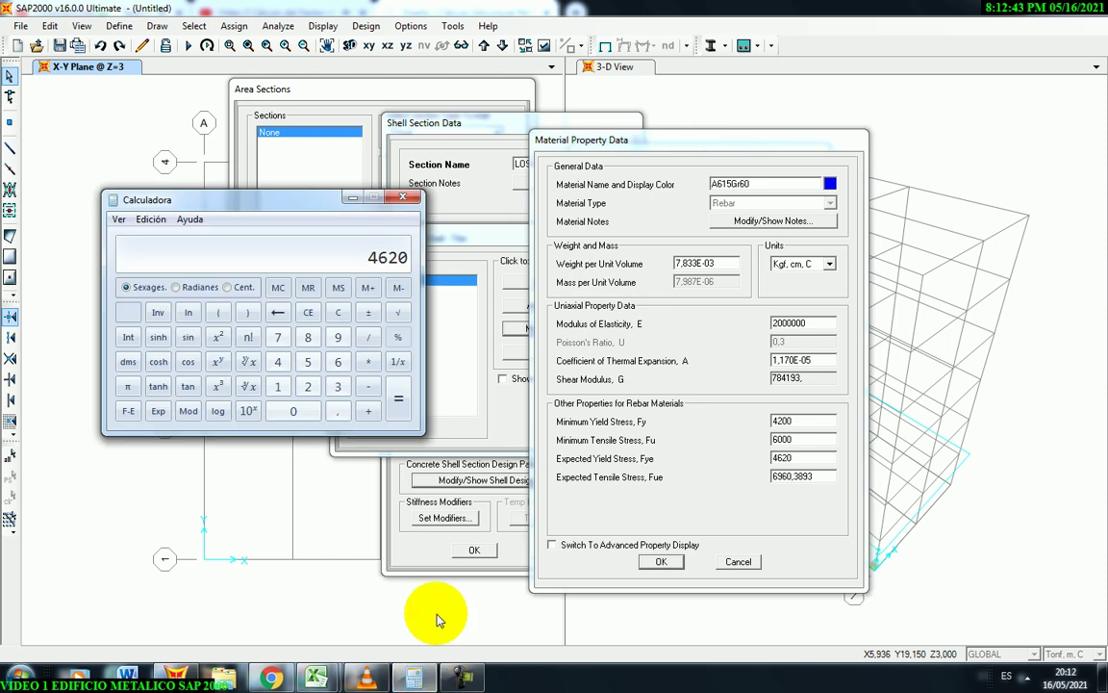
left_click(339, 315)
left_click(338, 362)
triple_click(300, 412)
left_click(368, 362)
left_click(278, 385)
left_click(330, 411)
left_click(278, 385)
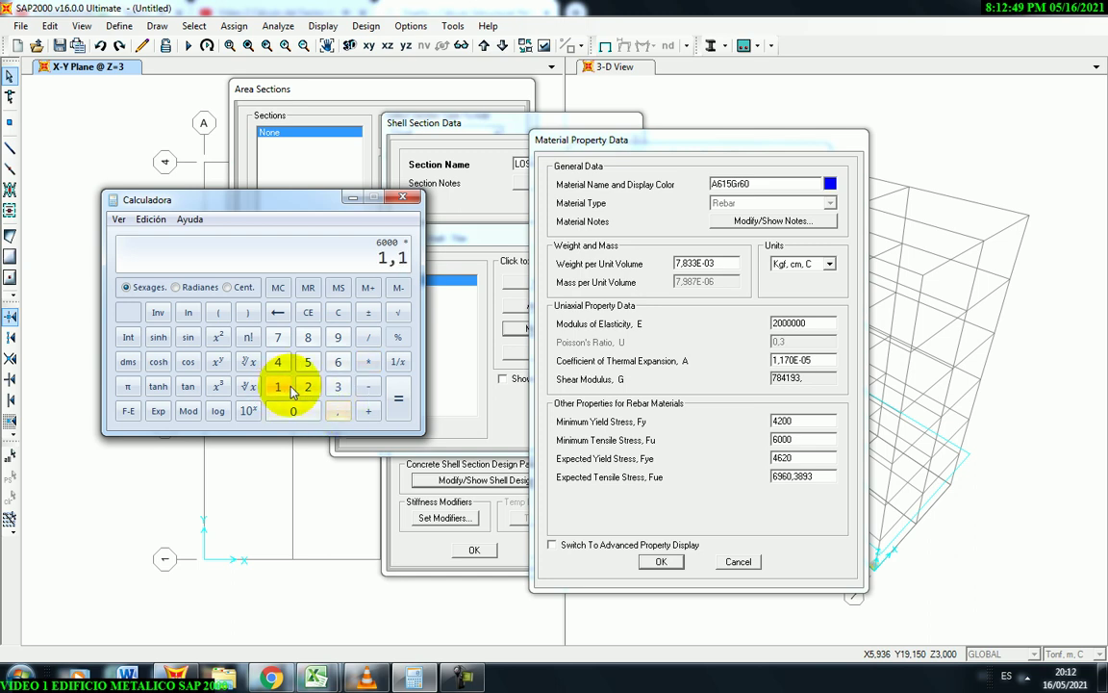
left_click(400, 413)
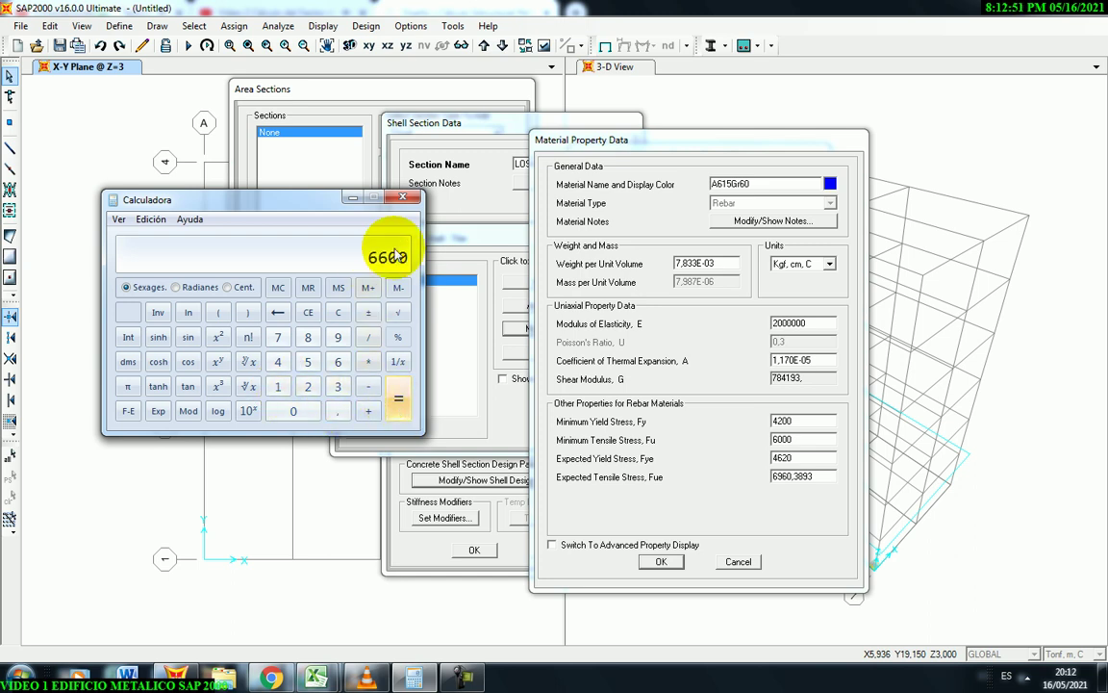
double_click(829, 478)
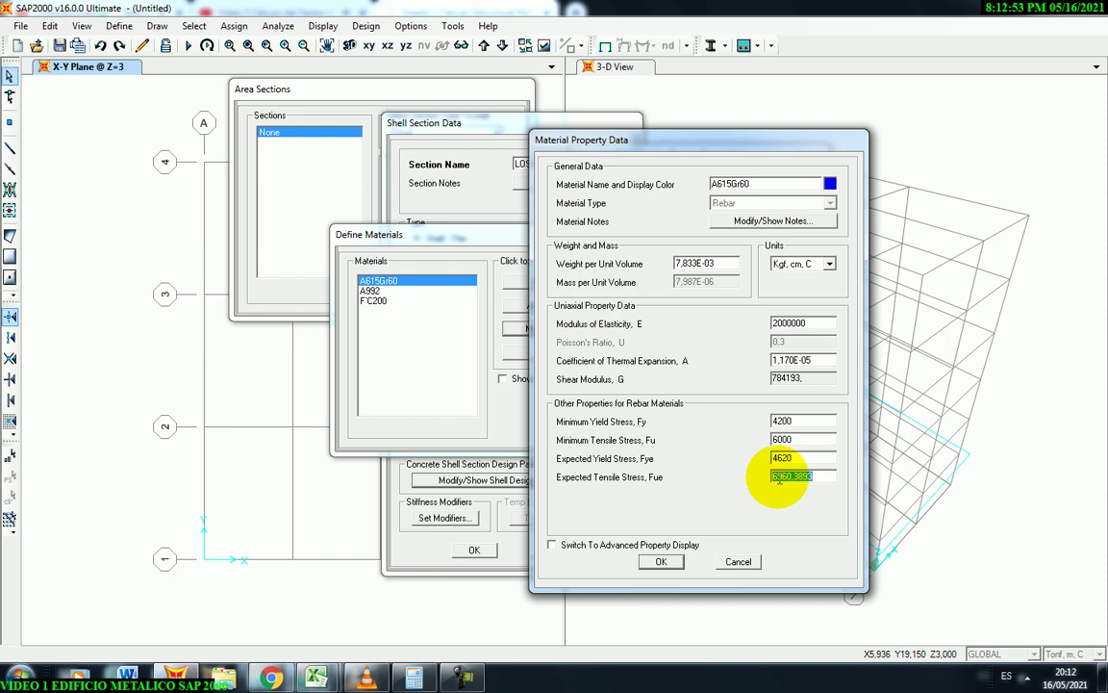
type("6600")
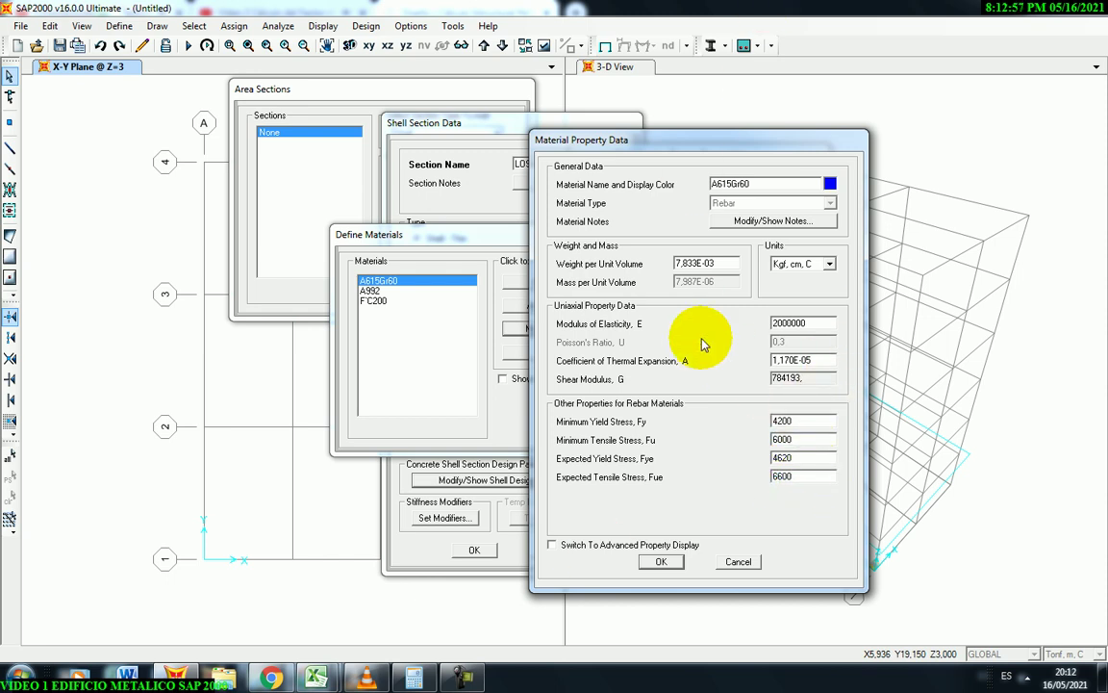
Review the A615Gr60 properties, accept them, and close the material definitions to return to the shell design parameters.
left_click_drag(681, 149, 652, 145)
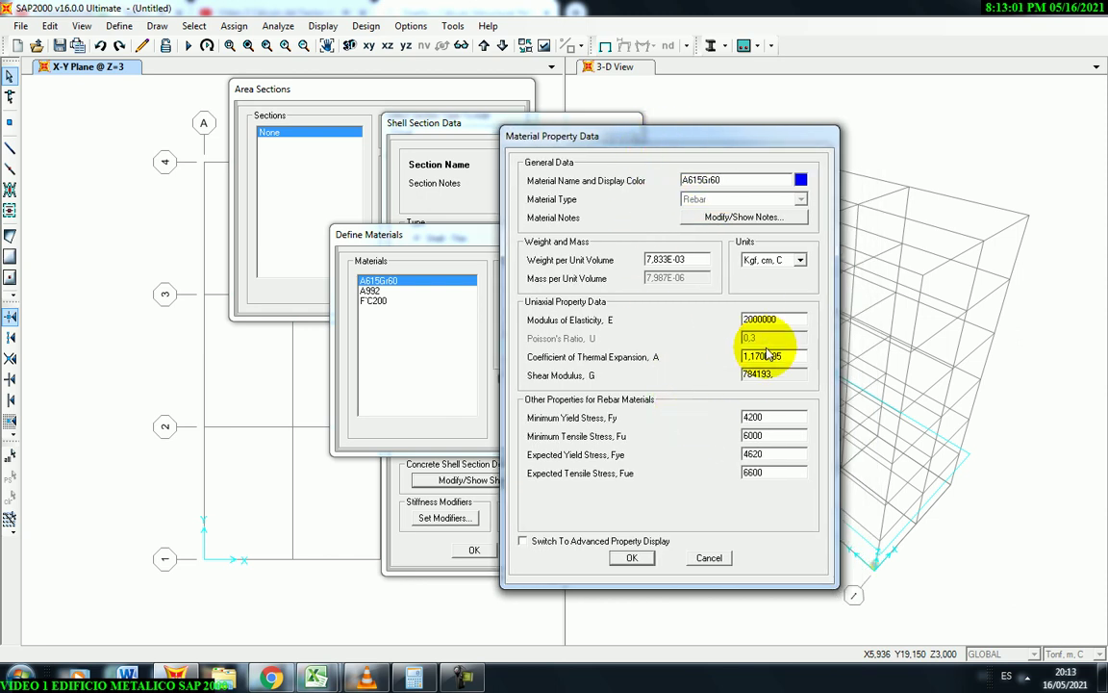
left_click_drag(744, 317, 754, 322)
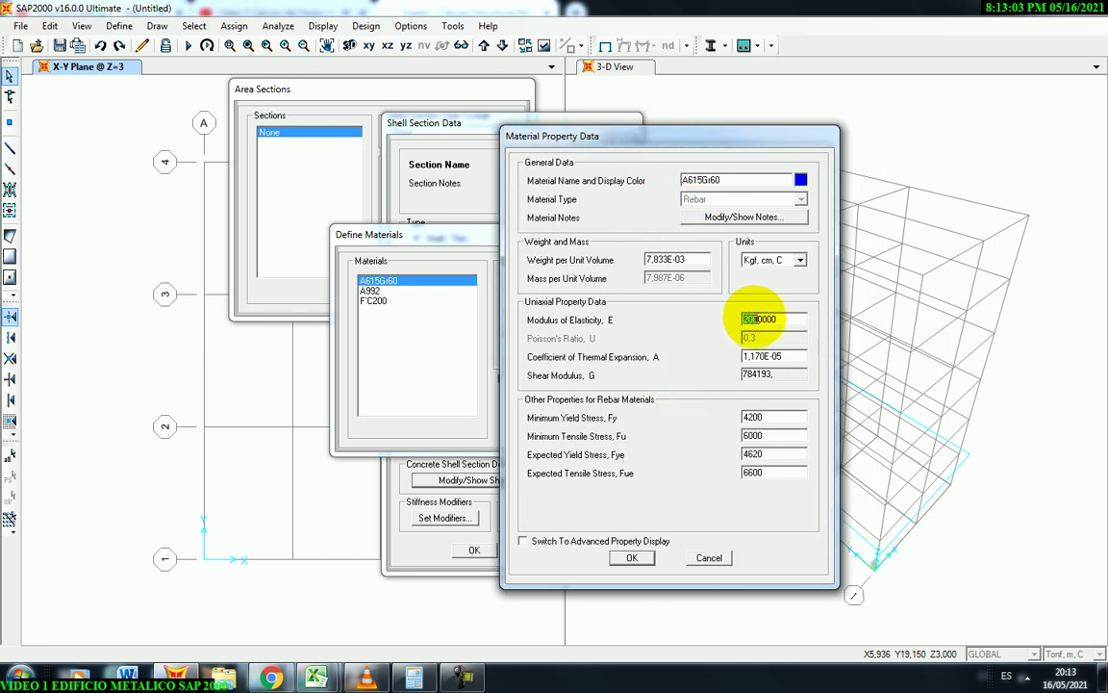
double_click(752, 472)
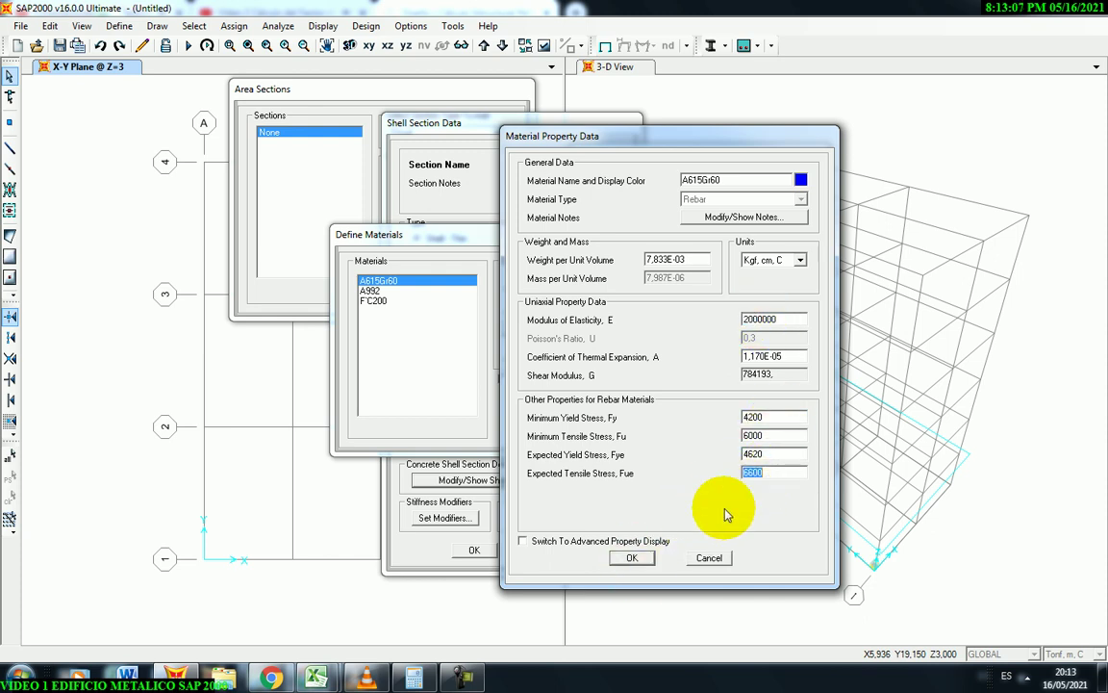
left_click(631, 558)
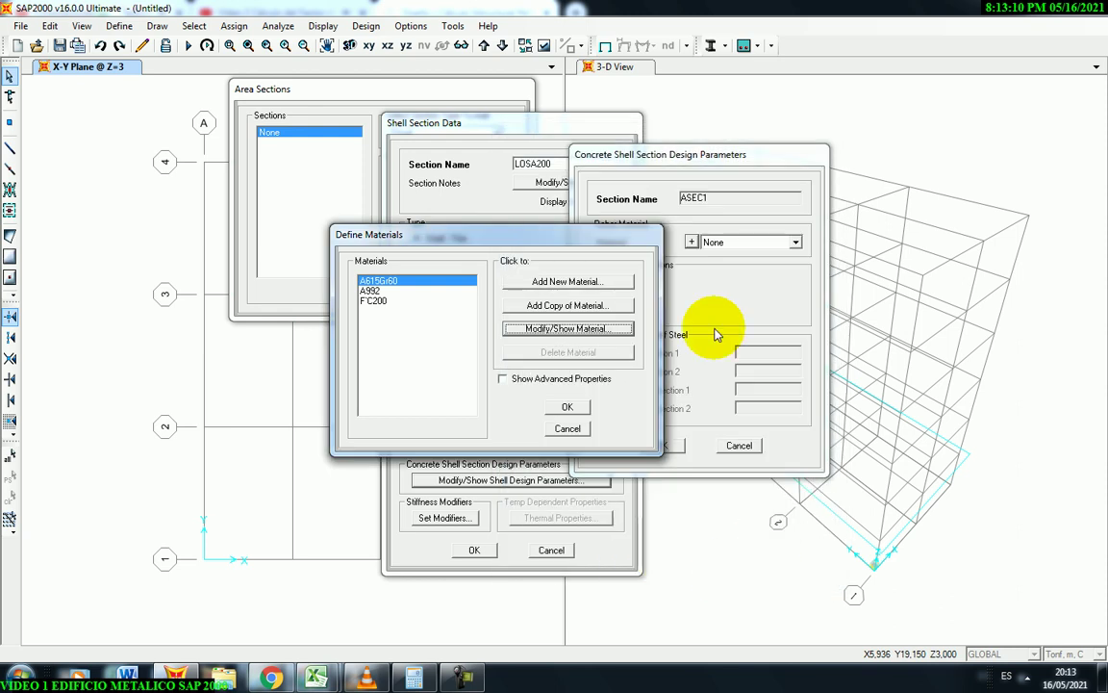
left_click(567, 407)
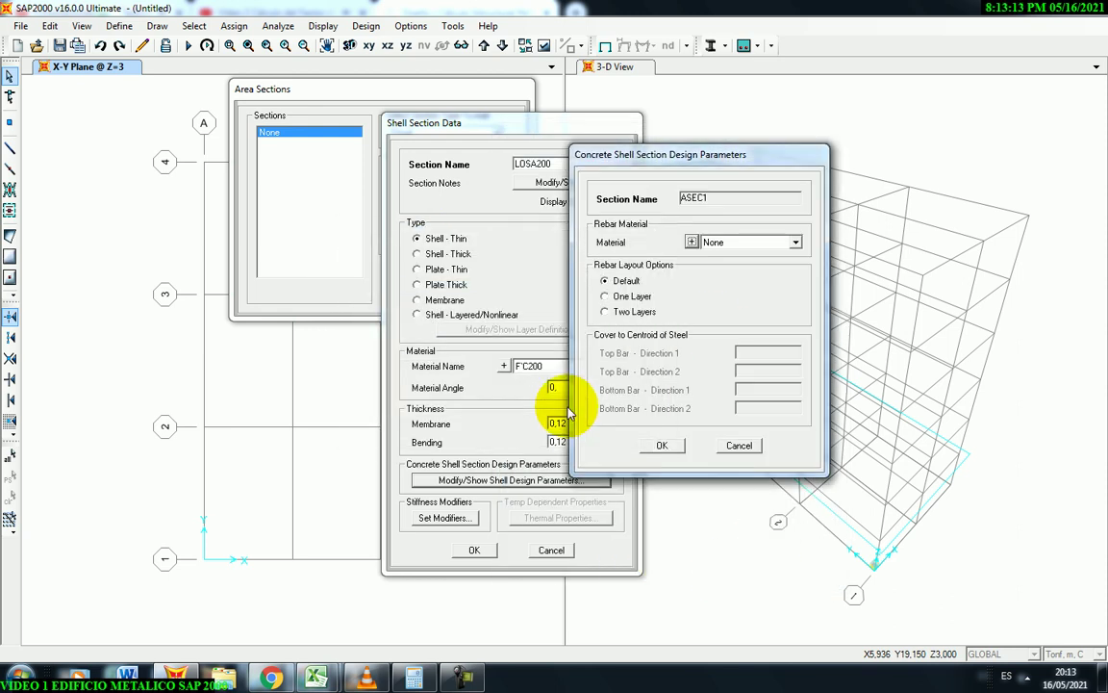
Assign A615Gr60 as the shell's rebar material and choose the Two Layers rebar layout.
left_click(795, 243)
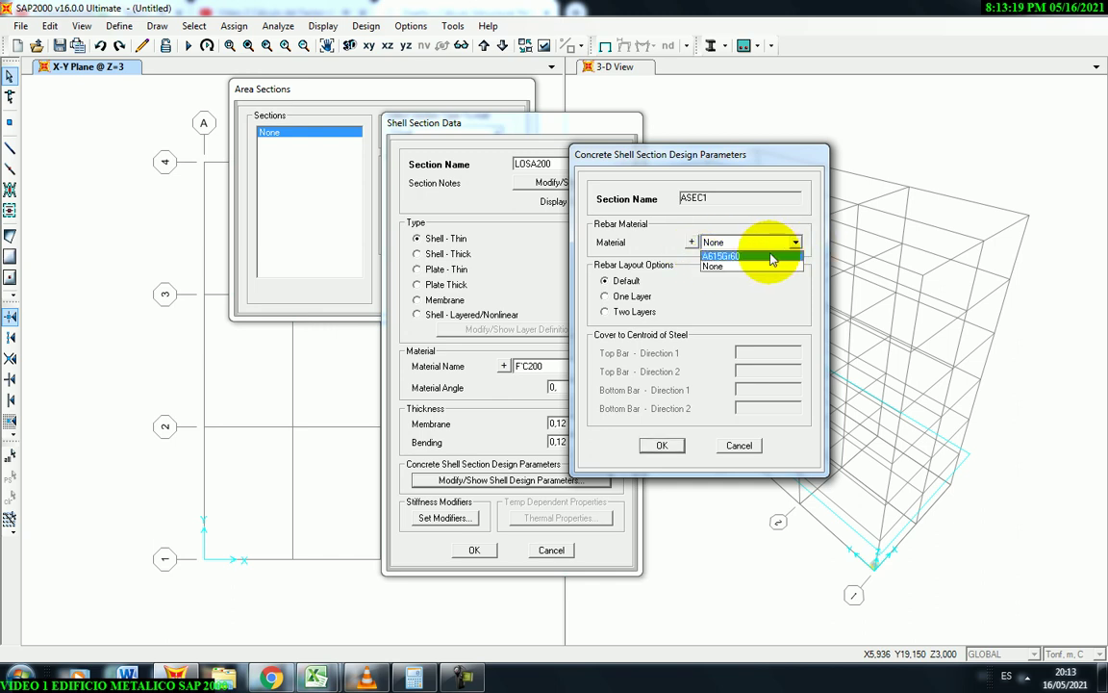
left_click(771, 258)
left_click_drag(598, 156, 562, 146)
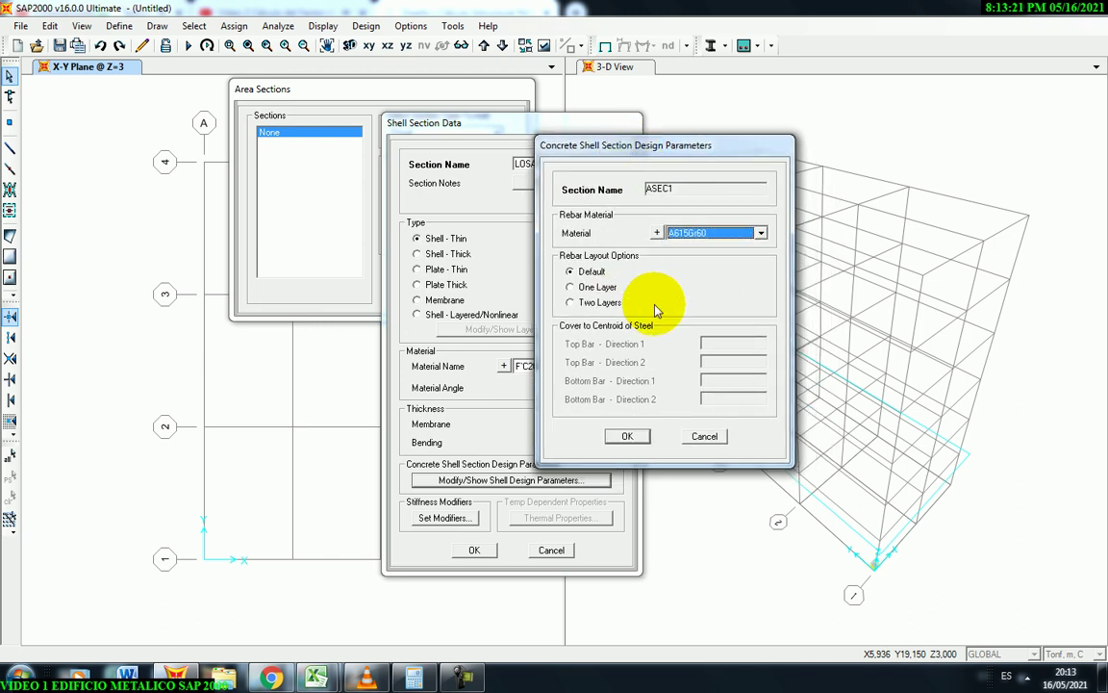
left_click(573, 304)
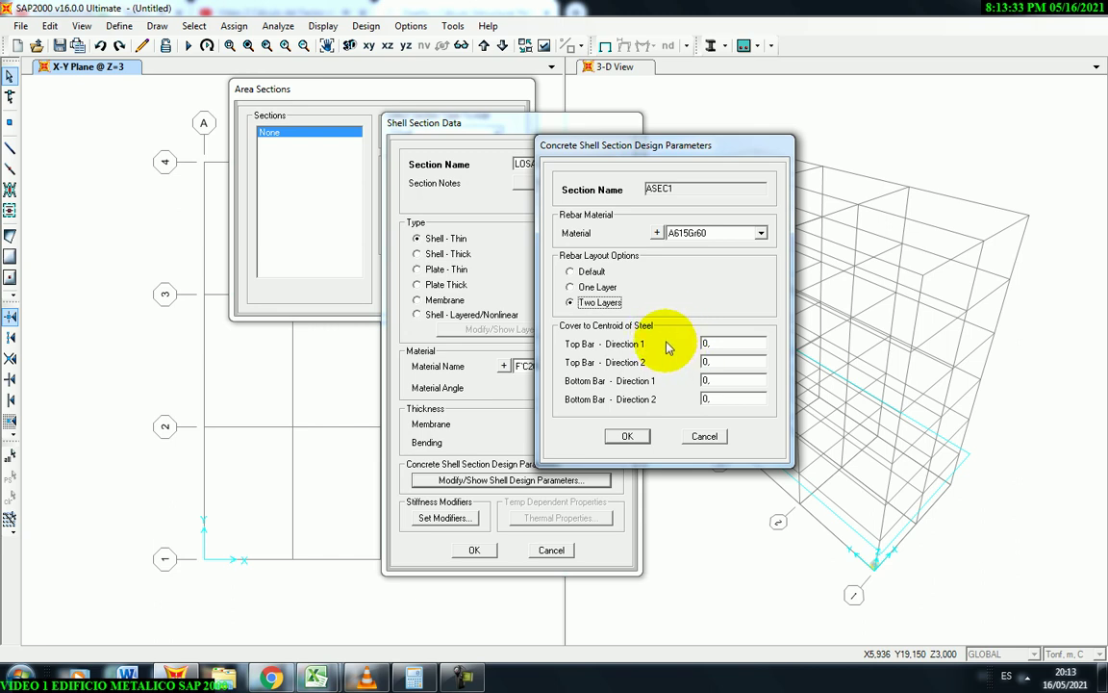
Set the cover to centroid of steel to 0,025 for the top and bottom bars in both directions.
left_click_drag(604, 161, 580, 160)
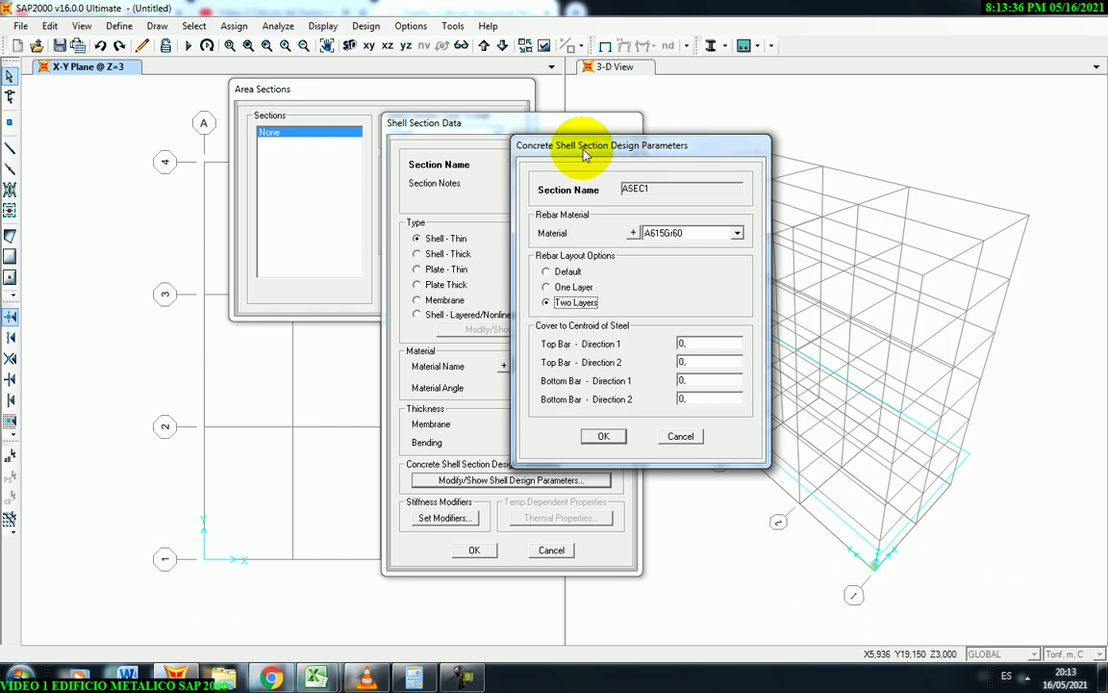
double_click(700, 343)
type("025")
double_click(697, 360)
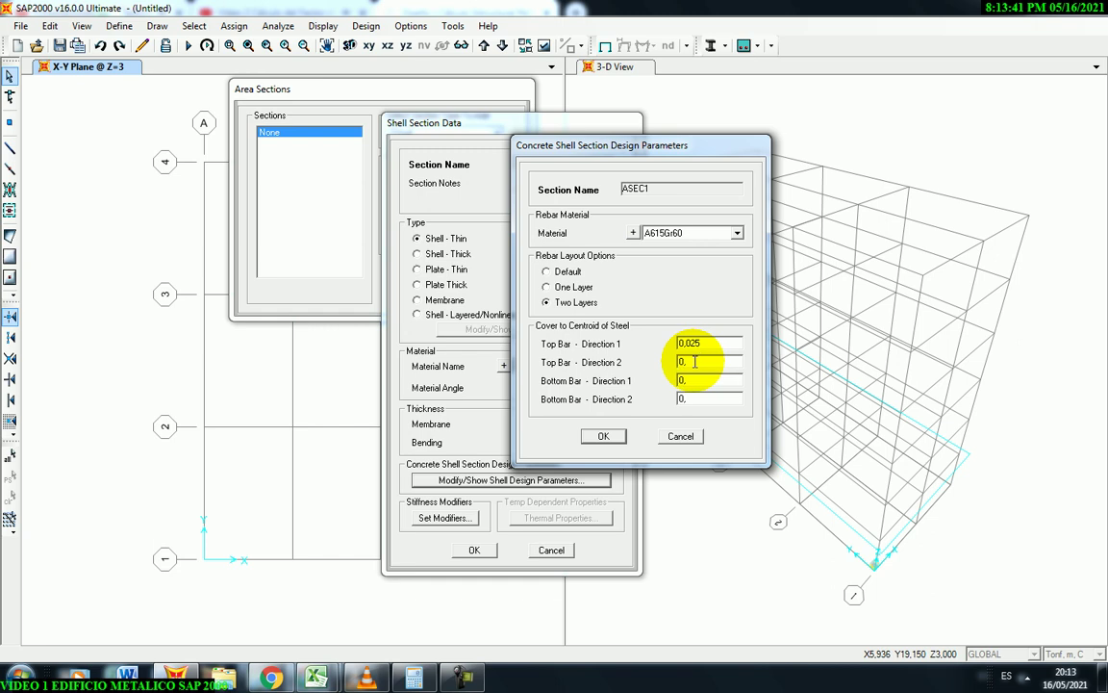
type("025")
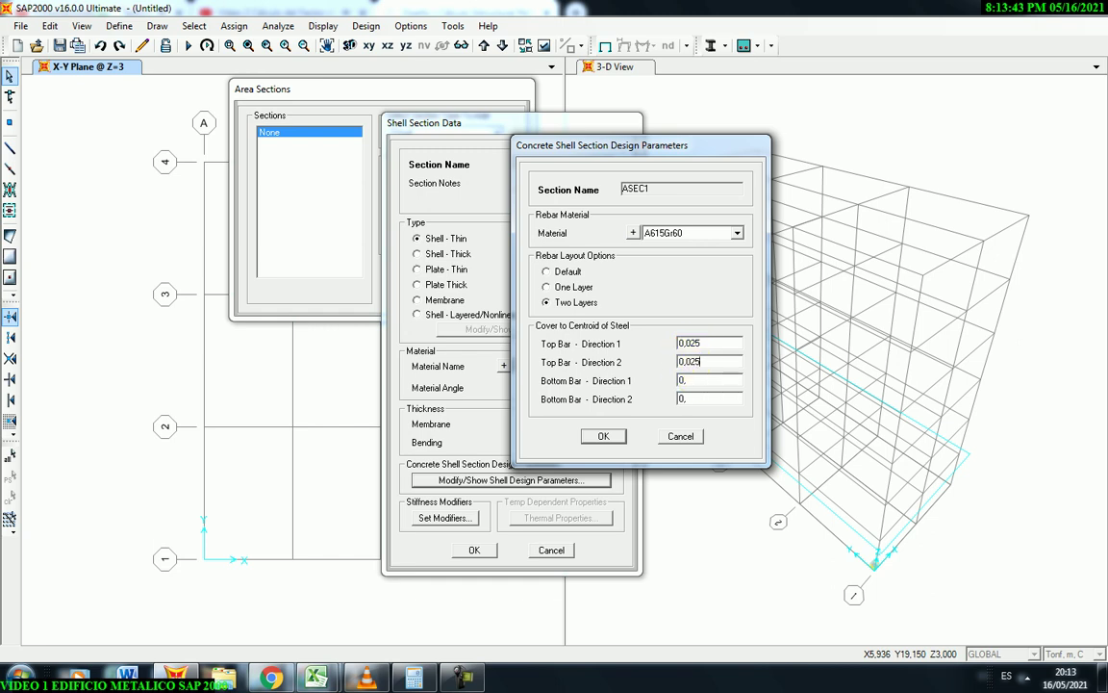
double_click(699, 382)
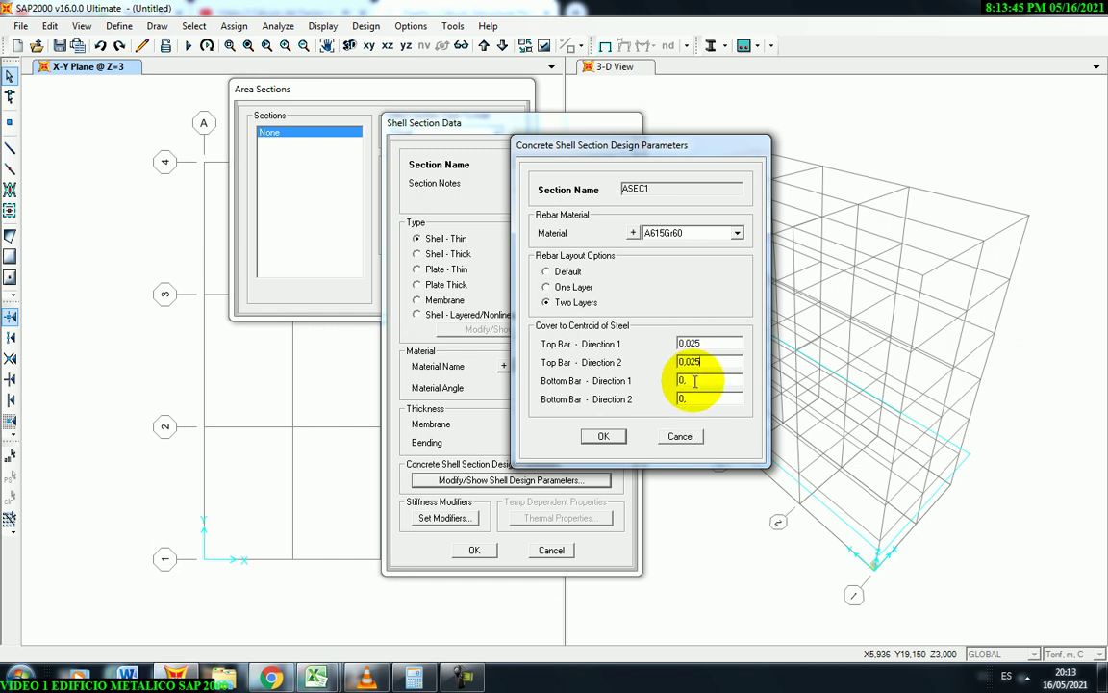
left_click(698, 381)
type("0")
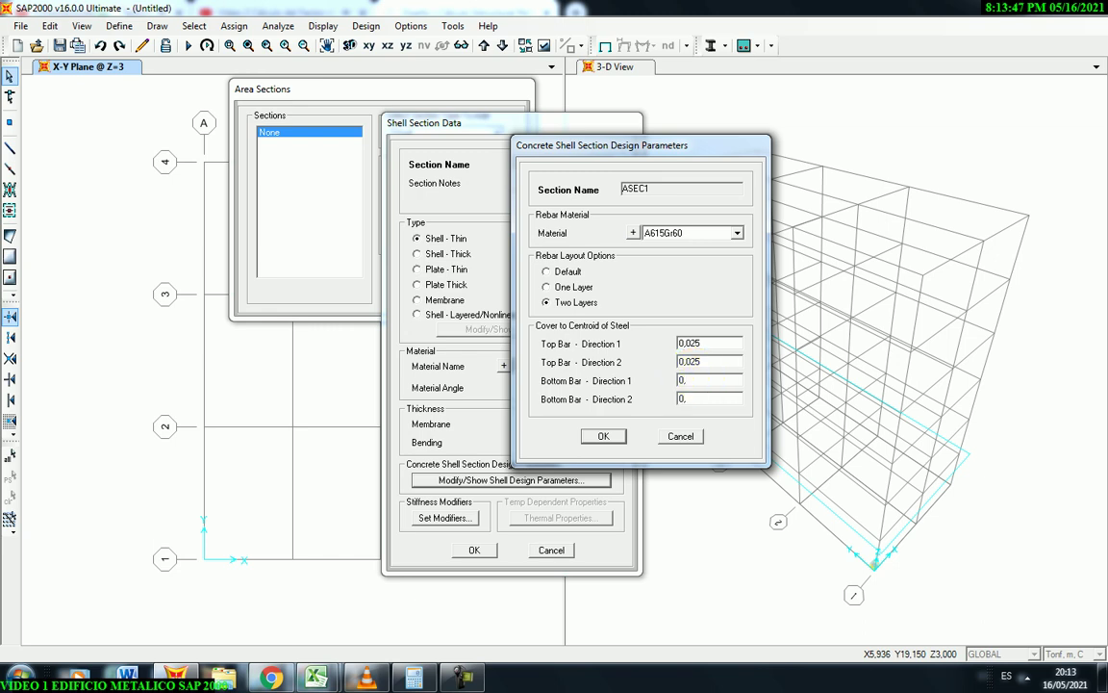
type("25")
double_click(699, 398)
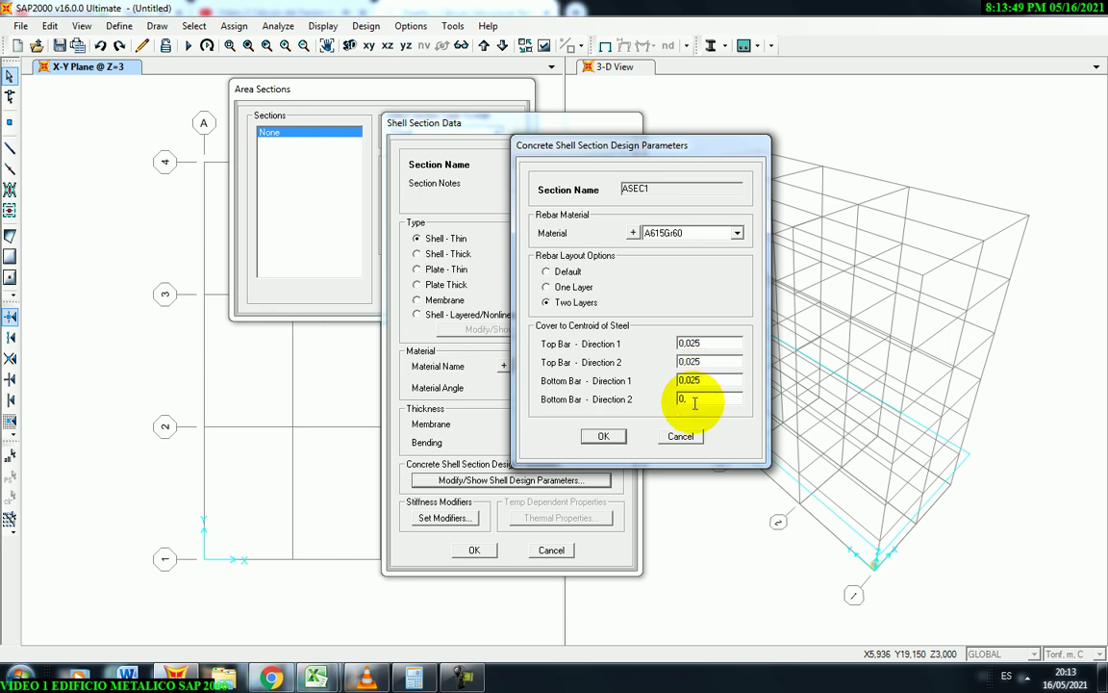
type("025")
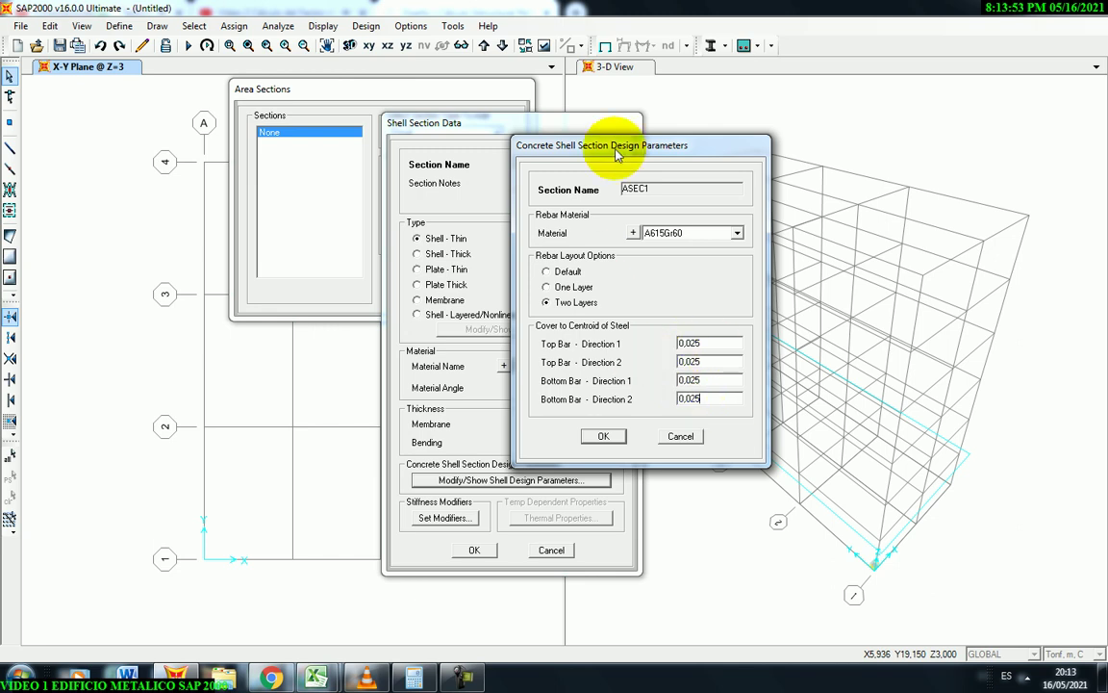
Accept the concrete shell design parameters and save the LOSA200 shell section.
left_click_drag(617, 151, 600, 154)
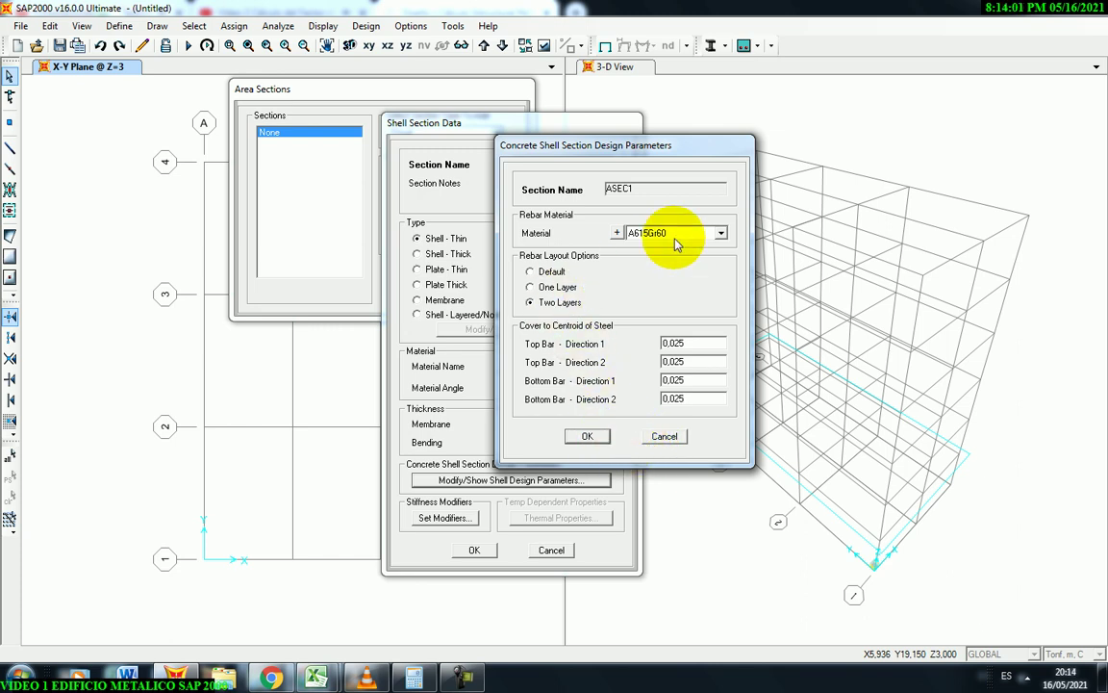
left_click(589, 437)
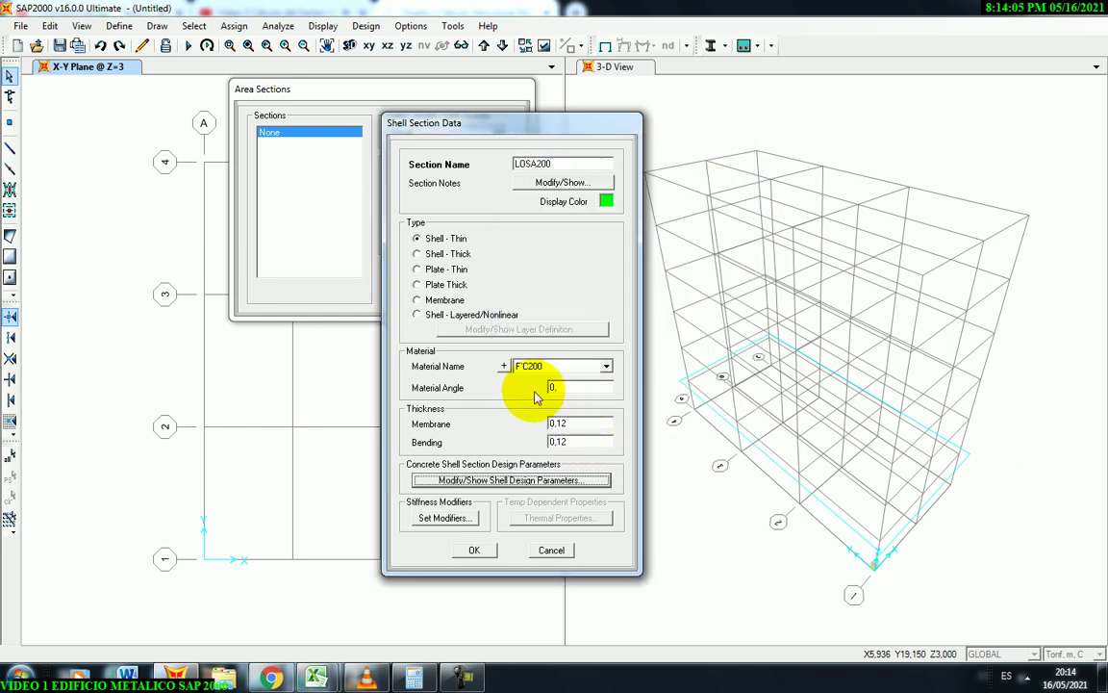
left_click(474, 551)
Reopen the LOSA200 section to check its shell type, material and thickness, and return to the area section list.
left_click_drag(322, 90, 325, 93)
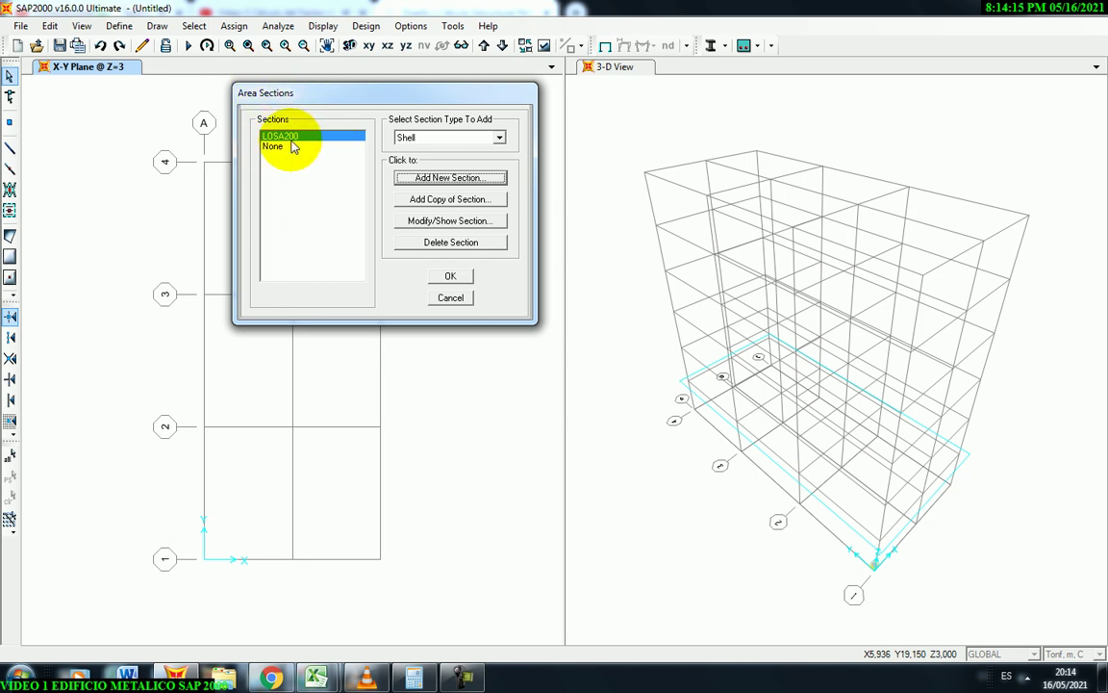
left_click(423, 223)
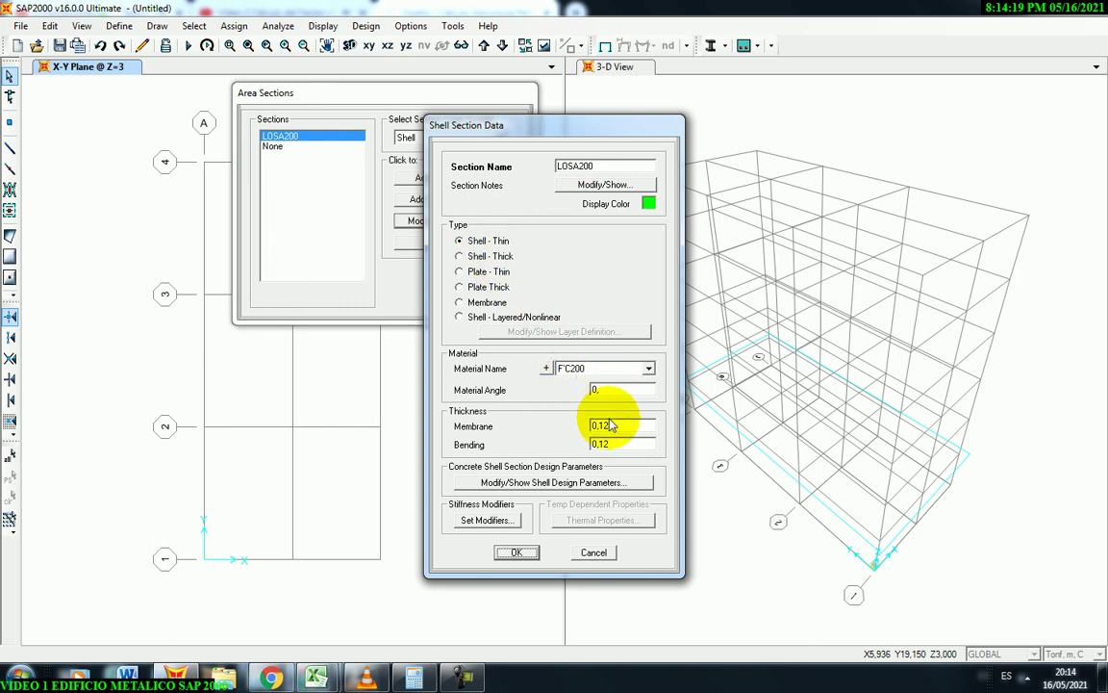
left_click(527, 556)
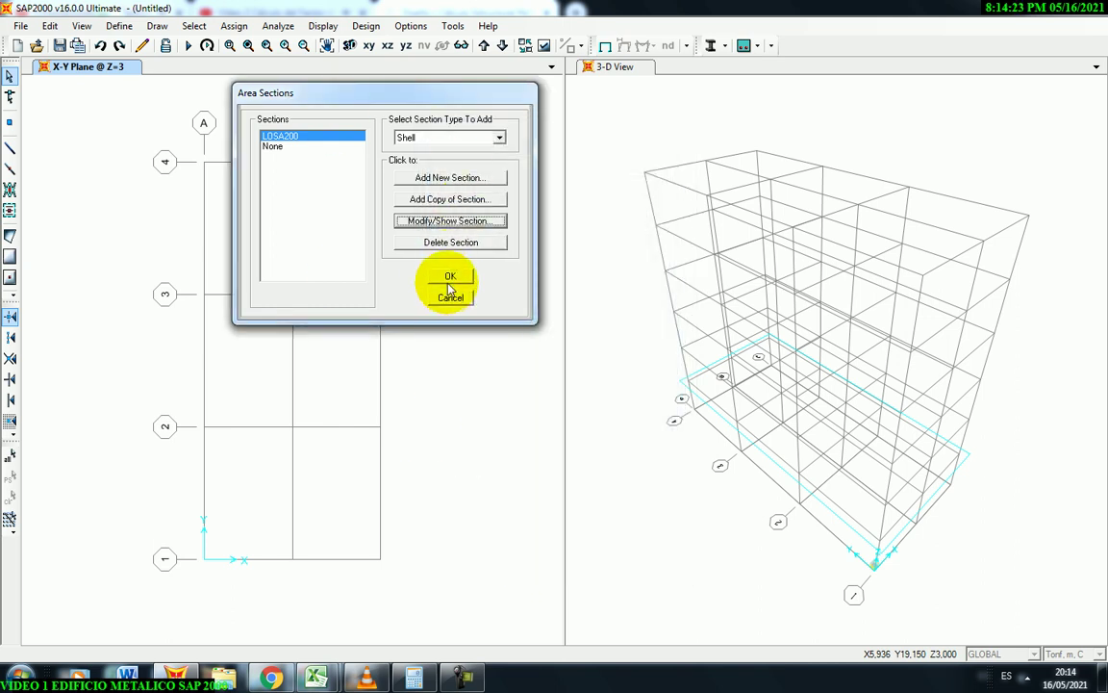
left_click_drag(351, 100, 331, 112)
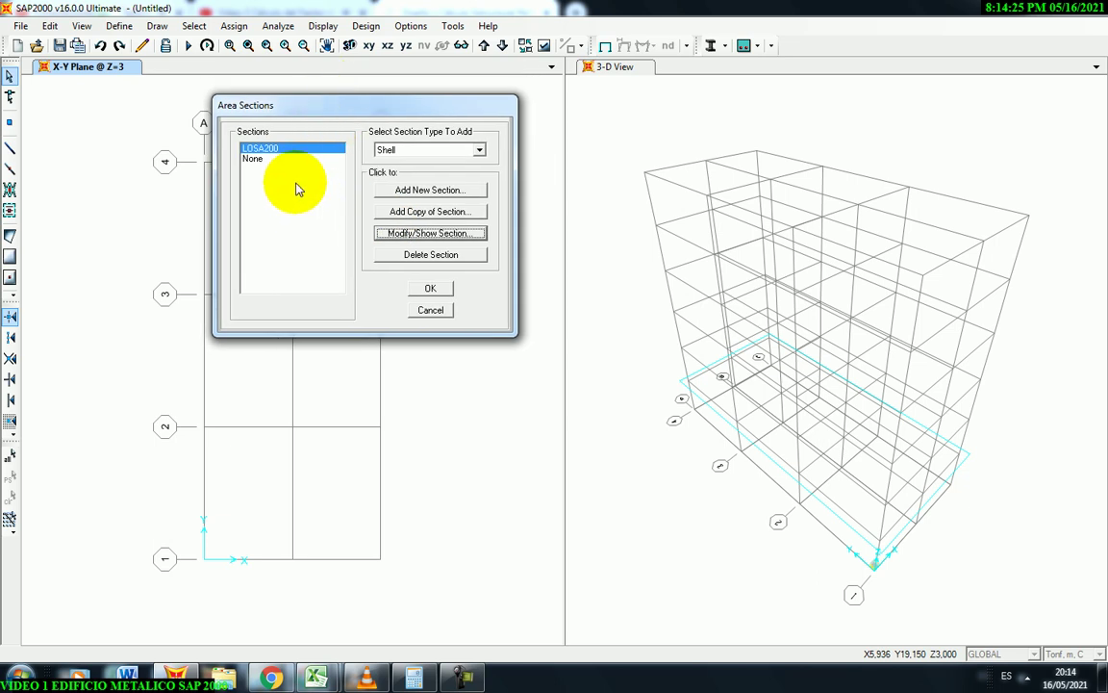
Accept the area sections and save the model as EDIFICIO METALICO A in the SAP 2000 EJERCICIOS folder under Documents.
left_click(431, 290)
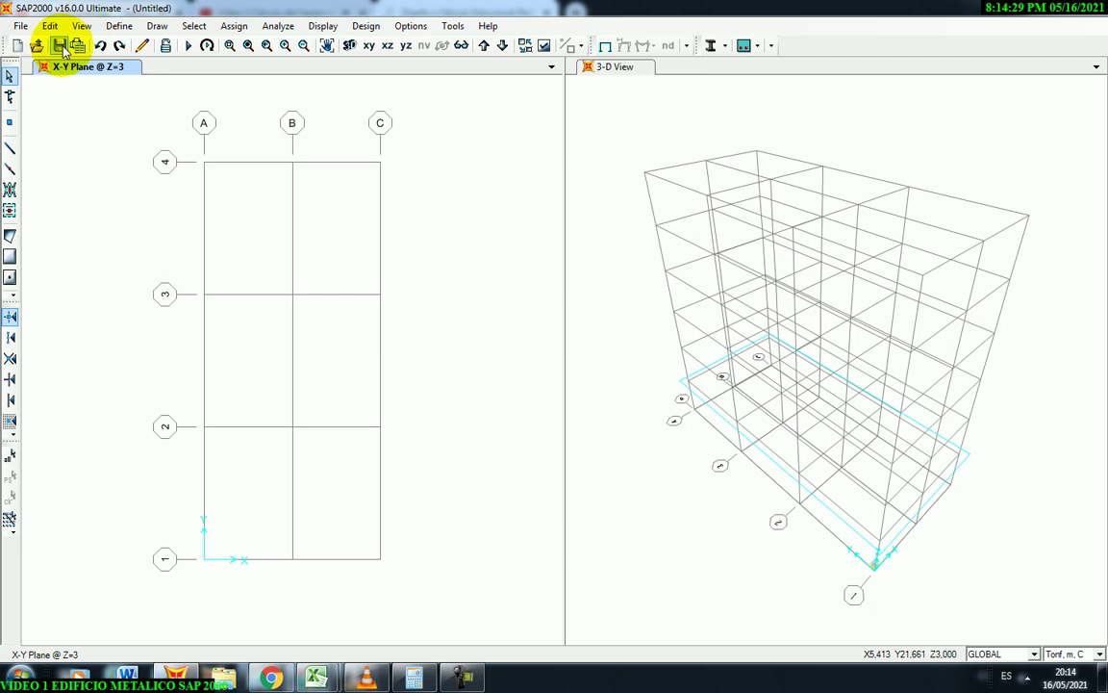
left_click(60, 45)
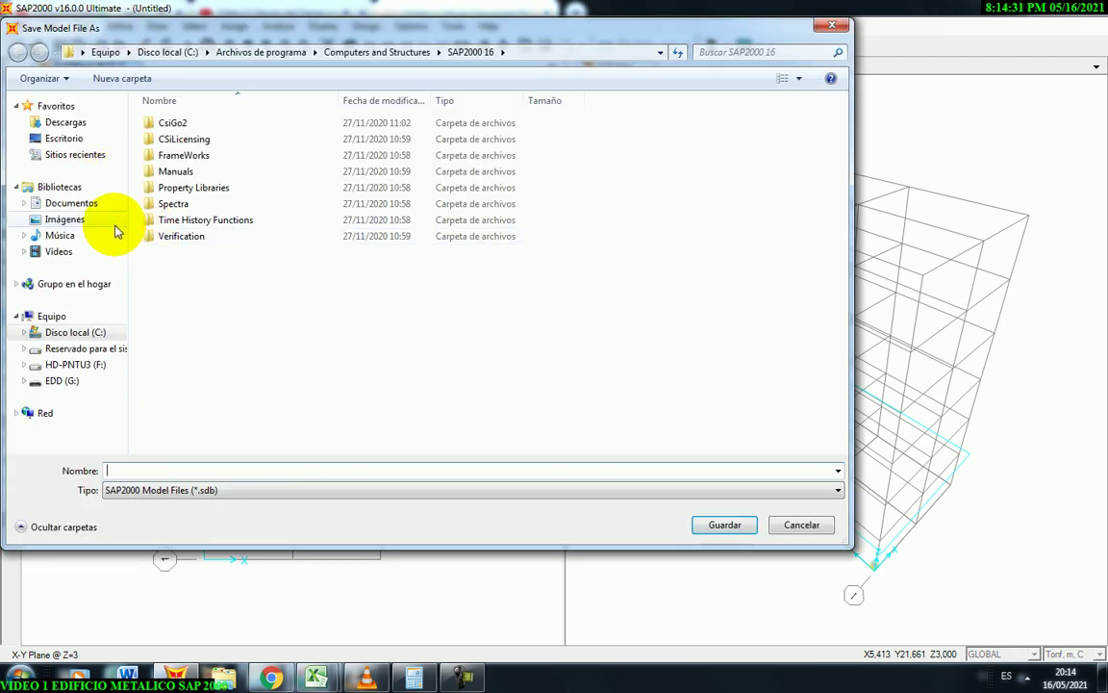
left_click(72, 203)
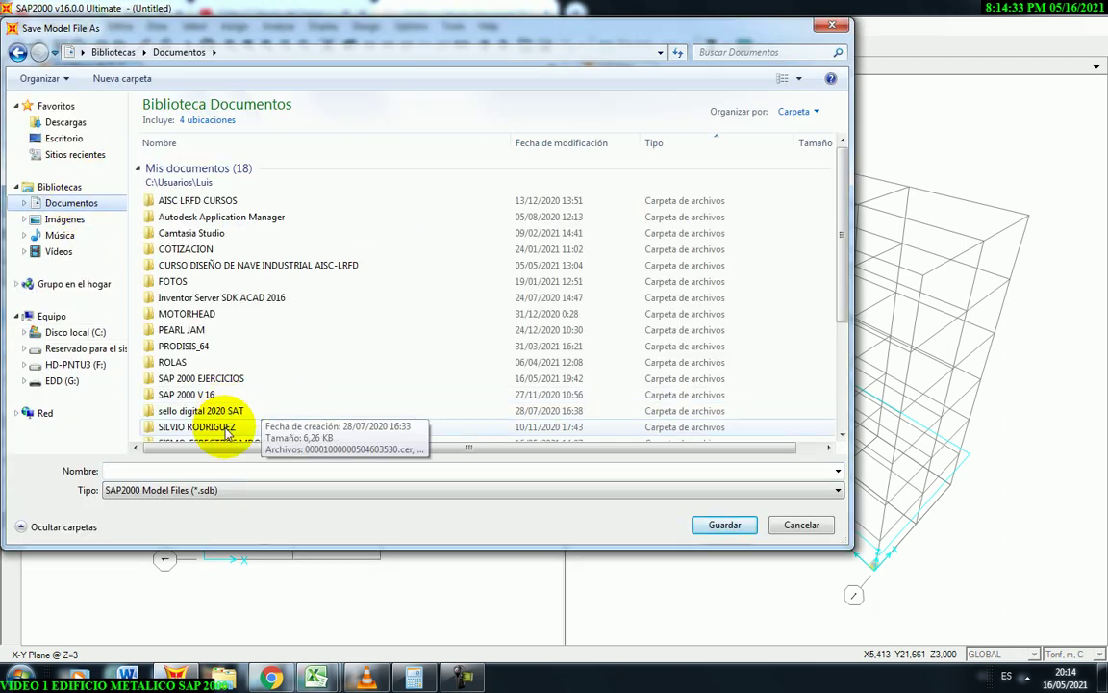
double_click(219, 379)
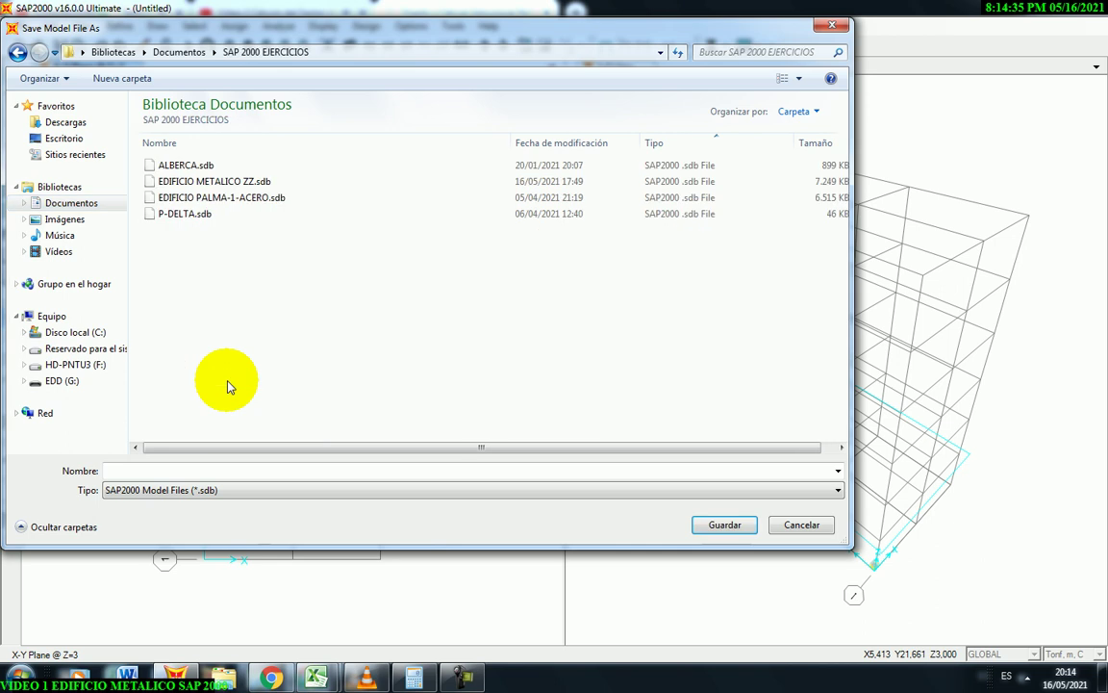
left_click(195, 469)
type("EDIFICI")
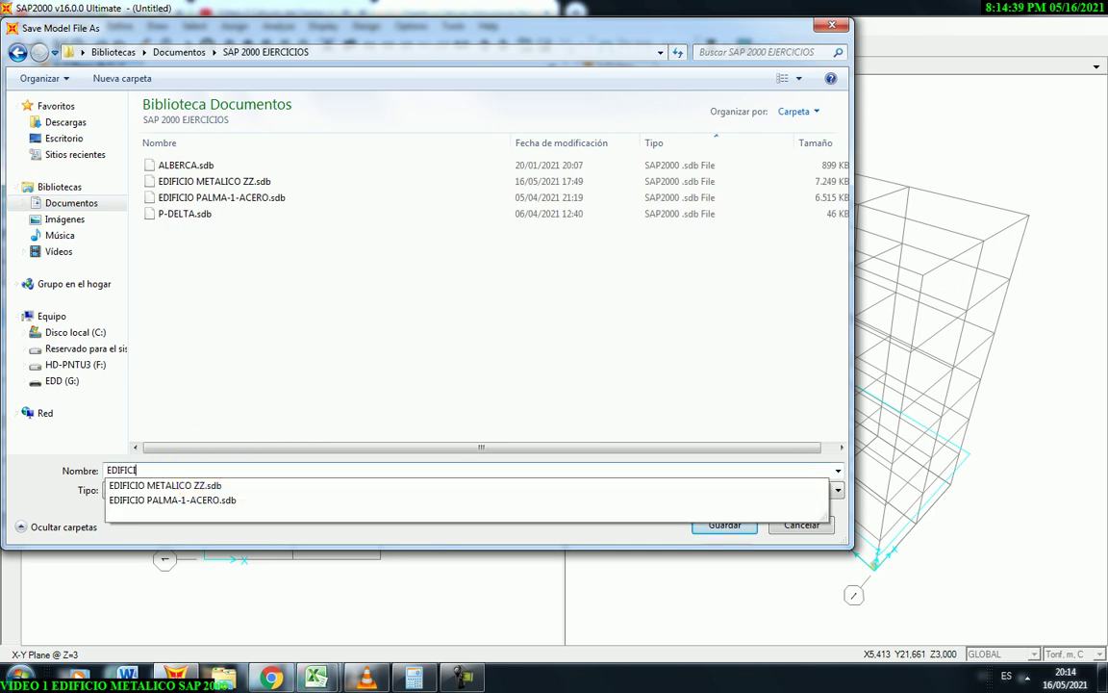
type("O METAL")
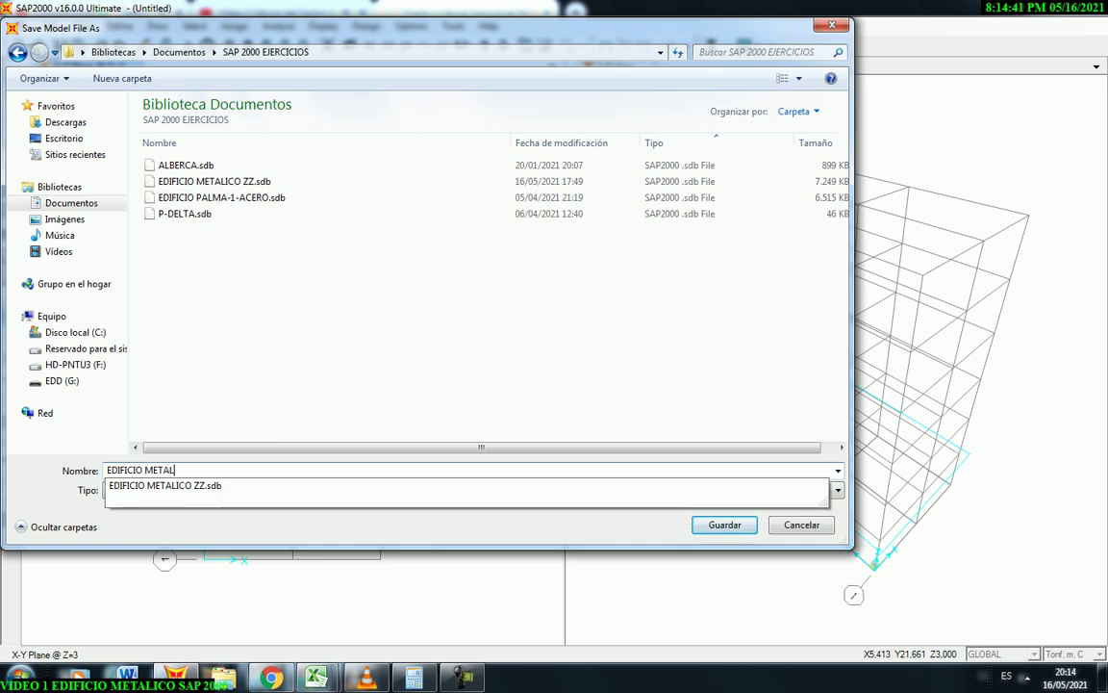
type("ICO A")
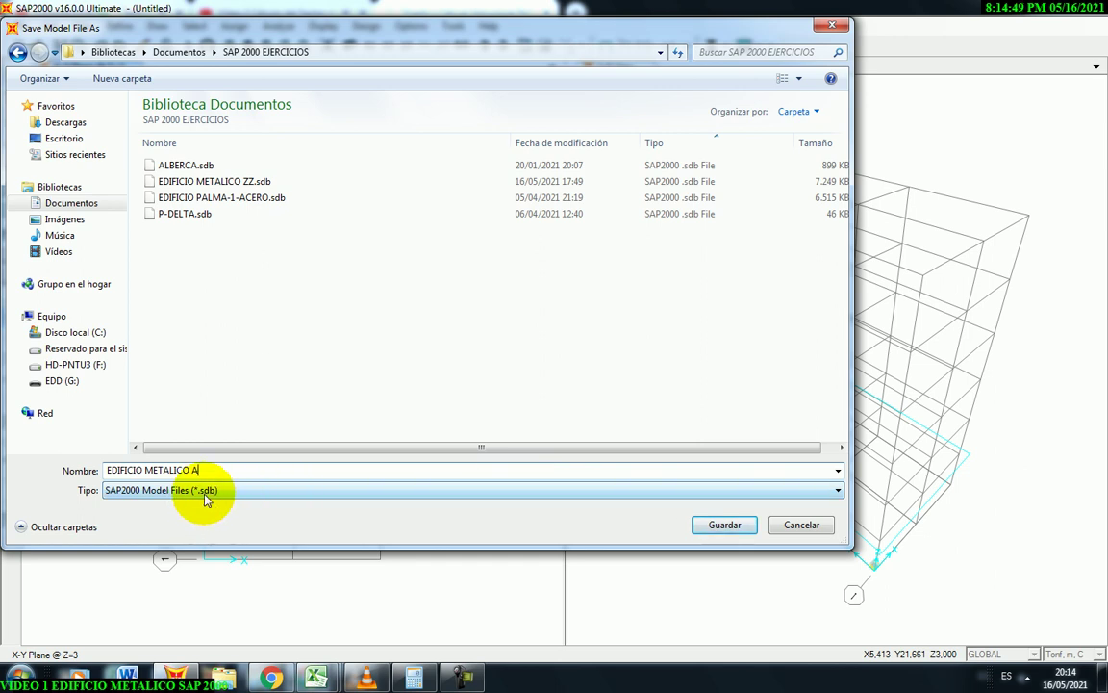
left_click(725, 527)
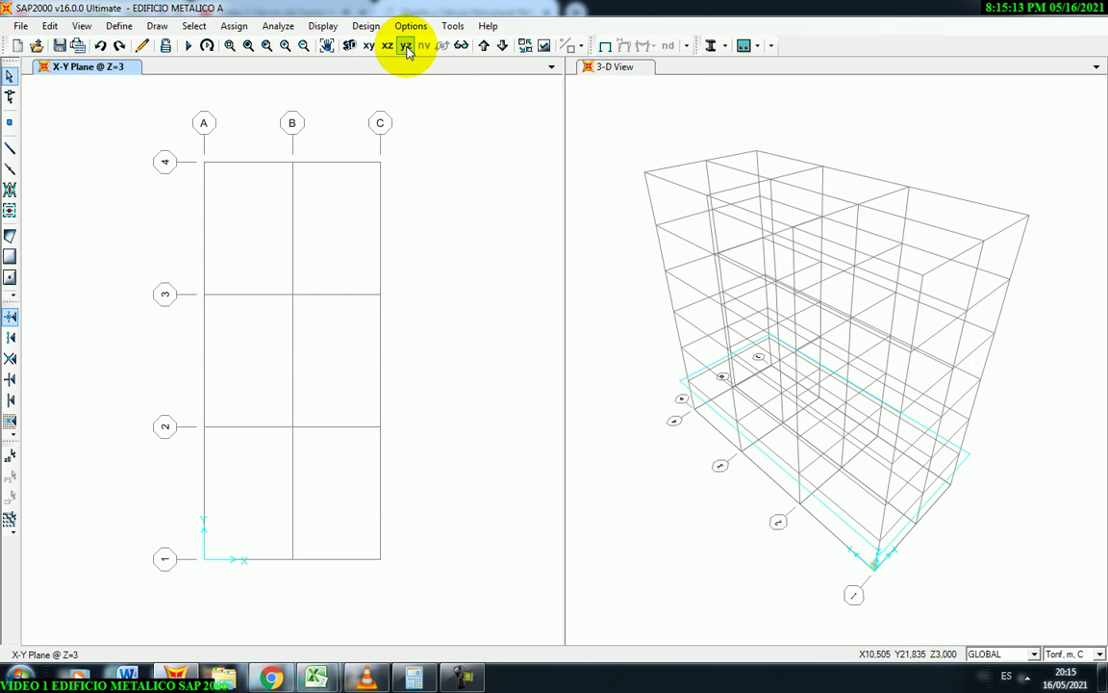
Replace the plan view with the Y-Z elevation of grid A at X=0.
left_click(406, 46)
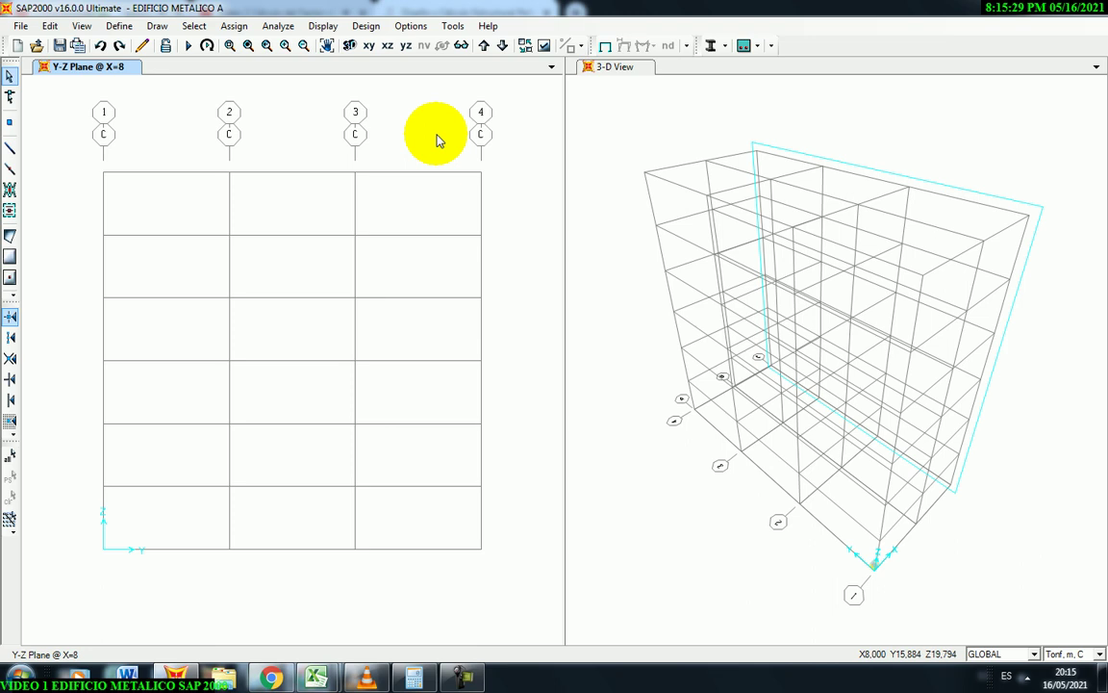
left_click(485, 51)
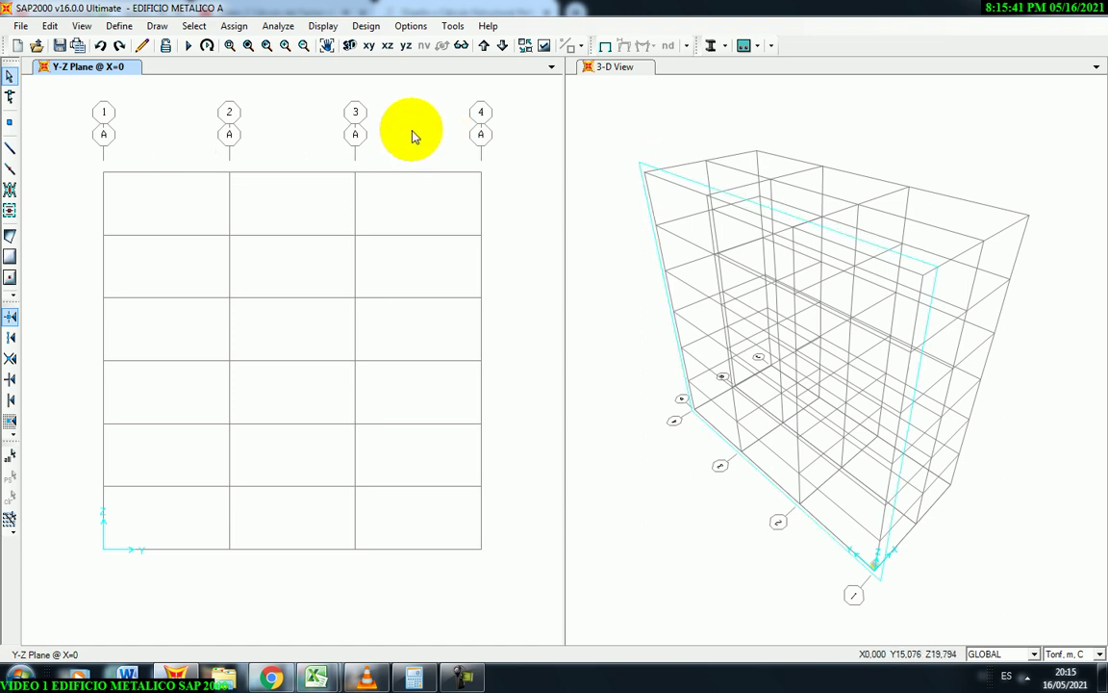
left_click(485, 47)
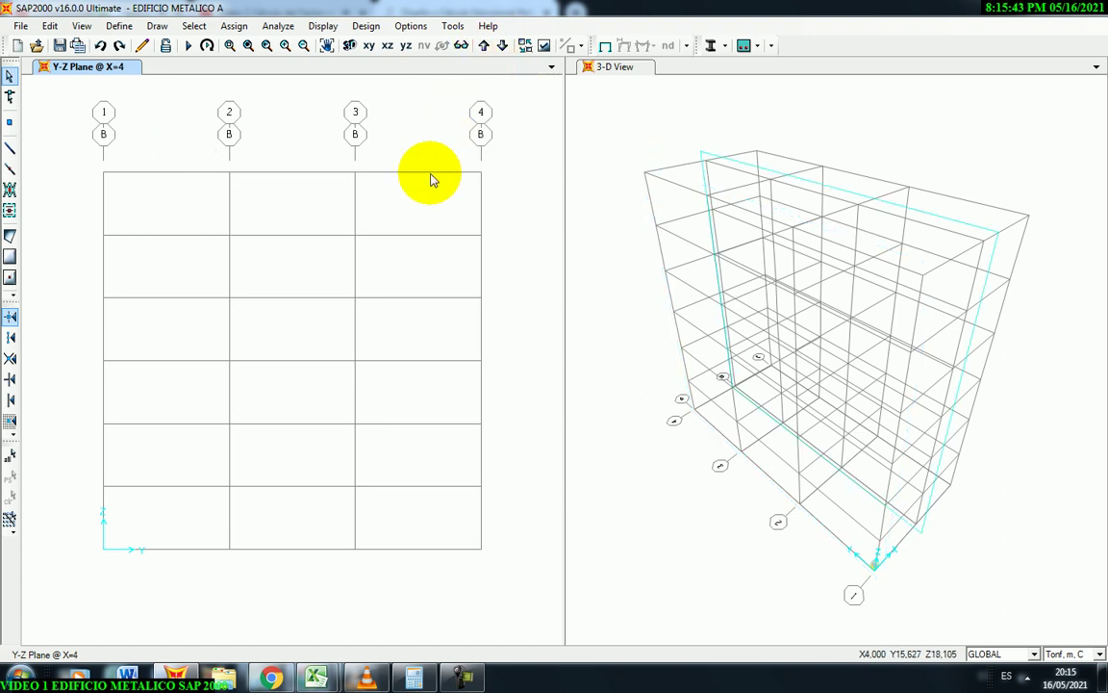
left_click(502, 47)
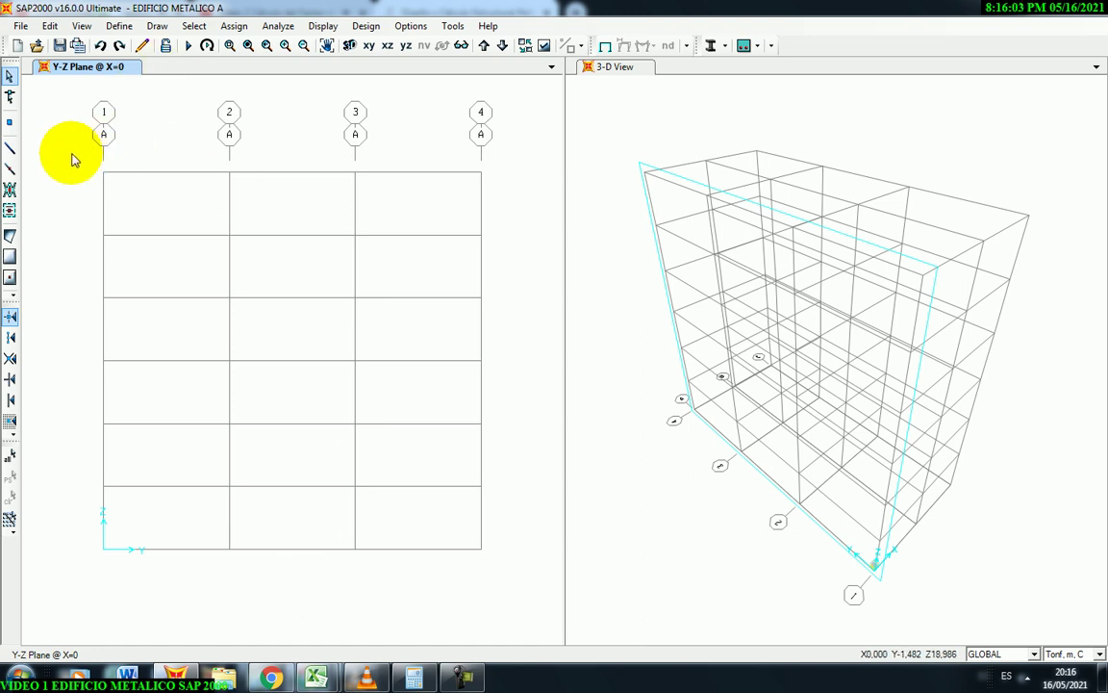
Draw straight W14X109 columns storey by storey along grid line 1 of elevation A, from the base up to Z=18.
left_click(11, 151)
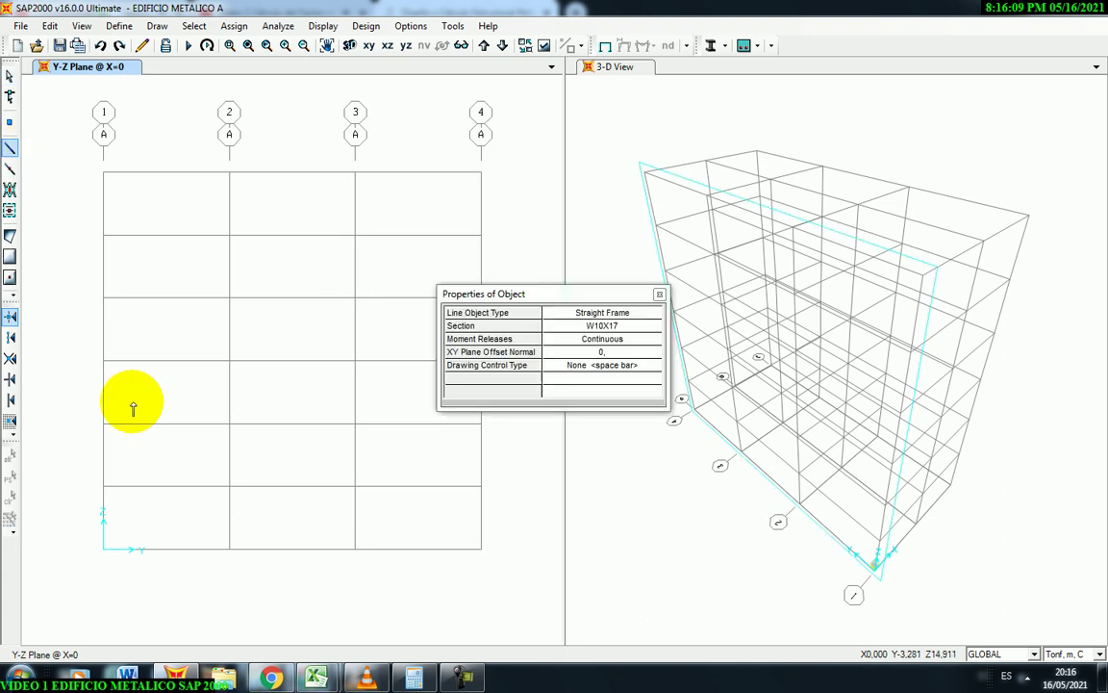
left_click(621, 328)
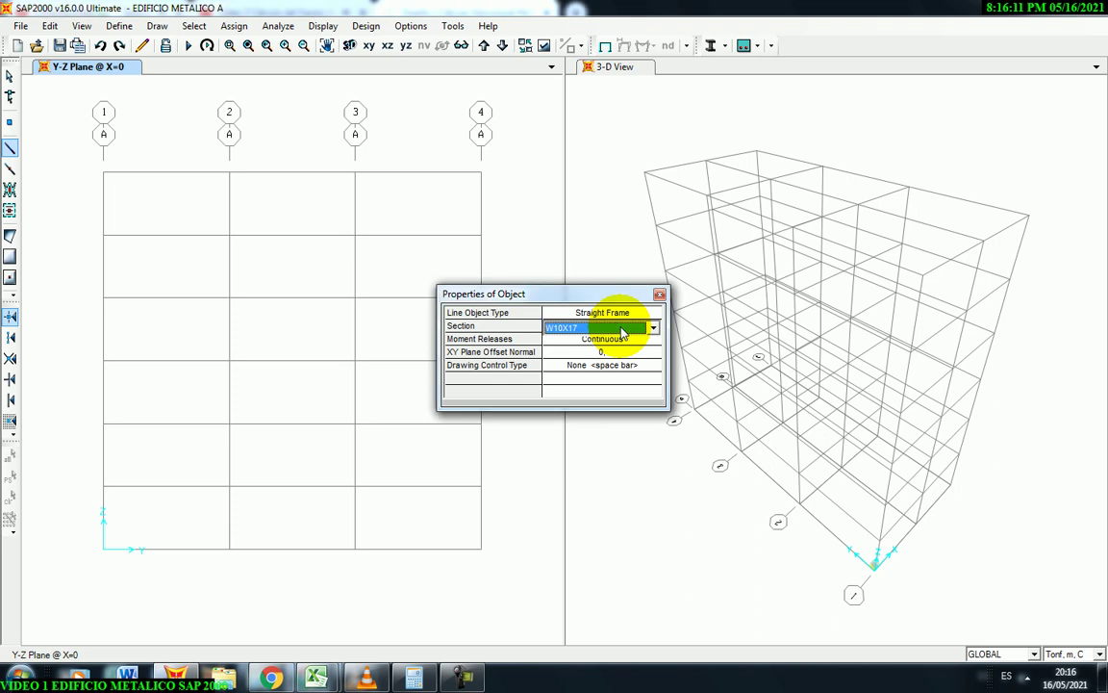
left_click(653, 327)
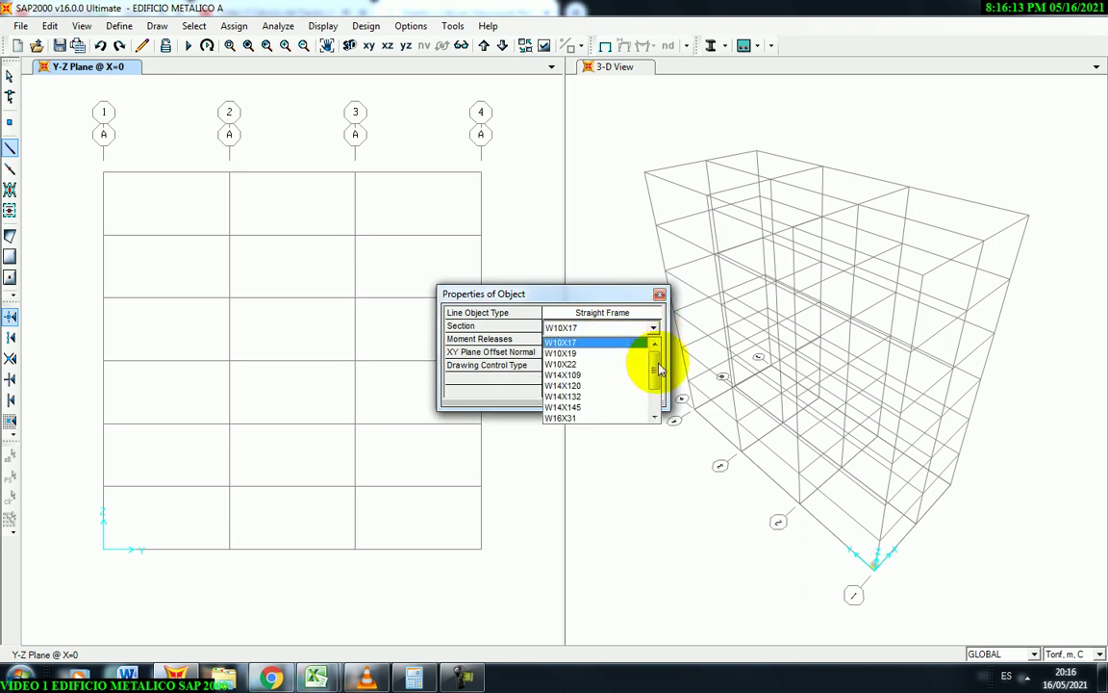
left_click(577, 377)
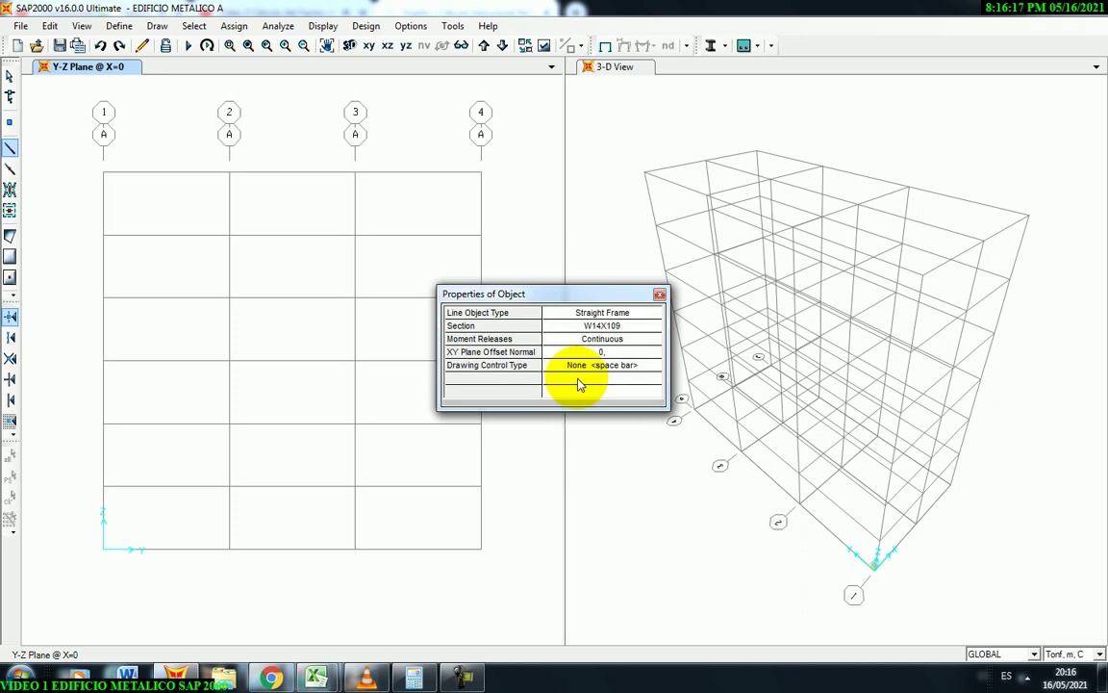
left_click_drag(574, 300, 638, 428)
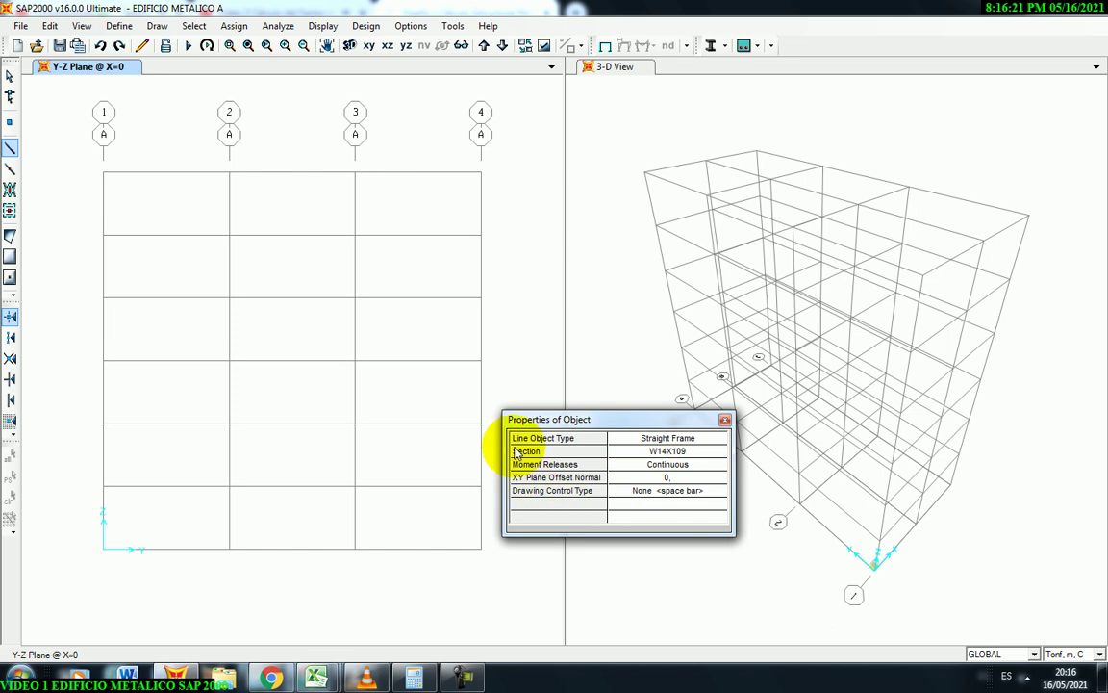
left_click(103, 548)
left_click(104, 486)
left_click(103, 423)
left_click(104, 361)
left_click(104, 298)
left_click(104, 235)
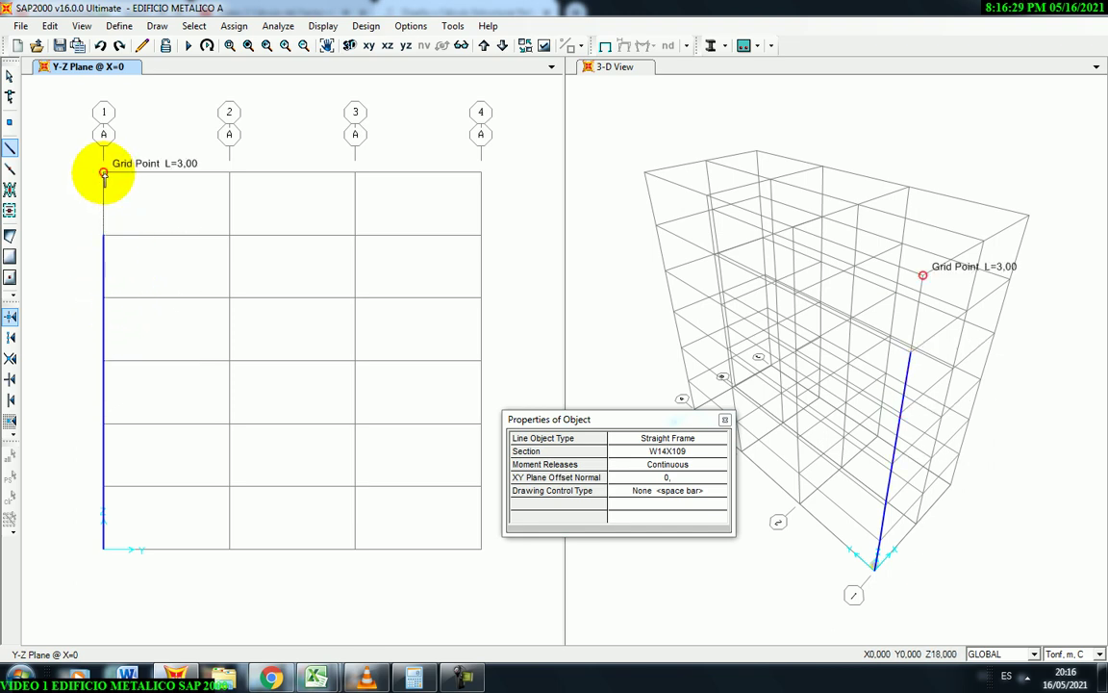
double_click(104, 173)
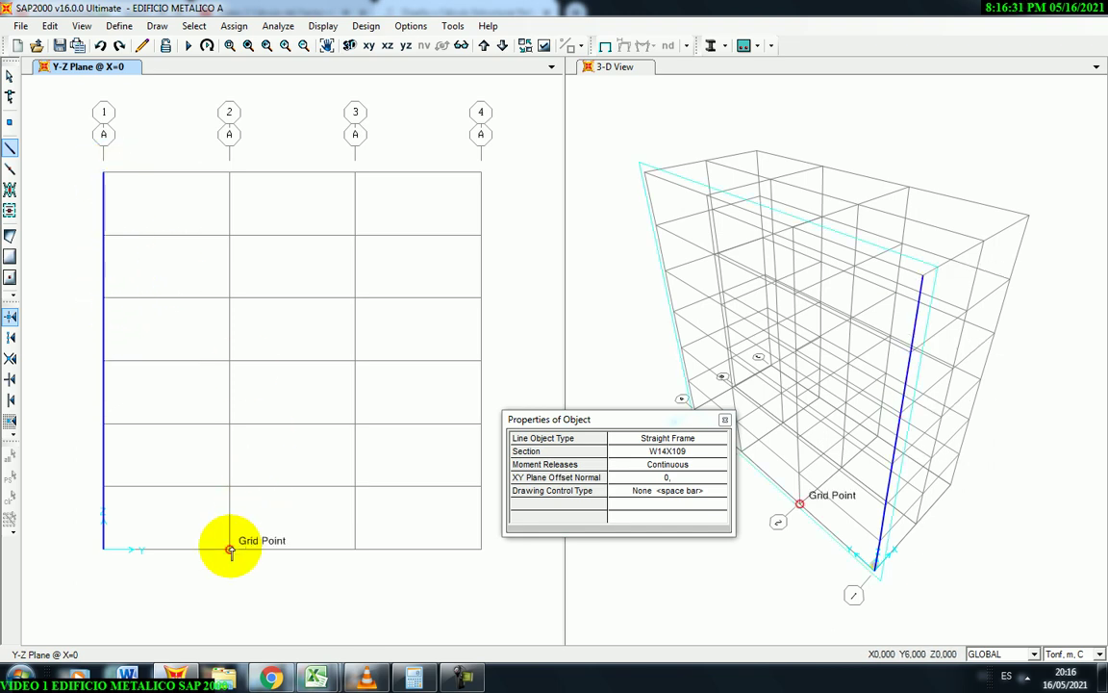
Draw the W14X109 columns along grid line 2 of elevation A, from the base to the top level.
left_click(230, 485)
left_click(230, 424)
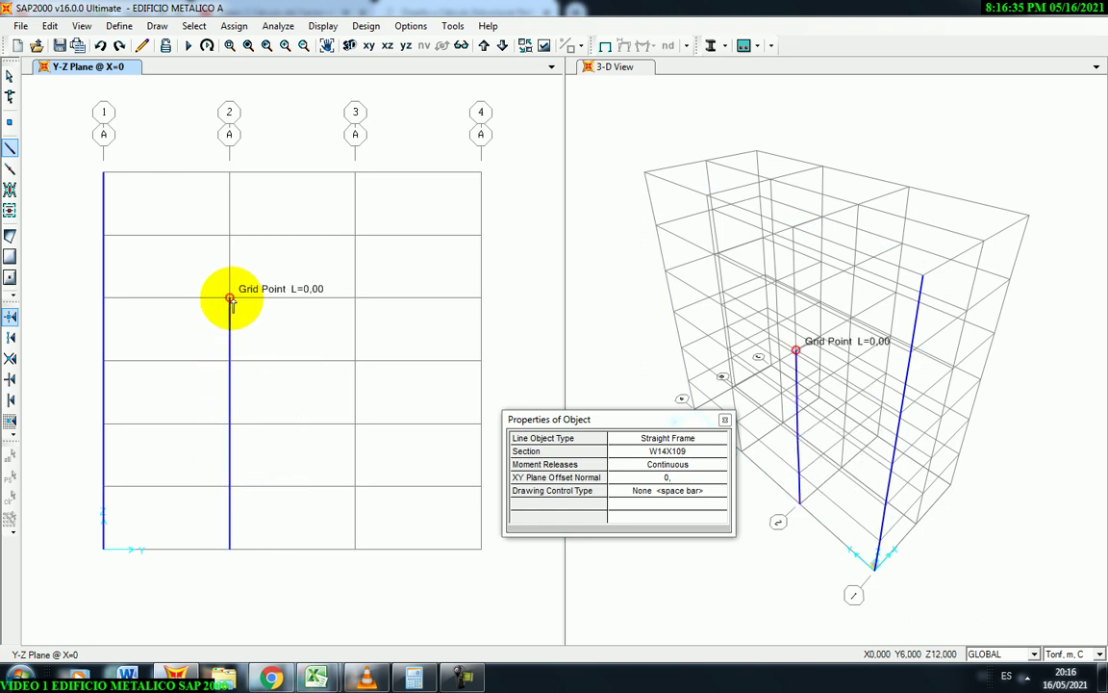
left_click(230, 234)
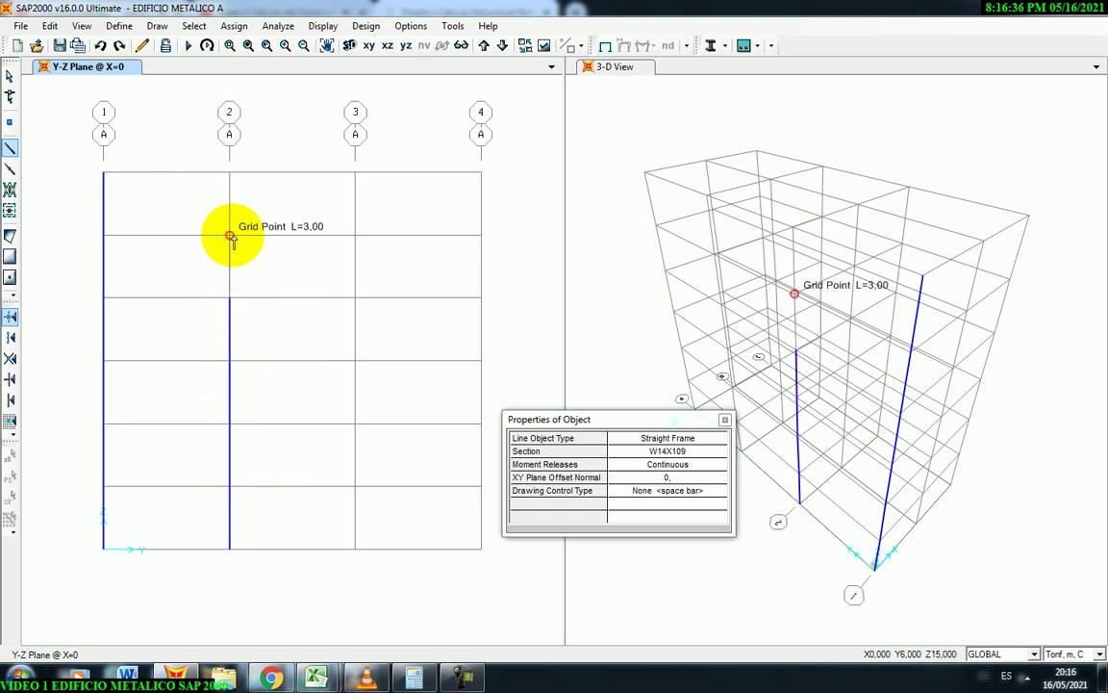
double_click(230, 179)
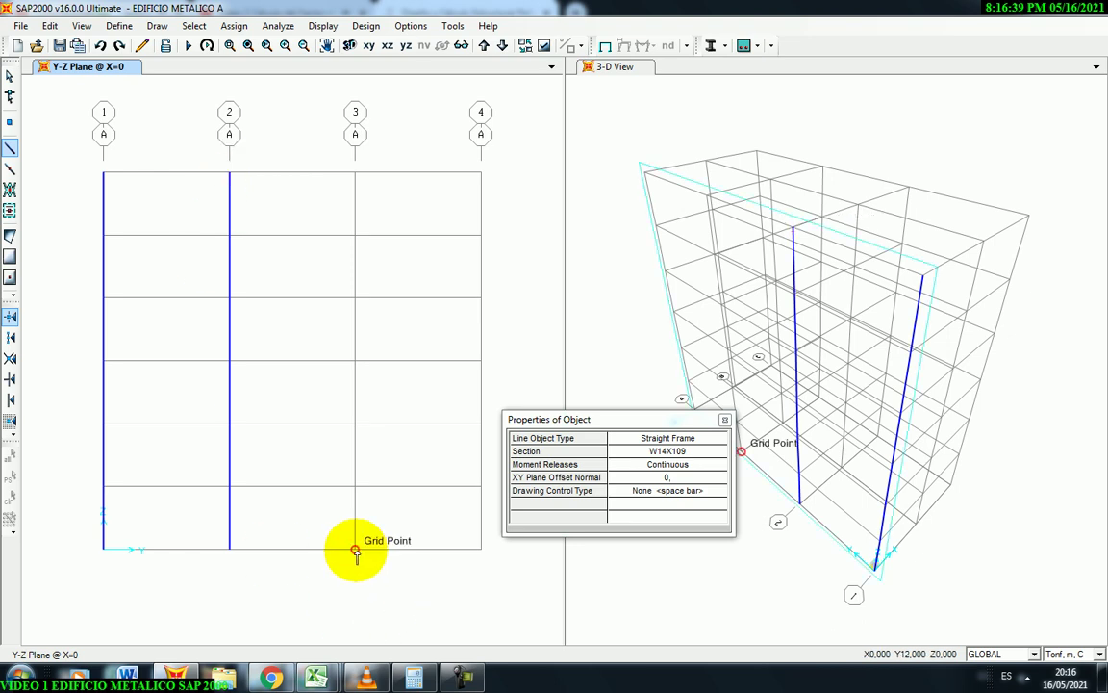
Draw the W14X109 columns along grid line 3 of elevation A, from the base to the top level.
left_click(355, 488)
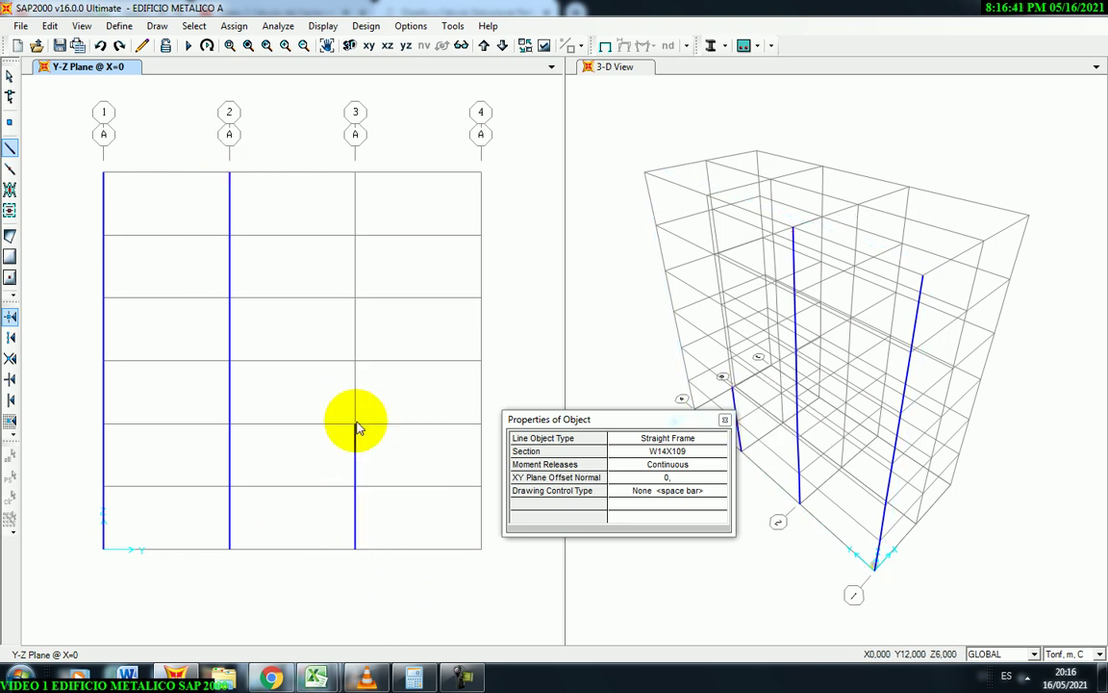
left_click(355, 424)
left_click(355, 360)
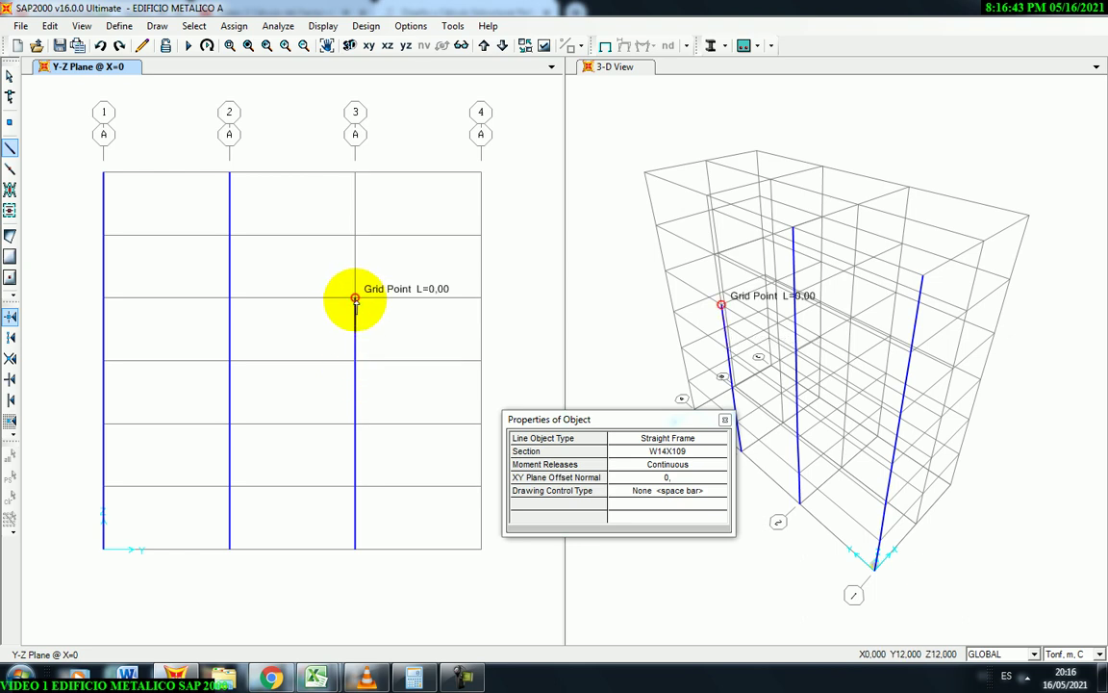
left_click(355, 236)
left_click(355, 173)
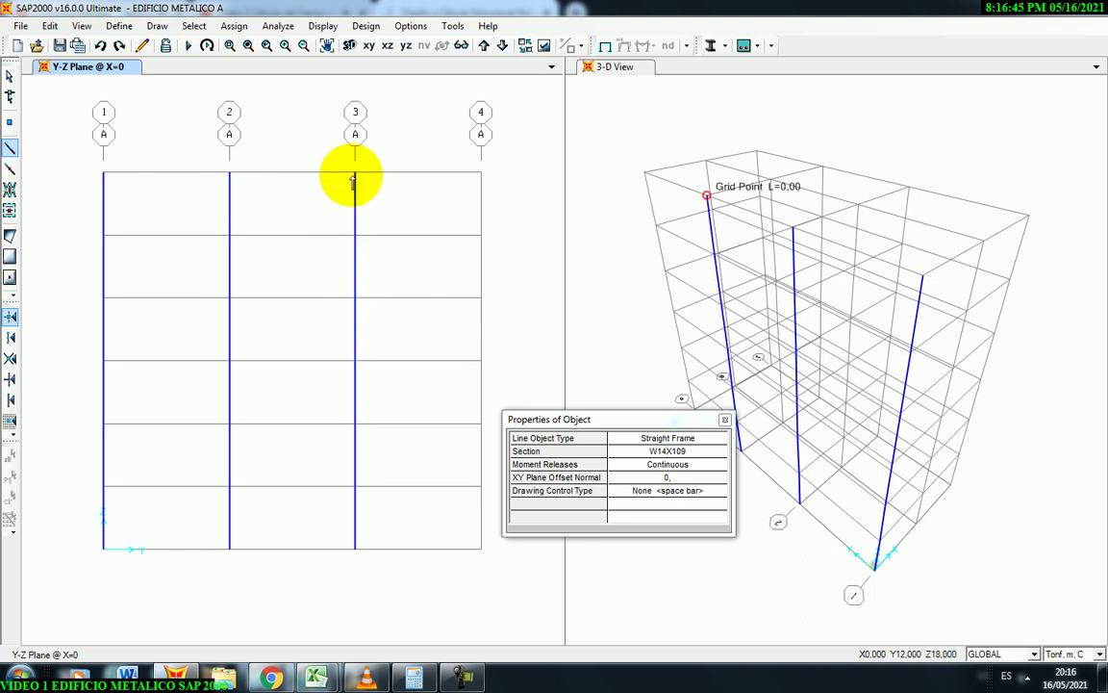
Draw the W14X109 columns along grid line 4 of elevation A, from the base to the top level.
left_click(481, 548)
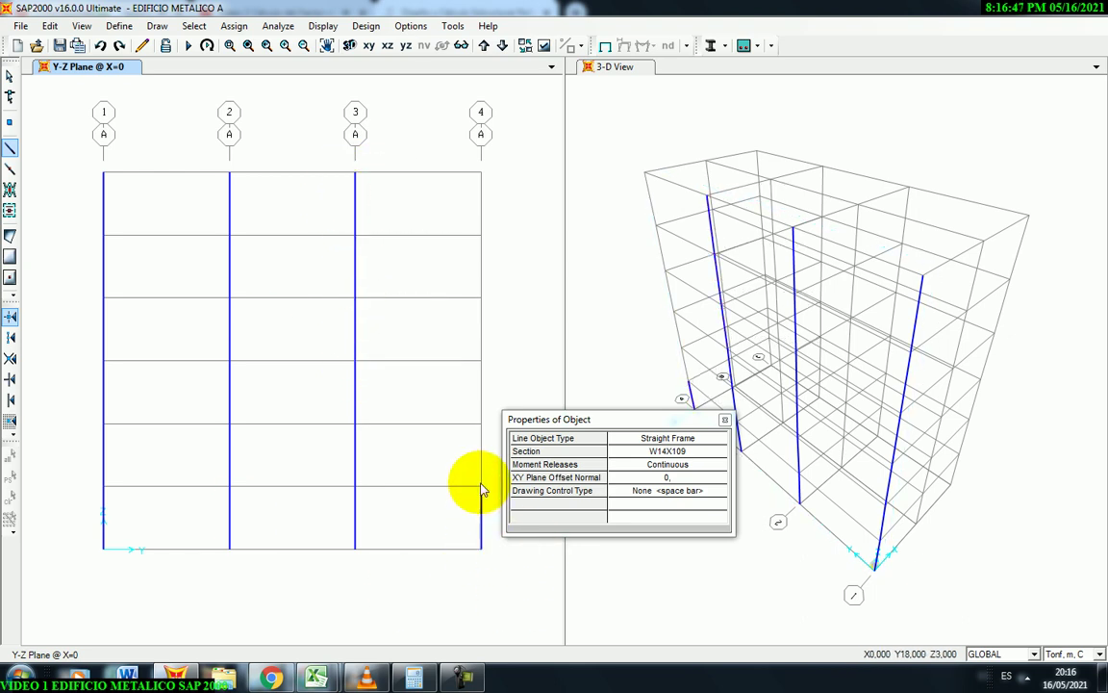
left_click(481, 486)
left_click(481, 361)
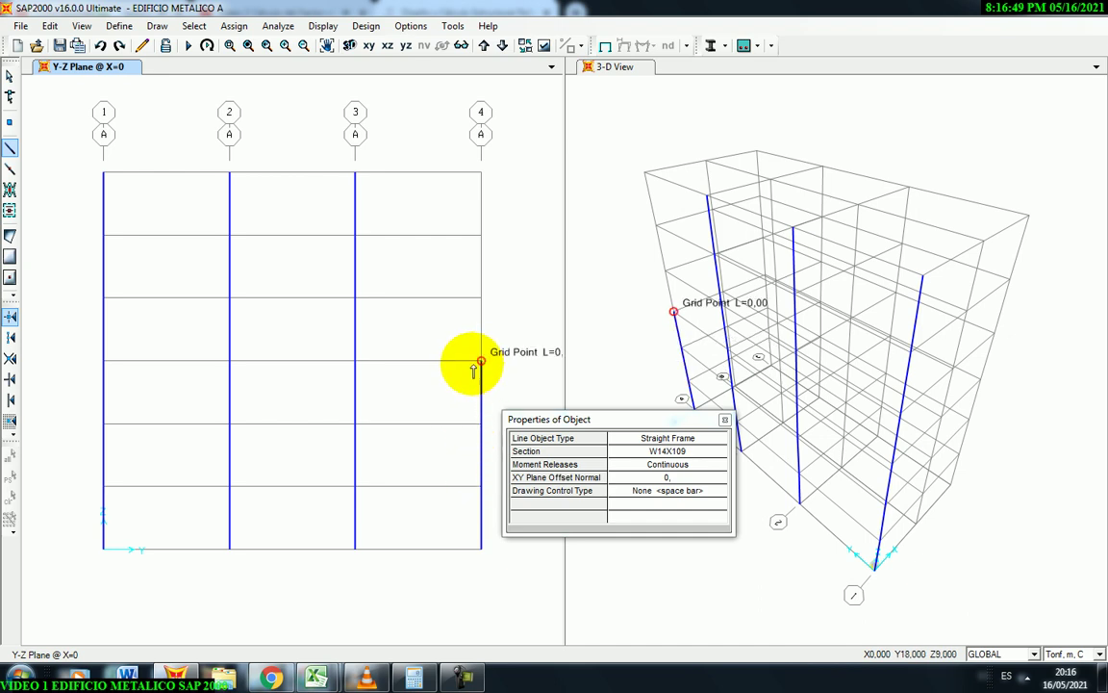
left_click(481, 297)
left_click(481, 234)
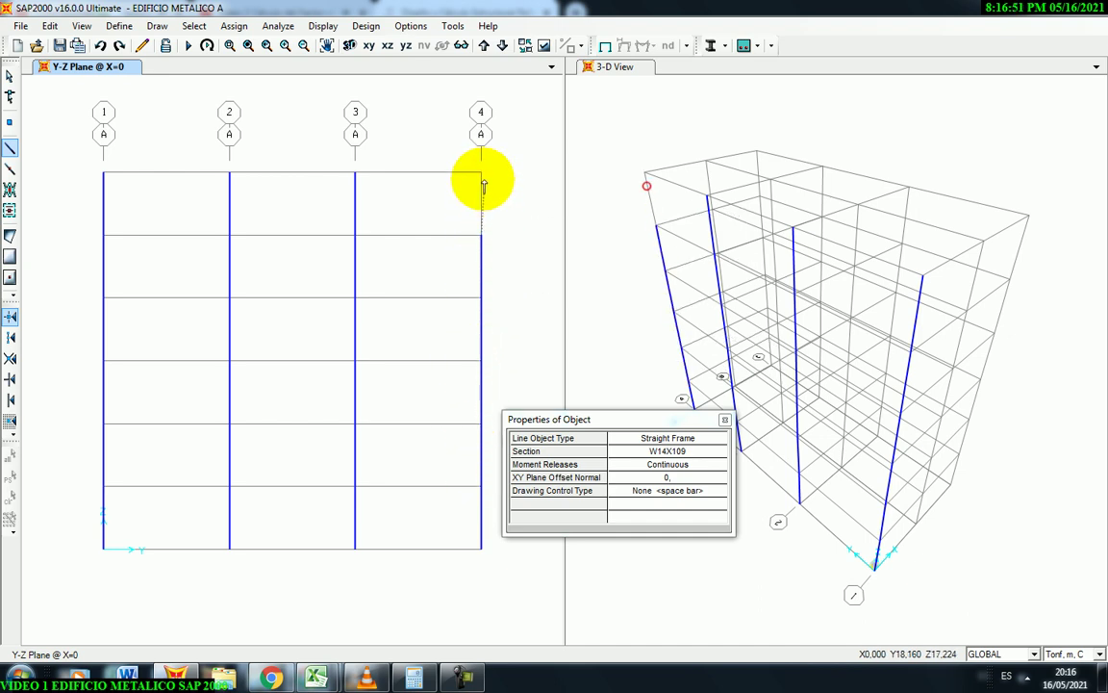
left_click(481, 174)
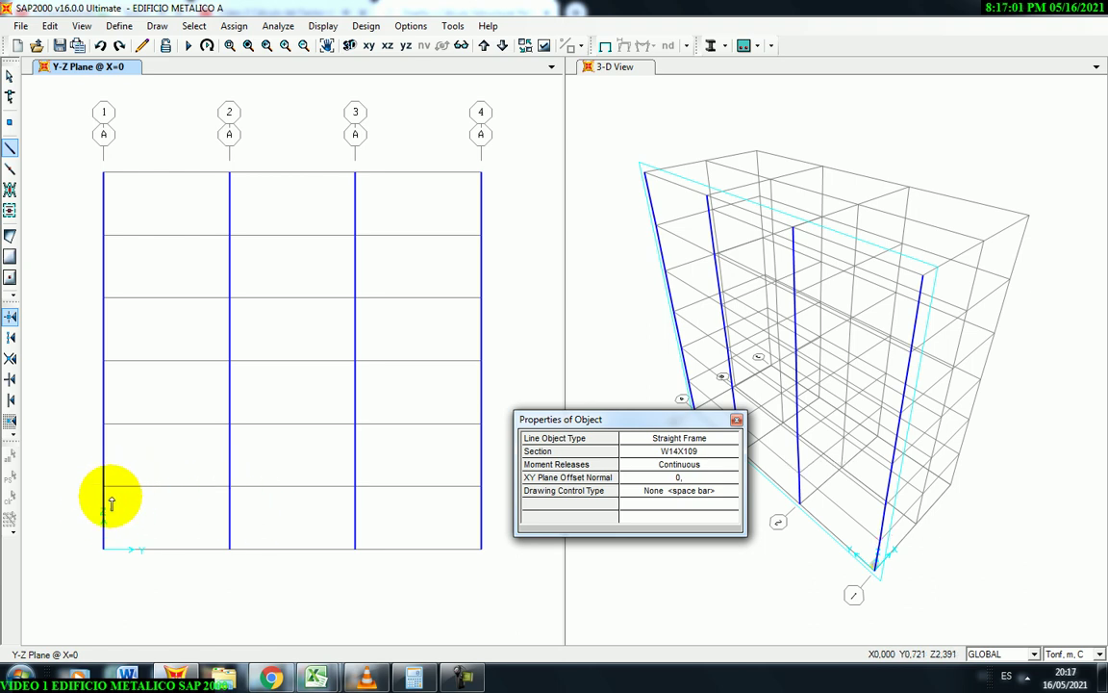
Change the frame section to W16X40 and draw the first-level beams at Z=3 from grid line 1 to grid line 4.
left_click(709, 454)
left_click(731, 455)
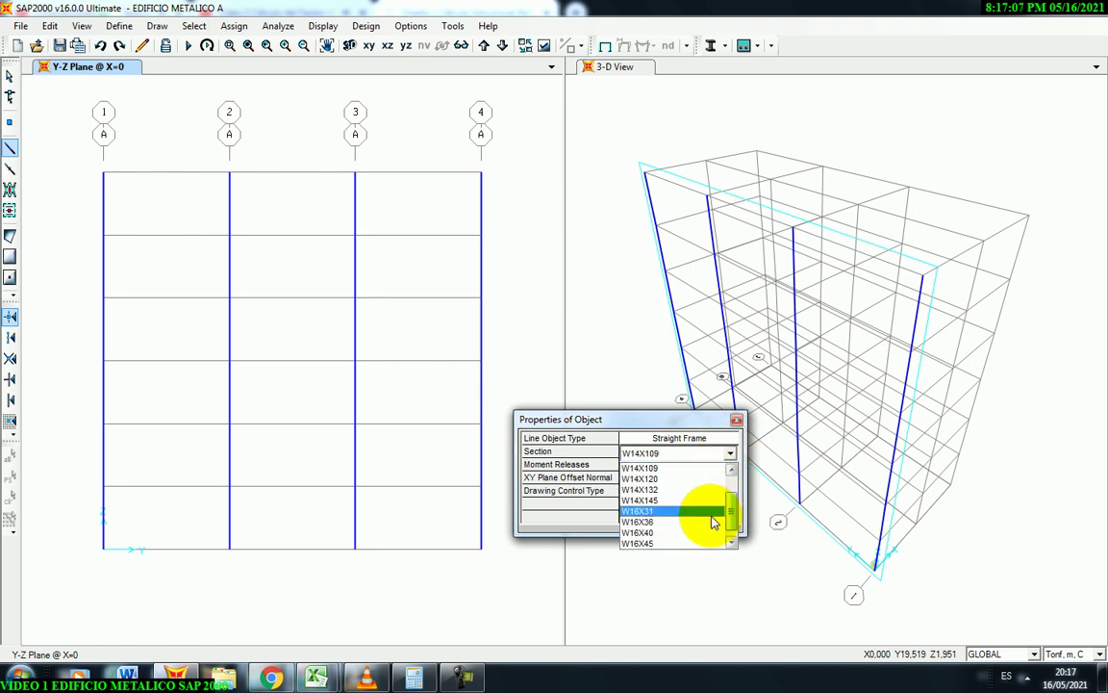
left_click(652, 534)
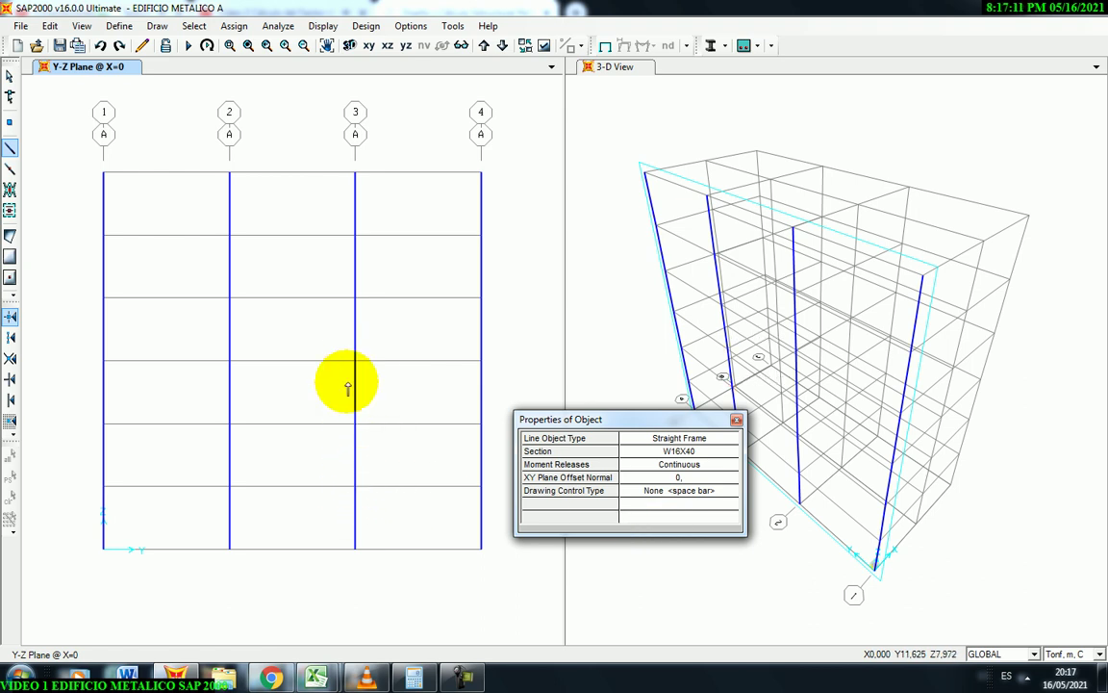
left_click(109, 485)
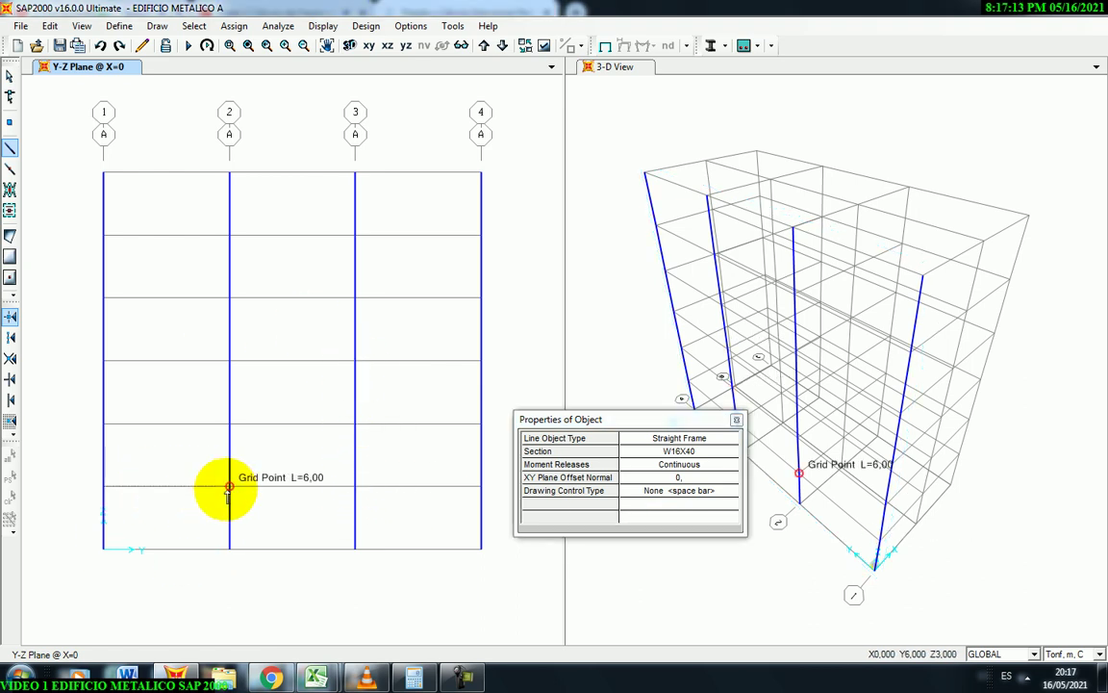
left_click(355, 486)
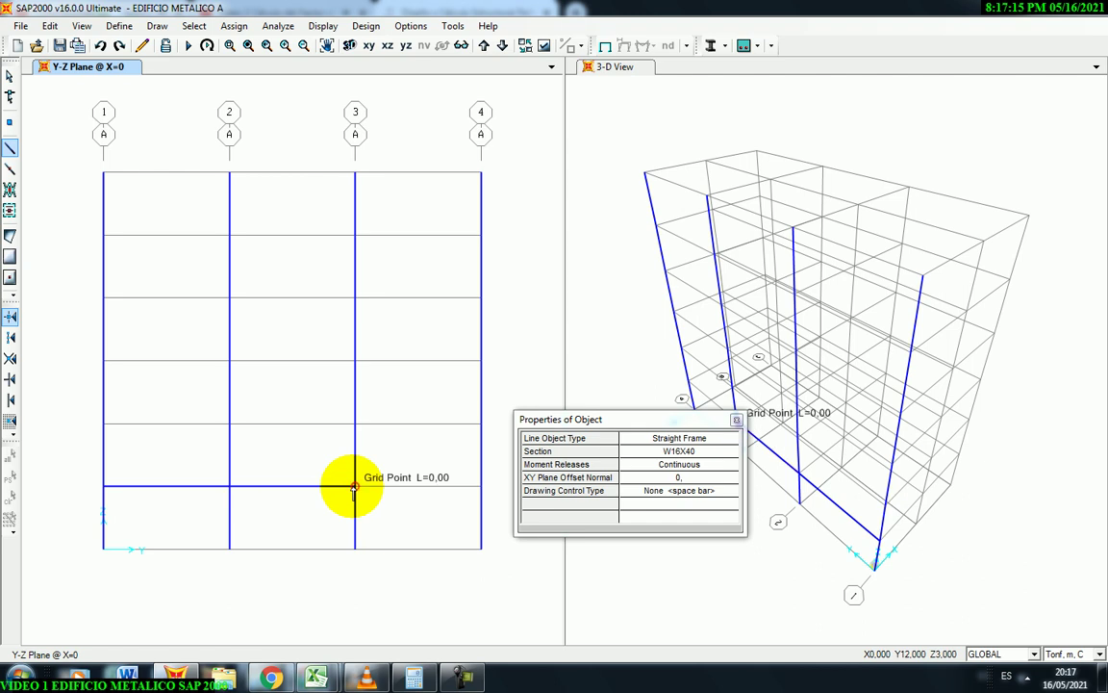
double_click(480, 485)
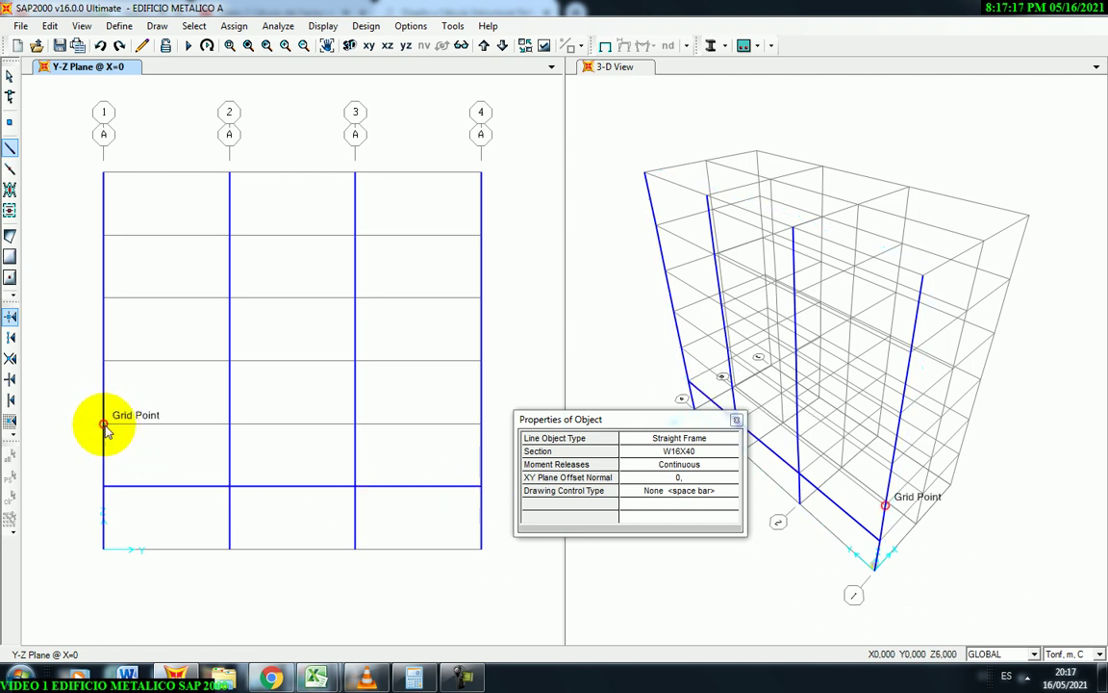
Draw the W16X40 beams on the second and third levels of elevation A, from grid line 1 to grid line 4.
left_click(103, 423)
left_click(355, 424)
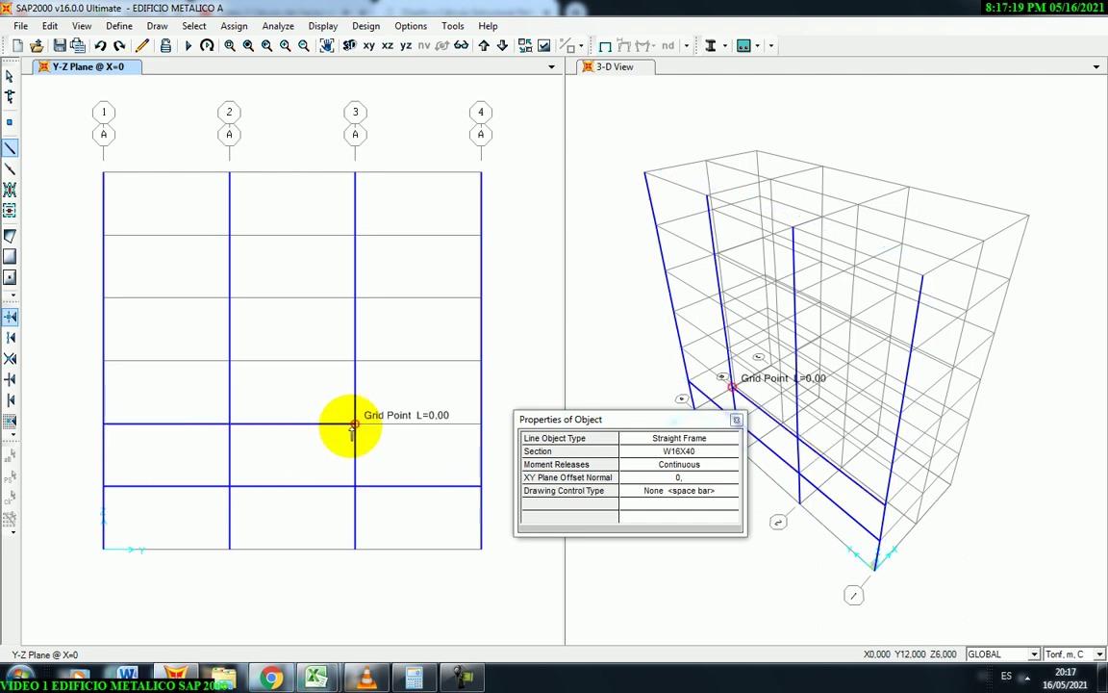
left_click(480, 424)
left_click(481, 424)
left_click(103, 361)
left_click(229, 361)
left_click(355, 361)
double_click(480, 360)
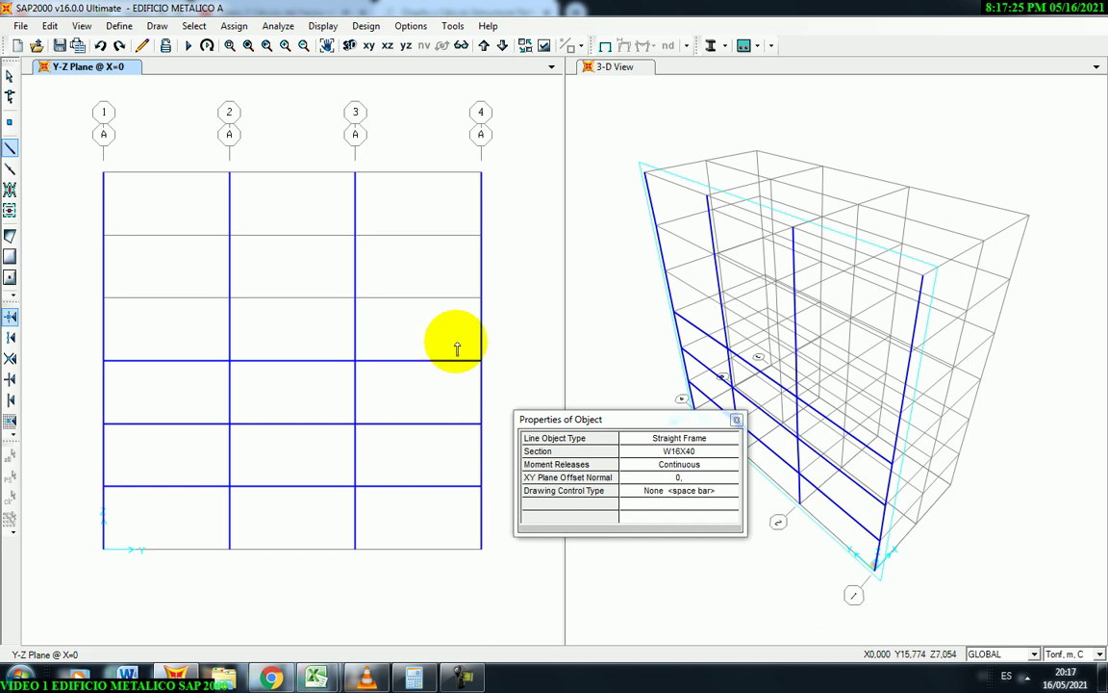
Change the frame section to W16X31 and draw the fourth-level beams at Z=12 from grid line 1 to grid line 4.
left_click(712, 452)
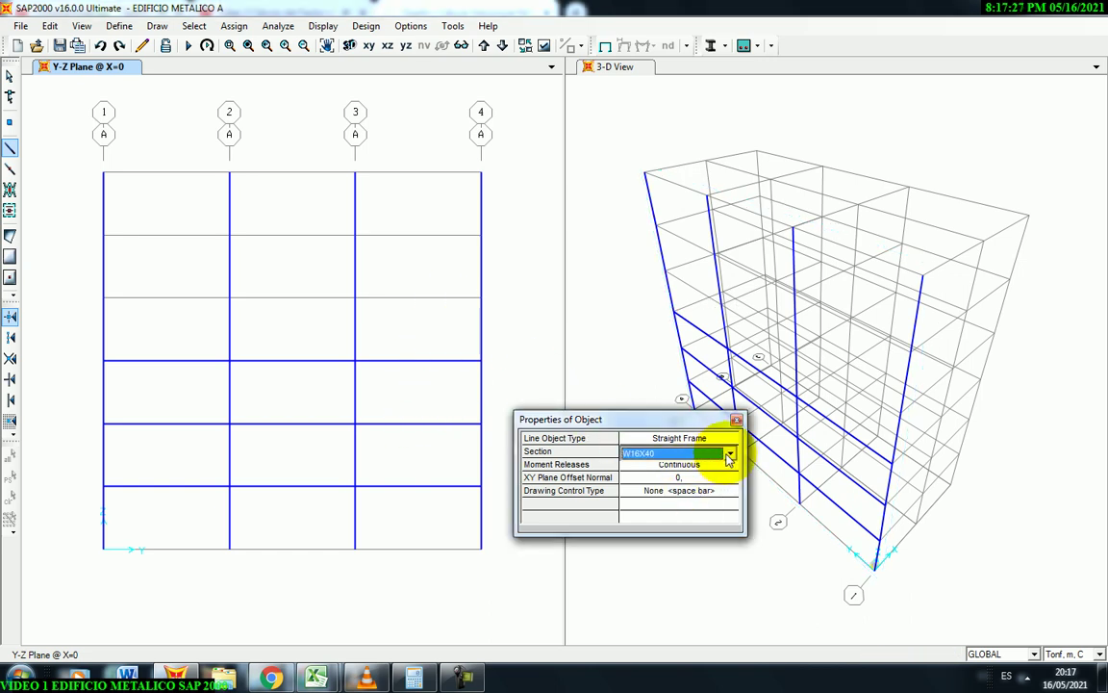
left_click(729, 453)
left_click(673, 501)
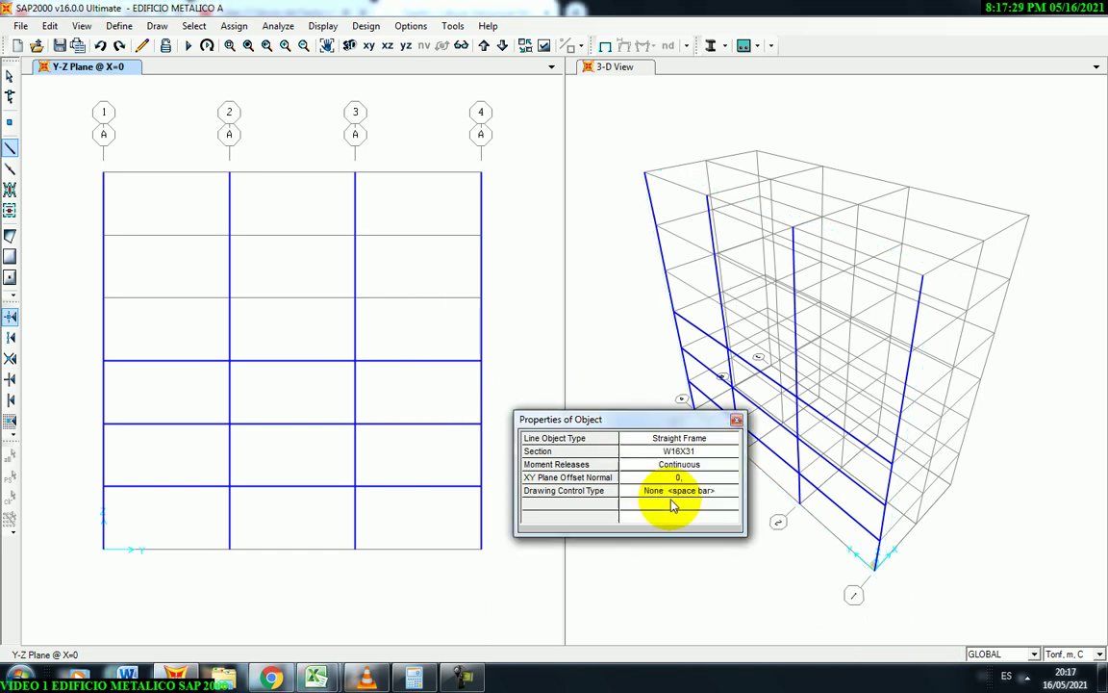
left_click(104, 298)
left_click(229, 298)
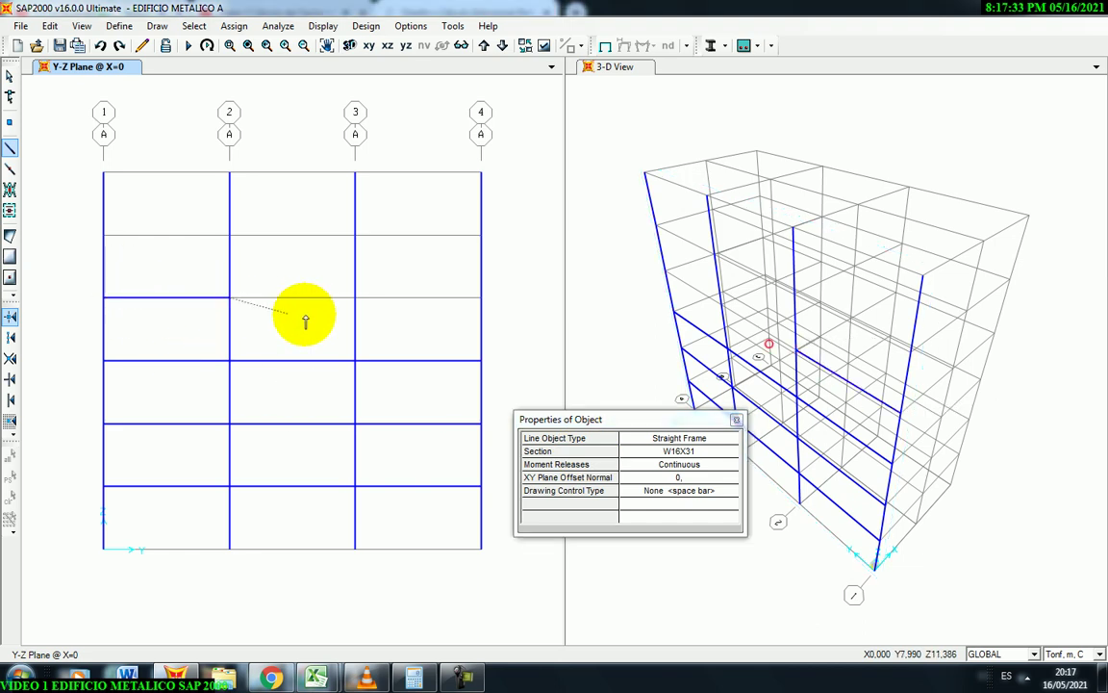
left_click(355, 298)
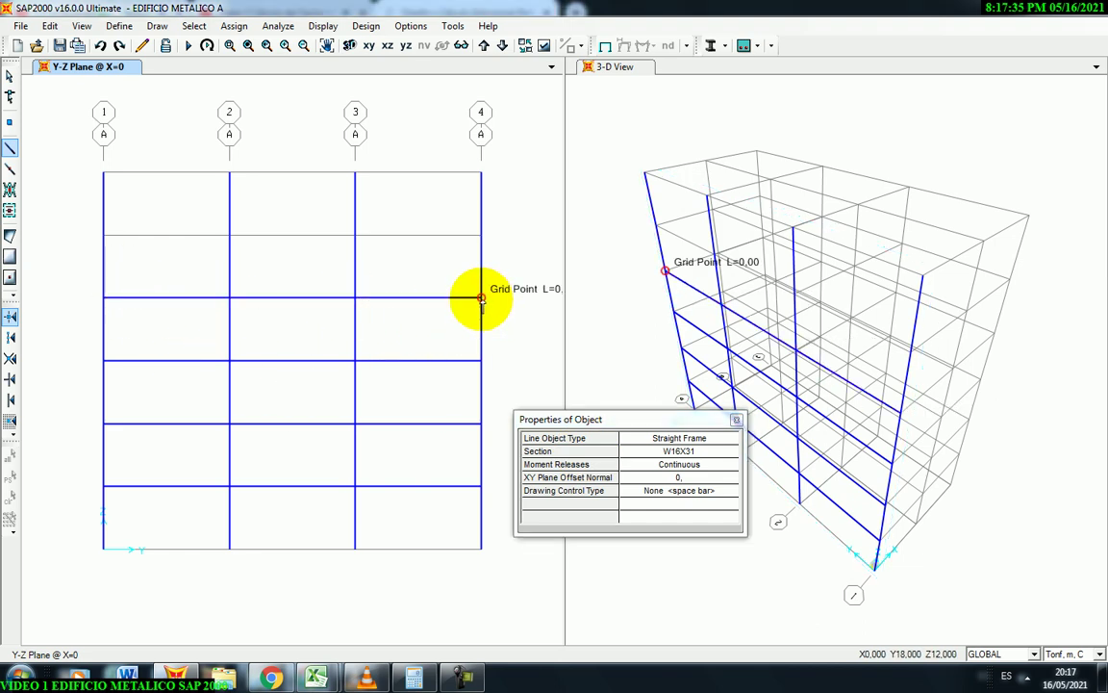
double_click(481, 298)
Draw the W16X31 beams at Z=15 and on the top level of elevation A, from grid line 1 to grid line 4.
left_click(104, 234)
left_click(228, 234)
left_click(355, 234)
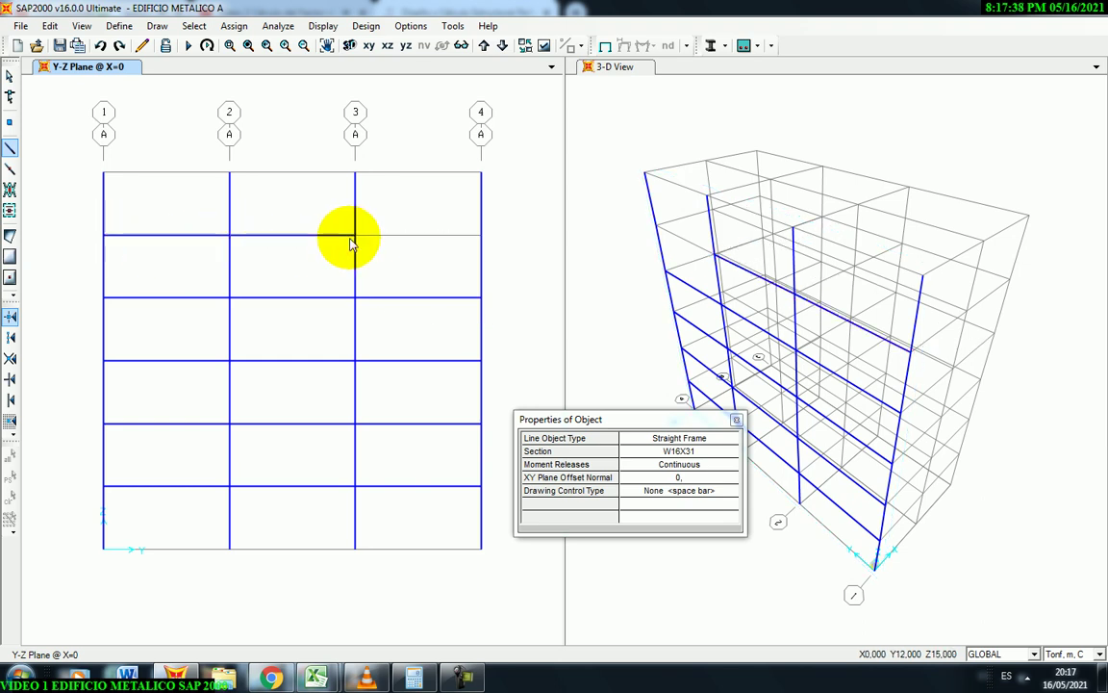
double_click(481, 235)
left_click(104, 172)
left_click(229, 173)
left_click(355, 172)
double_click(481, 172)
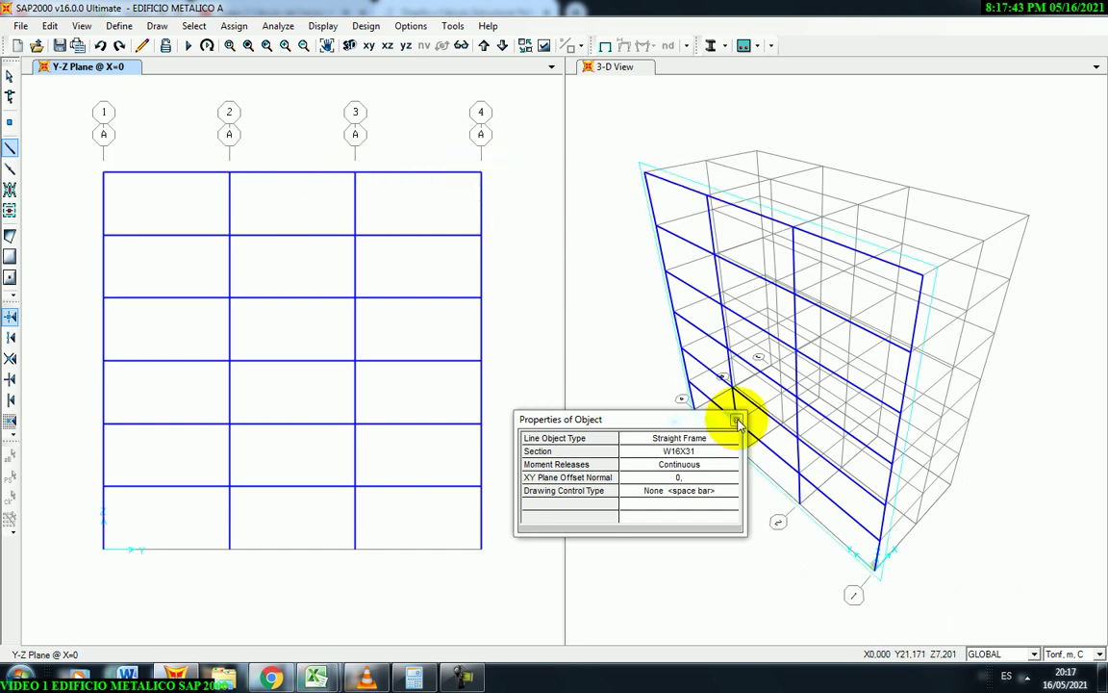
Finish drawing frames and save the model.
left_click(735, 422)
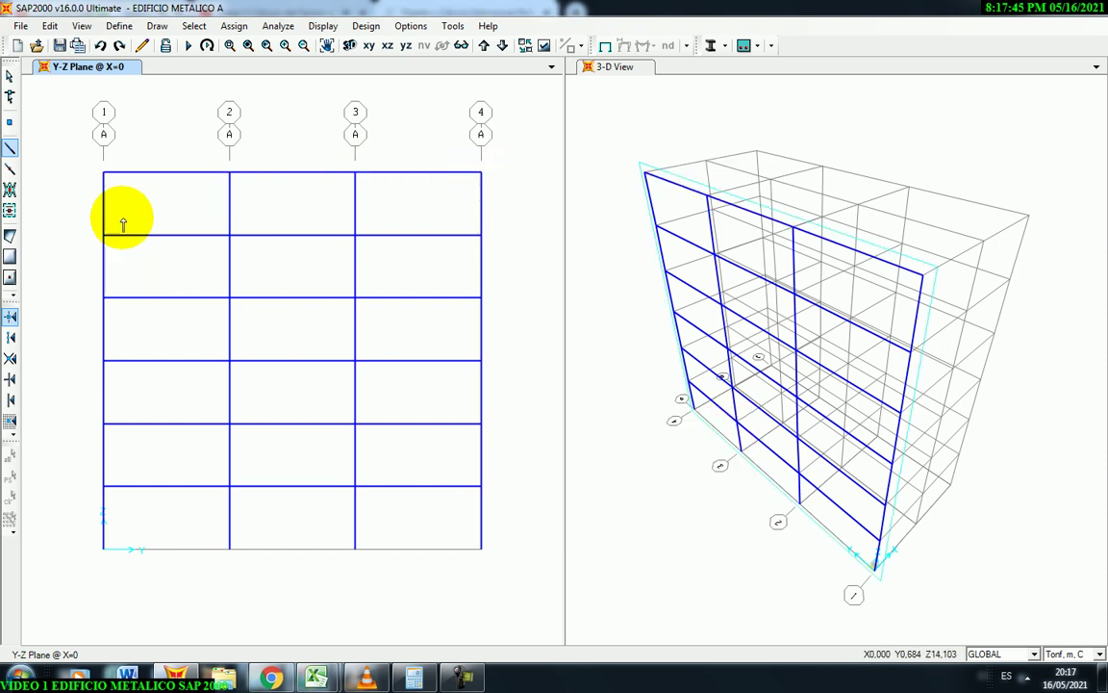
left_click(59, 47)
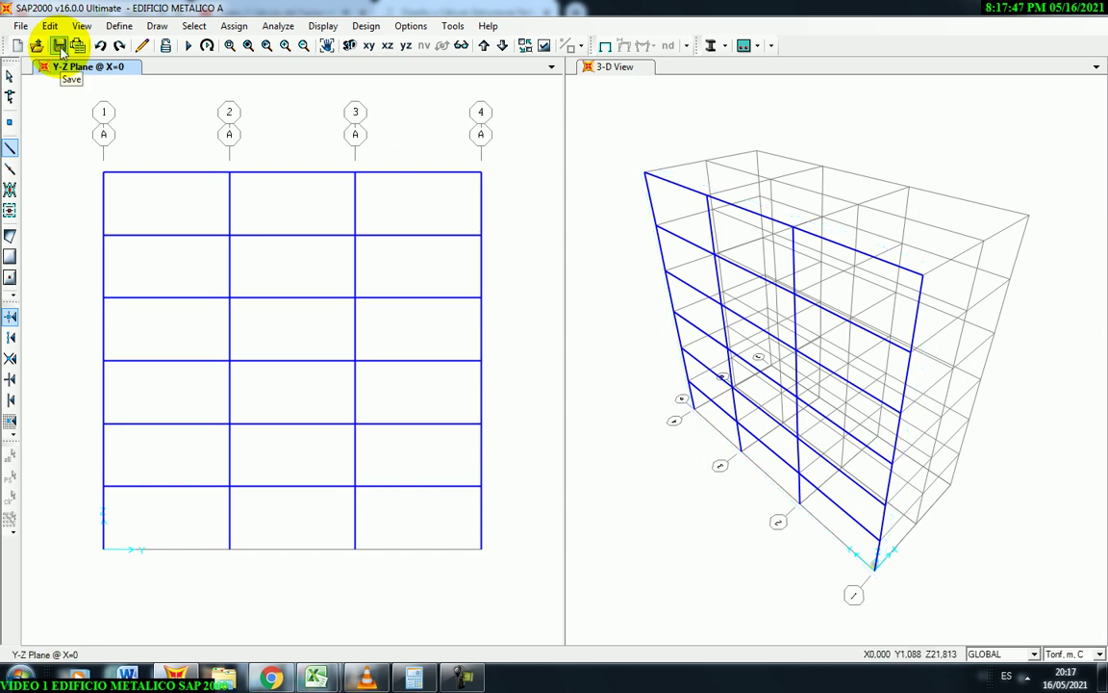
left_click(10, 76)
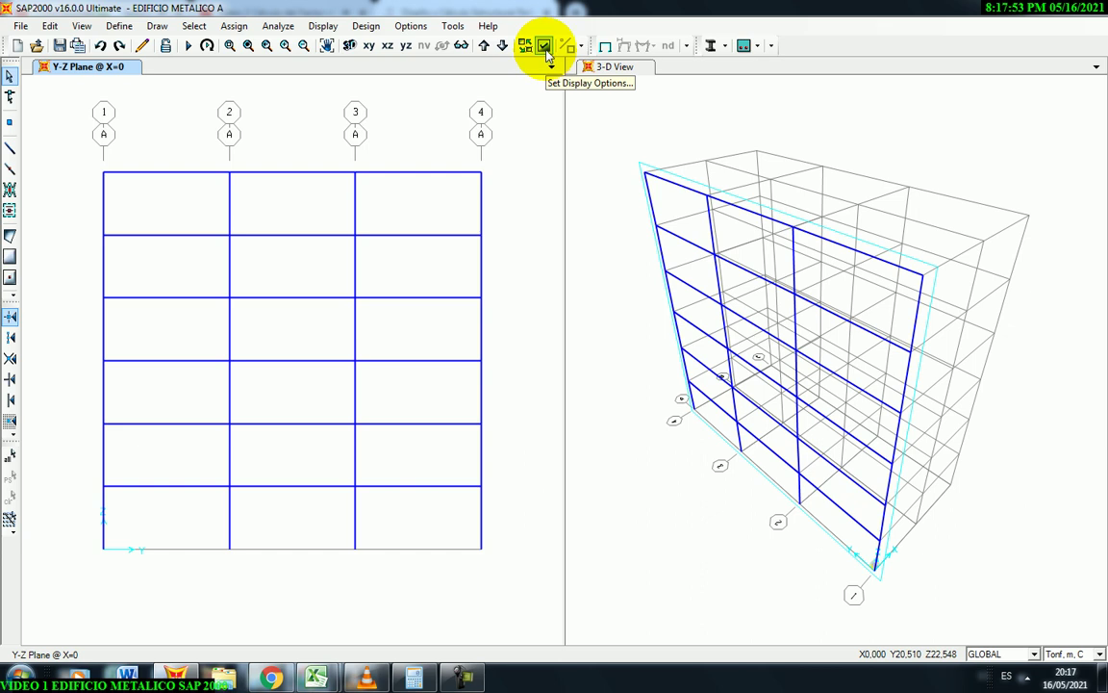
Display the frame section names in the Y-Z elevation view at X=0.
left_click(545, 46)
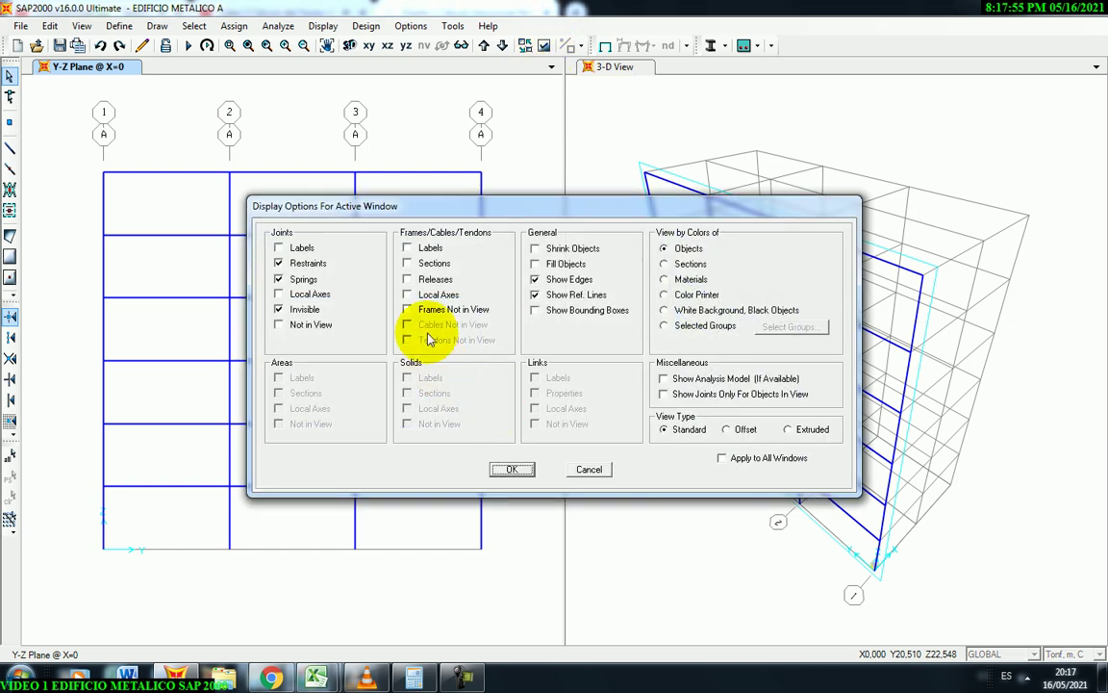
left_click(430, 264)
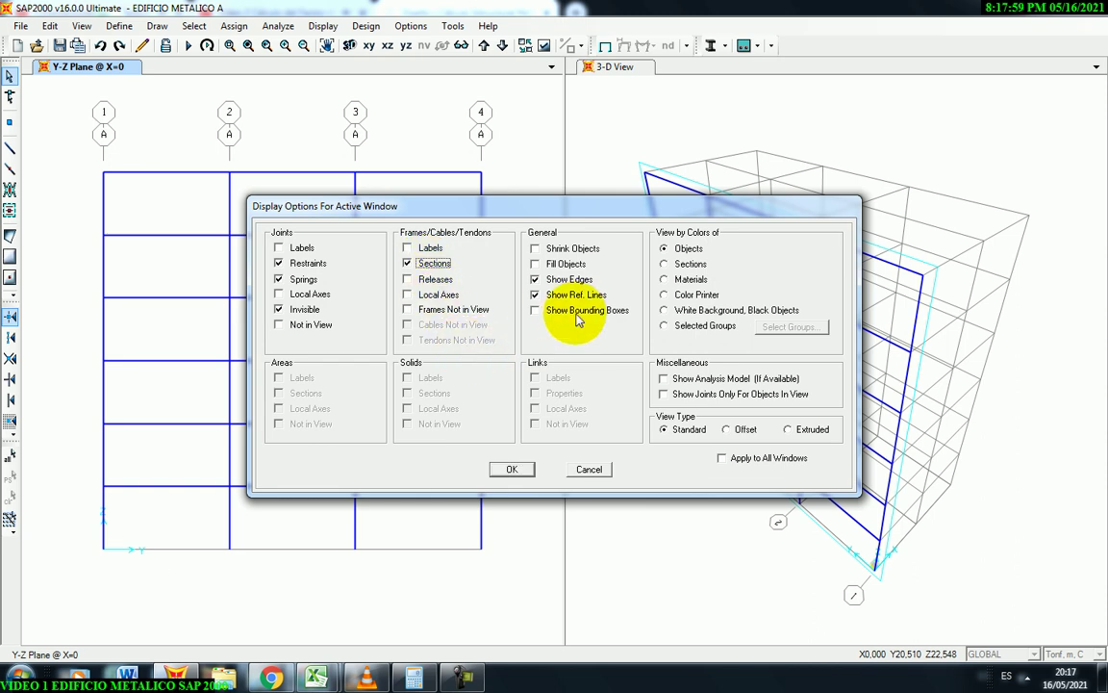
left_click(513, 468)
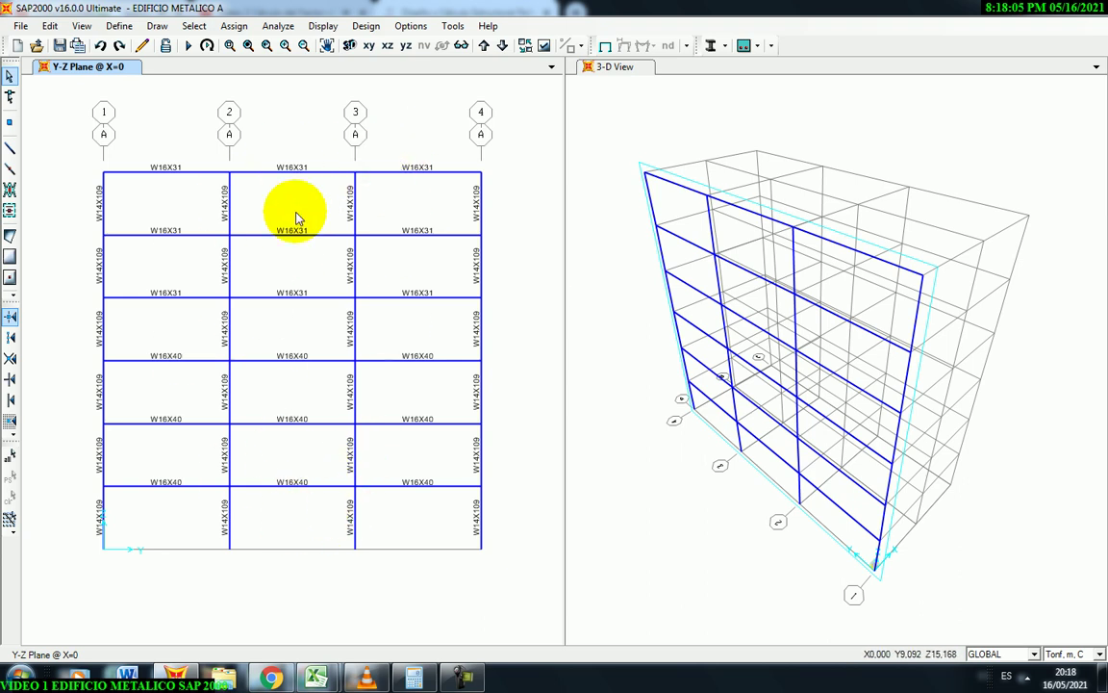
Set the minimum graphic font size to 6 points in the dimensions and tolerances preferences.
left_click(411, 30)
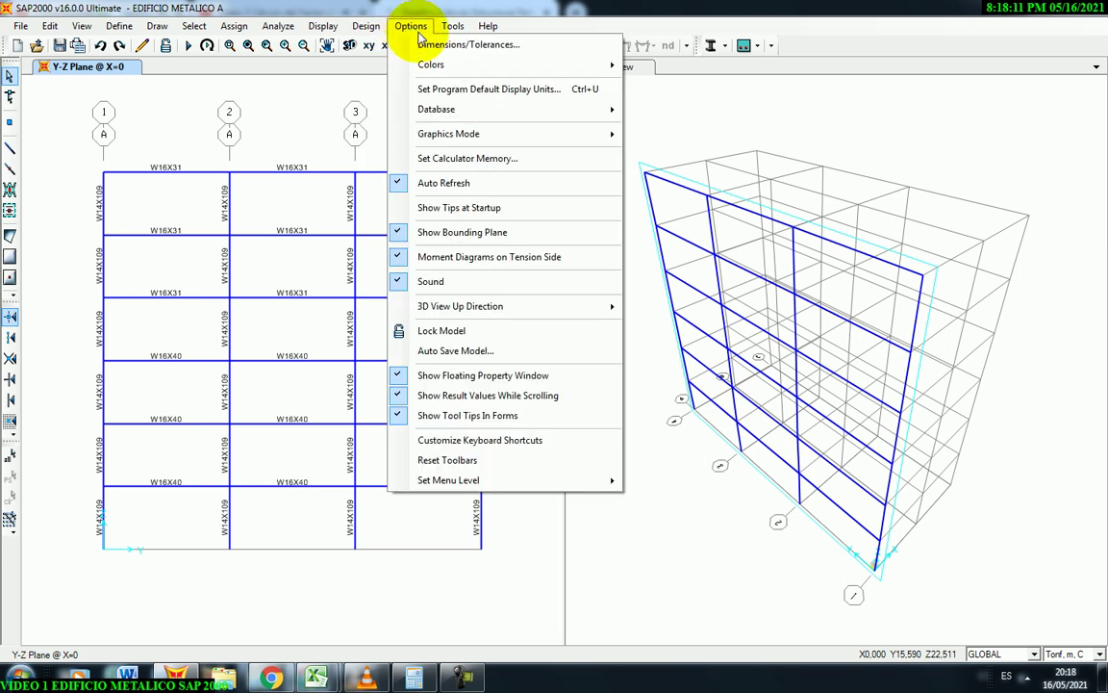
left_click(429, 48)
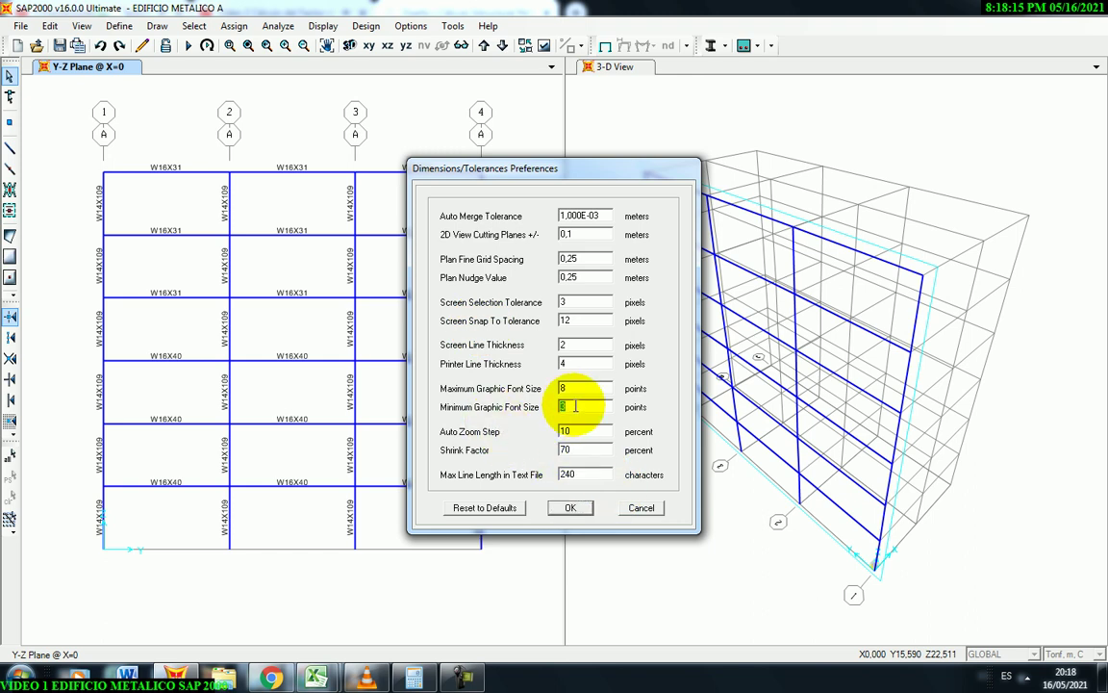
type("6")
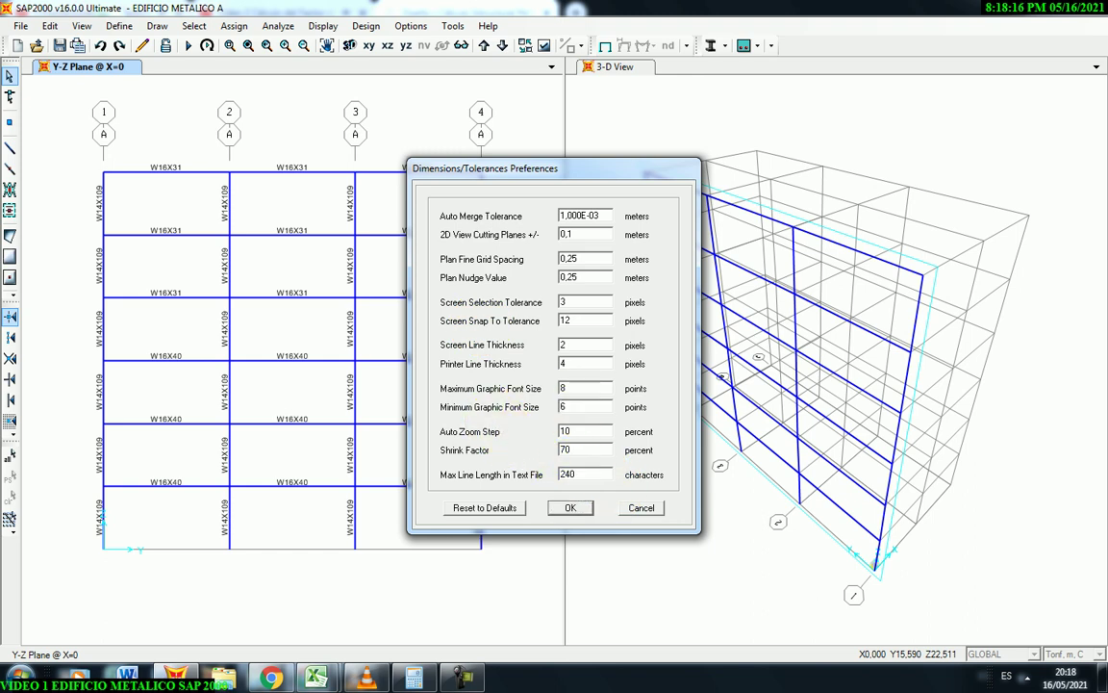
left_click(566, 508)
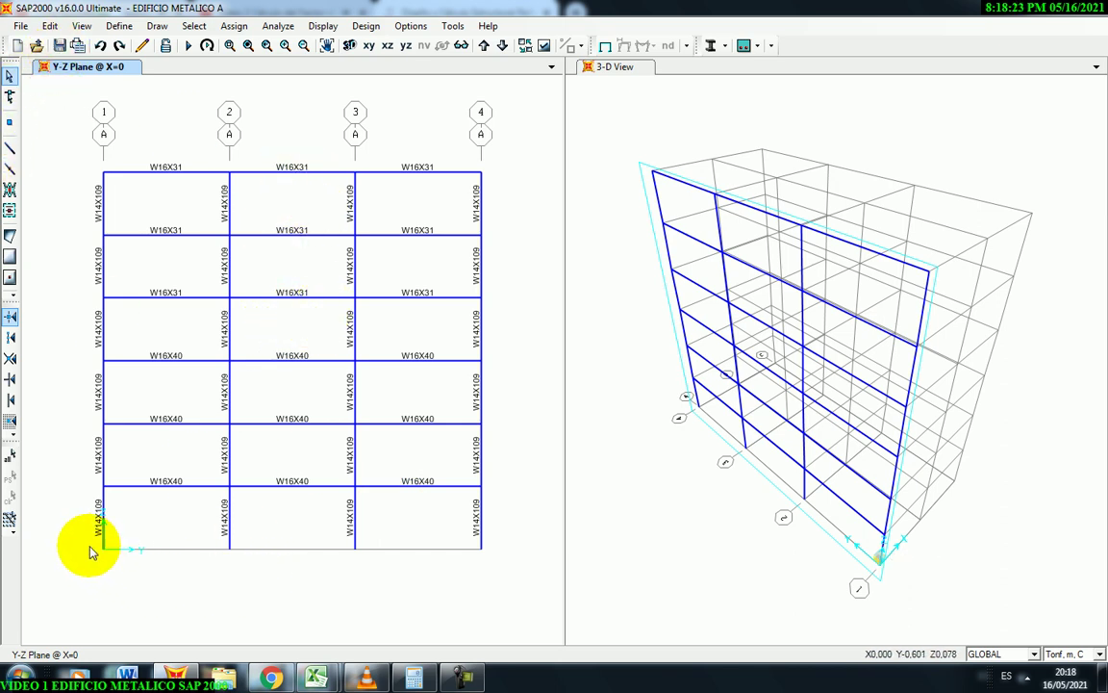
Assign fully fixed joint restraints, with all translations and rotations restrained, to the four base joints of the Y-Z frame at X=0.
left_click_drag(82, 543, 503, 569)
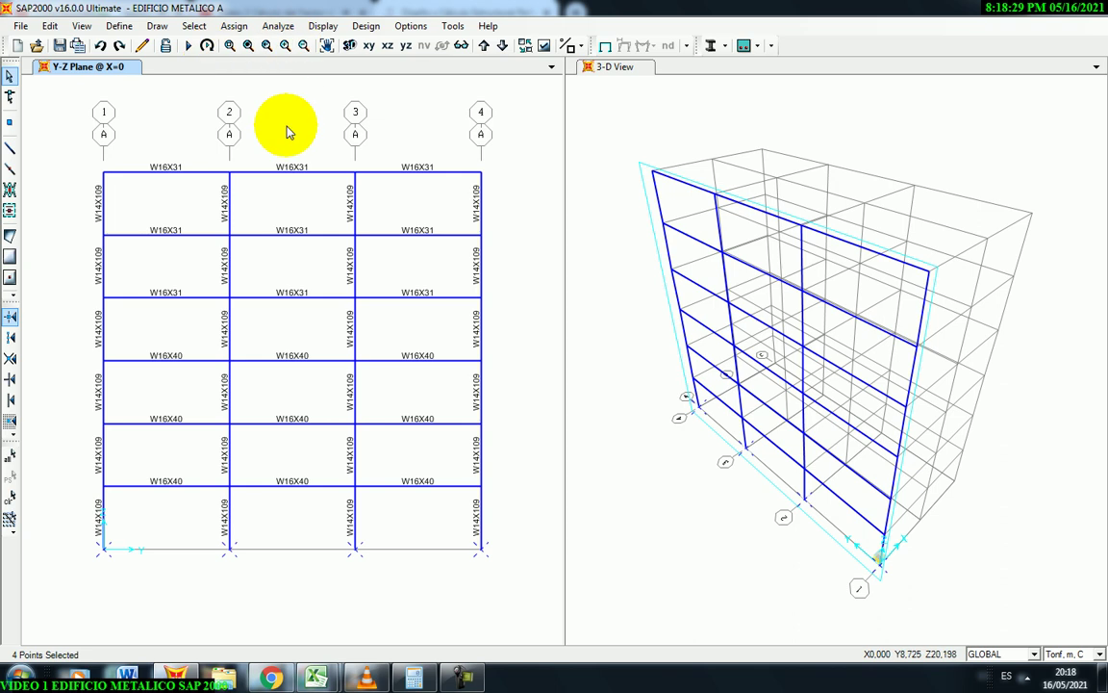
left_click(239, 29)
mouse_move(252, 44)
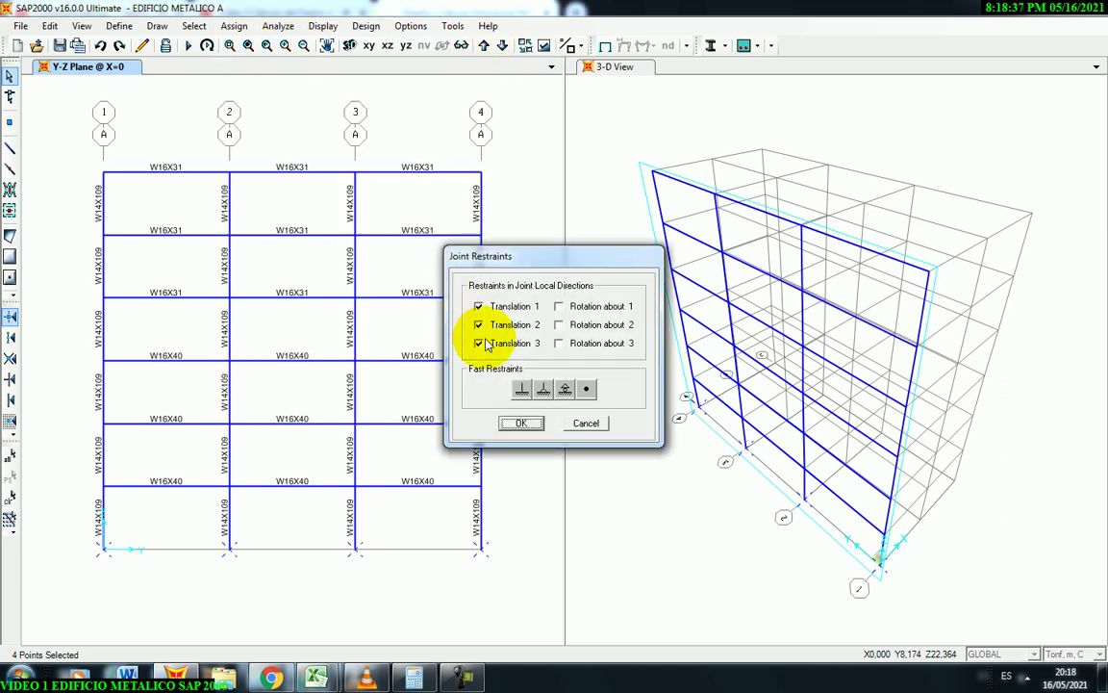
left_click(520, 389)
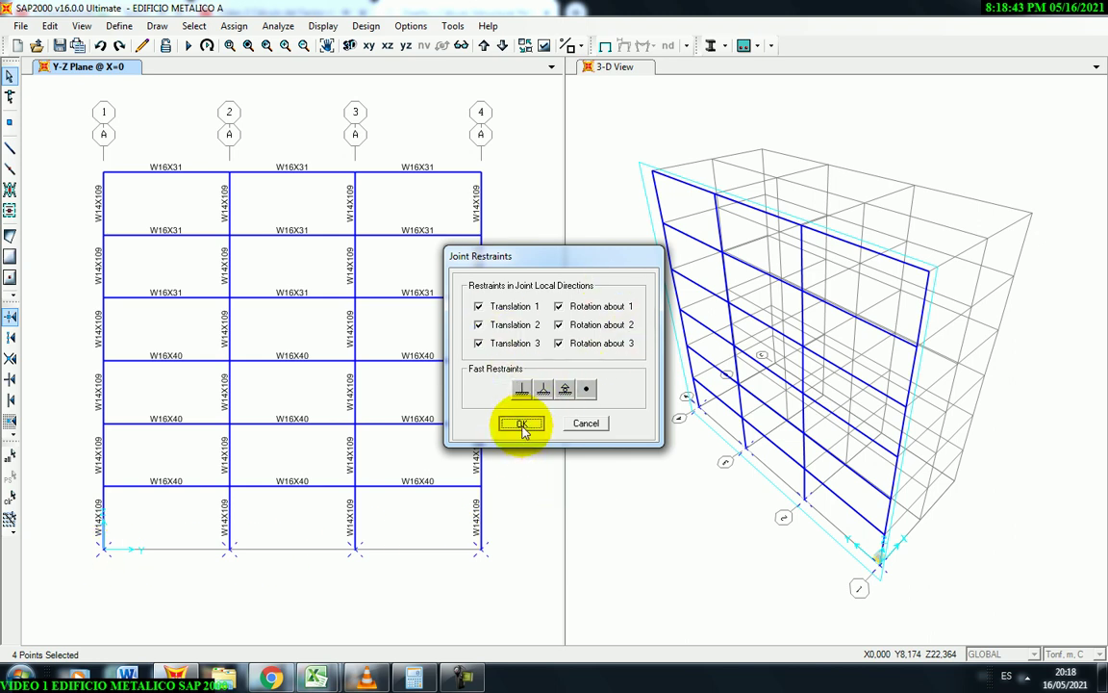
left_click(522, 425)
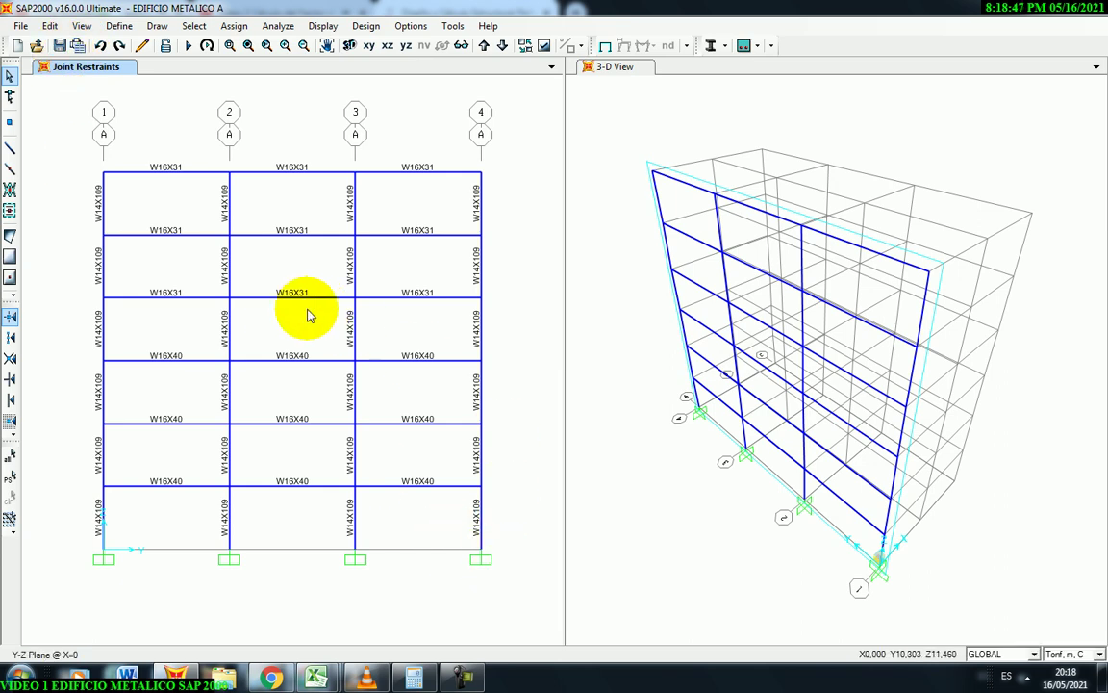
Replicate the entire Y-Z frame at X=0 linearly with dx 4 and number 2, including its base supports.
left_click_drag(73, 155, 508, 587)
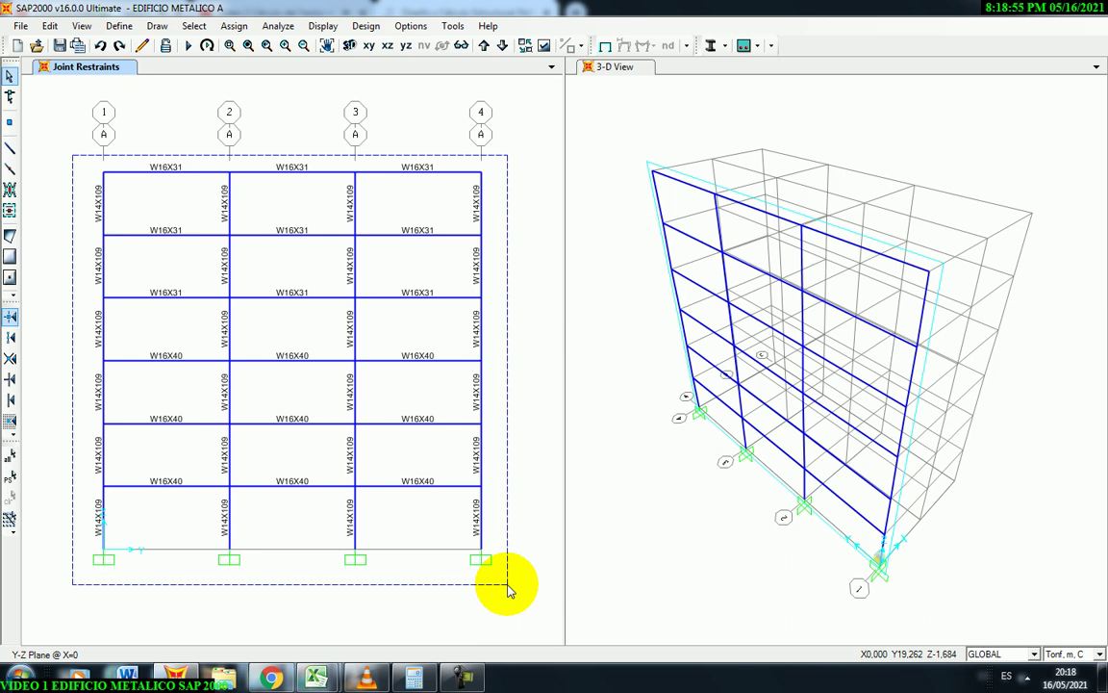
left_click_drag(507, 589, 507, 586)
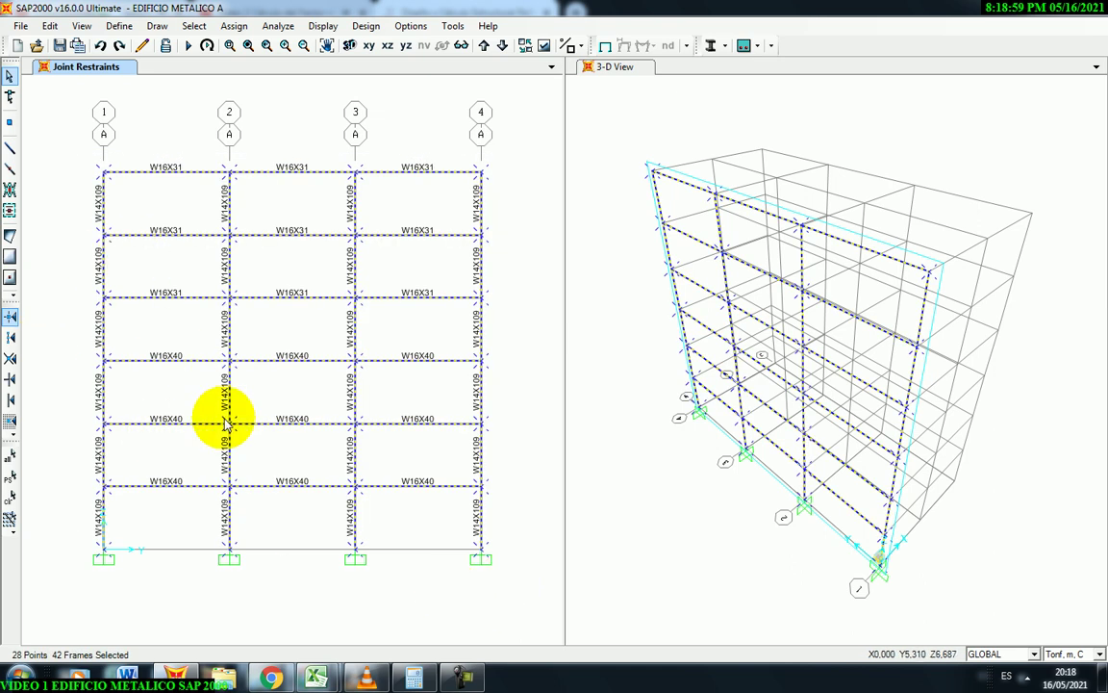
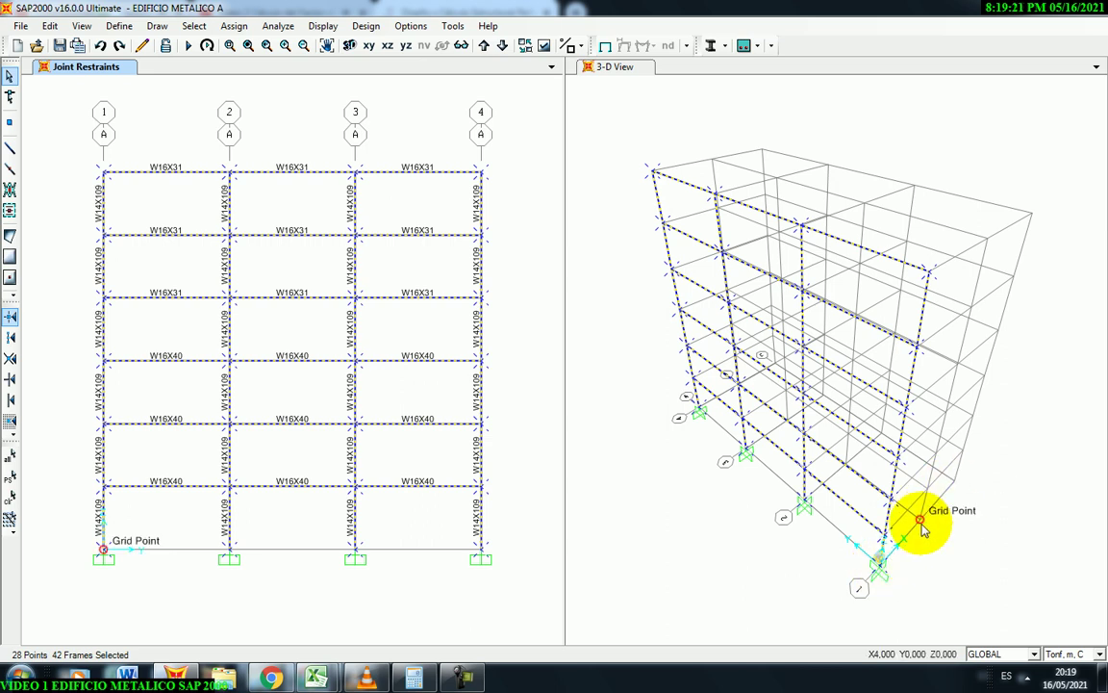
left_click(50, 27)
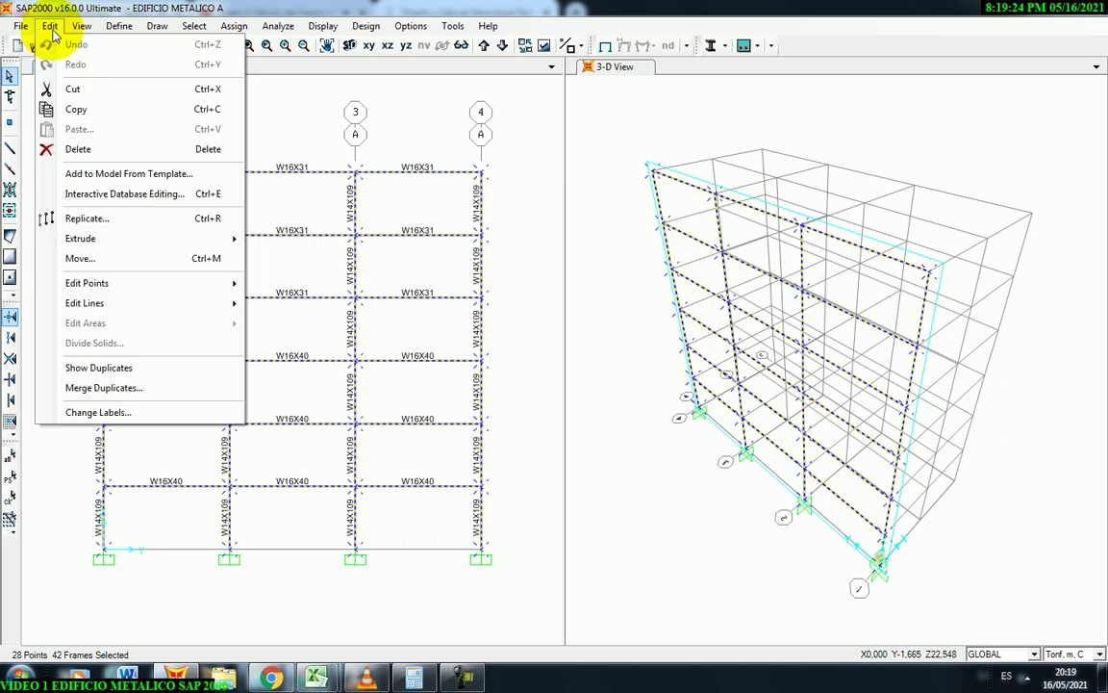
left_click(101, 221)
left_click_drag(514, 219, 336, 220)
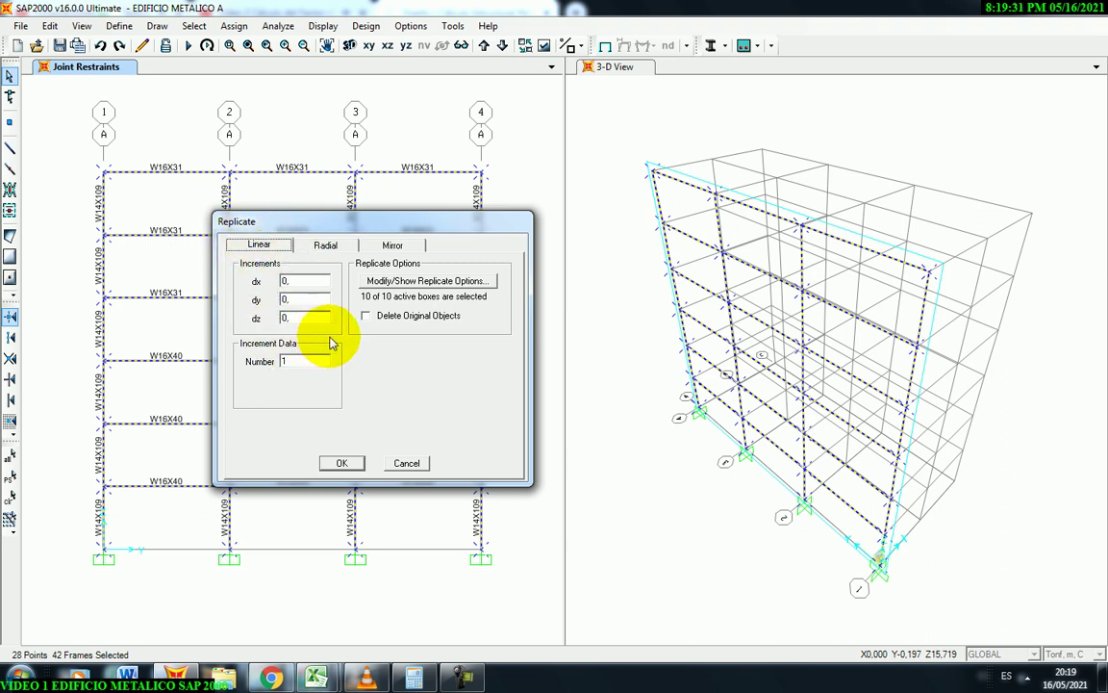
left_click(289, 280)
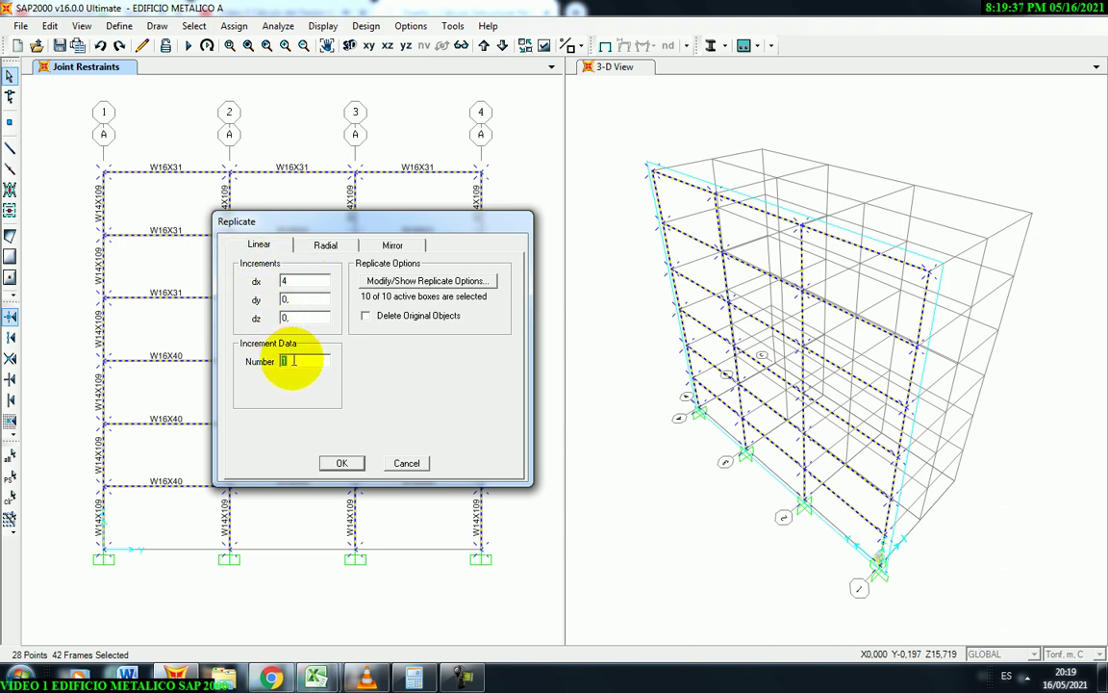
type("2")
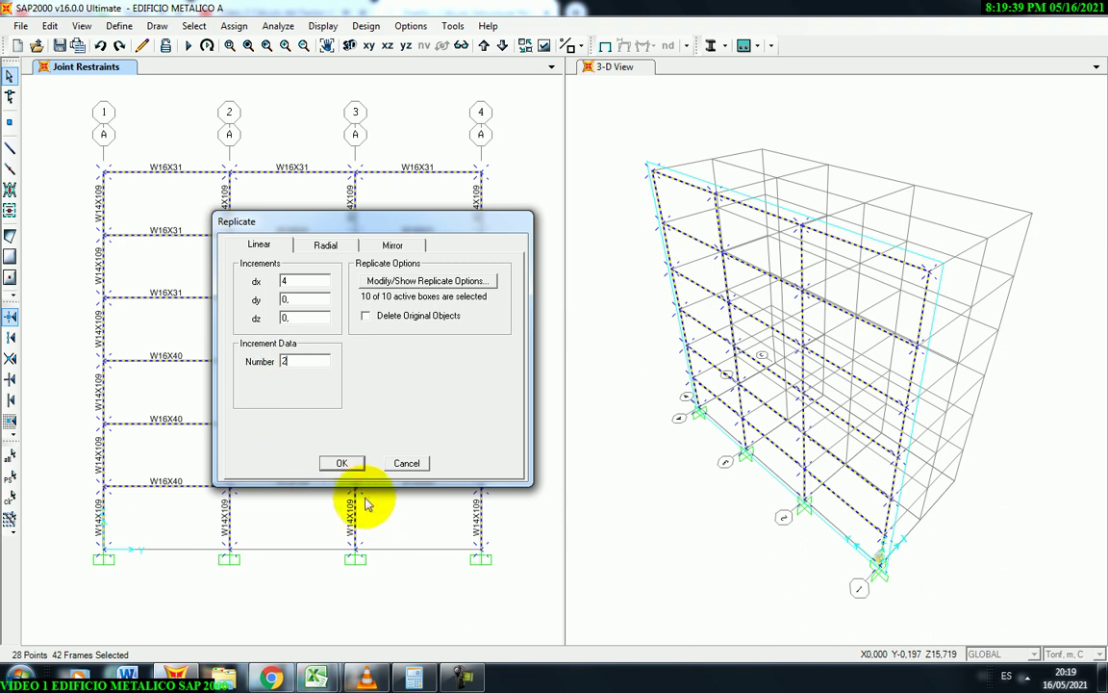
left_click(341, 464)
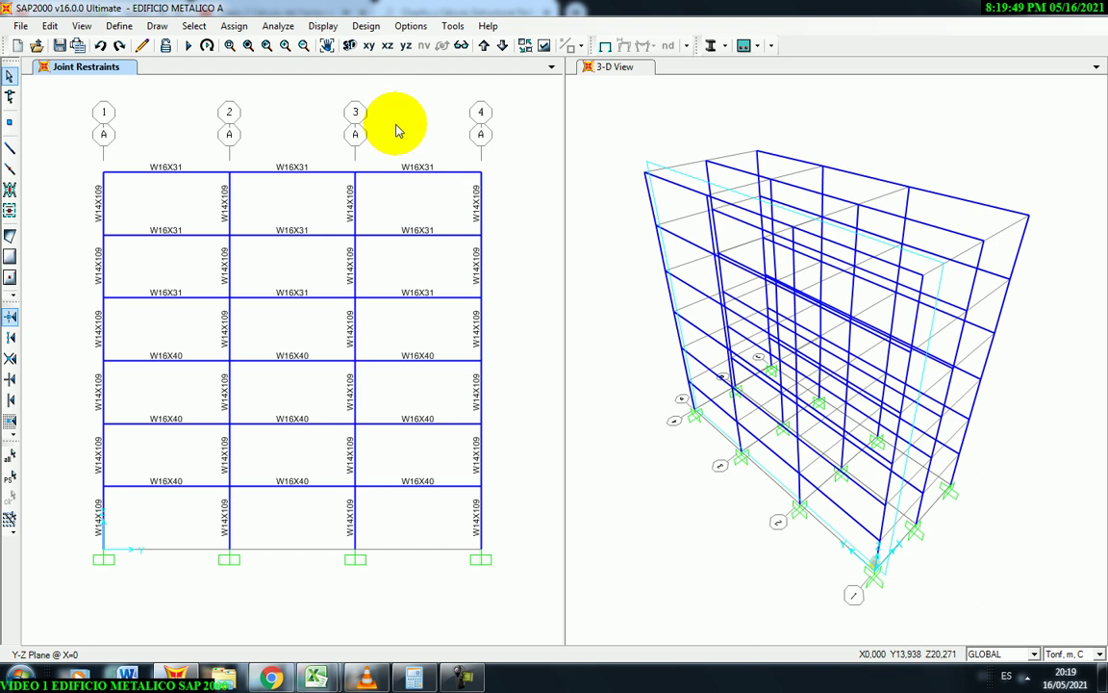
Switch to the X-Z elevations and go through the planes on gridlines 1 to 4, ending at Y=0.
left_click(386, 49)
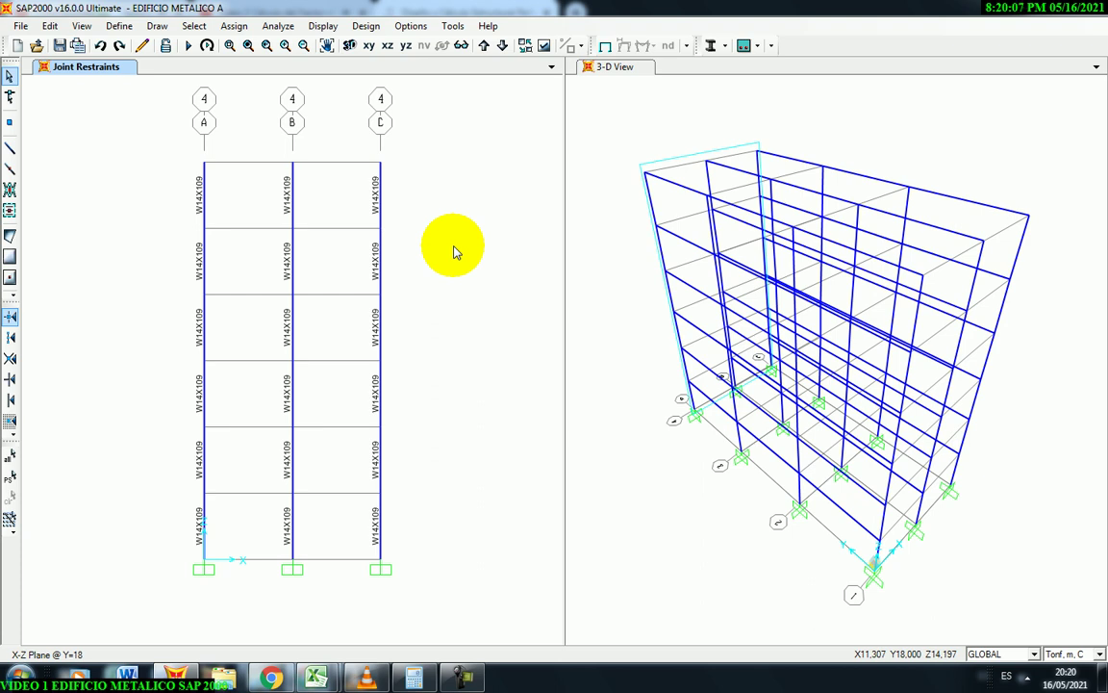
left_click(484, 50)
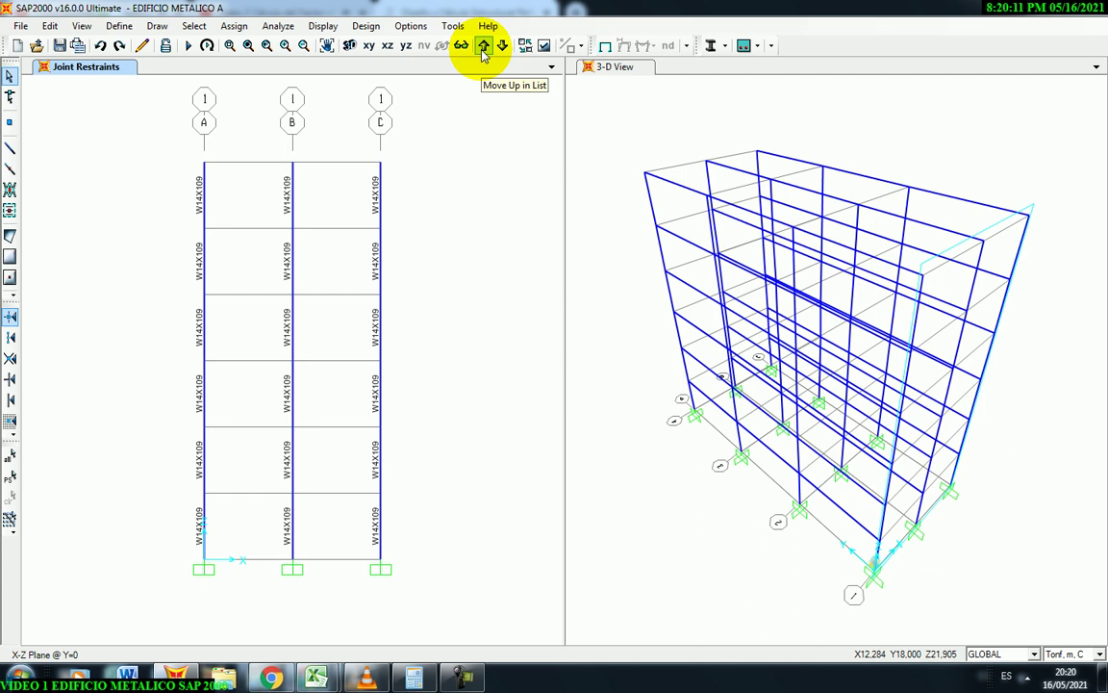
left_click(484, 50)
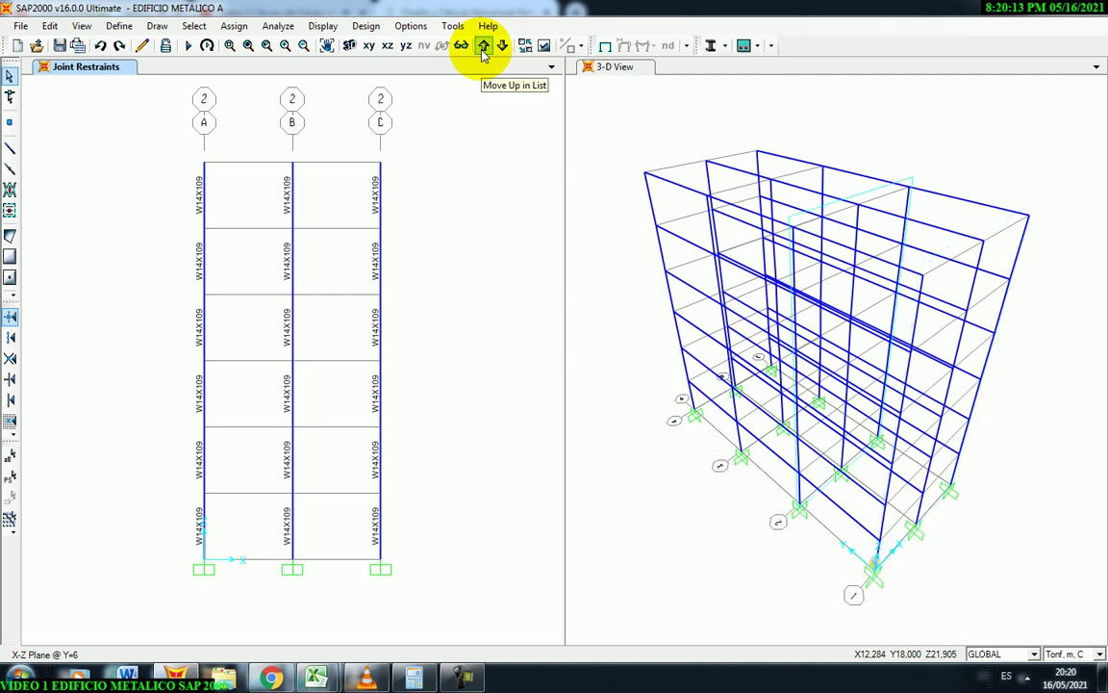
left_click(483, 50)
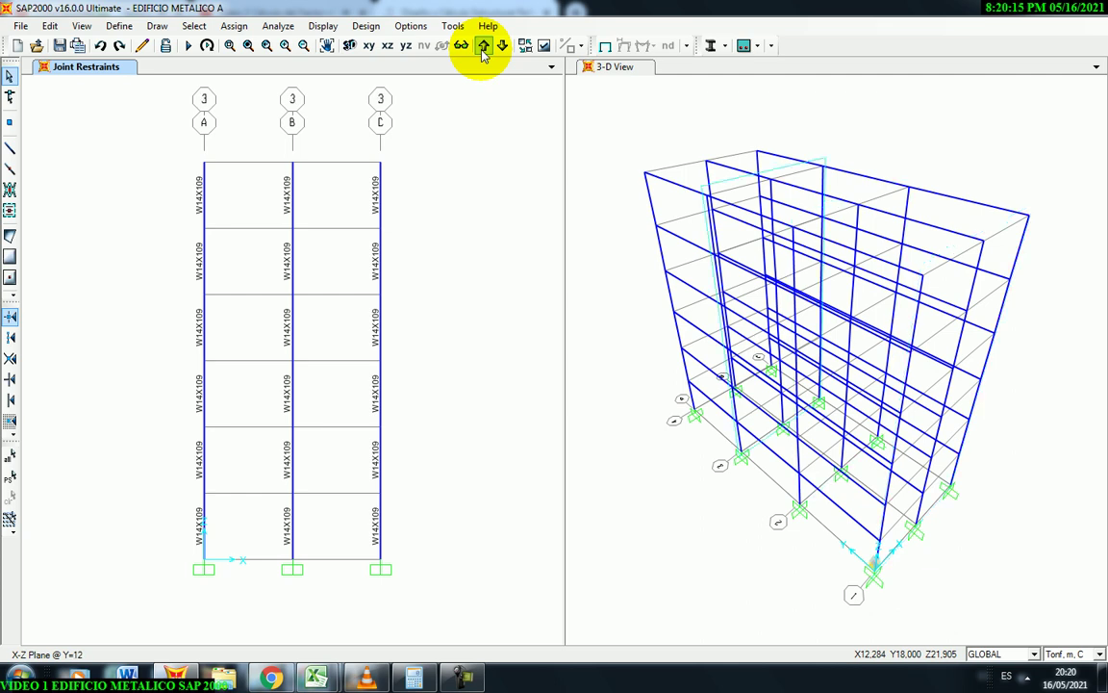
left_click(484, 50)
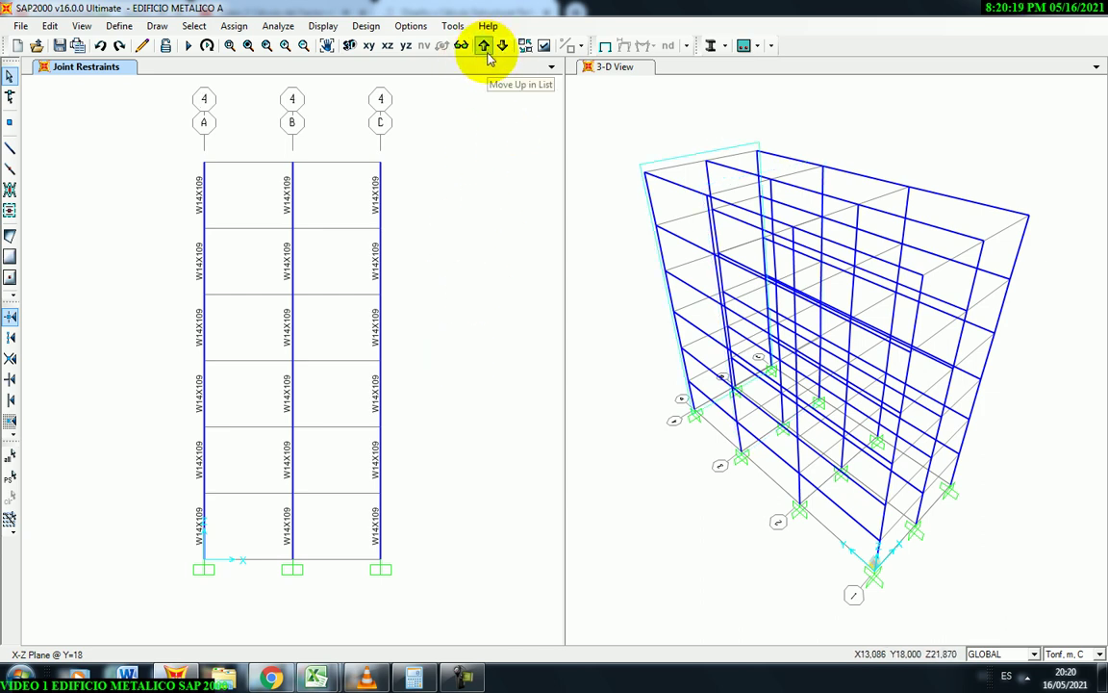
left_click(485, 50)
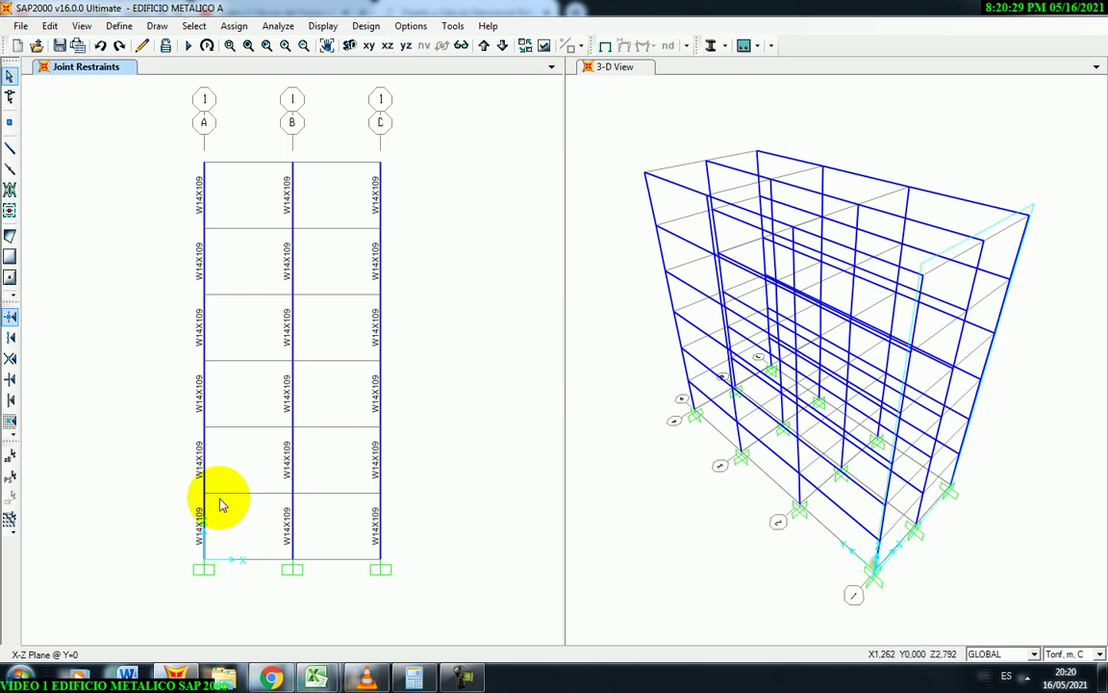
Draw straight W16X40 frame beams across both bays from gridline A to C at Z=3 in the Y=0 elevation.
left_click(11, 154)
left_click_drag(593, 423, 502, 385)
left_click(590, 417)
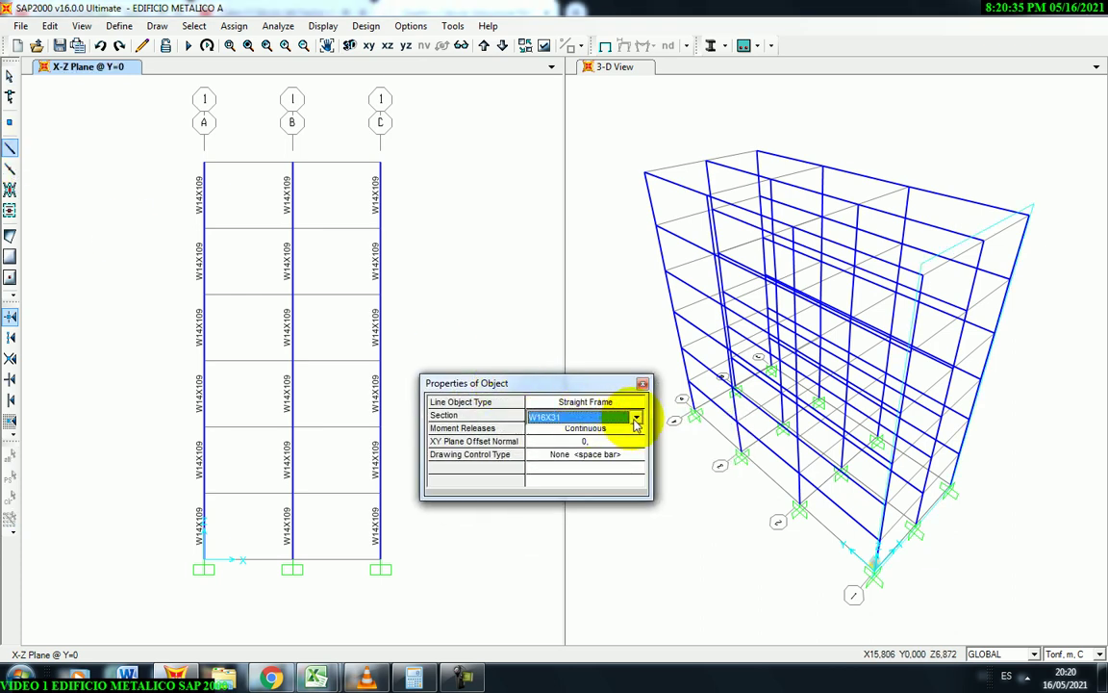
left_click(635, 419)
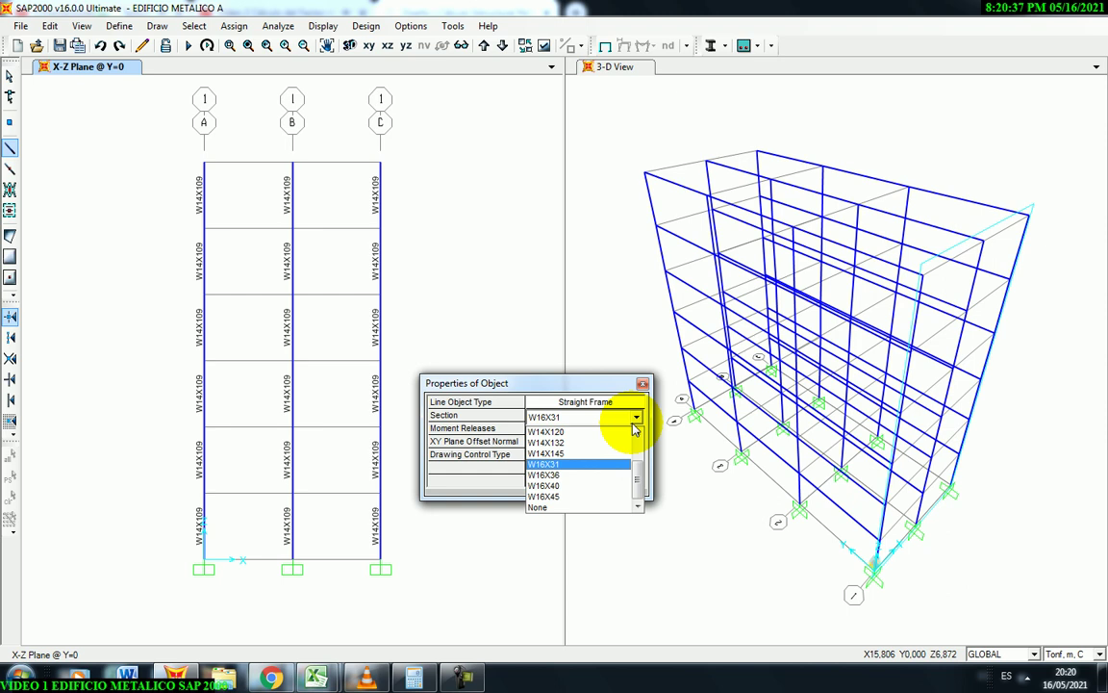
left_click(568, 487)
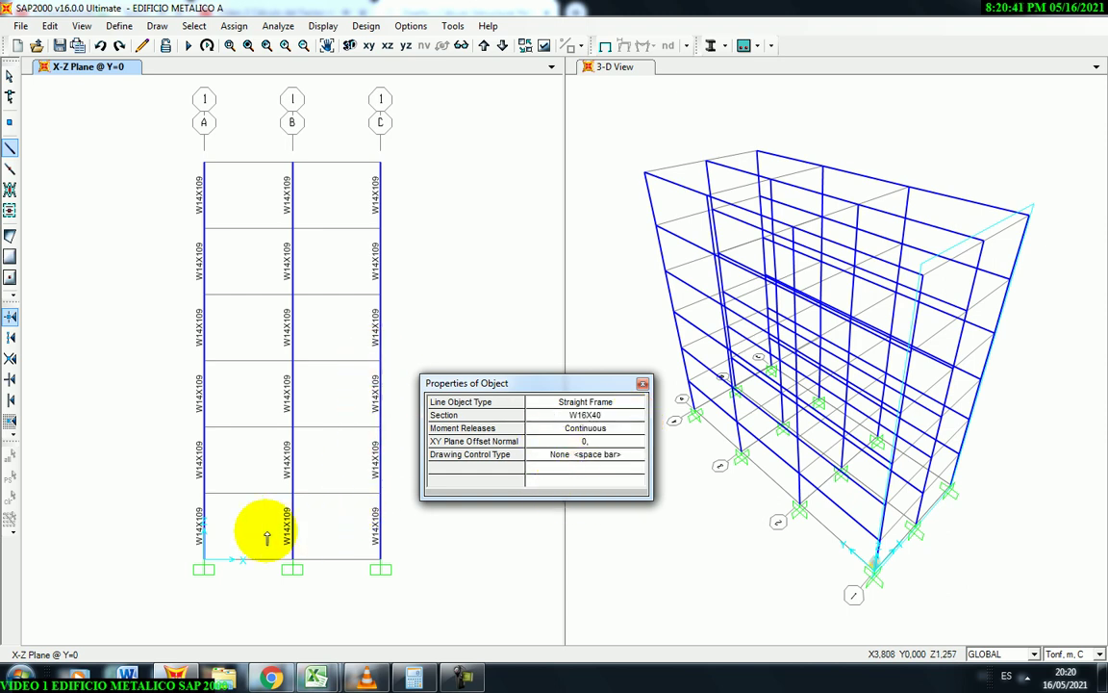
left_click(205, 494)
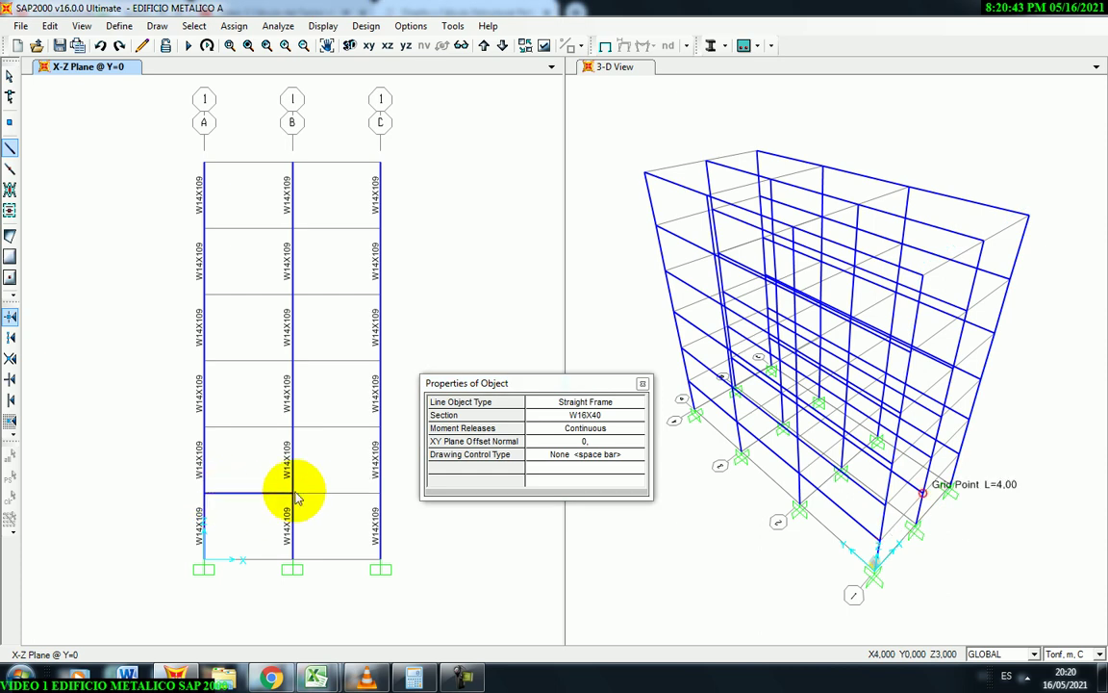
left_click(292, 493)
double_click(378, 494)
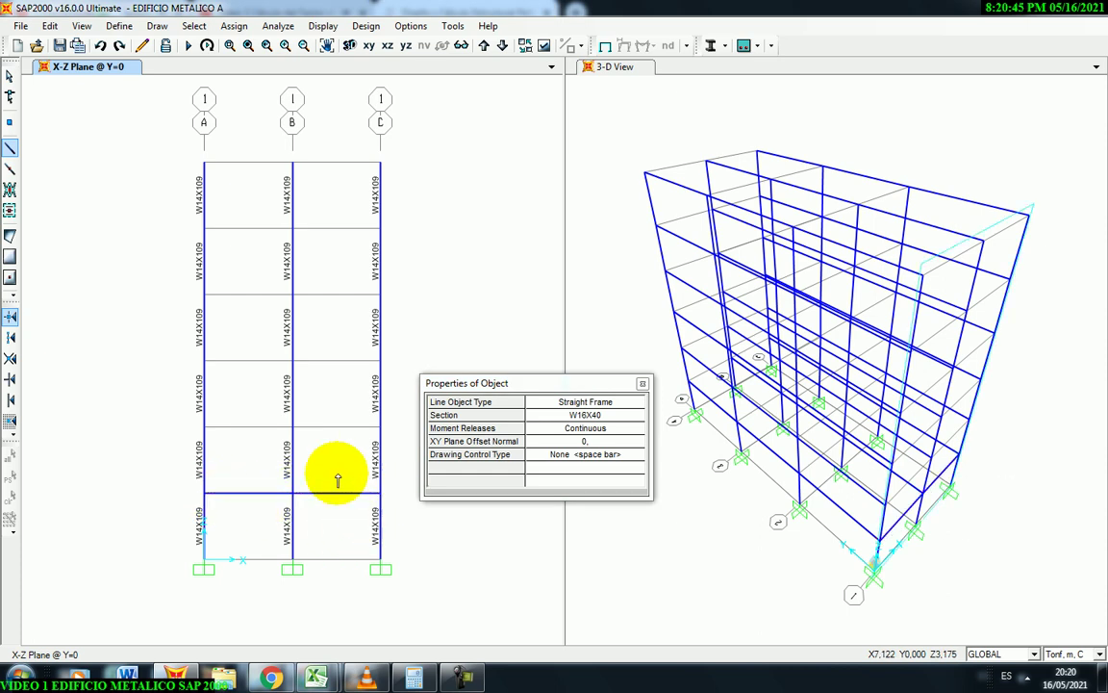
Draw W16X40 beams across both bays from gridline A to C at the second and third levels.
left_click(204, 426)
left_click(292, 427)
double_click(380, 426)
left_click(204, 361)
left_click(292, 361)
double_click(380, 361)
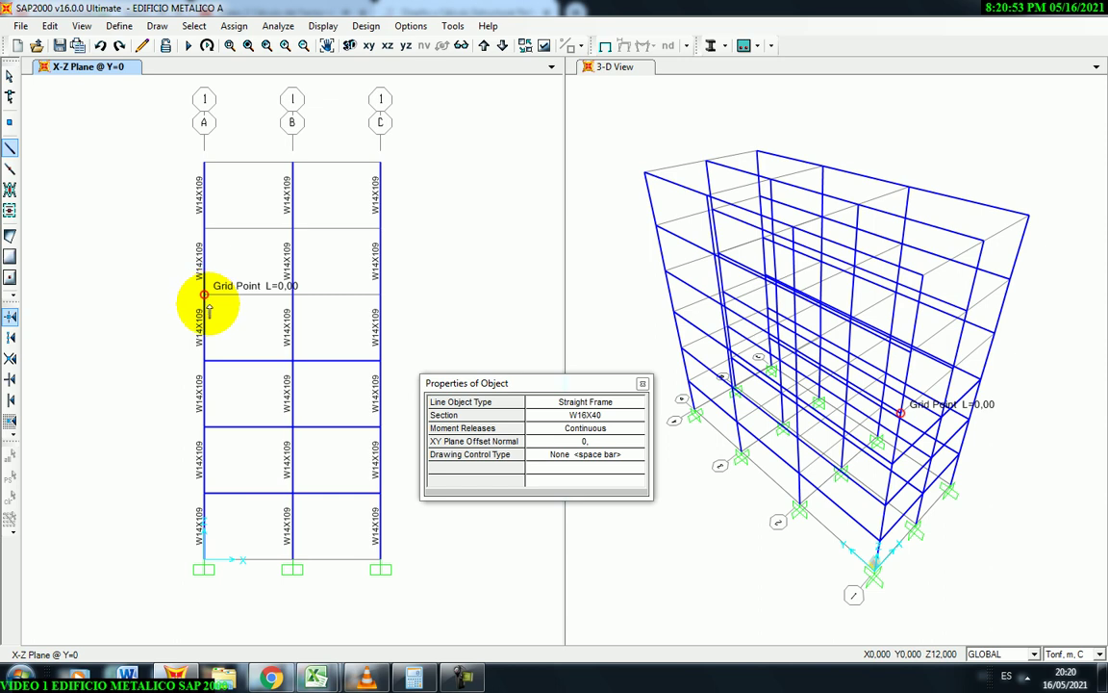
left_click(204, 295)
double_click(291, 295)
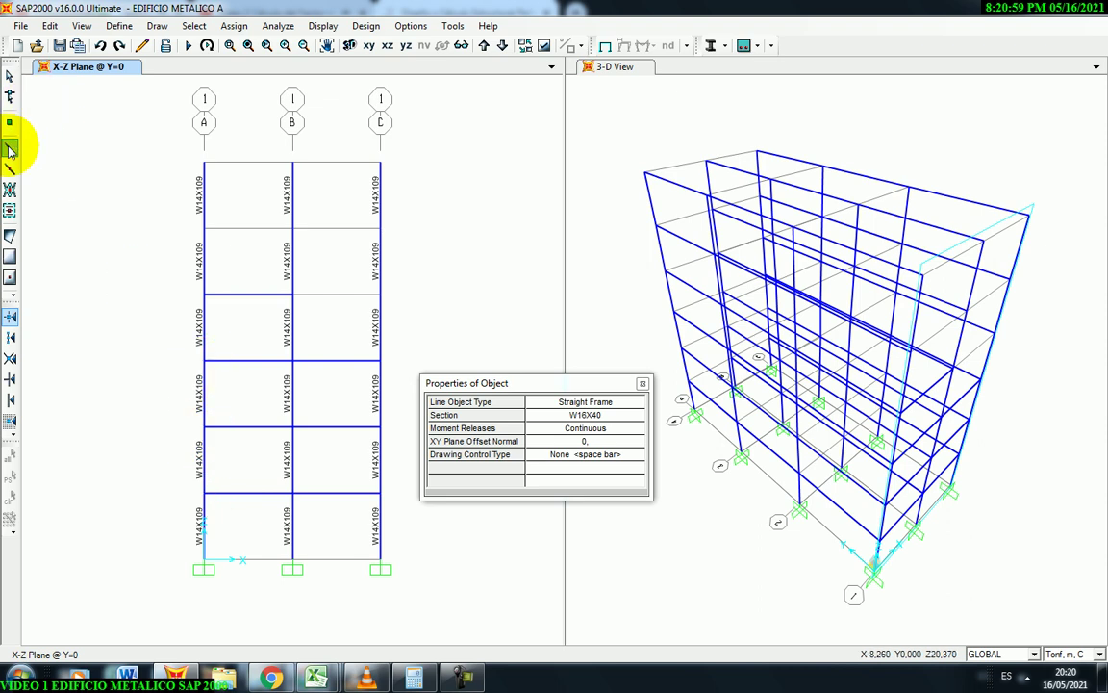
left_click(10, 76)
left_click(13, 80)
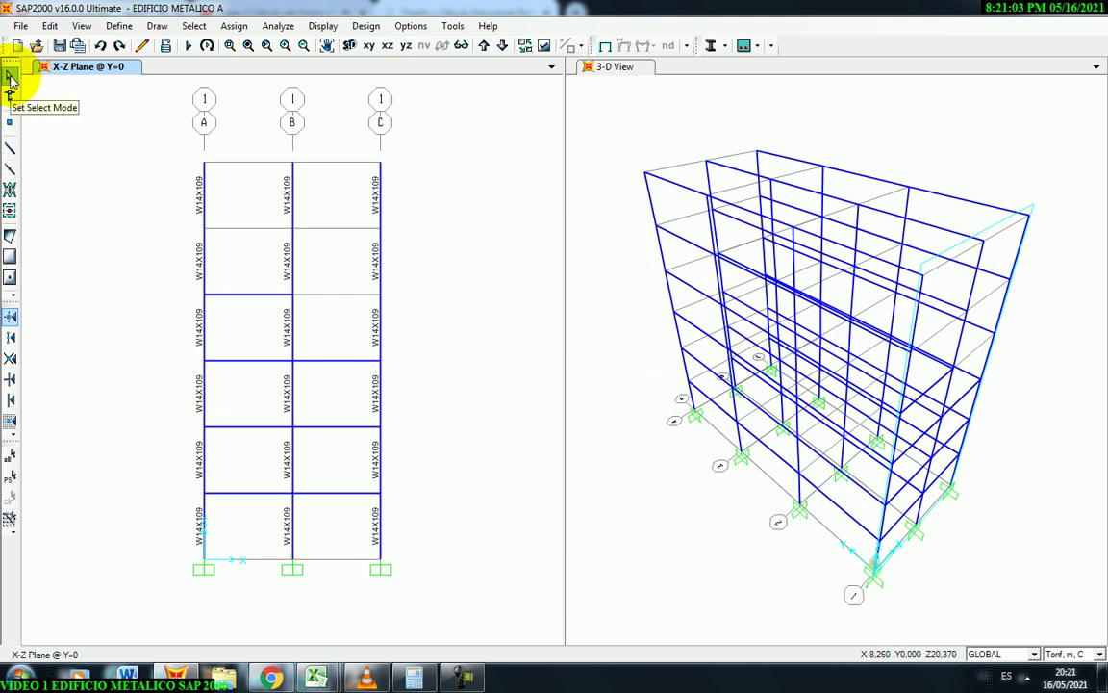
left_click(234, 296)
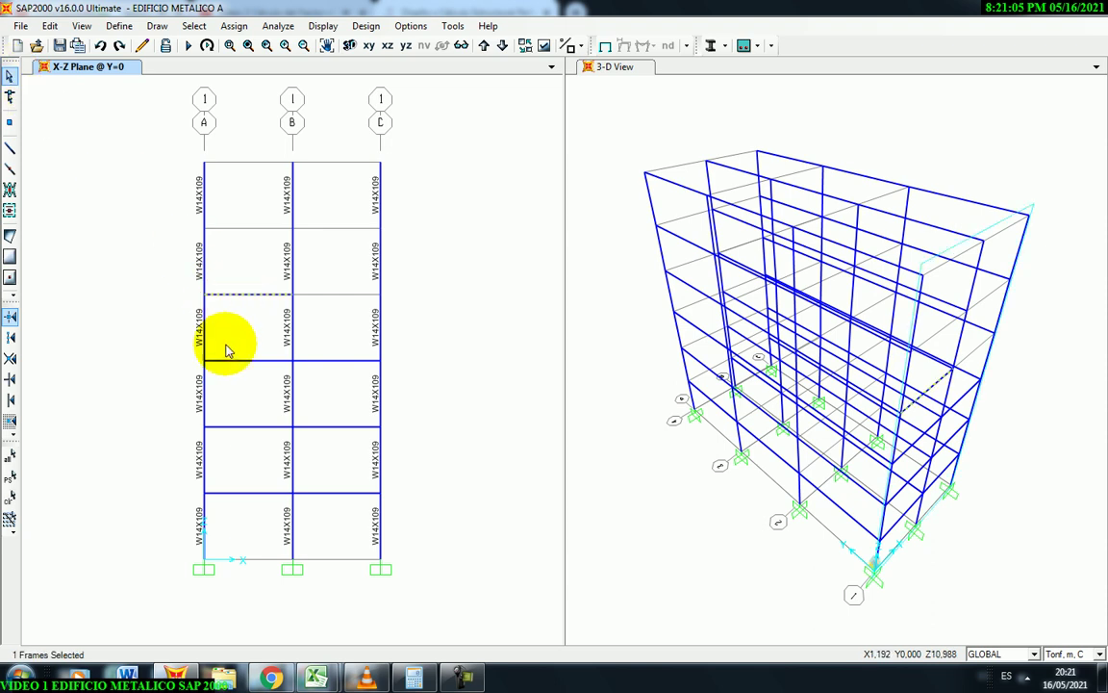
key("Delete")
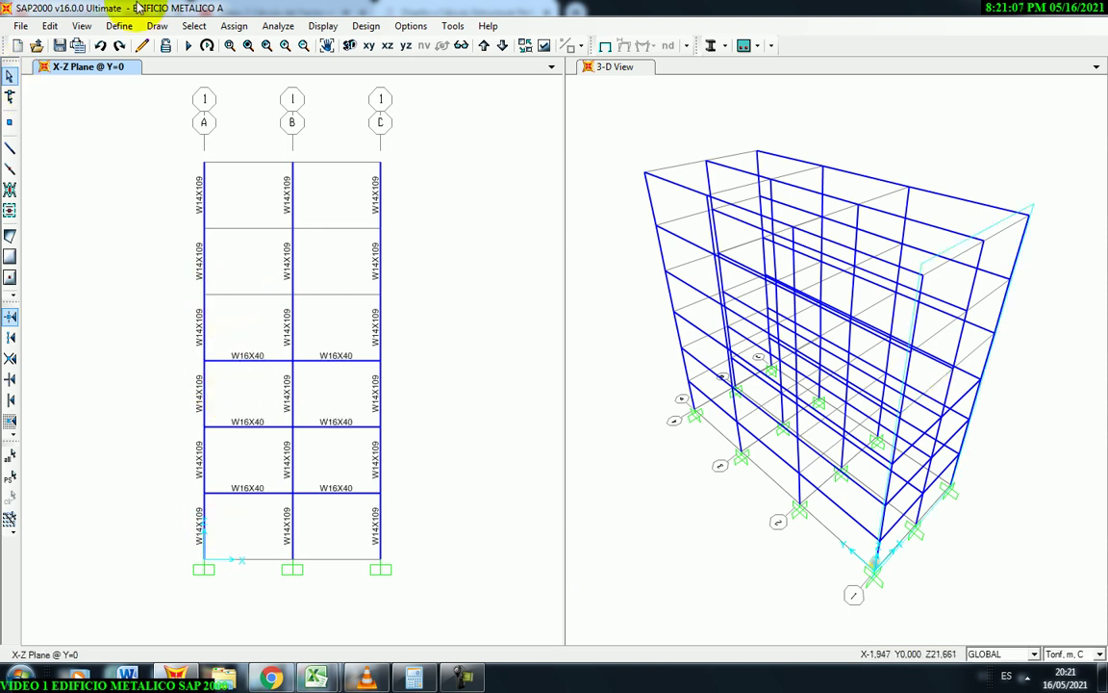
Draw straight W16X31 frame beams across both bays from gridline A to C at Z=12.
left_click(11, 152)
left_click(626, 417)
left_click(636, 418)
left_click(582, 454)
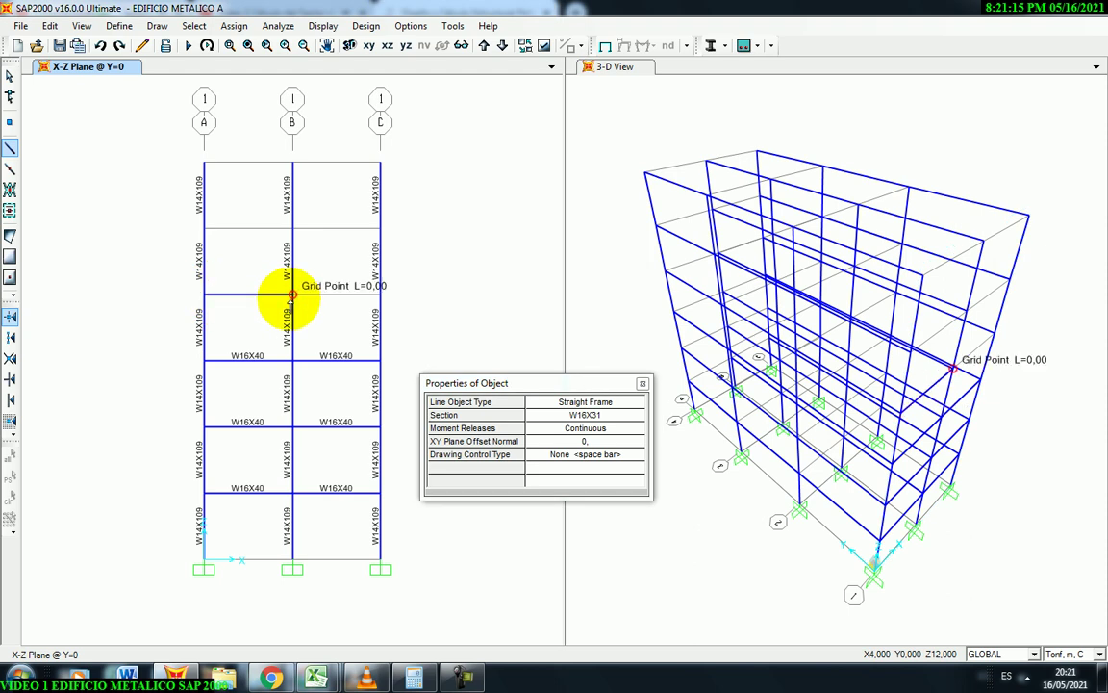
right_click(382, 301)
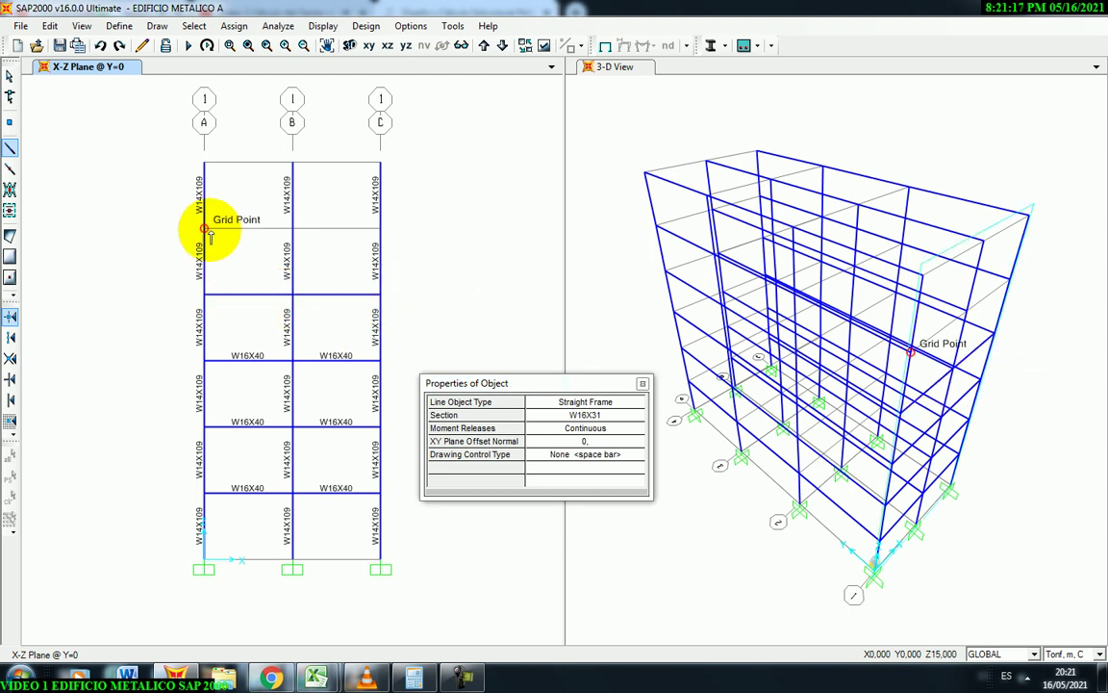
Draw W16X31 beams across both bays at Z=15 and at the roof level, and close the object properties.
left_click(205, 229)
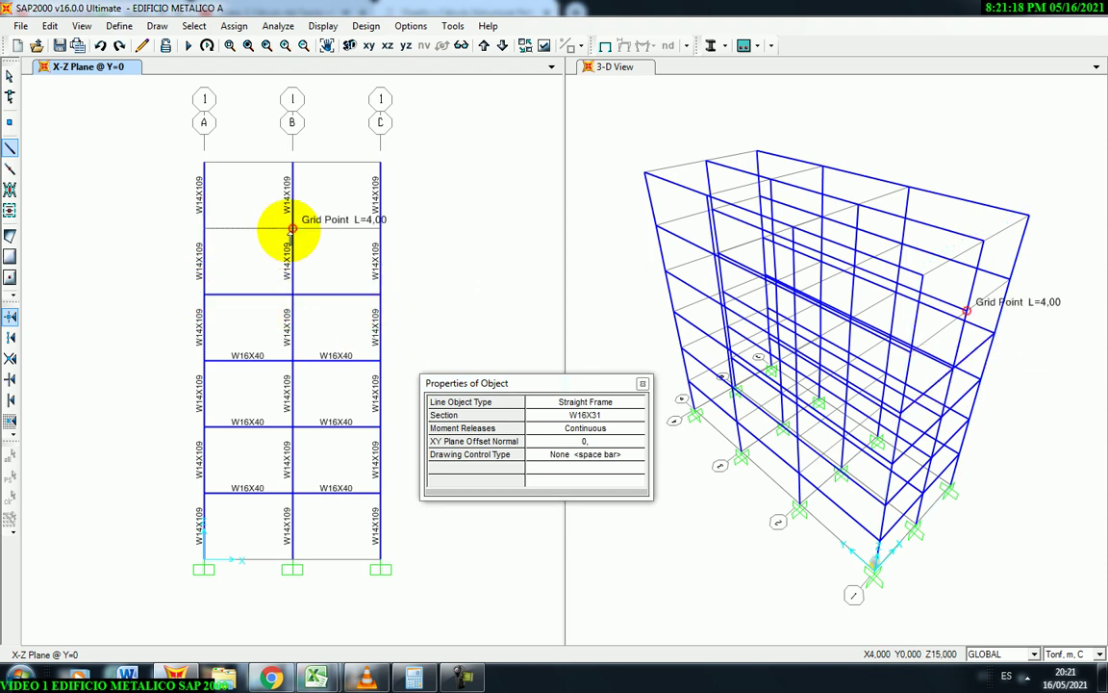
left_click(380, 228)
right_click(259, 187)
left_click(202, 162)
left_click(292, 163)
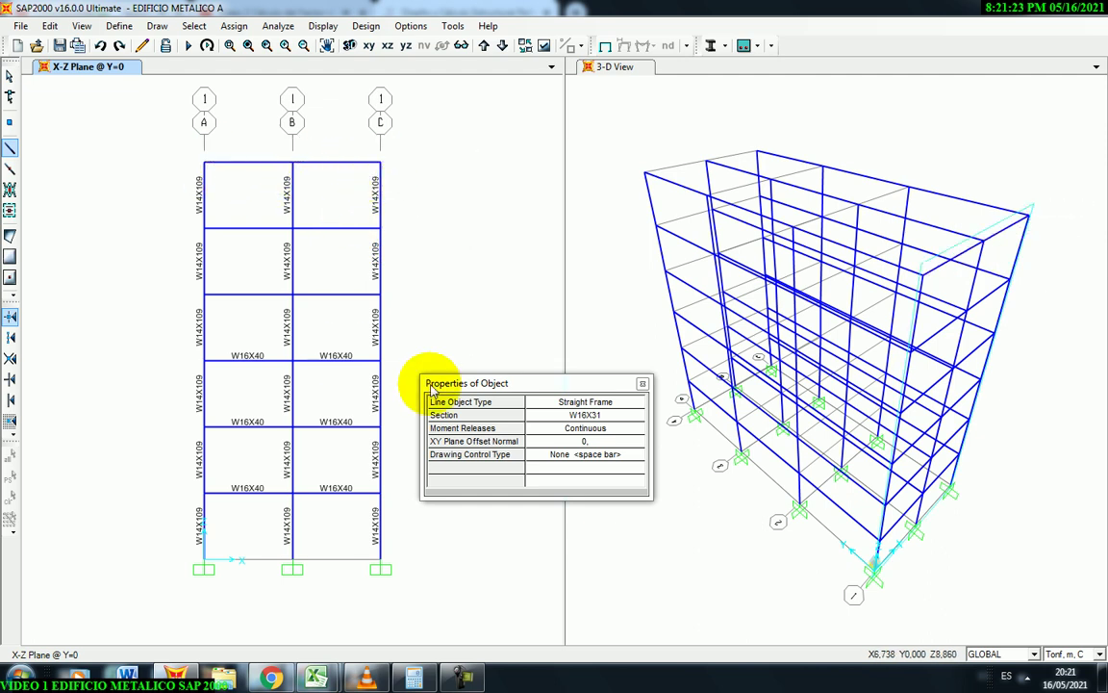
left_click(643, 383)
Save the model and refresh the X-Z elevation at Y=0 to show the section labels of the new beams.
left_click(61, 45)
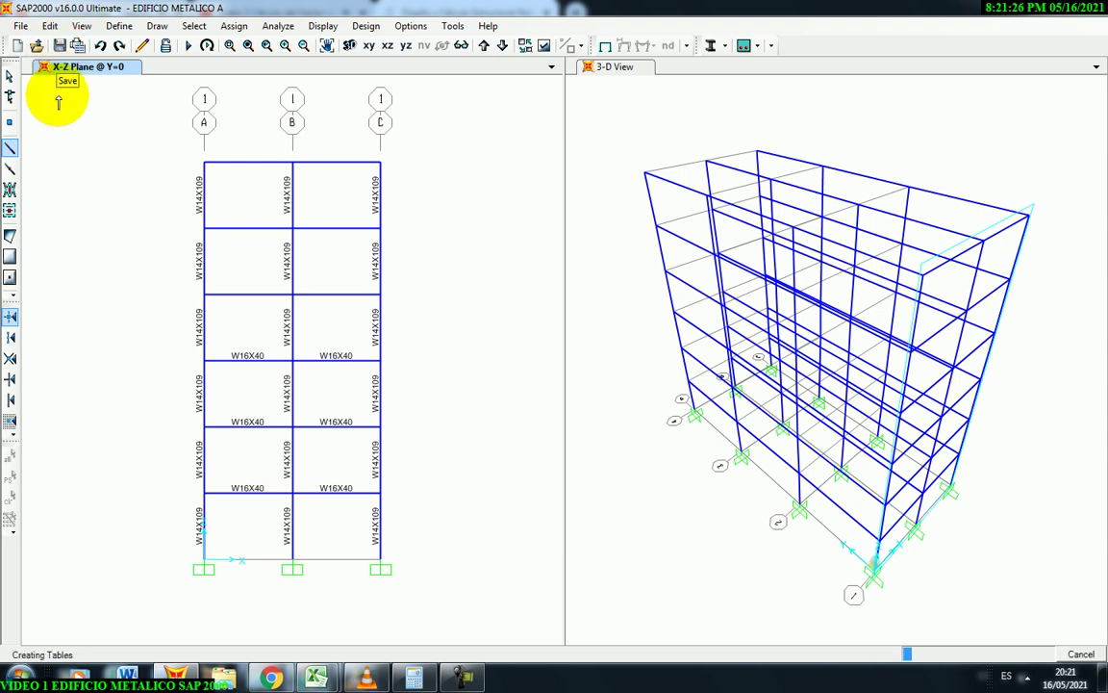
left_click(284, 45)
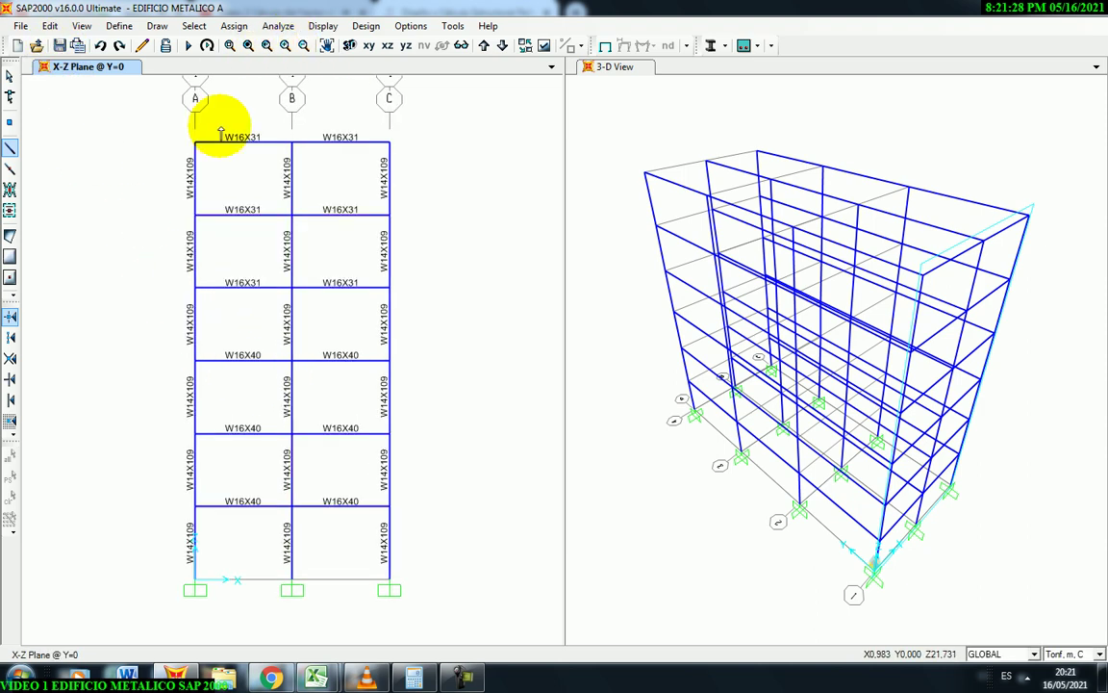
left_click(285, 45)
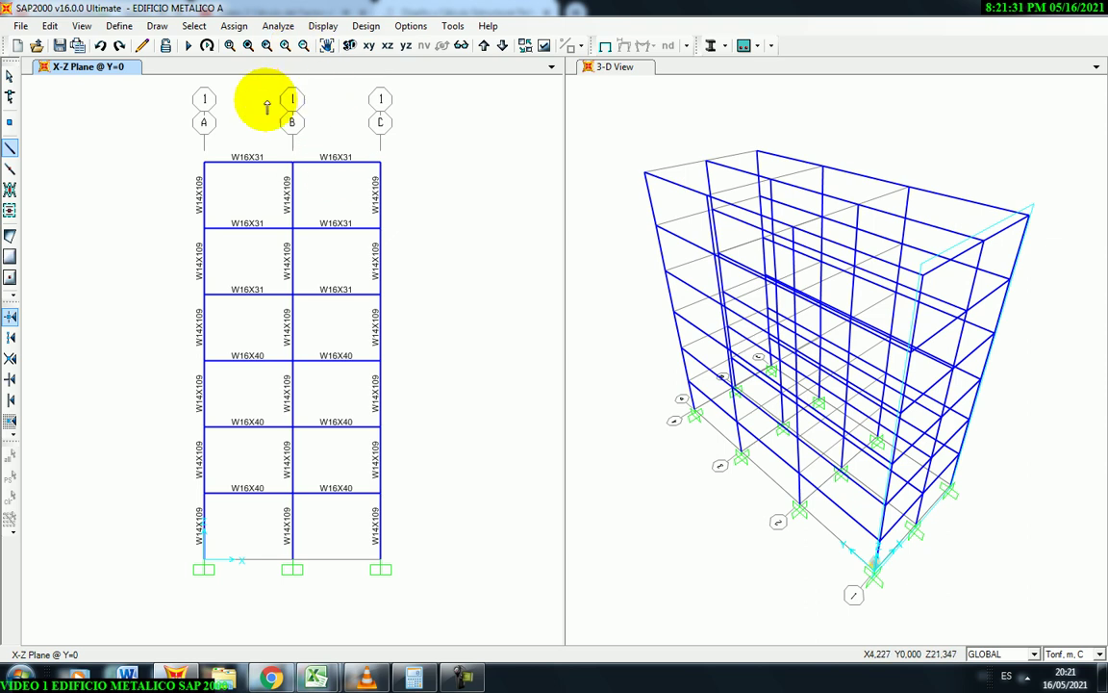
Replicate all the X-direction beams of the Y=0 elevation linearly with dx 0, dy 6, dz 0 and number 3.
left_click(327, 45)
left_click_drag(349, 200, 347, 223)
left_click(327, 45)
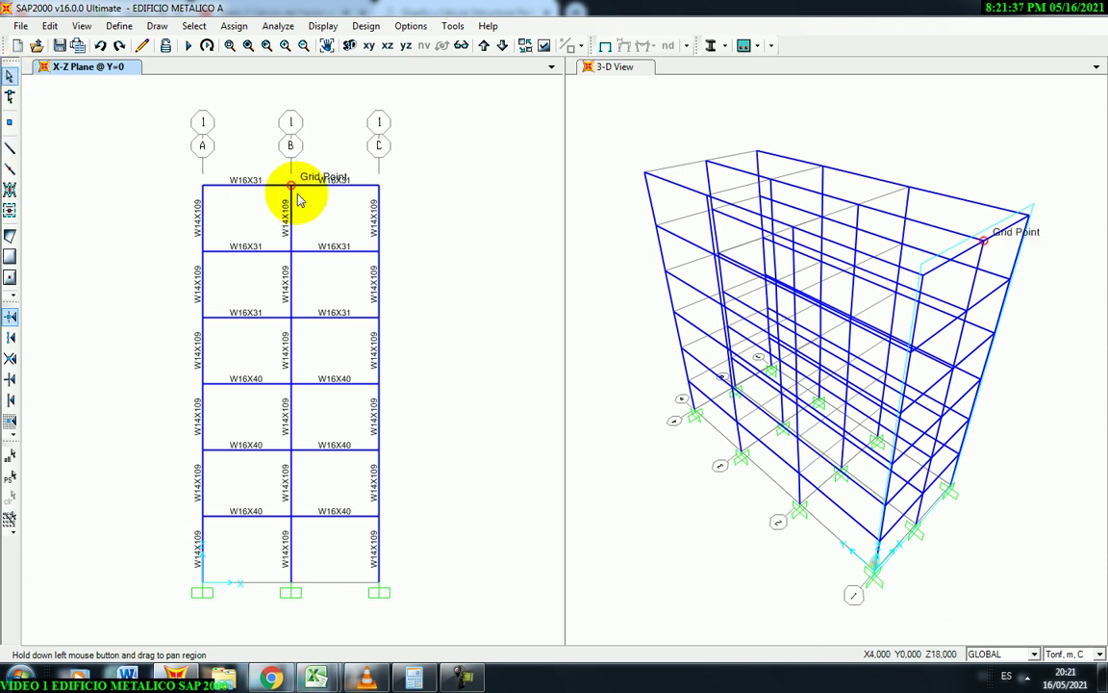
left_click_drag(256, 556, 239, 160)
left_click_drag(339, 532, 320, 172)
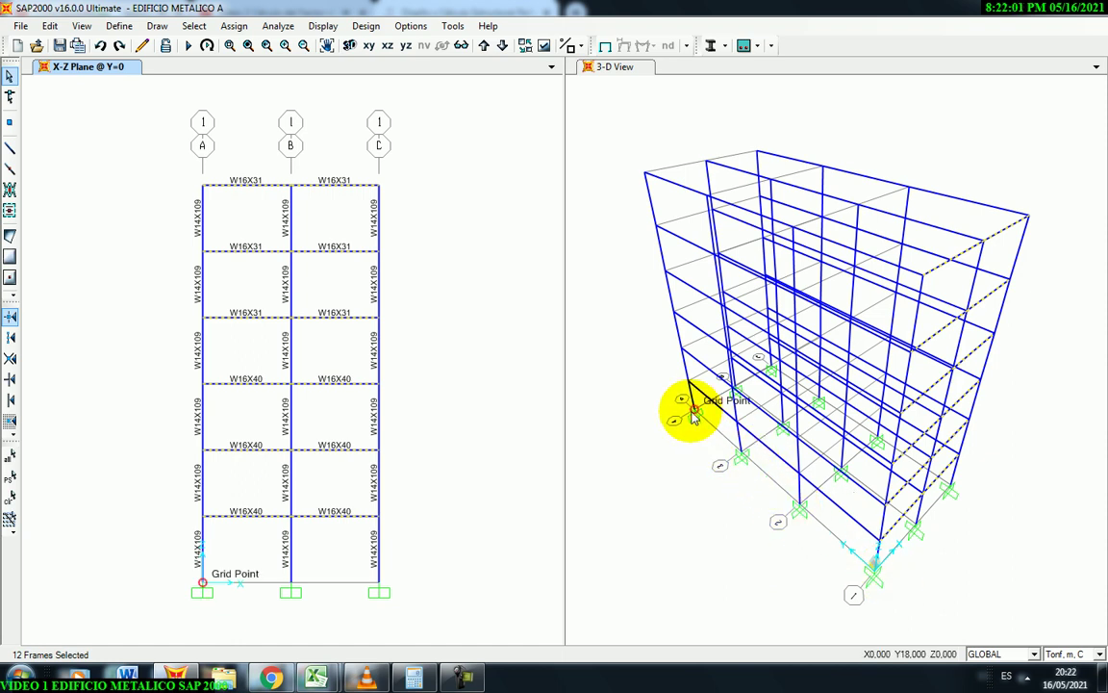
left_click(50, 26)
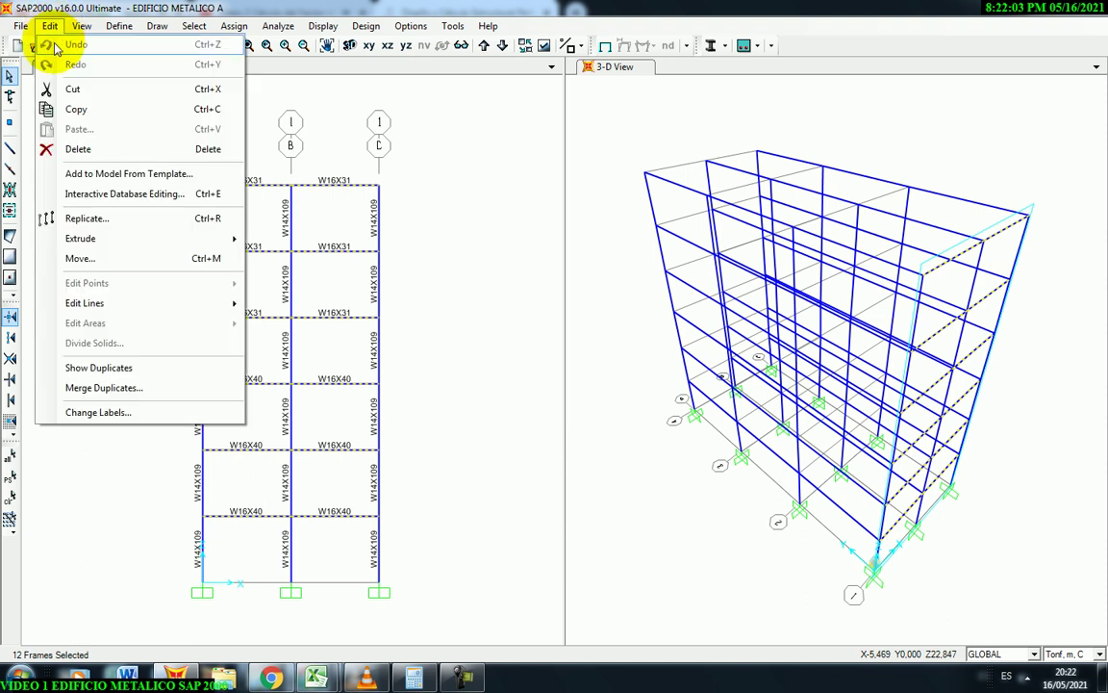
left_click(86, 218)
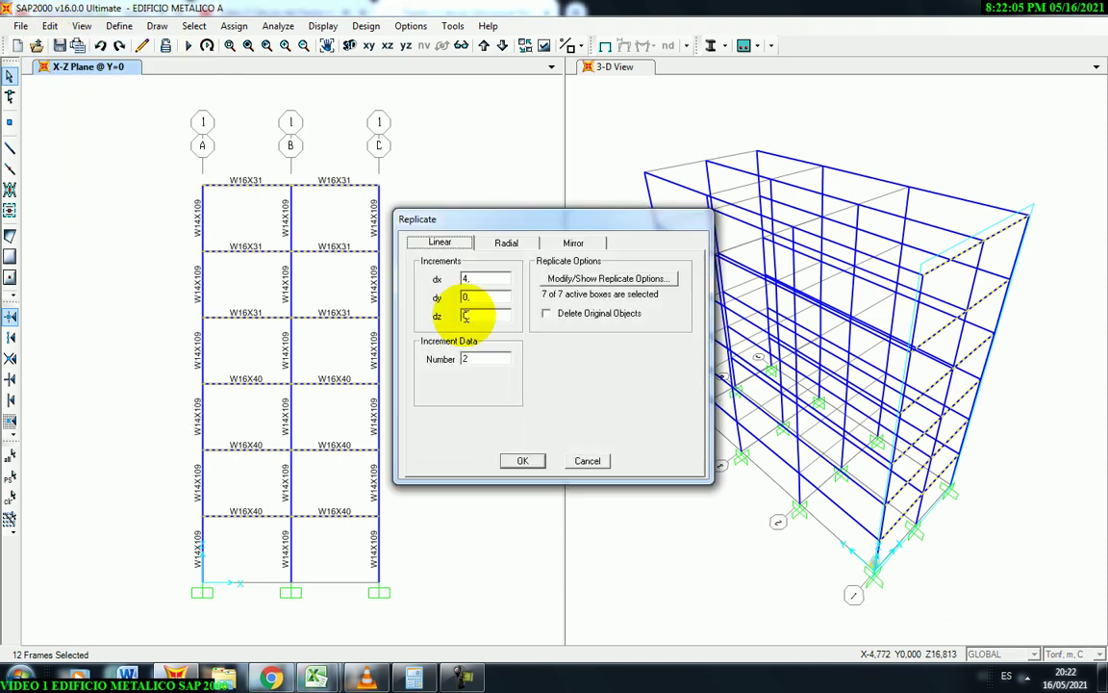
double_click(480, 299)
type("6")
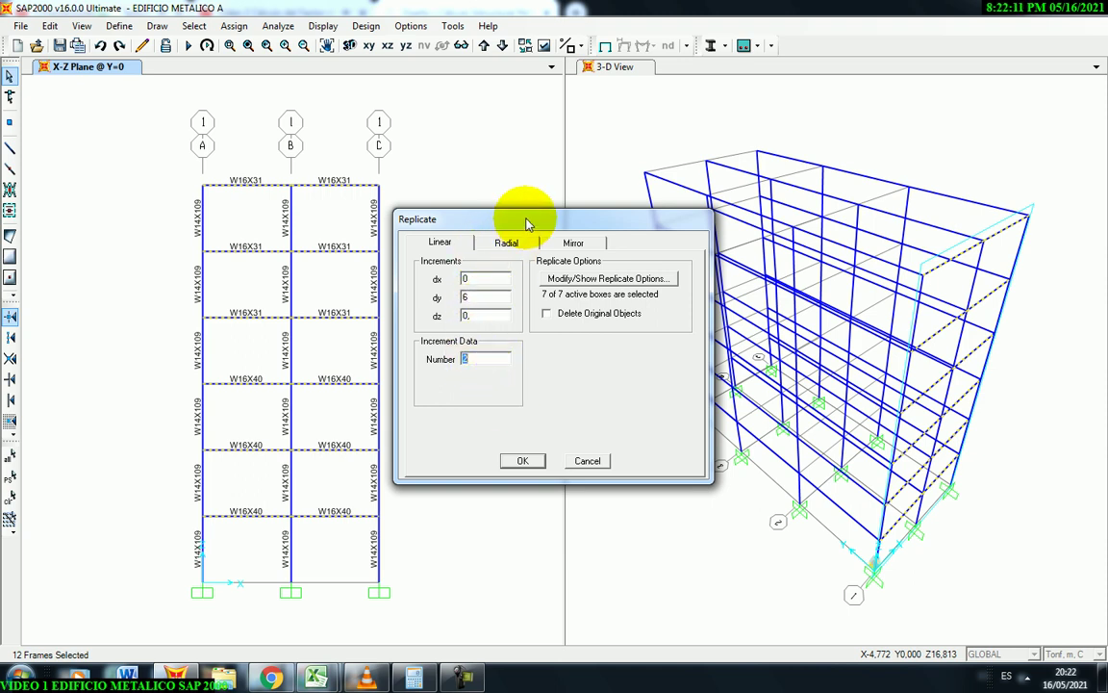
left_click_drag(519, 219, 402, 233)
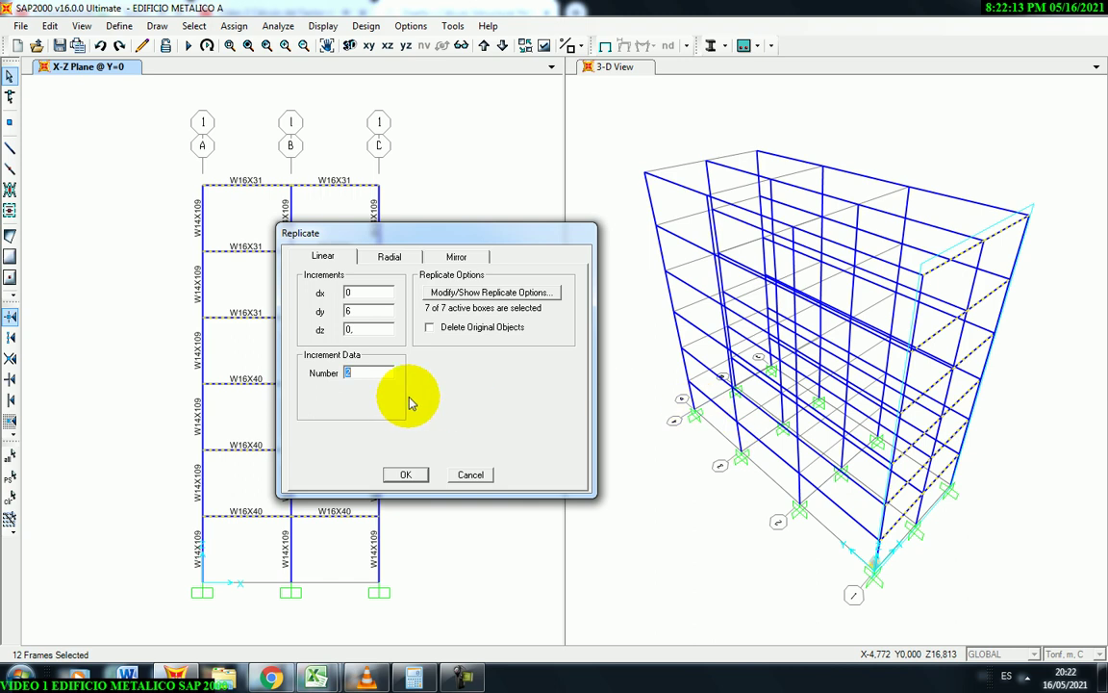
type("3")
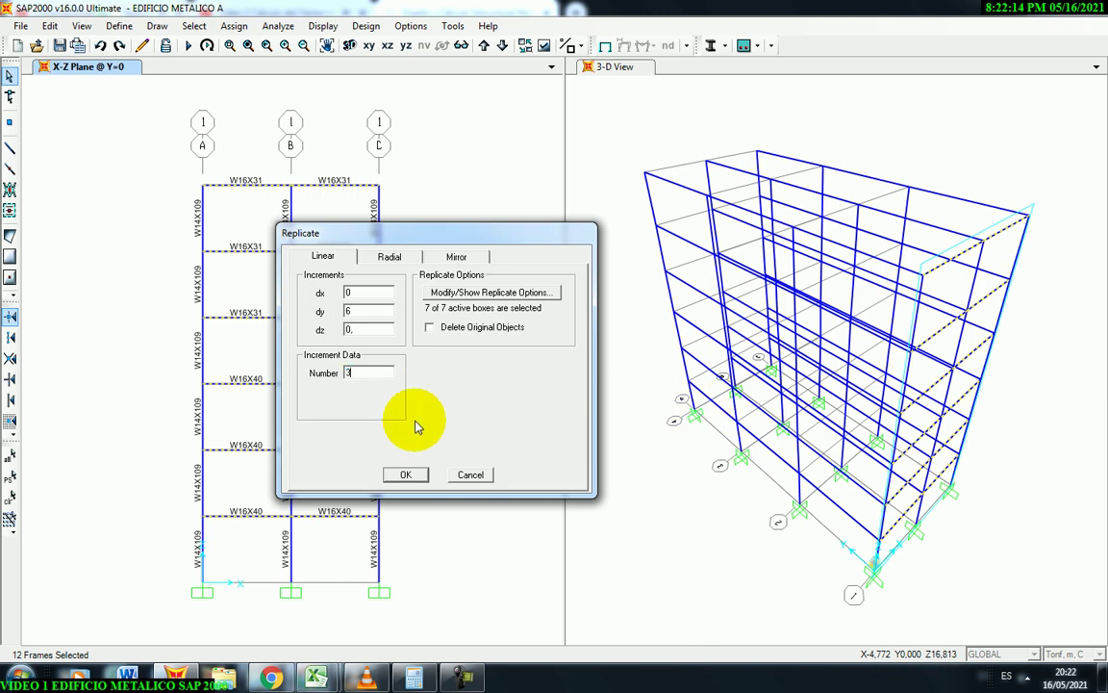
left_click(408, 475)
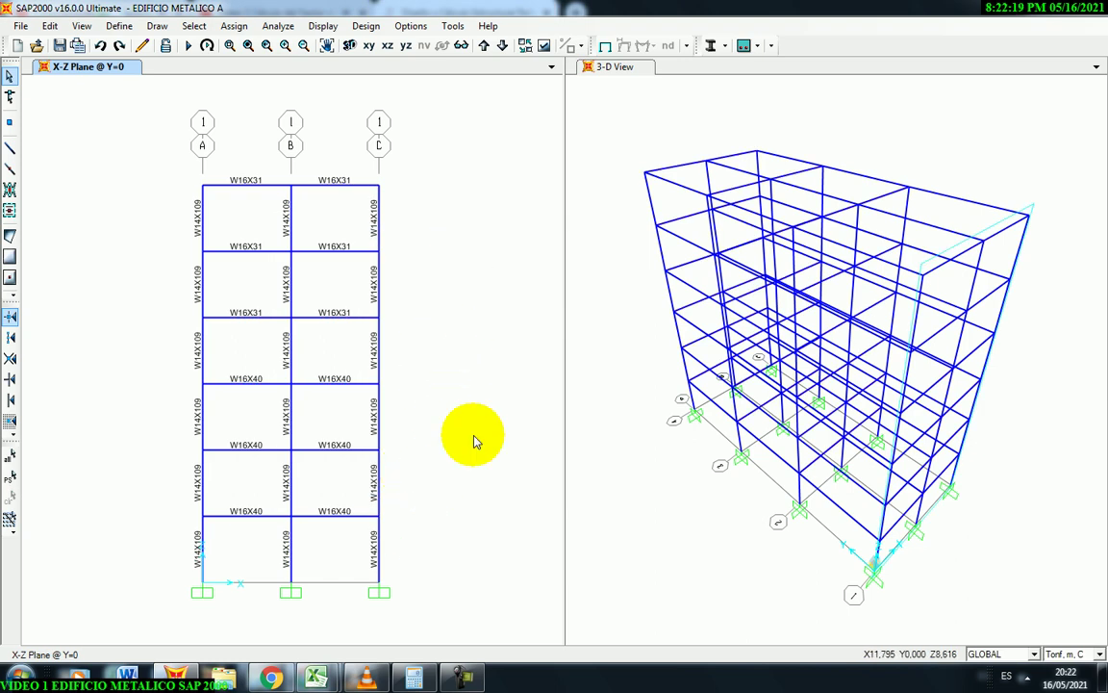
Enlarge the 3-D view and examine the beam sections in the X-Y floor plans level by level from Z=3 up to Z=18.
left_click(584, 117)
left_click(285, 46)
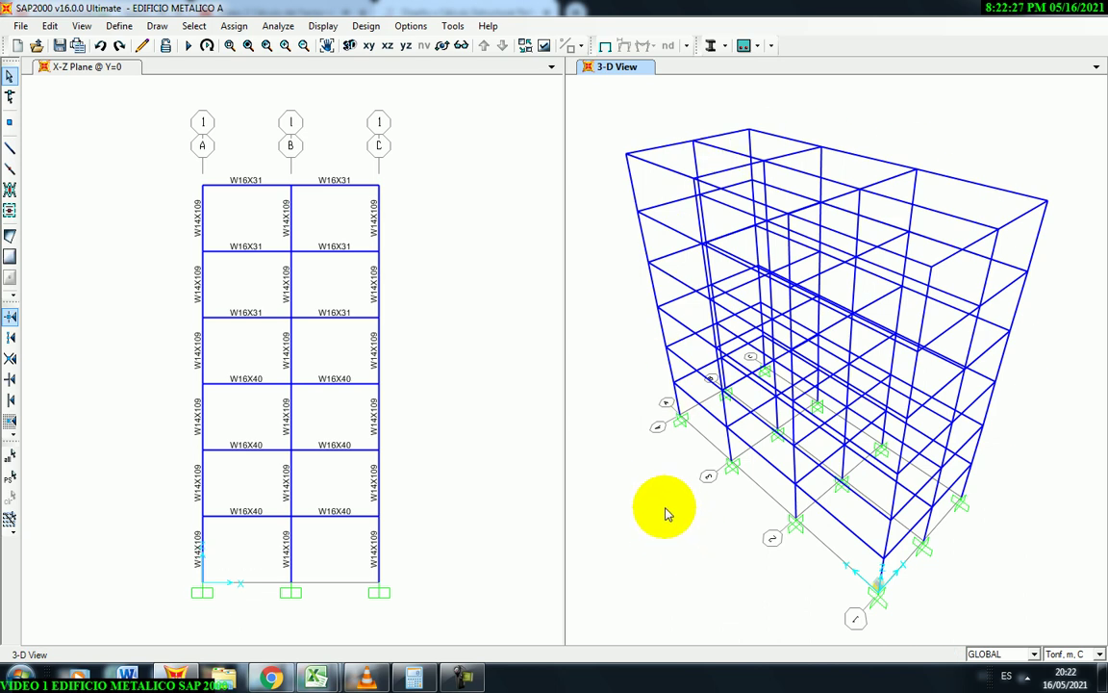
left_click(471, 370)
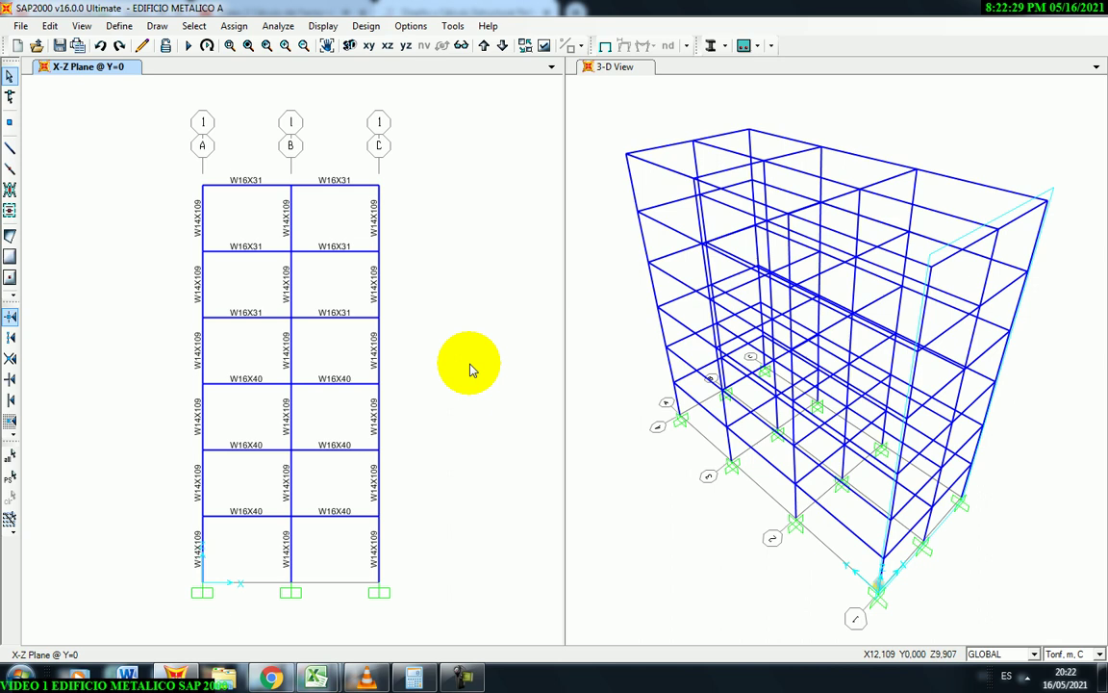
left_click(371, 48)
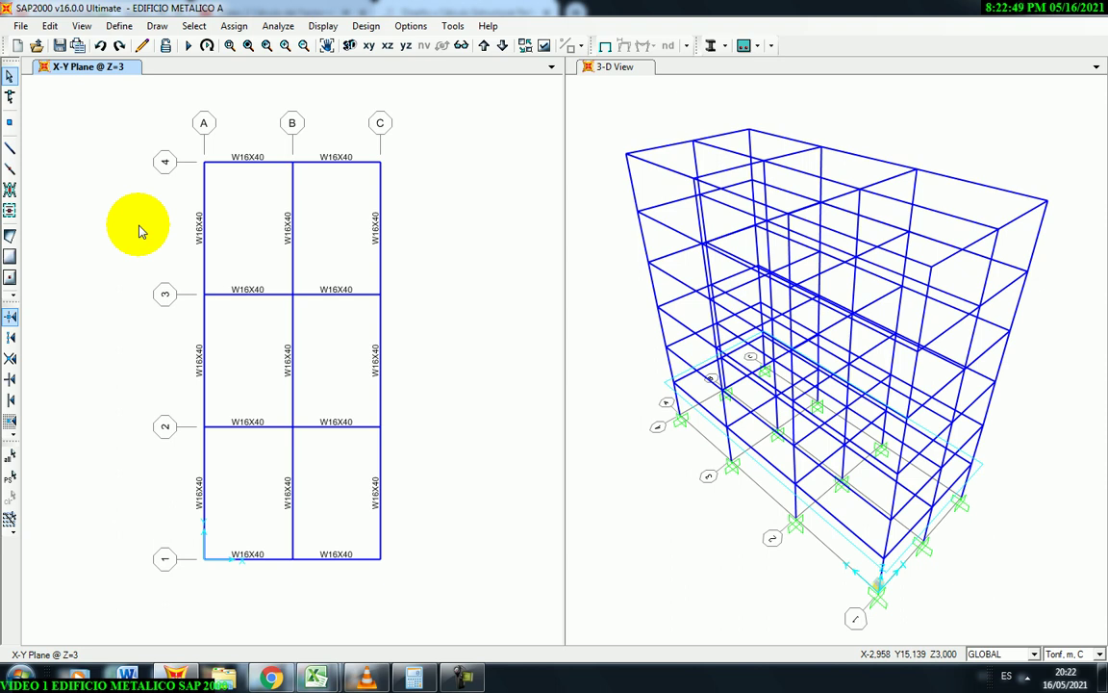
left_click(484, 46)
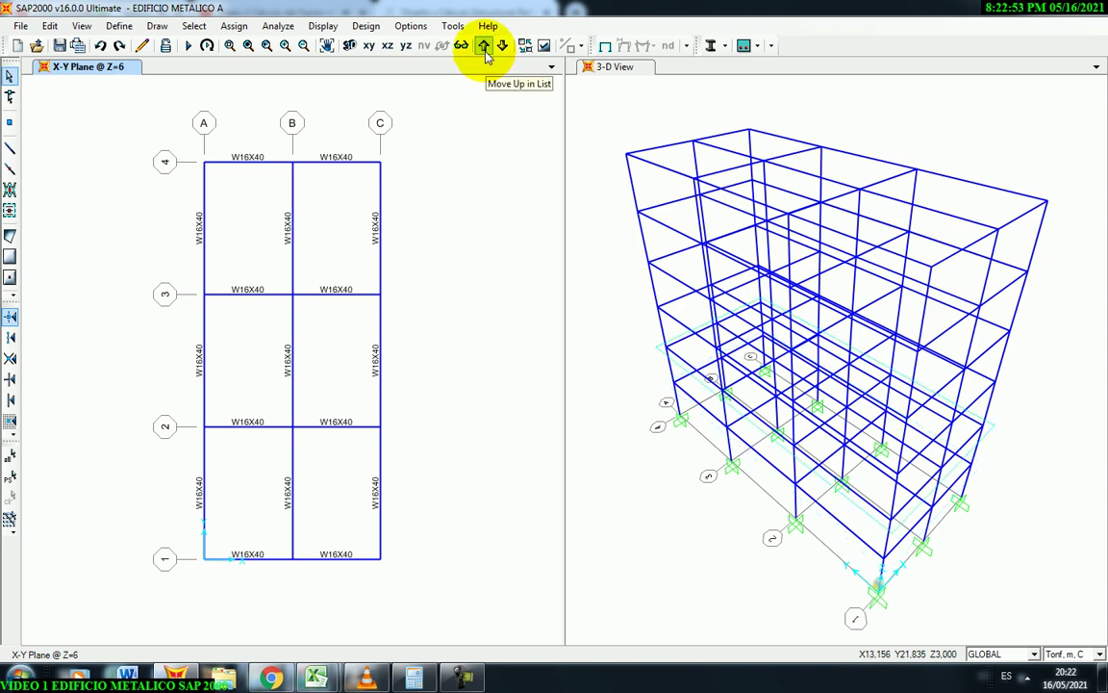
left_click(484, 46)
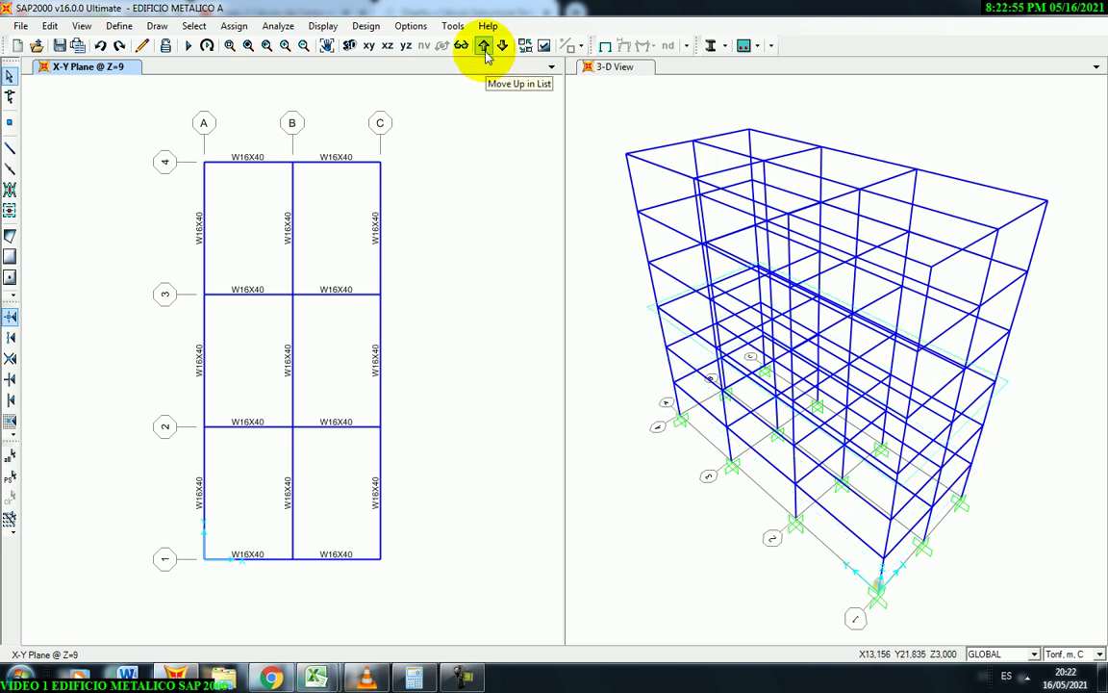
left_click(484, 46)
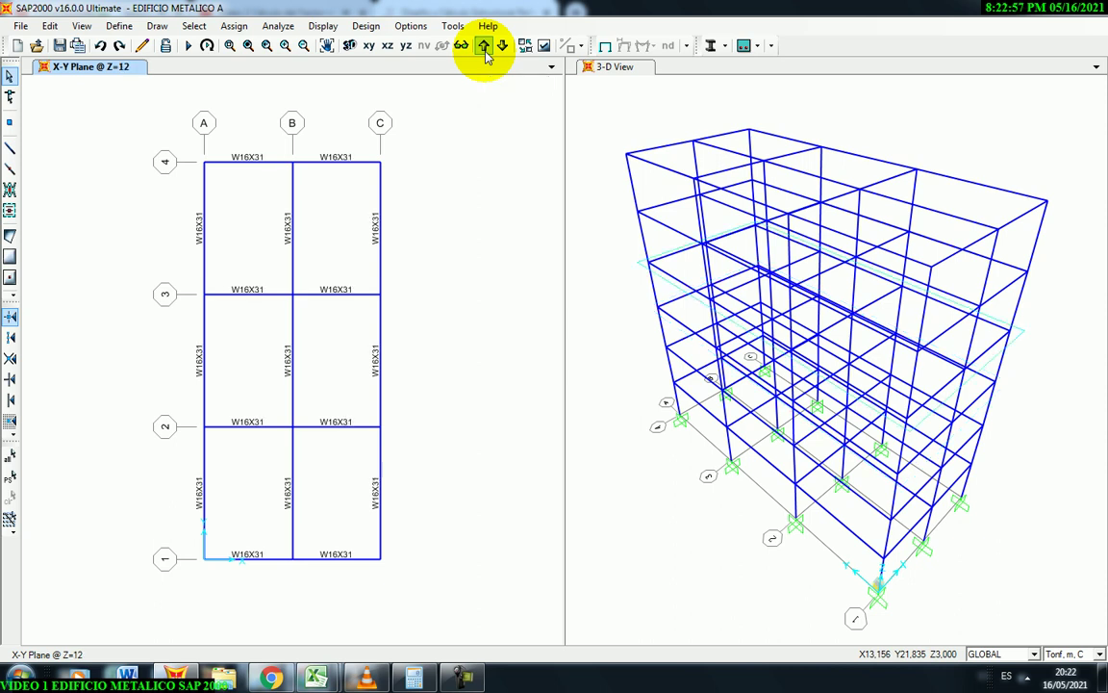
left_click(484, 46)
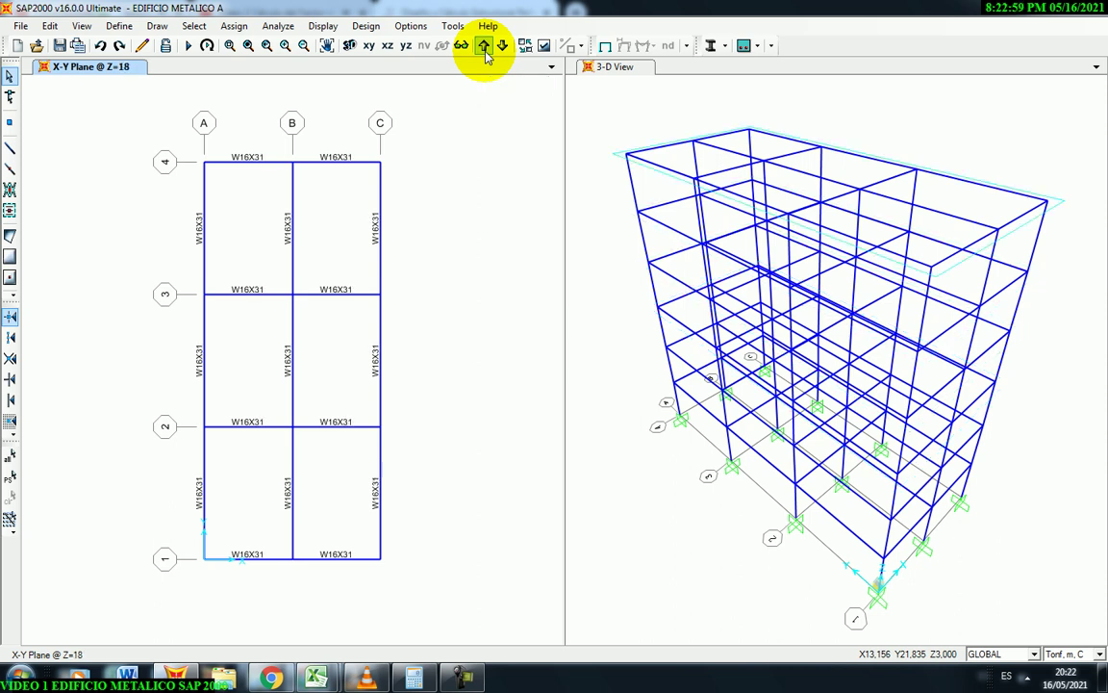
left_click(484, 46)
left_click(484, 46)
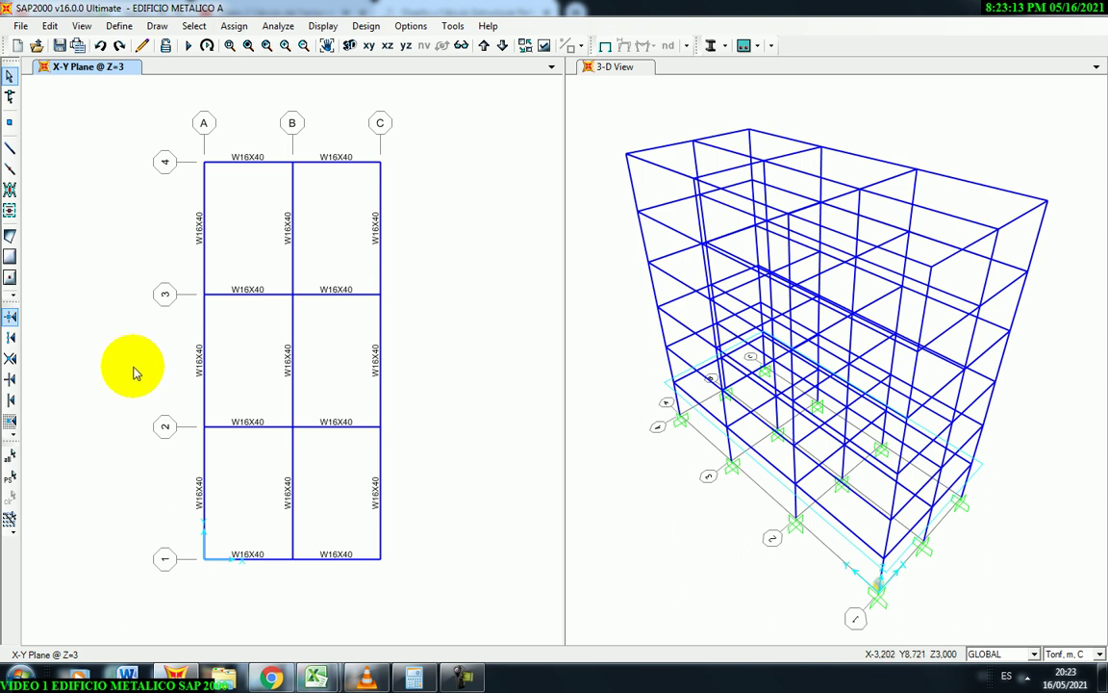
Configure the quick secondary beams with section W10X19 in the Z=3 floor plan.
left_click(12, 217)
left_click_drag(523, 388, 498, 160)
left_click(614, 173)
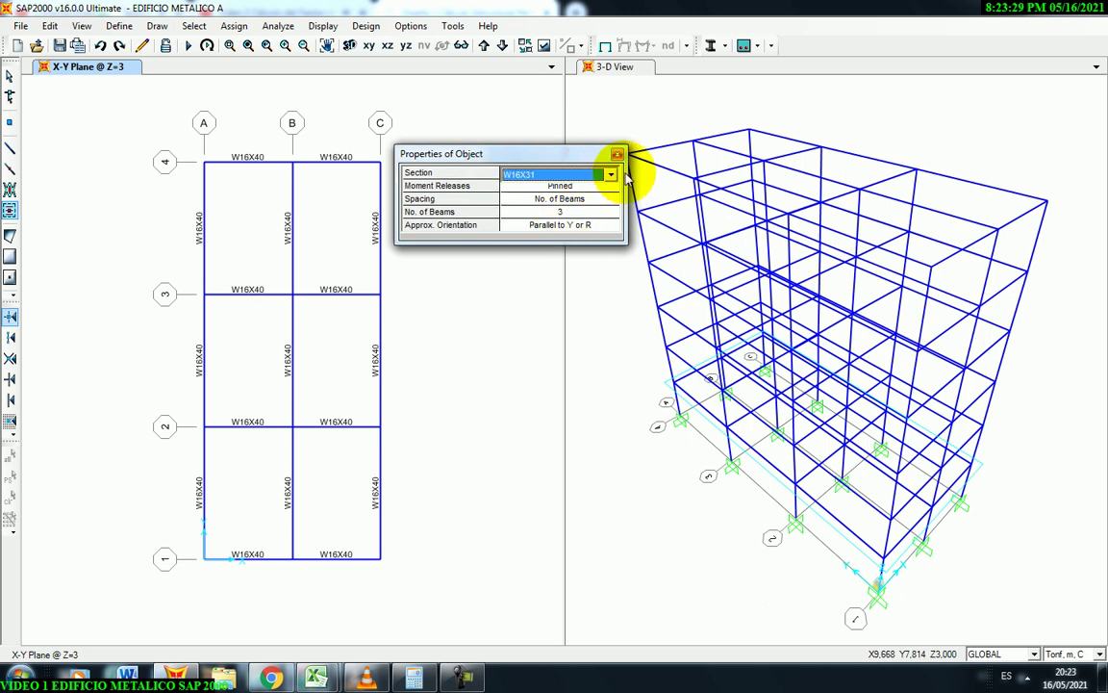
left_click(611, 175)
left_click_drag(612, 236, 614, 192)
left_click(556, 203)
left_click_drag(515, 157, 546, 439)
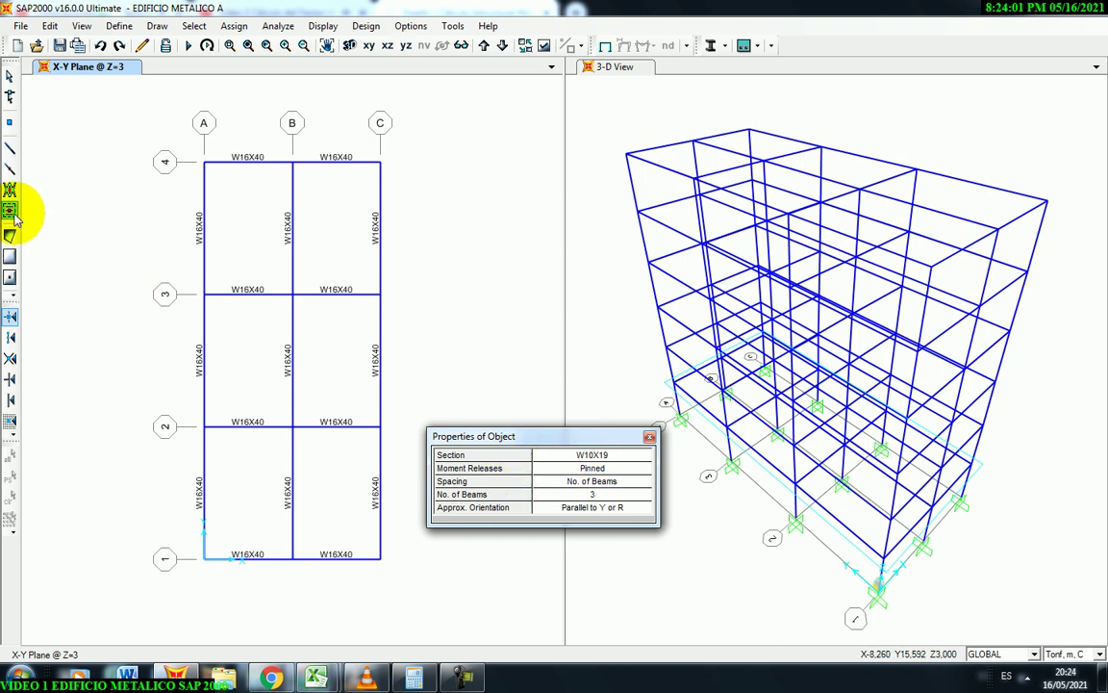
left_click(649, 437)
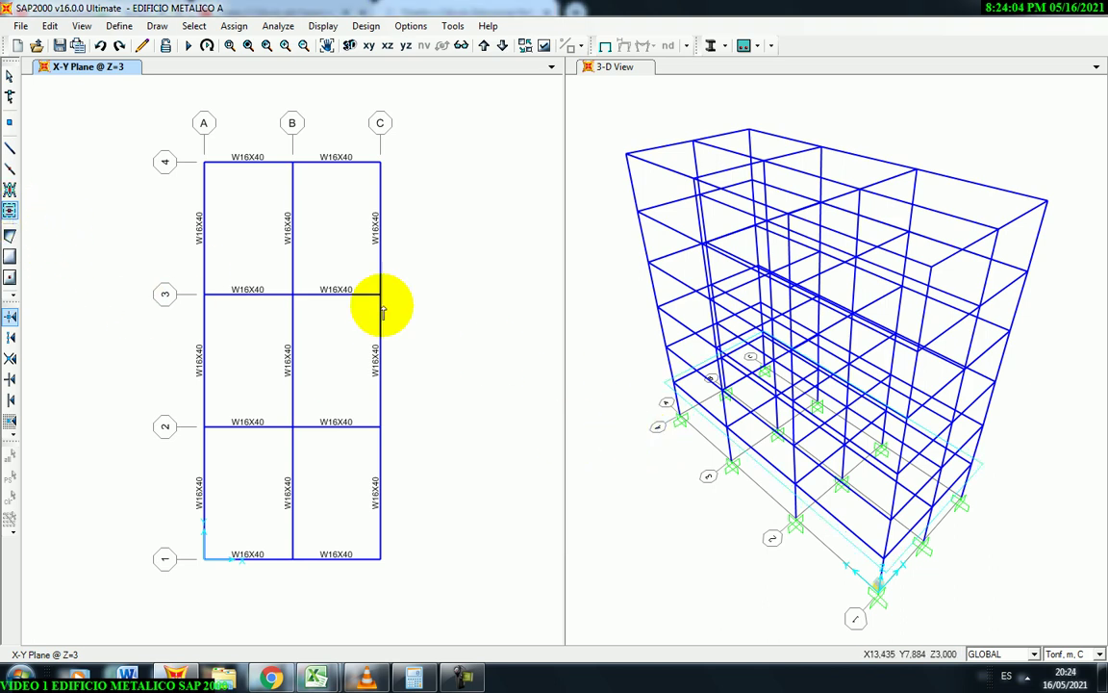
Add one pinned W10X19 secondary beam parallel to Y in all three A-B panels and in the B-C panels between gridlines 2 and 4 at Z=3.
left_click(10, 214)
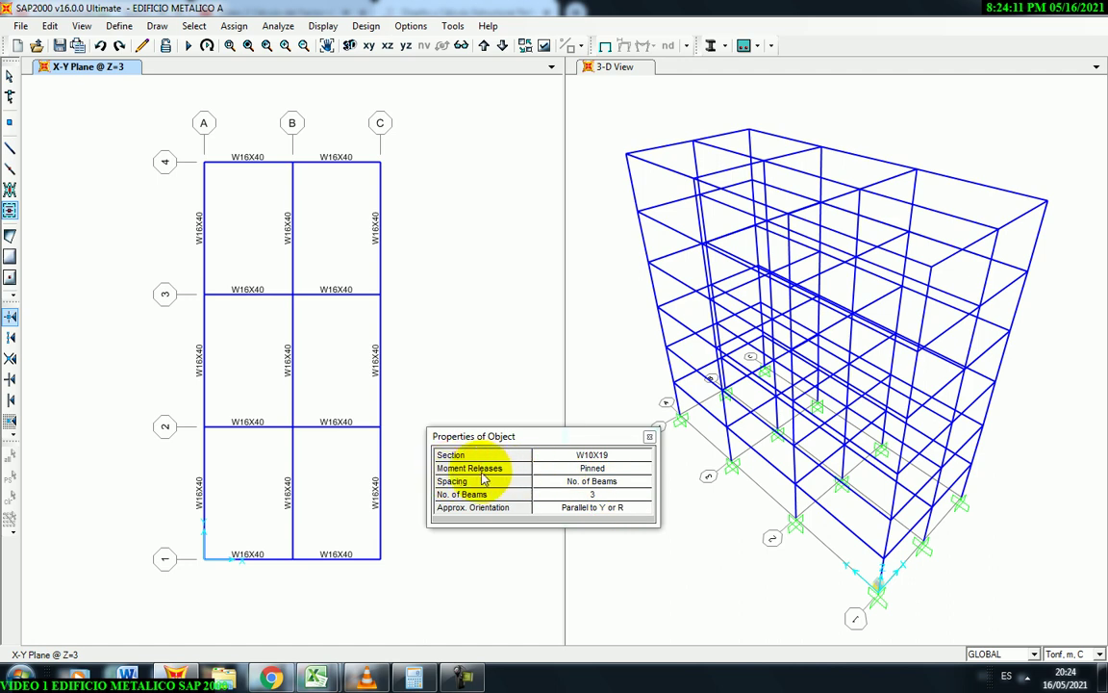
left_click_drag(527, 435, 507, 391)
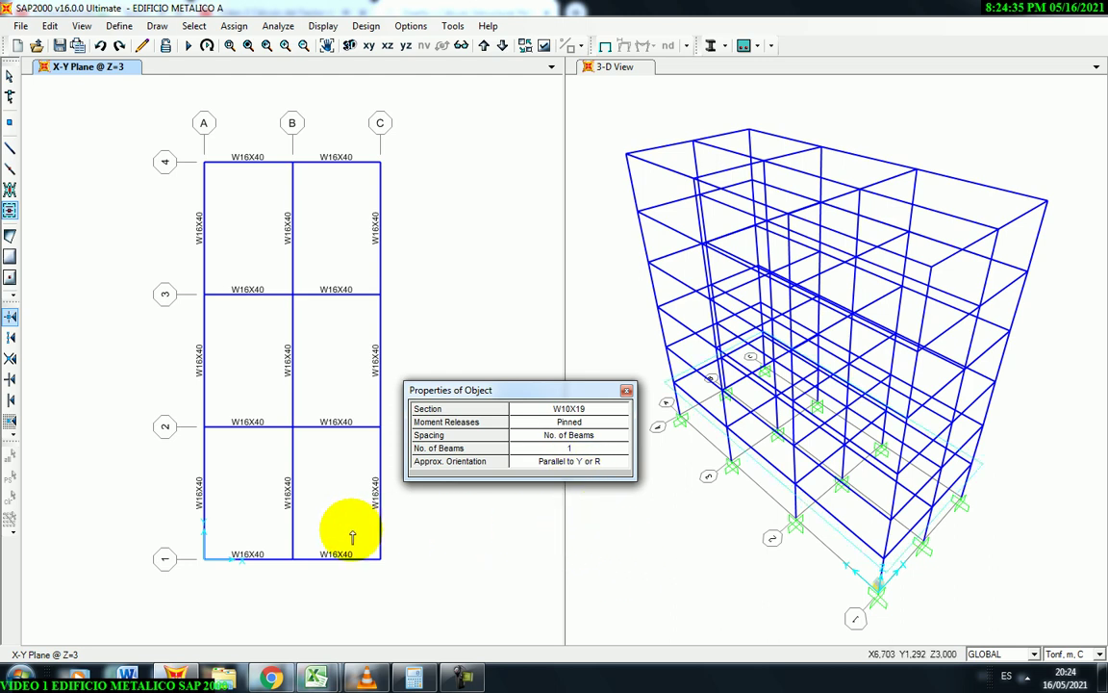
left_click(256, 505)
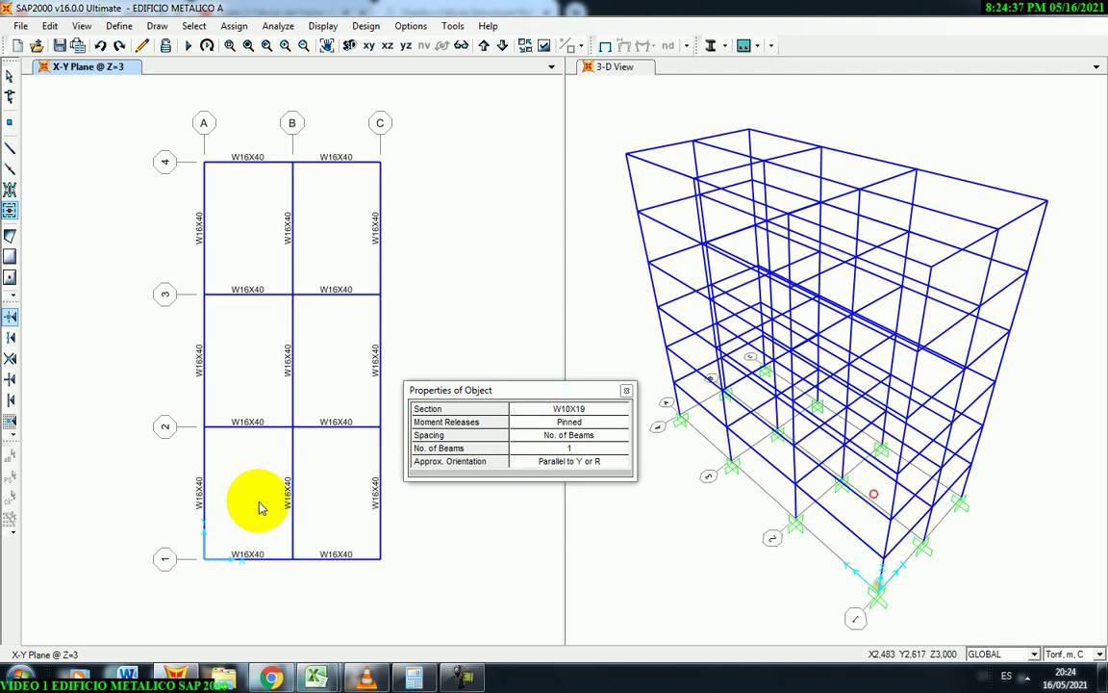
left_click(252, 370)
left_click(251, 223)
left_click(339, 230)
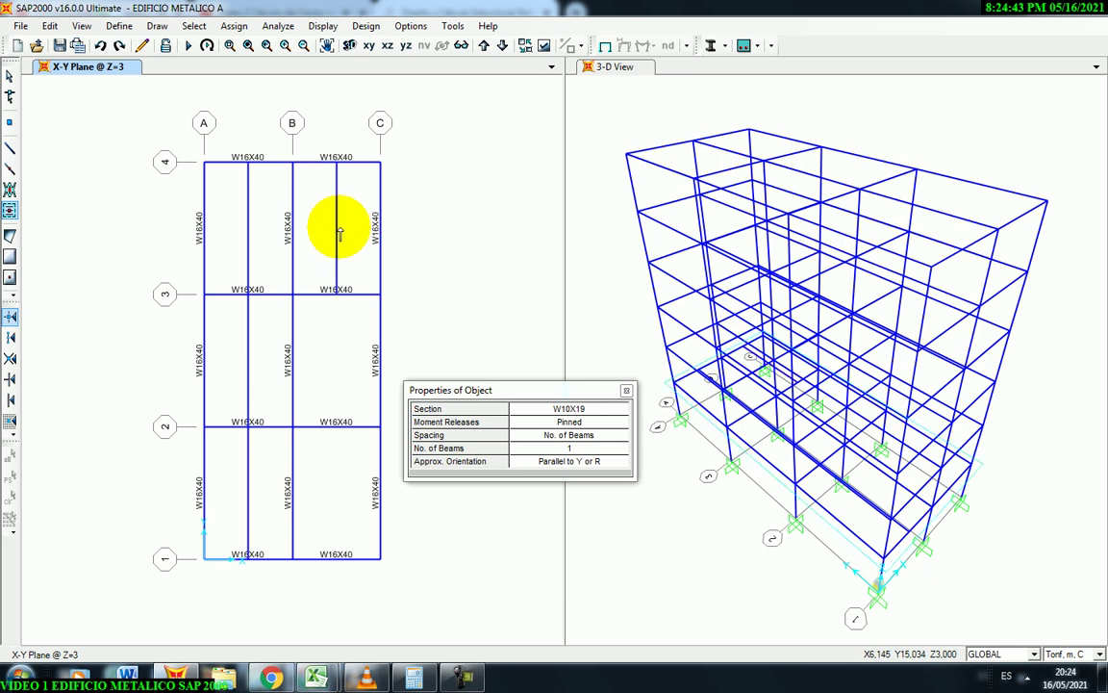
left_click(335, 366)
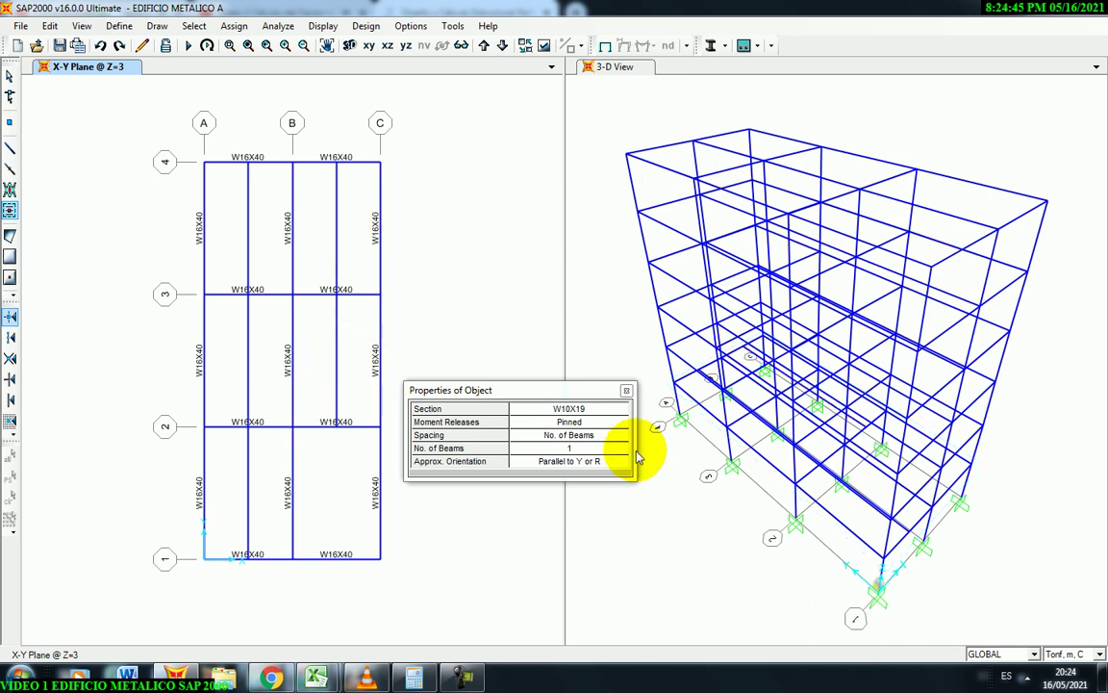
Try two W10X19 secondary beams parallel to X in the panel between gridlines B-C and 1-2, and undo them.
left_click(572, 450)
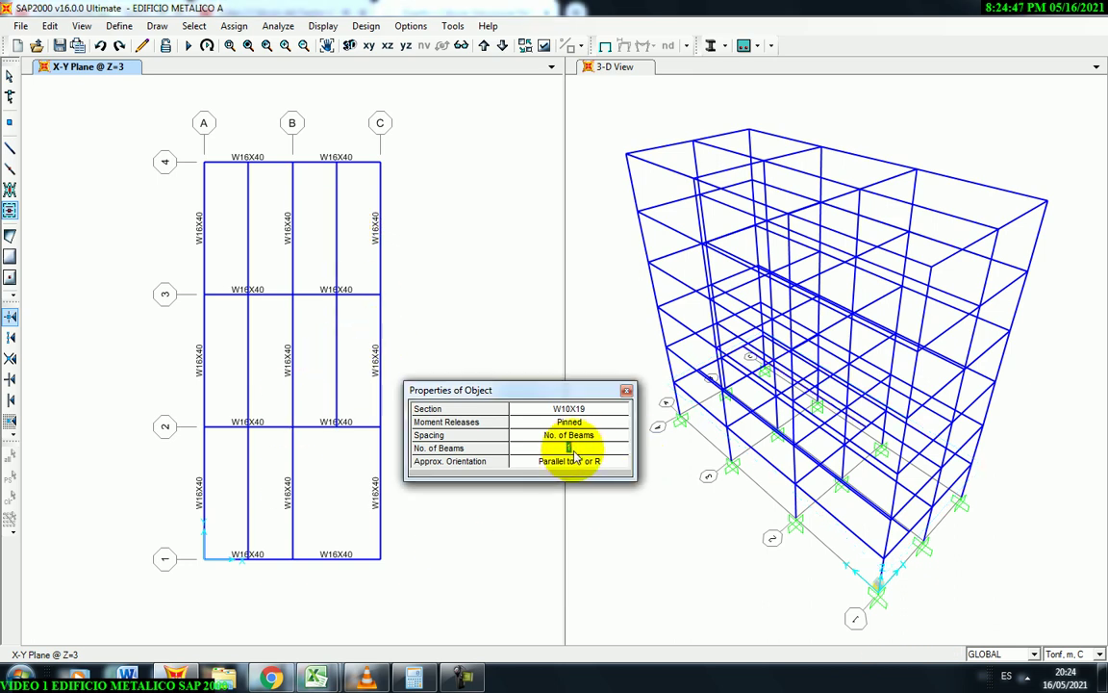
type("2")
left_click(576, 462)
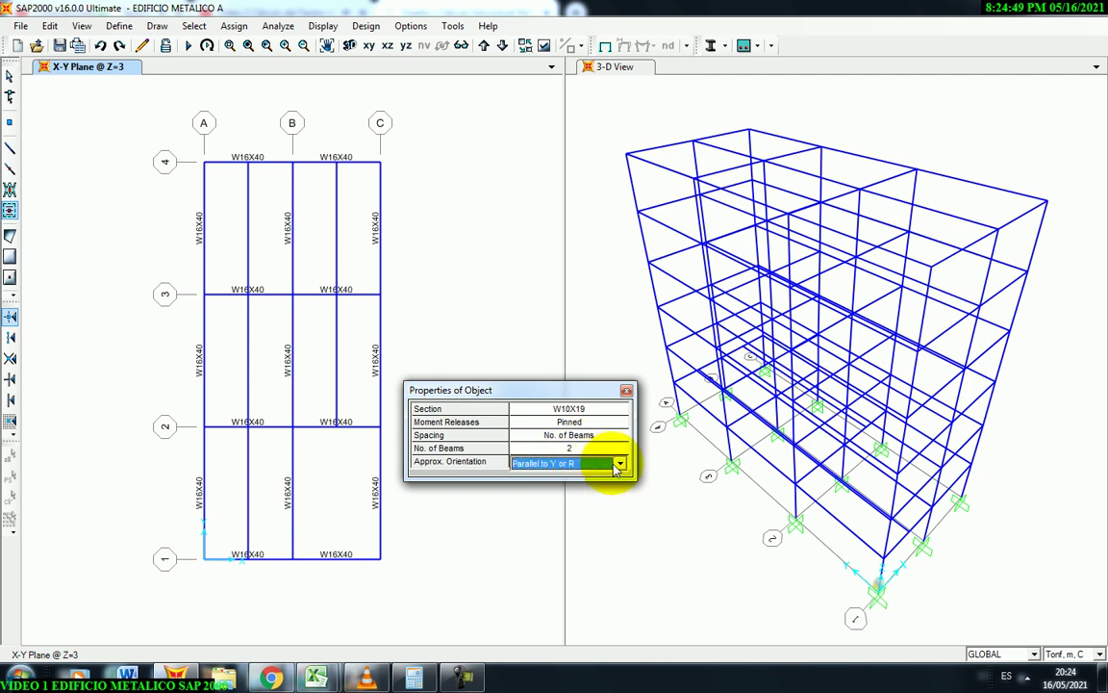
left_click(621, 466)
left_click(587, 478)
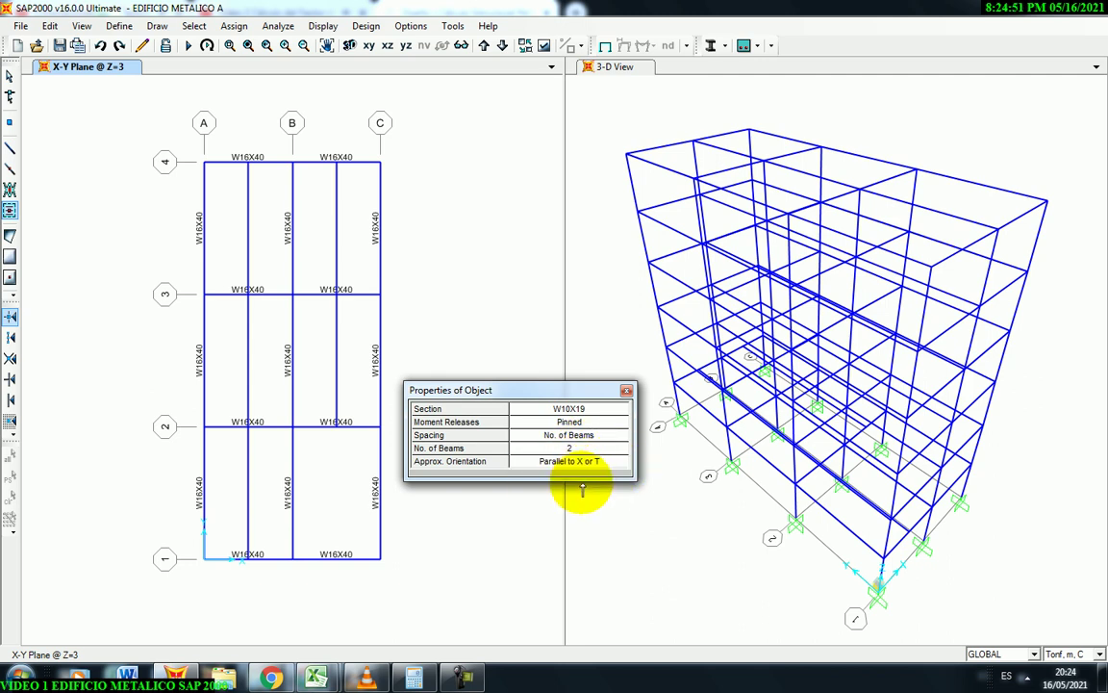
left_click(340, 503)
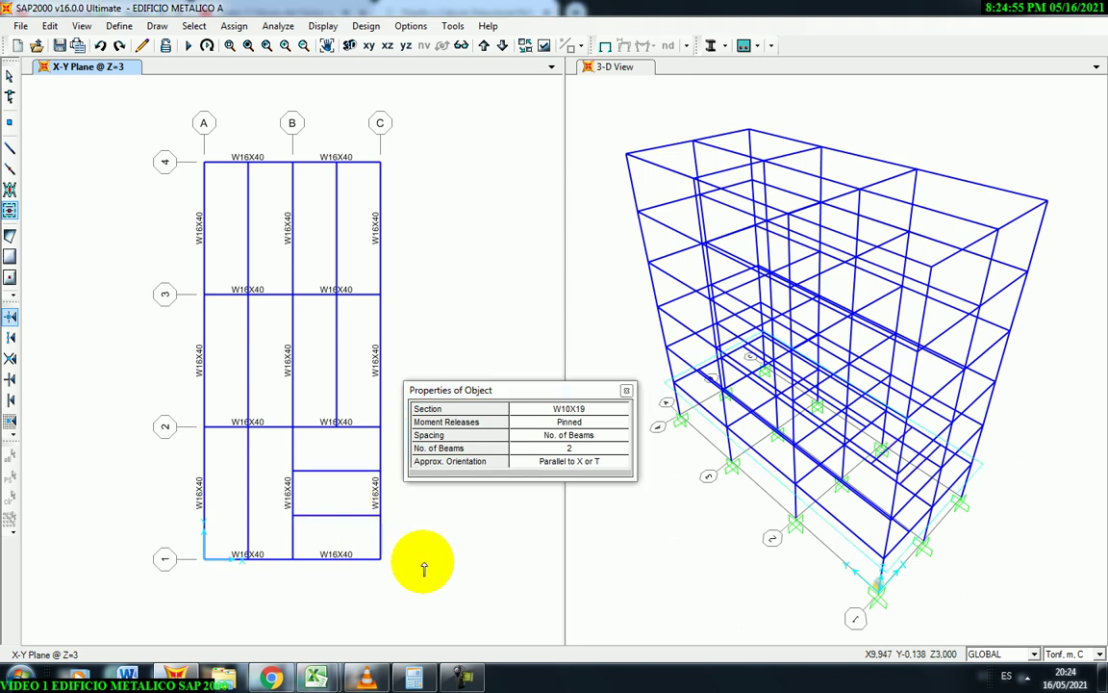
left_click(626, 390)
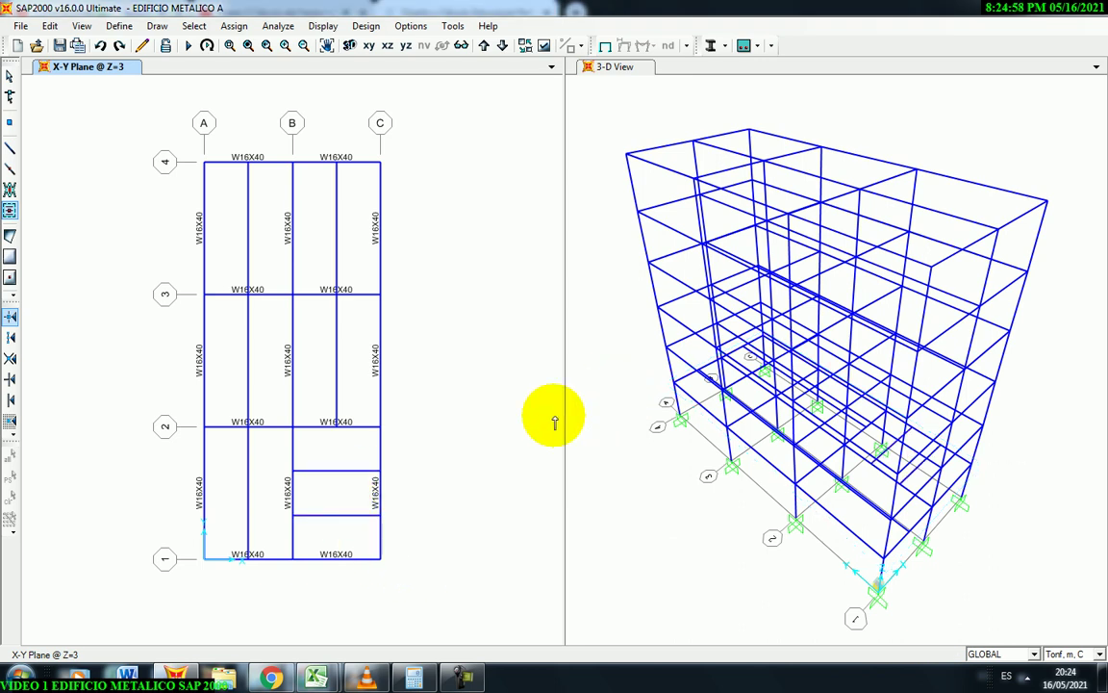
left_click(100, 46)
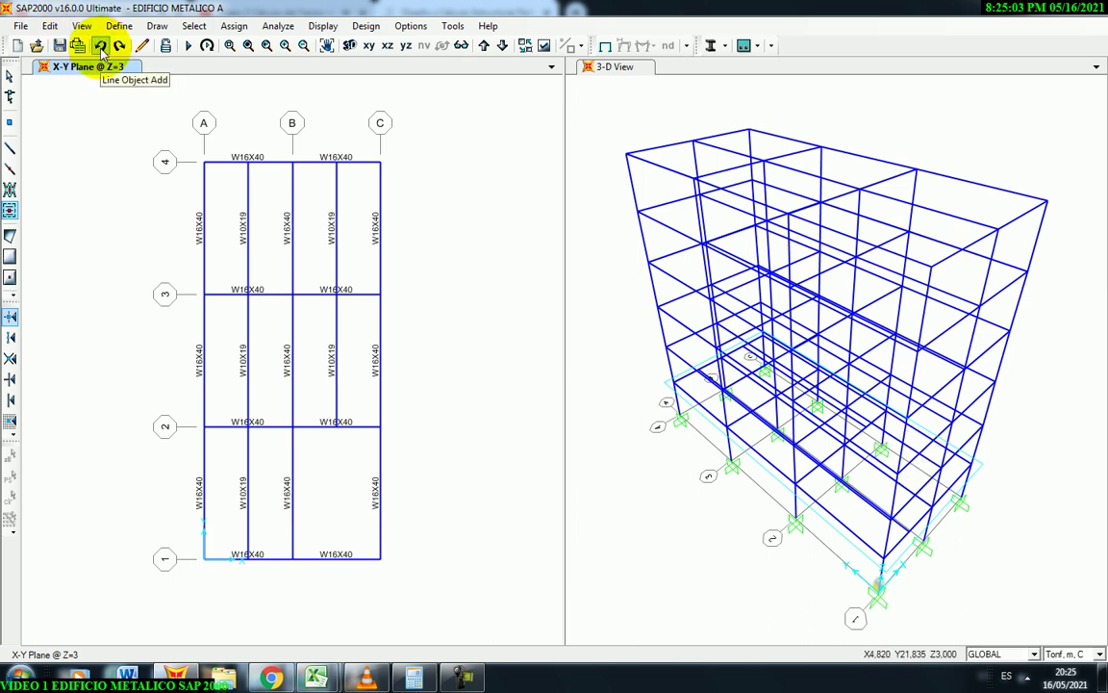
Add one W10X19 secondary beam parallel to Y in the panel between gridlines B-C and 1-2 at Z=3, and save the model.
left_click(10, 210)
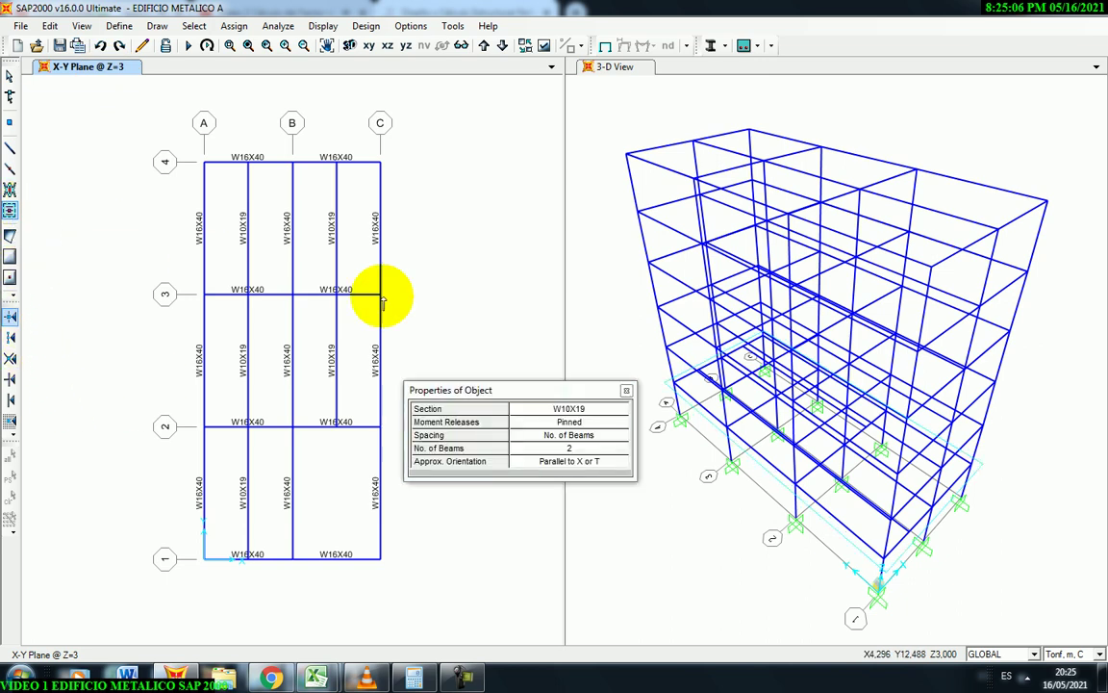
left_click(574, 452)
type("1")
left_click(577, 461)
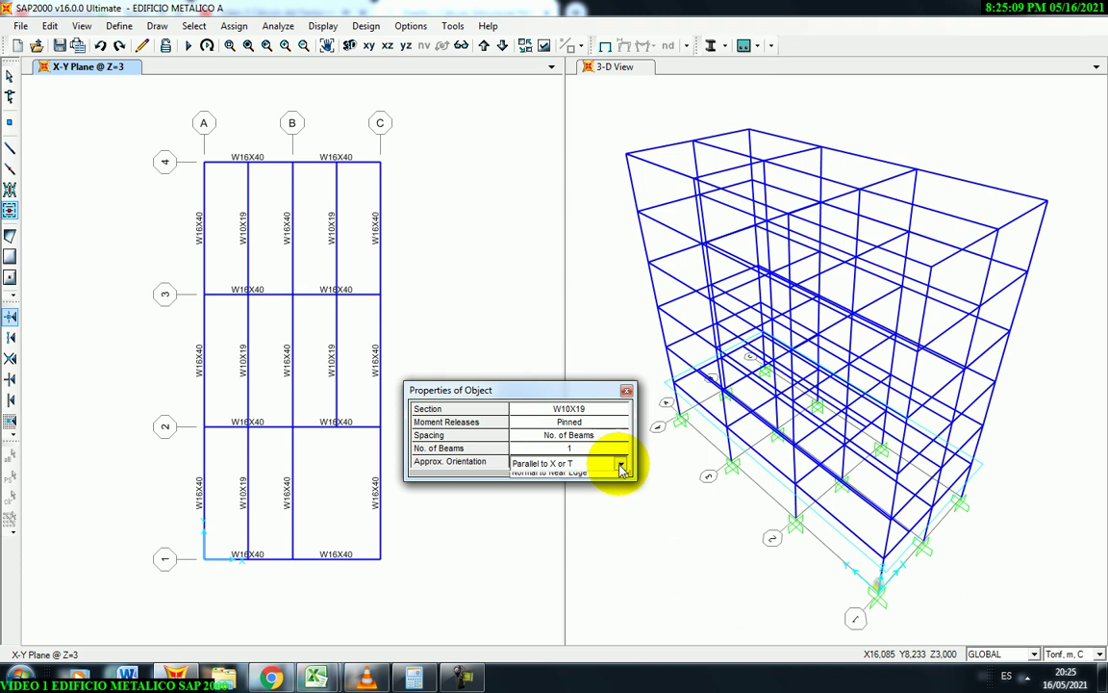
left_click(621, 463)
left_click(571, 490)
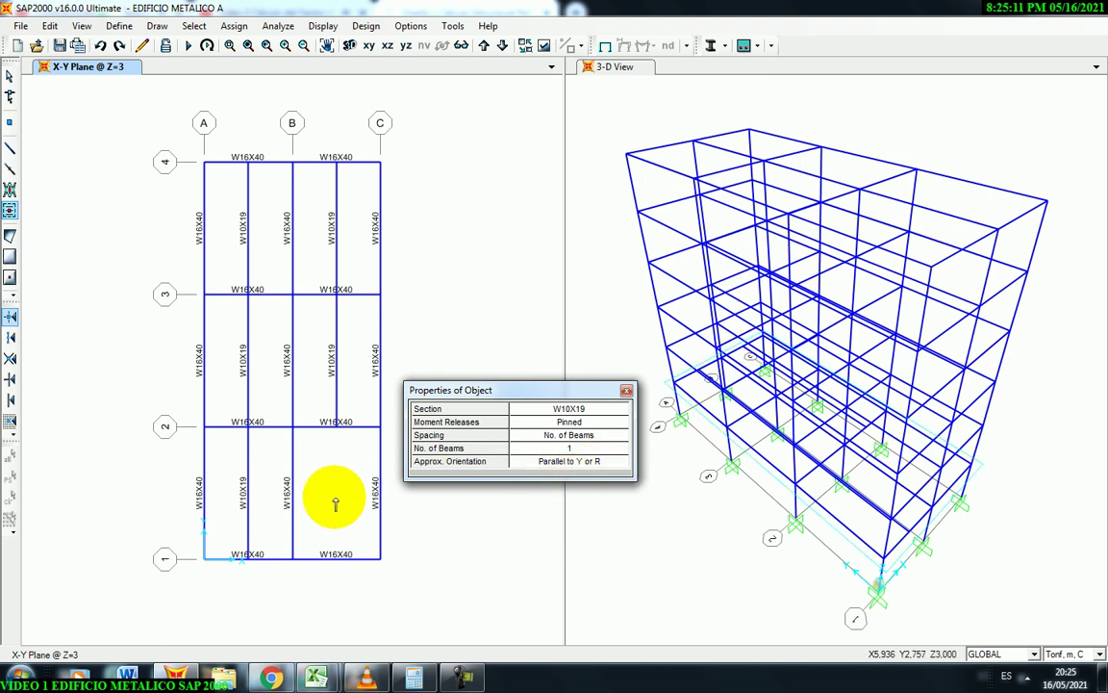
left_click(626, 390)
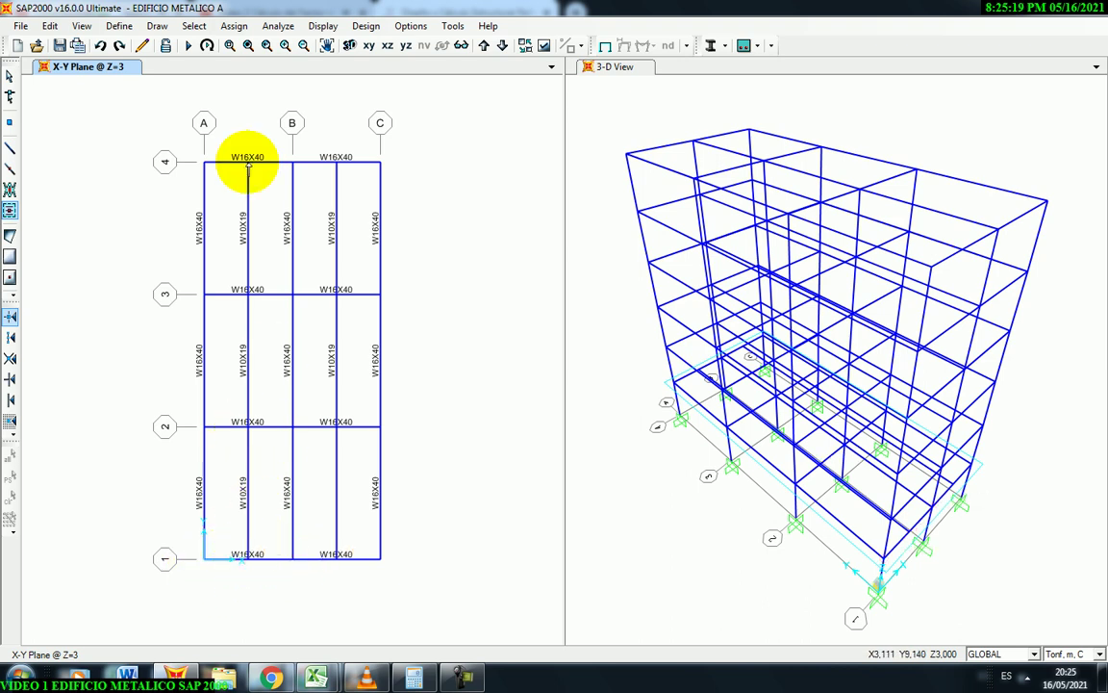
left_click(59, 46)
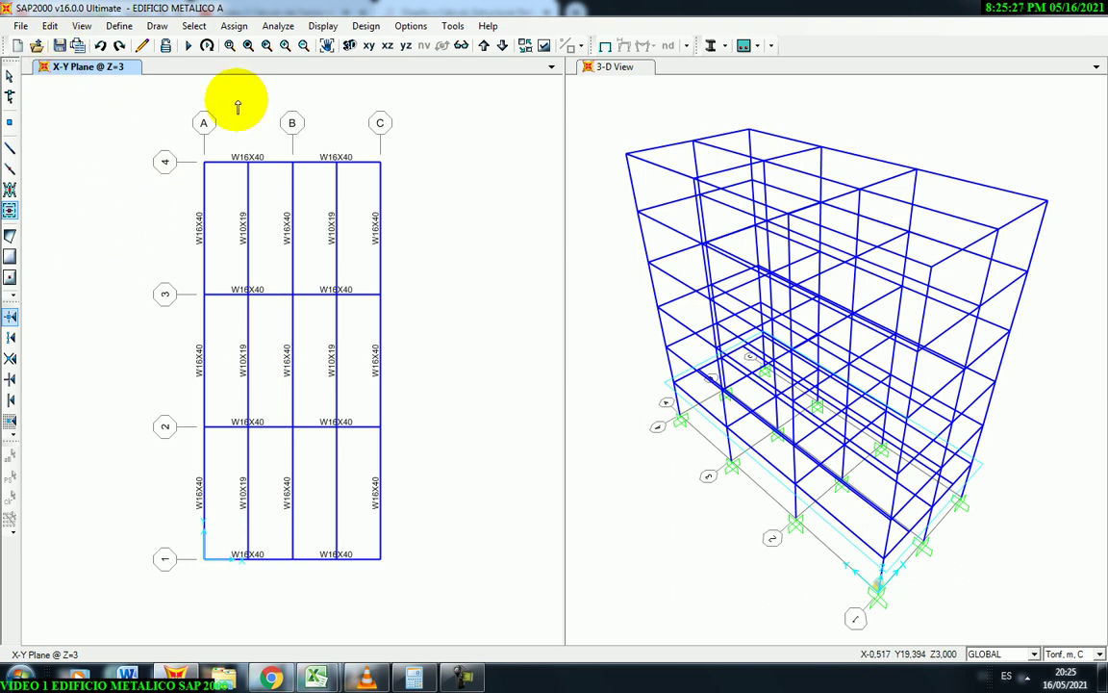
Replicate the six W10X19 secondary beams at Z=3 linearly with dx 0, dy 0, dz 3 and number 5.
left_click(284, 45)
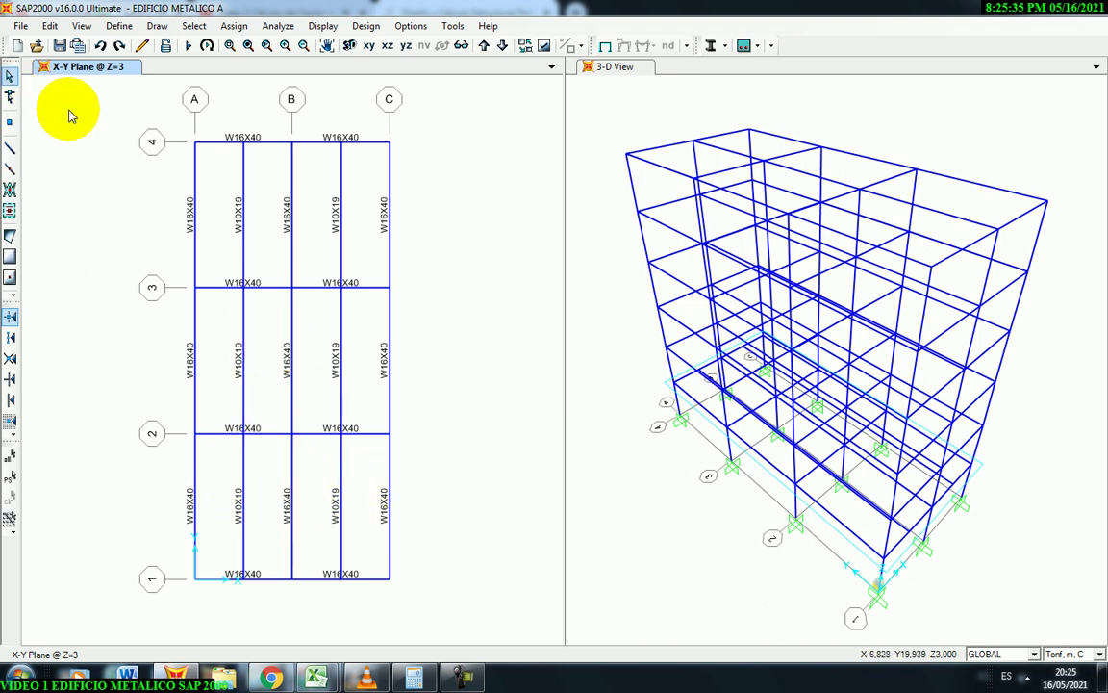
left_click(244, 227)
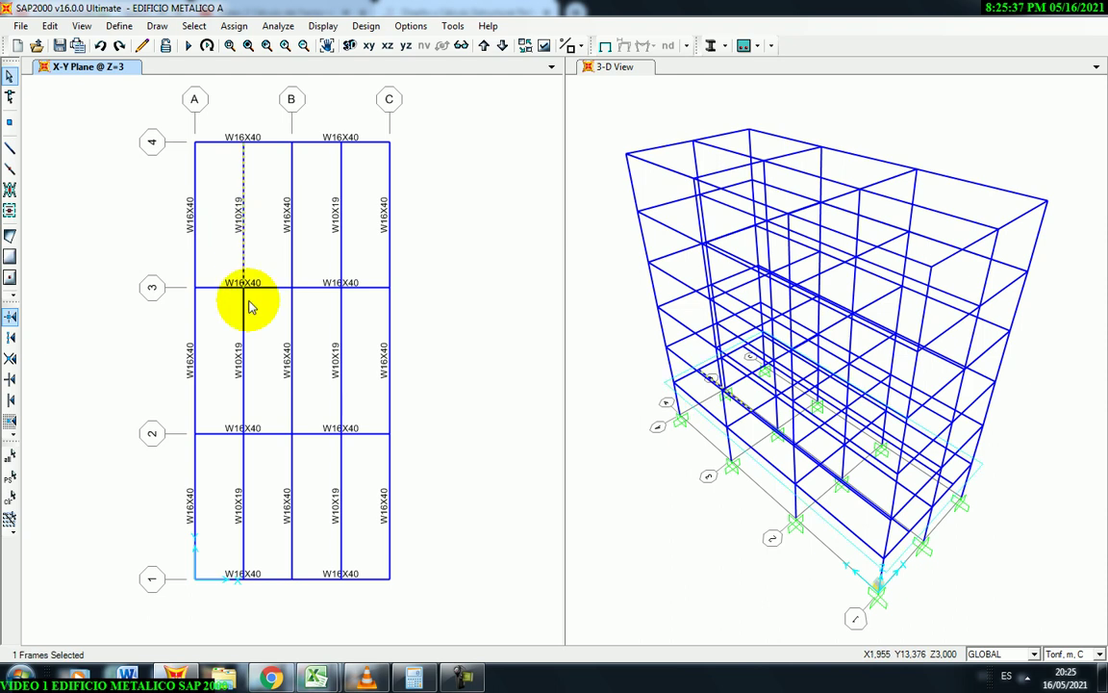
left_click(245, 378)
left_click(240, 482)
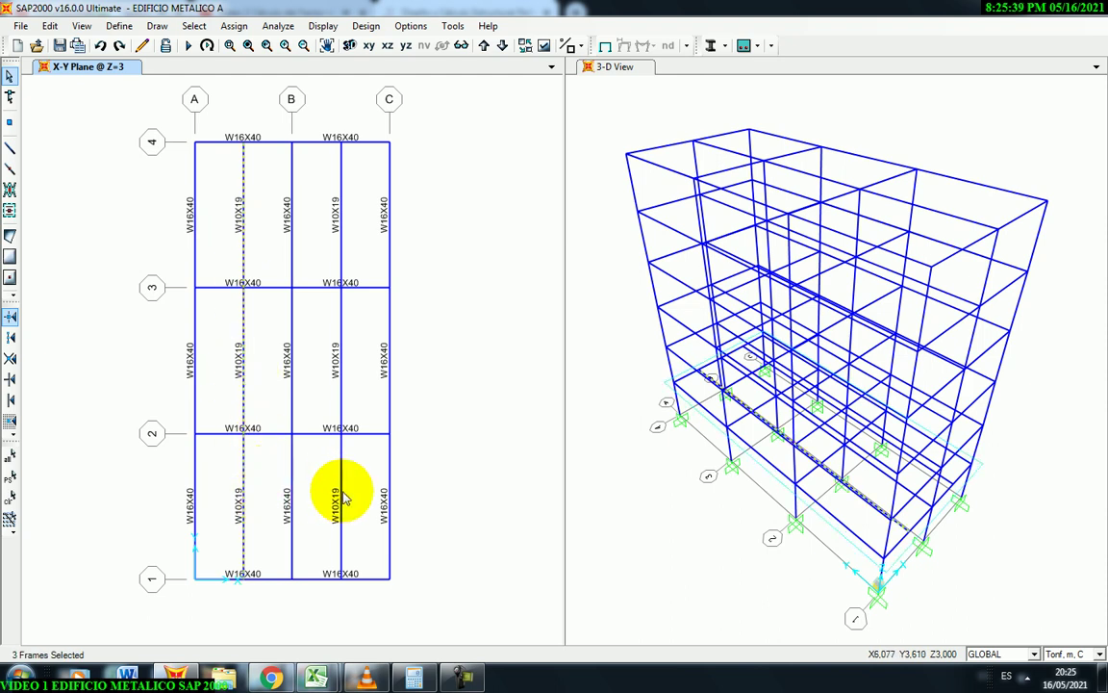
left_click(339, 489)
left_click(341, 245)
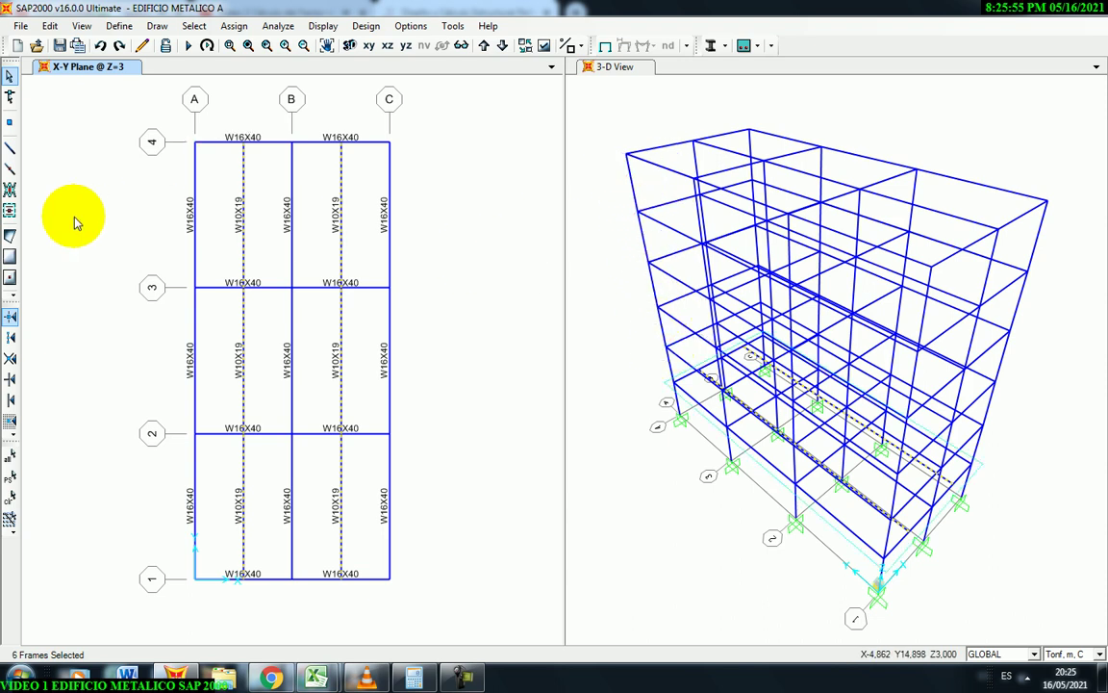
left_click(50, 26)
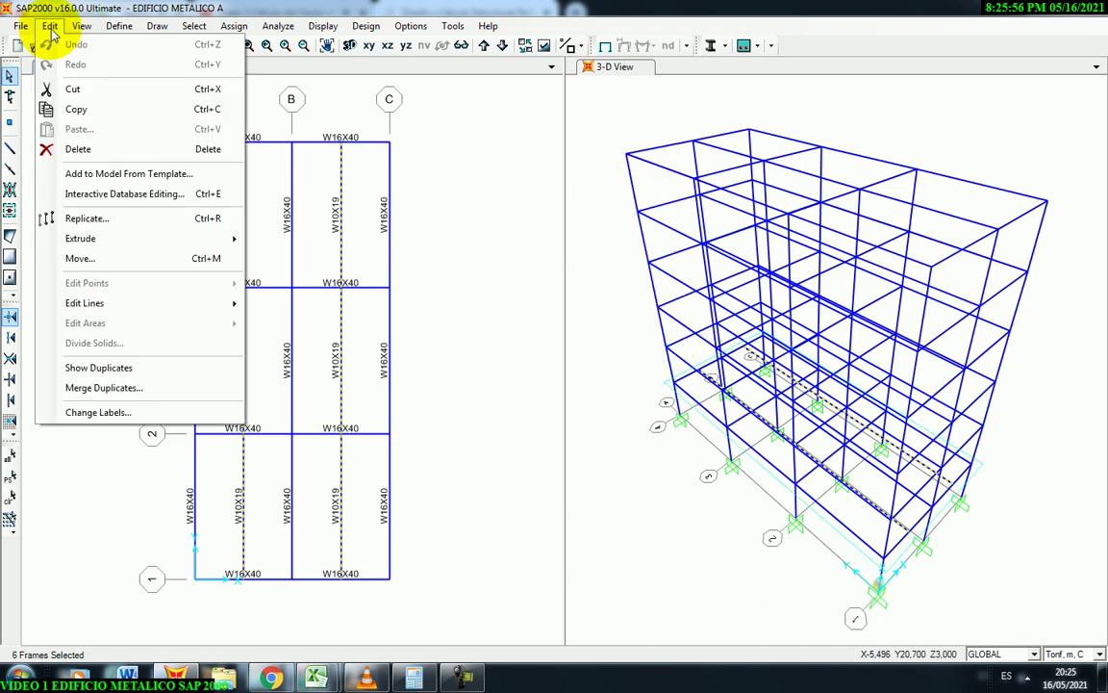
left_click(85, 220)
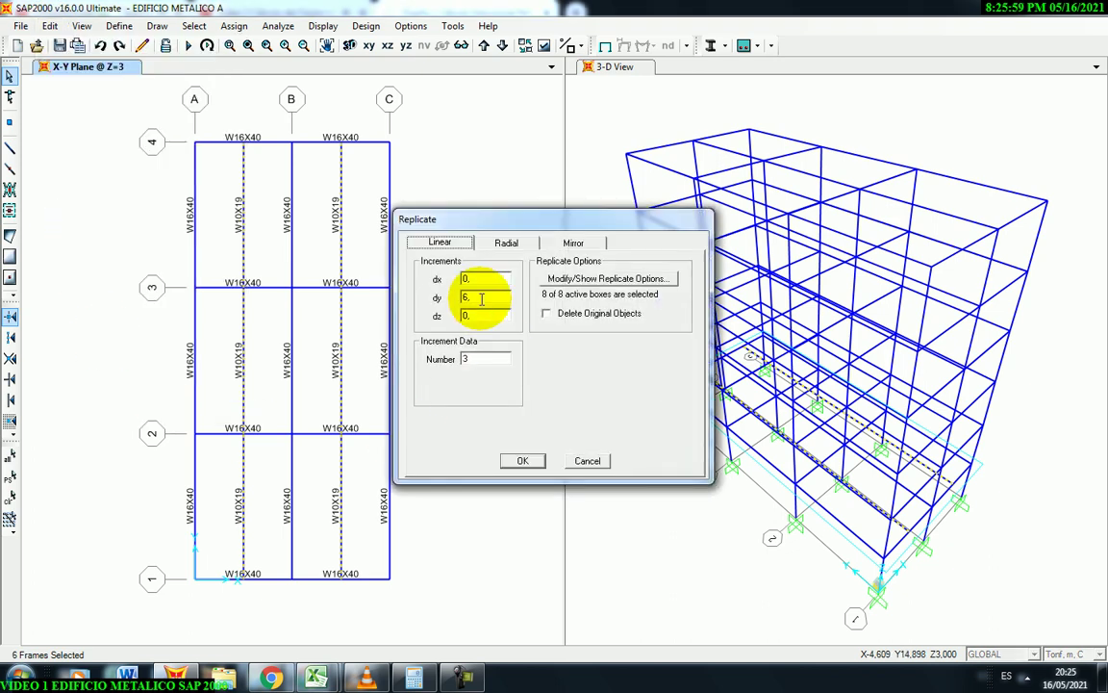
type("0")
left_click_drag(477, 213, 490, 217)
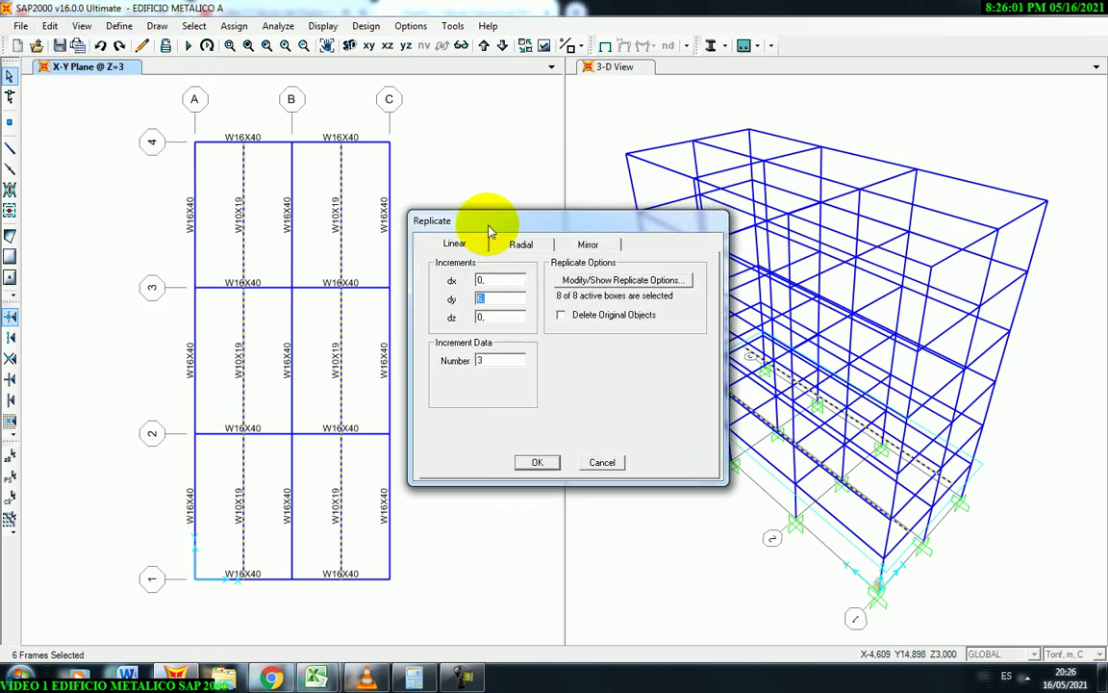
double_click(497, 319)
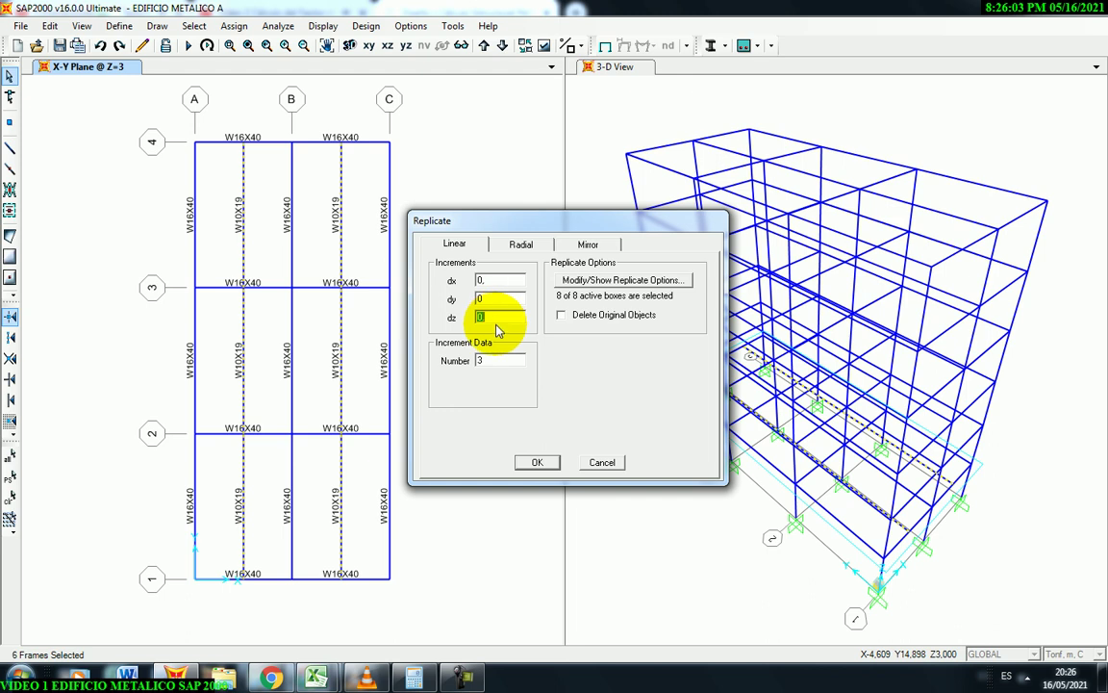
type("3")
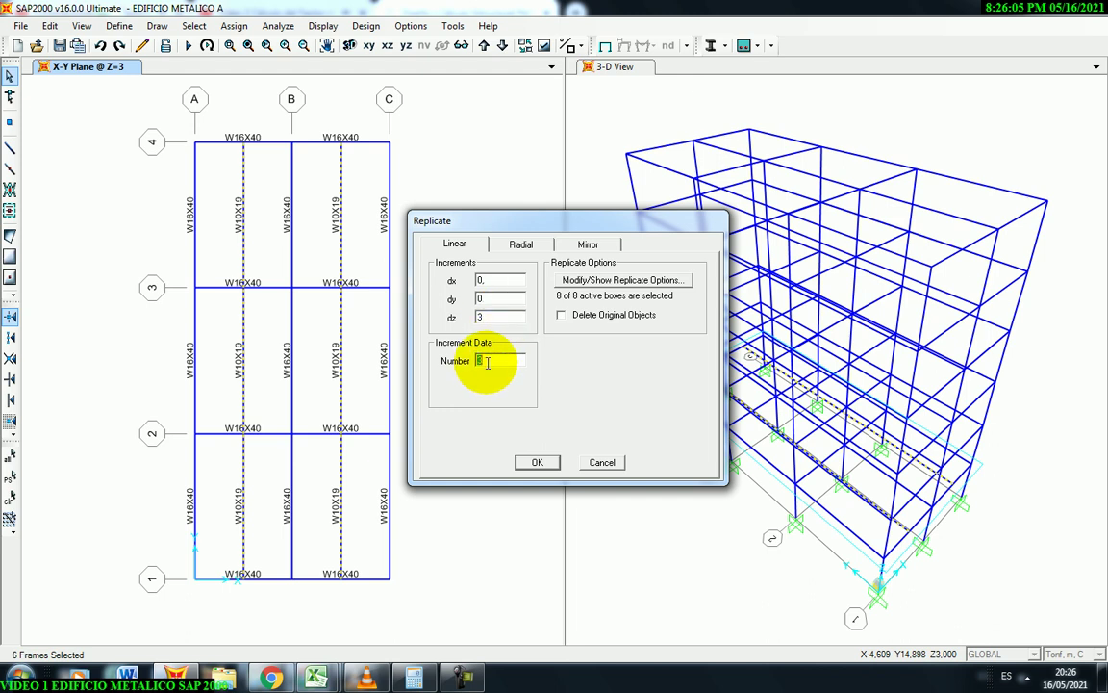
type("5")
left_click_drag(550, 212, 415, 308)
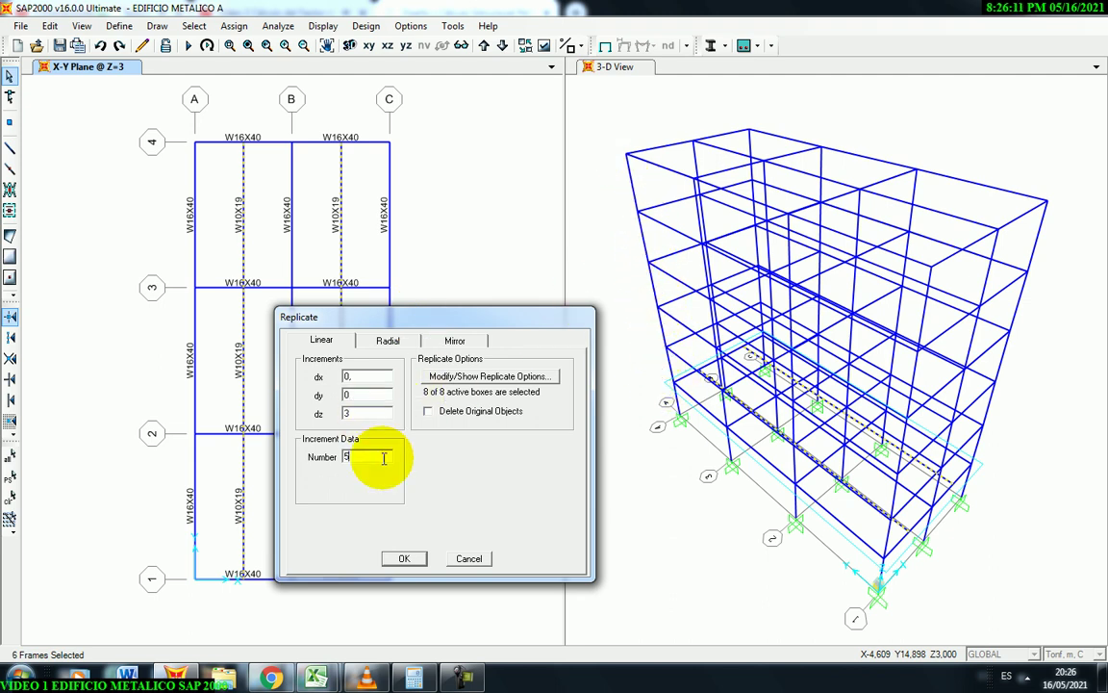
left_click(404, 559)
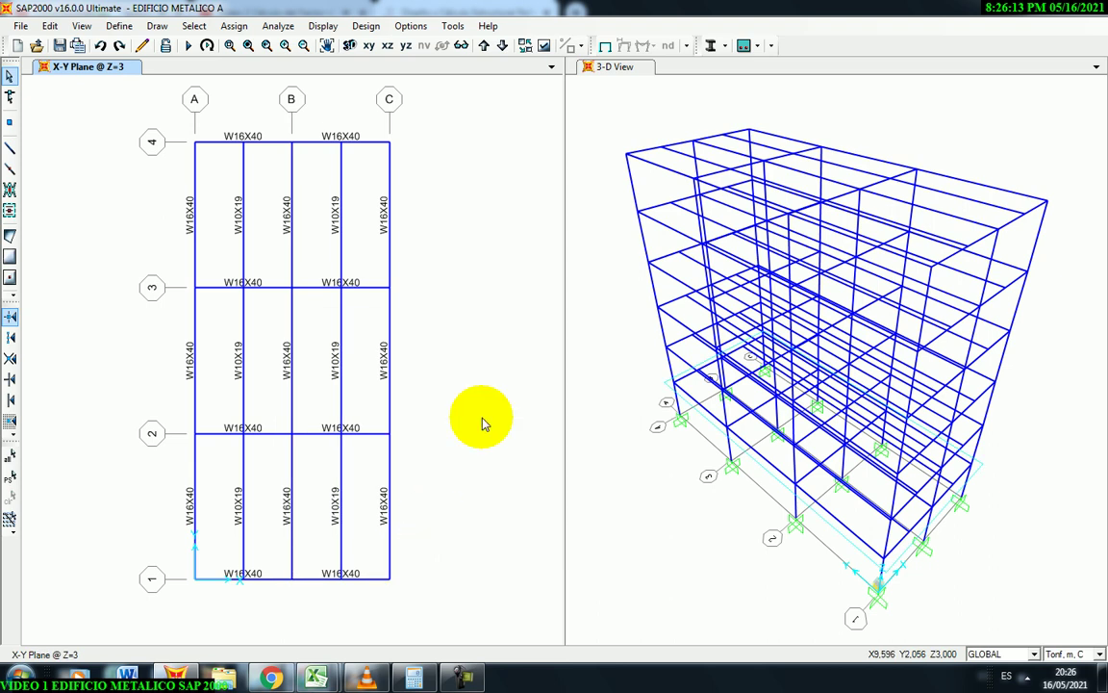
Examine the replicated secondary beams on all floors of the building in the 3-D view.
left_click(601, 136)
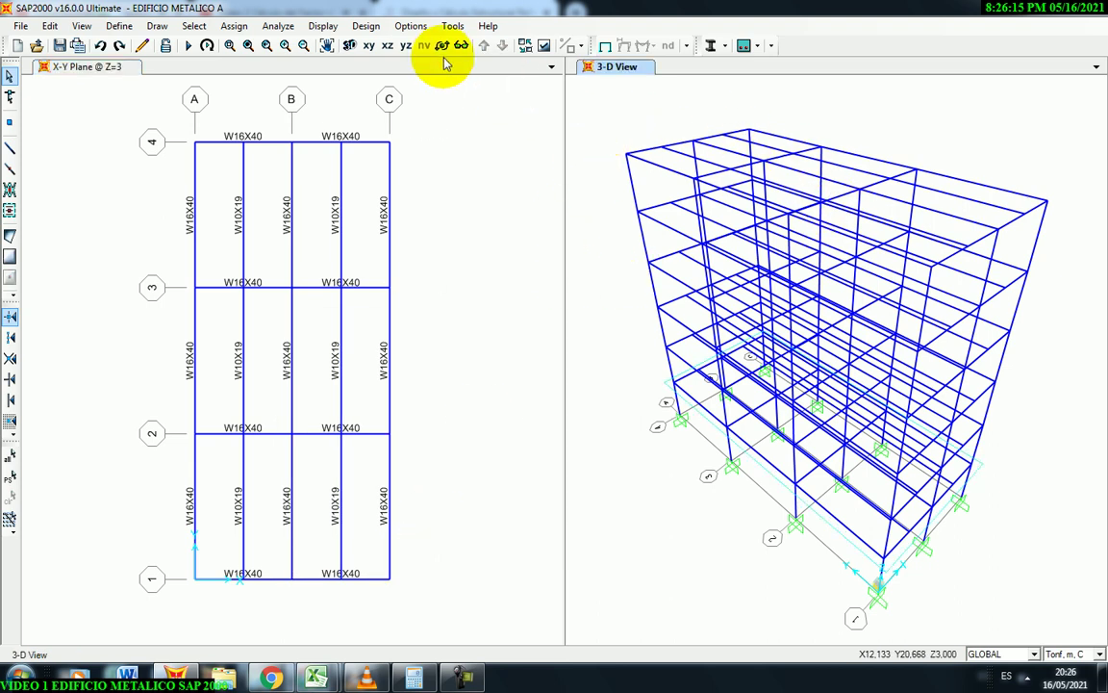
left_click_drag(781, 428, 810, 358)
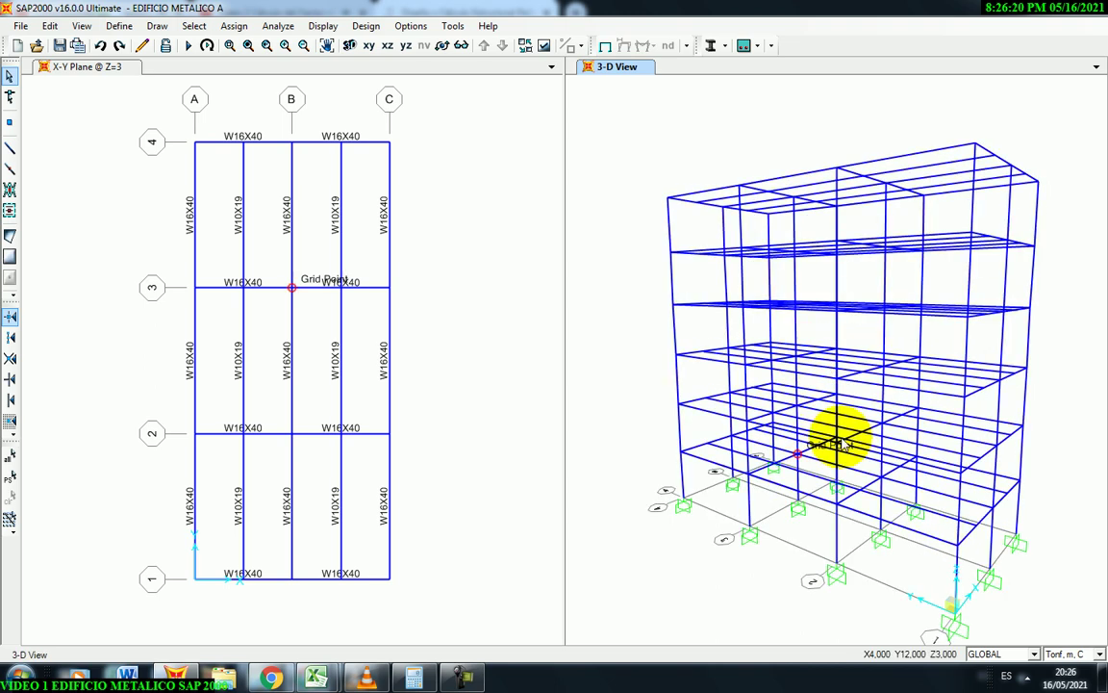
left_click(284, 45)
left_click(303, 46)
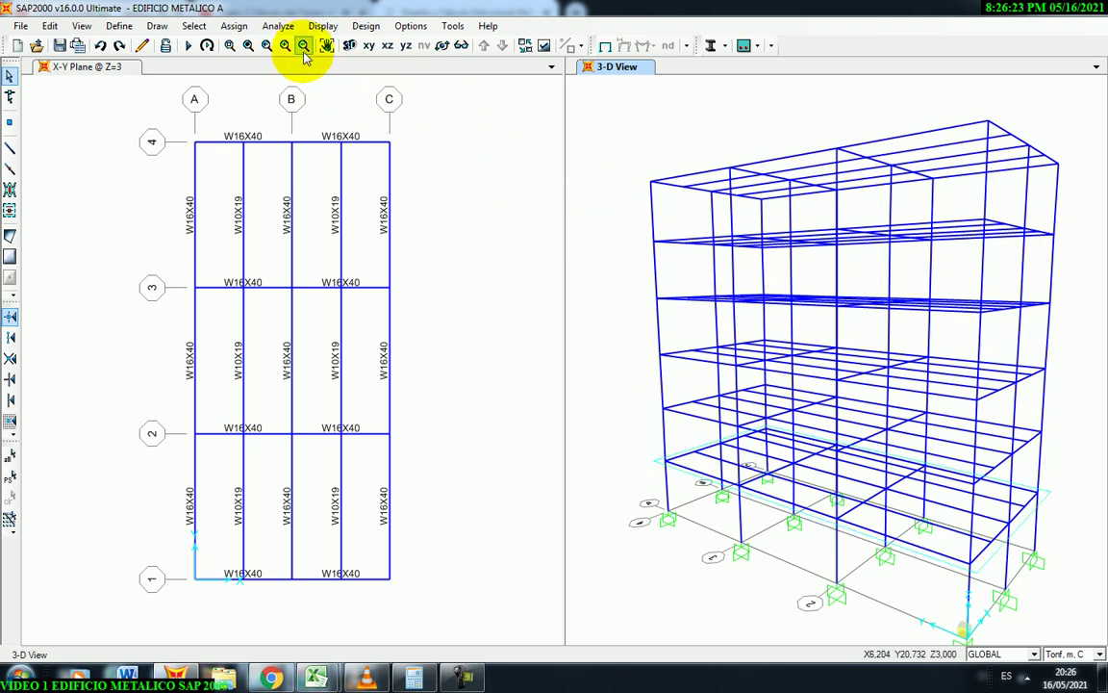
left_click(303, 45)
left_click(447, 281)
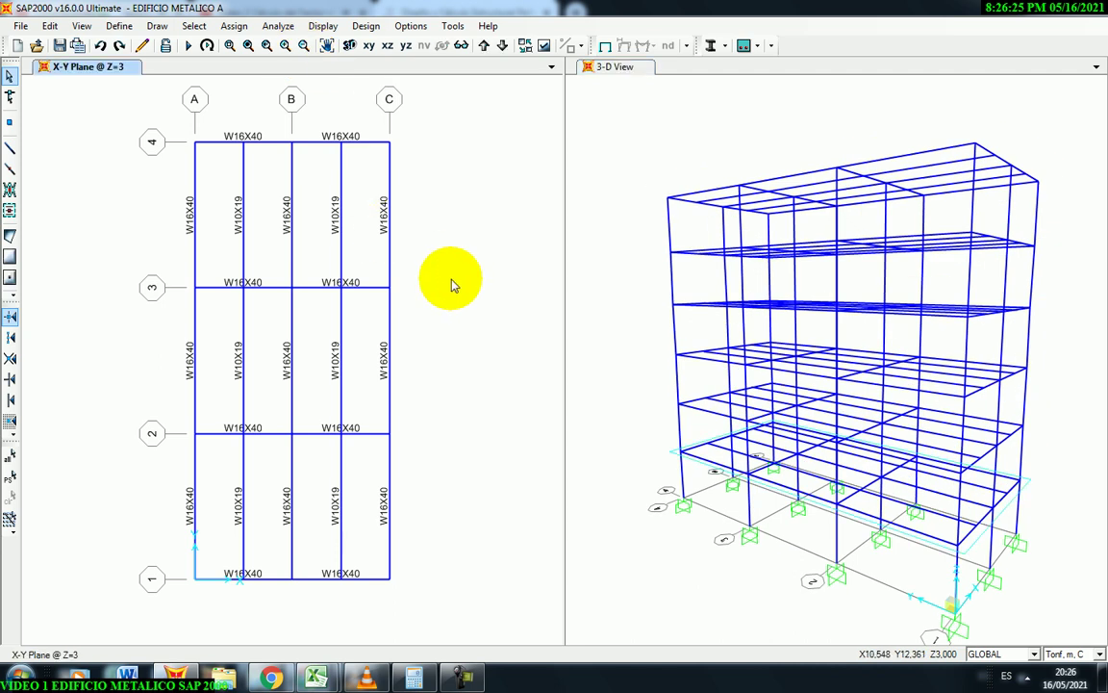
left_click(618, 148)
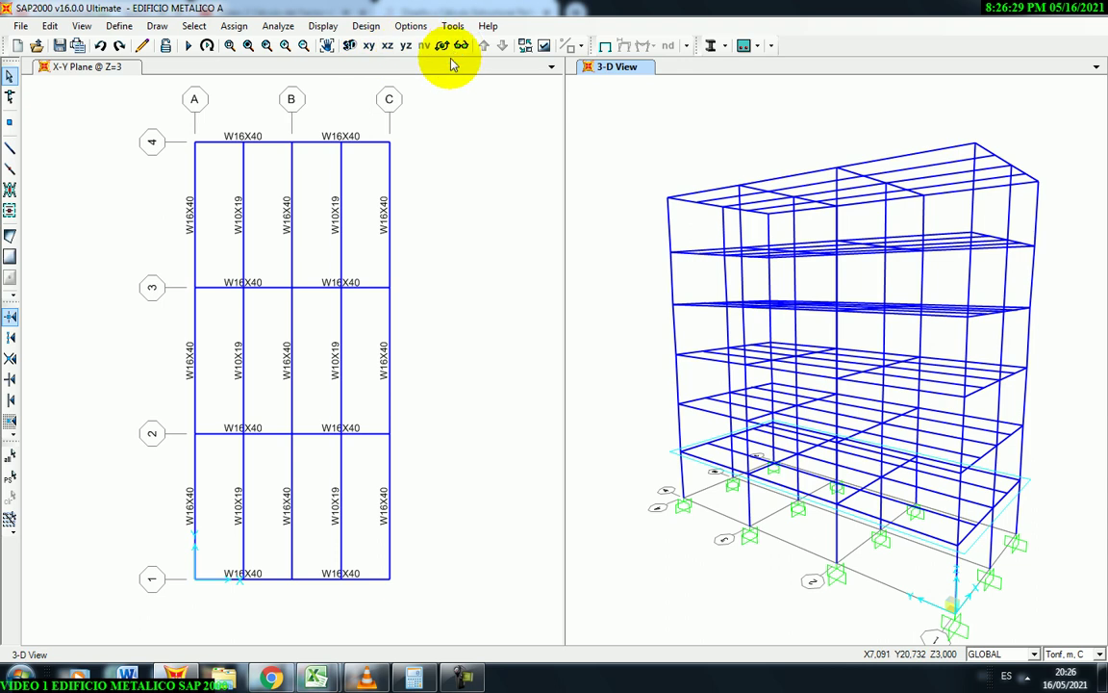
left_click(346, 50)
Draw rectangular LOSA200 slab areas in the A-B and B-C panels between gridlines 1 and 2 at Z=3.
left_click(84, 464)
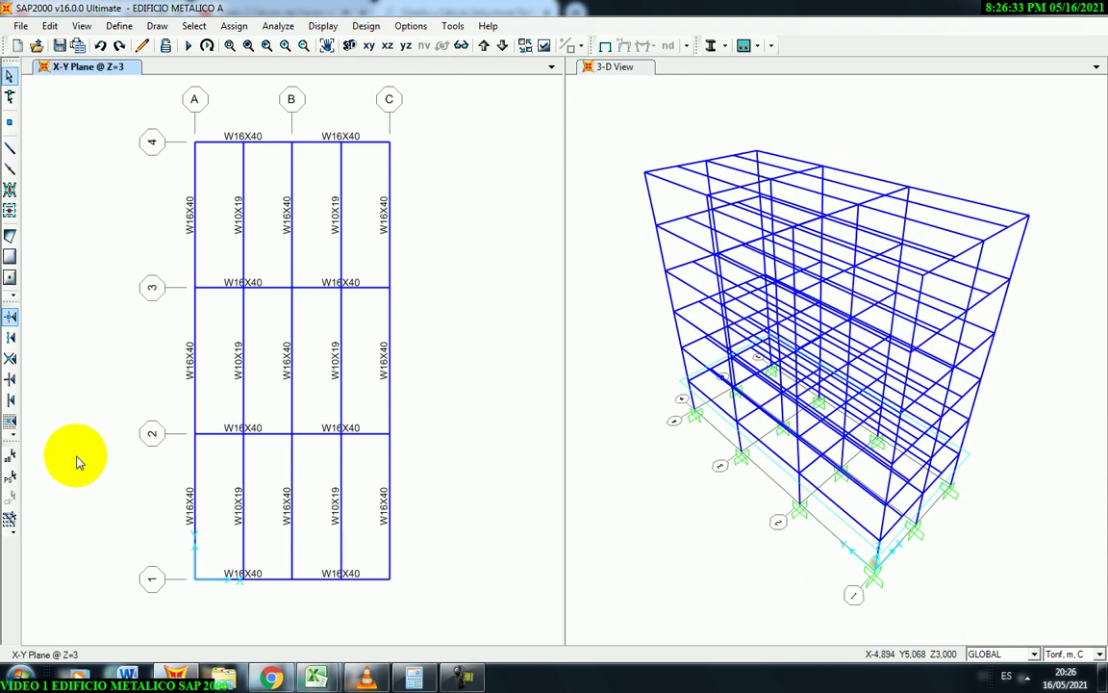
left_click(11, 258)
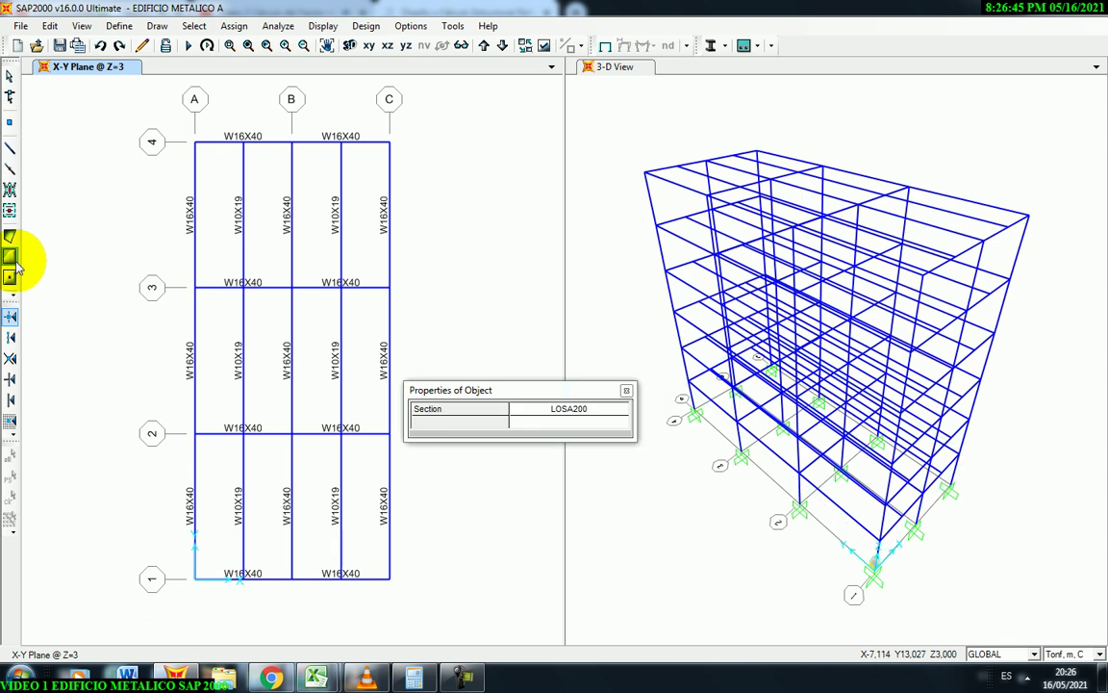
left_click_drag(538, 389, 549, 149)
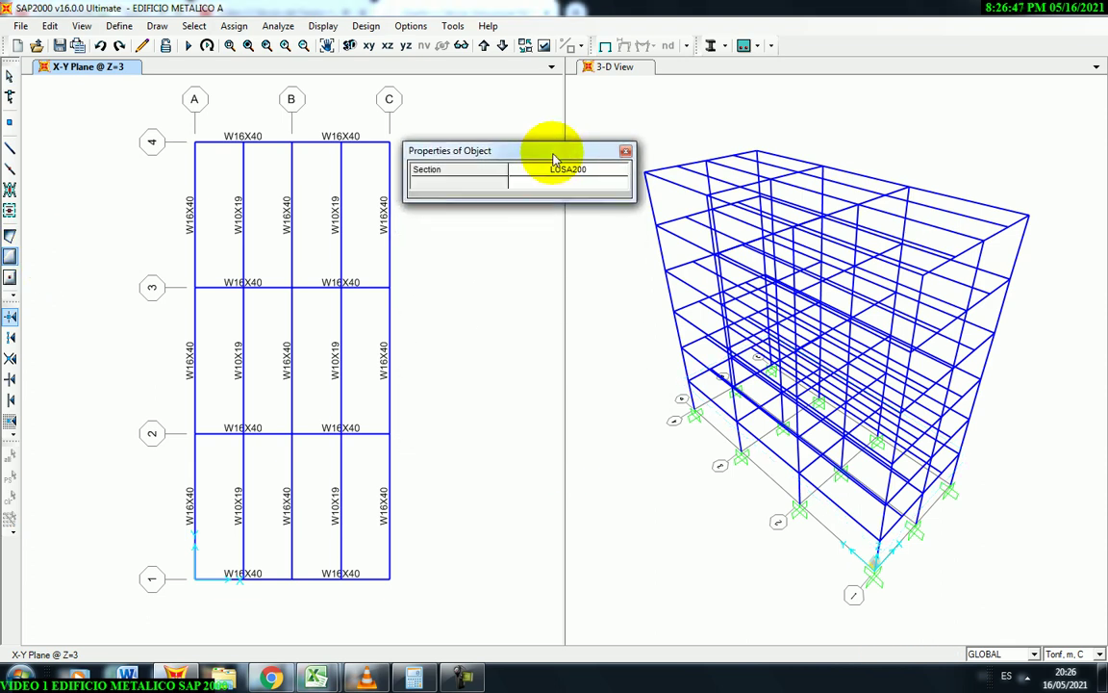
left_click(604, 174)
left_click(620, 176)
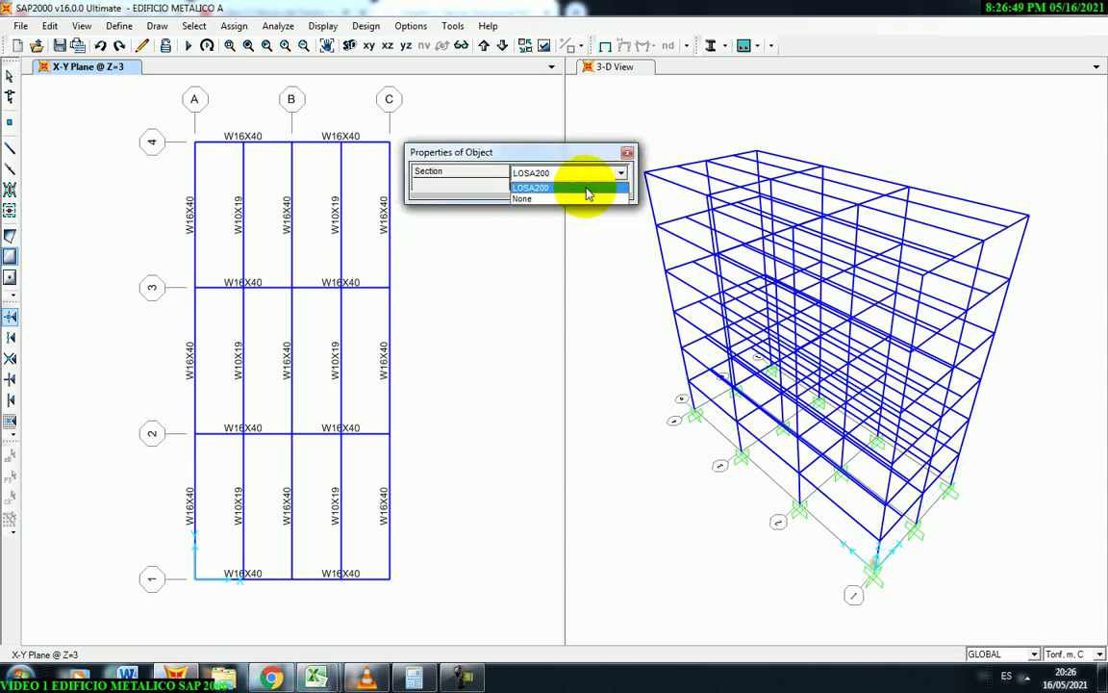
left_click(554, 190)
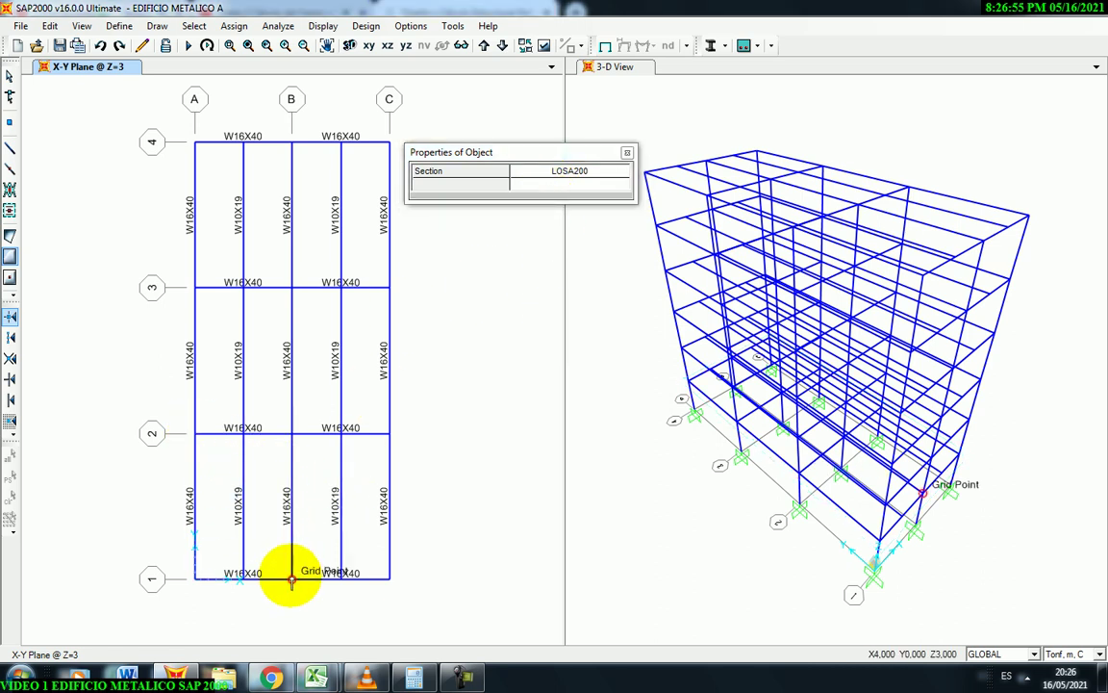
left_click(292, 577)
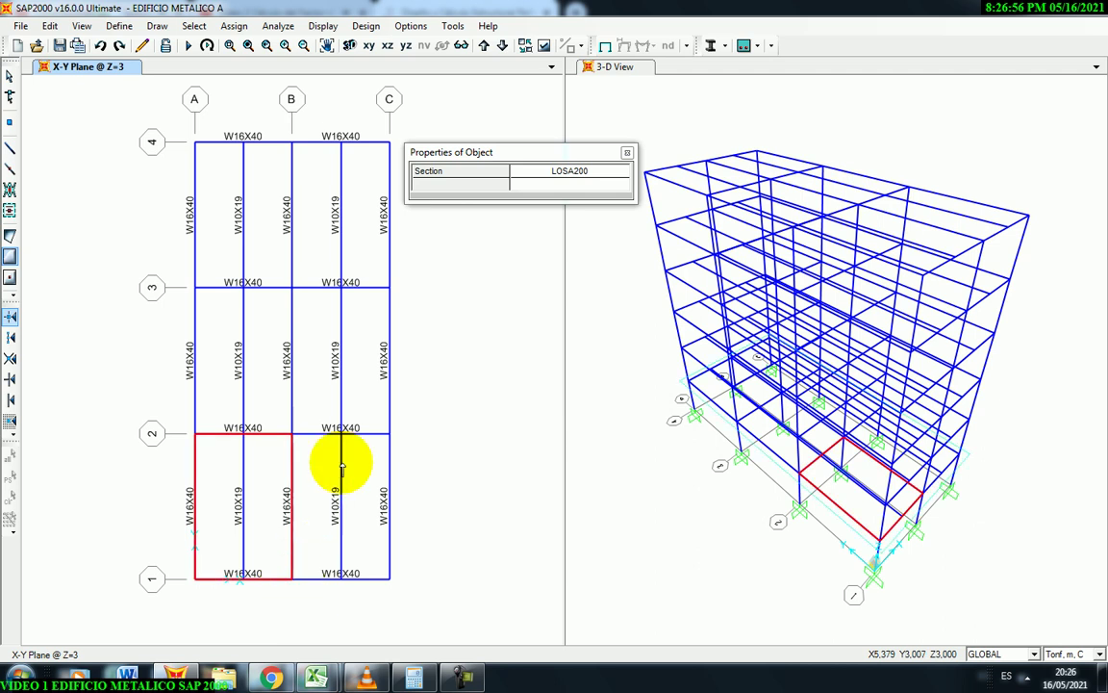
left_click(291, 434)
left_click(389, 577)
Draw rectangular LOSA200 slab areas in the four remaining panels between gridlines 2 and 4 at Z=3, and end area drawing.
left_click(197, 290)
left_click(292, 434)
left_click(293, 291)
left_click(389, 433)
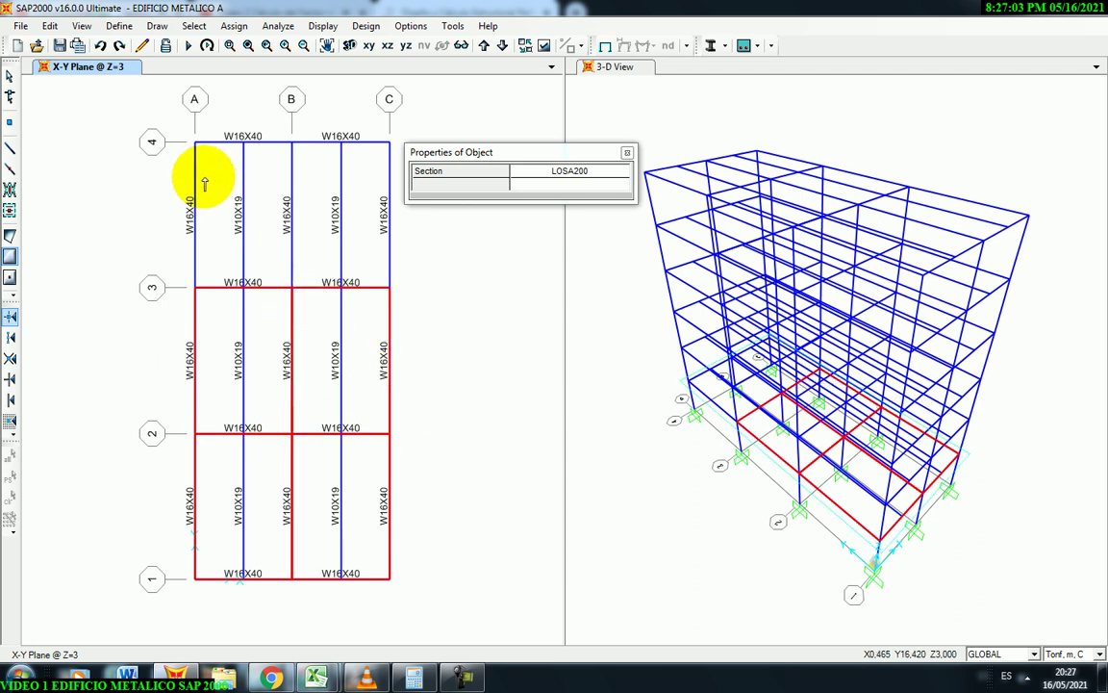
left_click(195, 142)
left_click(291, 286)
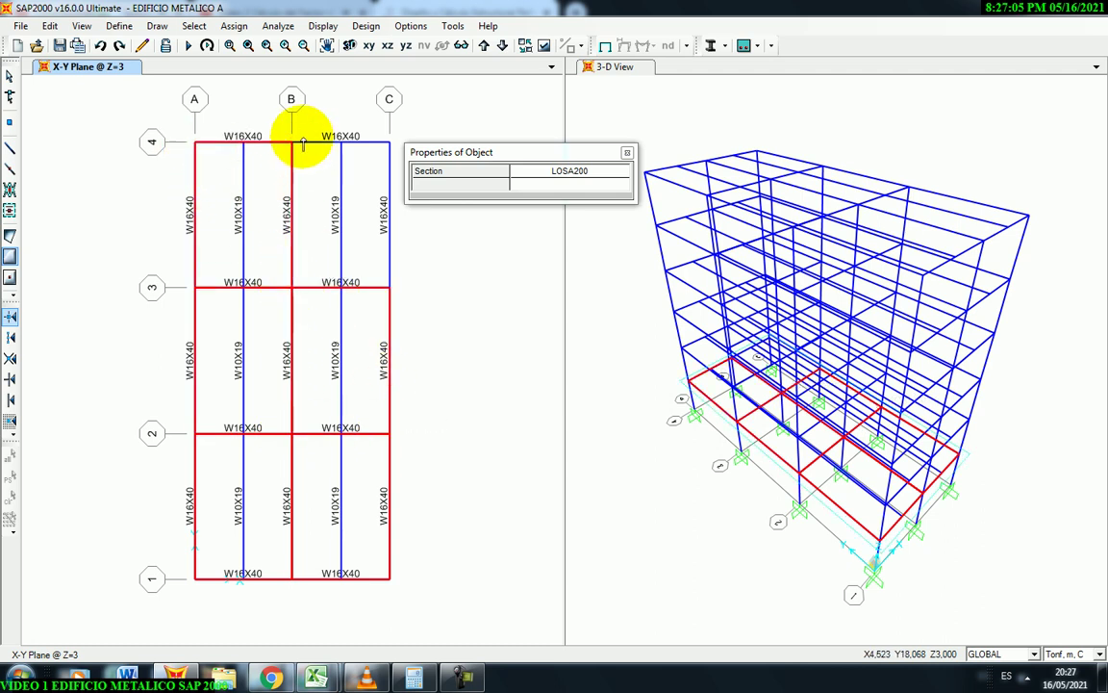
left_click(291, 143)
left_click(389, 287)
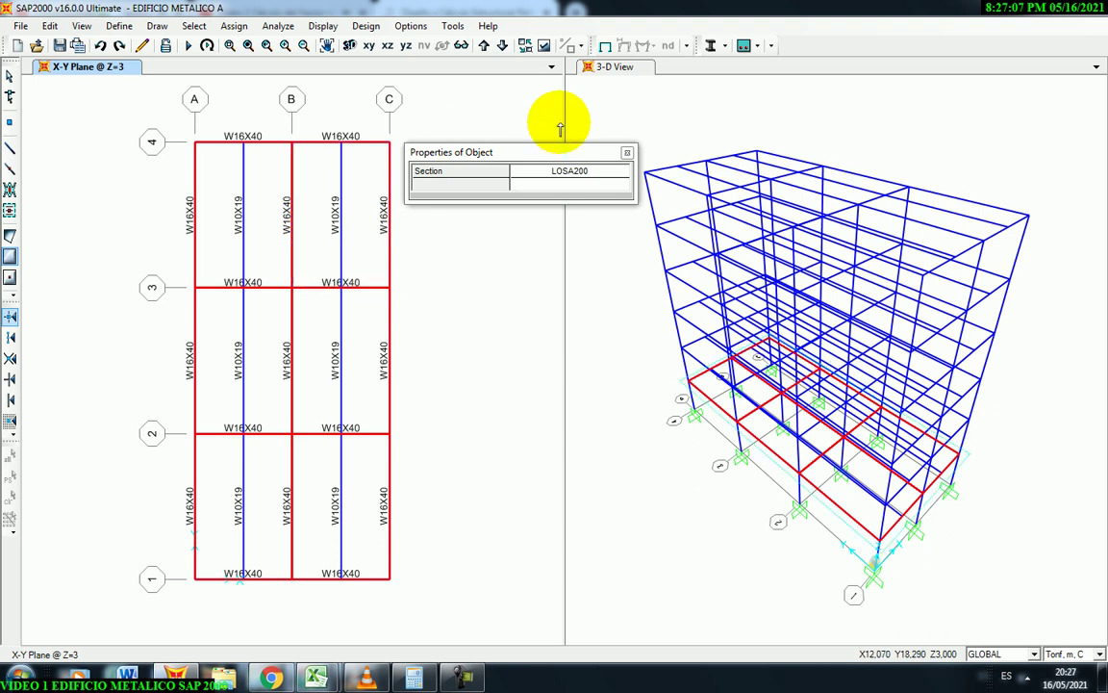
left_click(627, 152)
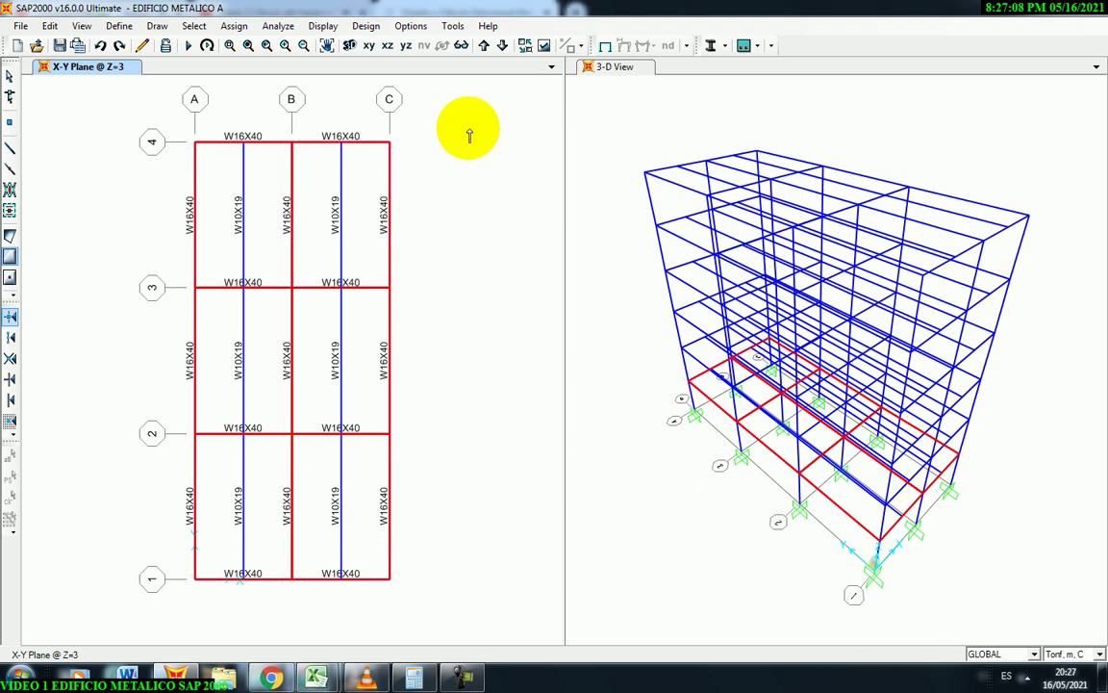
left_click(9, 78)
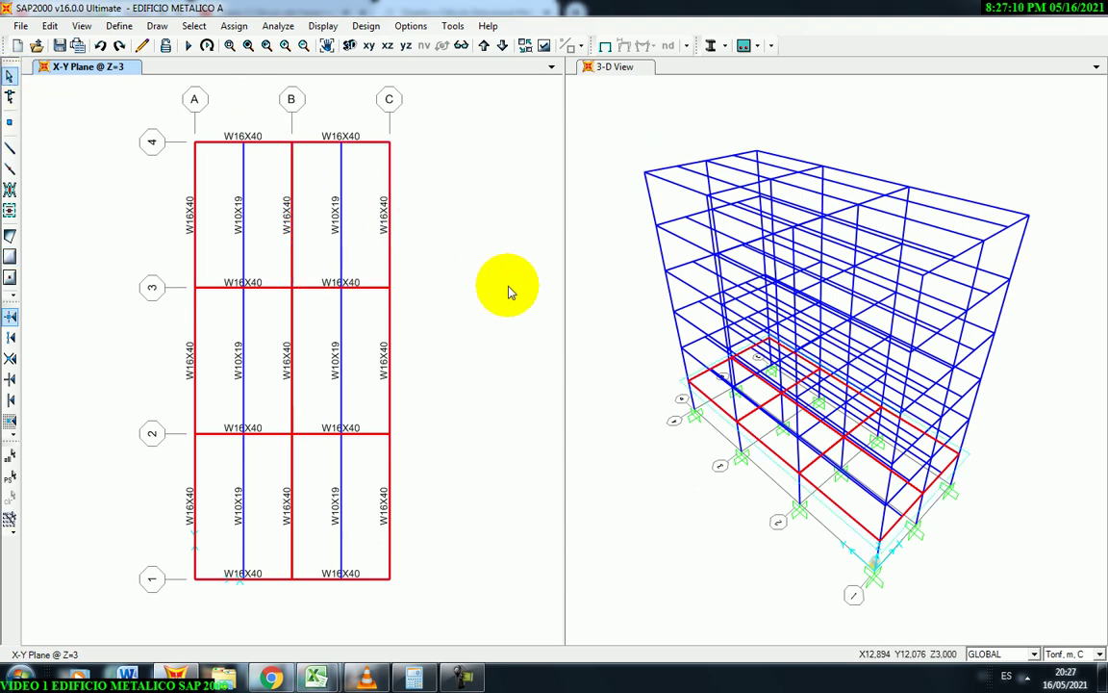
Turn on filled objects and area local axes in the 3-D view's display options.
left_click(603, 213)
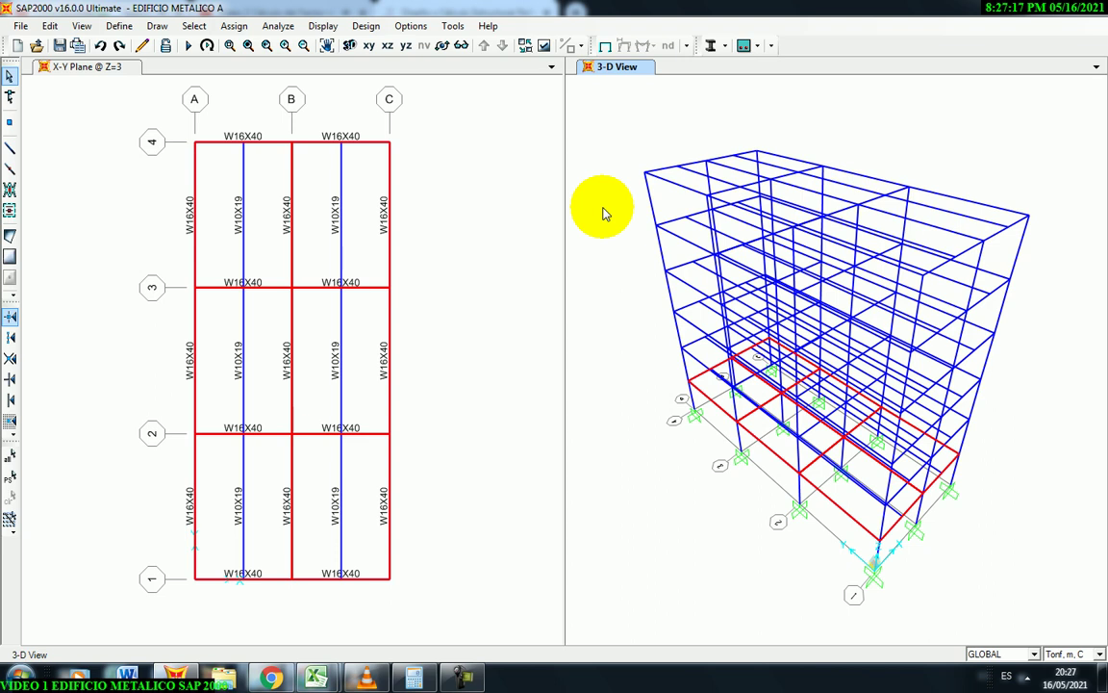
left_click(544, 46)
left_click_drag(531, 205, 412, 180)
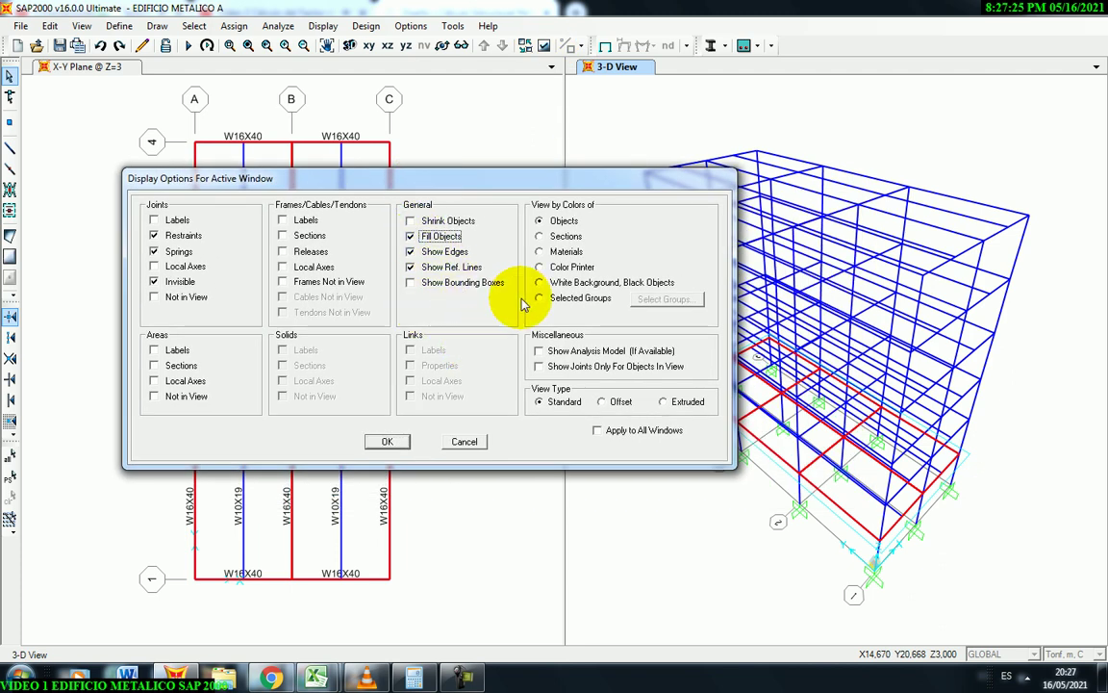
left_click_drag(463, 173, 454, 187)
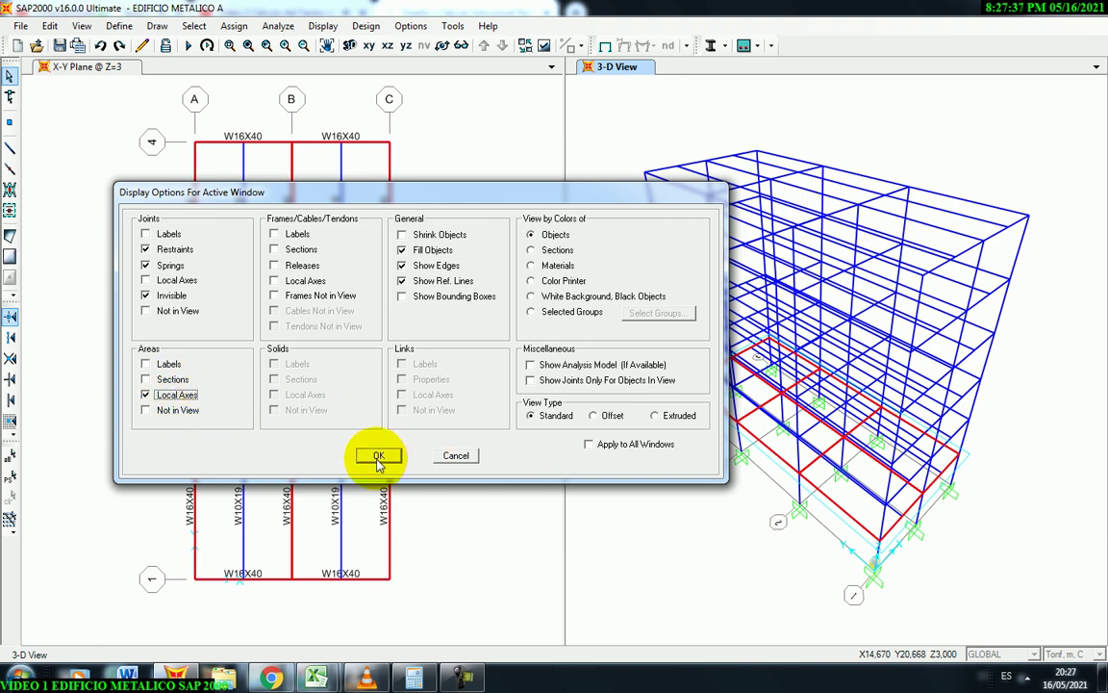
left_click(377, 457)
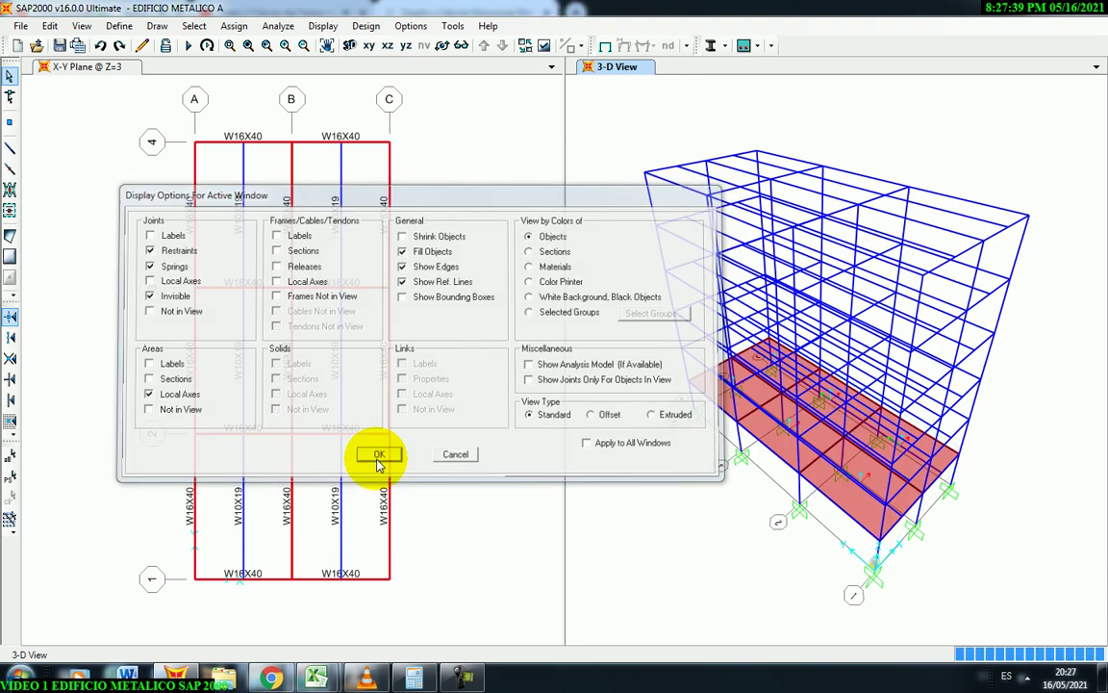
Examine the local axes of the Z=3 slab areas up close in the 3-D view.
left_click(326, 45)
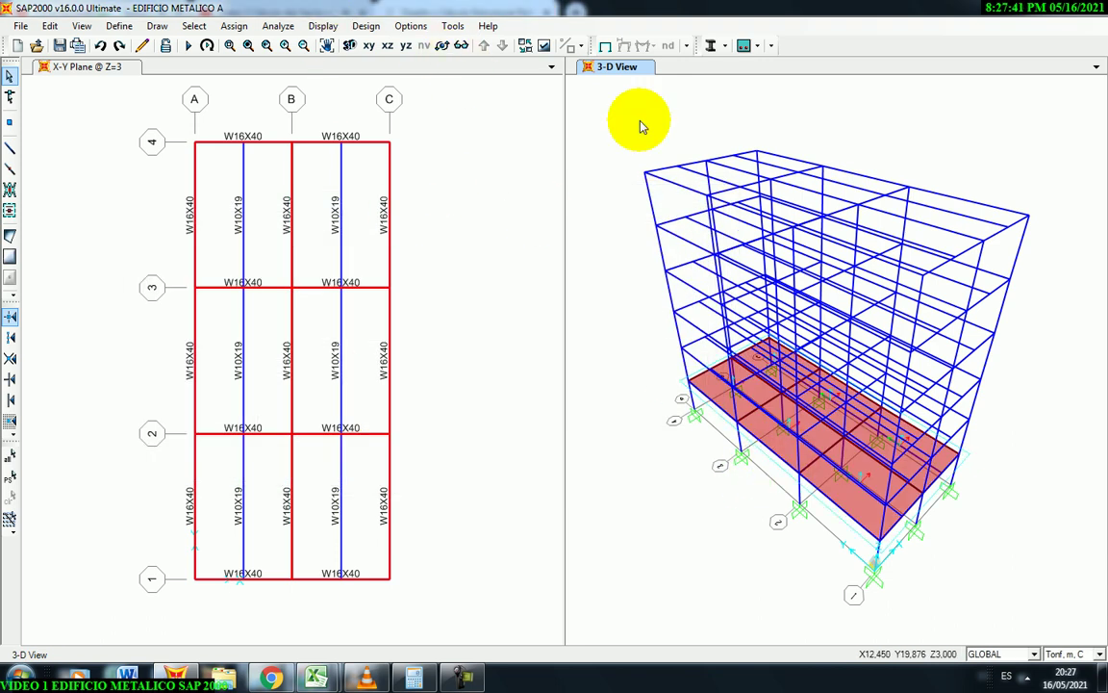
left_click_drag(646, 460, 665, 414)
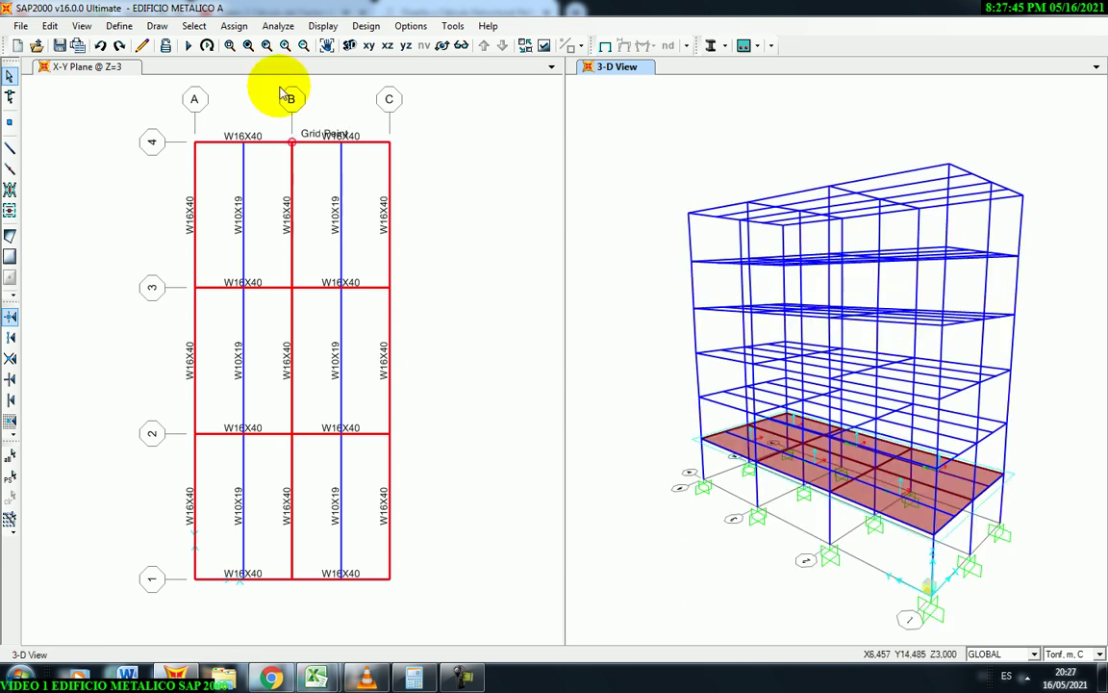
left_click(231, 46)
left_click_drag(699, 388, 872, 496)
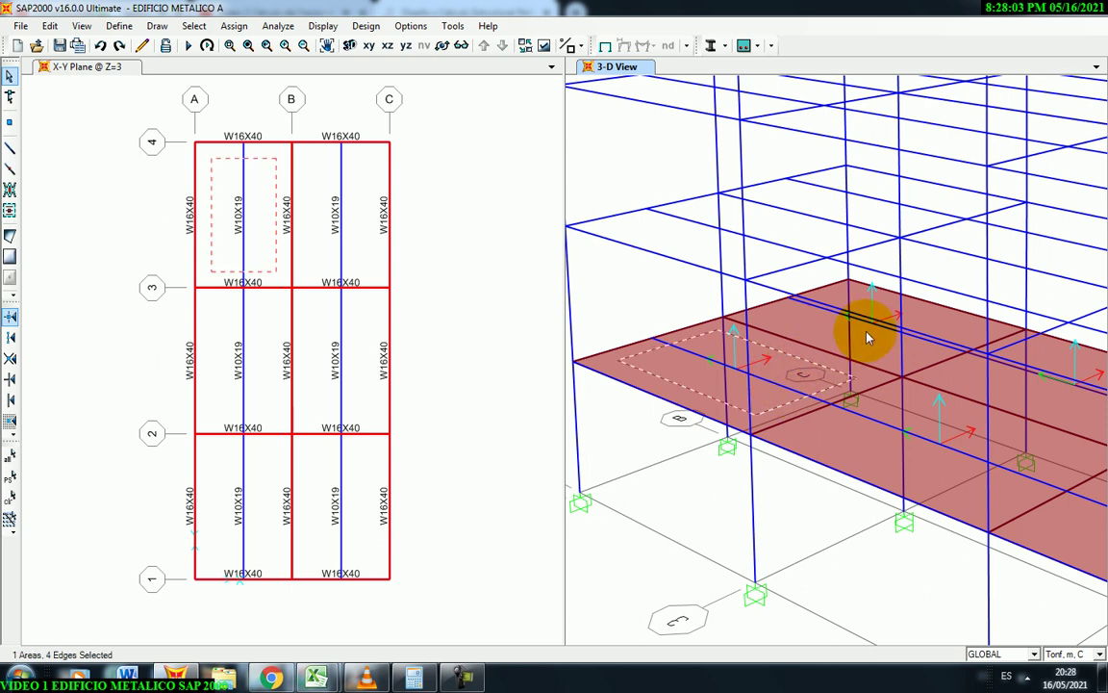
left_click(835, 345)
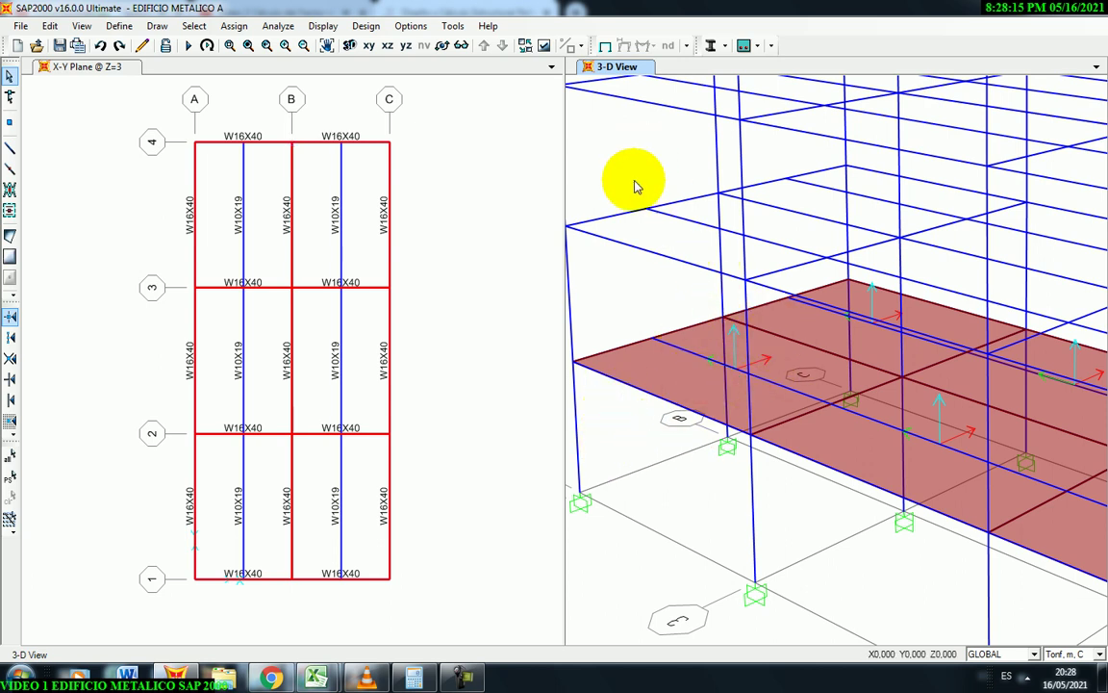
Turn on filled objects in the display options of the X-Y plan view at Z=3.
left_click(249, 46)
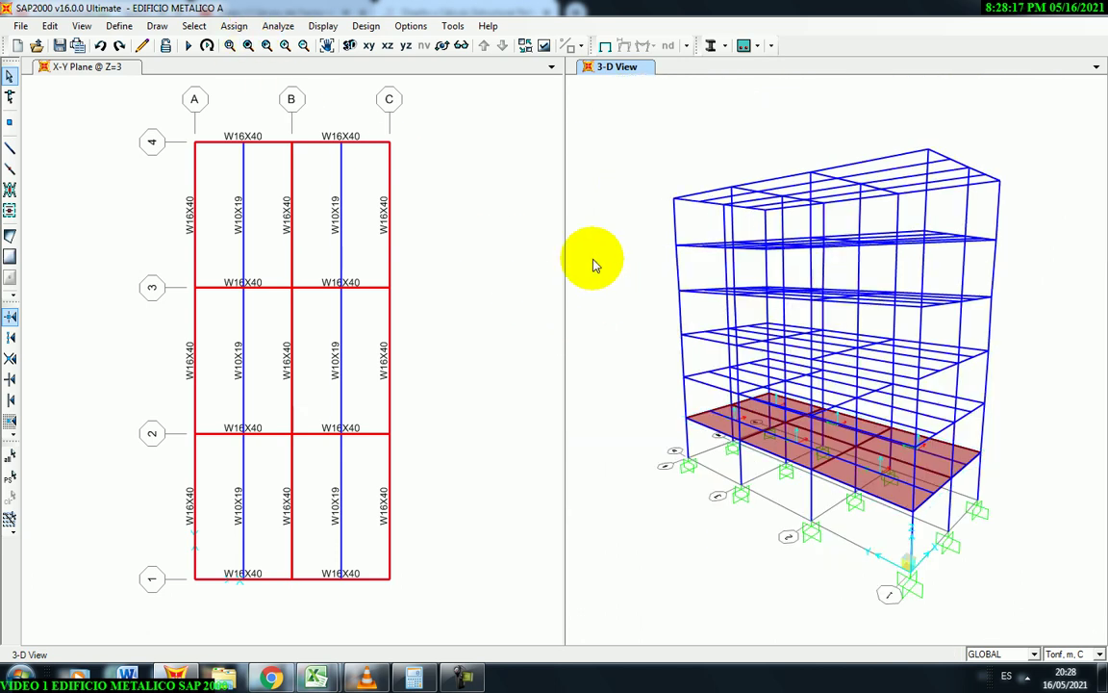
left_click(348, 46)
left_click(484, 368)
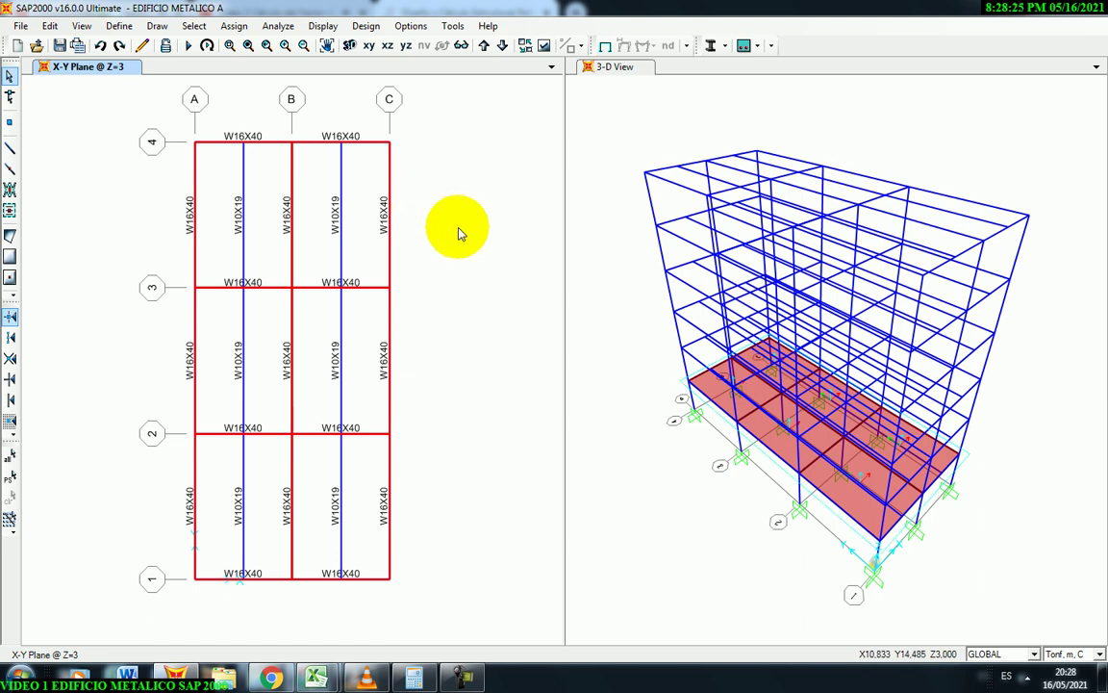
left_click(545, 48)
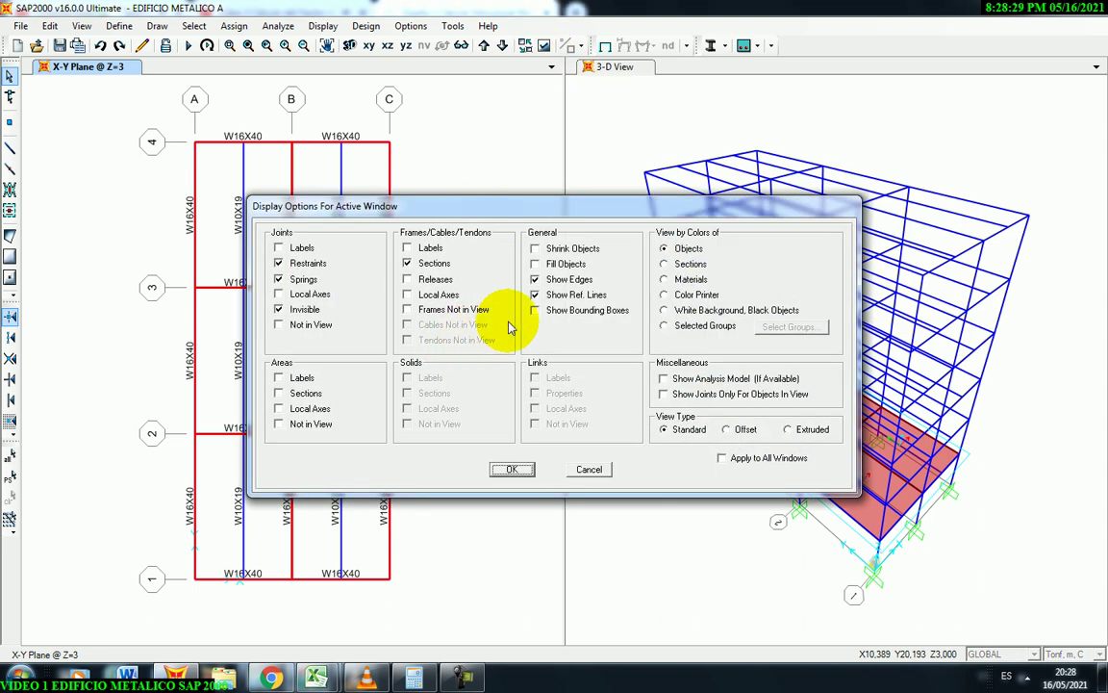
left_click(512, 468)
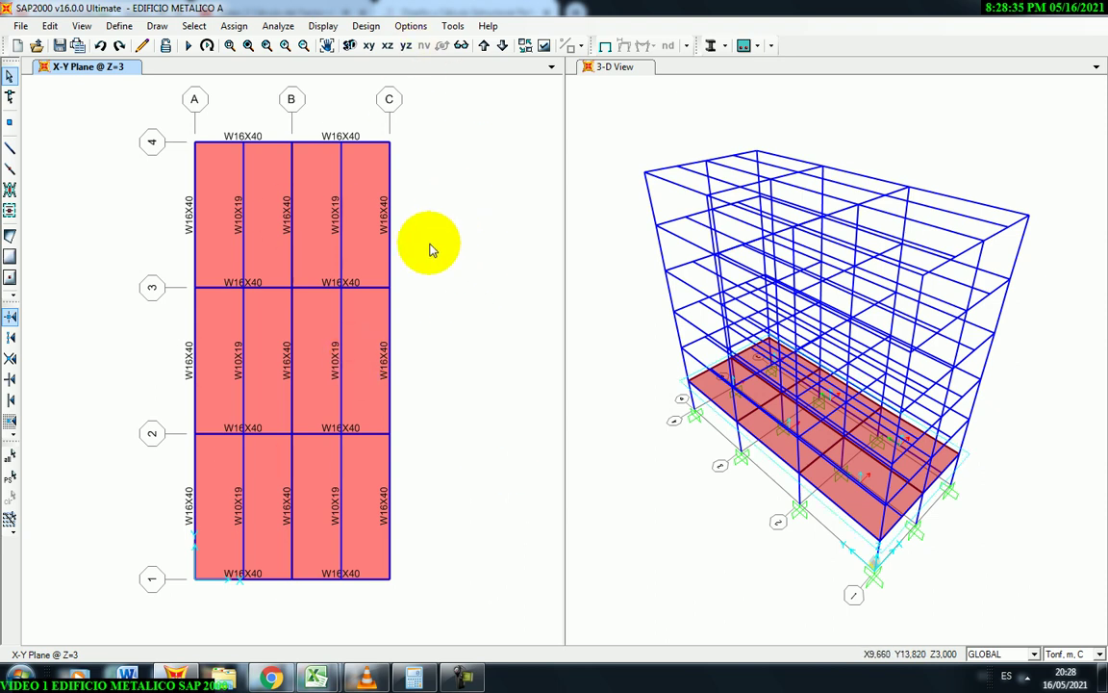
Replicate the six slab areas at Z=3 linearly upward with dz of 3 m, dx and dy of 0, and 5 copies.
left_click(228, 512)
left_click(230, 354)
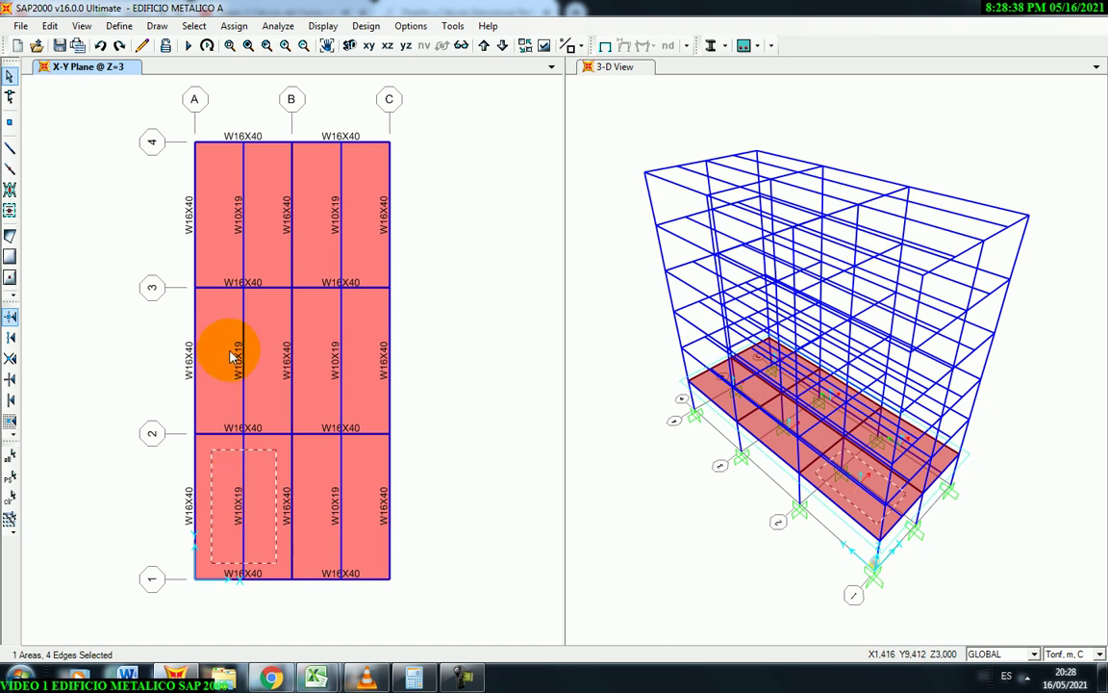
left_click(265, 242)
left_click(305, 235)
left_click(316, 354)
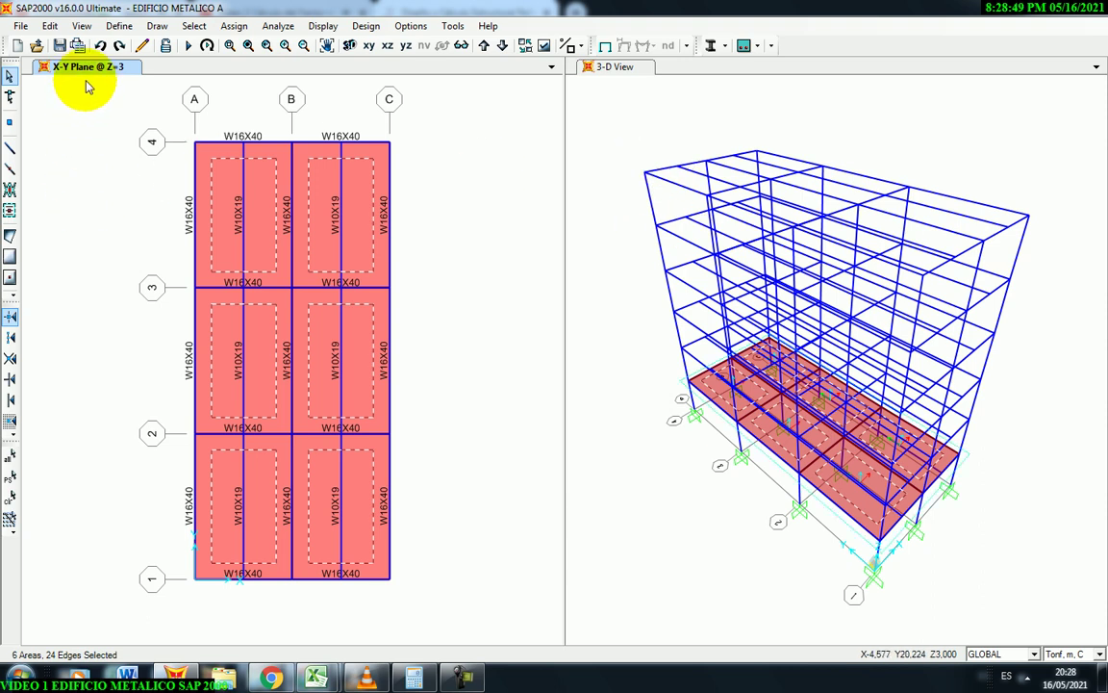
left_click(49, 26)
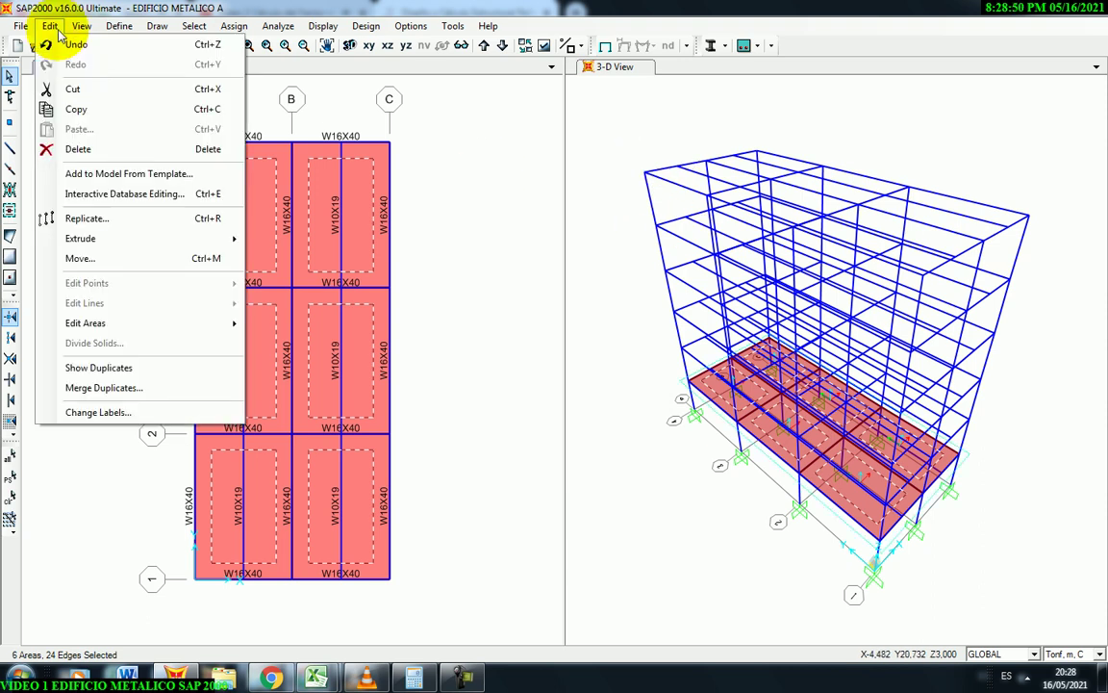
left_click(87, 218)
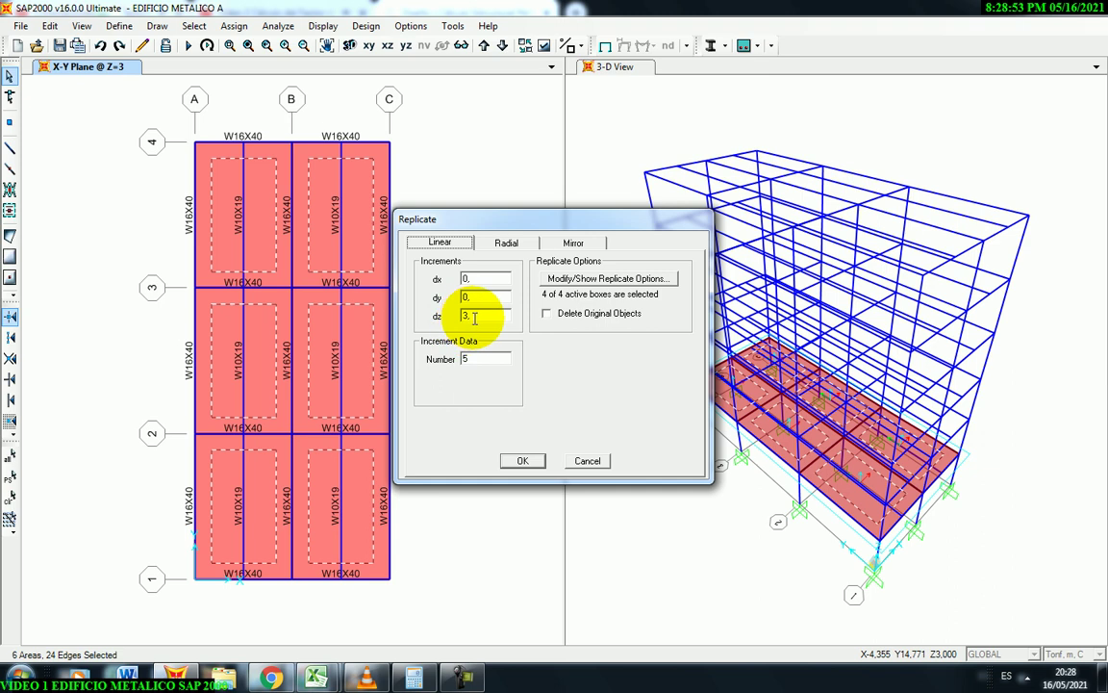
key("Tab")
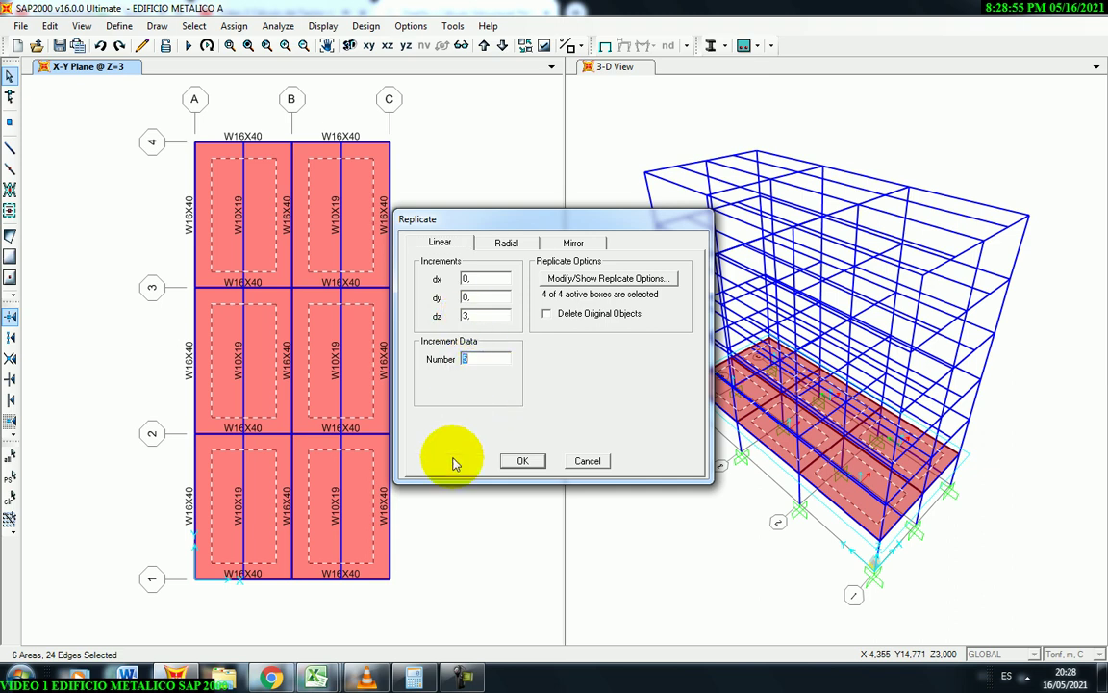
left_click(522, 462)
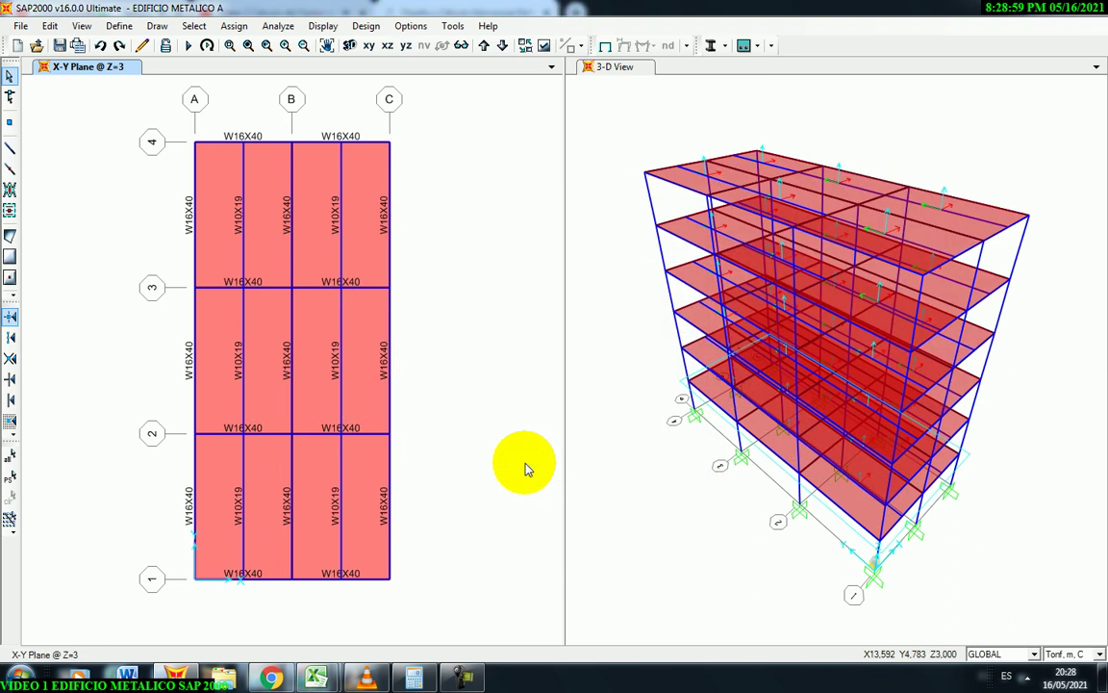
Examine the section and end-release assignments of the W10X19 secondary beam between gridlines A-B and 2-3 at Z=3.
left_click(596, 255)
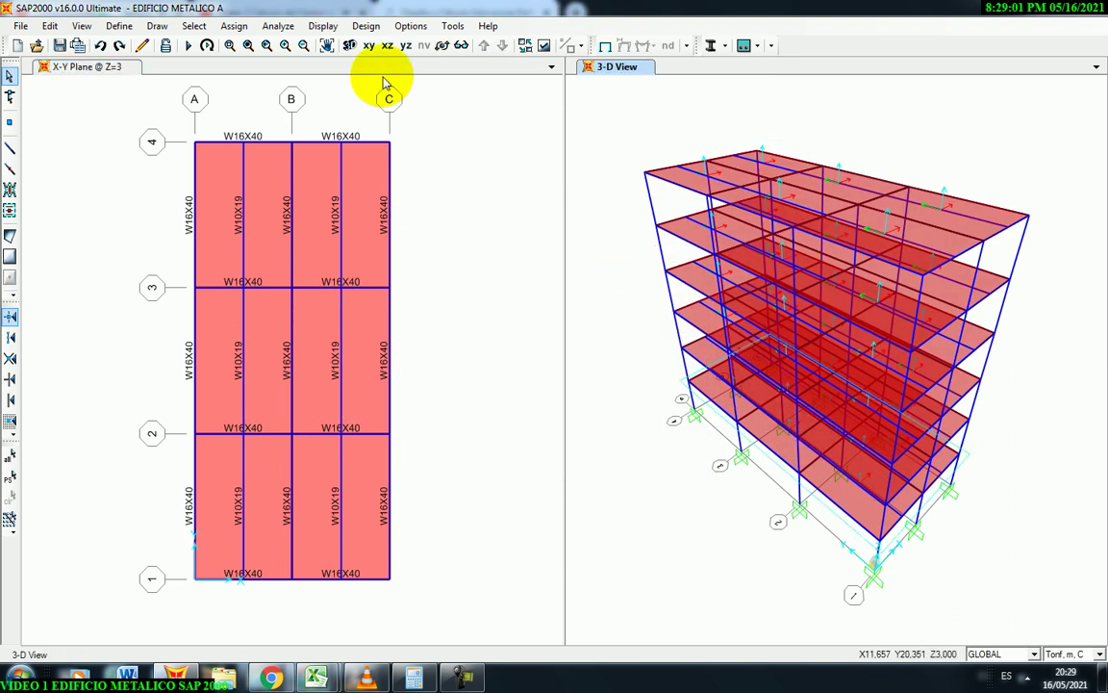
left_click(285, 46)
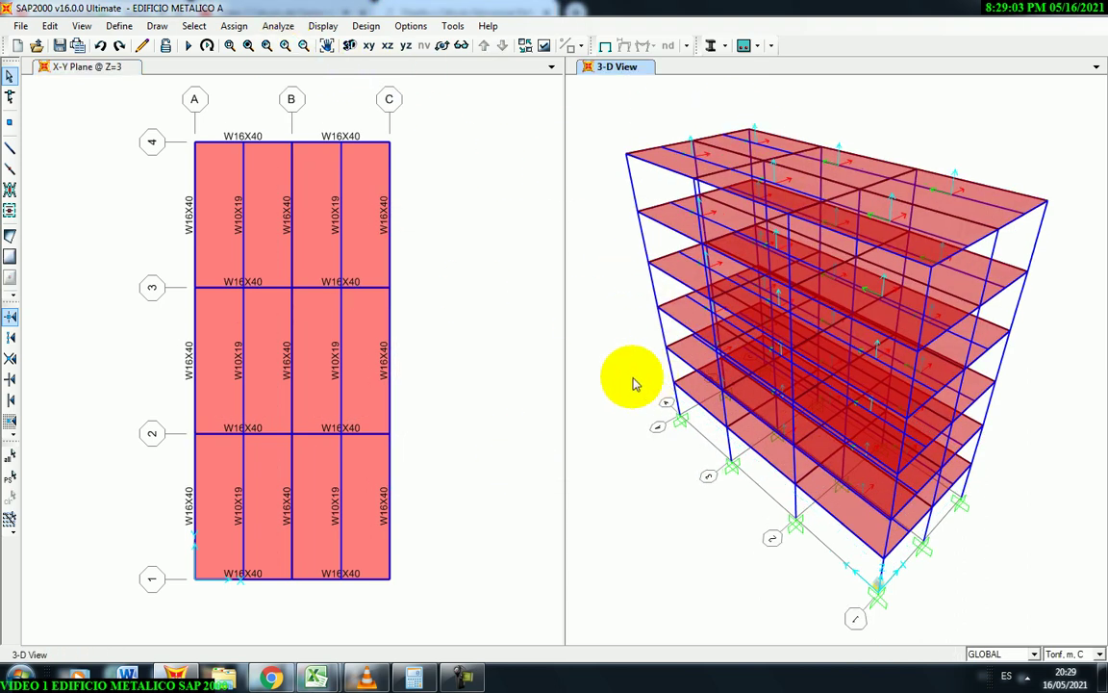
left_click(338, 455)
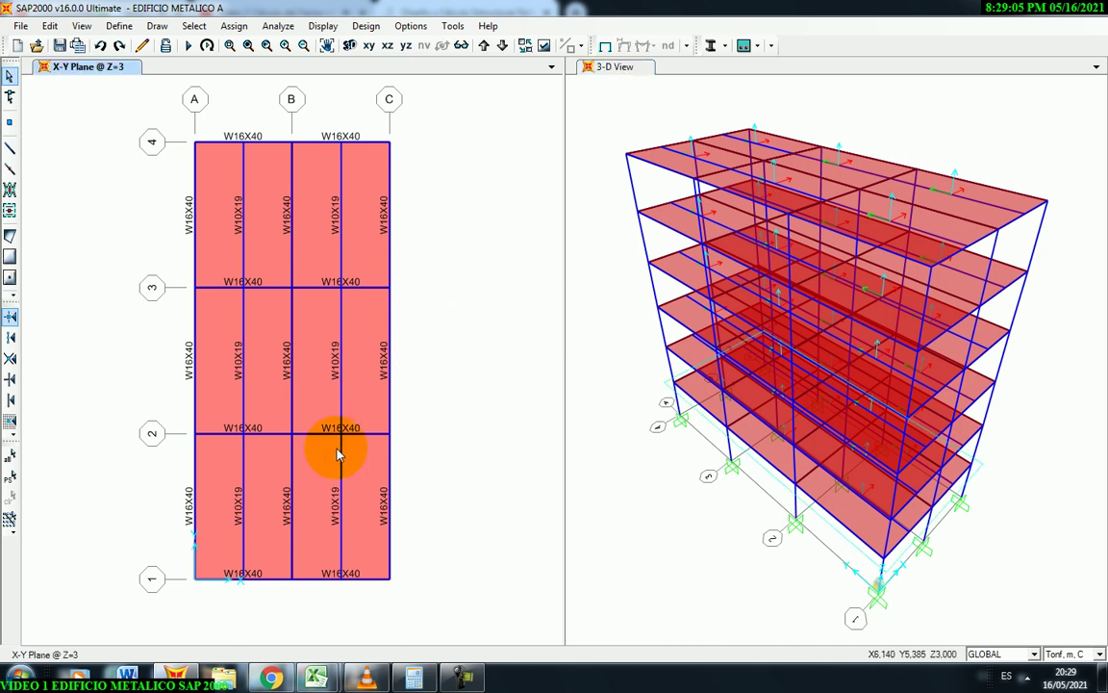
left_click(243, 375)
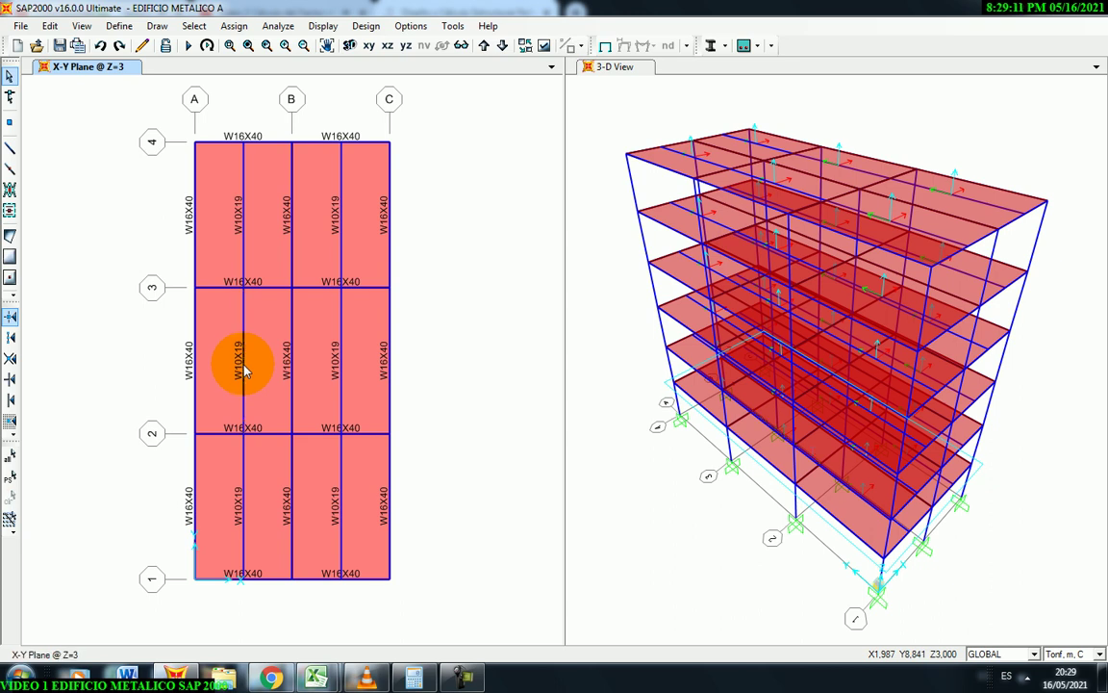
right_click(243, 364)
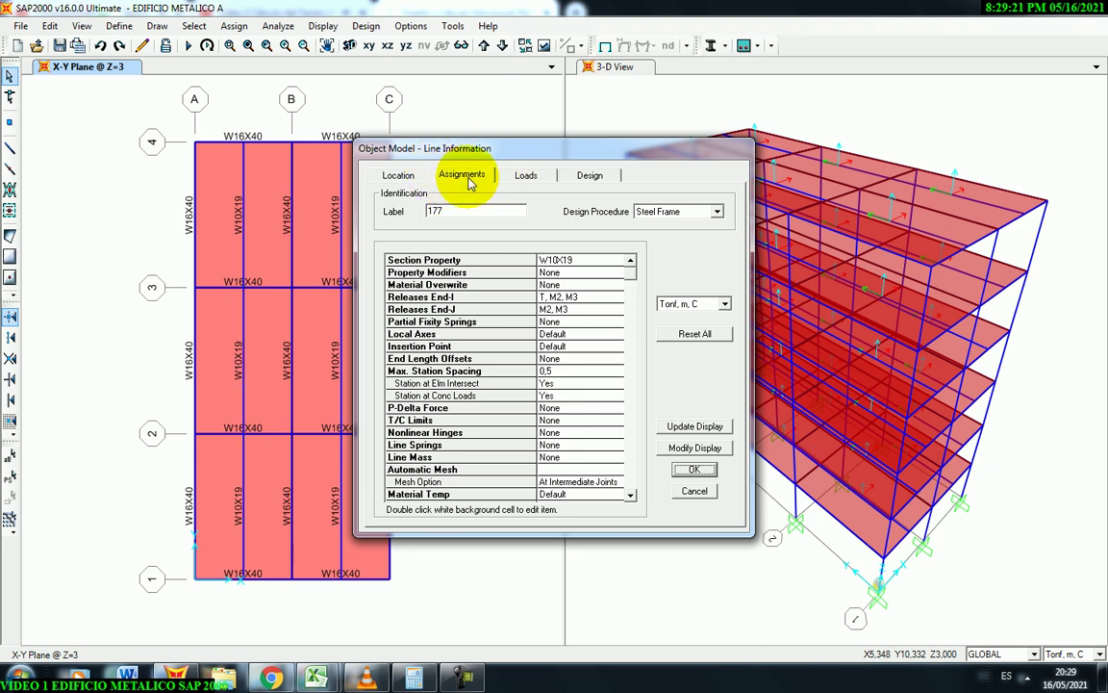
left_click_drag(484, 149, 490, 148)
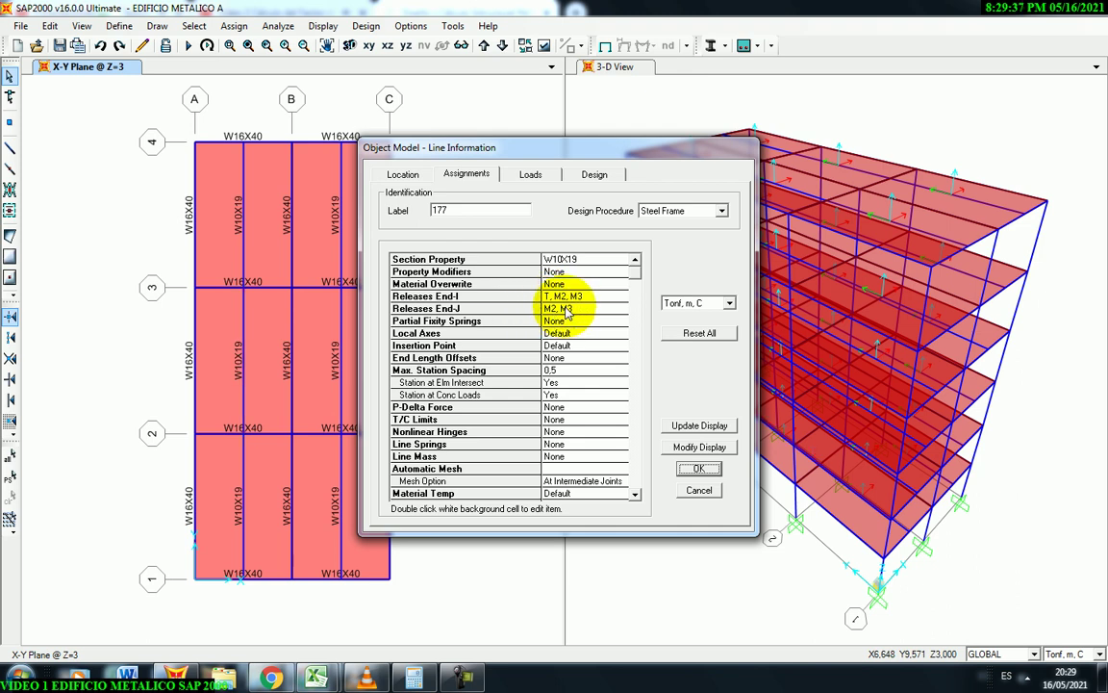
left_click_drag(486, 147, 519, 146)
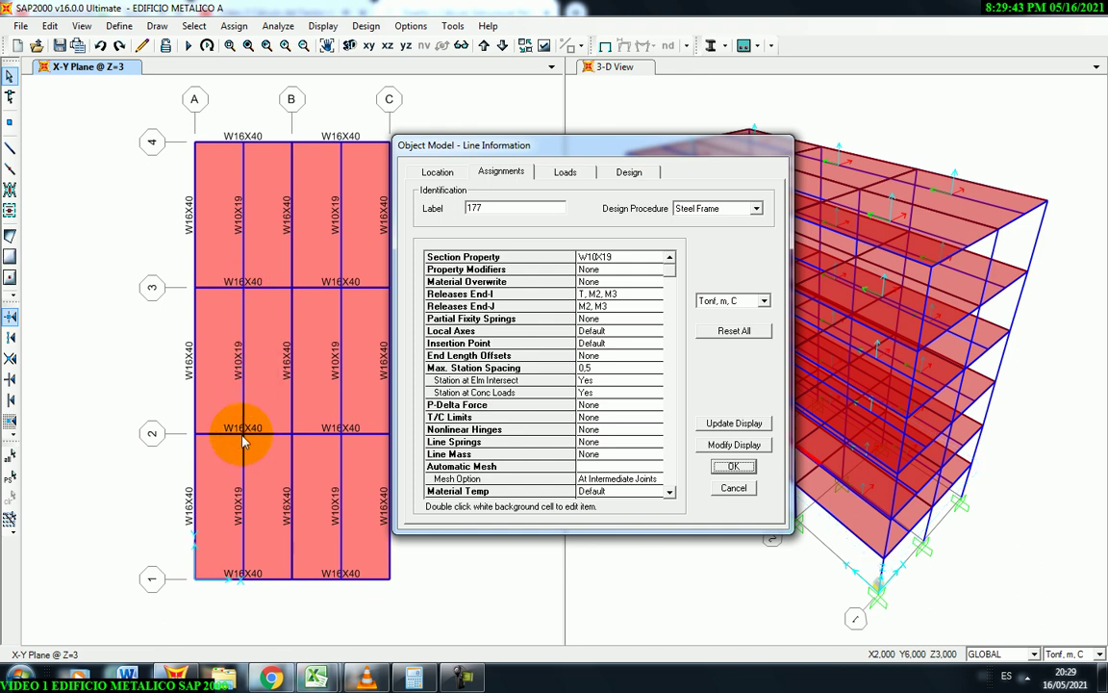
left_click_drag(554, 144, 583, 146)
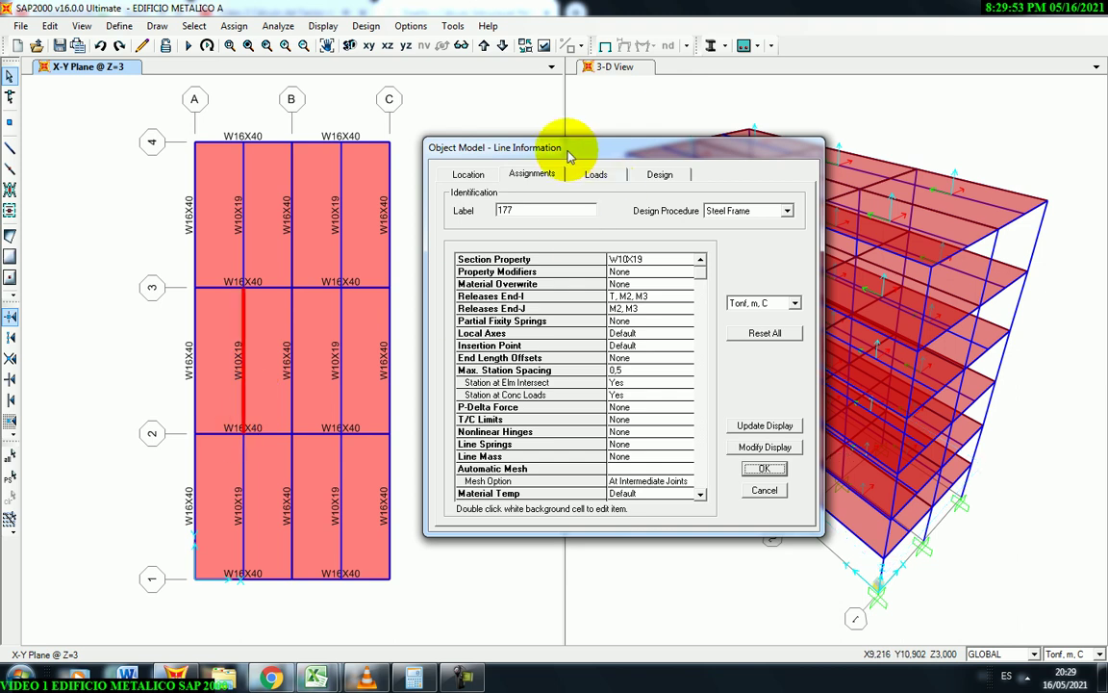
left_click(764, 471)
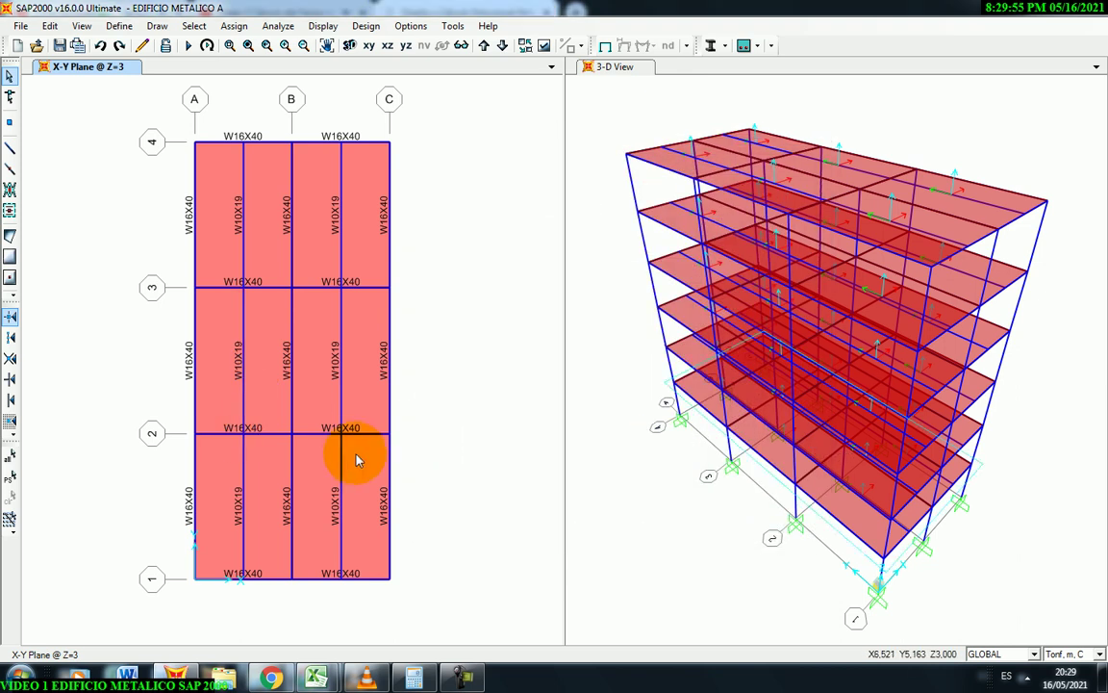
Save the building model.
left_click(58, 45)
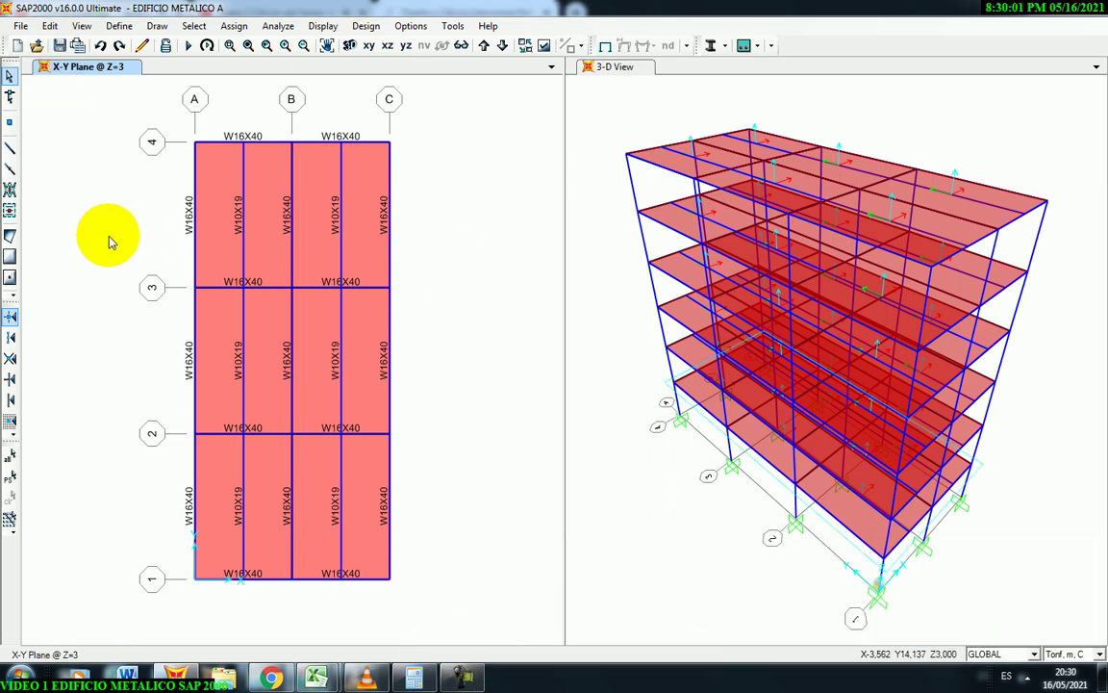
left_click(59, 45)
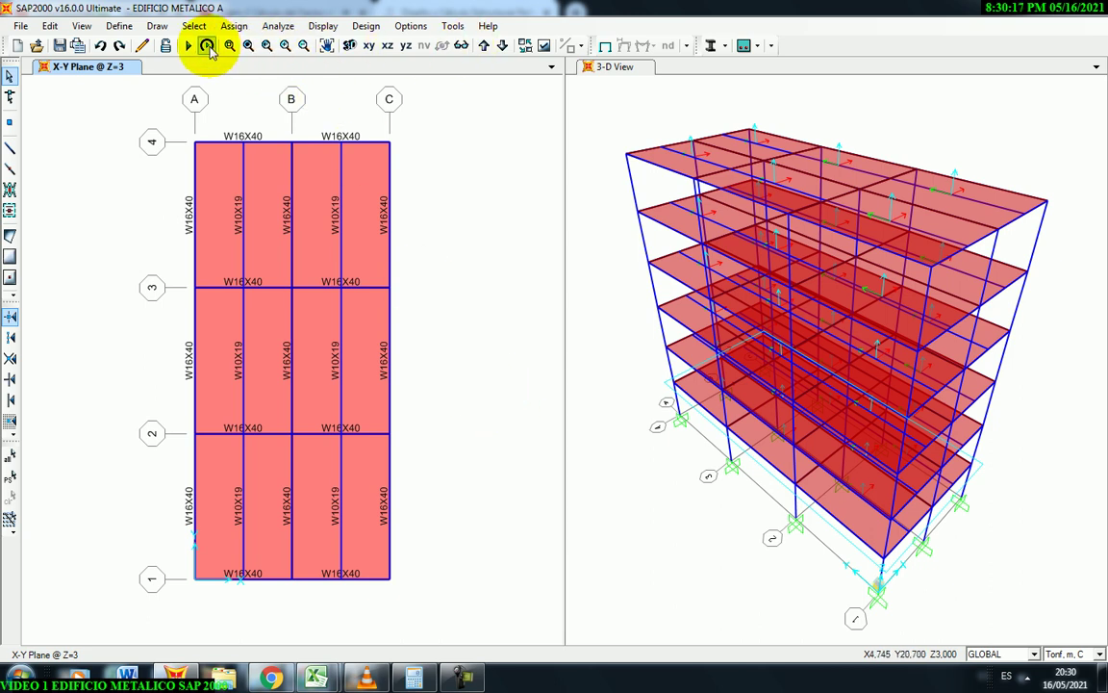
left_click(326, 46)
left_click_drag(334, 112, 344, 126)
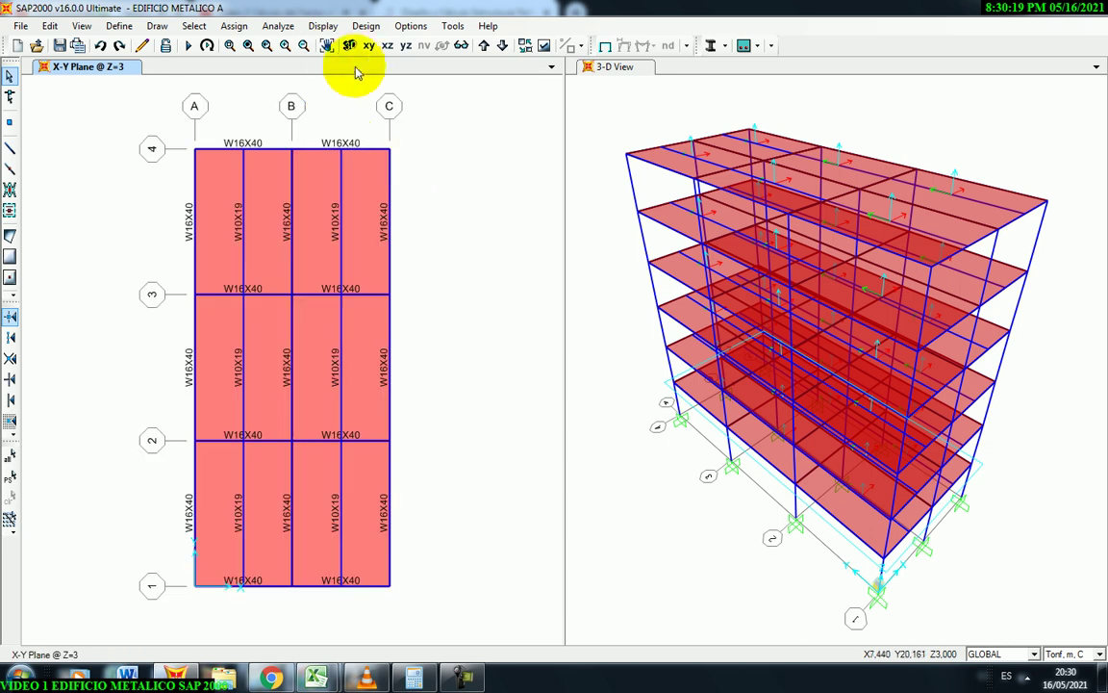
left_click(9, 75)
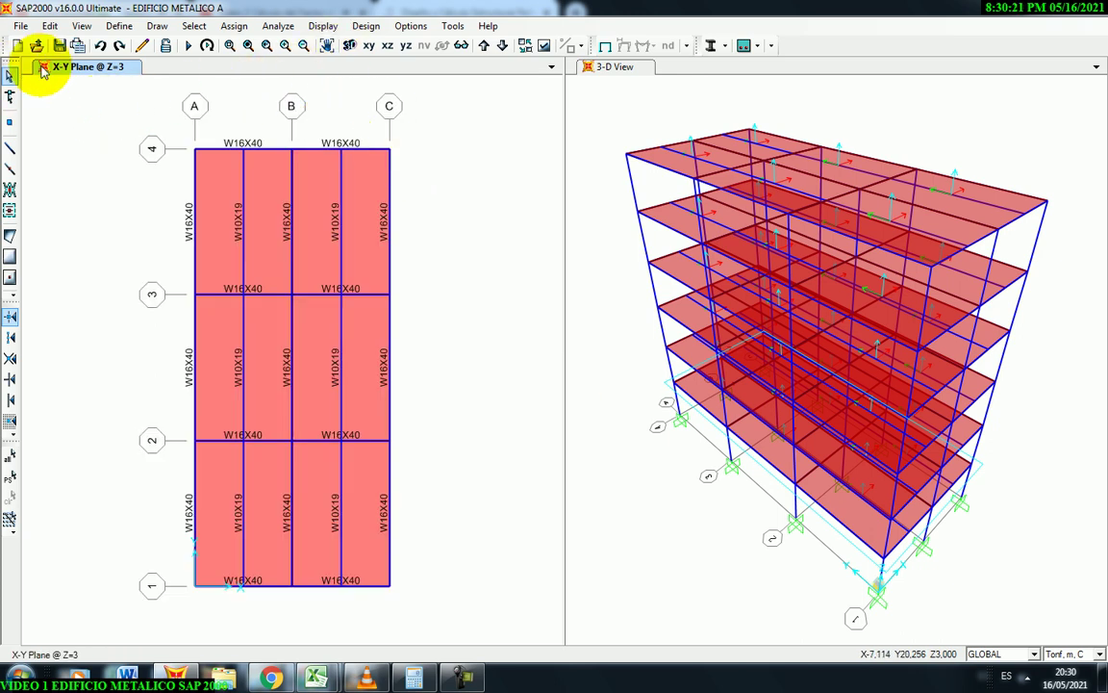
Define a diaphragm joint constraint named DIAPH1 in the GLOBAL coordinate system with Z as the constraint axis.
left_click(119, 26)
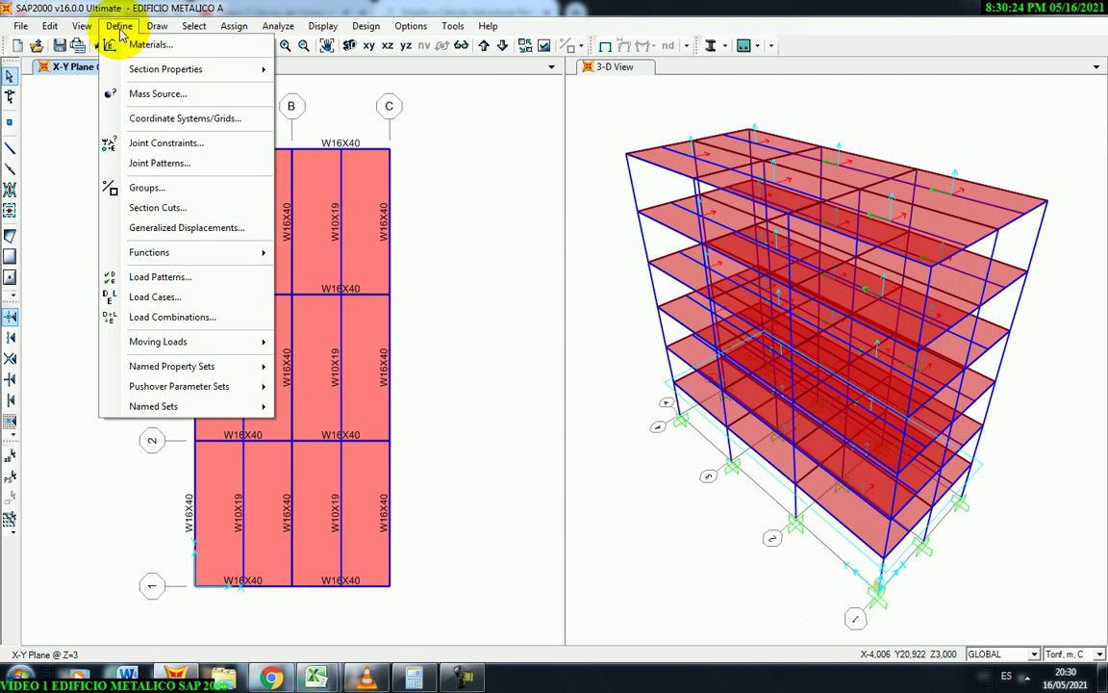
left_click(161, 144)
left_click_drag(524, 255, 405, 135)
left_click(549, 181)
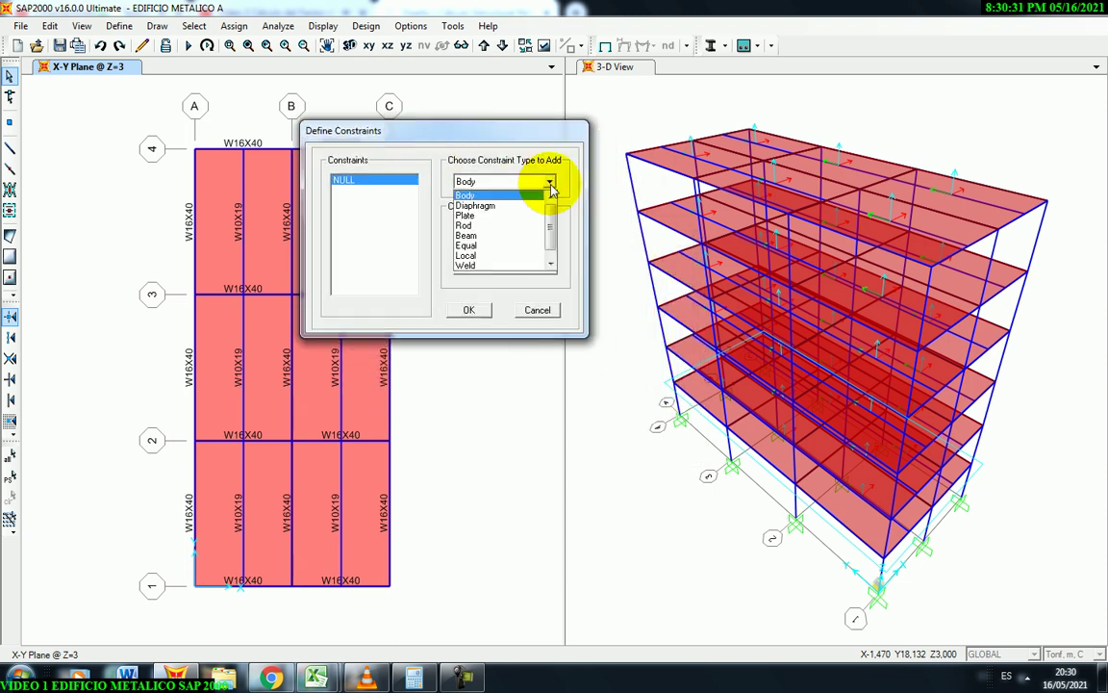
left_click(515, 208)
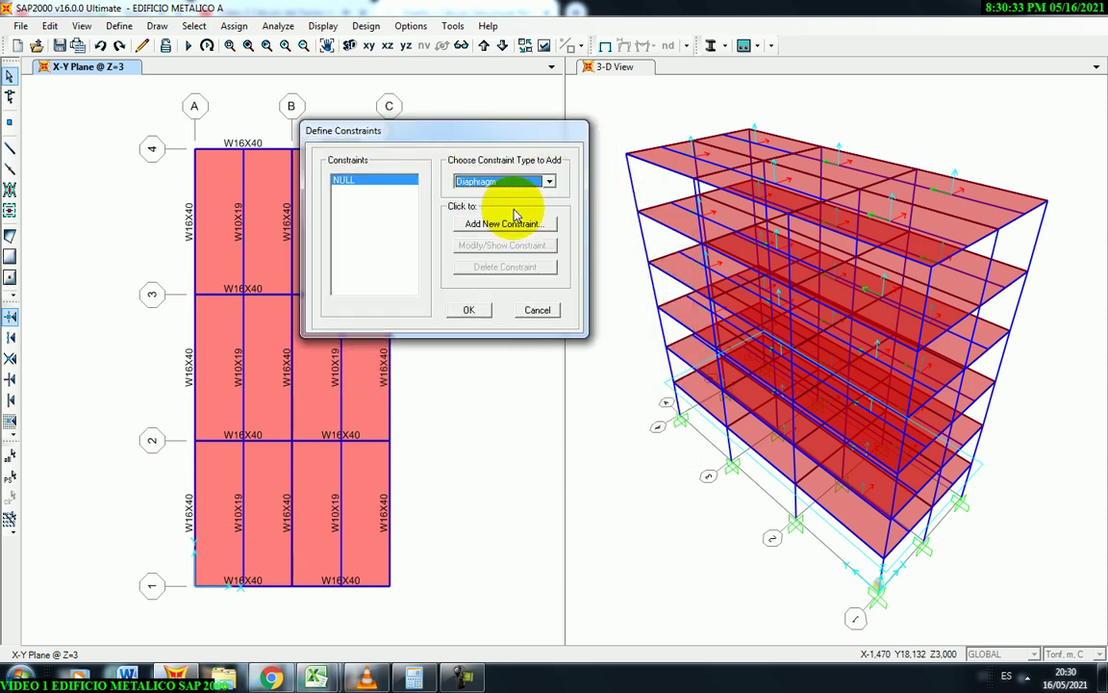
left_click_drag(446, 141, 443, 151)
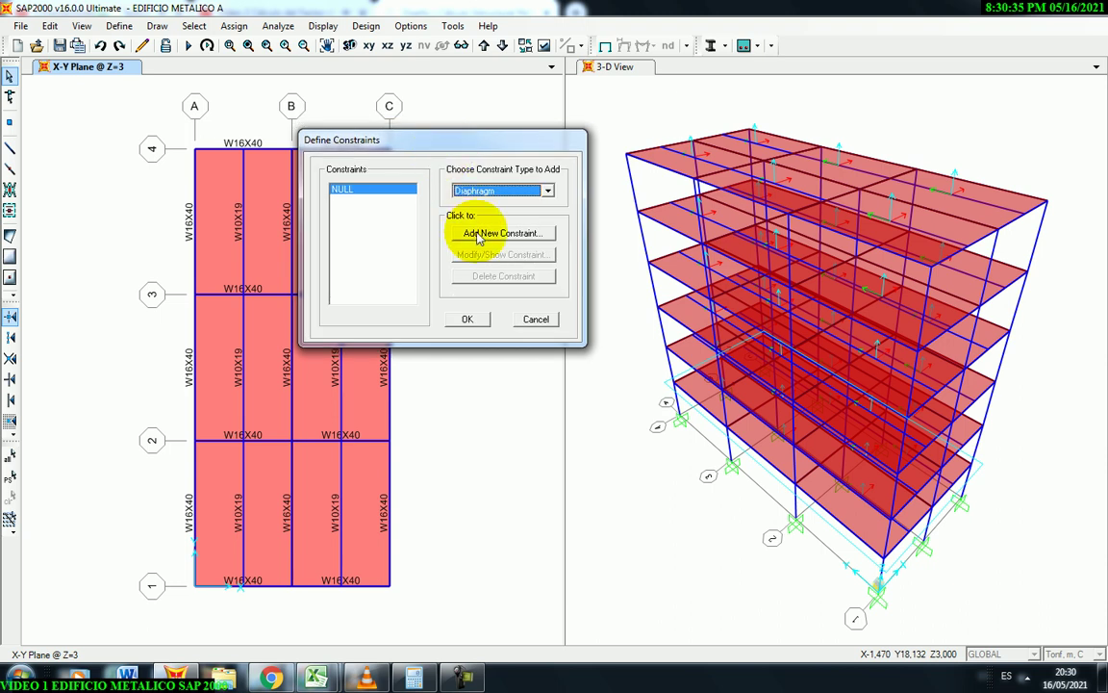
left_click(478, 235)
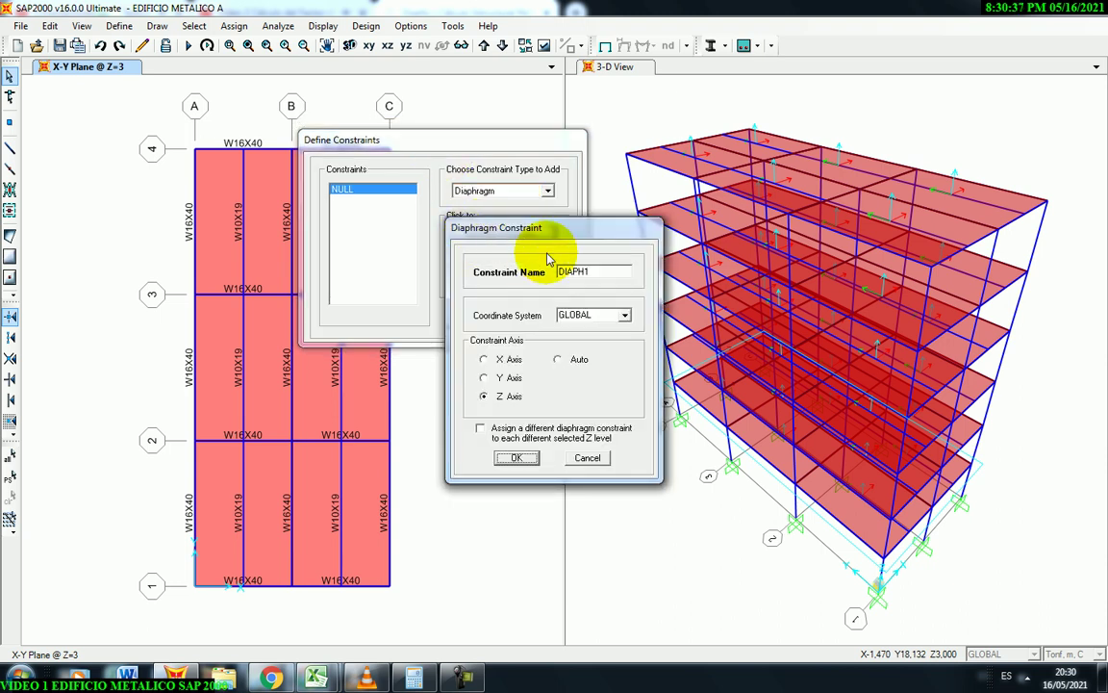
left_click_drag(560, 231, 549, 230)
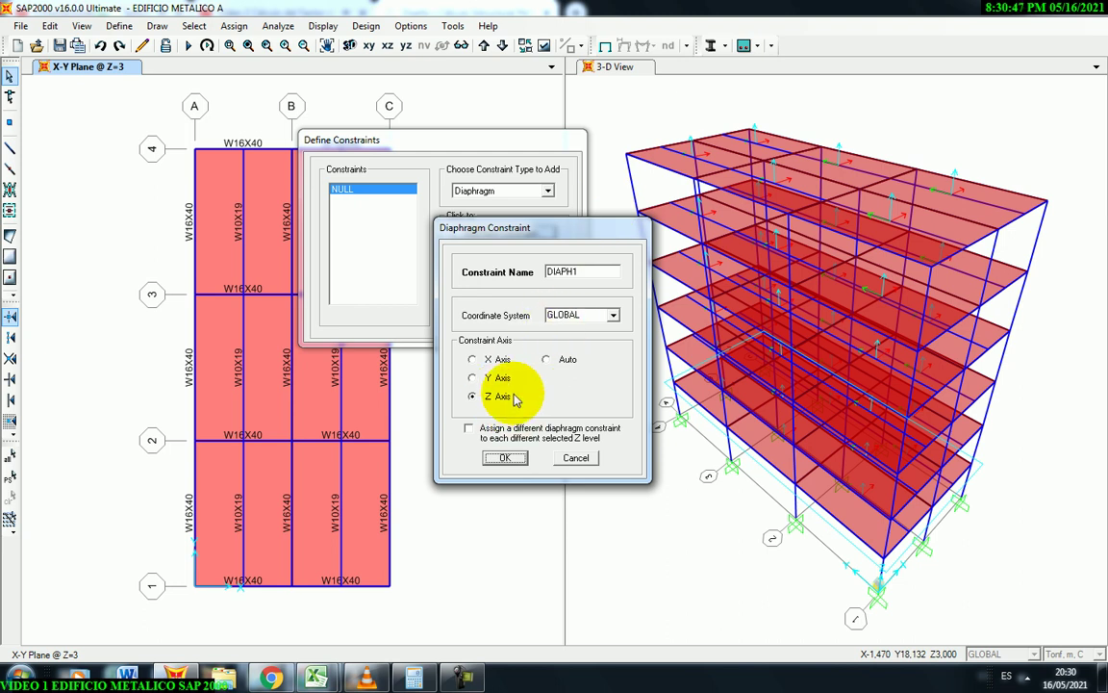
left_click(507, 458)
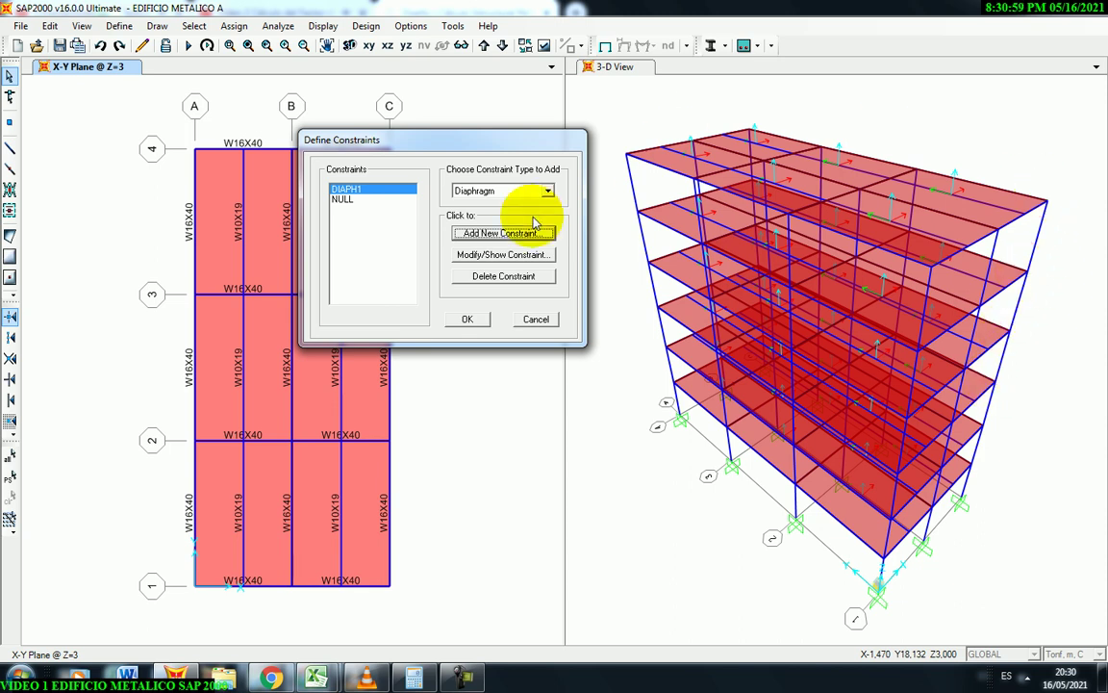
Define five more diaphragm constraints, DIAPH2 through DIAPH6, in the GLOBAL coordinate system with Z as the constraint axis, and save the model.
left_click(485, 240)
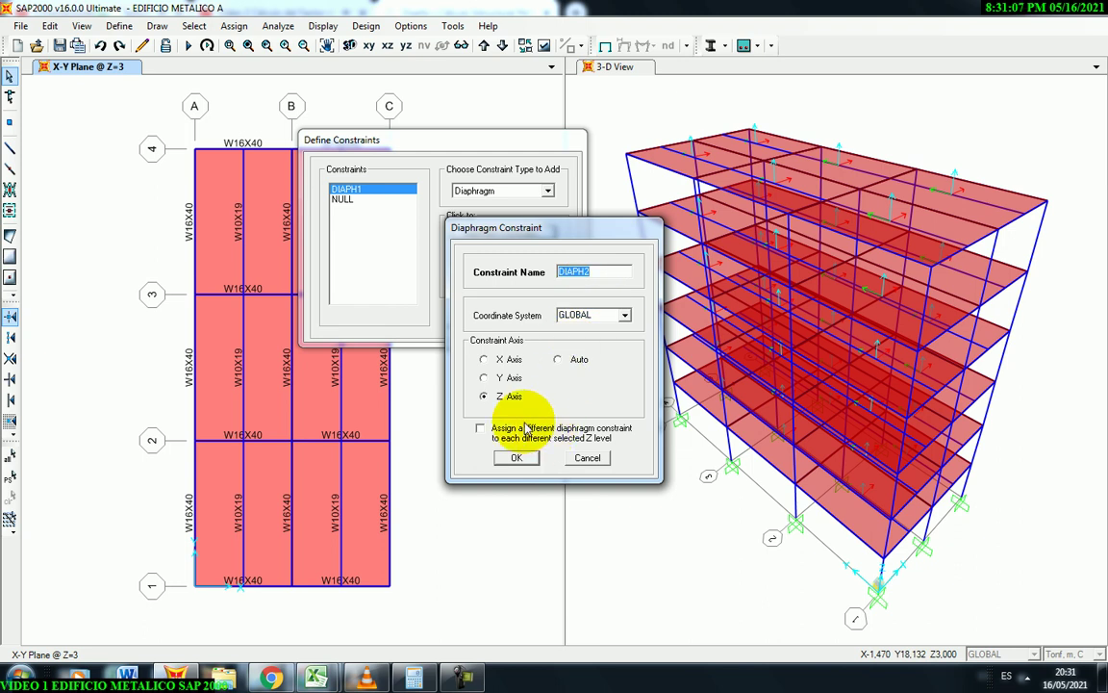
left_click_drag(529, 239, 513, 237)
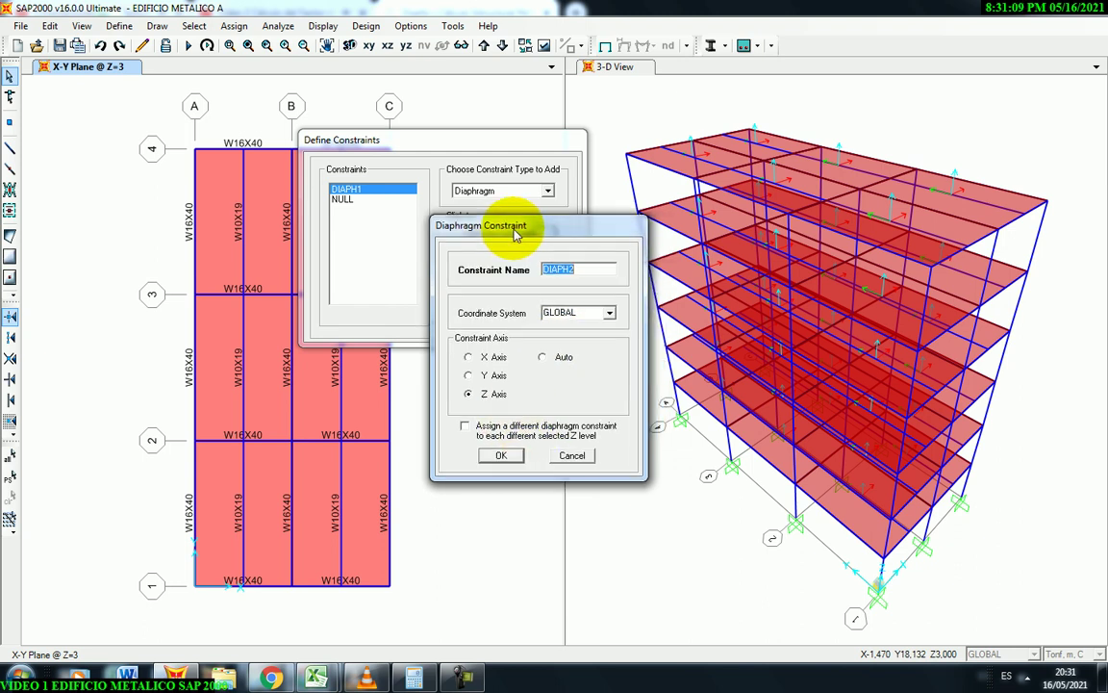
left_click(501, 455)
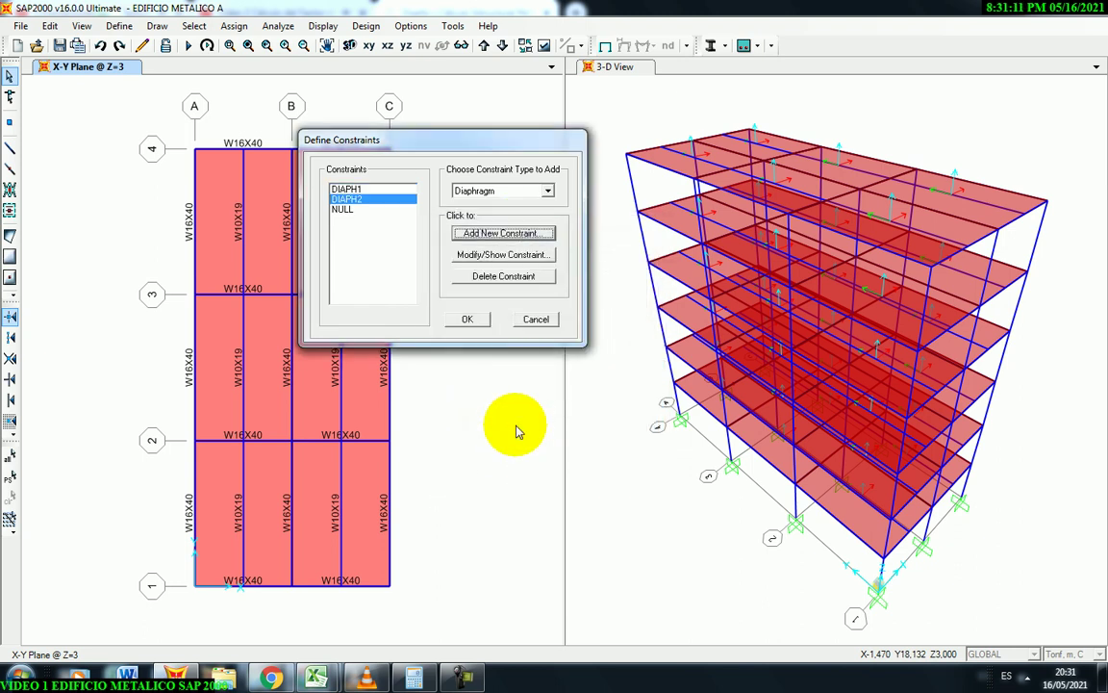
left_click(495, 234)
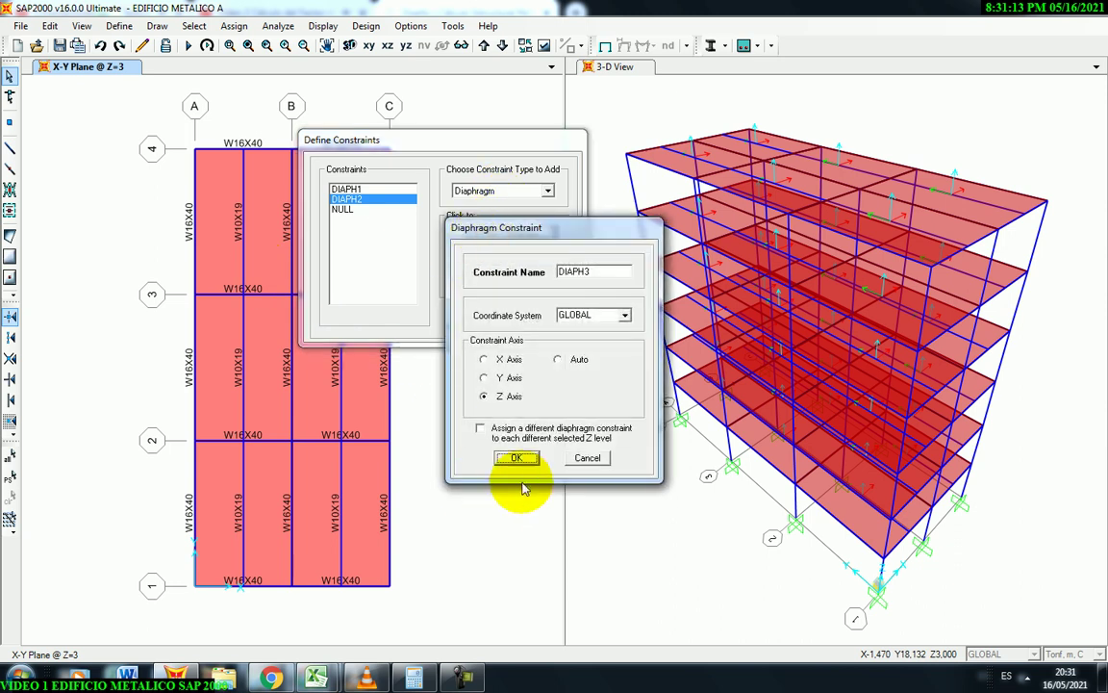
left_click(519, 460)
left_click(483, 236)
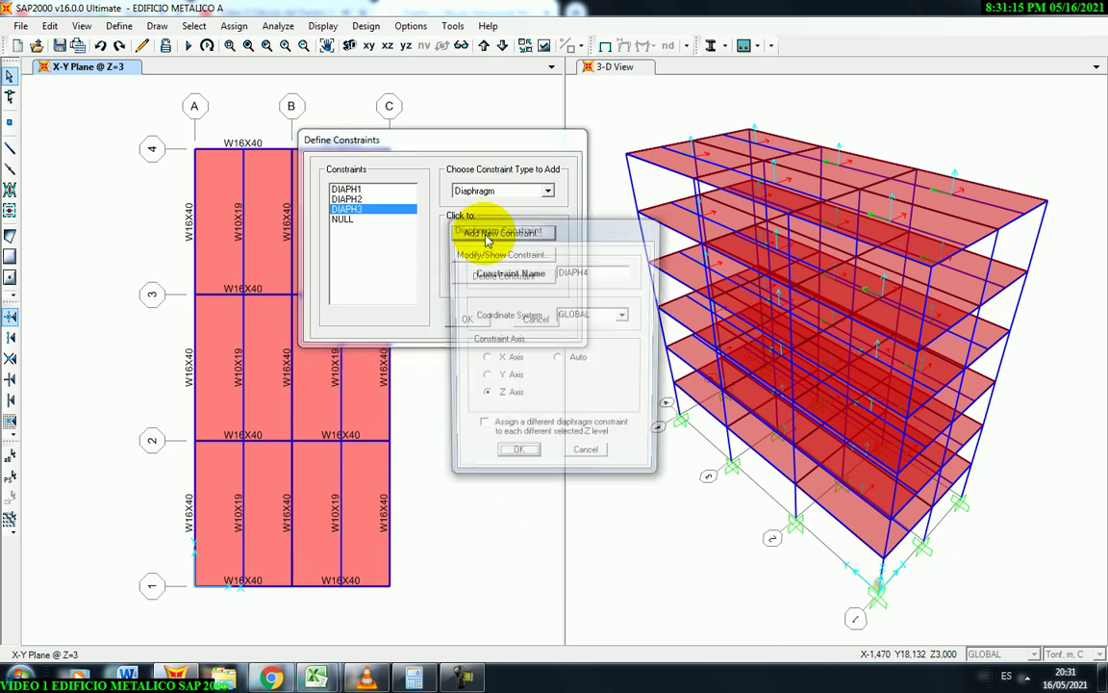
left_click(517, 460)
left_click(464, 233)
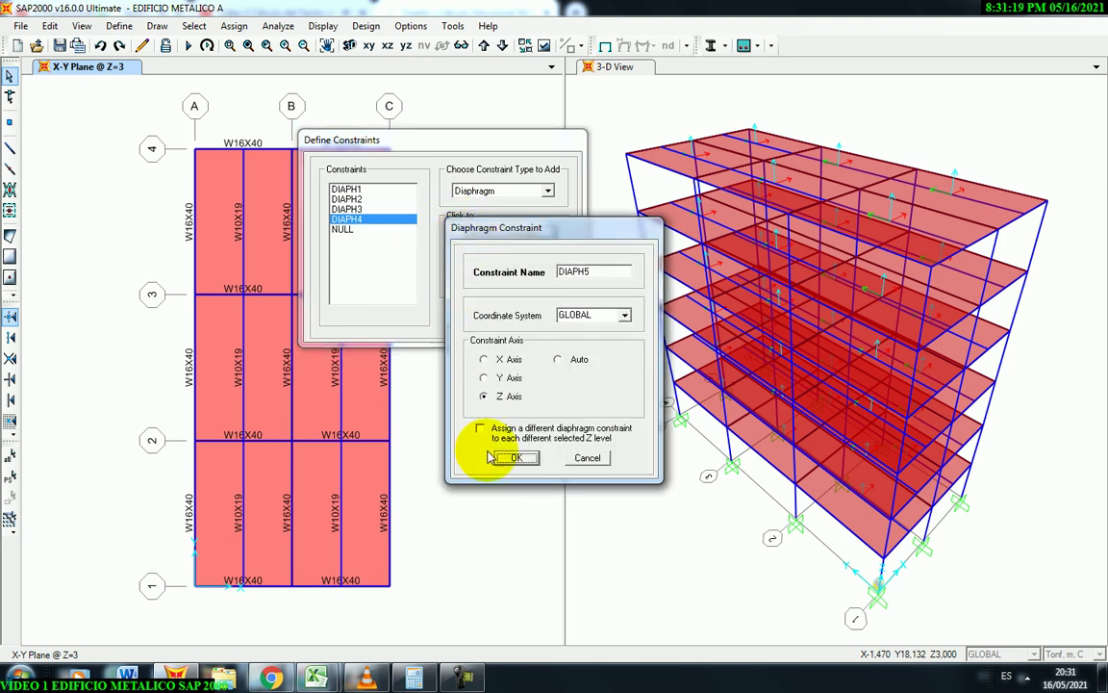
left_click(518, 460)
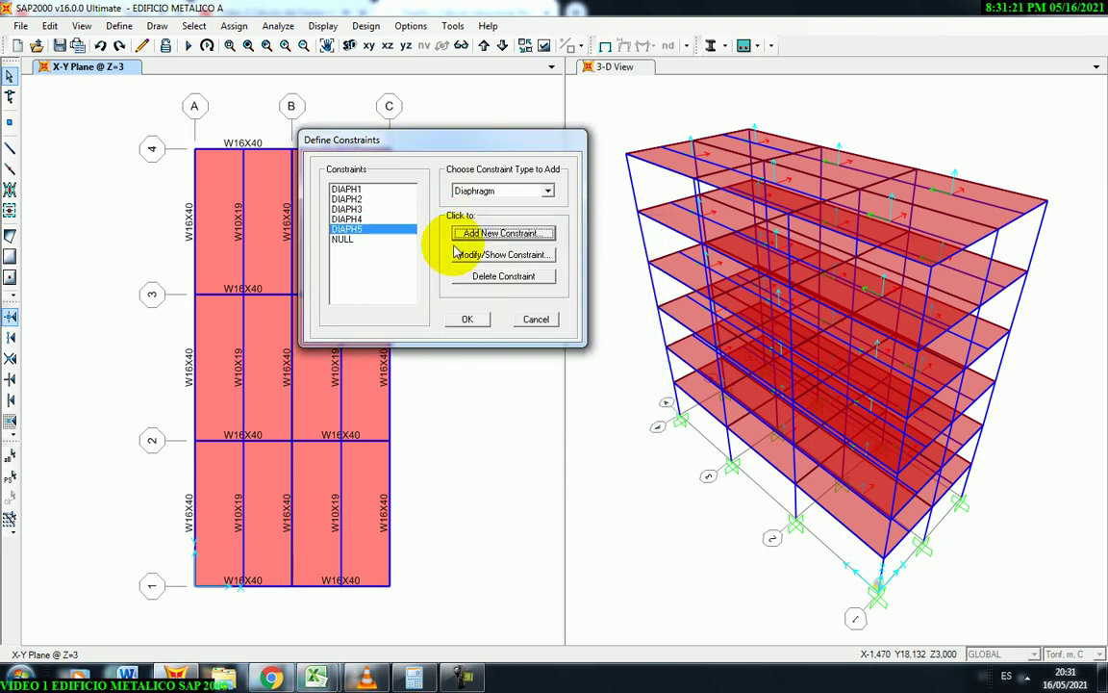
left_click(471, 237)
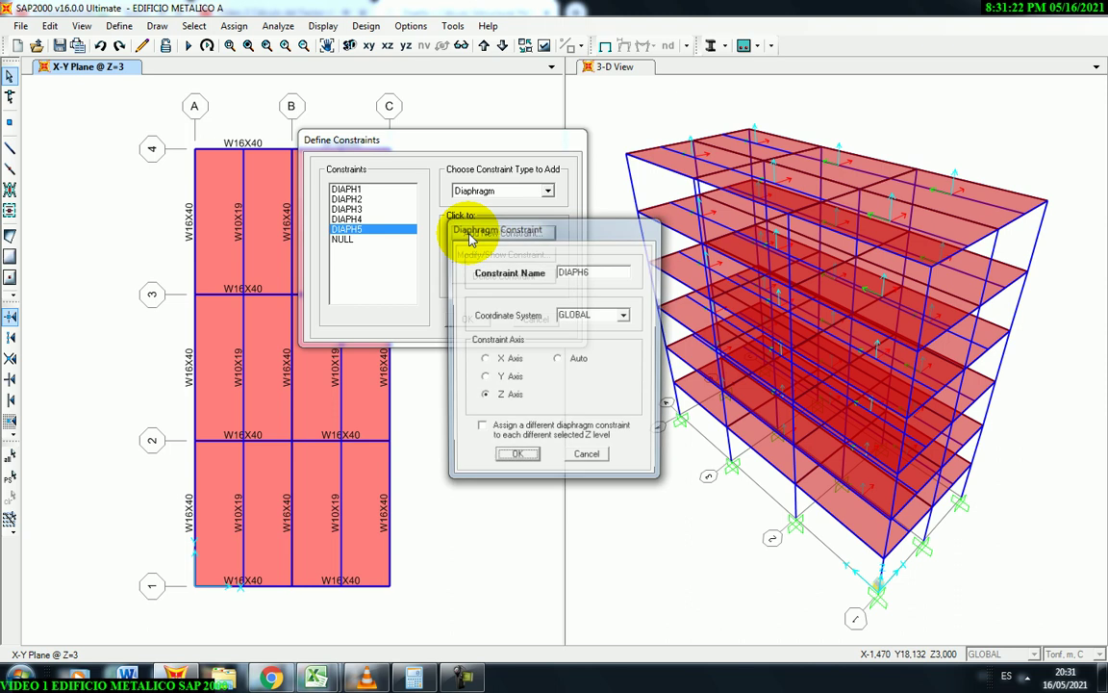
left_click(507, 457)
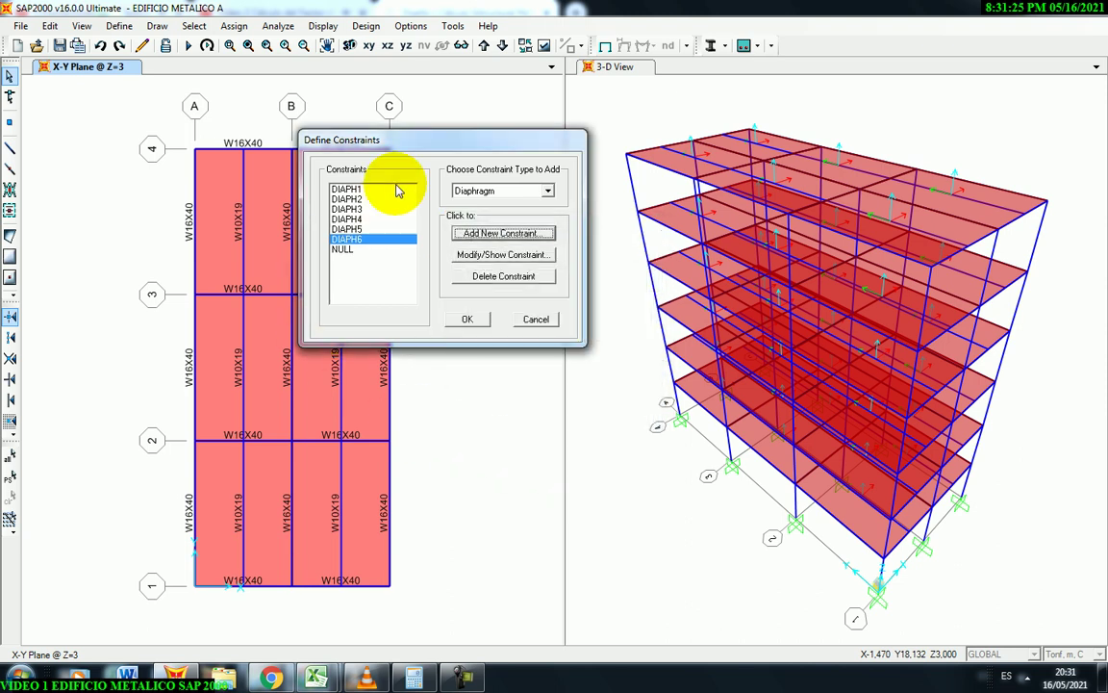
left_click_drag(384, 141, 382, 150)
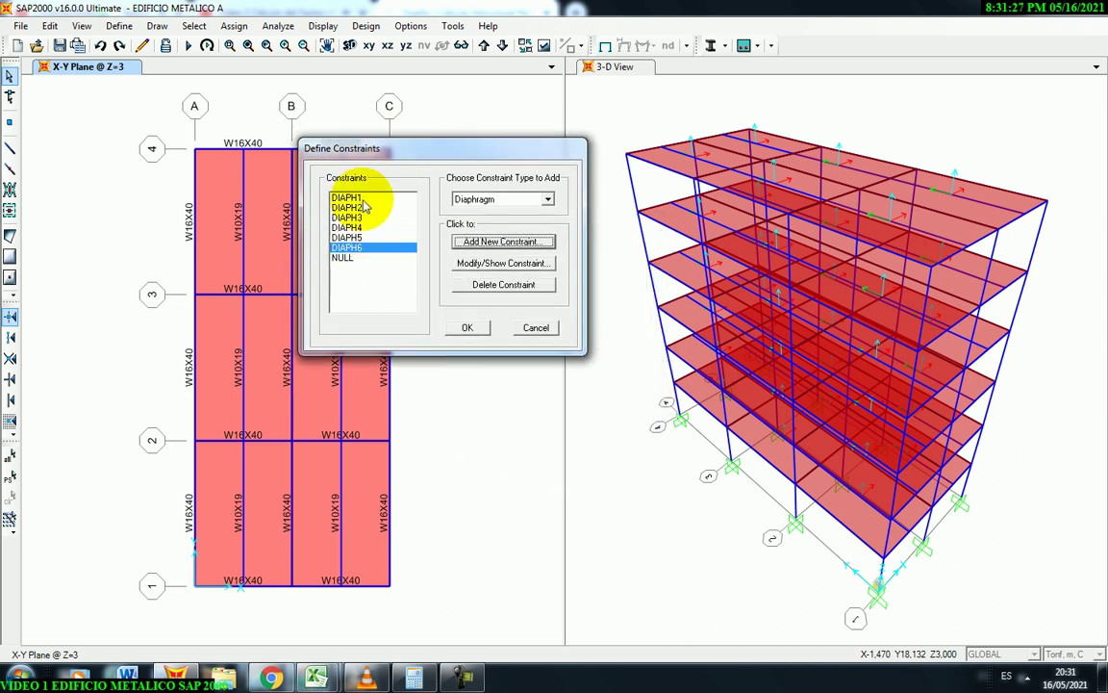
left_click(468, 328)
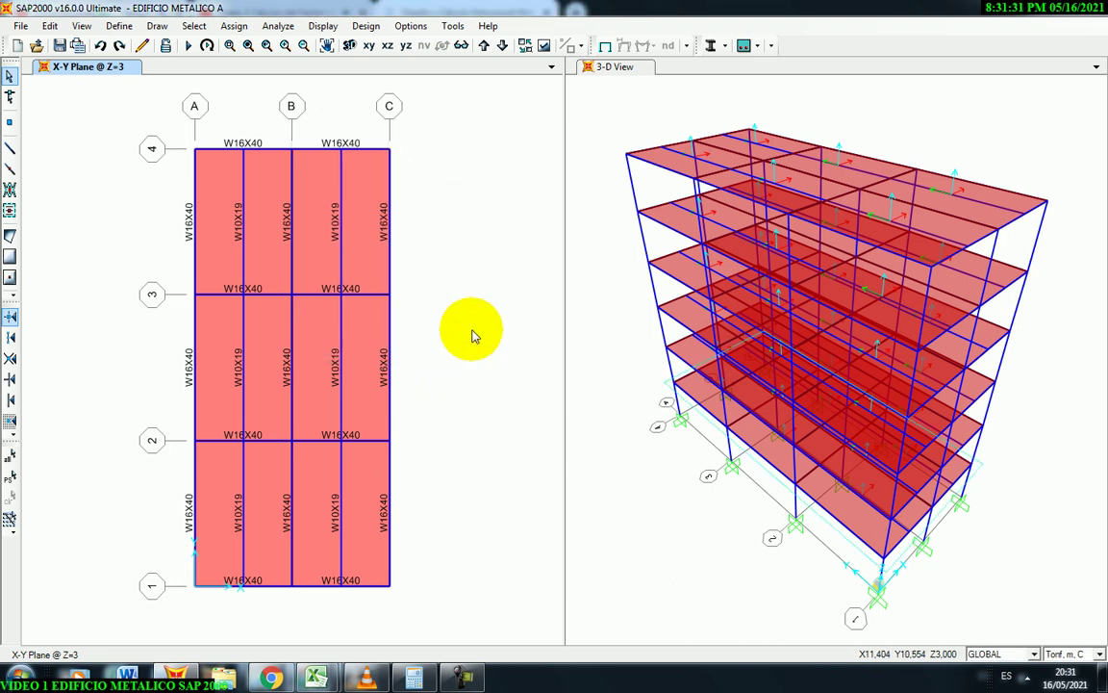
left_click(59, 46)
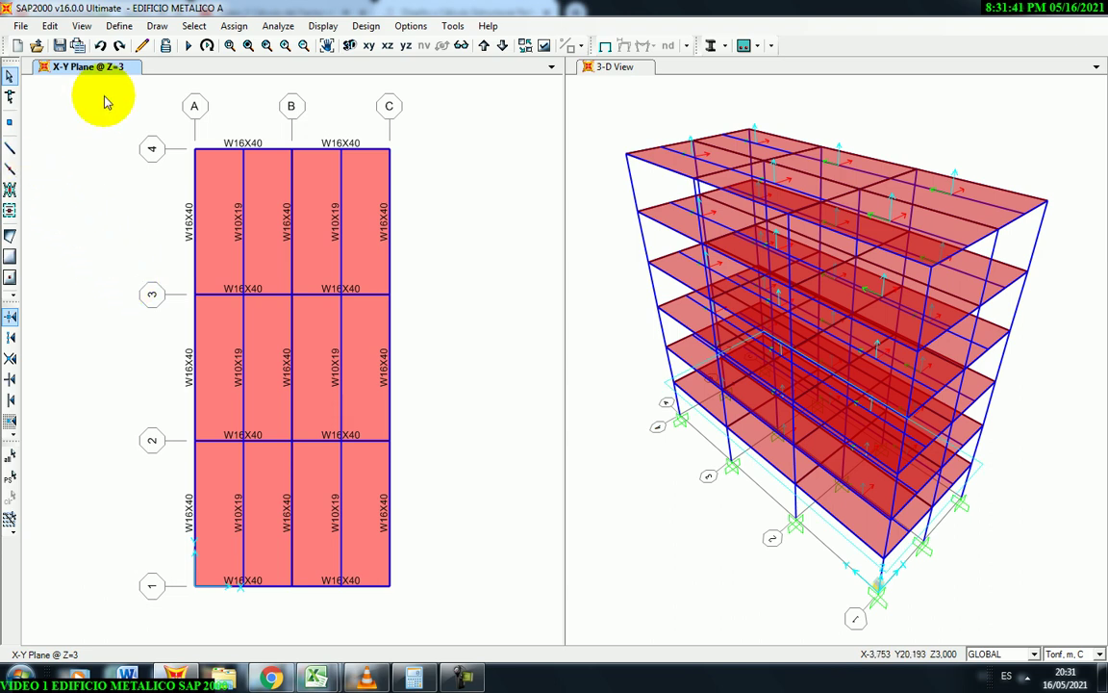
Open the load pattern definitions.
left_click(119, 26)
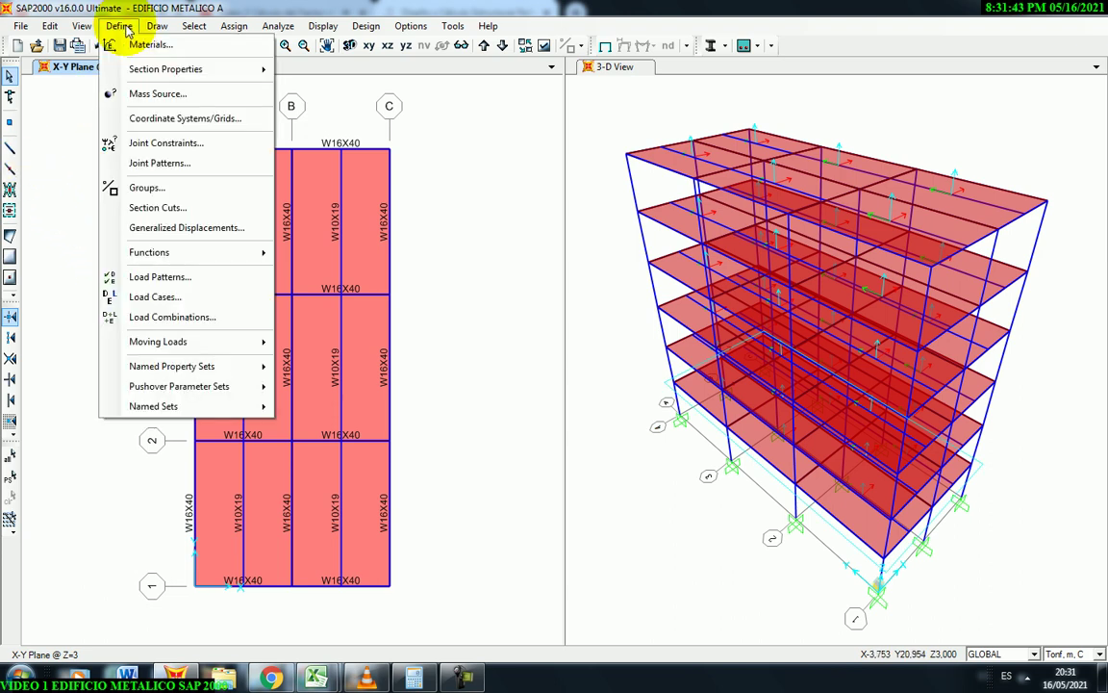
left_click(154, 277)
left_click_drag(460, 240, 326, 186)
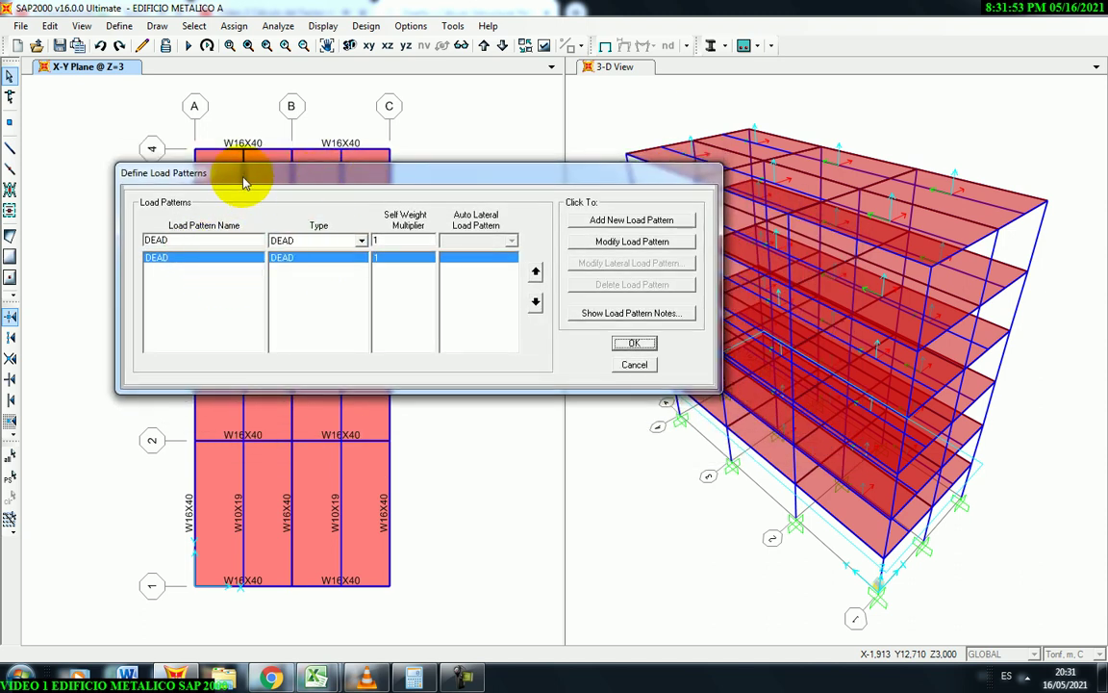
left_click_drag(245, 182, 240, 185)
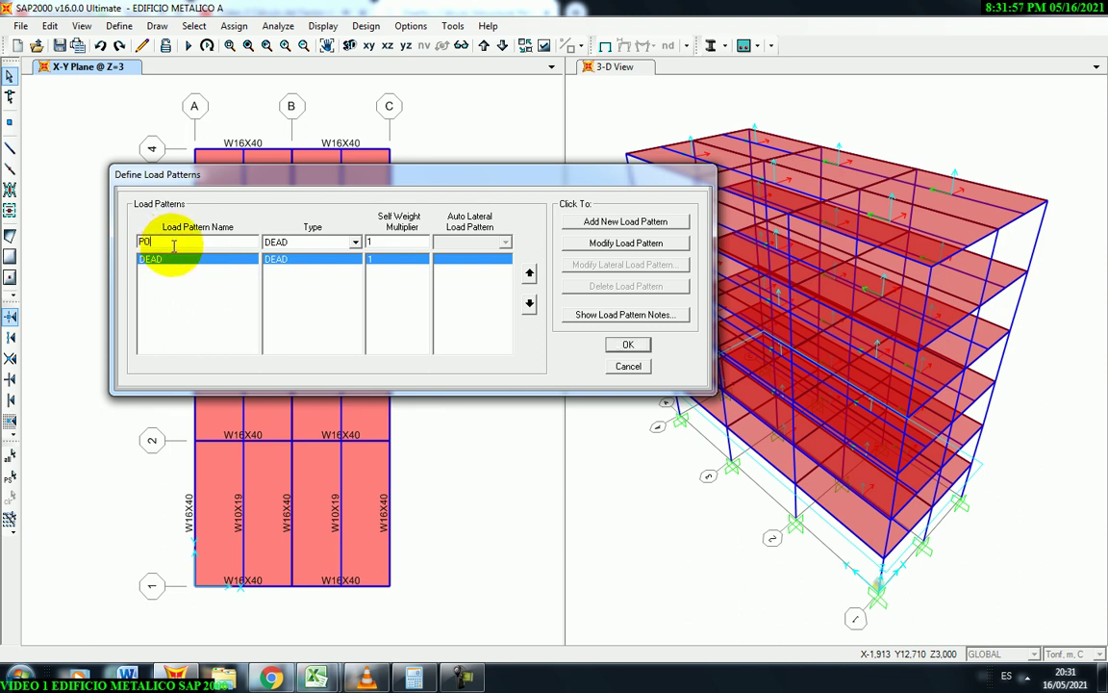
Add a load pattern named POPO with type DEAD and a self-weight multiplier of 1.
type("PO")
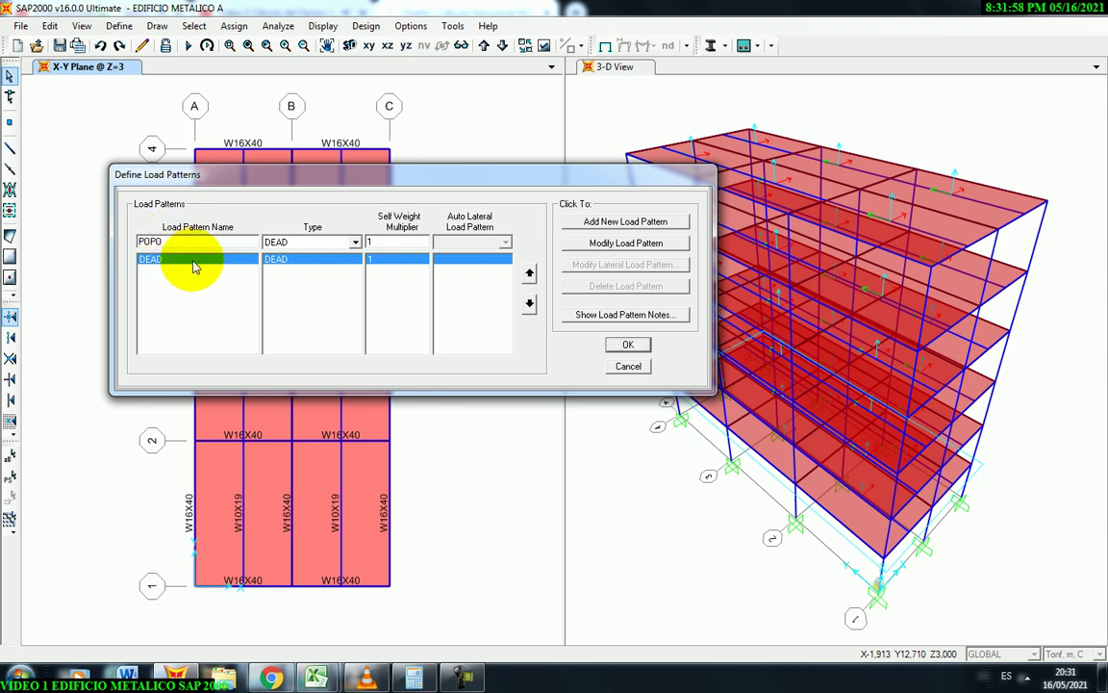
left_click(354, 241)
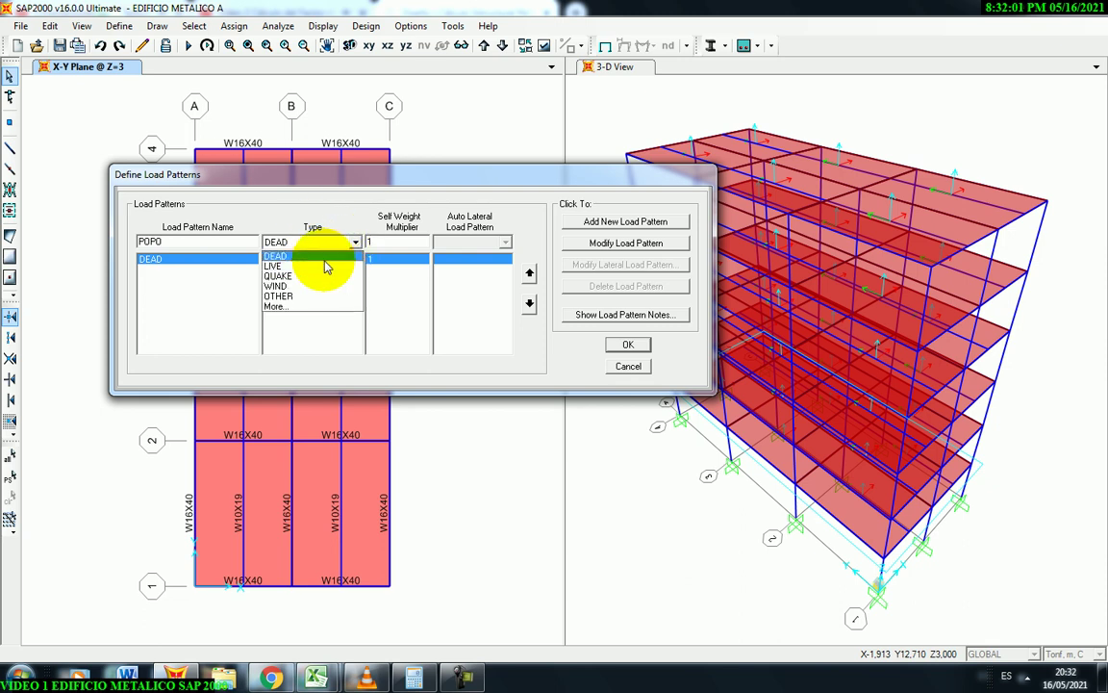
left_click(325, 260)
left_click(391, 242)
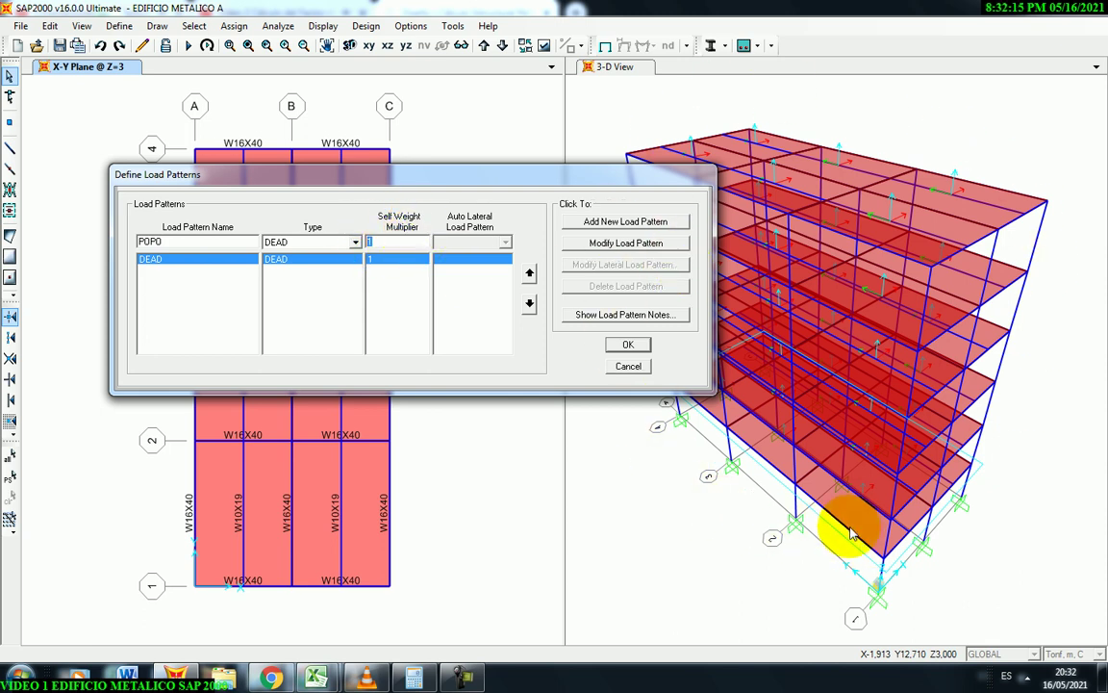
left_click(614, 223)
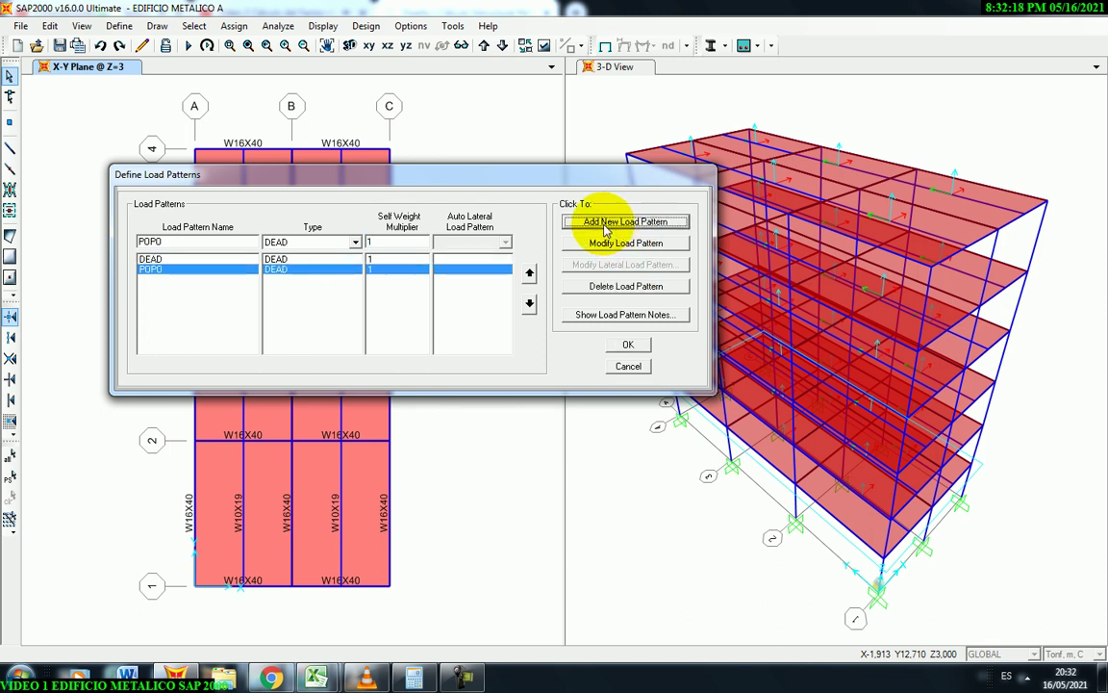
Add a load pattern named CM with type DEAD and a self-weight multiplier of 0.
double_click(172, 242)
type("C")
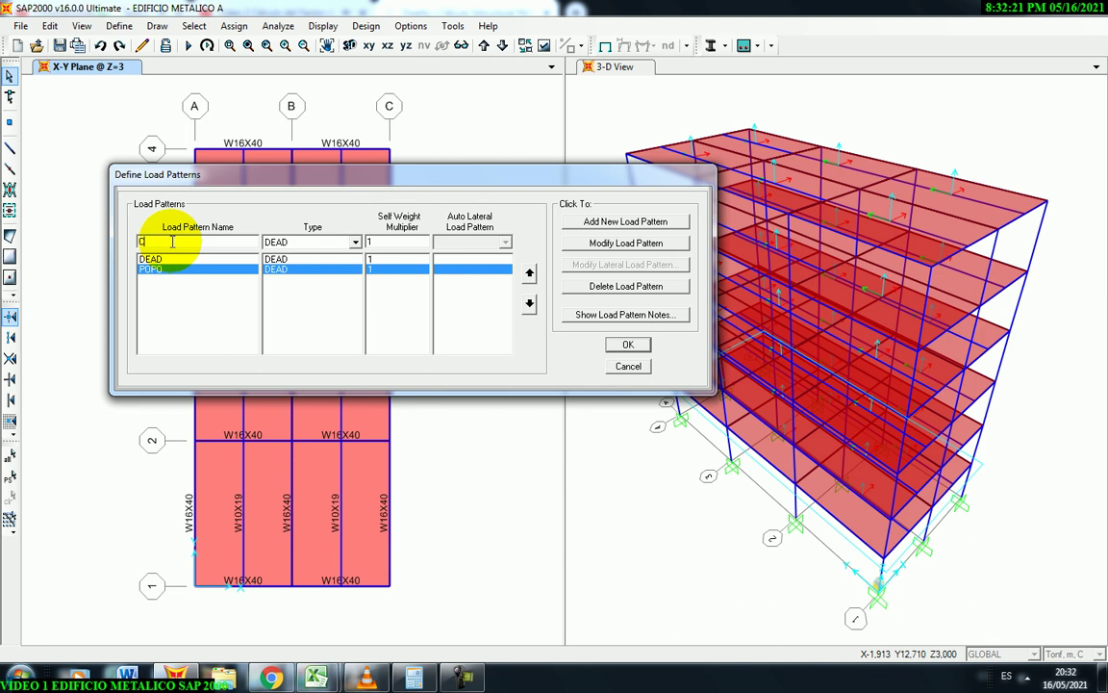
type("M")
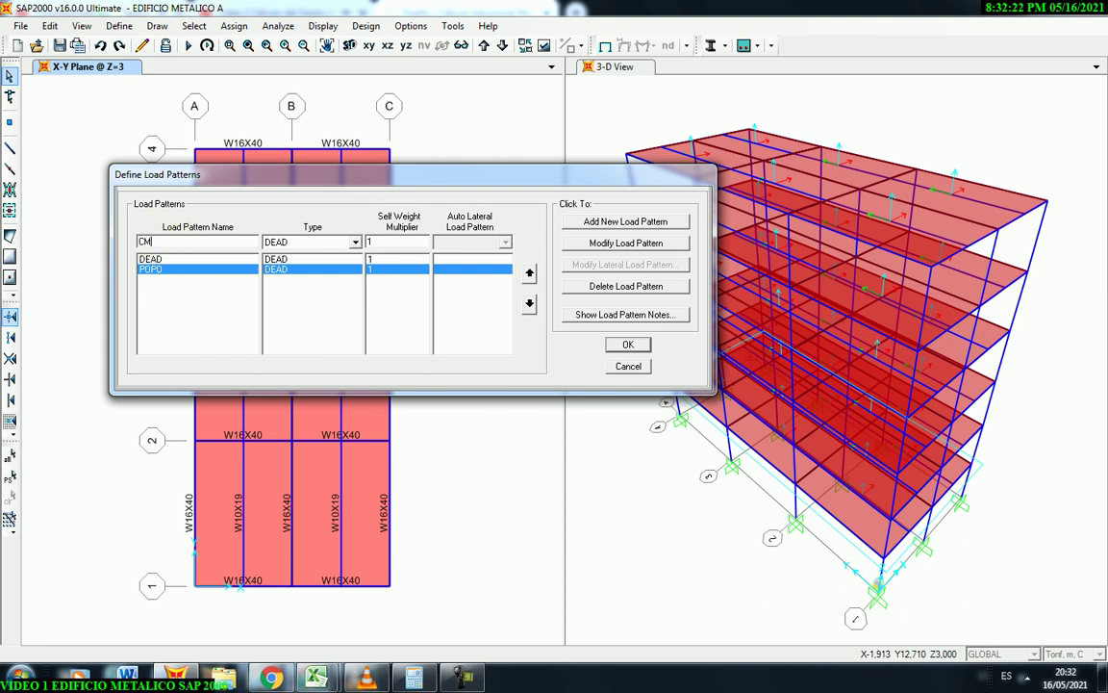
left_click(355, 241)
left_click(317, 252)
left_click(388, 241)
type("0")
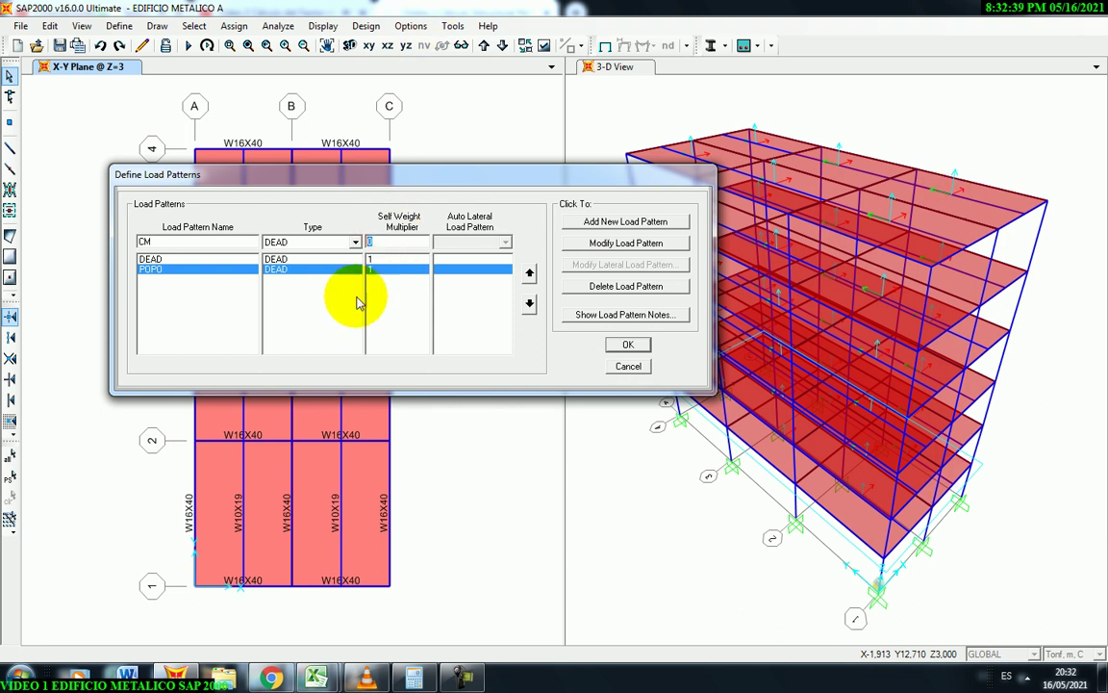
left_click_drag(352, 176, 341, 175)
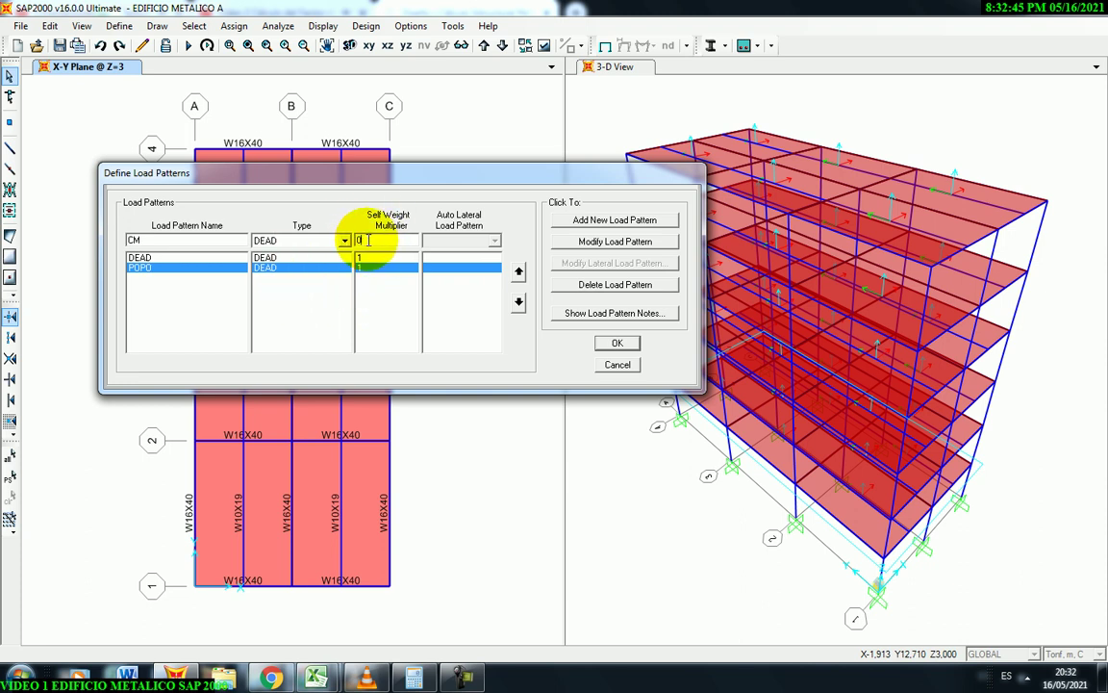
left_click(587, 224)
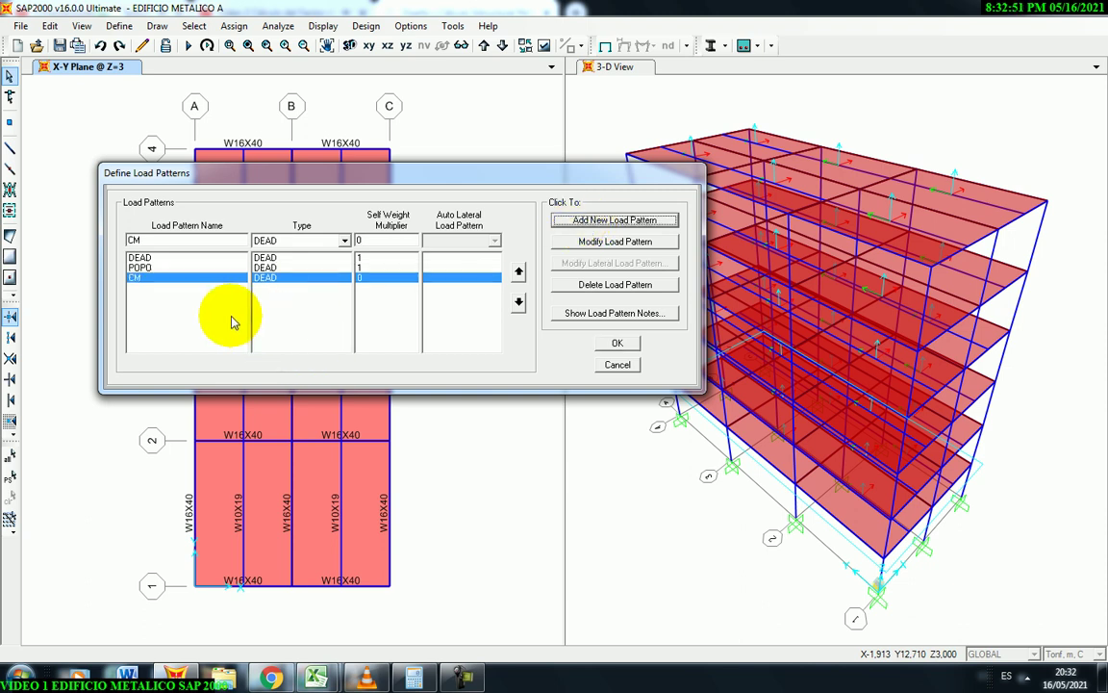
Delete the added POPO load pattern.
left_click(145, 257)
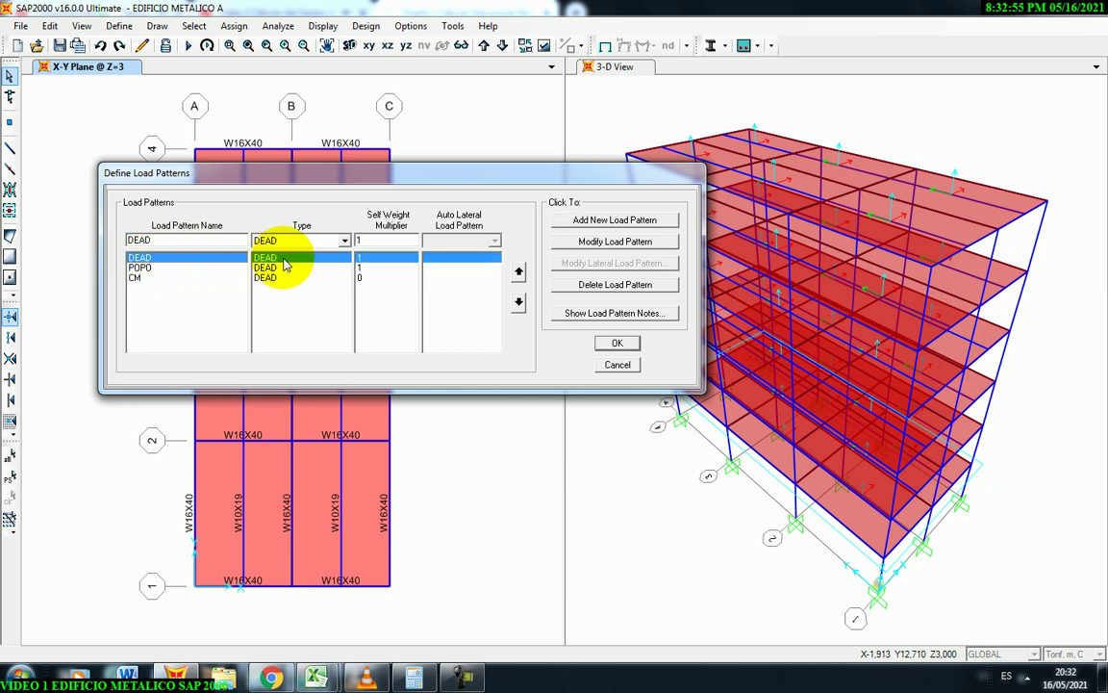
left_click(147, 269)
left_click(150, 262)
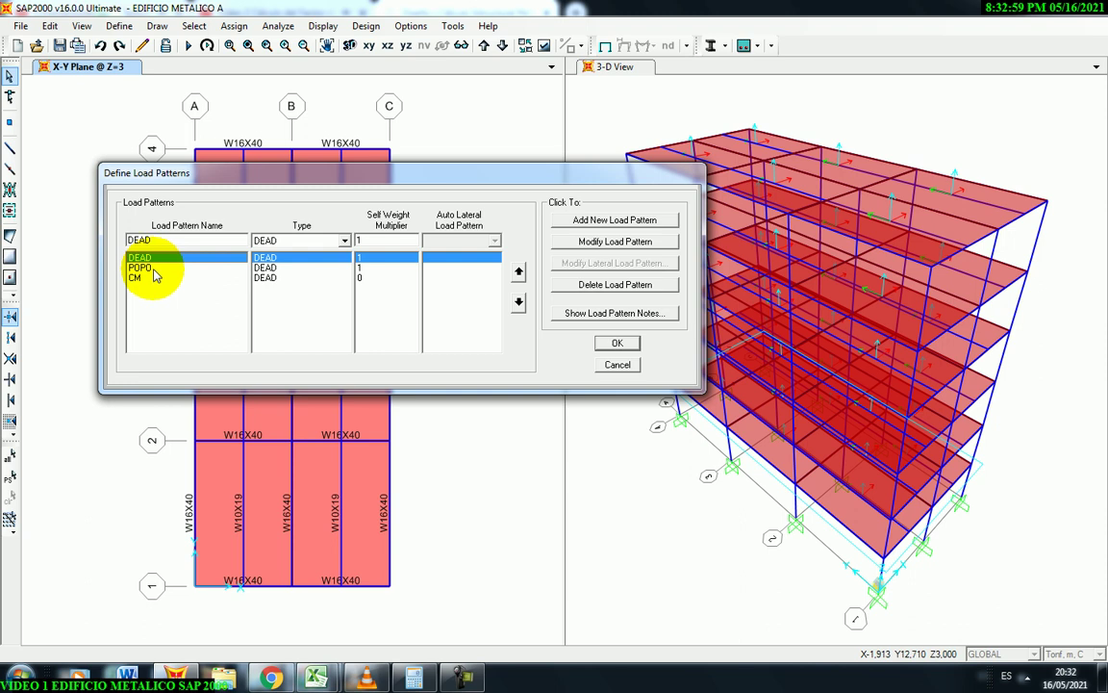
left_click(152, 268)
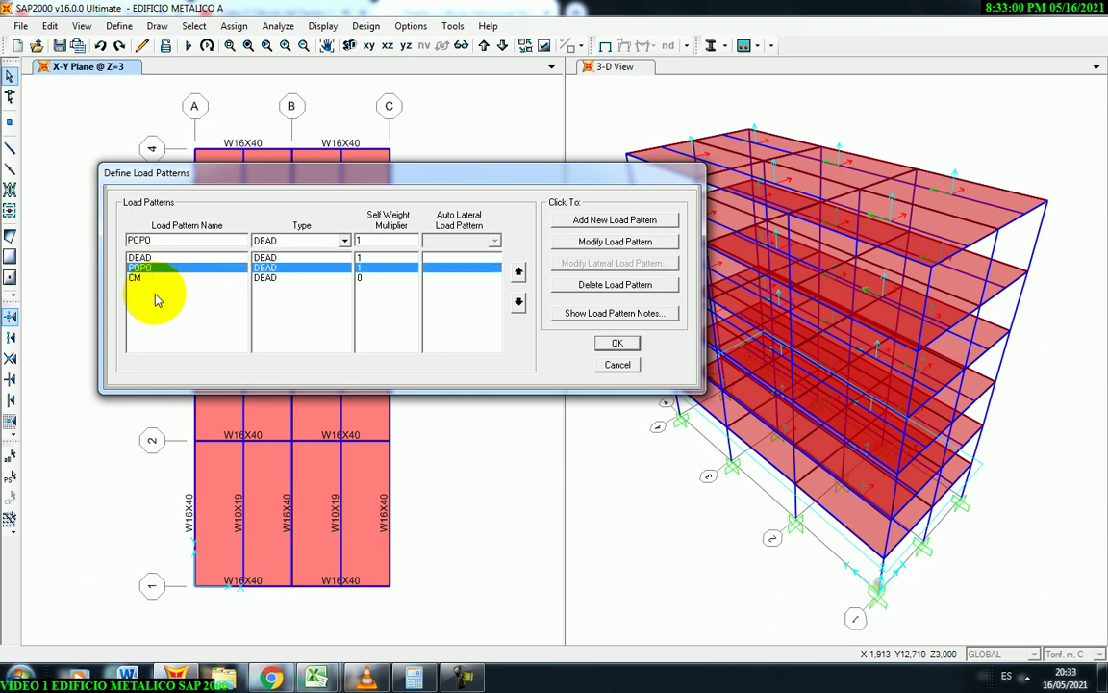
left_click(600, 287)
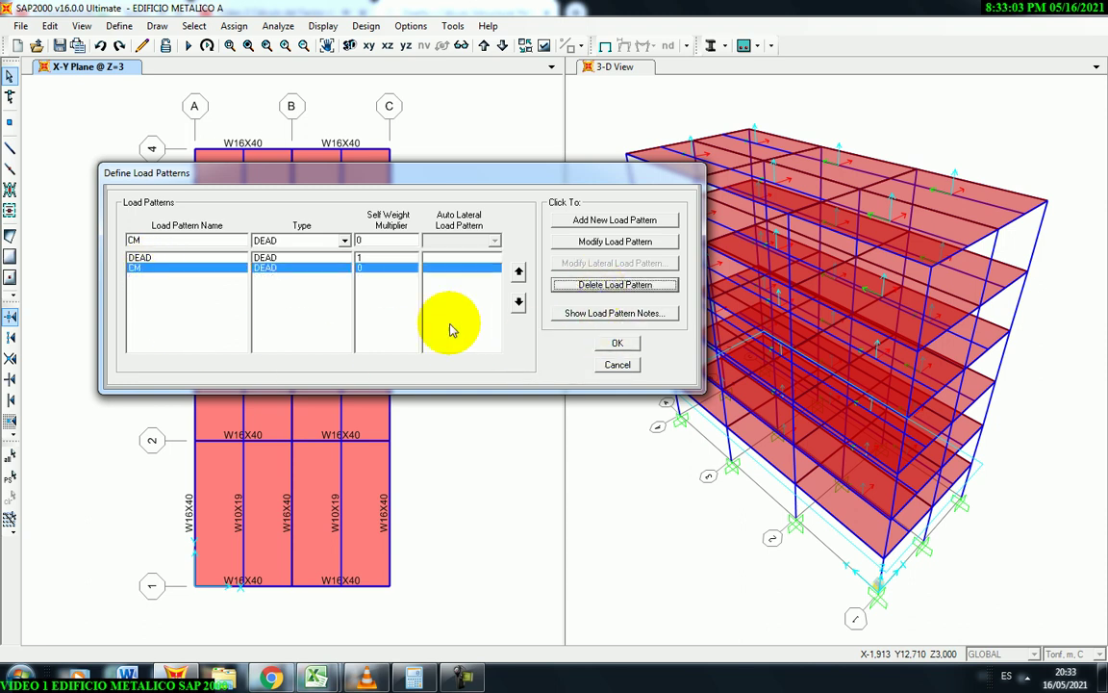
Rename the default DEAD load pattern as POPO, keeping type DEAD and a self-weight multiplier of 1.
left_click(149, 258)
double_click(174, 241)
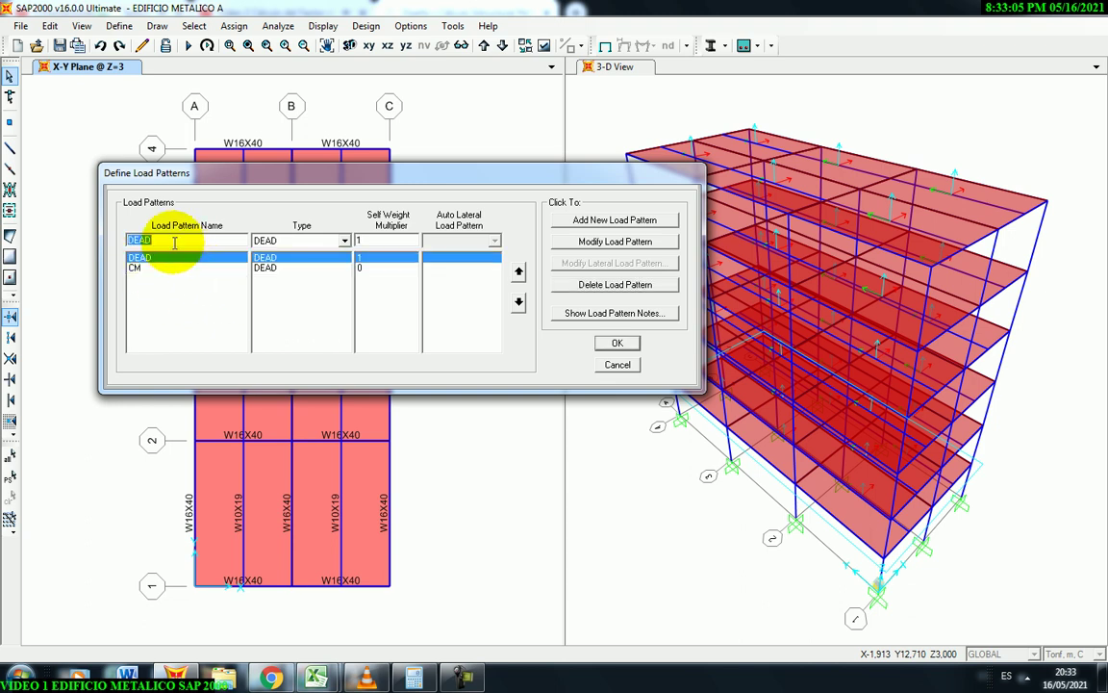
type("POPO")
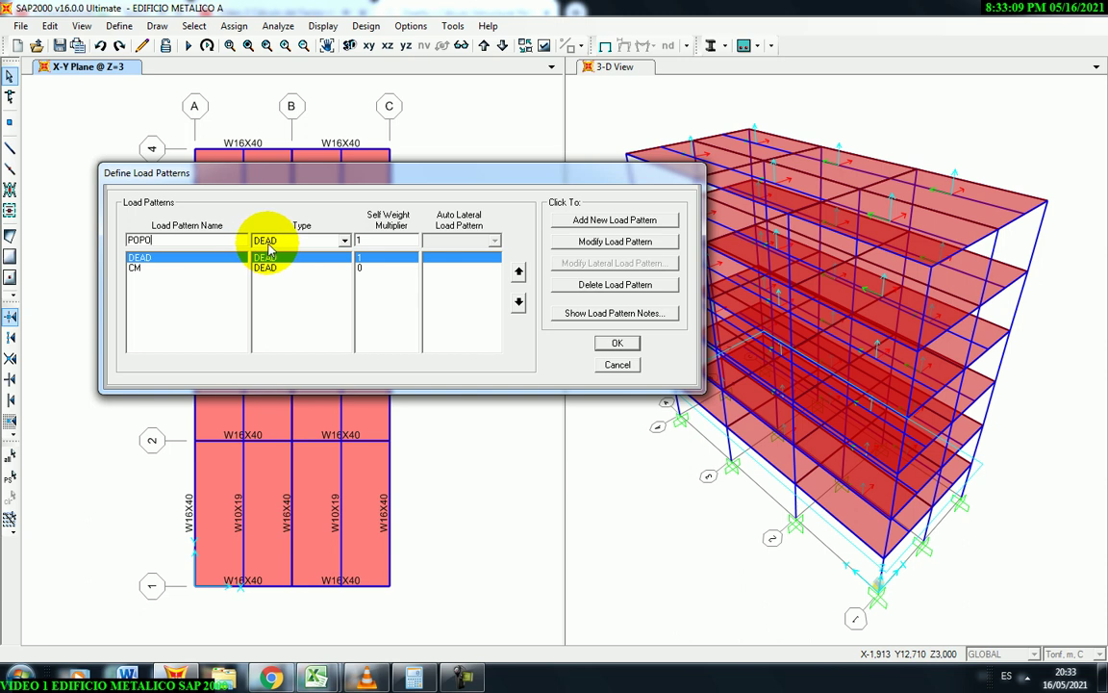
left_click(364, 243)
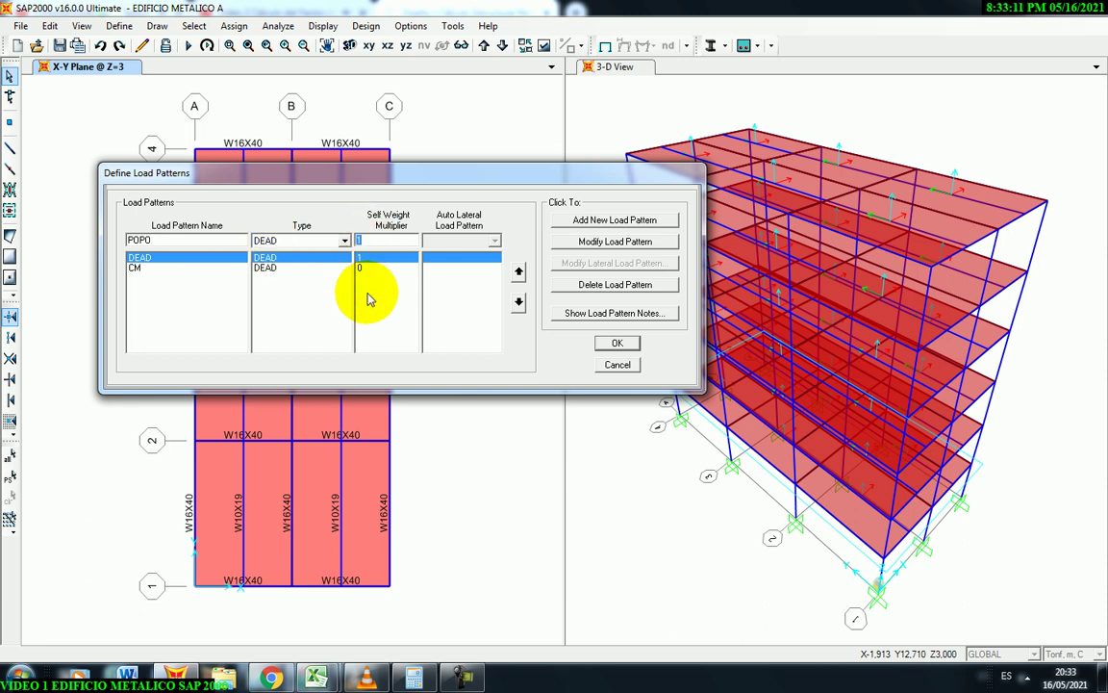
left_click_drag(342, 173, 329, 172)
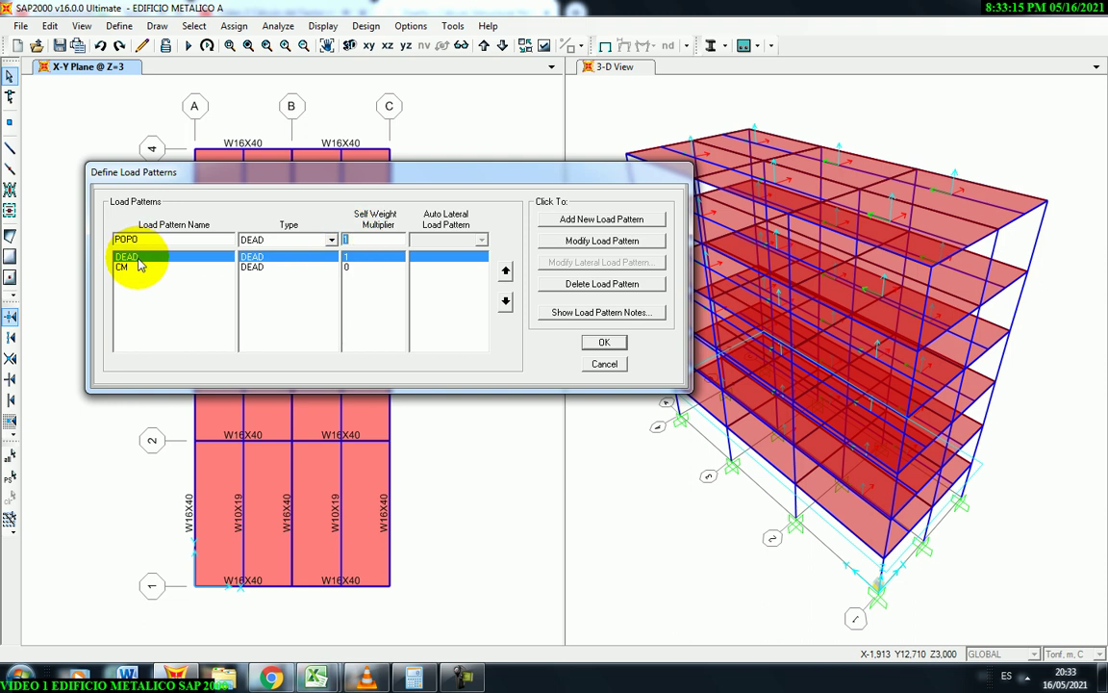
left_click(581, 246)
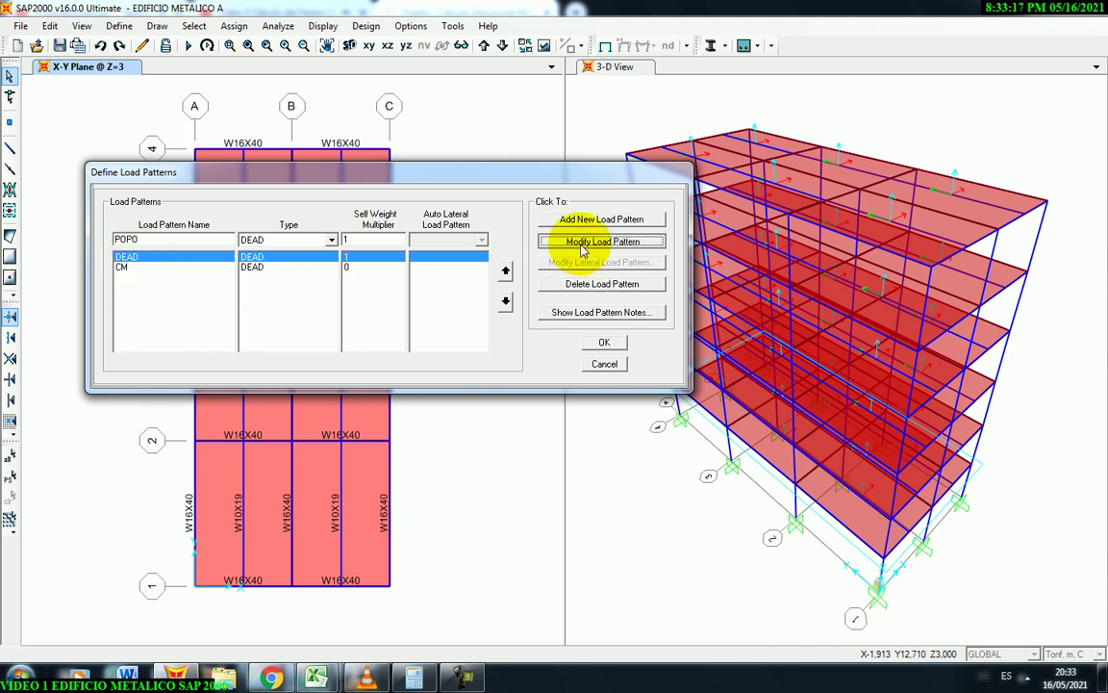
Add a load pattern named CVM with type LIVE and a self-weight multiplier of 0.
left_click(127, 268)
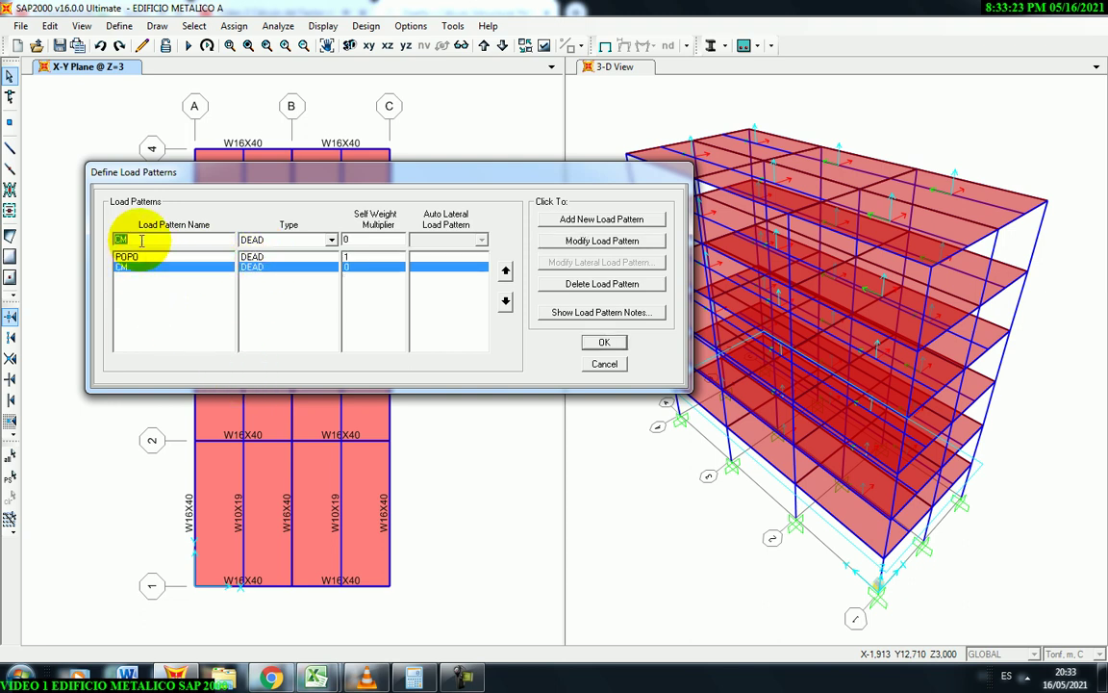
type("VM")
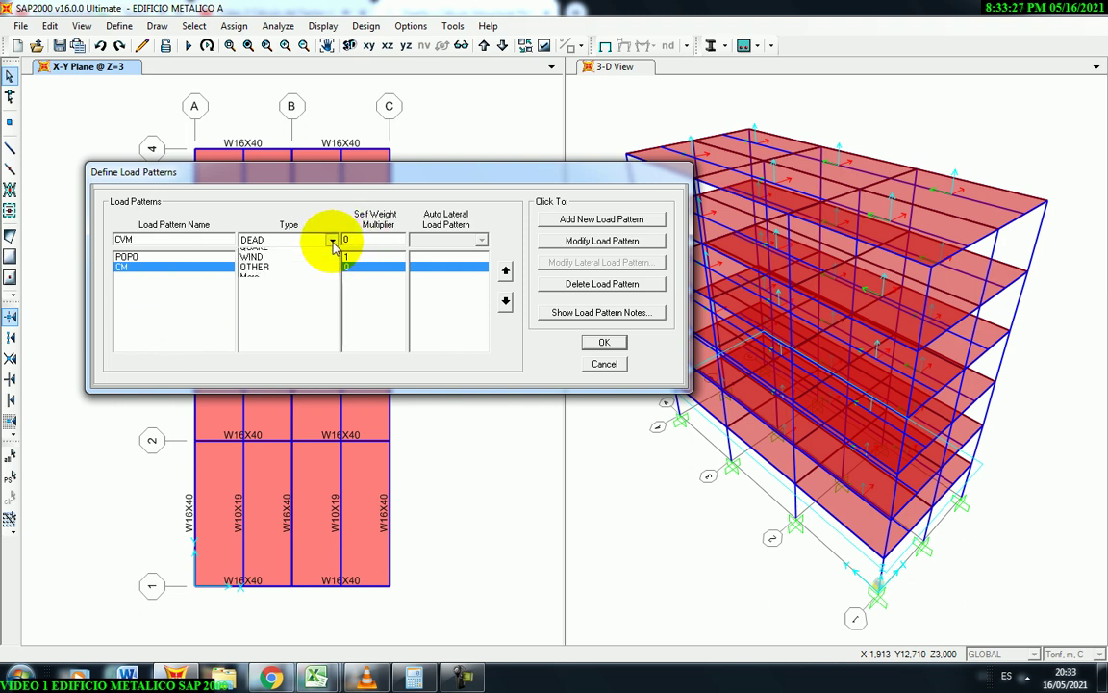
left_click(289, 267)
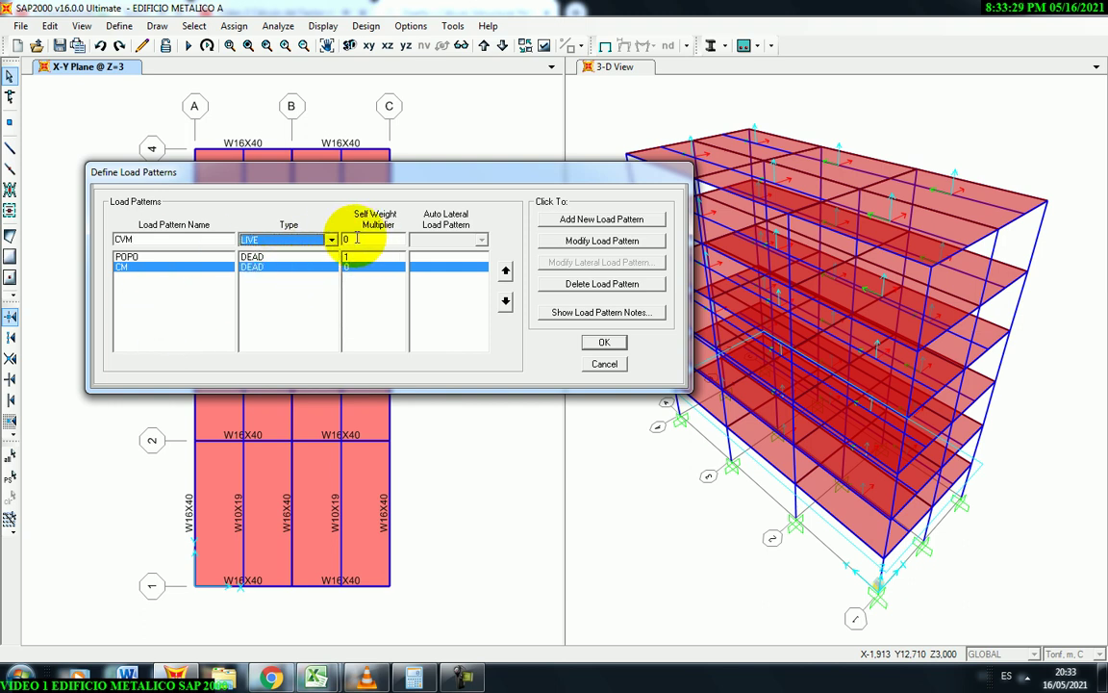
key("Tab")
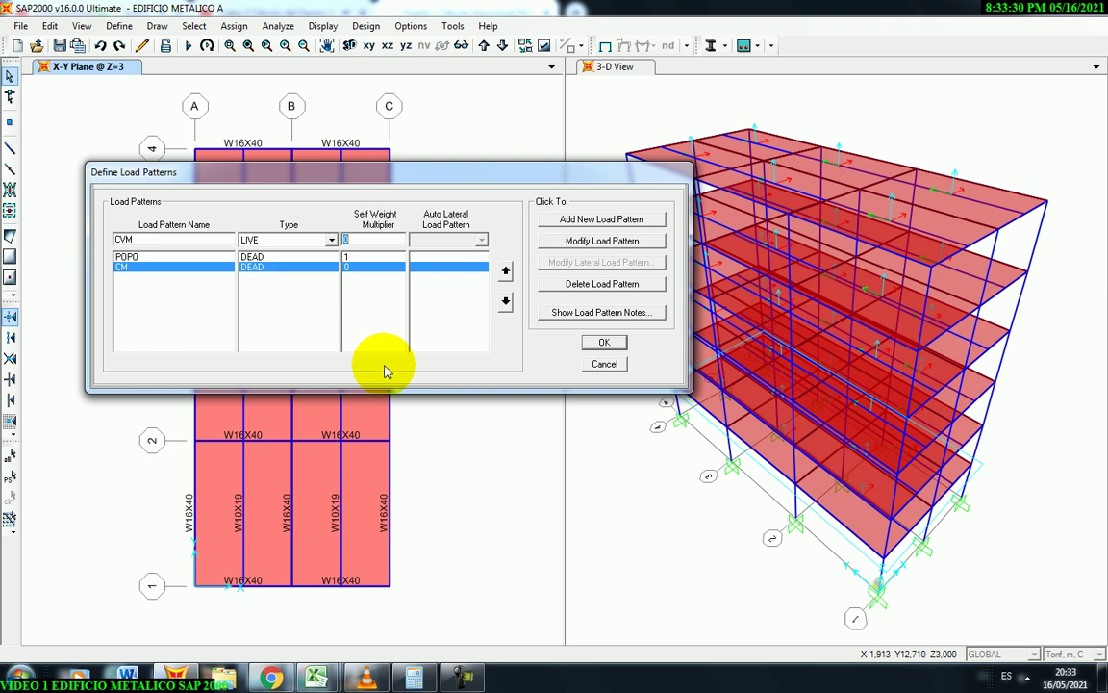
left_click(584, 220)
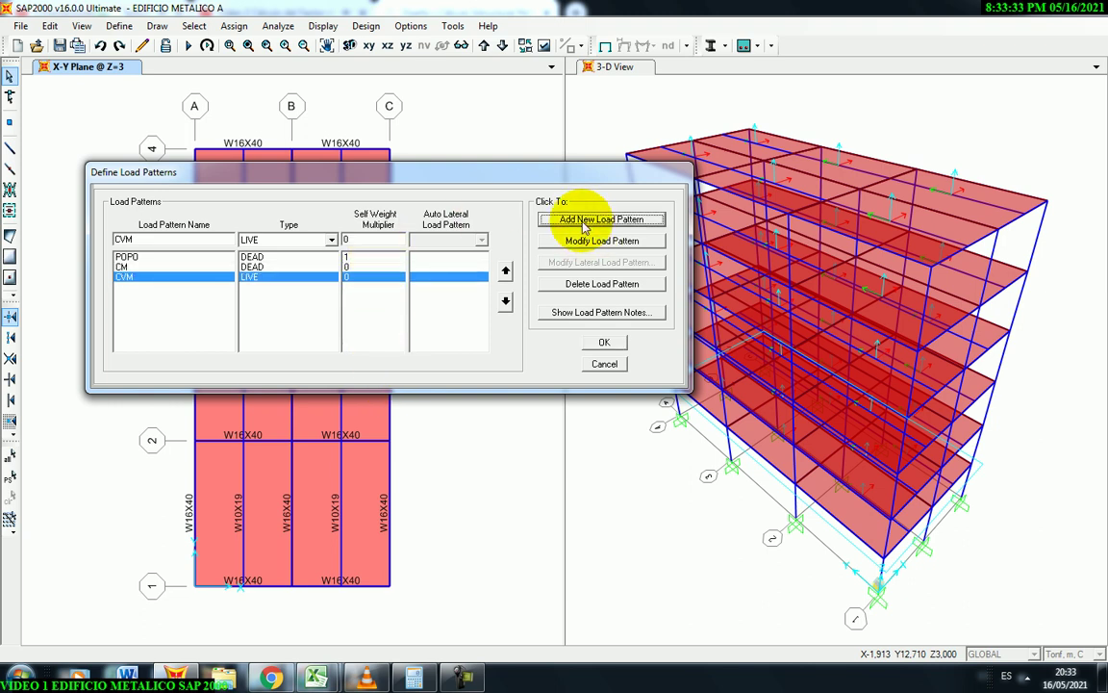
Add a load pattern named CVA with type REDUCIBLE LIVE and a self-weight multiplier of 0.
left_click(142, 241)
key("BackSpace")
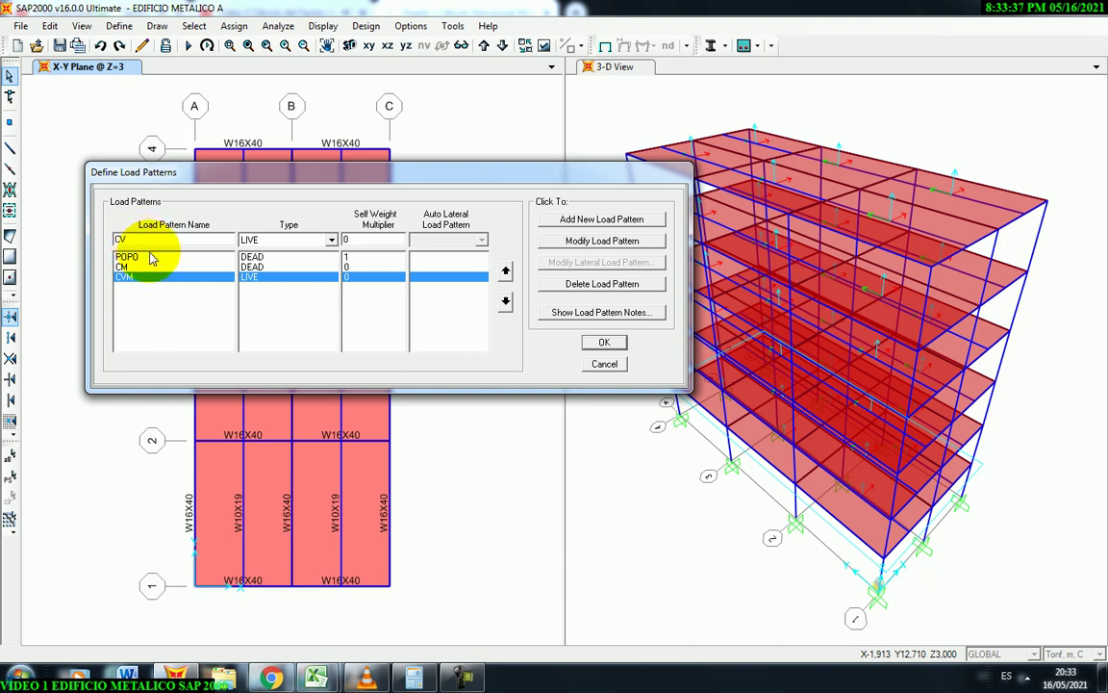
type("A")
left_click(332, 239)
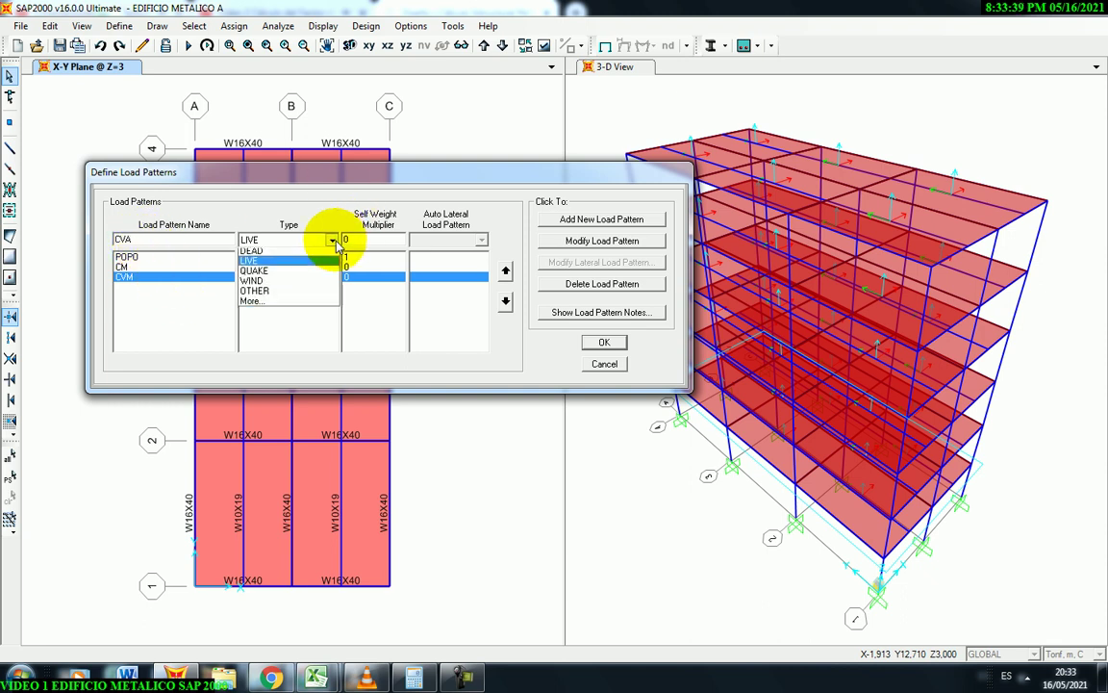
left_click(253, 306)
left_click(278, 287)
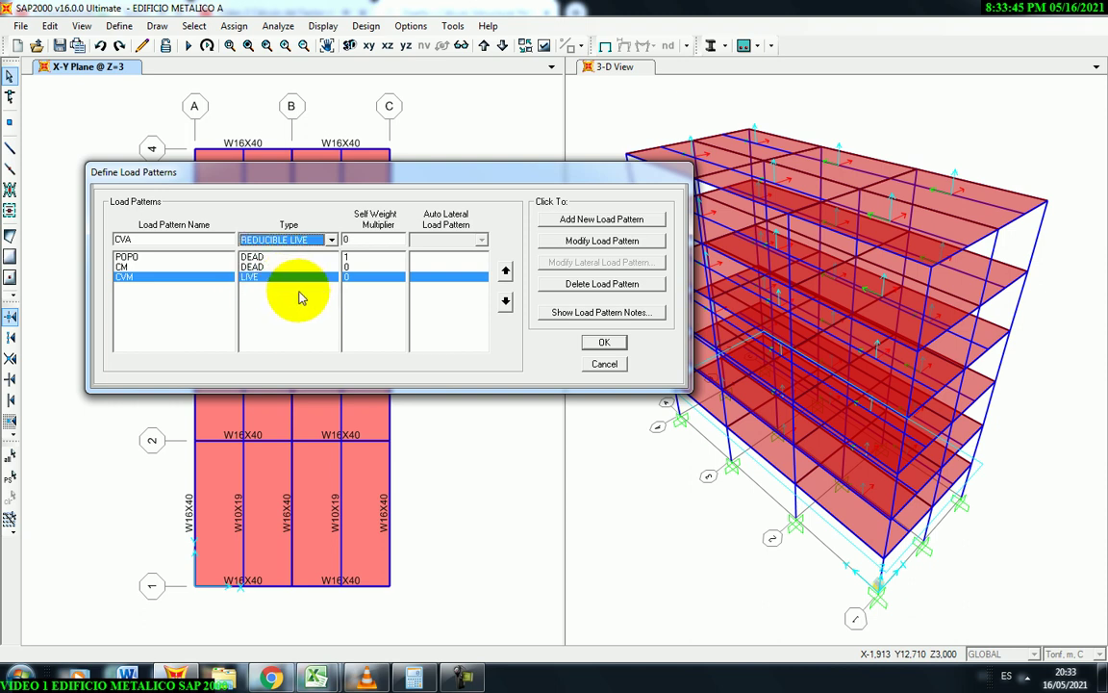
left_click(367, 240)
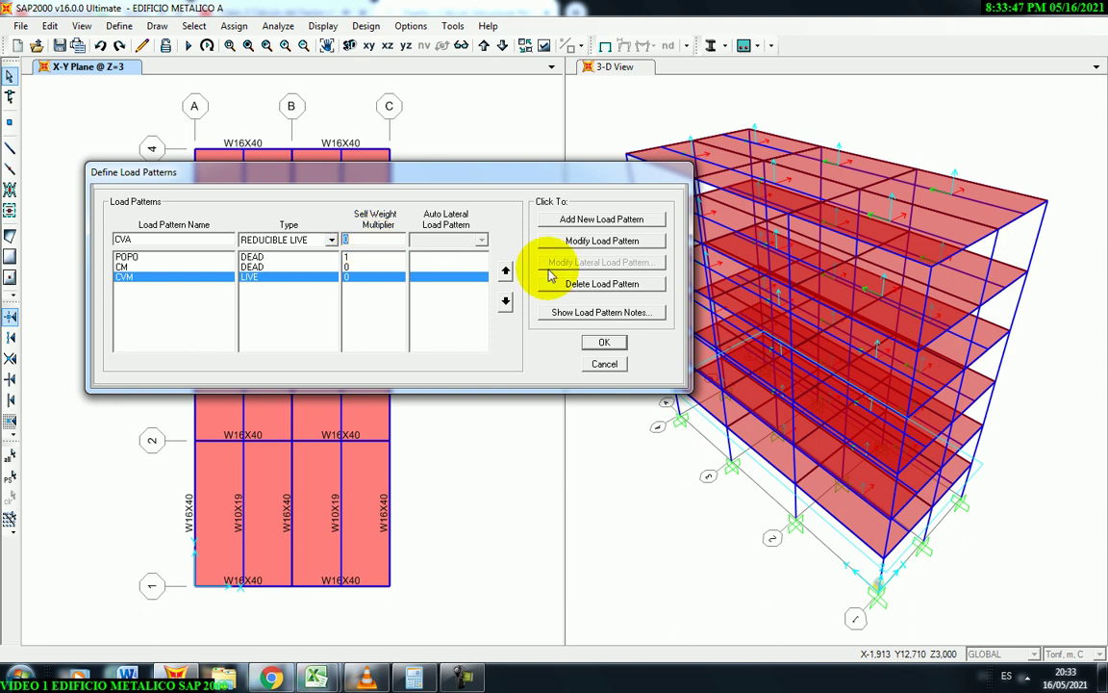
left_click(588, 221)
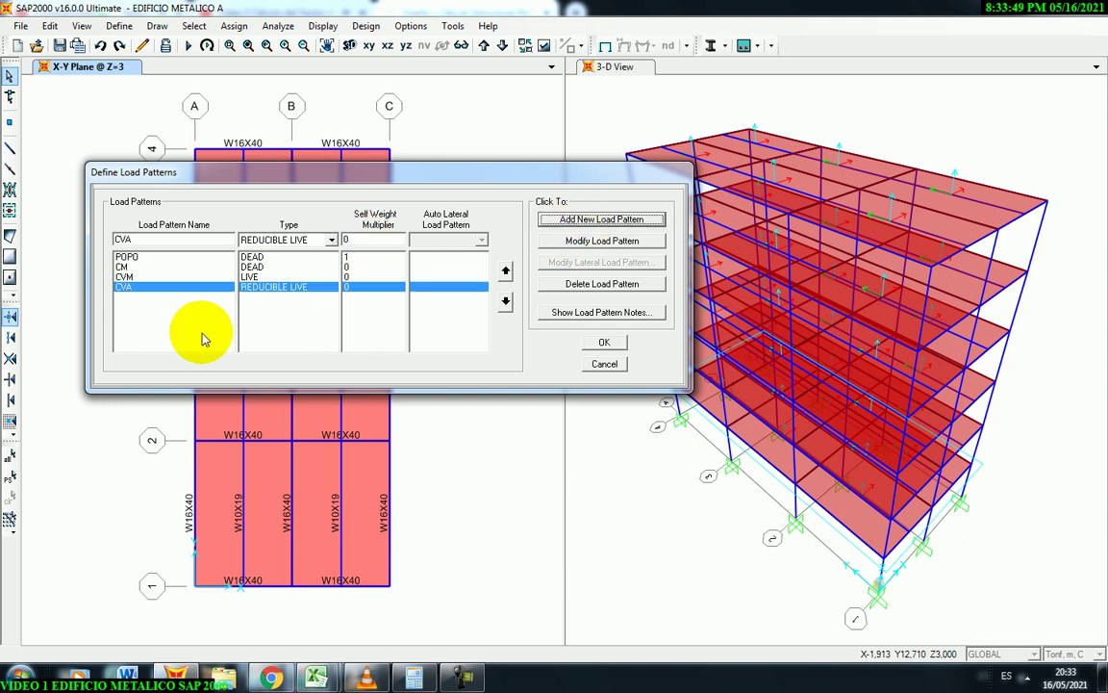
left_click(129, 258)
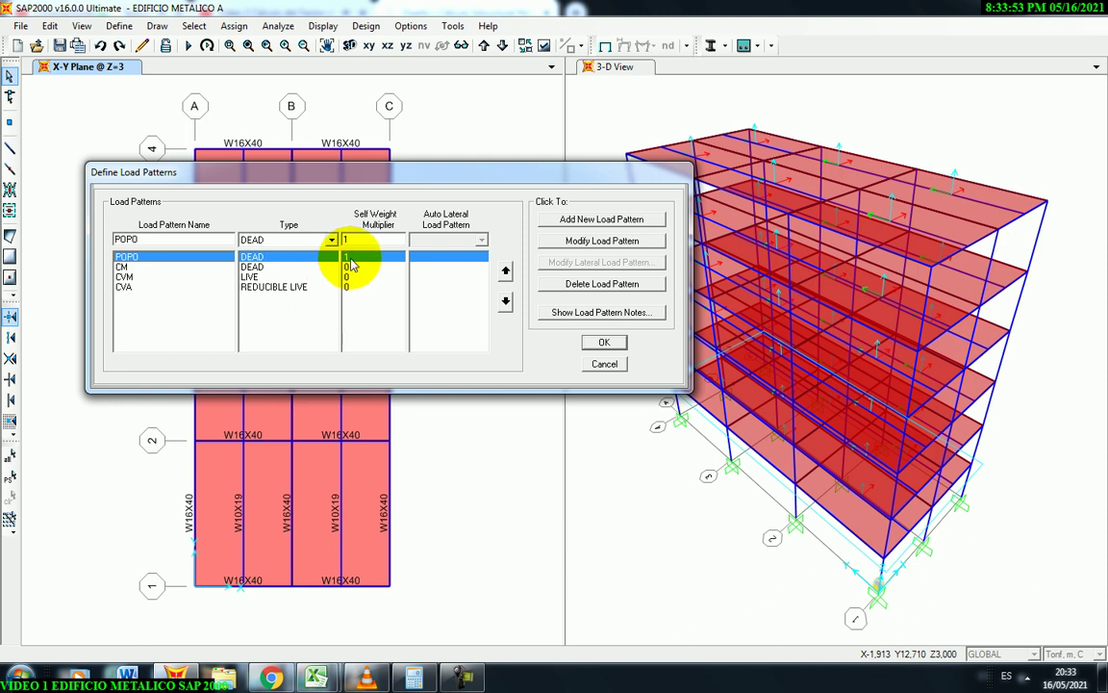
left_click(125, 267)
left_click(132, 278)
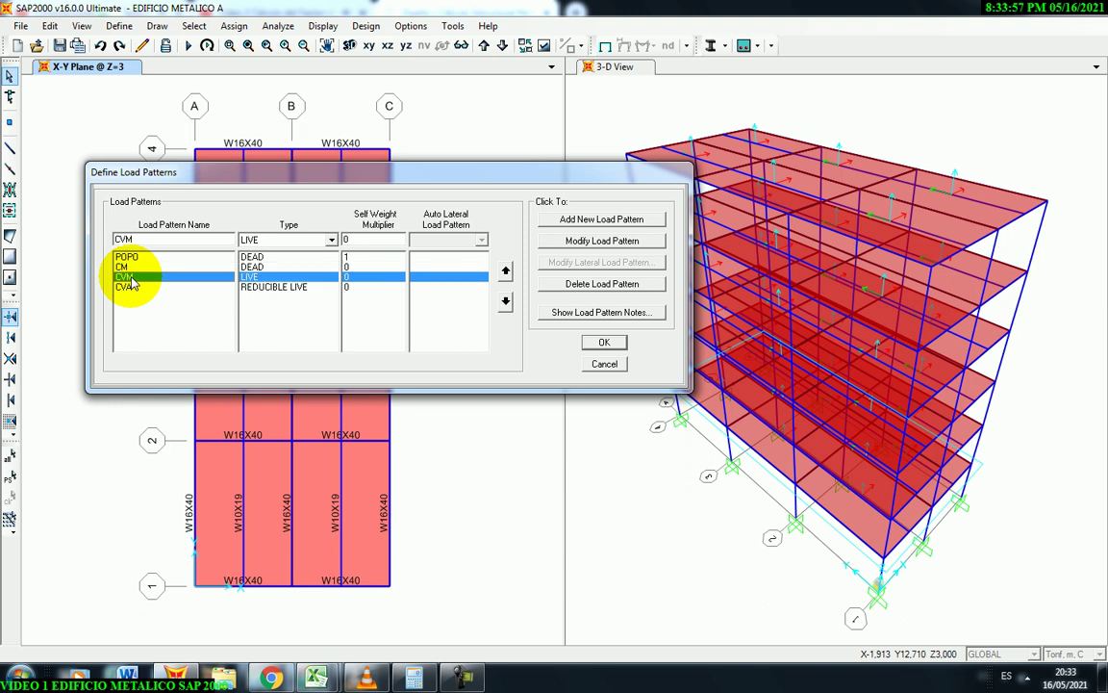
left_click(135, 288)
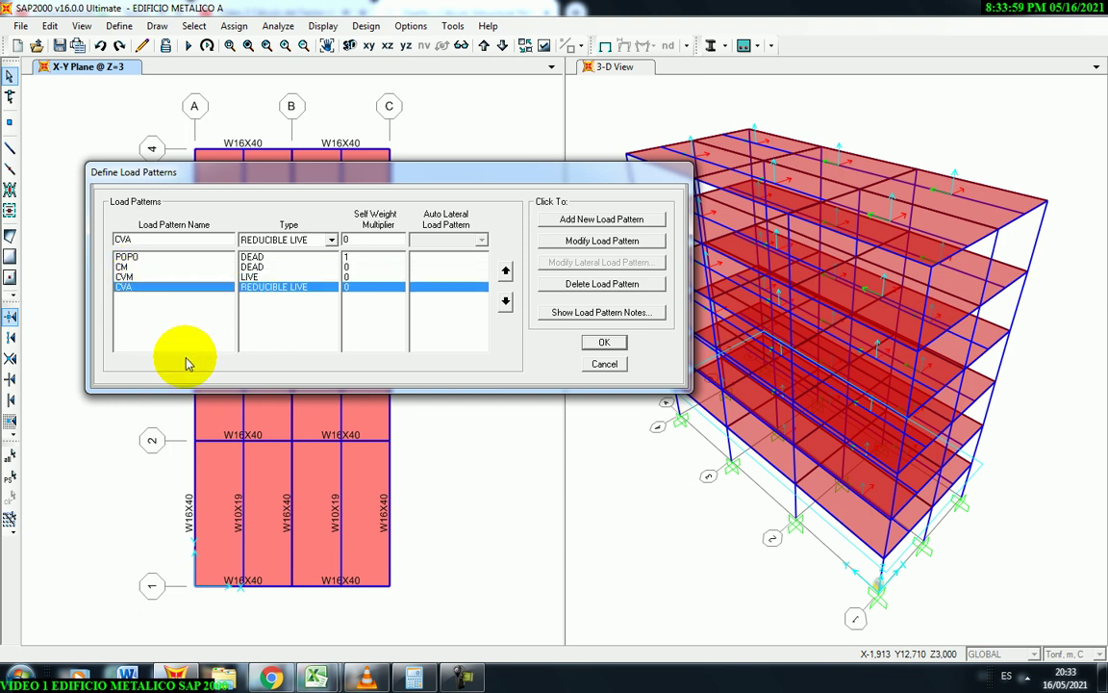
Add a load pattern named SX with type QUAKE, self-weight multiplier 0 and User Coefficient as the auto lateral load pattern.
double_click(140, 238)
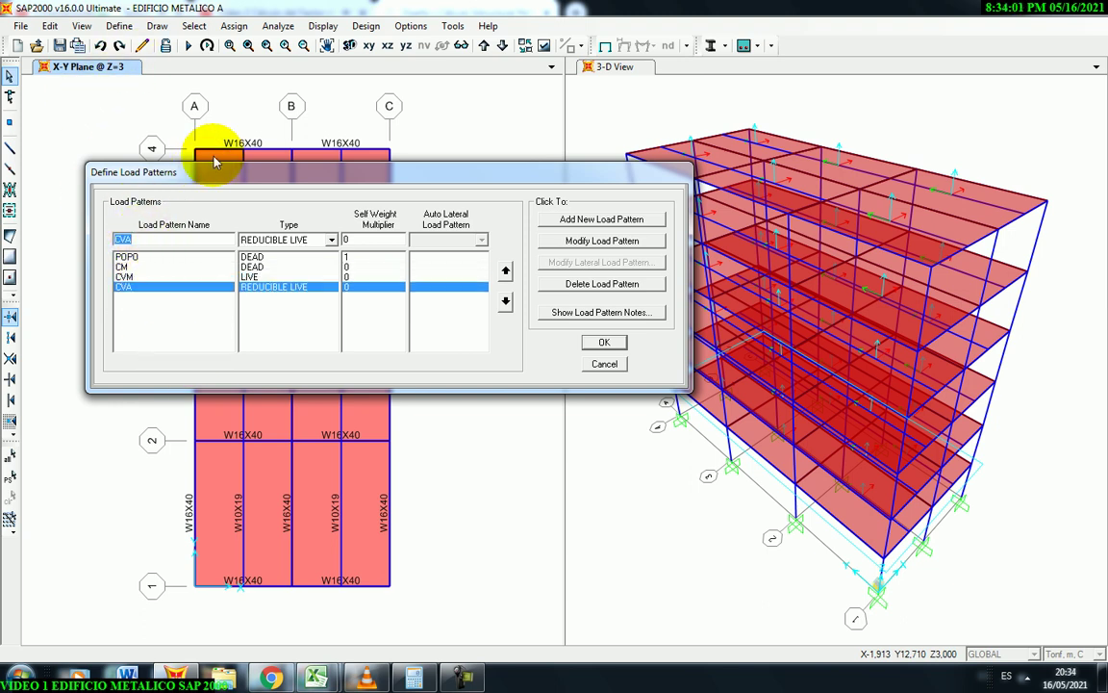
left_click_drag(210, 171, 187, 178)
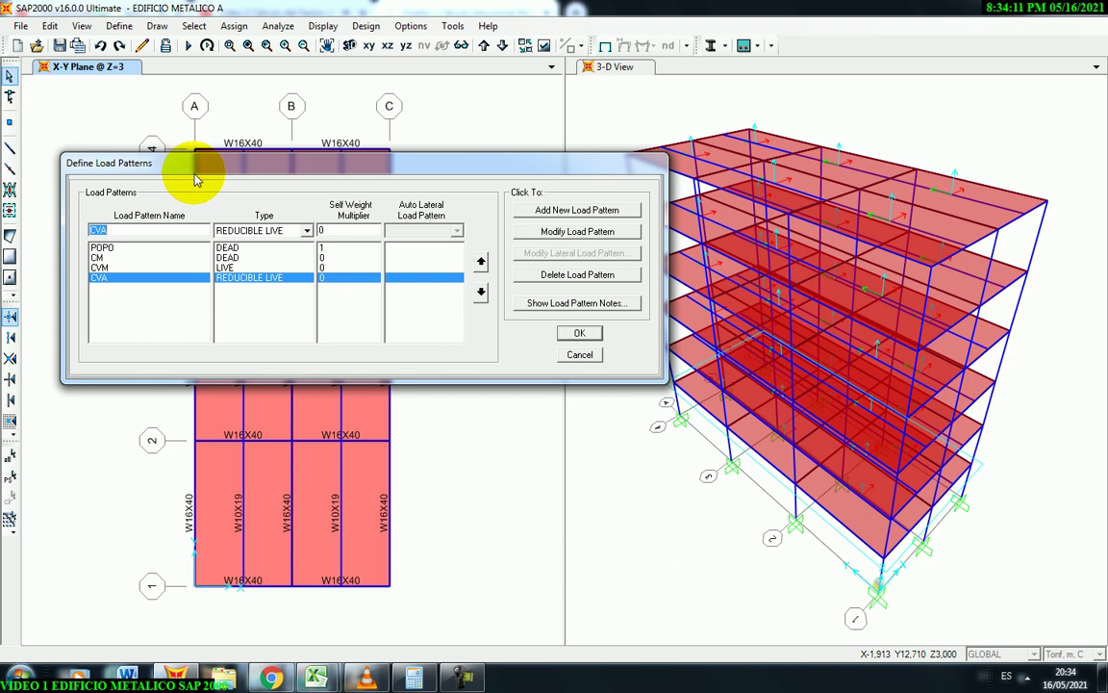
left_click_drag(195, 178, 188, 154)
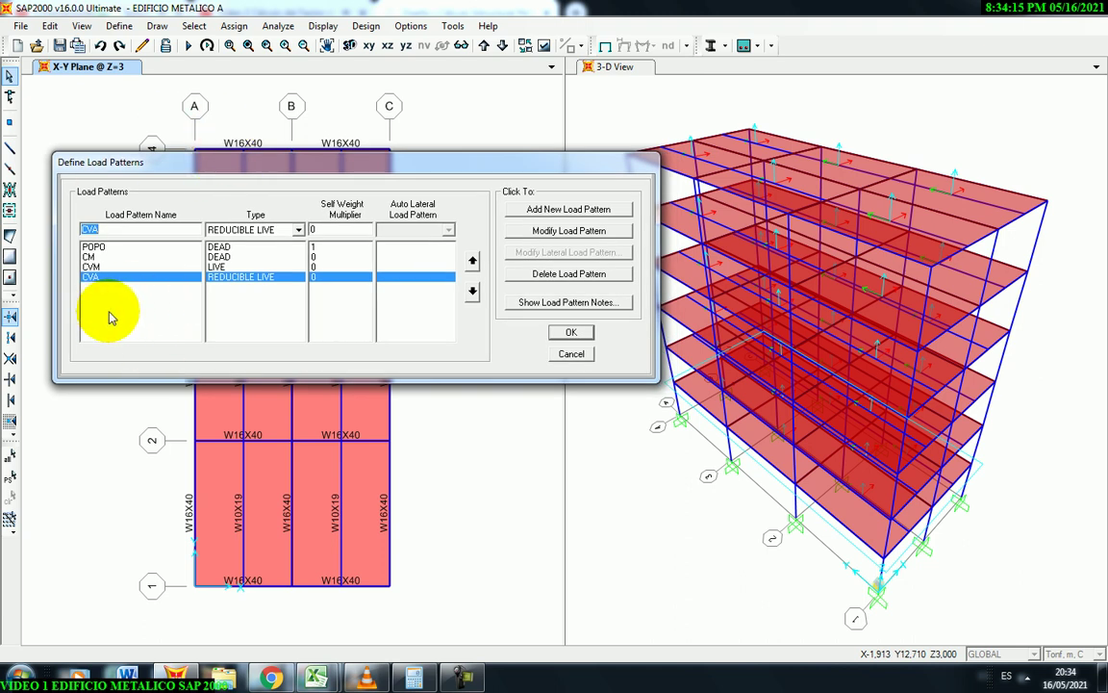
type("S")
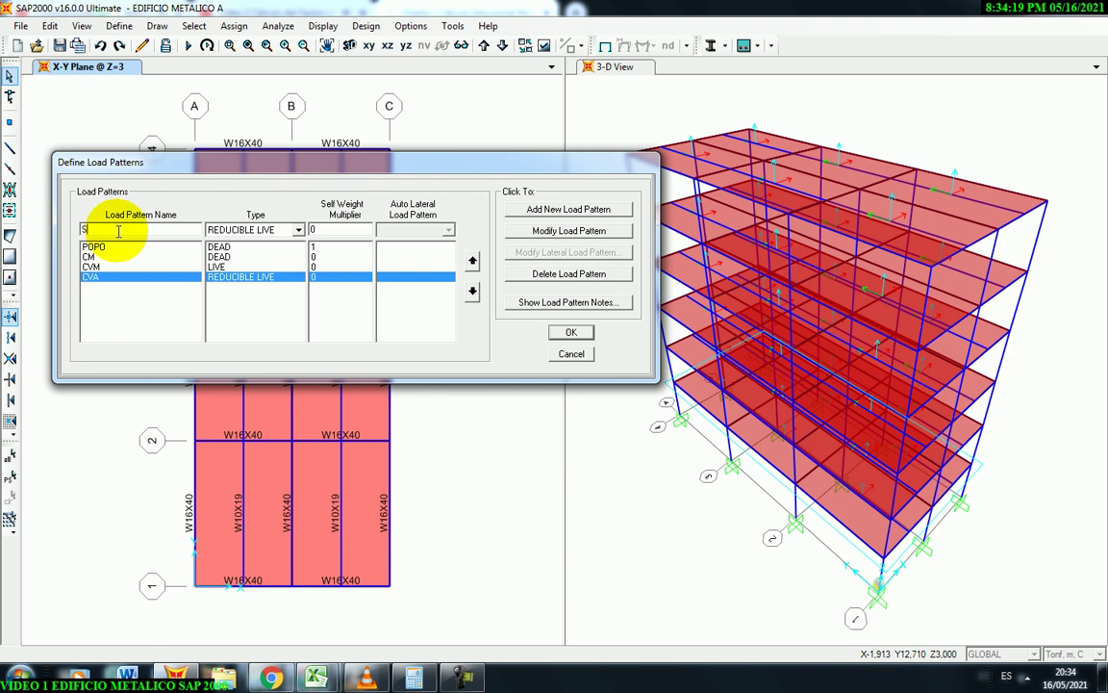
type("X")
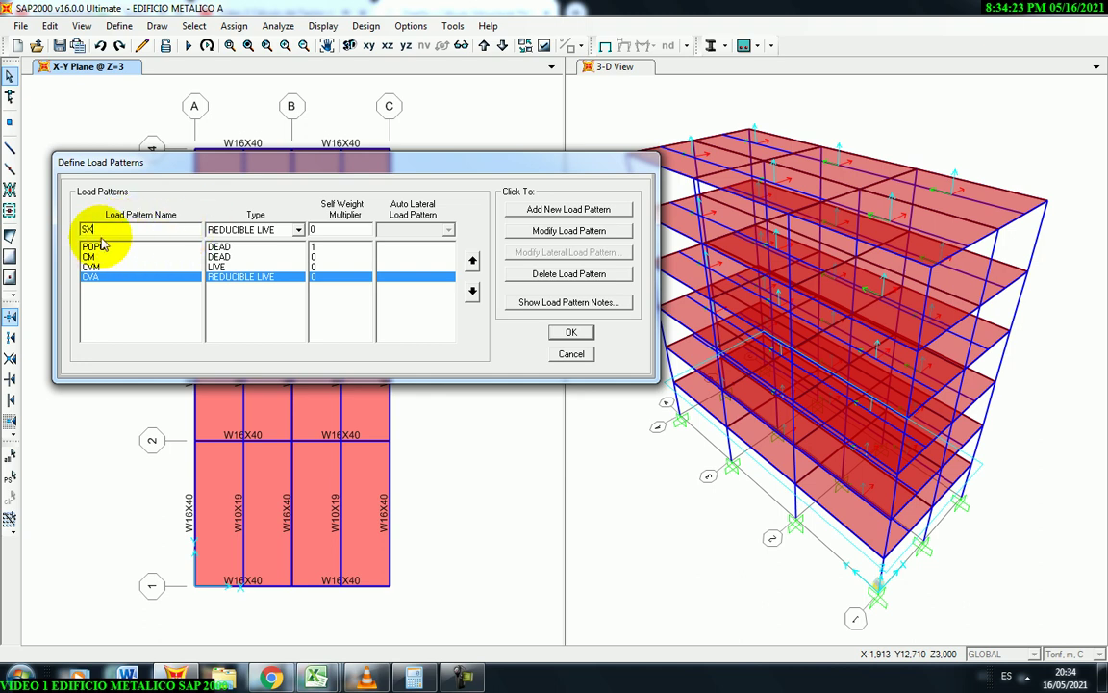
left_click(300, 230)
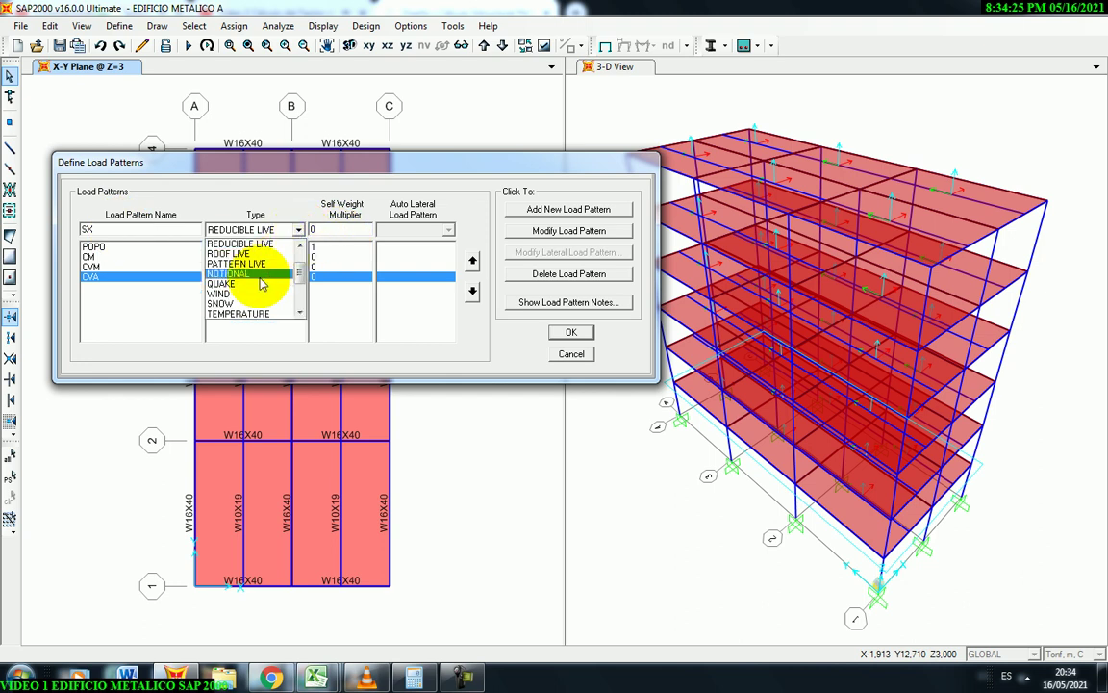
left_click(226, 284)
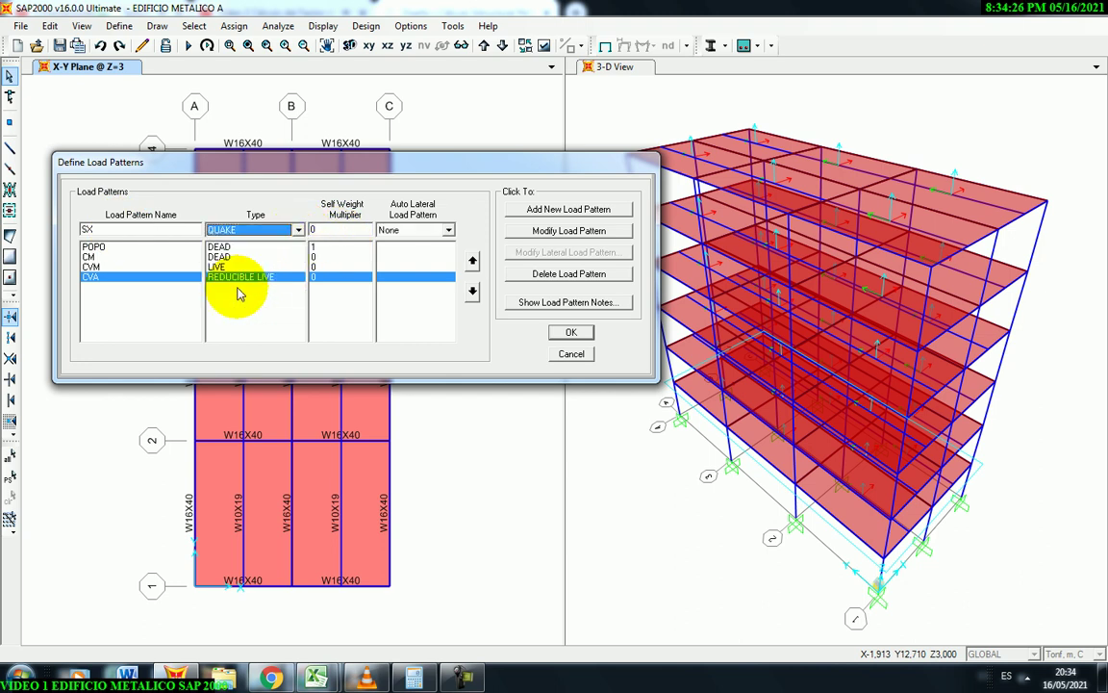
left_click(331, 230)
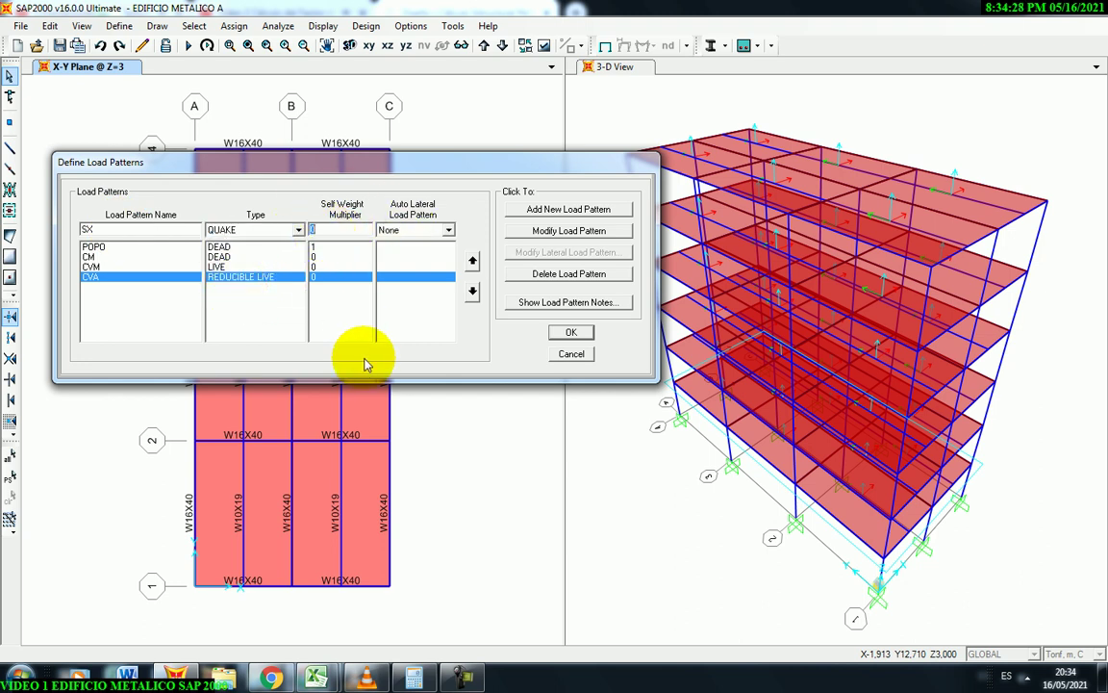
left_click(448, 231)
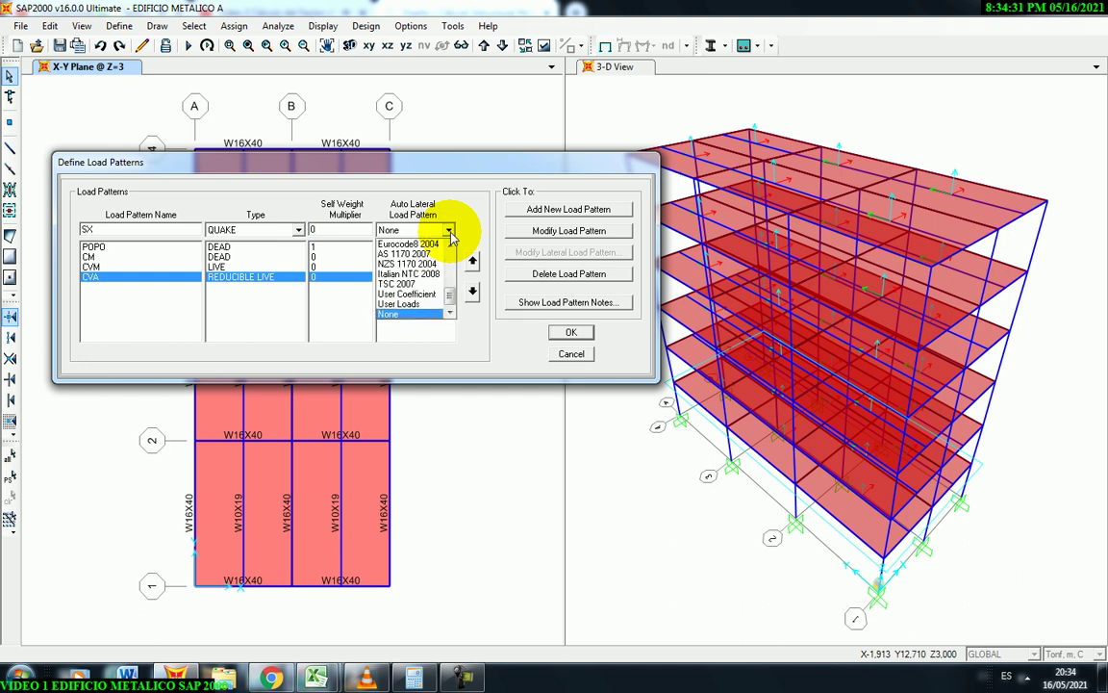
left_click(413, 294)
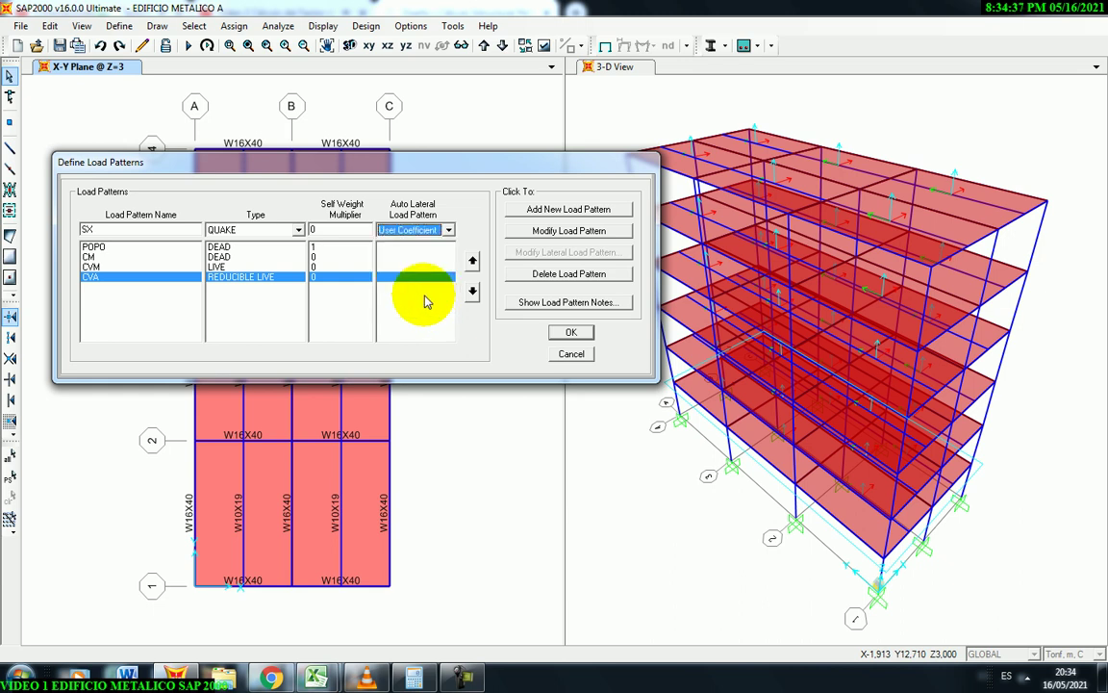
left_click(568, 209)
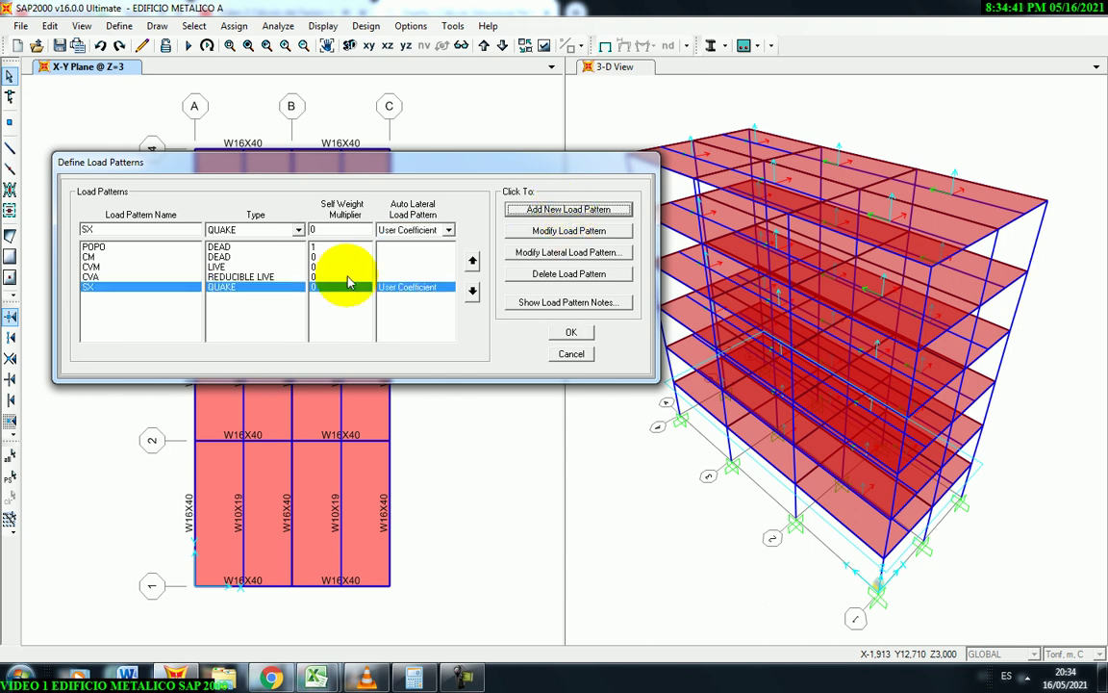
Add a load pattern named SY with type QUAKE, self-weight multiplier 0 and User Coefficient as the auto lateral load pattern.
double_click(103, 230)
type("SY")
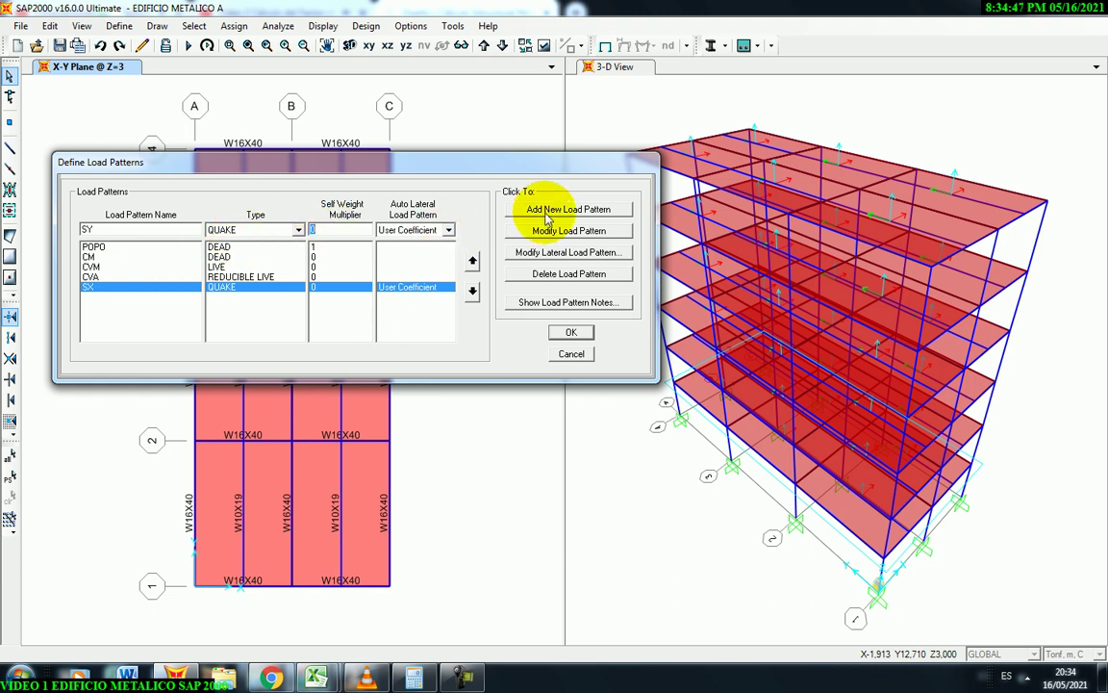
left_click(449, 230)
left_click(419, 294)
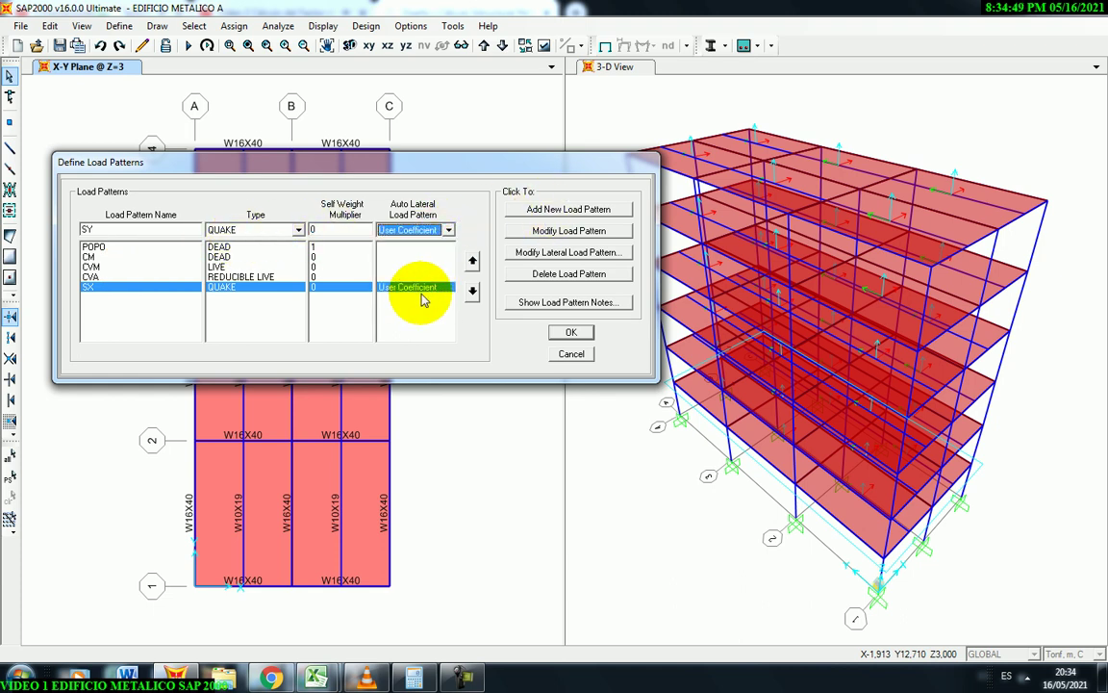
left_click(552, 219)
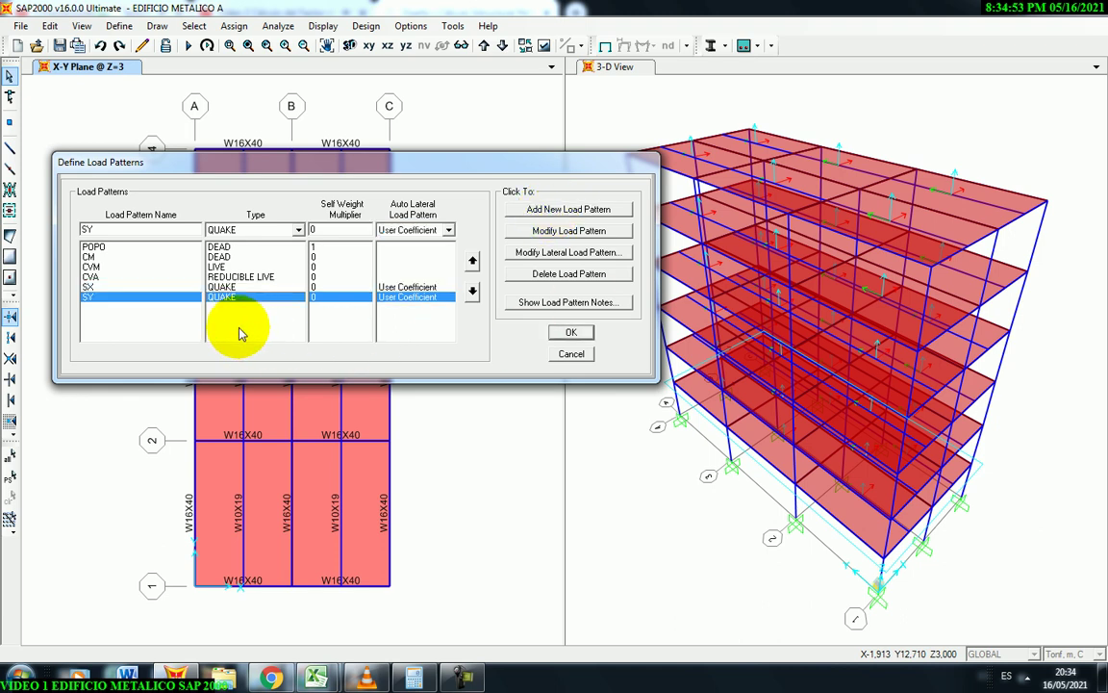
Open the user-defined seismic settings of the SX load pattern for modification.
left_click(90, 289)
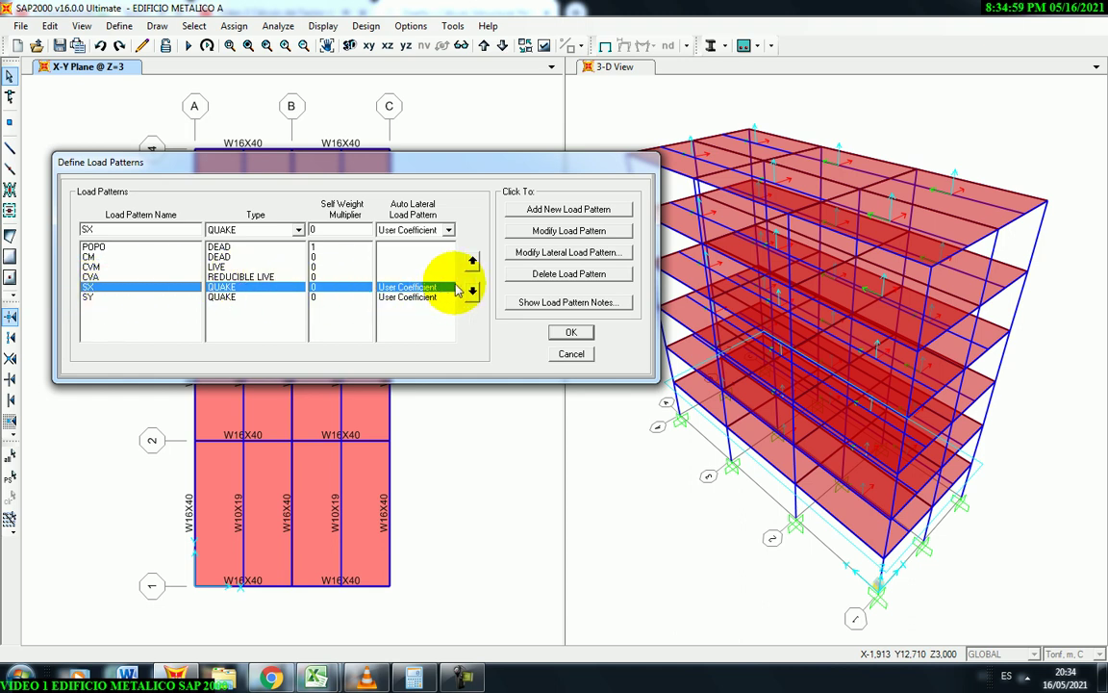
left_click(556, 253)
left_click_drag(489, 244, 422, 183)
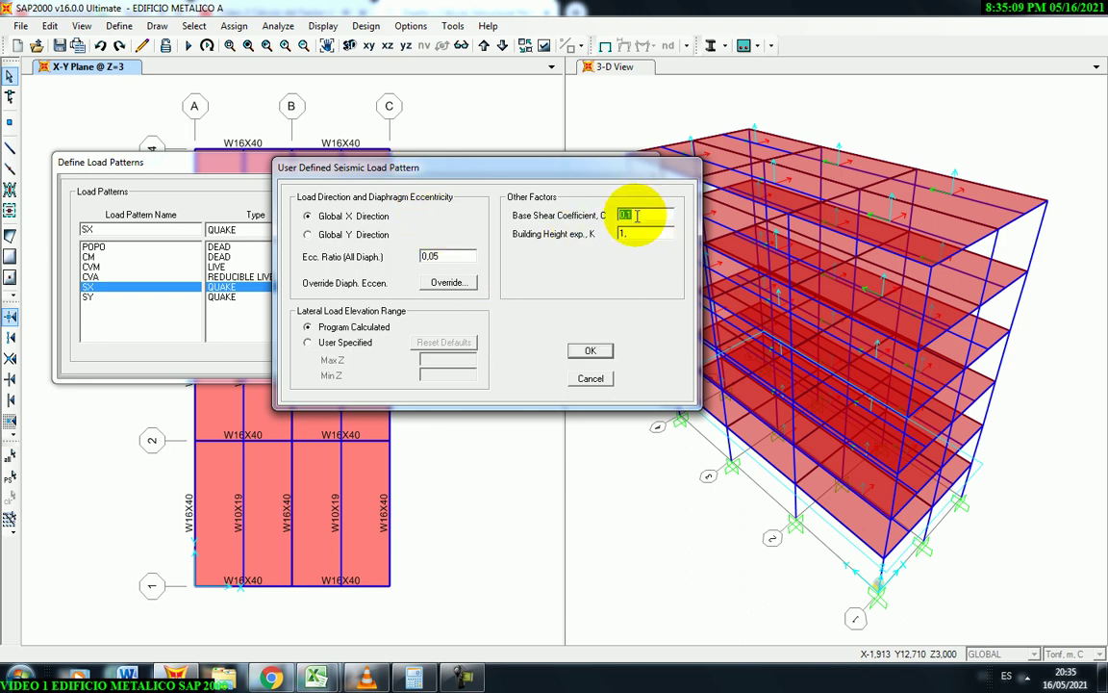
Switch to the SISMO.xlsx workbook in Excel and look up the design coefficient ai/(Q'*R) for EDIFICIO METALICO D.
left_click(316, 678)
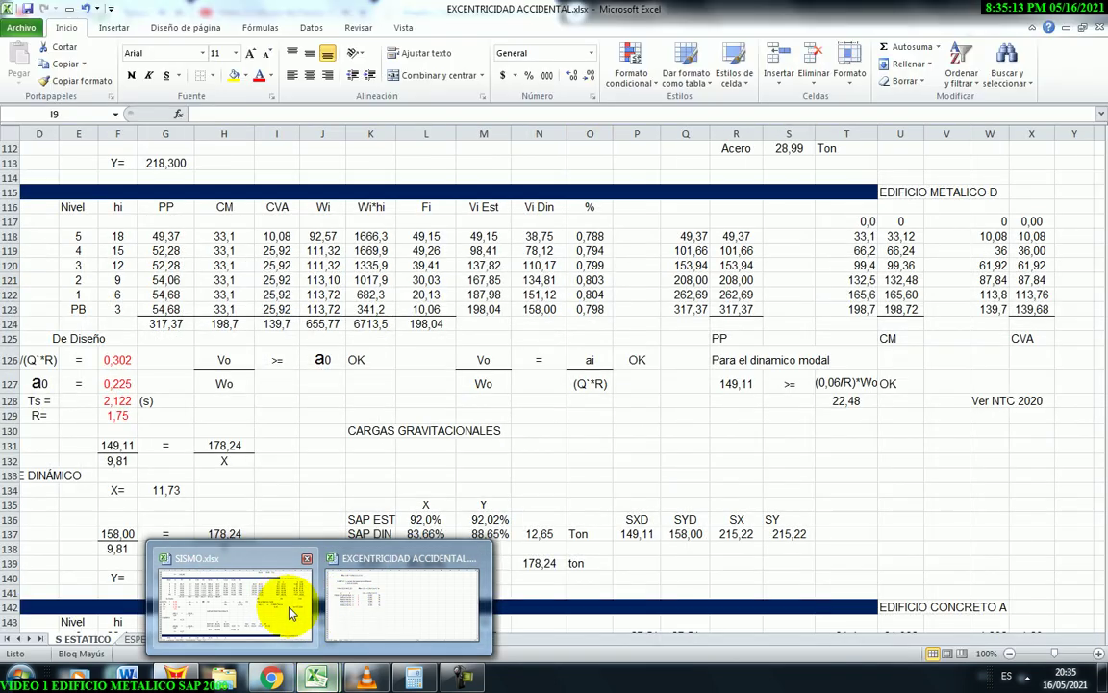
left_click(292, 612)
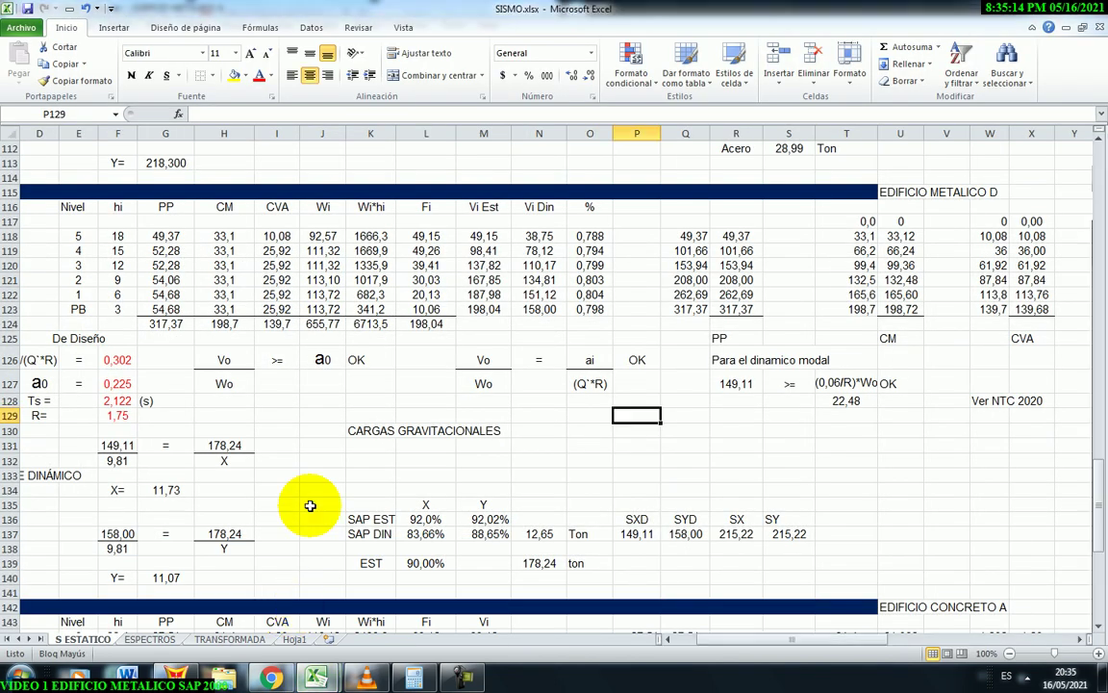
left_click(665, 639)
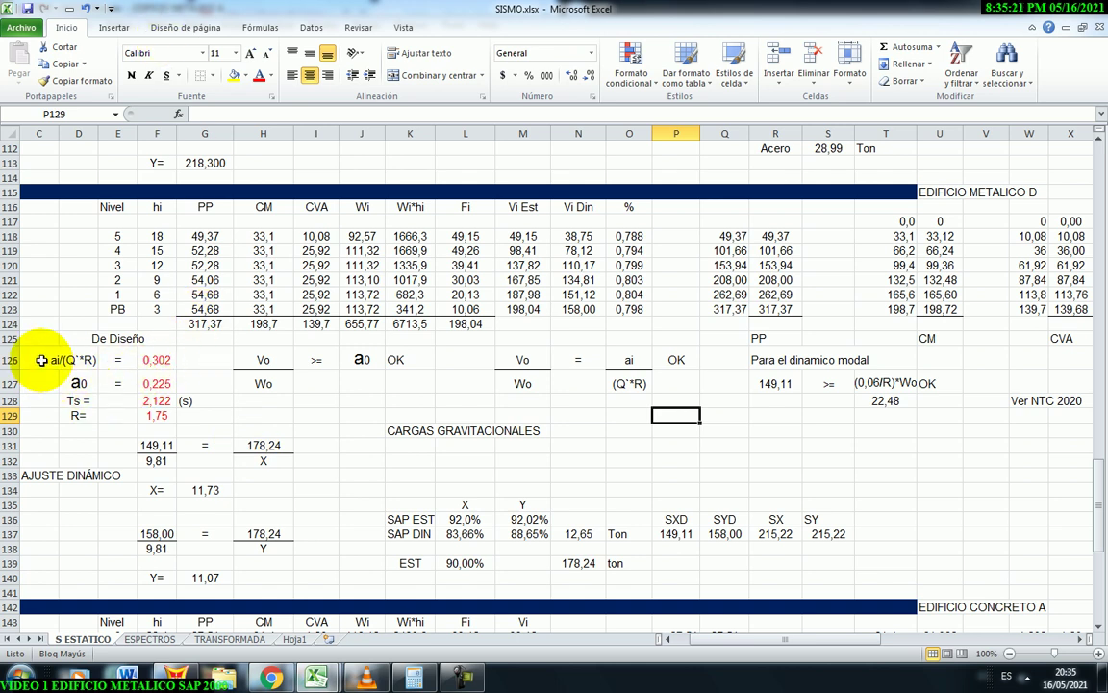
left_click(159, 359)
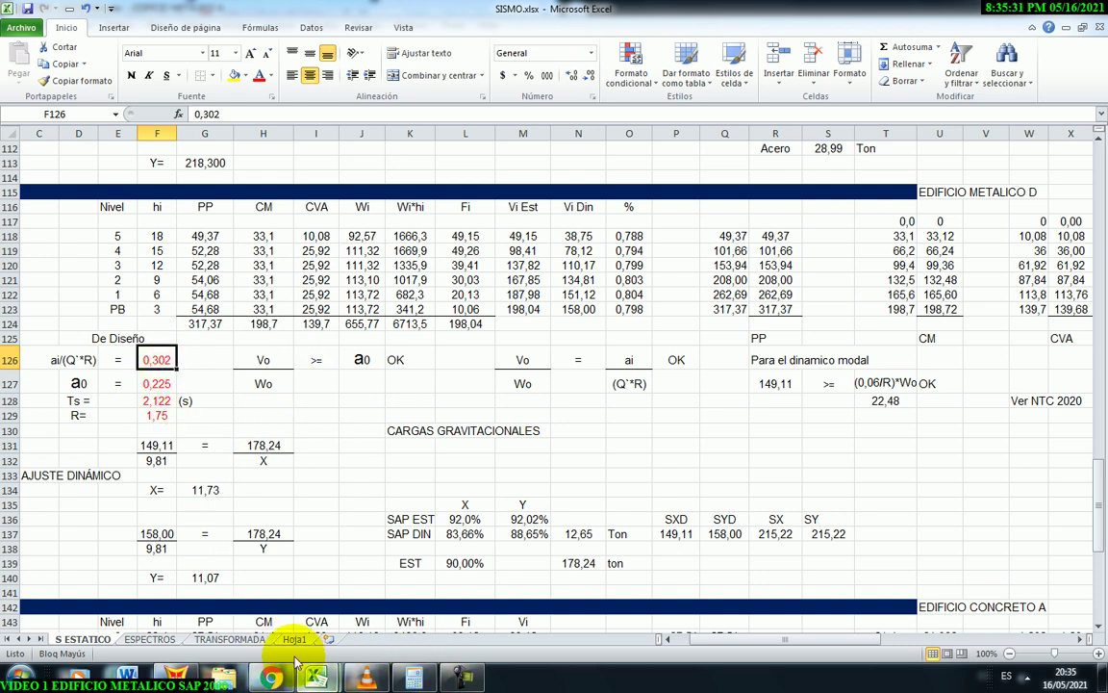
Switch back to SAP2000 and set the base shear coefficient C of the SX load pattern to 0,302.
left_click(176, 676)
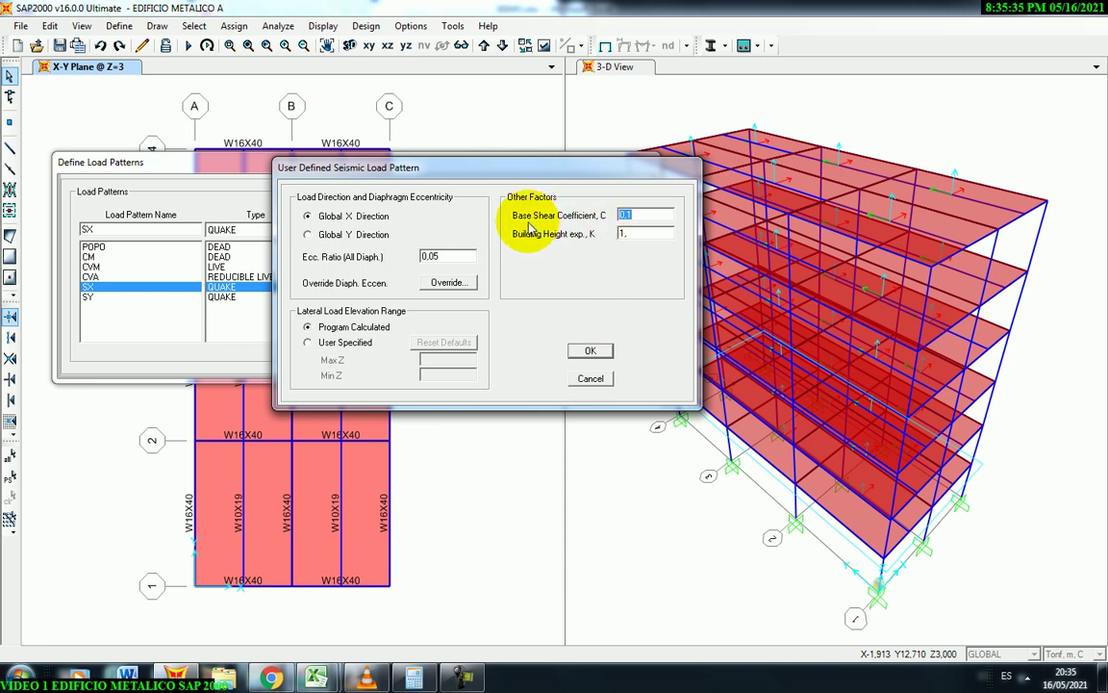
left_click(649, 235)
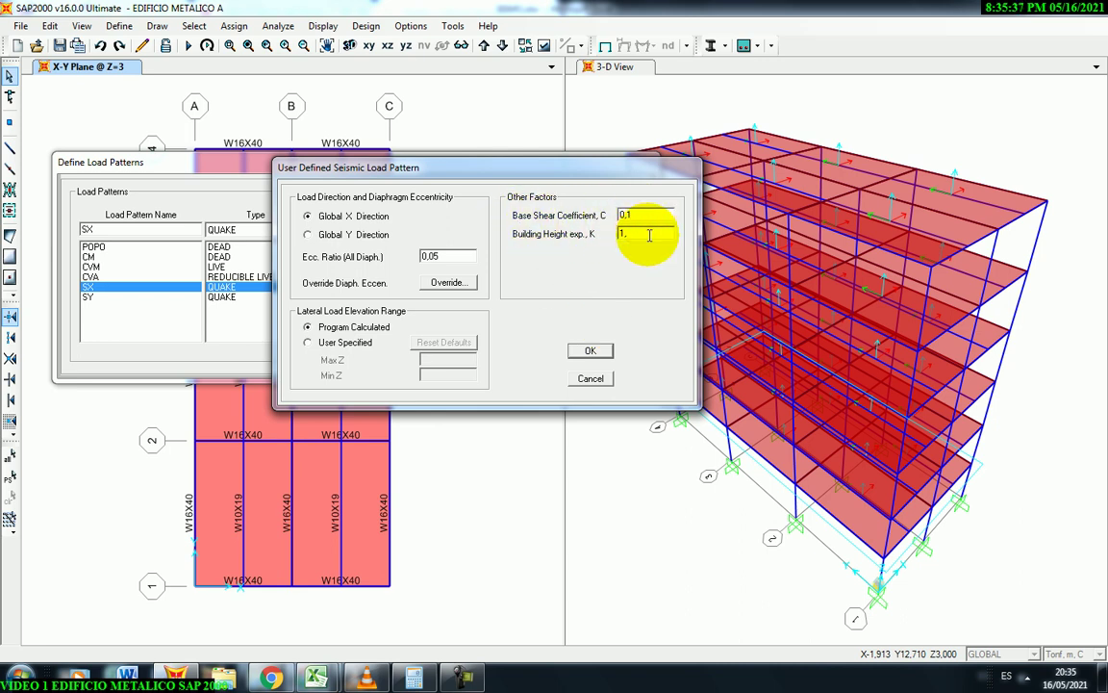
key("shift+Tab")
type("0,30")
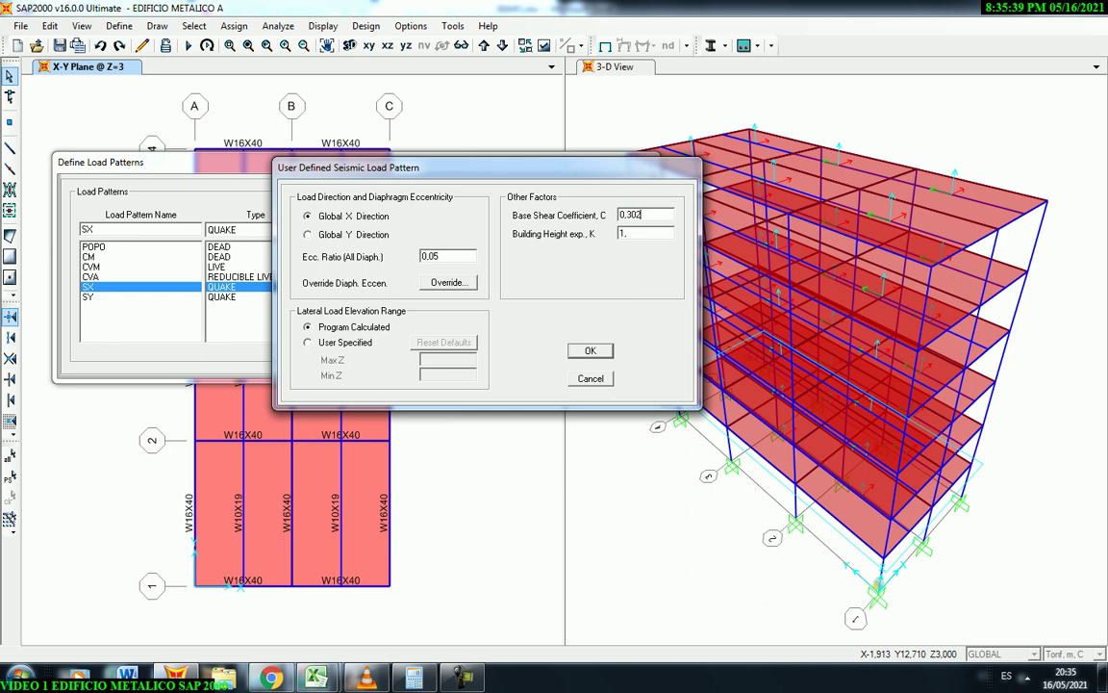
left_click_drag(483, 167, 495, 168)
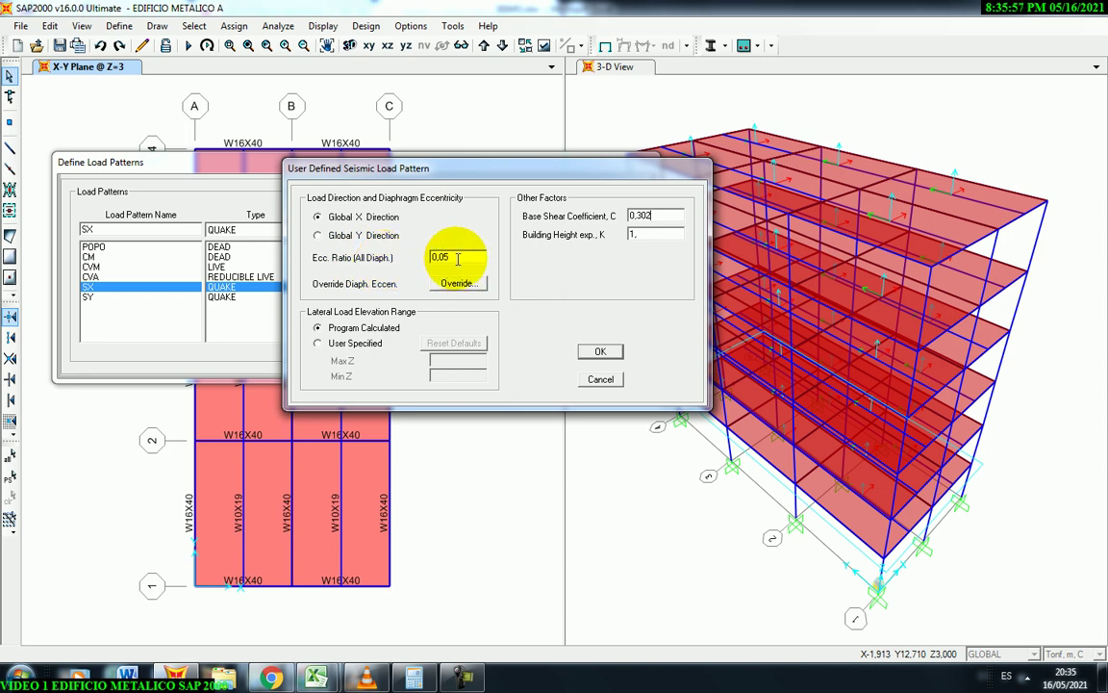
Switch to the EXCENTRICIDAD ACCIDENTAL.xlsx workbook in Excel and examine the accidental eccentricity formula and its terms.
left_click(320, 675)
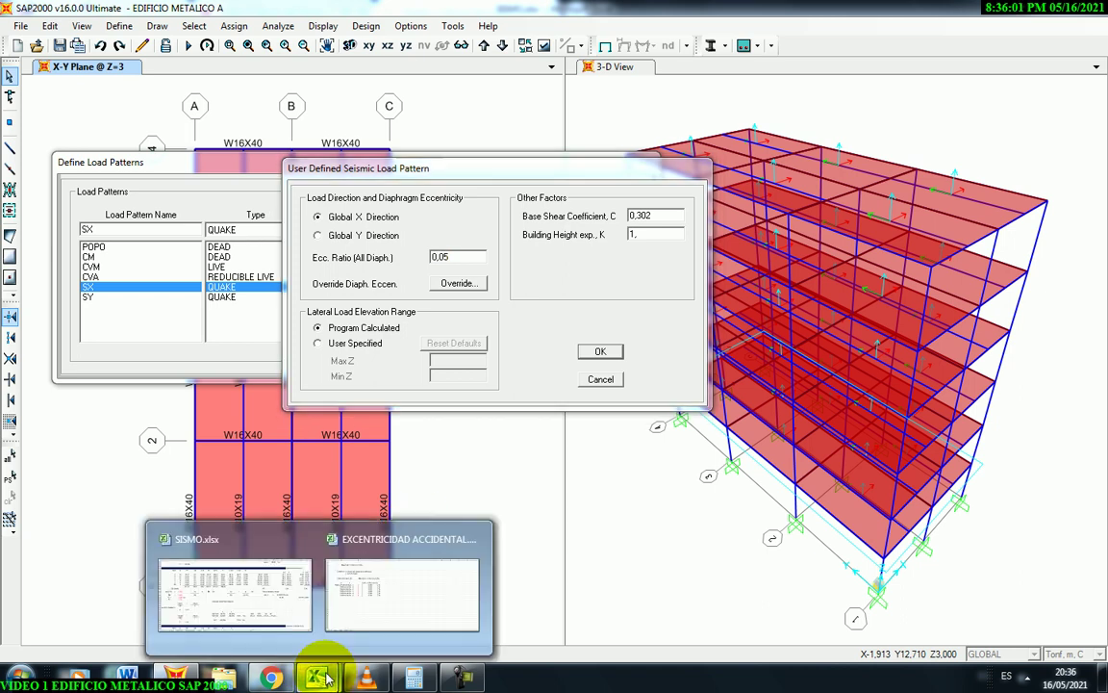
left_click(406, 589)
left_click(312, 473)
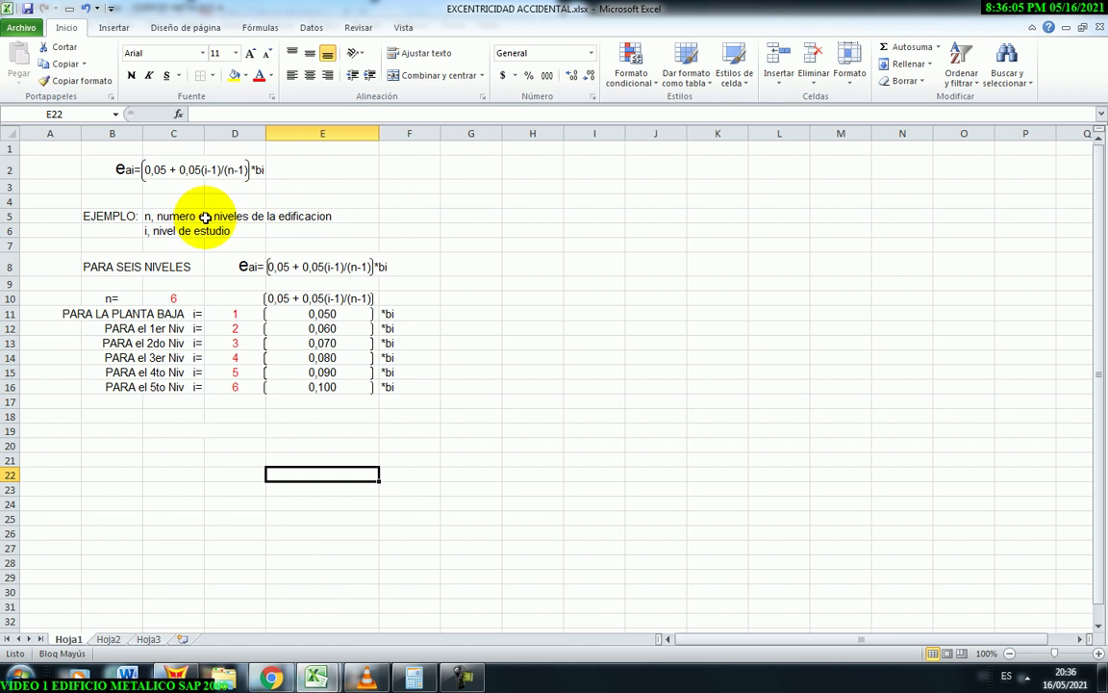
left_click_drag(107, 173, 234, 177)
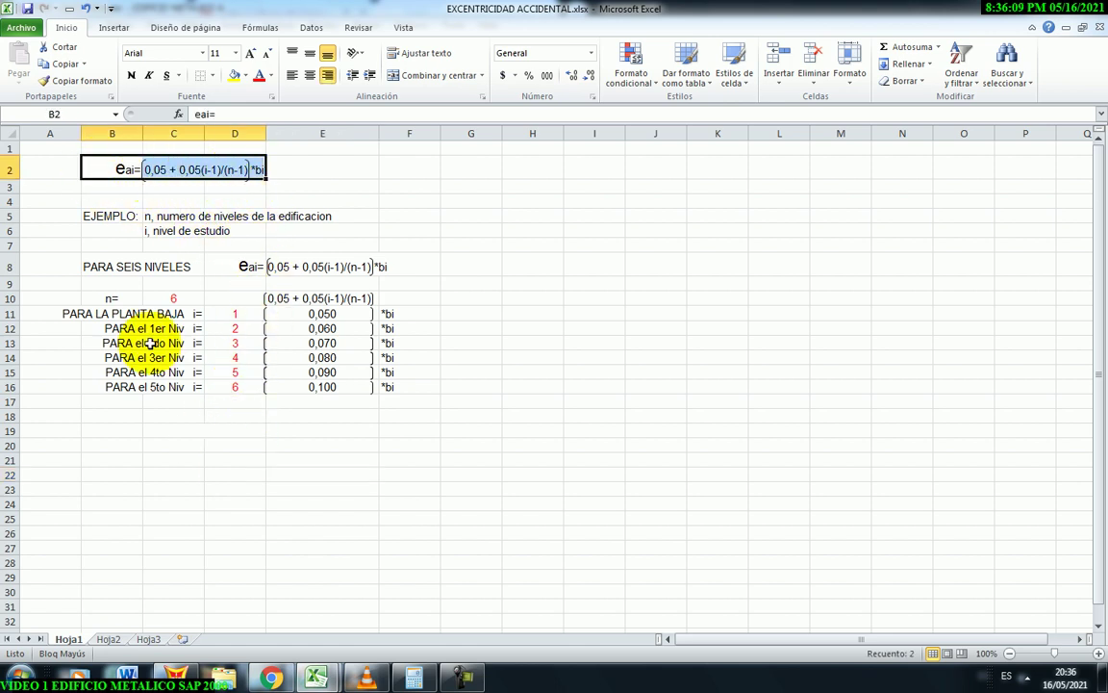
left_click(406, 316)
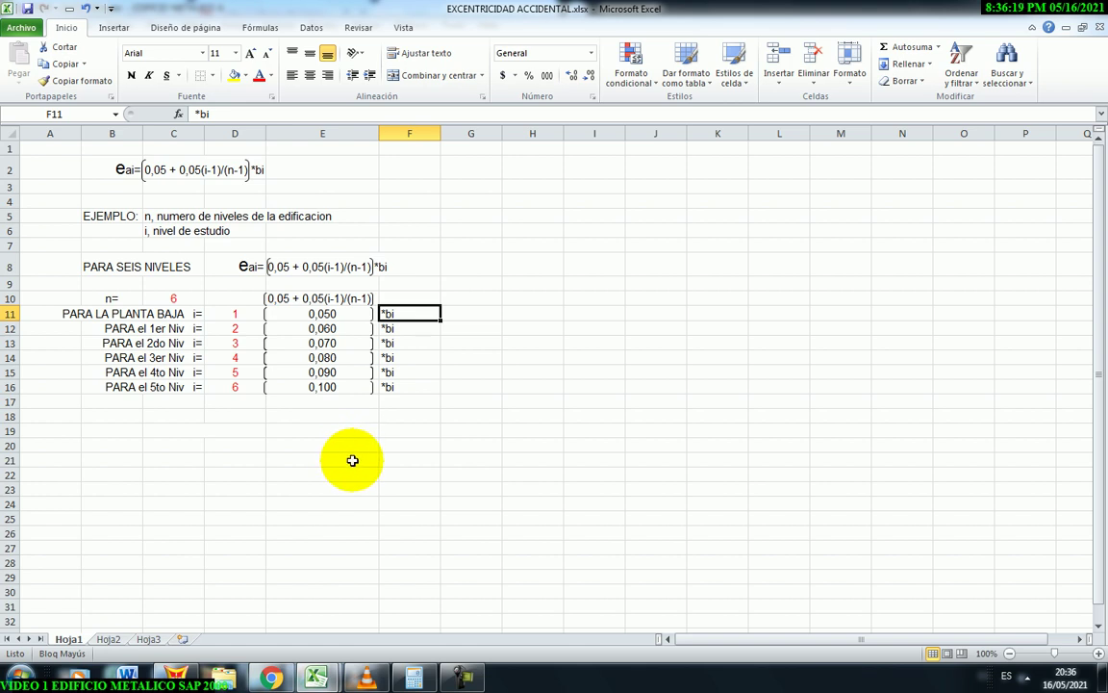
left_click(321, 462)
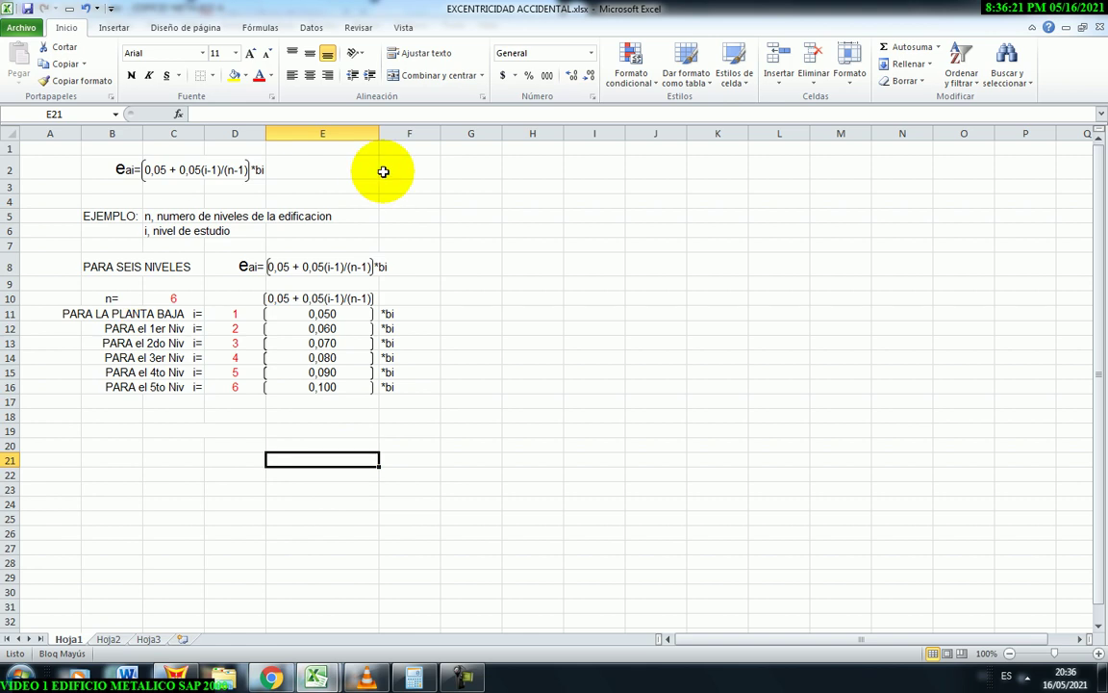
left_click_drag(124, 169, 274, 183)
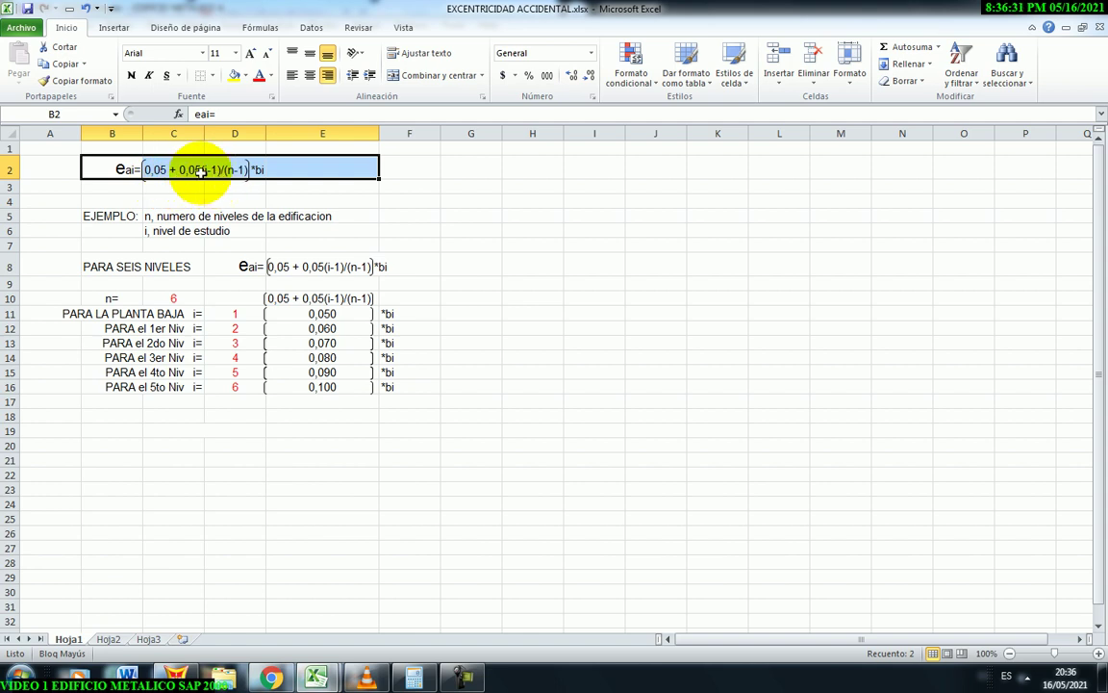
left_click(154, 170)
left_click_drag(225, 113, 282, 114)
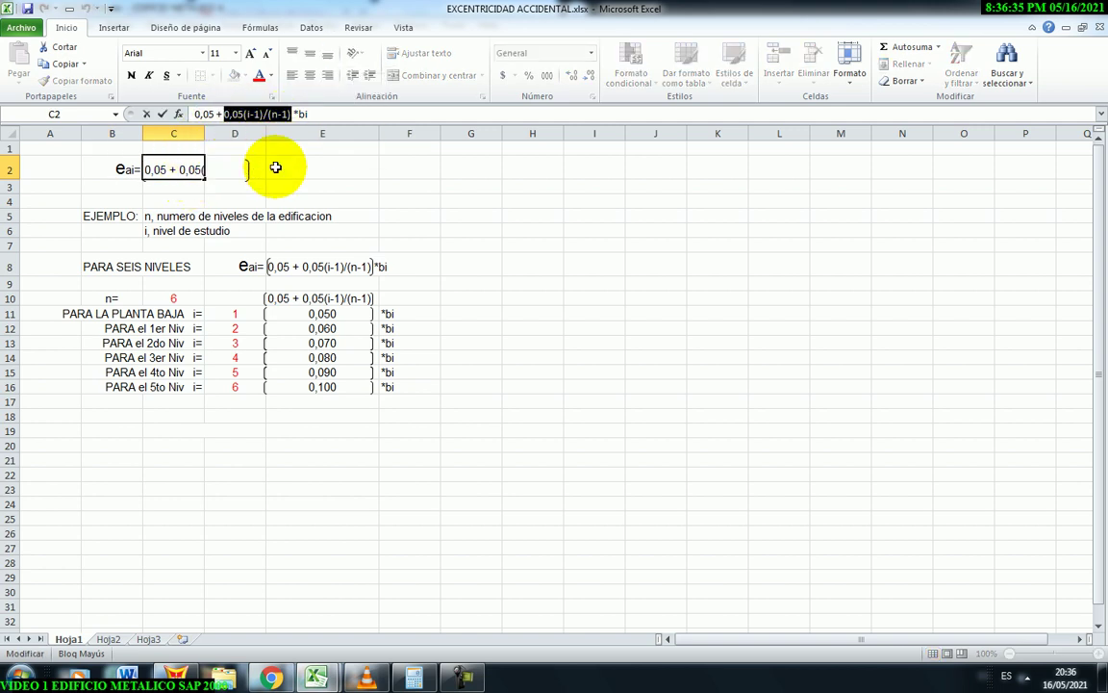
left_click(291, 201)
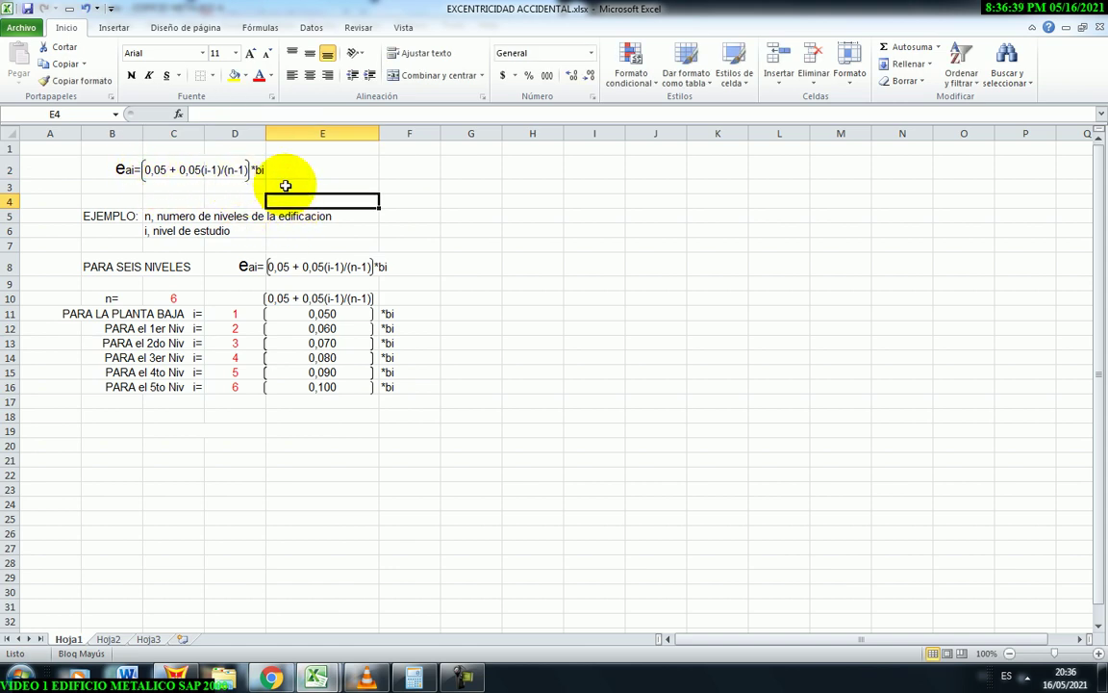
left_click(227, 471)
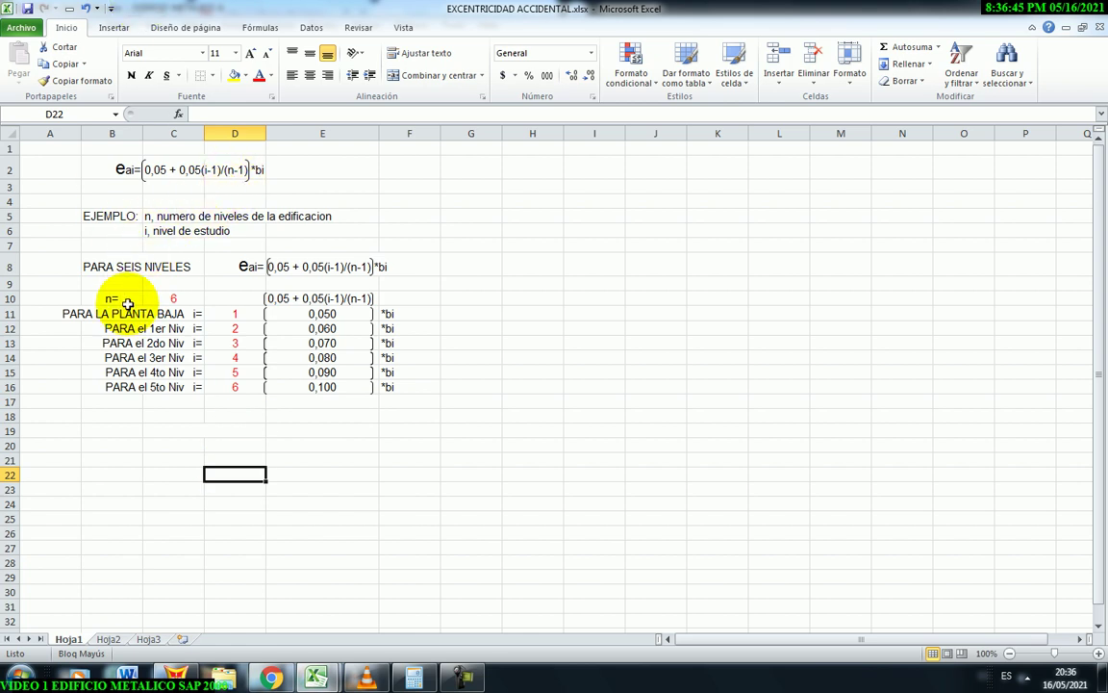
Check the number of storeys n and the level index i assigned to each floor in the six-level example.
left_click(179, 300)
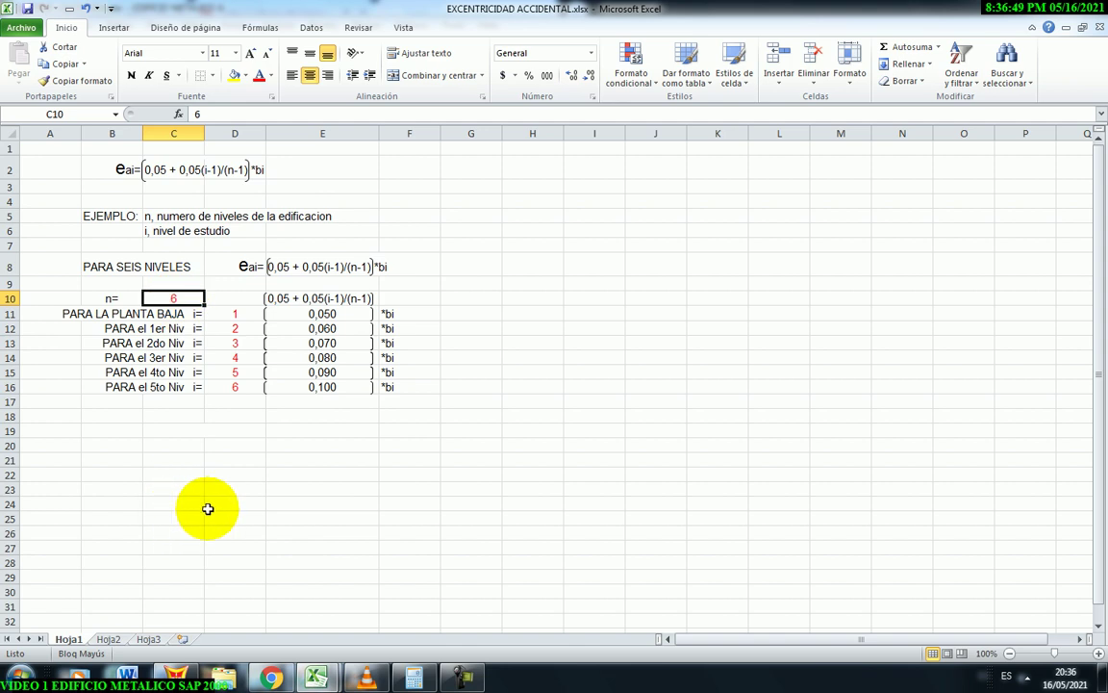
left_click(234, 313)
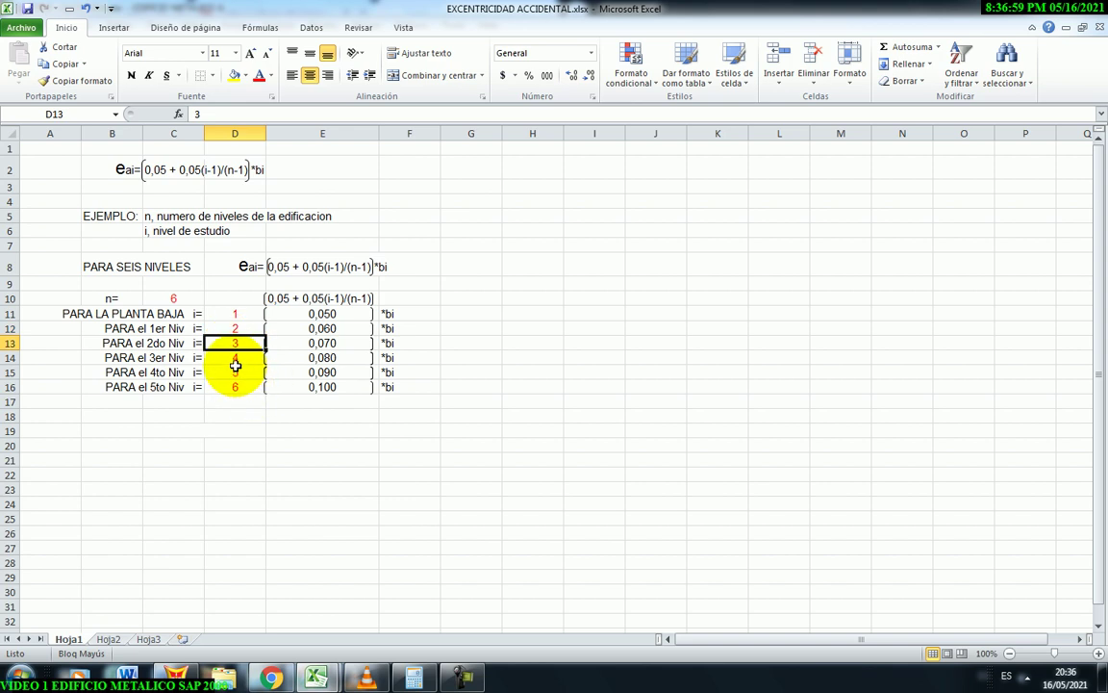
left_click(239, 358)
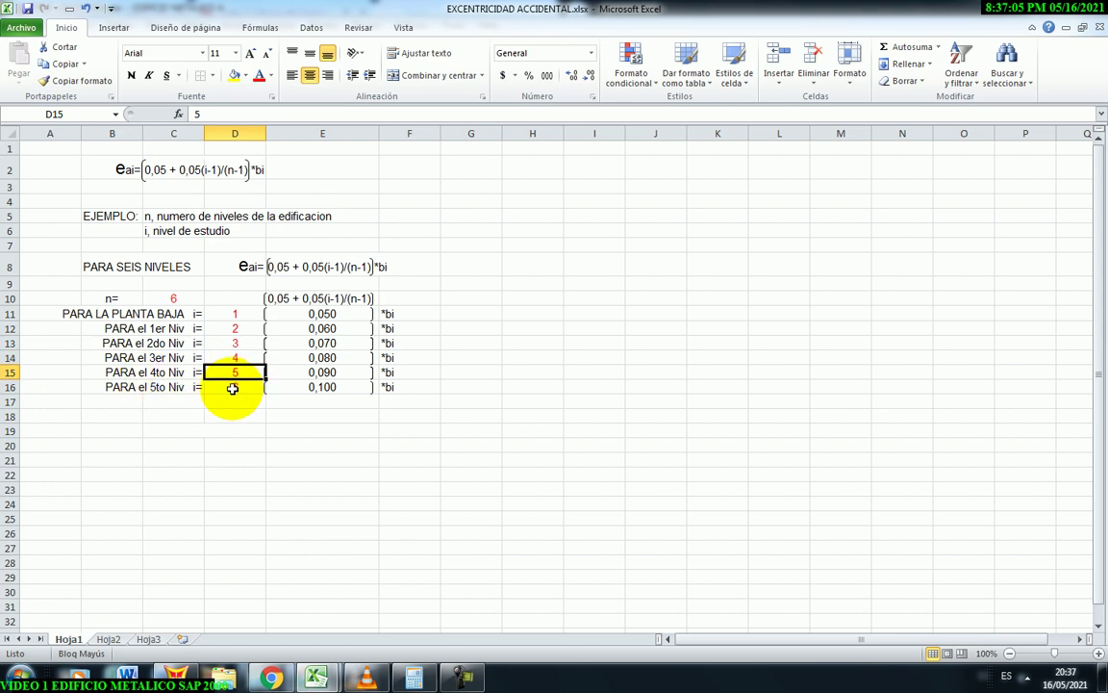
left_click(232, 388)
left_click(231, 418)
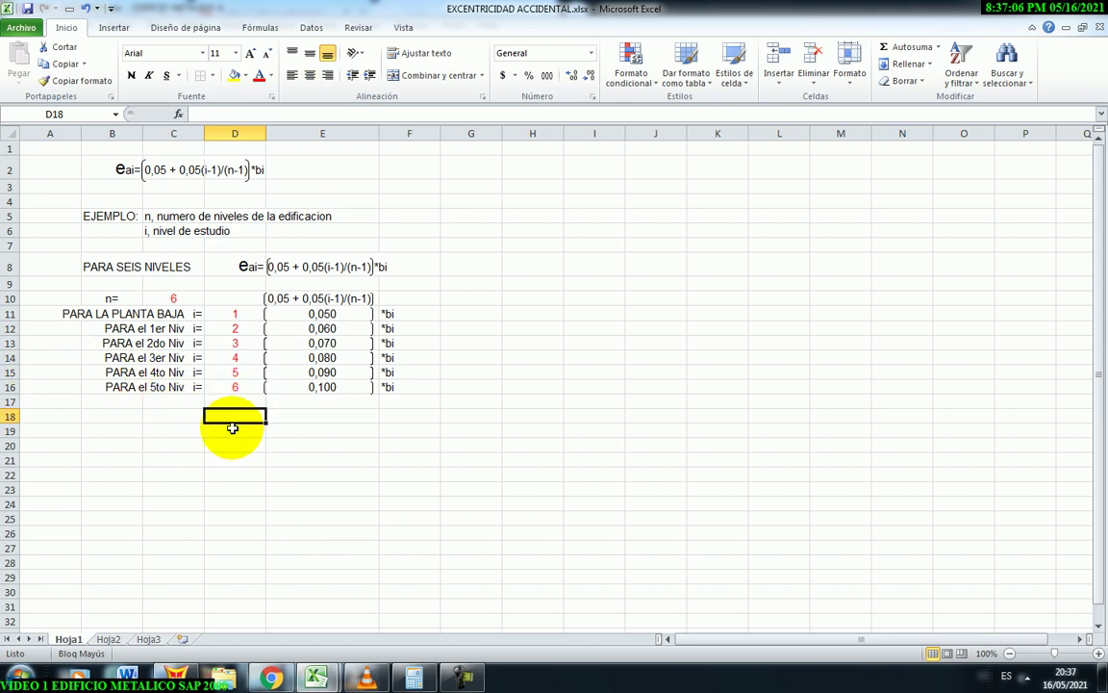
Review the eccentricity factor formula in E11 and fill it down through E16.
left_click(323, 314)
left_click(329, 113)
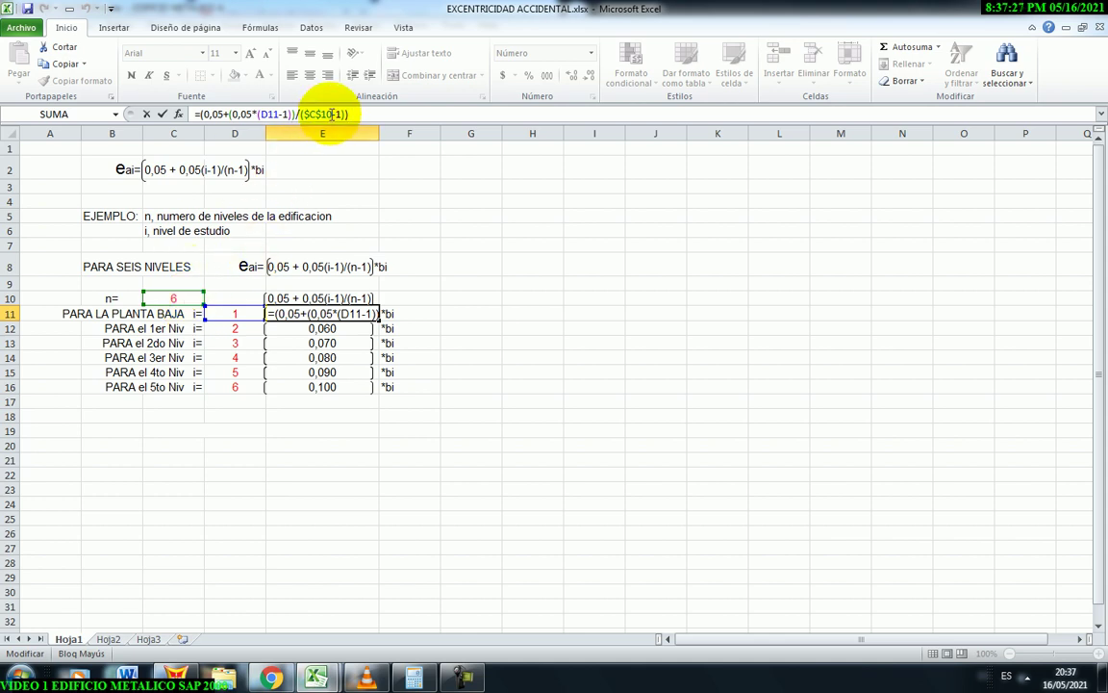
left_click_drag(332, 113, 310, 114)
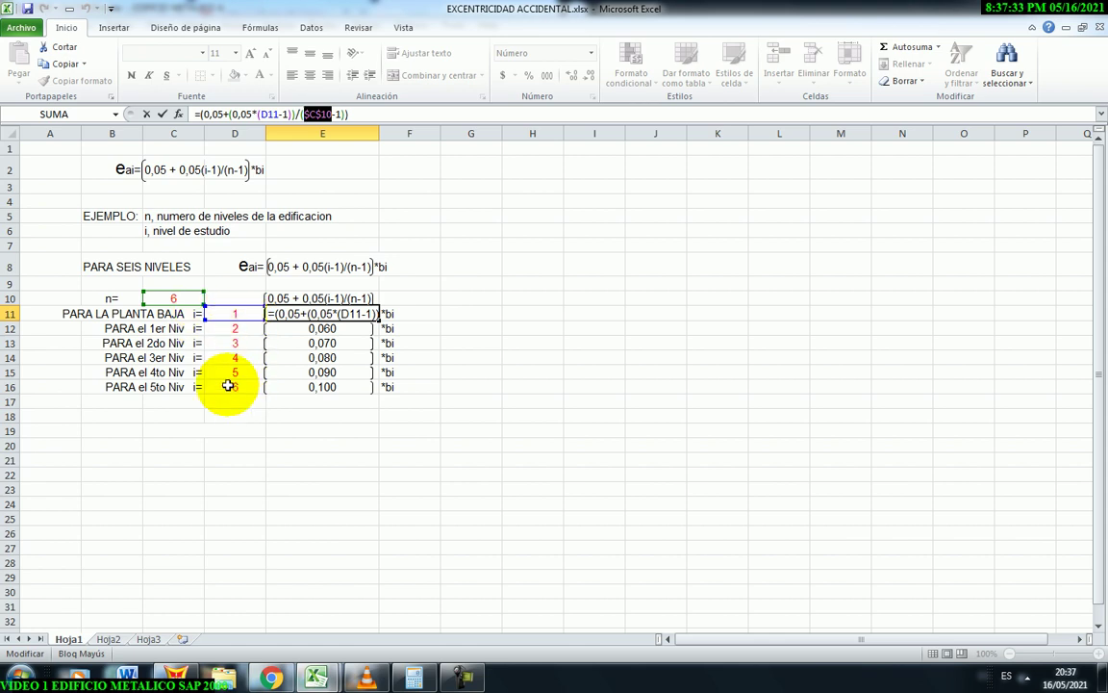
key("Return")
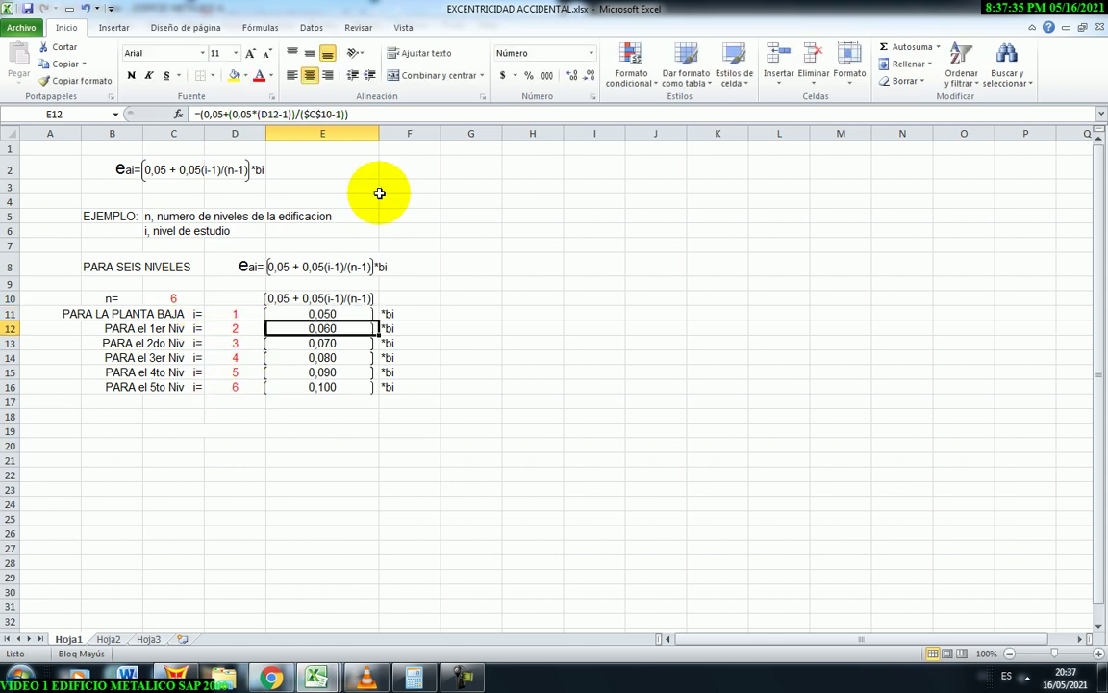
left_click(327, 313)
left_click_drag(379, 321, 377, 393)
left_click(299, 430)
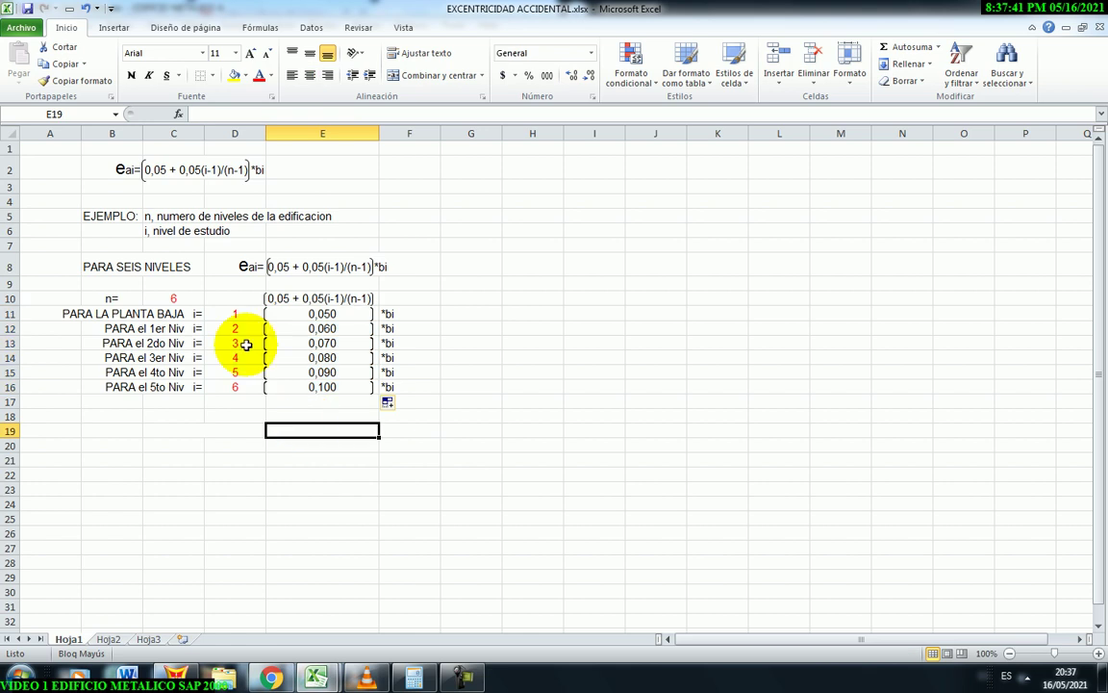
Examine the eccentricity factors calculated for each level, from the ground floor to the fifth level.
left_click(327, 313)
left_click(327, 328)
left_click(330, 344)
left_click(328, 358)
left_click(321, 372)
left_click(306, 430)
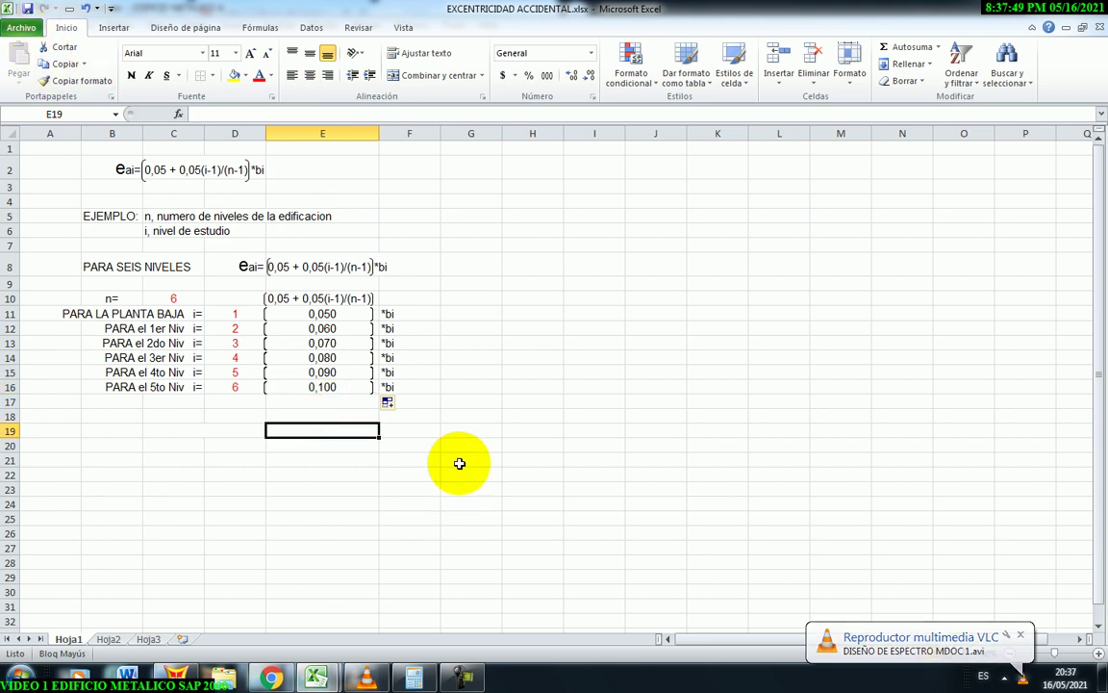
left_click(382, 461)
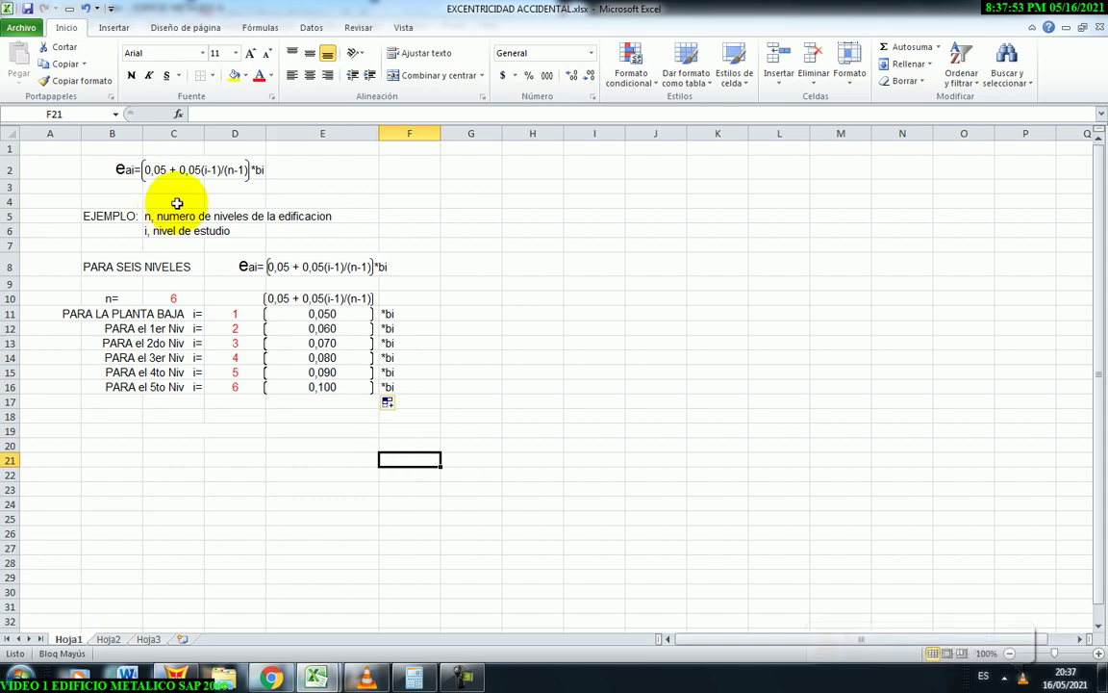
left_click(320, 443)
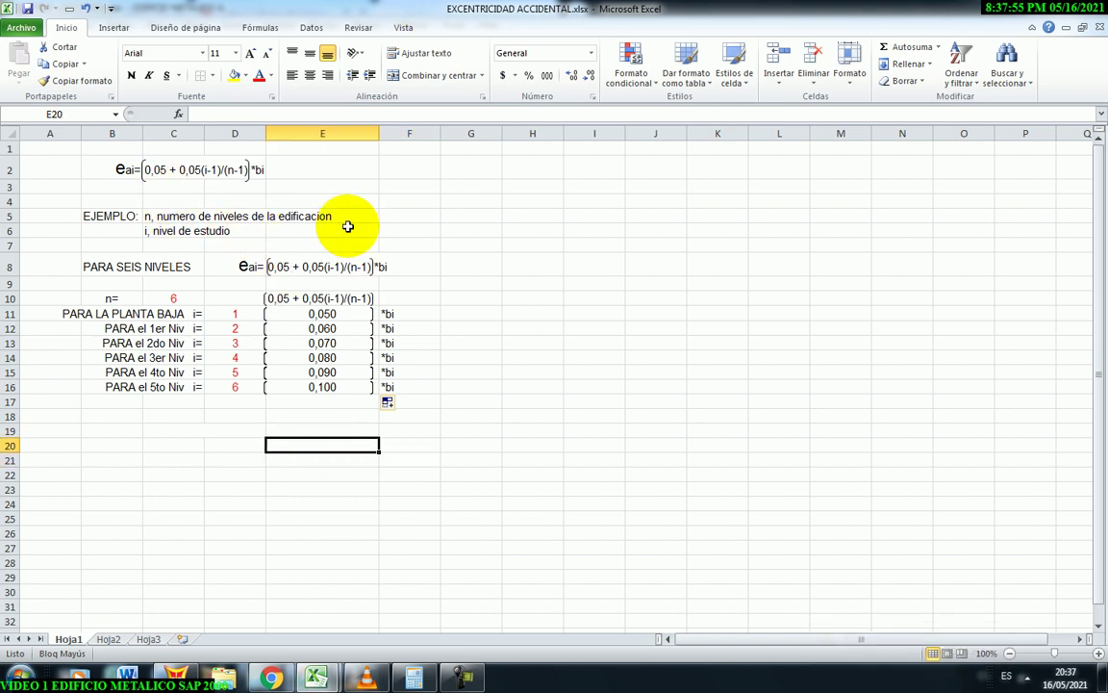
left_click(323, 412)
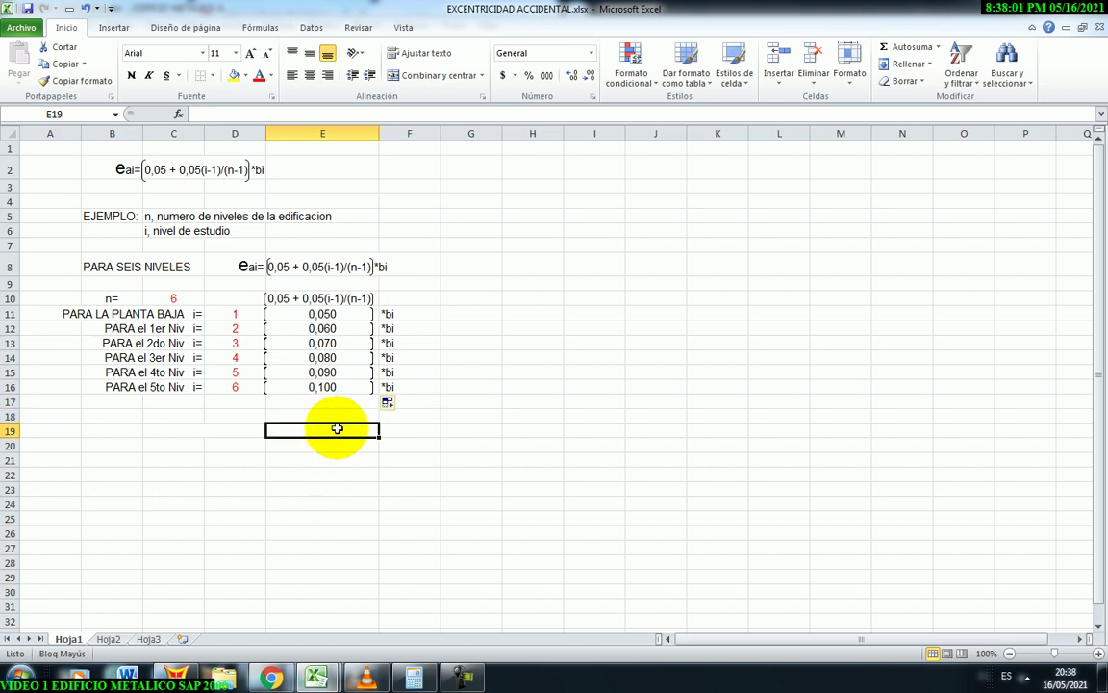
left_click(321, 388)
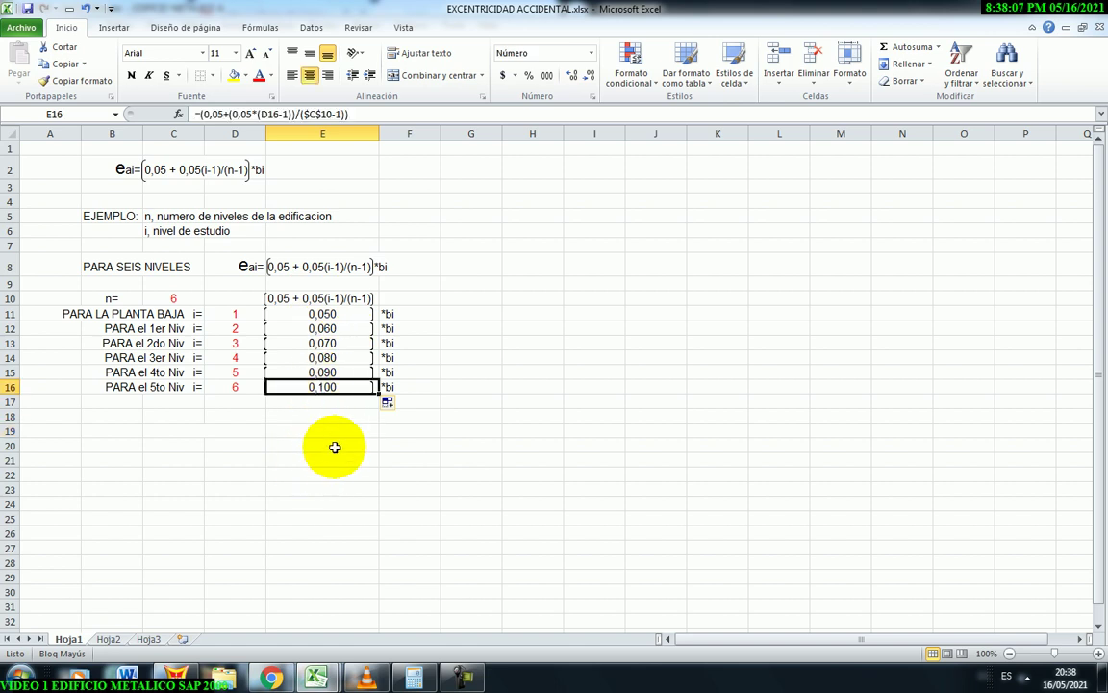
left_click(292, 414)
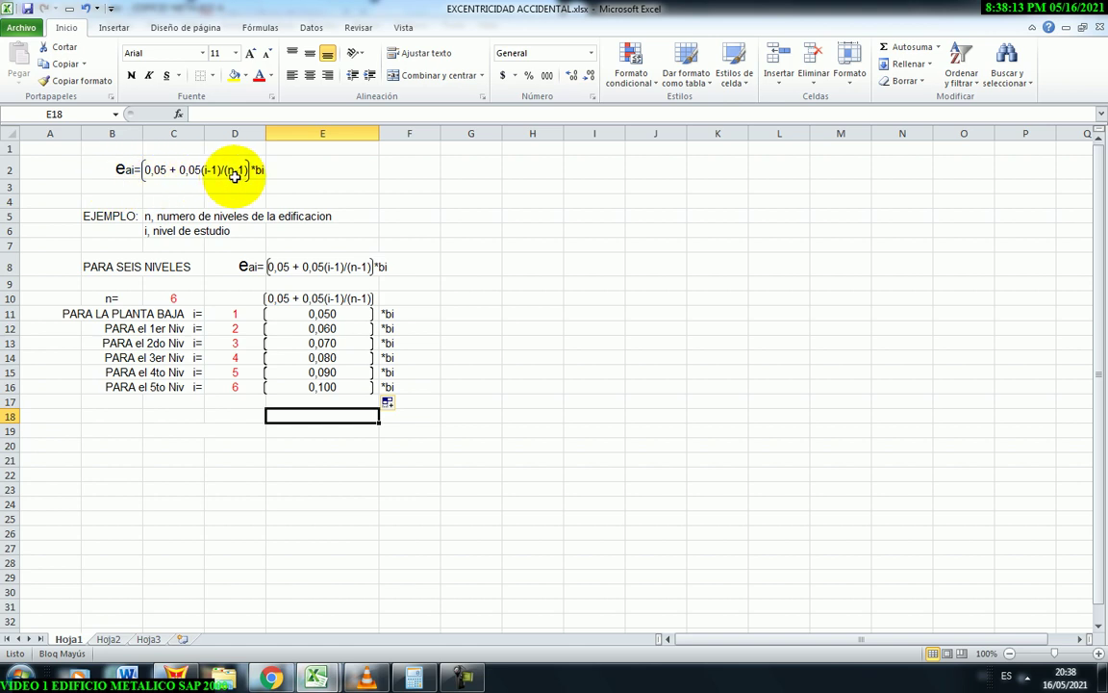
left_click(330, 313)
left_click(329, 328)
left_click(333, 342)
left_click(326, 356)
left_click(325, 372)
left_click(325, 387)
left_click(336, 458)
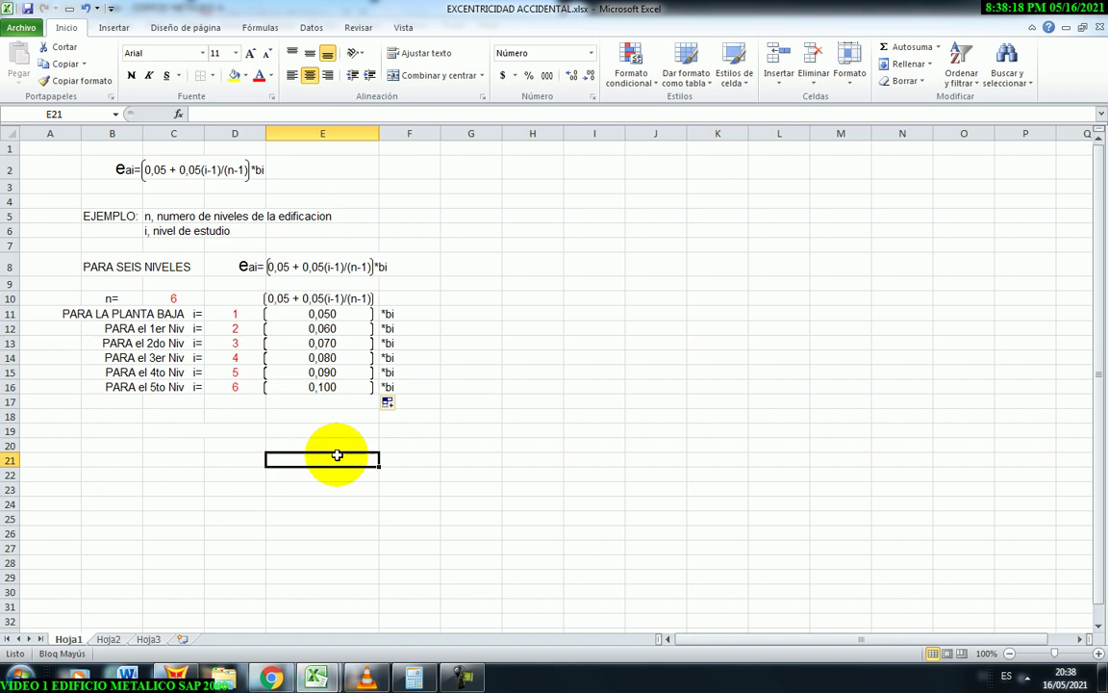
left_click(344, 315)
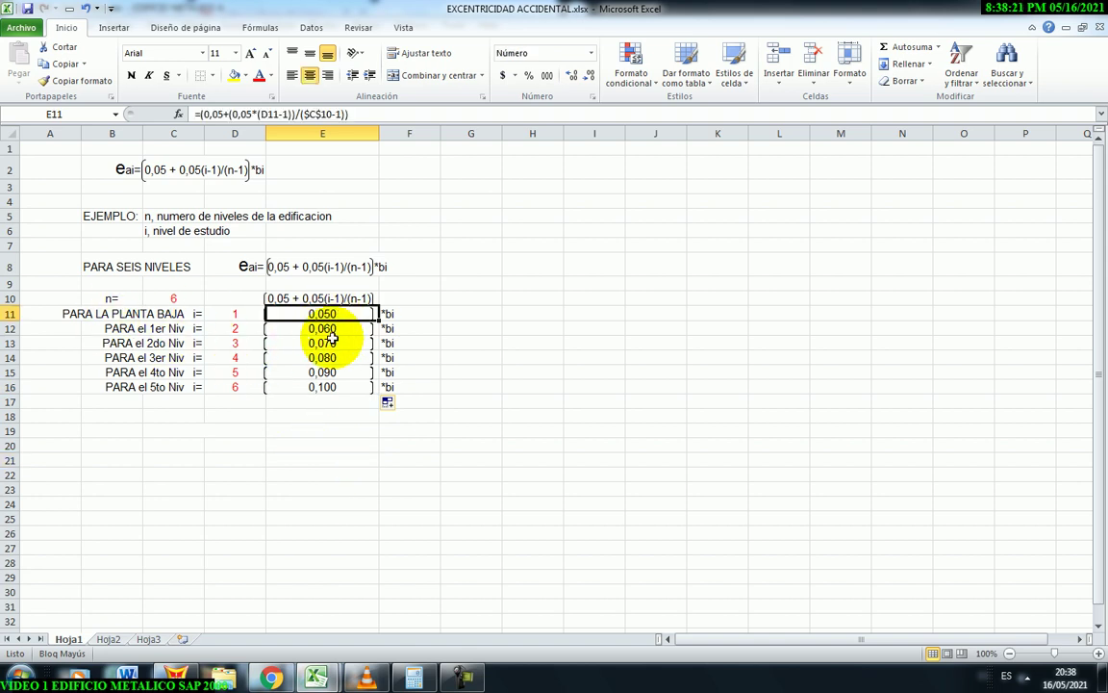
left_click(327, 415)
Reduce the eccentricity factors in E11:E16 to two decimal places.
left_click_drag(323, 314, 331, 387)
left_click(586, 75)
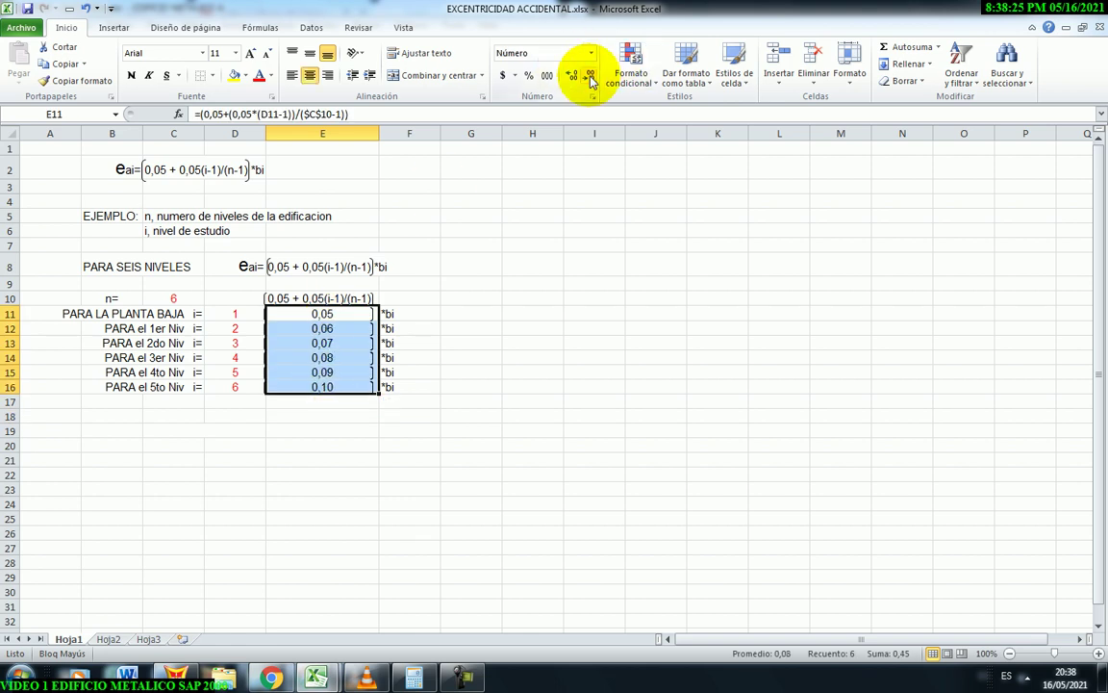
left_click(371, 445)
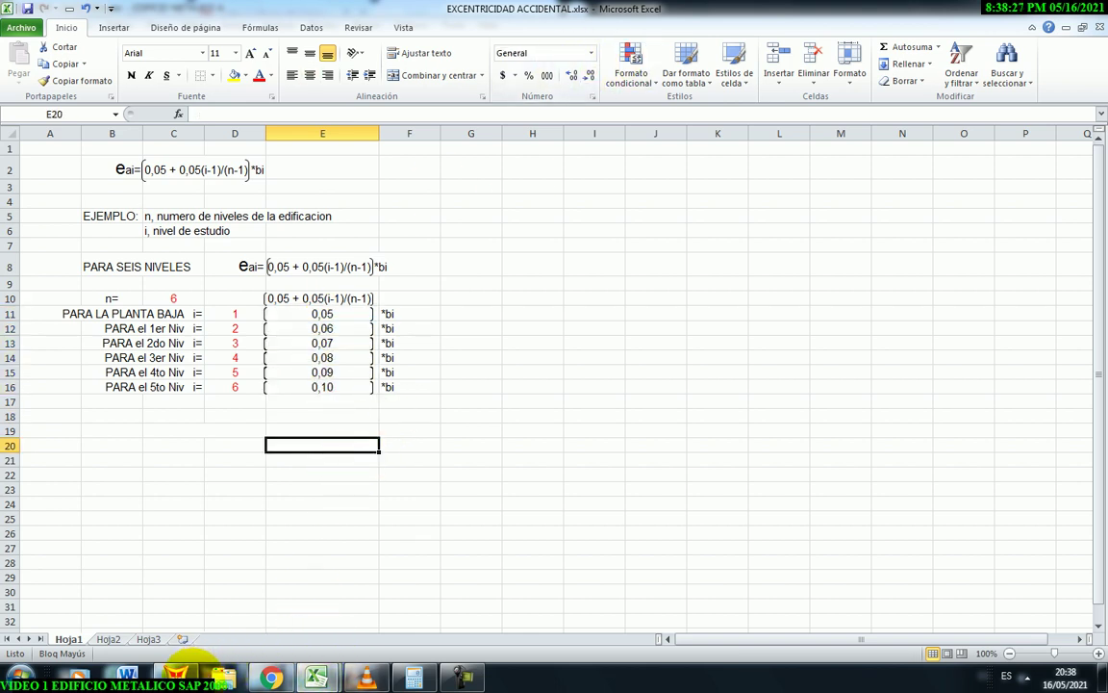
Switch back to SAP2000 and add a diaphragm eccentricity override of 0,05 for DIAPH1 in the SX load pattern.
left_click(176, 679)
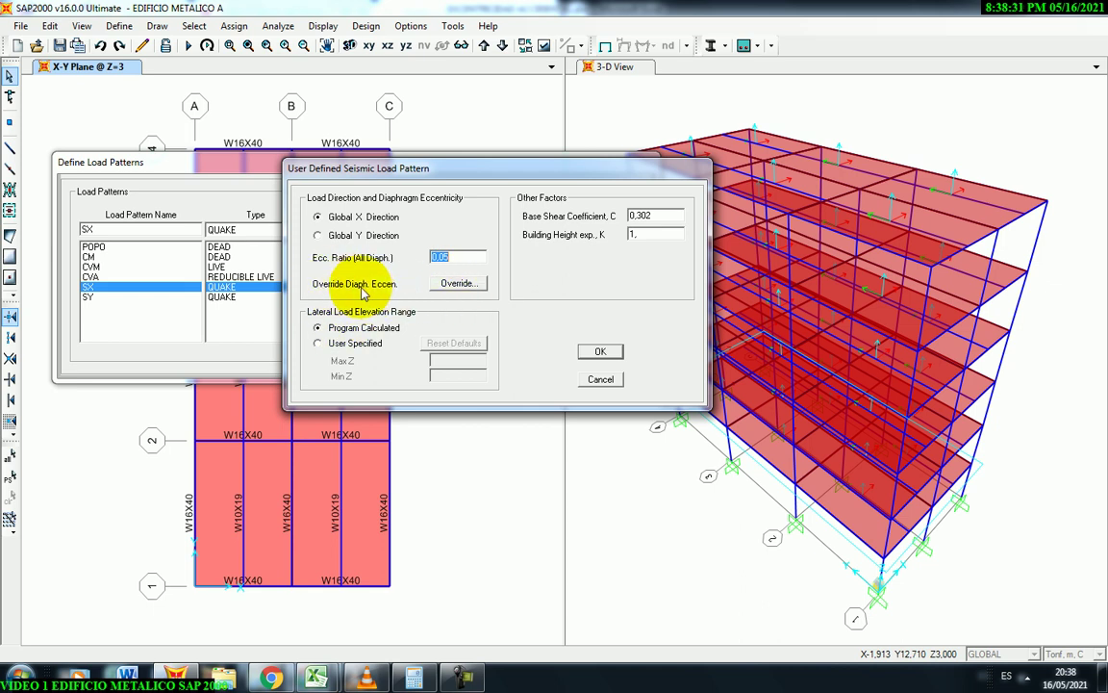
left_click(457, 287)
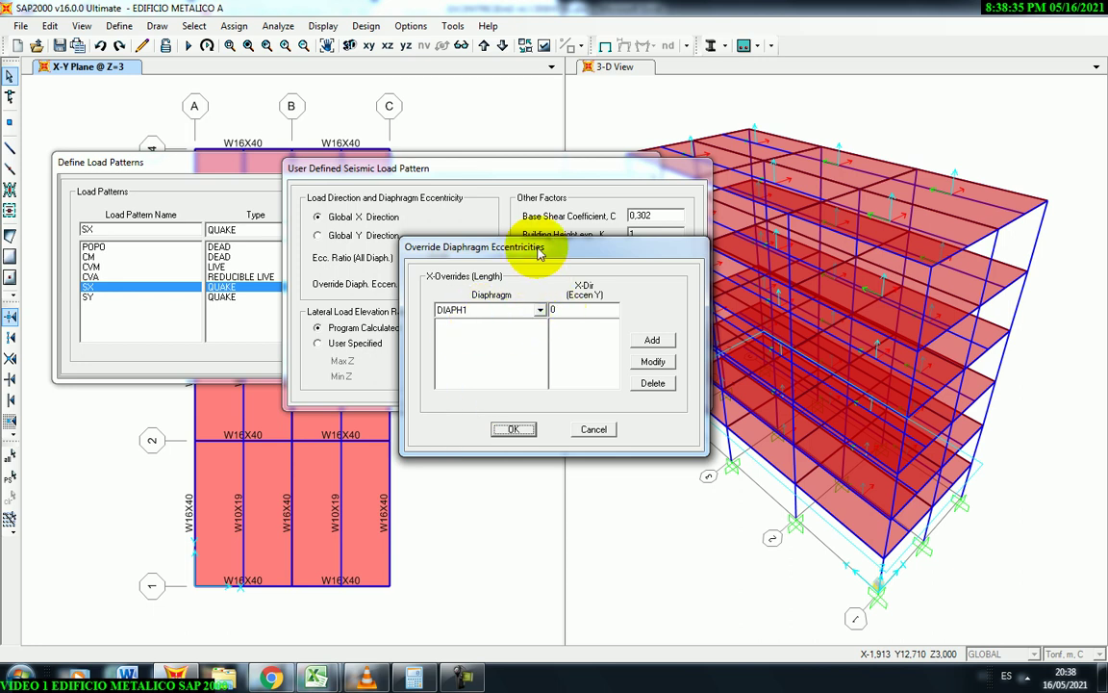
left_click_drag(539, 252, 543, 251)
left_click_drag(539, 256, 530, 254)
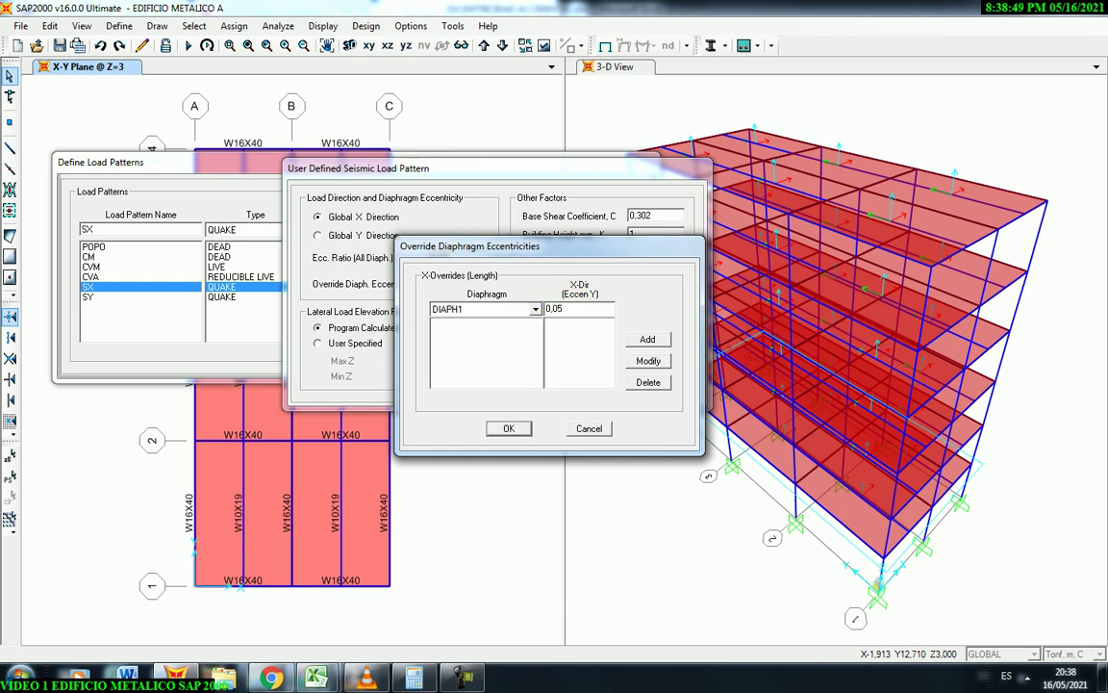
left_click(647, 339)
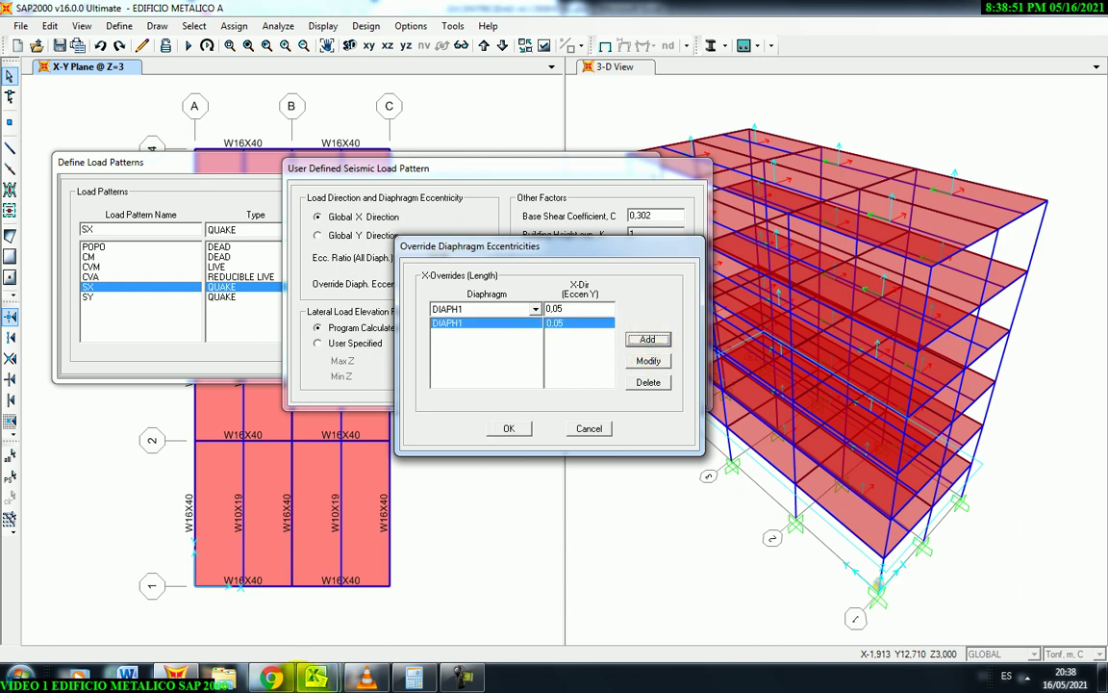
Switch to the Excel eccentricity workbook and check the factors for the first to fifth levels in E12:E16.
mouse_move(316, 677)
left_click(322, 594)
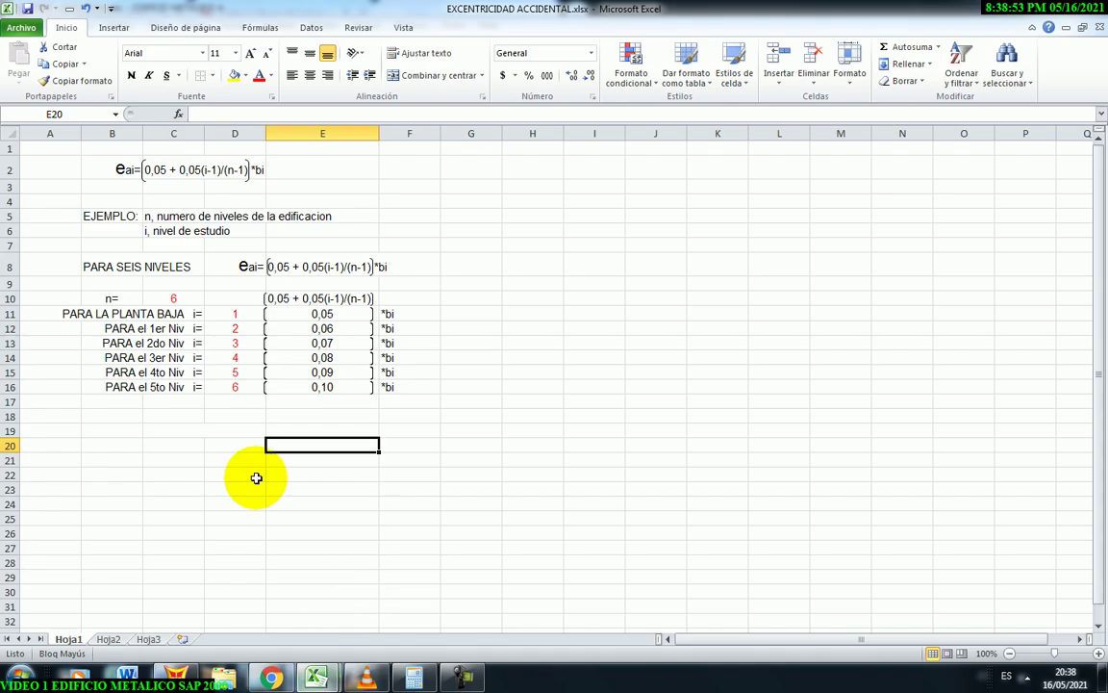
left_click(339, 327)
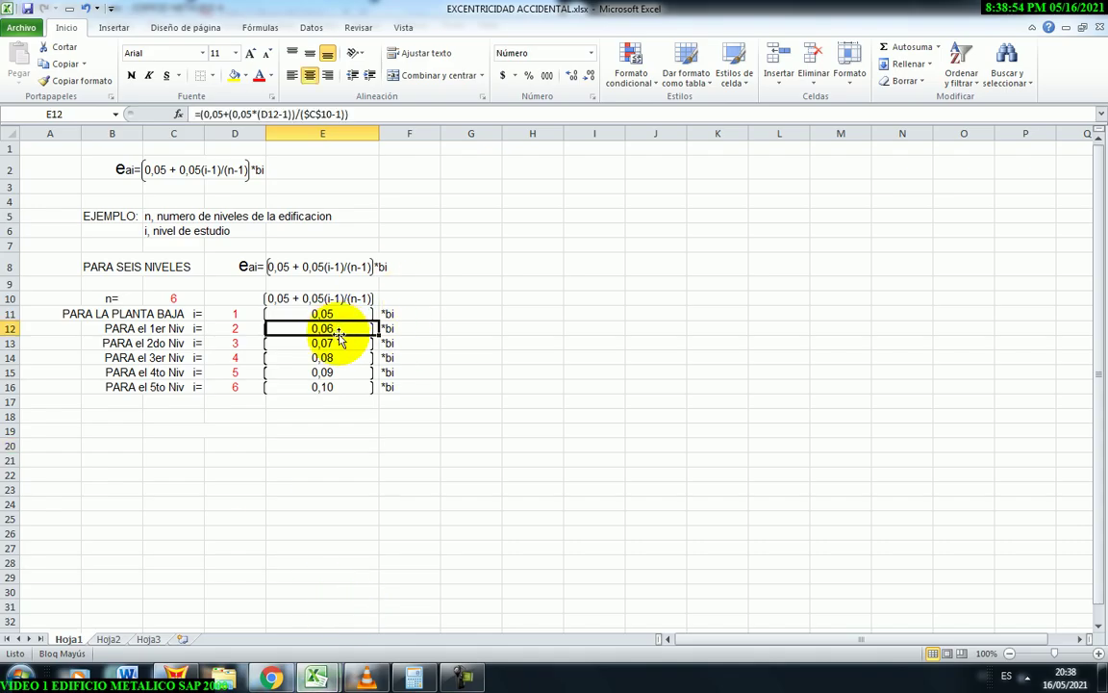
left_click(340, 344)
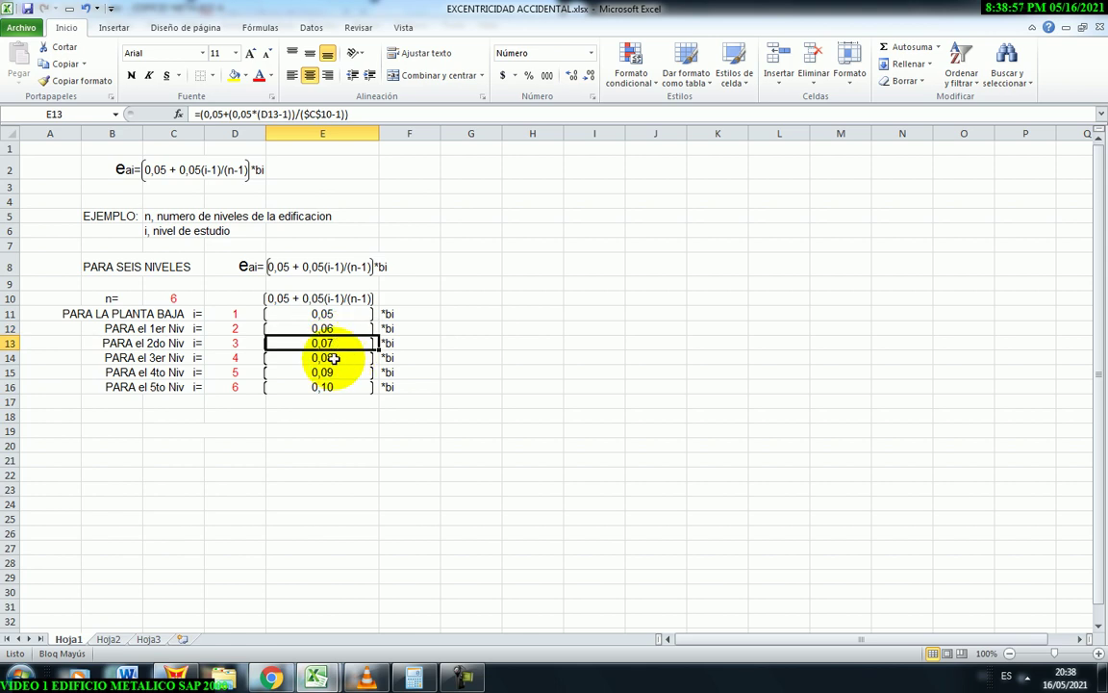
left_click(331, 358)
left_click(323, 377)
left_click(329, 387)
Switch back to SAP2000 and add a diaphragm eccentricity override of 0,06 for DIAPH2 in the SX load pattern.
key("alt+Tab")
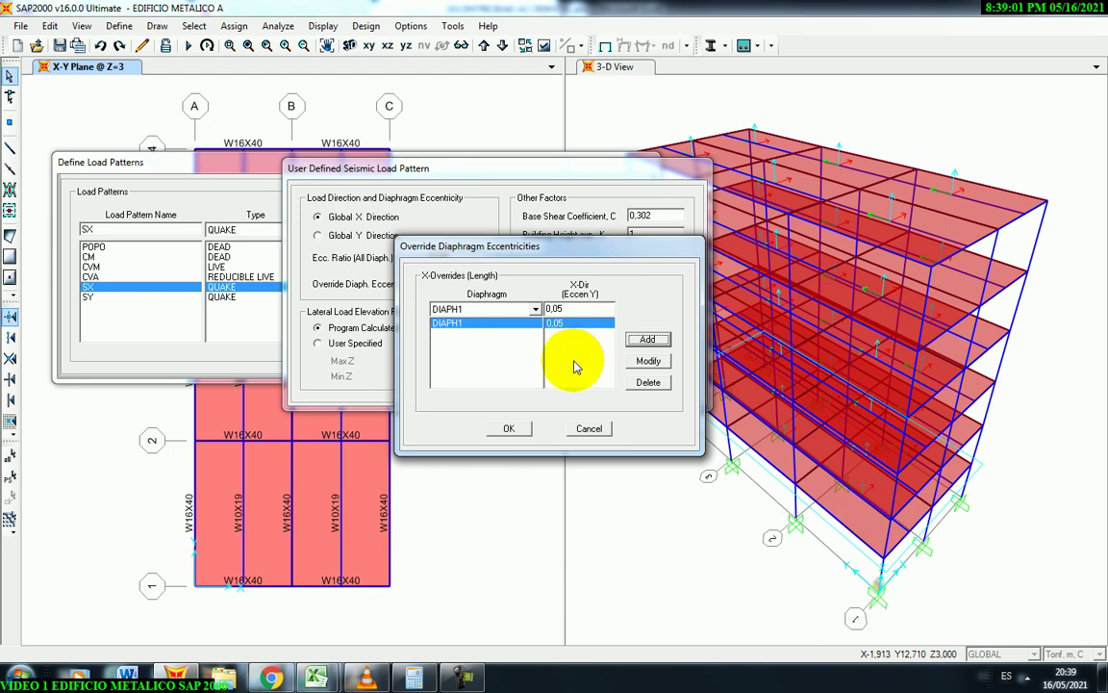
left_click(534, 310)
left_click(486, 329)
left_click(569, 307)
type("0,0")
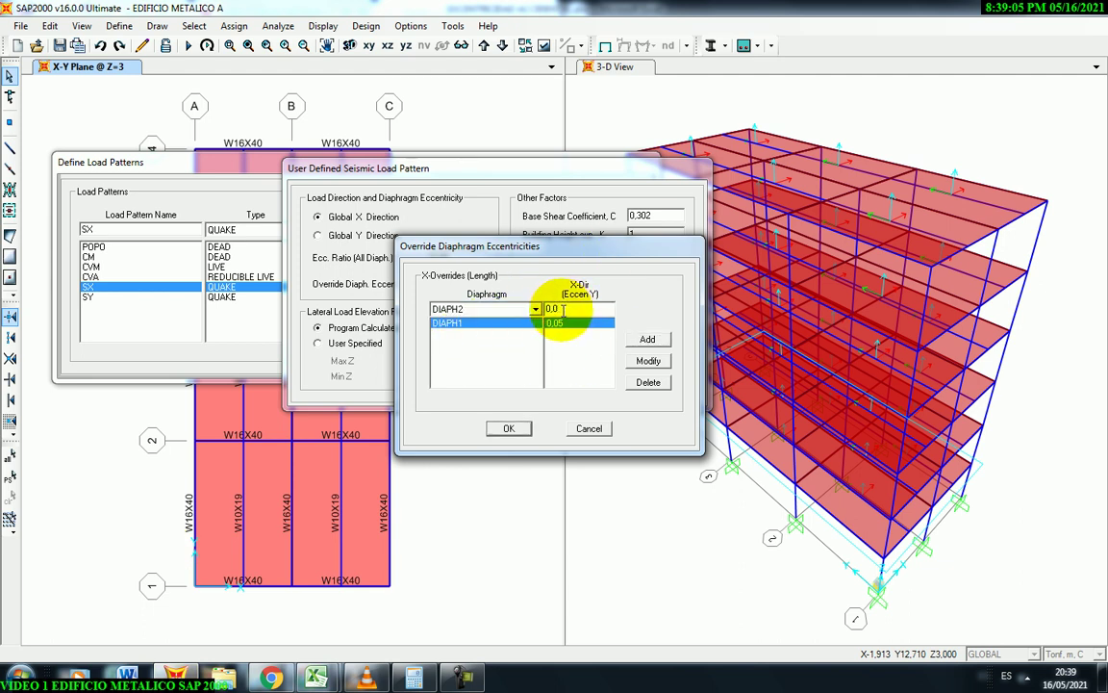
type("6")
left_click(648, 339)
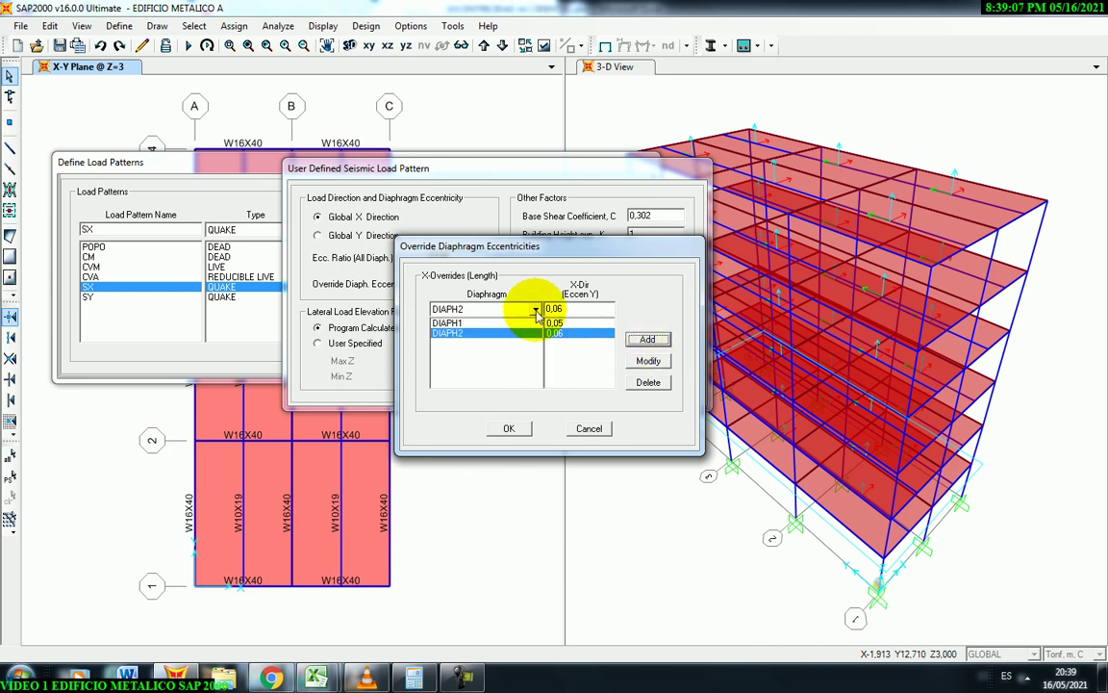
Add an X-direction eccentricity override of 0,07 for diaphragm DIAPH3.
left_click(535, 310)
left_click(493, 348)
left_click(569, 308)
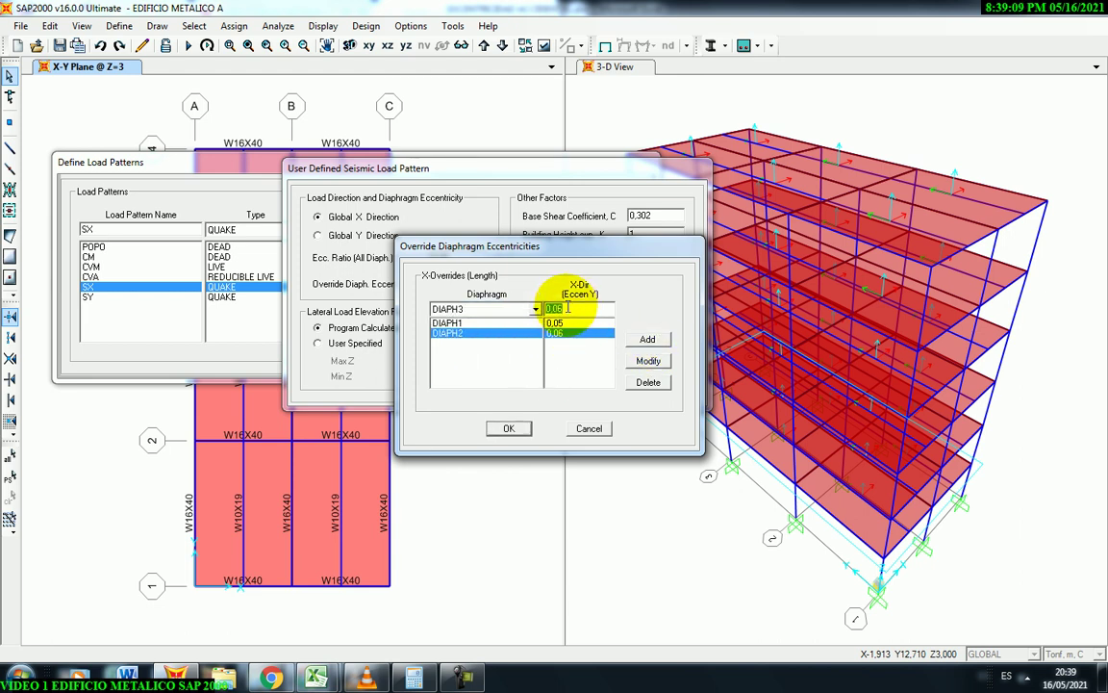
type("0,07")
left_click(648, 339)
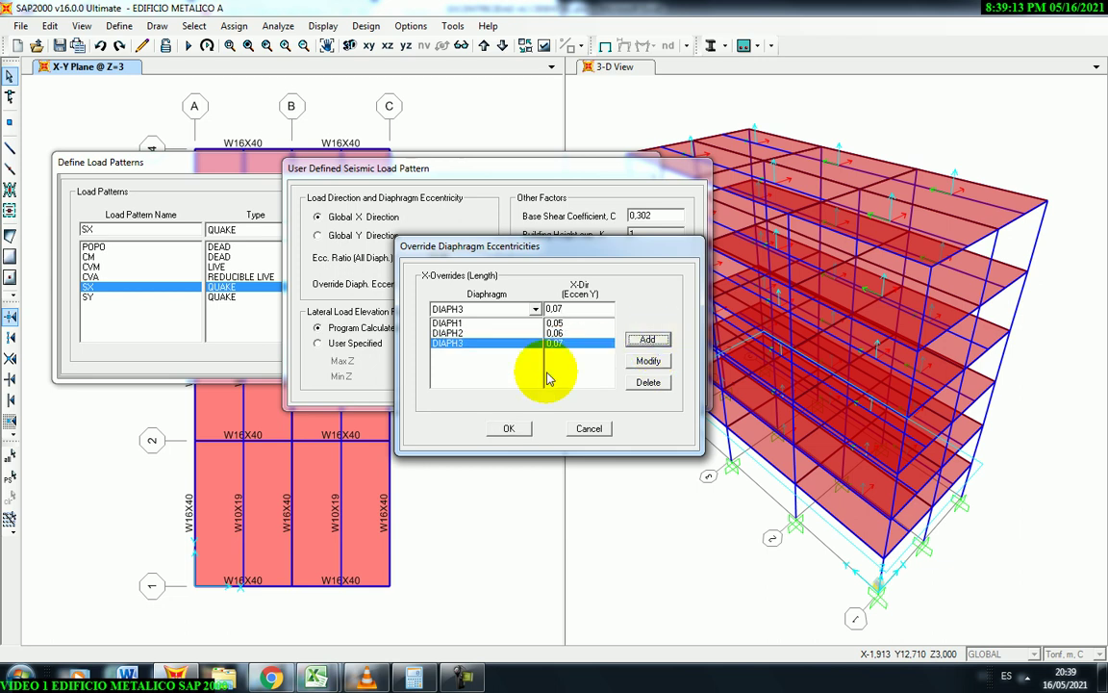
Add an X-direction eccentricity override of 0,08 for diaphragm DIAPH4.
left_click(534, 309)
left_click(490, 355)
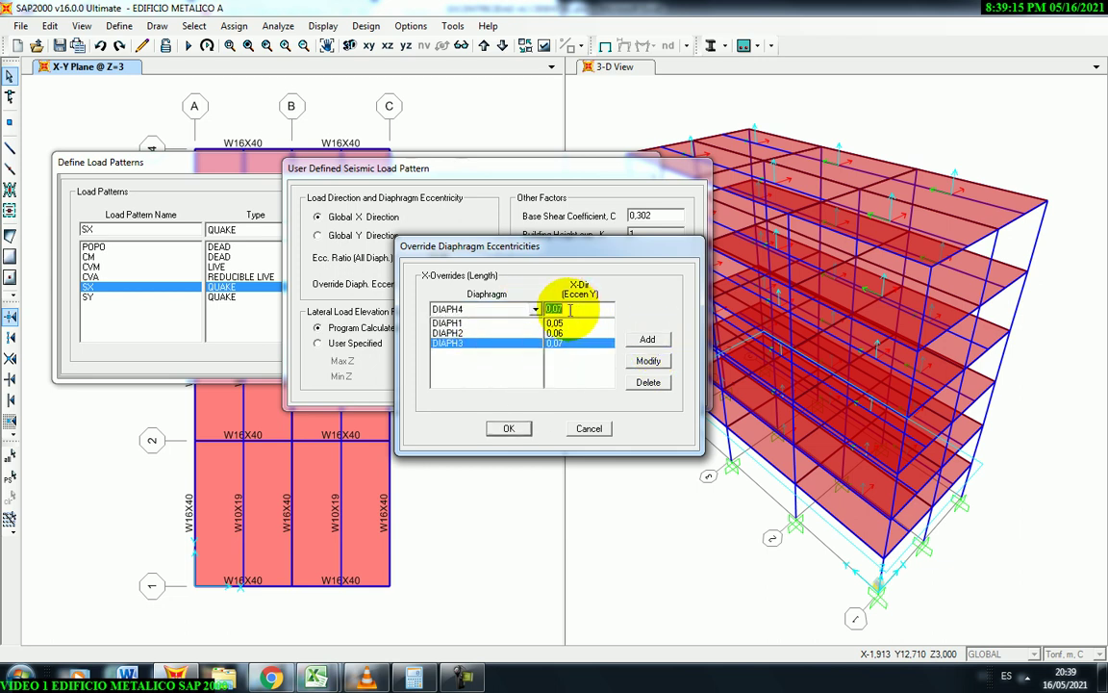
left_click(569, 309)
type("0,08")
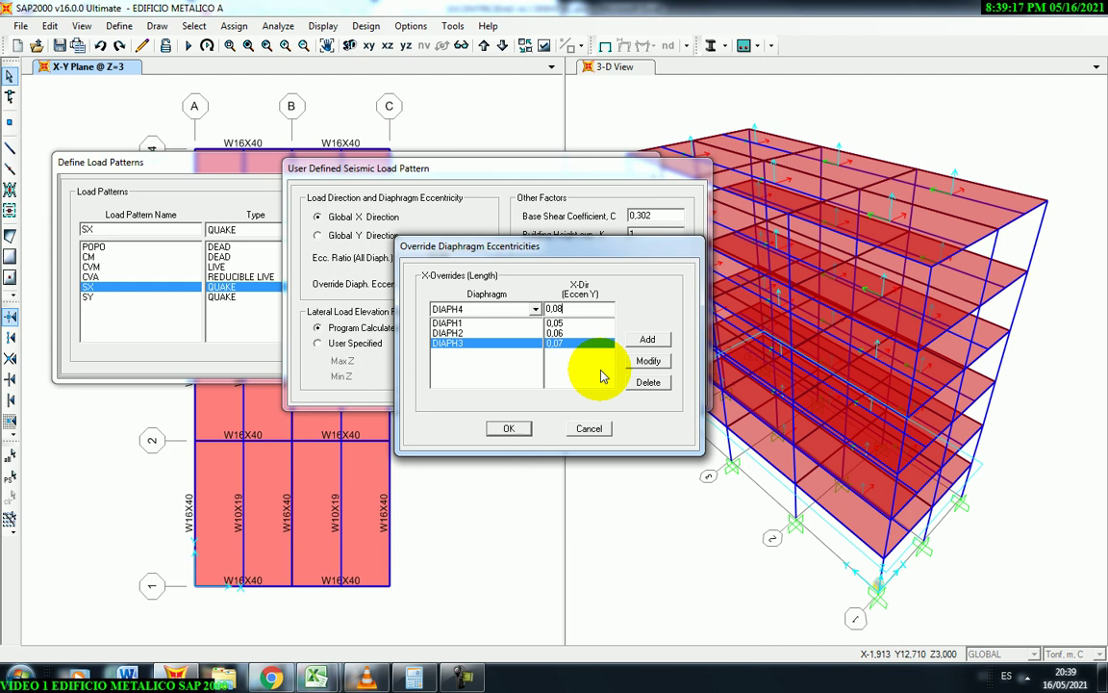
left_click(647, 339)
Add an X-direction eccentricity override of 0,09 for diaphragm DIAPH5.
left_click(531, 309)
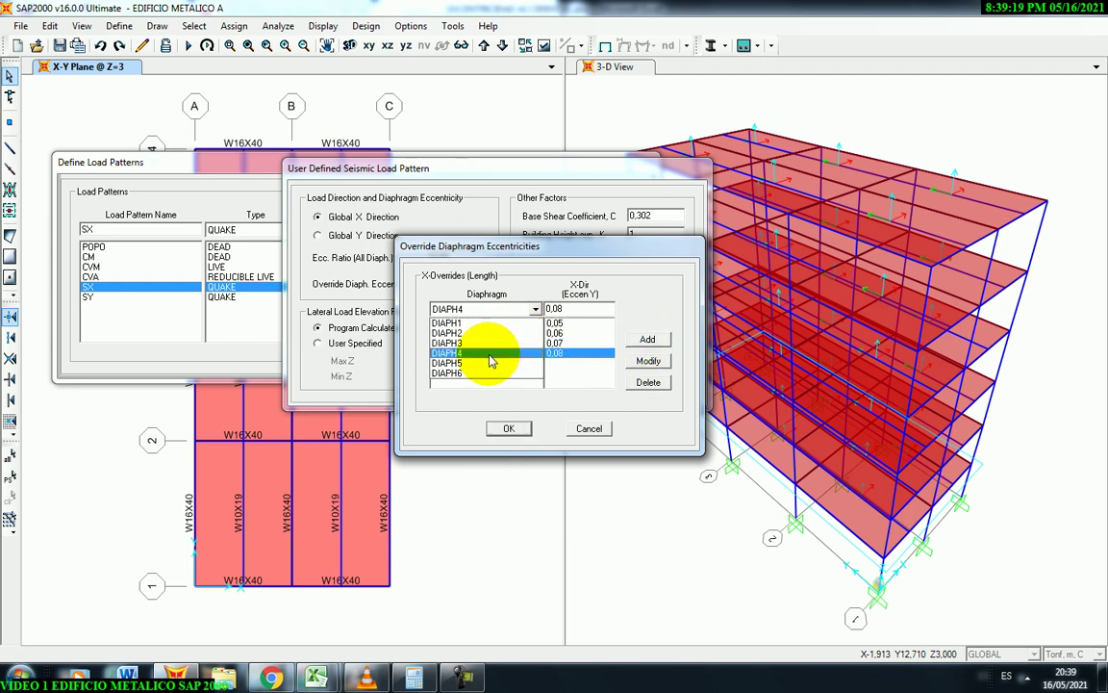
left_click(487, 371)
left_click(570, 309)
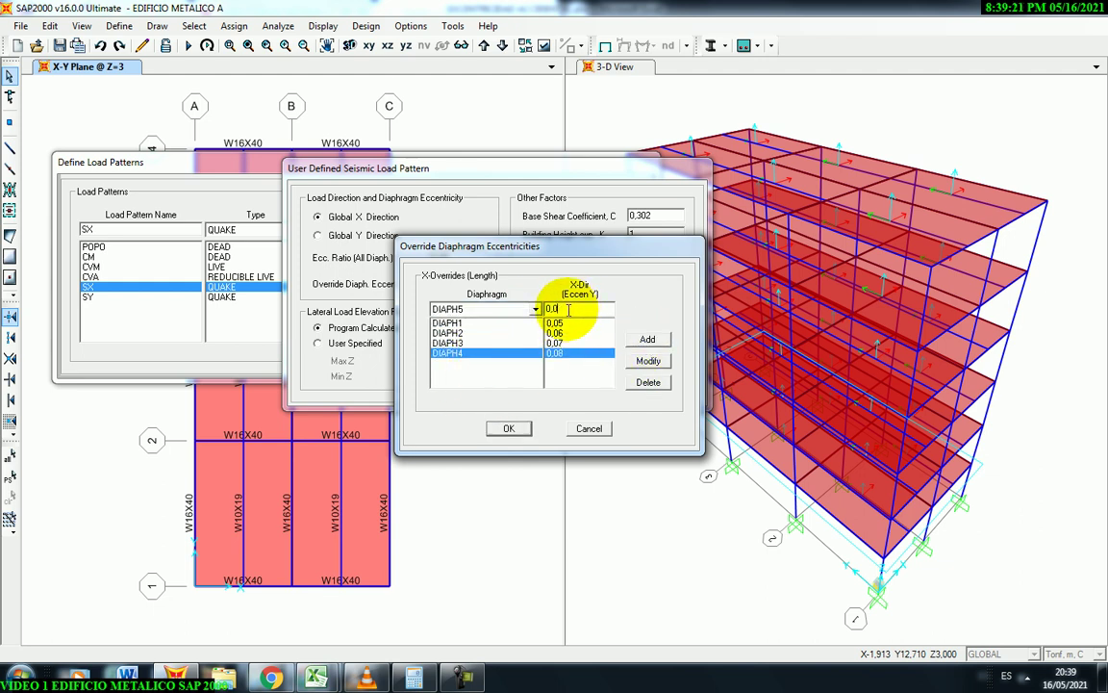
type("9")
left_click(647, 339)
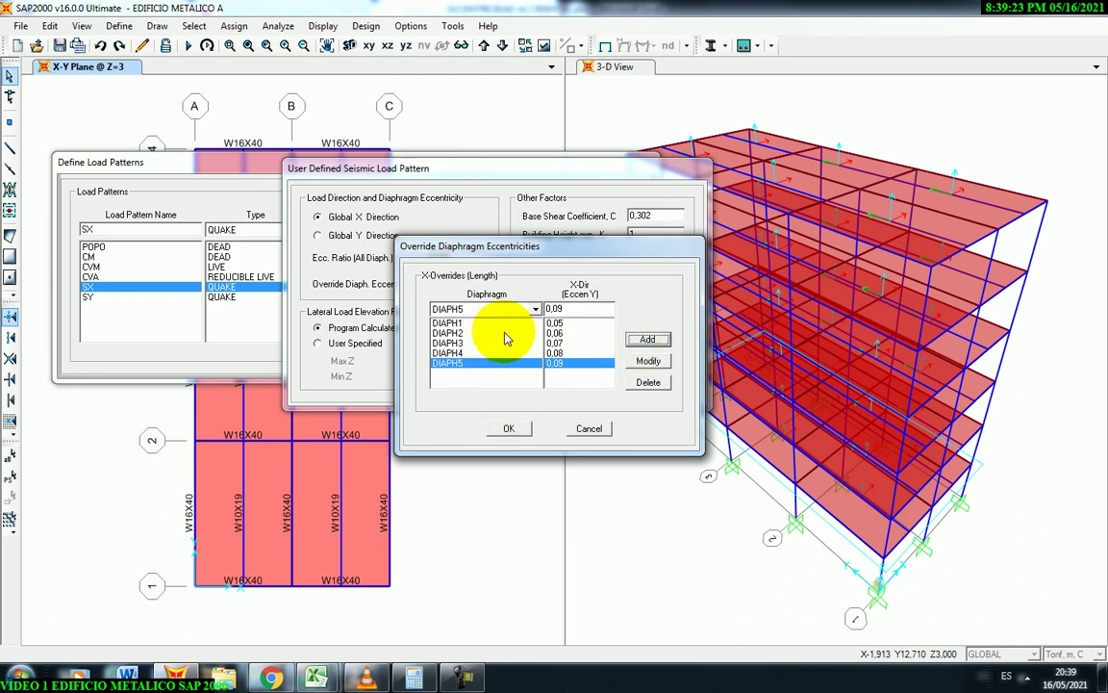
Add an X-direction eccentricity override of 0,1 for diaphragm DIAPH6.
left_click(535, 309)
left_click(485, 373)
left_click(574, 309)
type("0,")
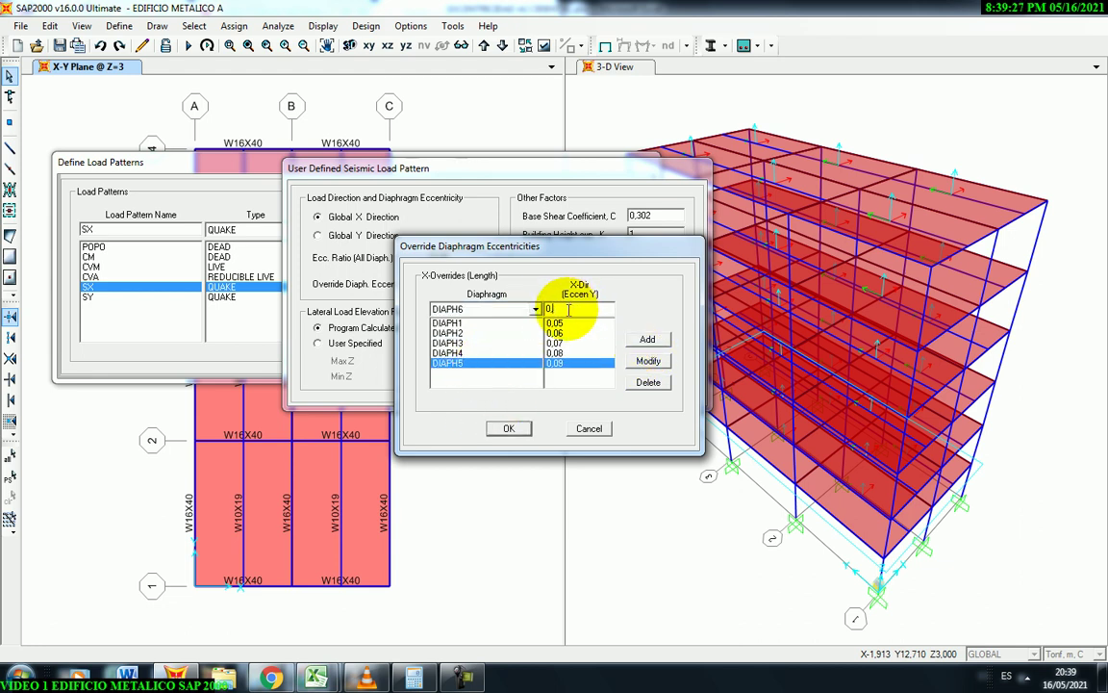
type("1")
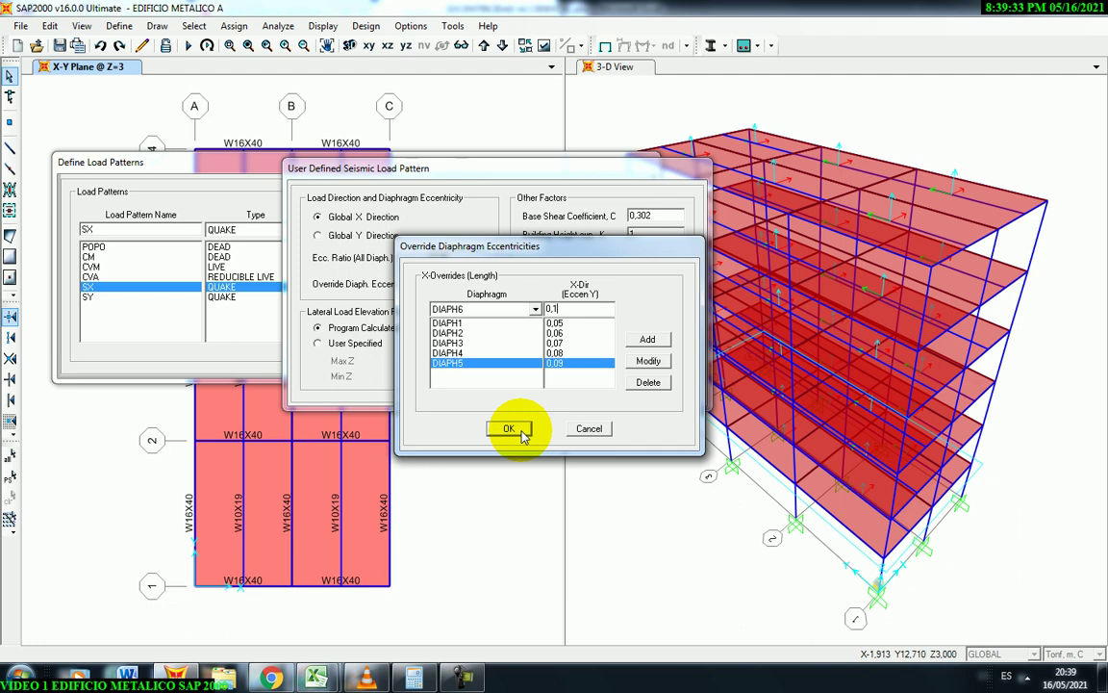
left_click(647, 338)
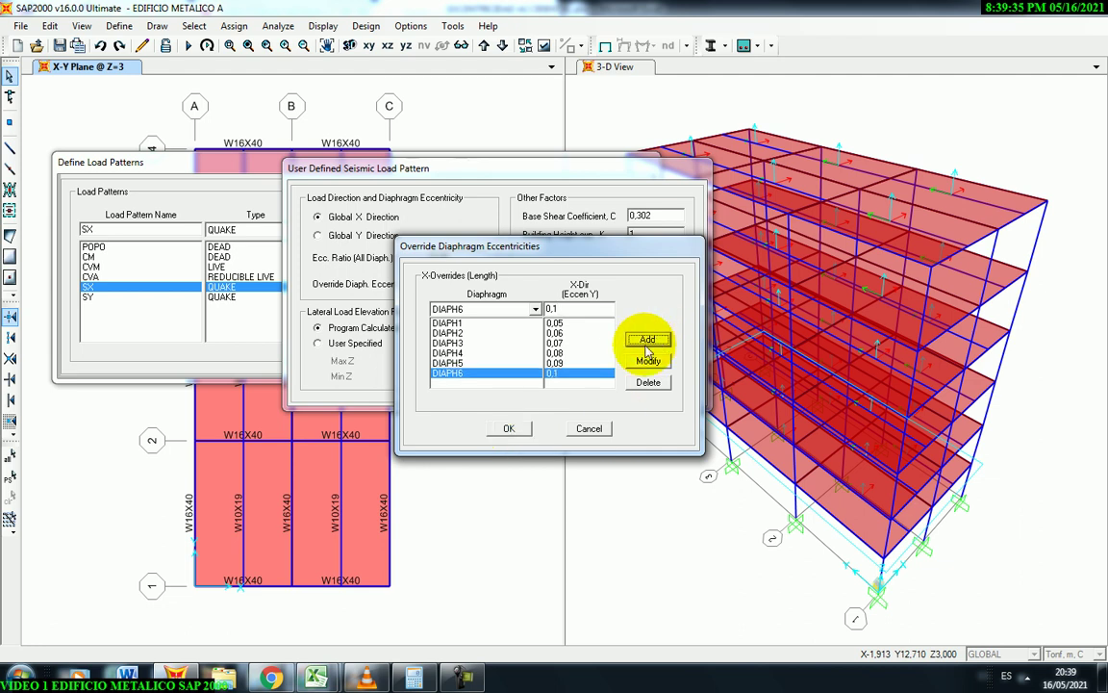
Check the override entries from DIAPH1 to DIAPH6 one by one and accept the diaphragm eccentricities for SX.
left_click(448, 323)
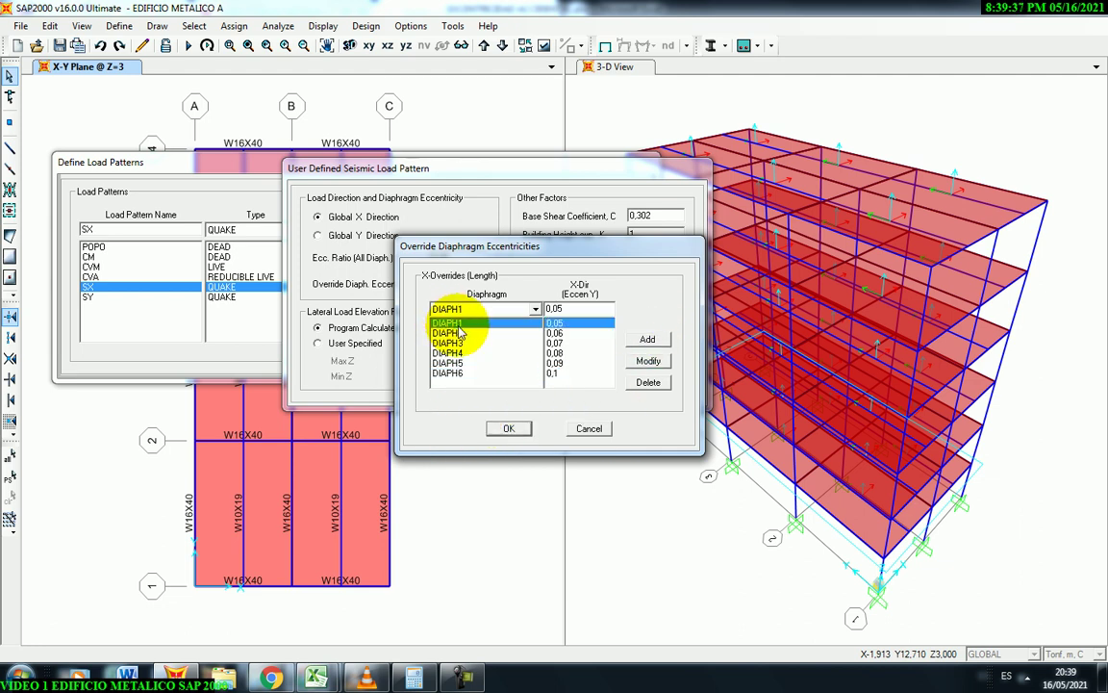
left_click(457, 333)
left_click(463, 344)
left_click(464, 354)
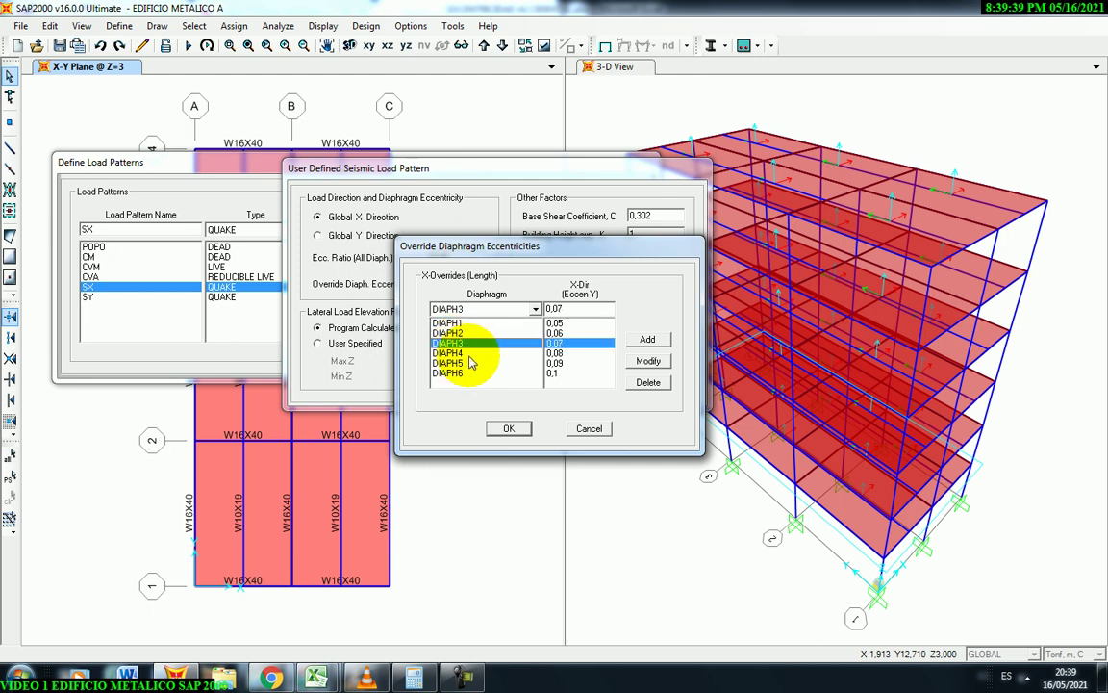
left_click(454, 362)
left_click(486, 373)
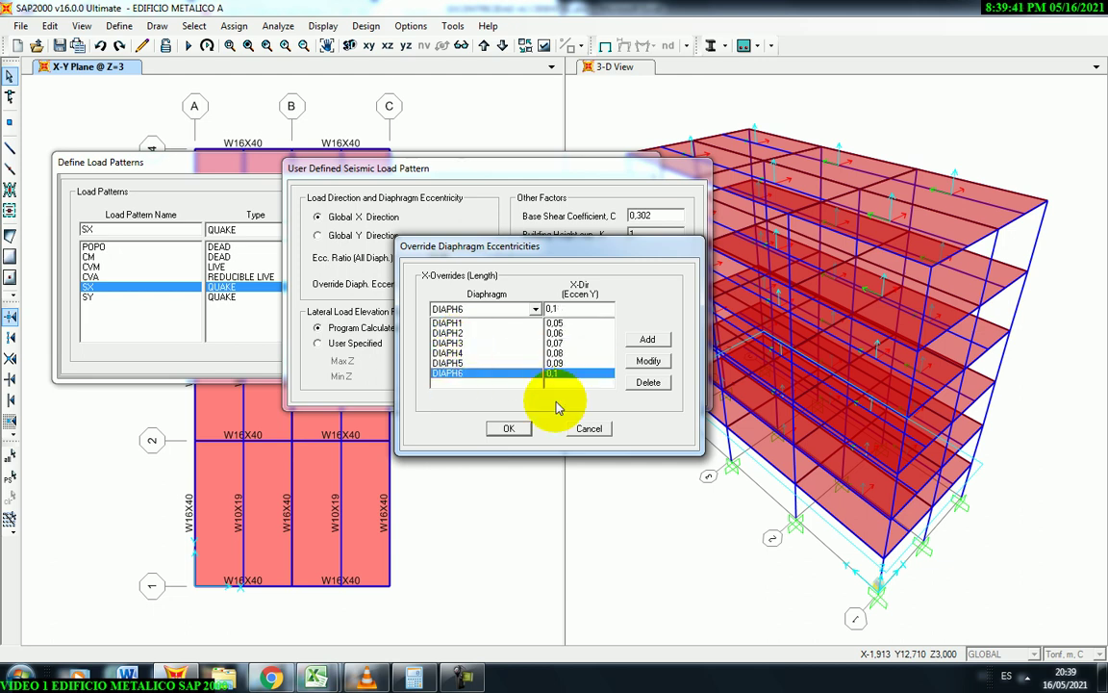
left_click(510, 430)
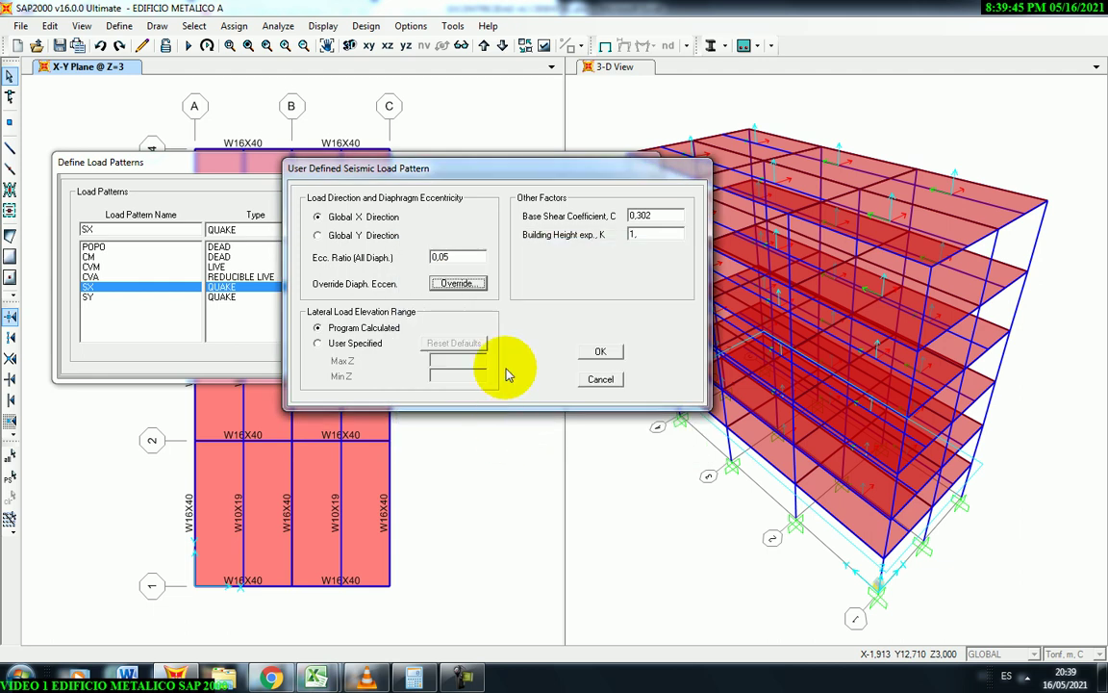